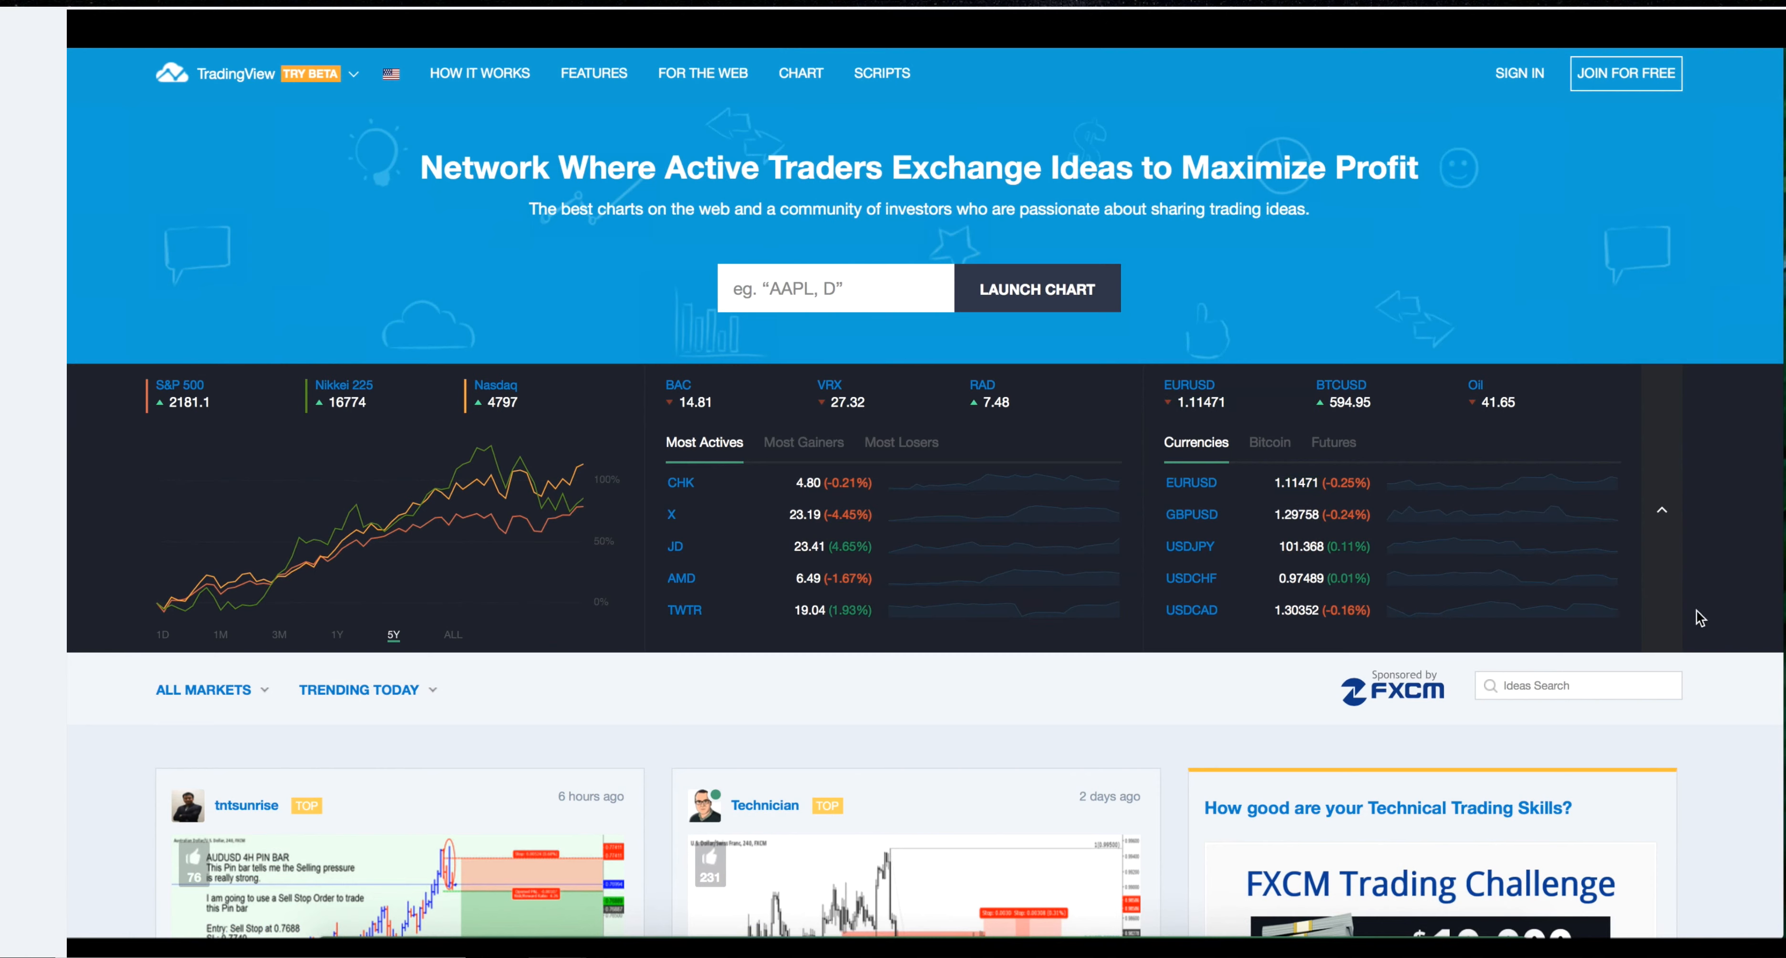
# Open the free sign-up form, go through its e-mail, username and password fields, and leave the form.
pyautogui.click(1635, 88)
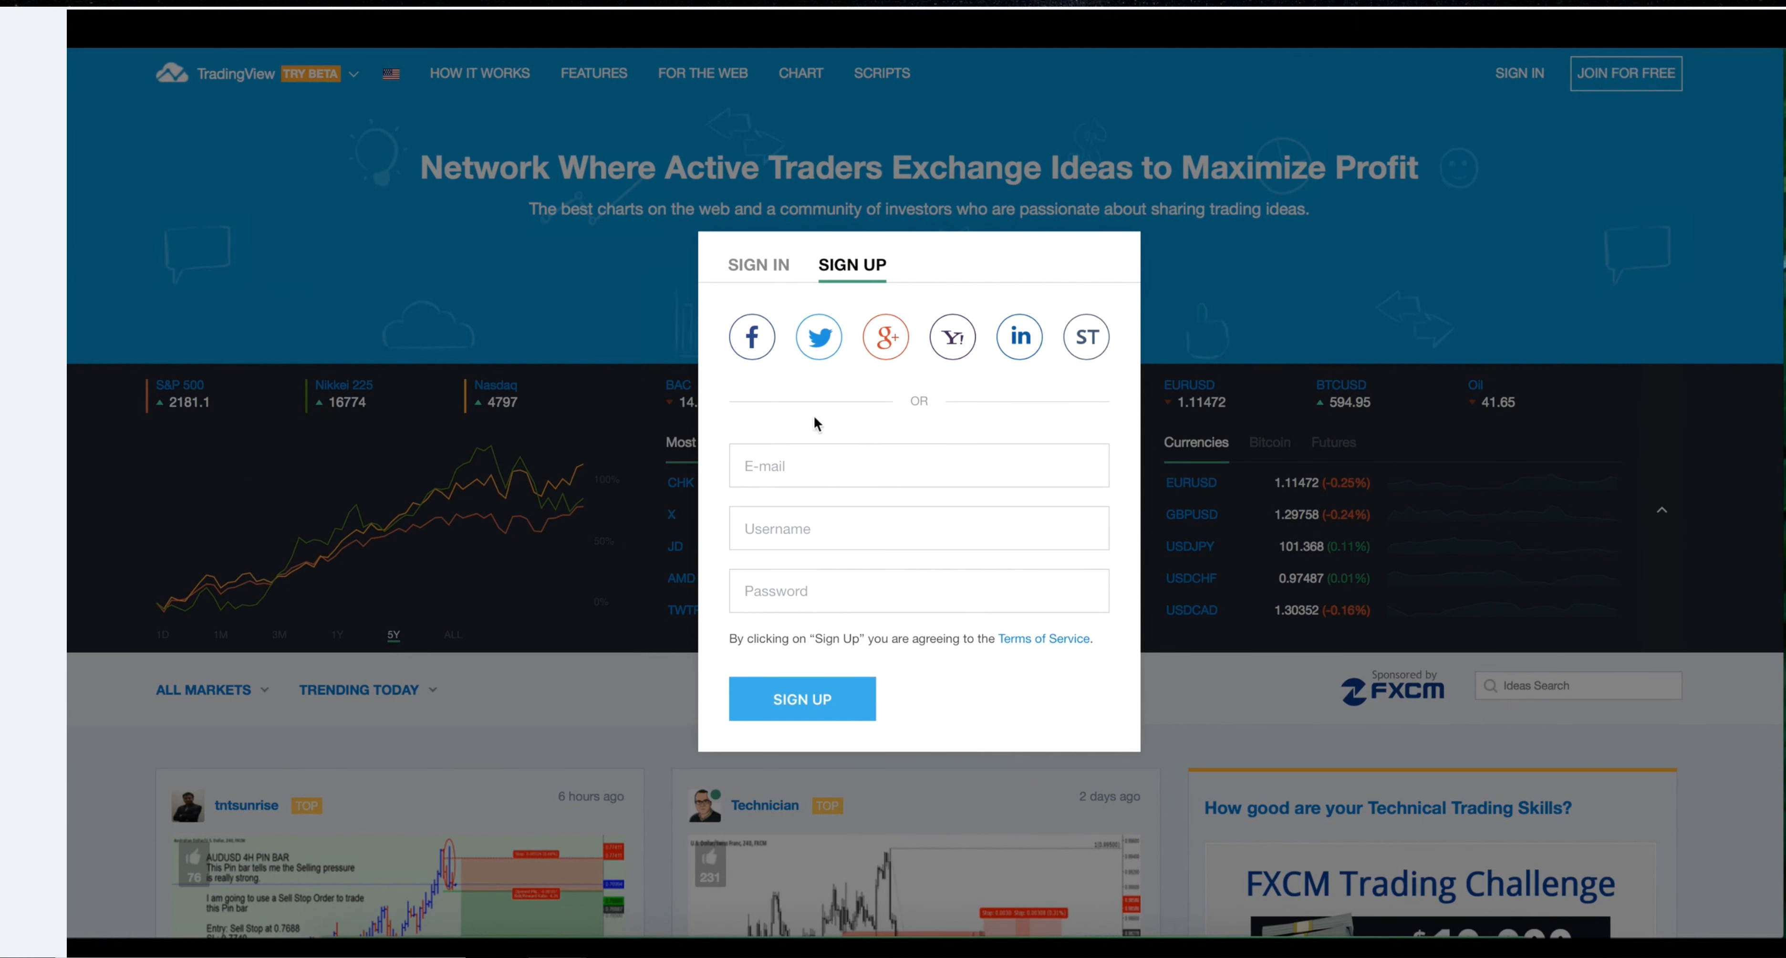
pyautogui.click(779, 475)
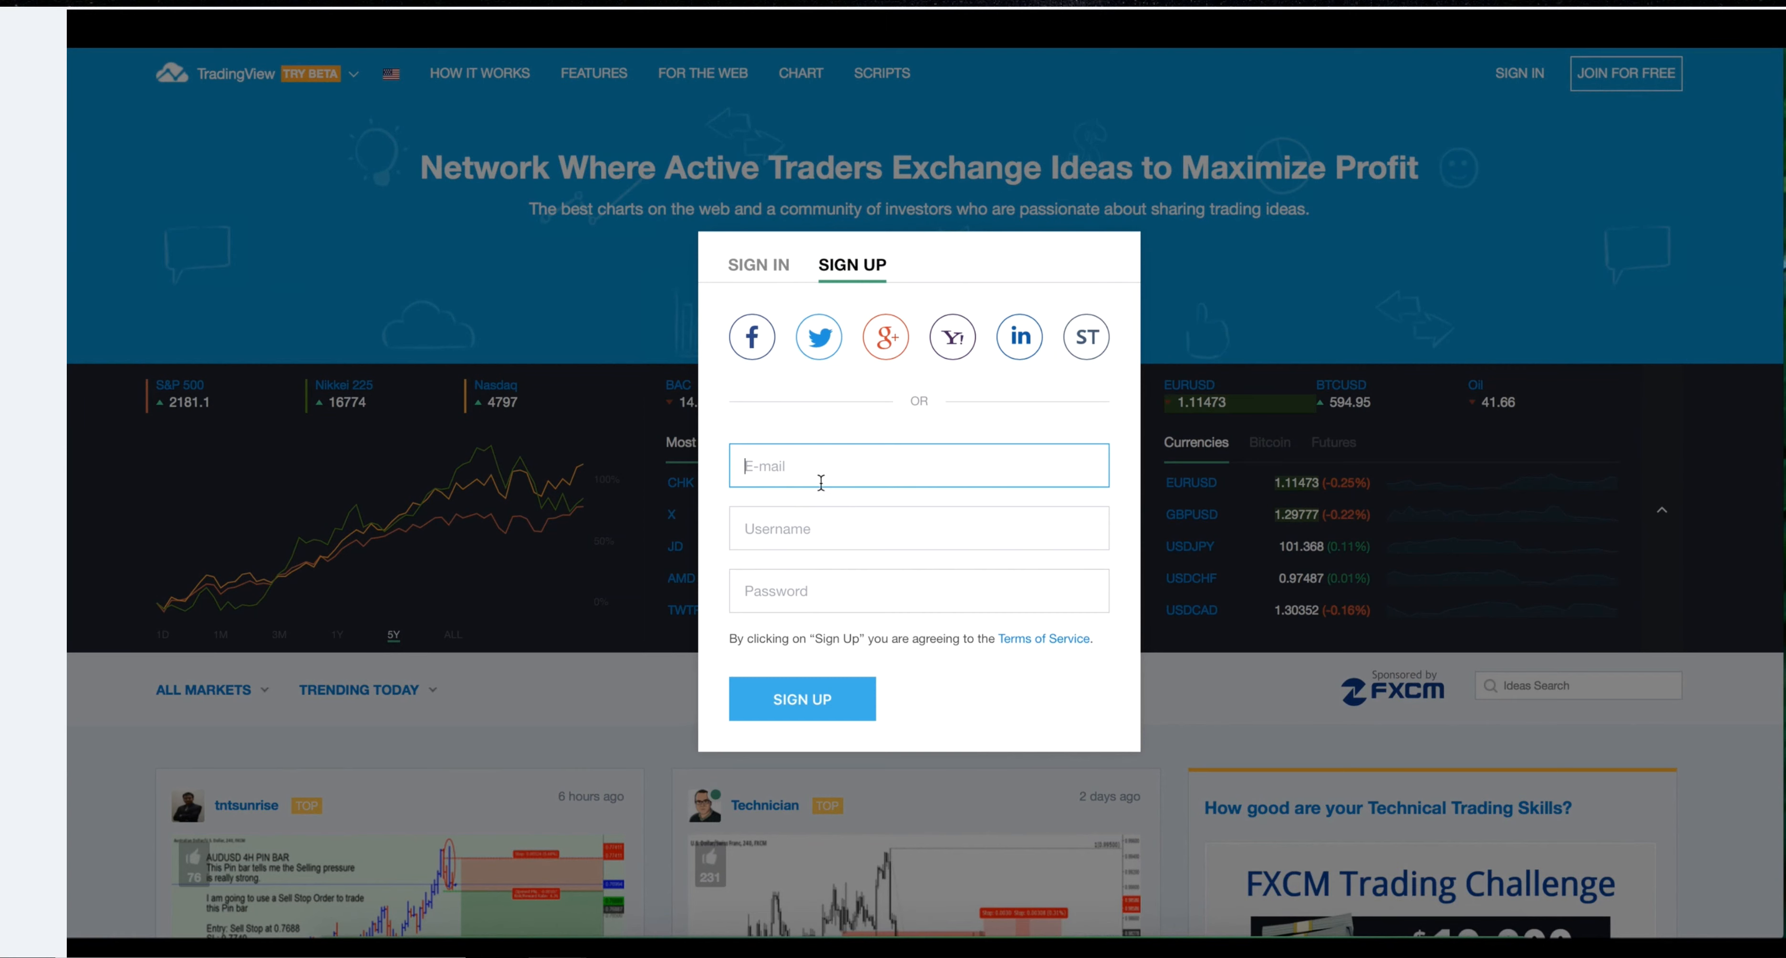
pyautogui.click(833, 532)
pyautogui.click(824, 584)
pyautogui.click(795, 527)
pyautogui.click(1636, 276)
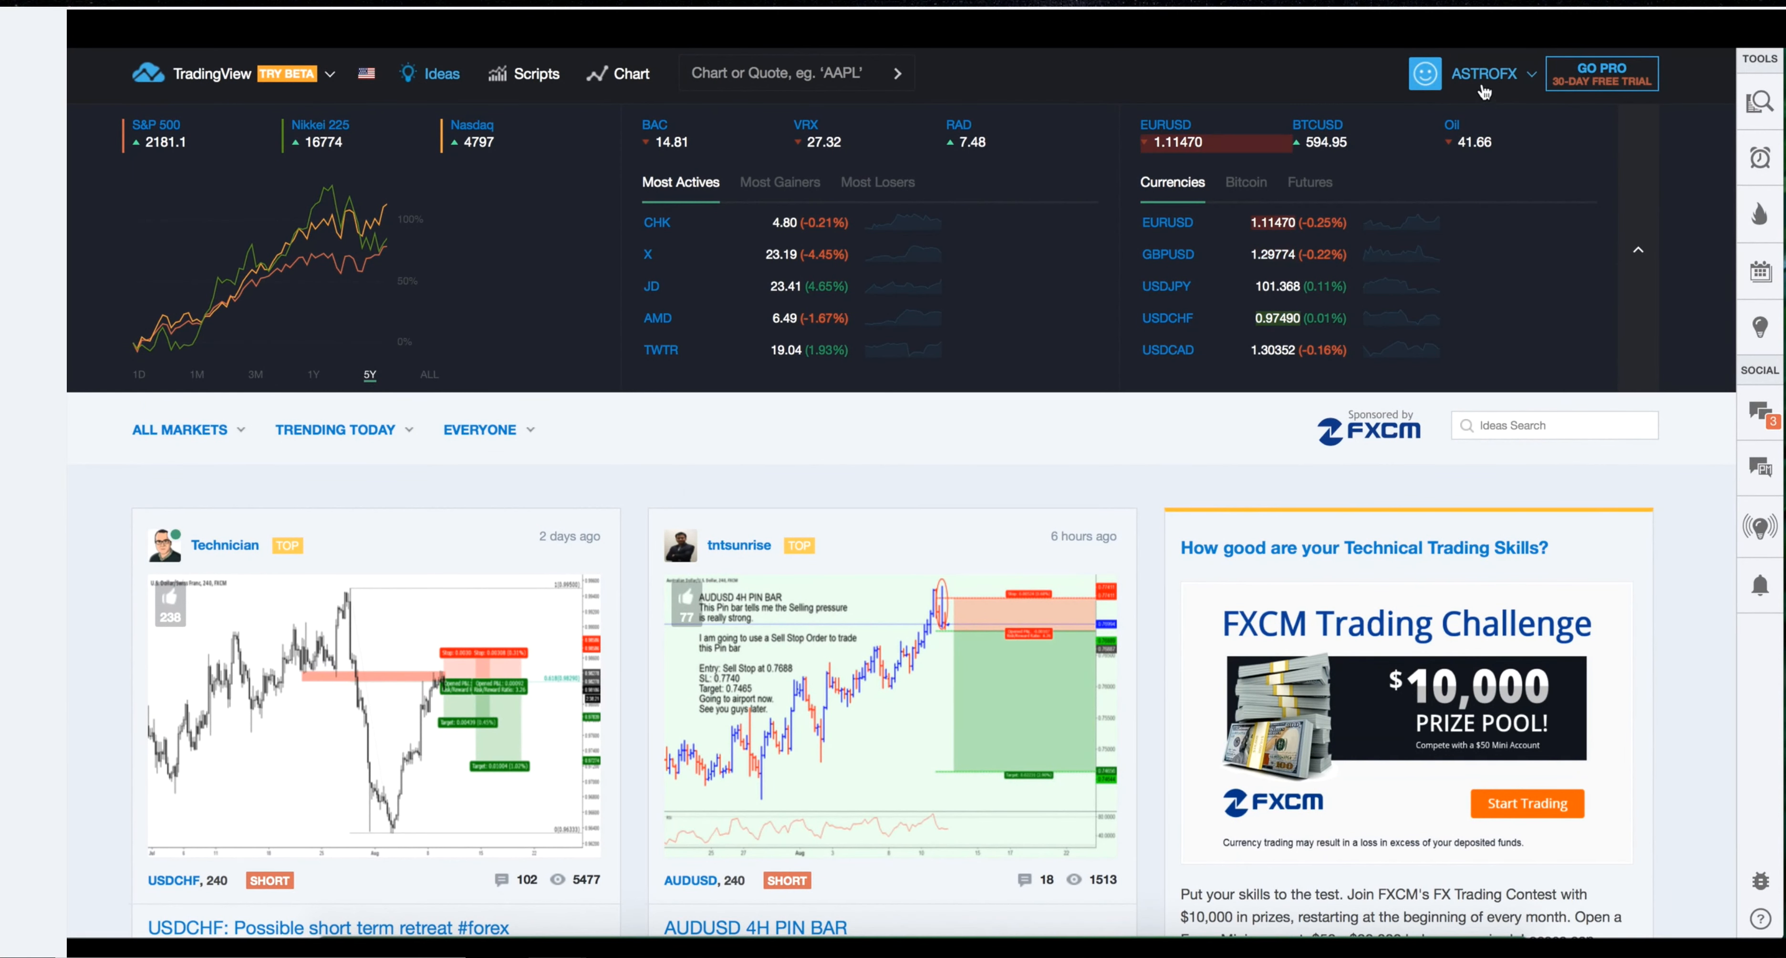
# Browse the published trading ideas and the top authors list on the home page.
pyautogui.scroll(-9, 1697, 599)
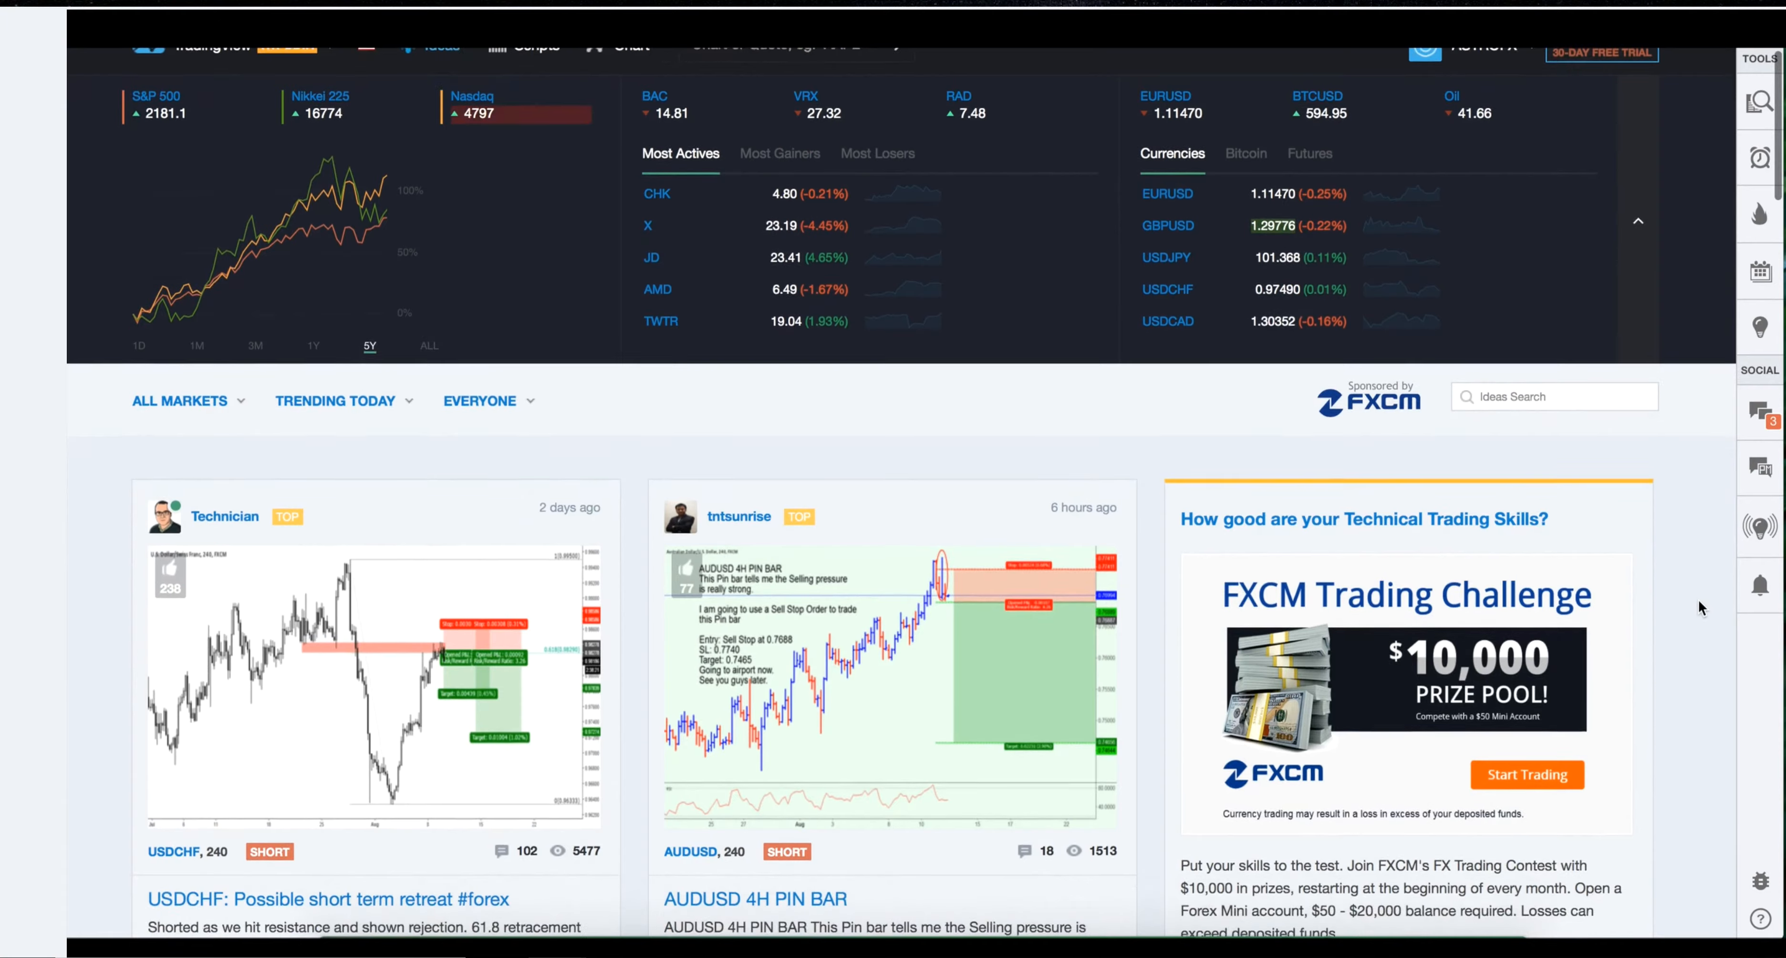
pyautogui.scroll(9, 1697, 600)
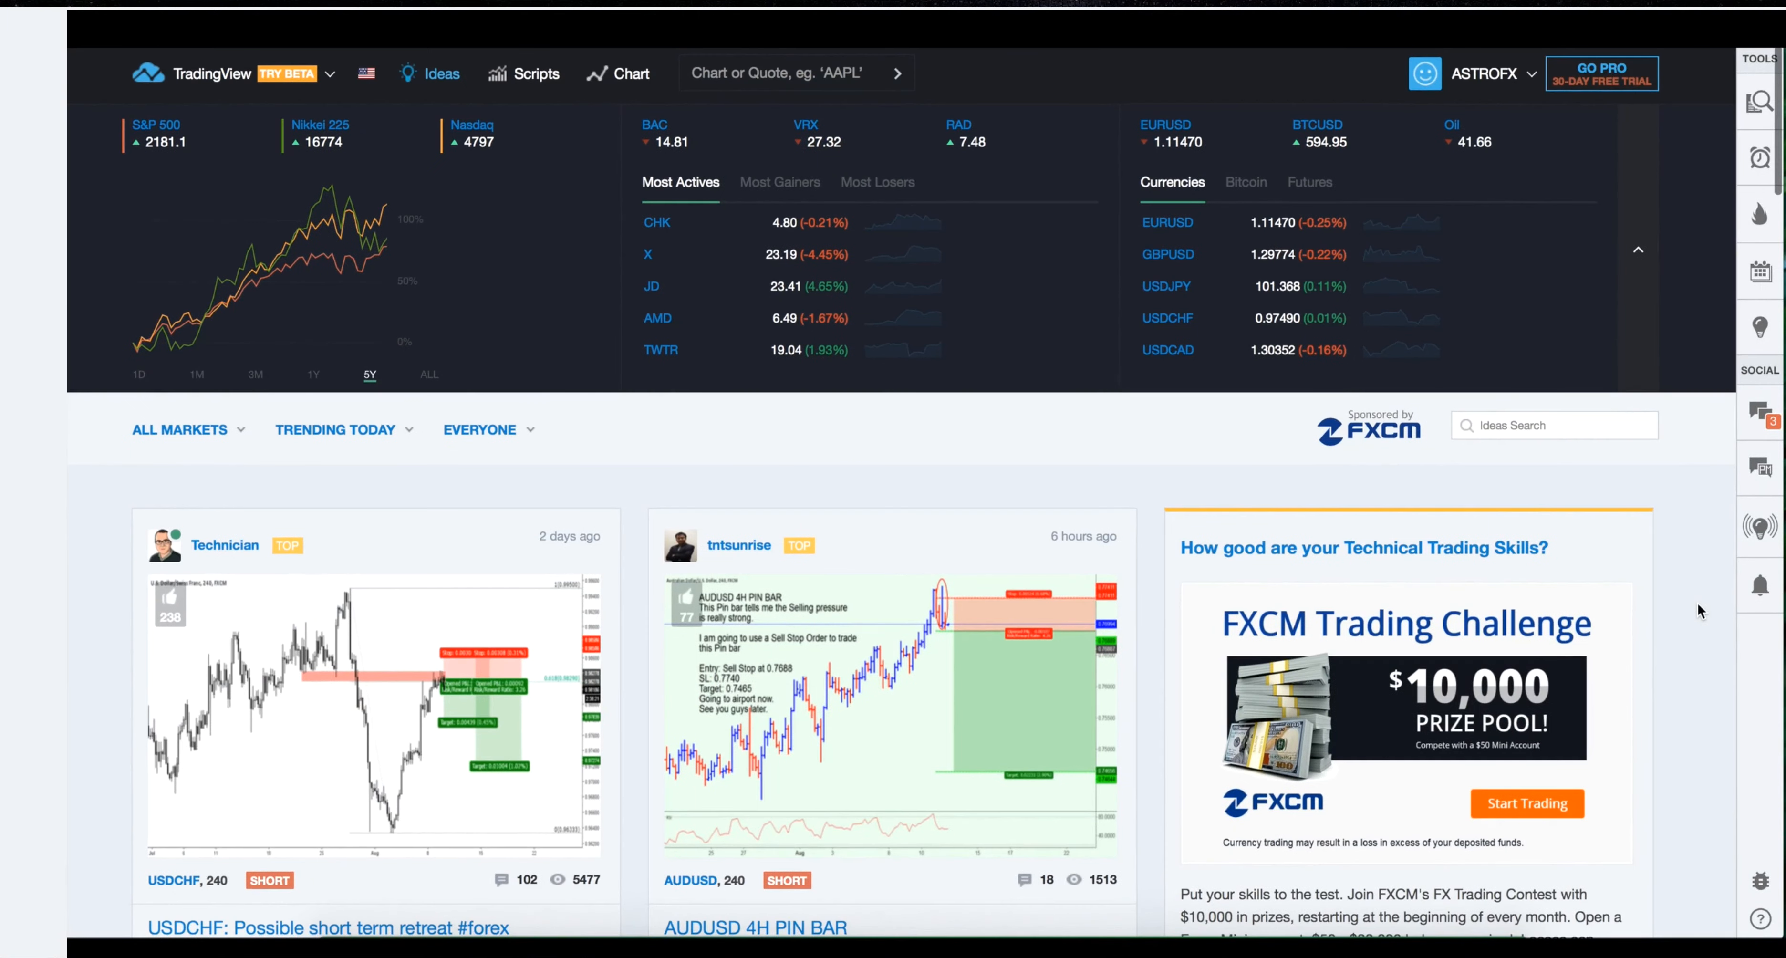
pyautogui.scroll(-3, 1696, 608)
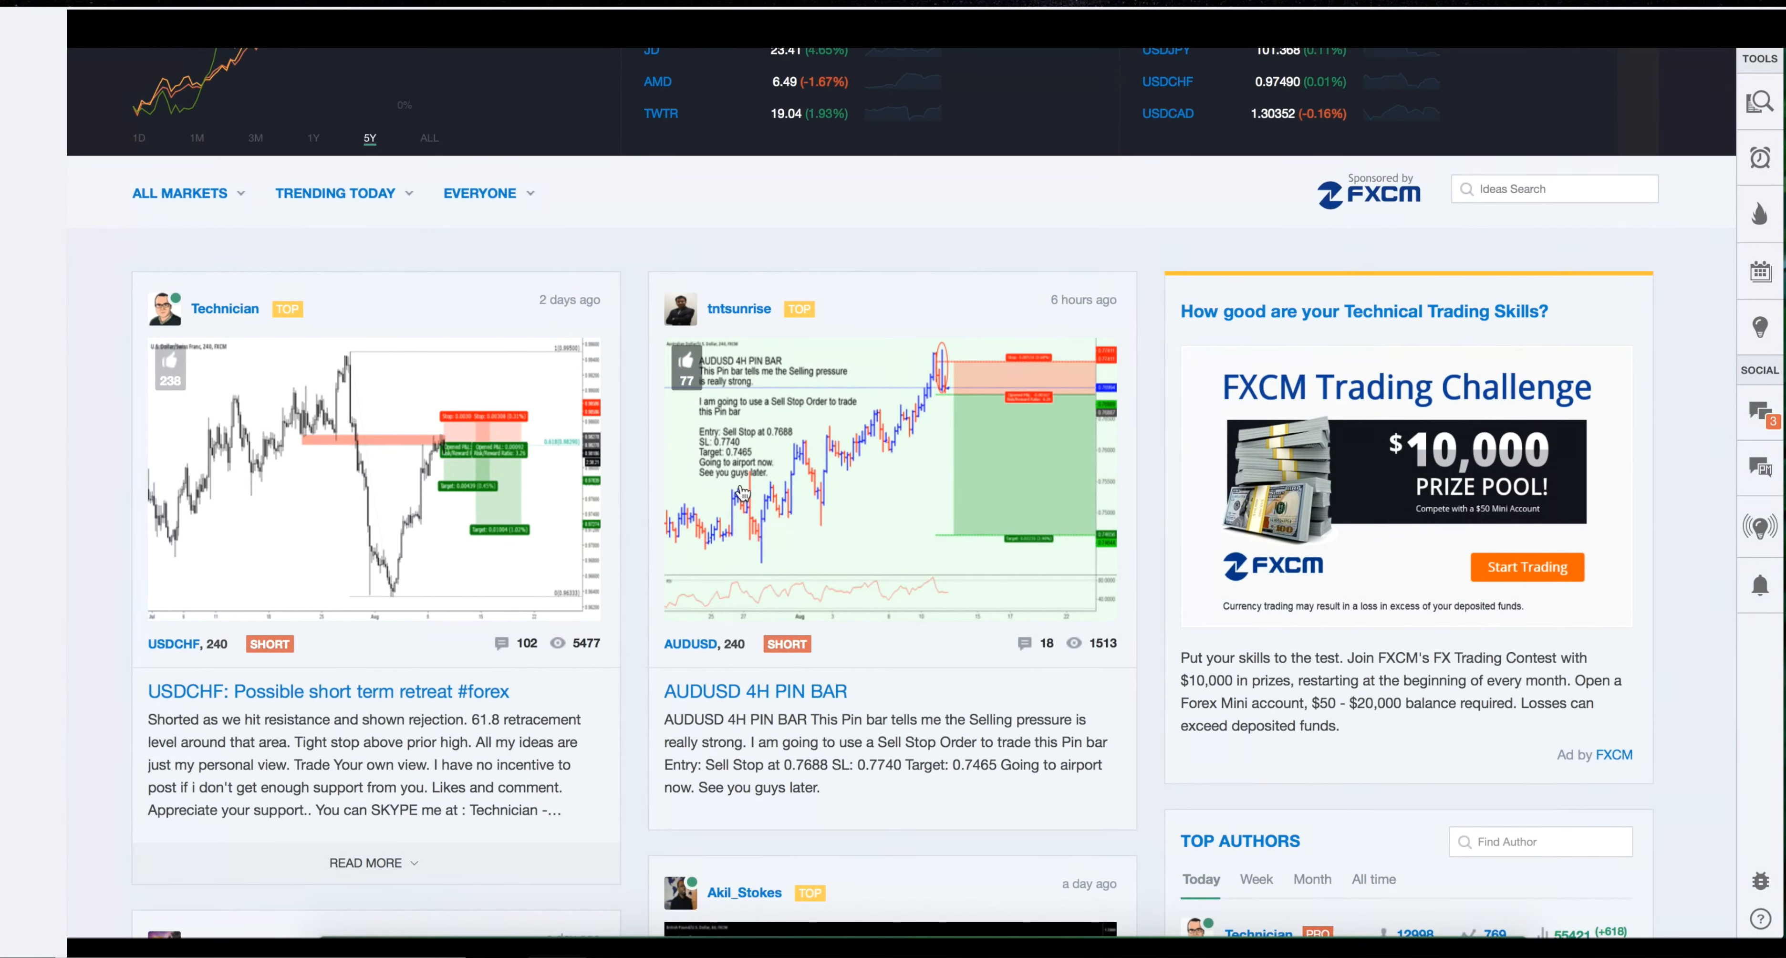
pyautogui.scroll(-1, 1019, 570)
pyautogui.scroll(-7, 1020, 568)
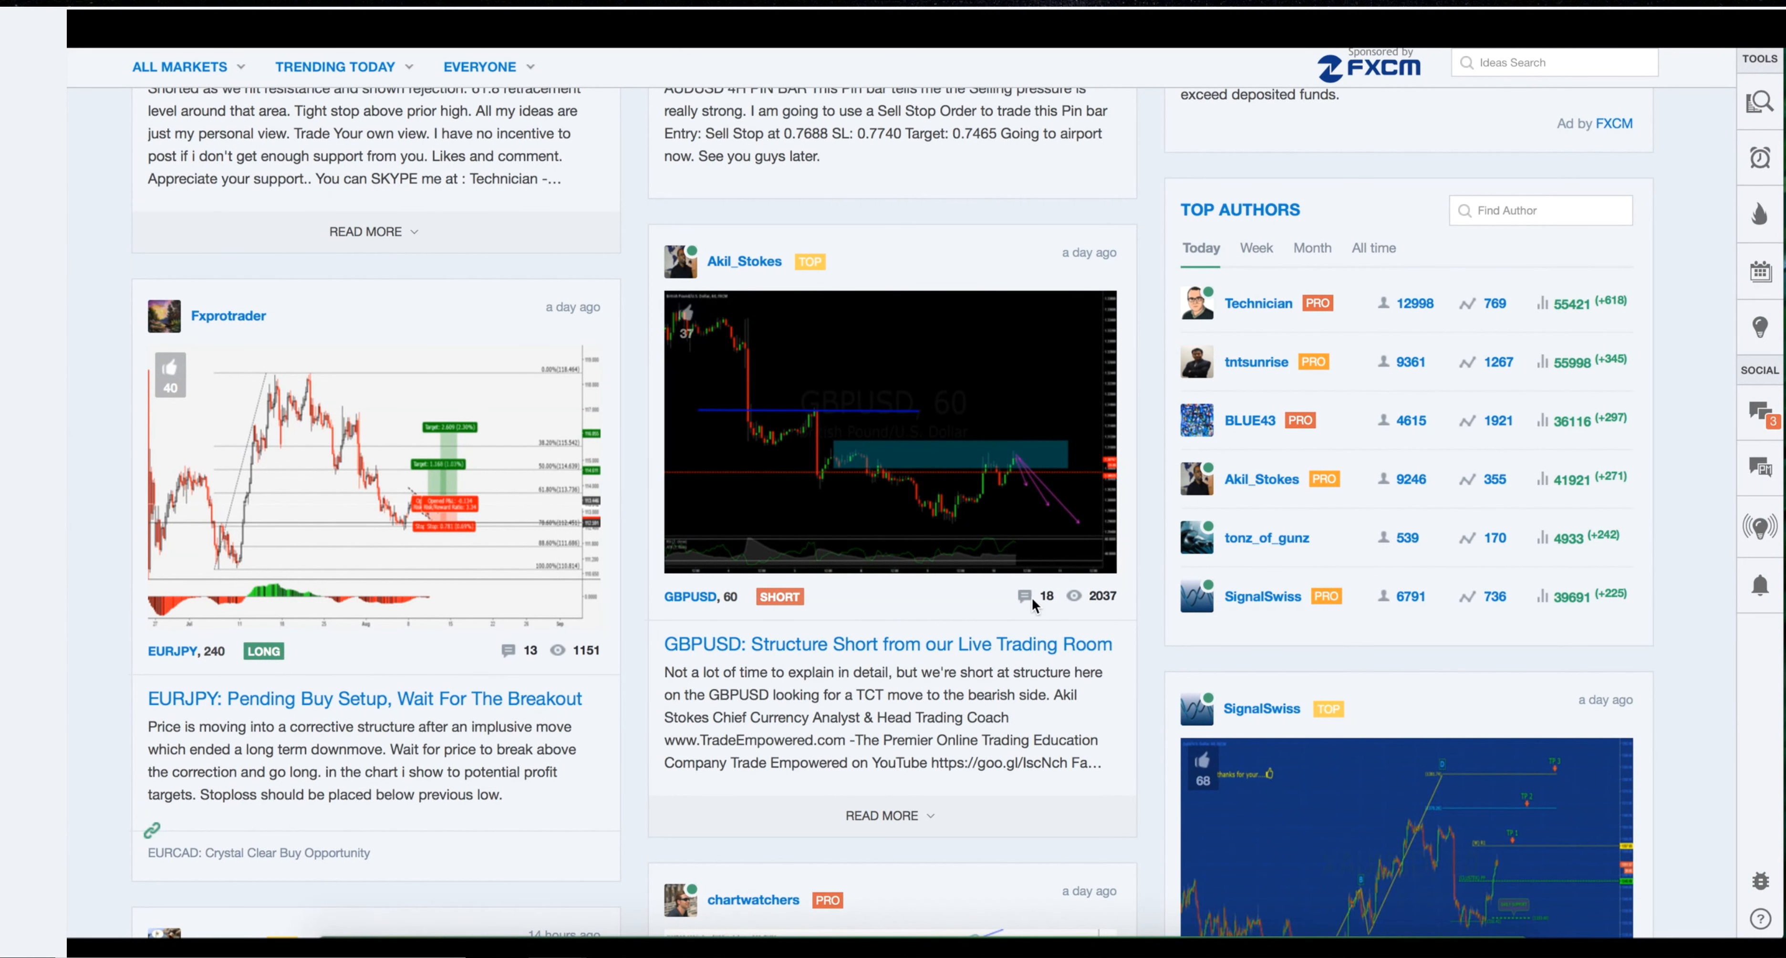
pyautogui.scroll(-5, 1685, 708)
pyautogui.scroll(20, 1686, 709)
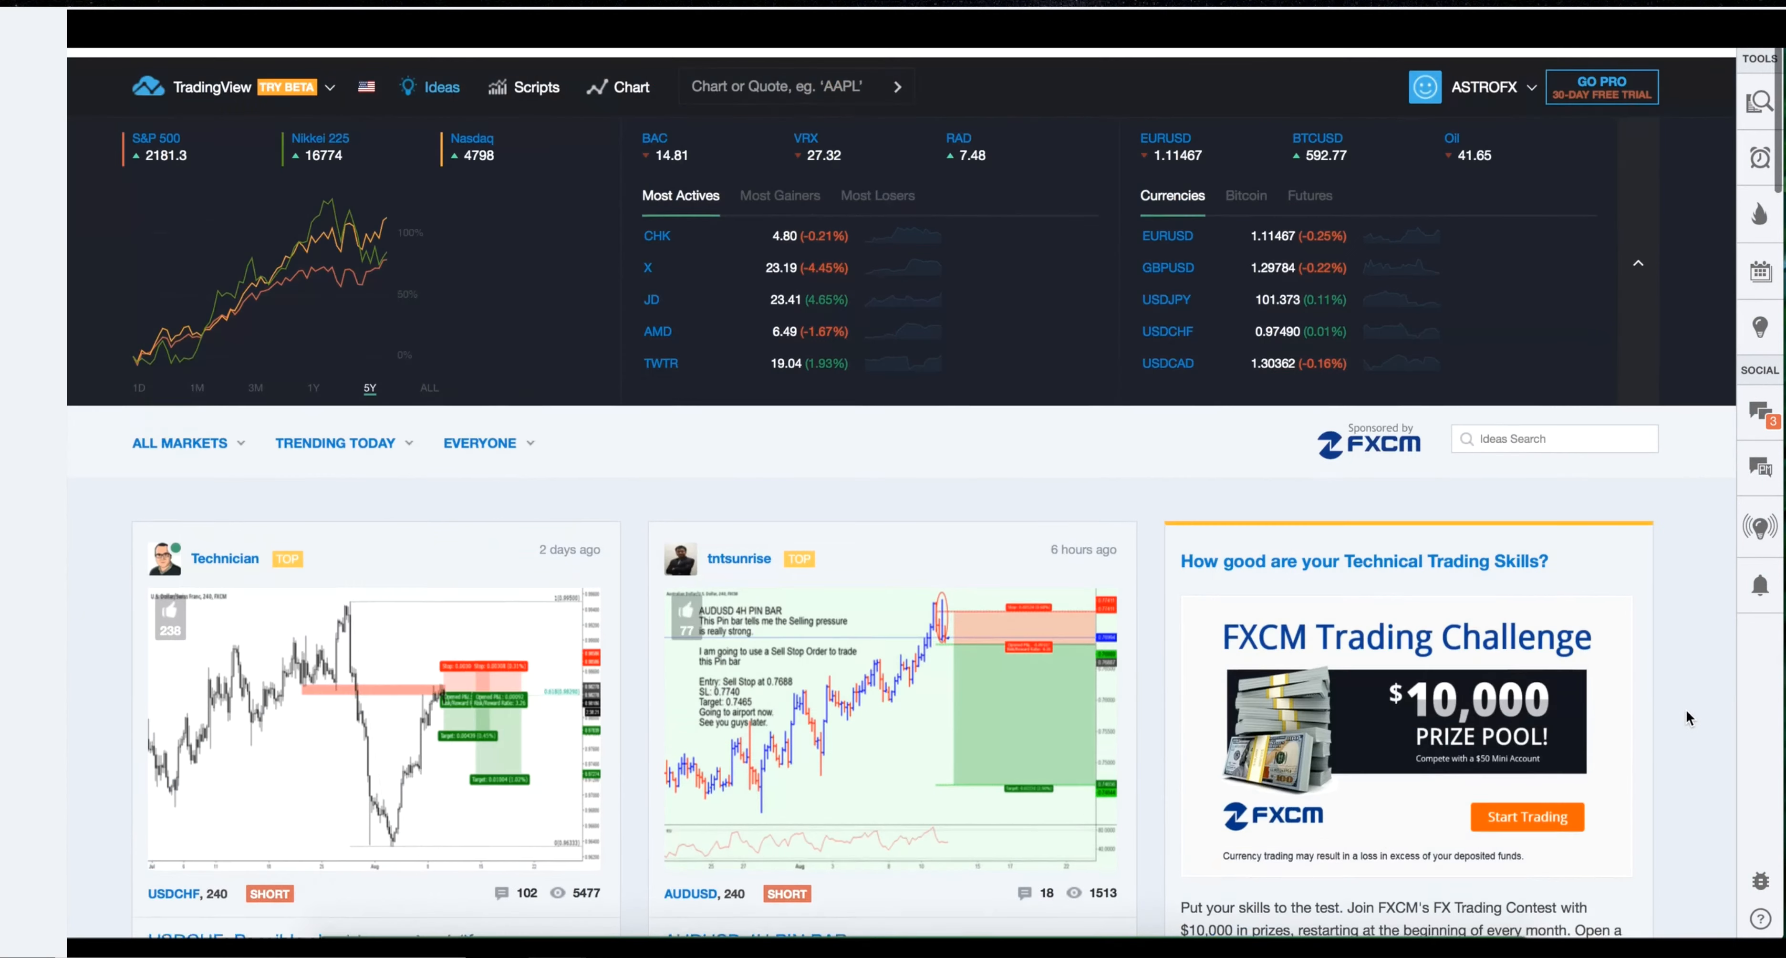
pyautogui.scroll(-8, 1010, 633)
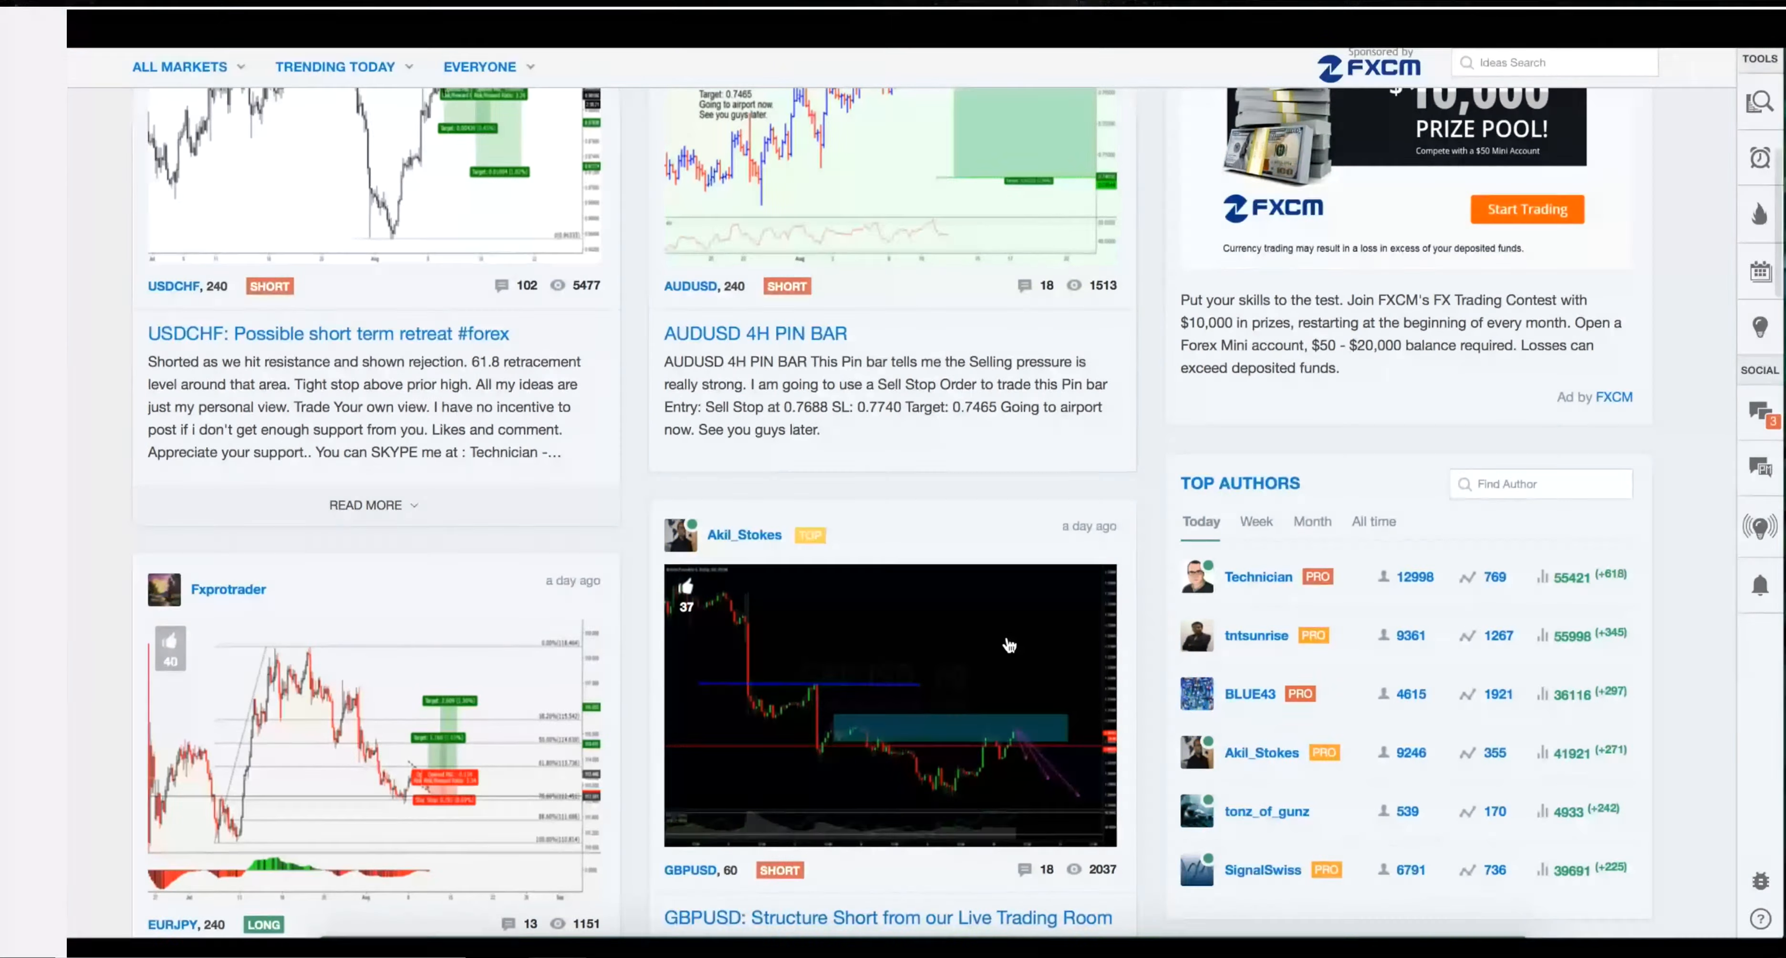
pyautogui.scroll(3, 1010, 633)
pyautogui.scroll(1, 1009, 644)
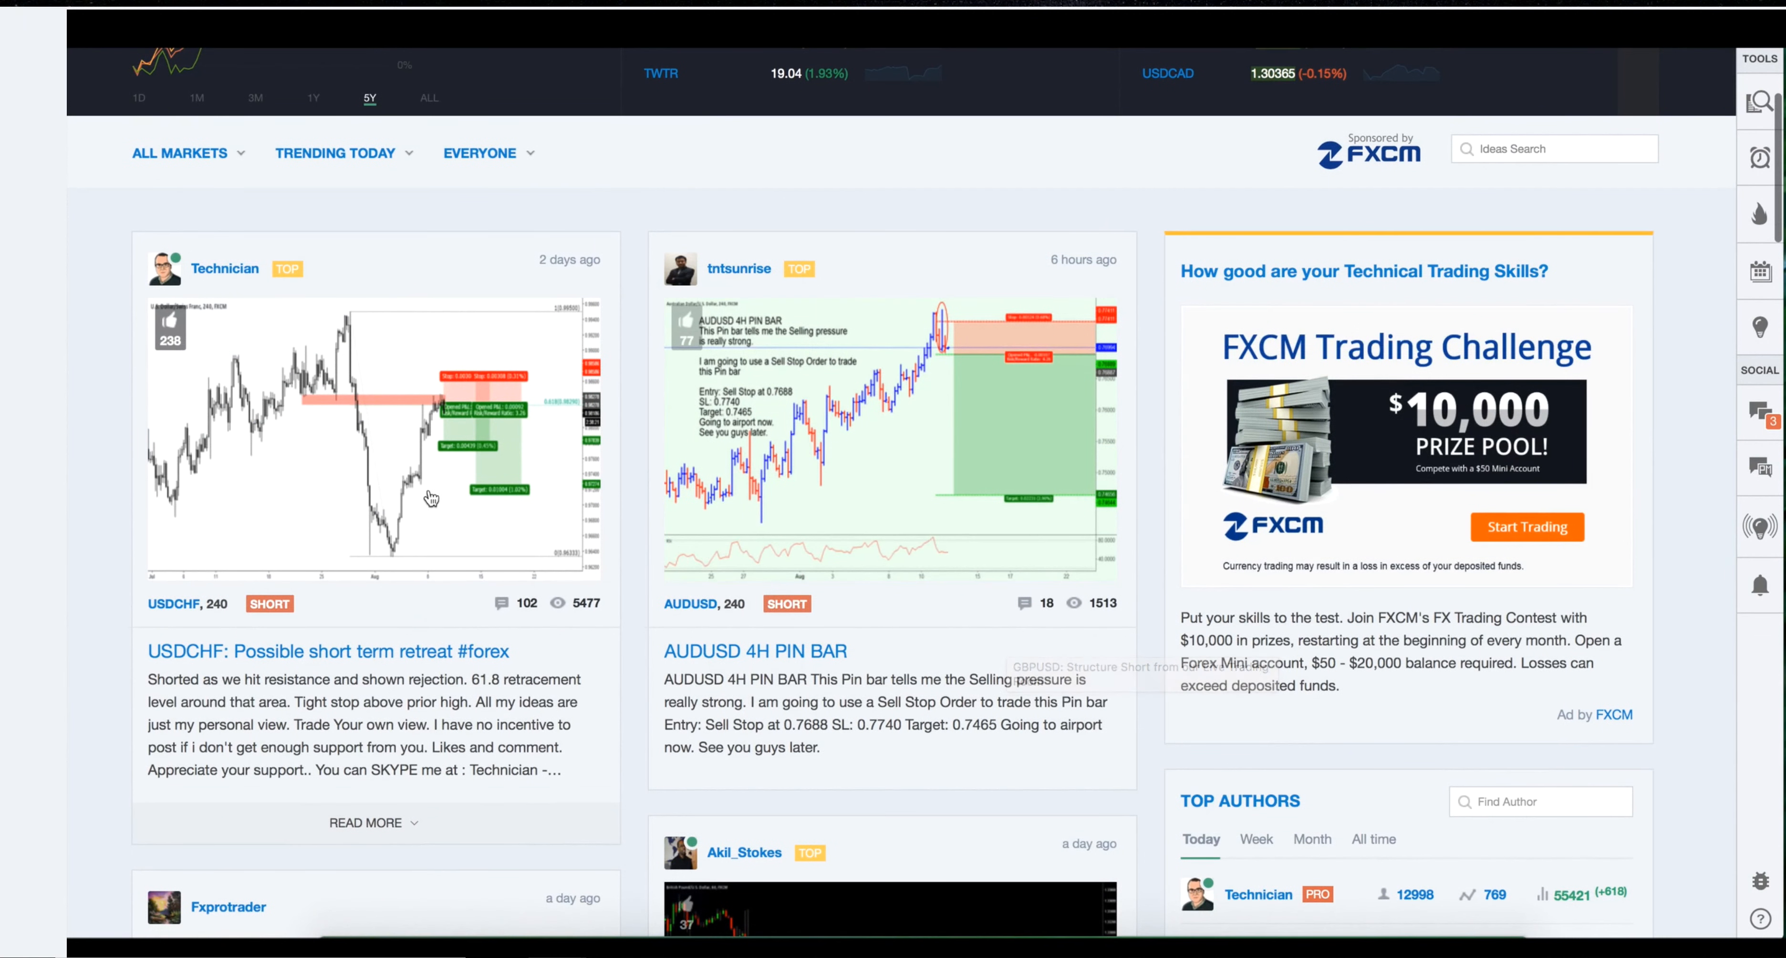
# Open the "USDCHF: Possible short term retreat #forex" idea and read the author's description and follow-up comments.
pyautogui.click(392, 411)
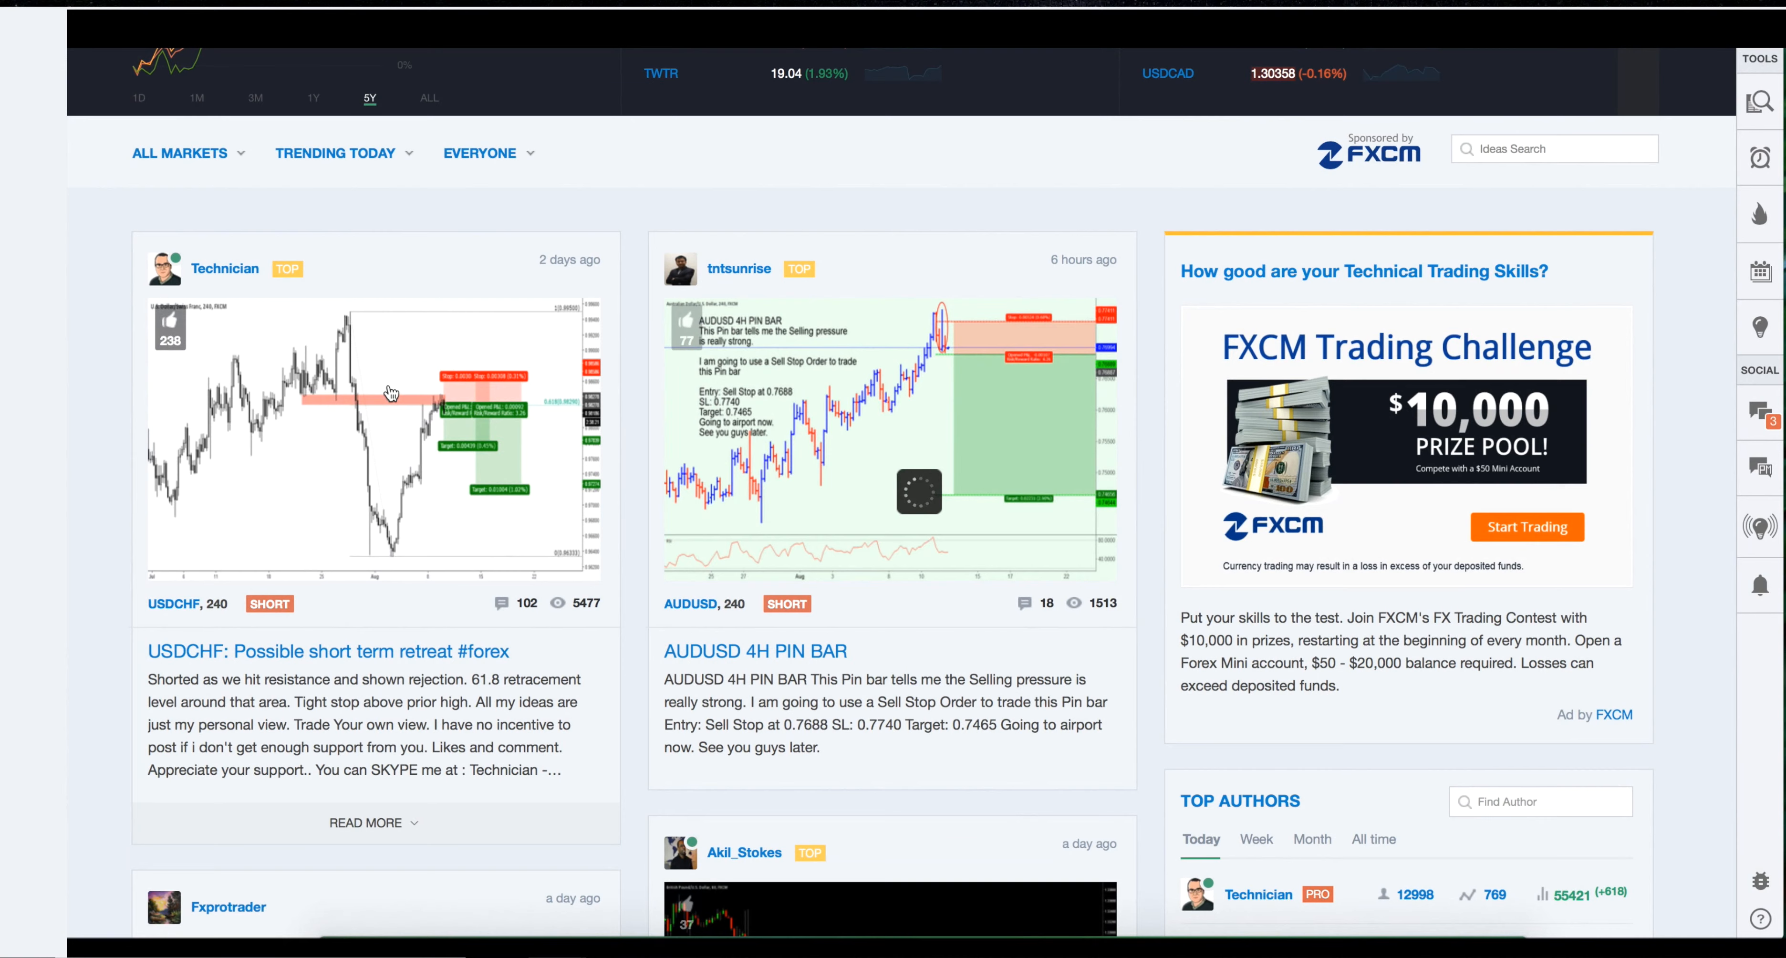
pyautogui.scroll(4, 460, 453)
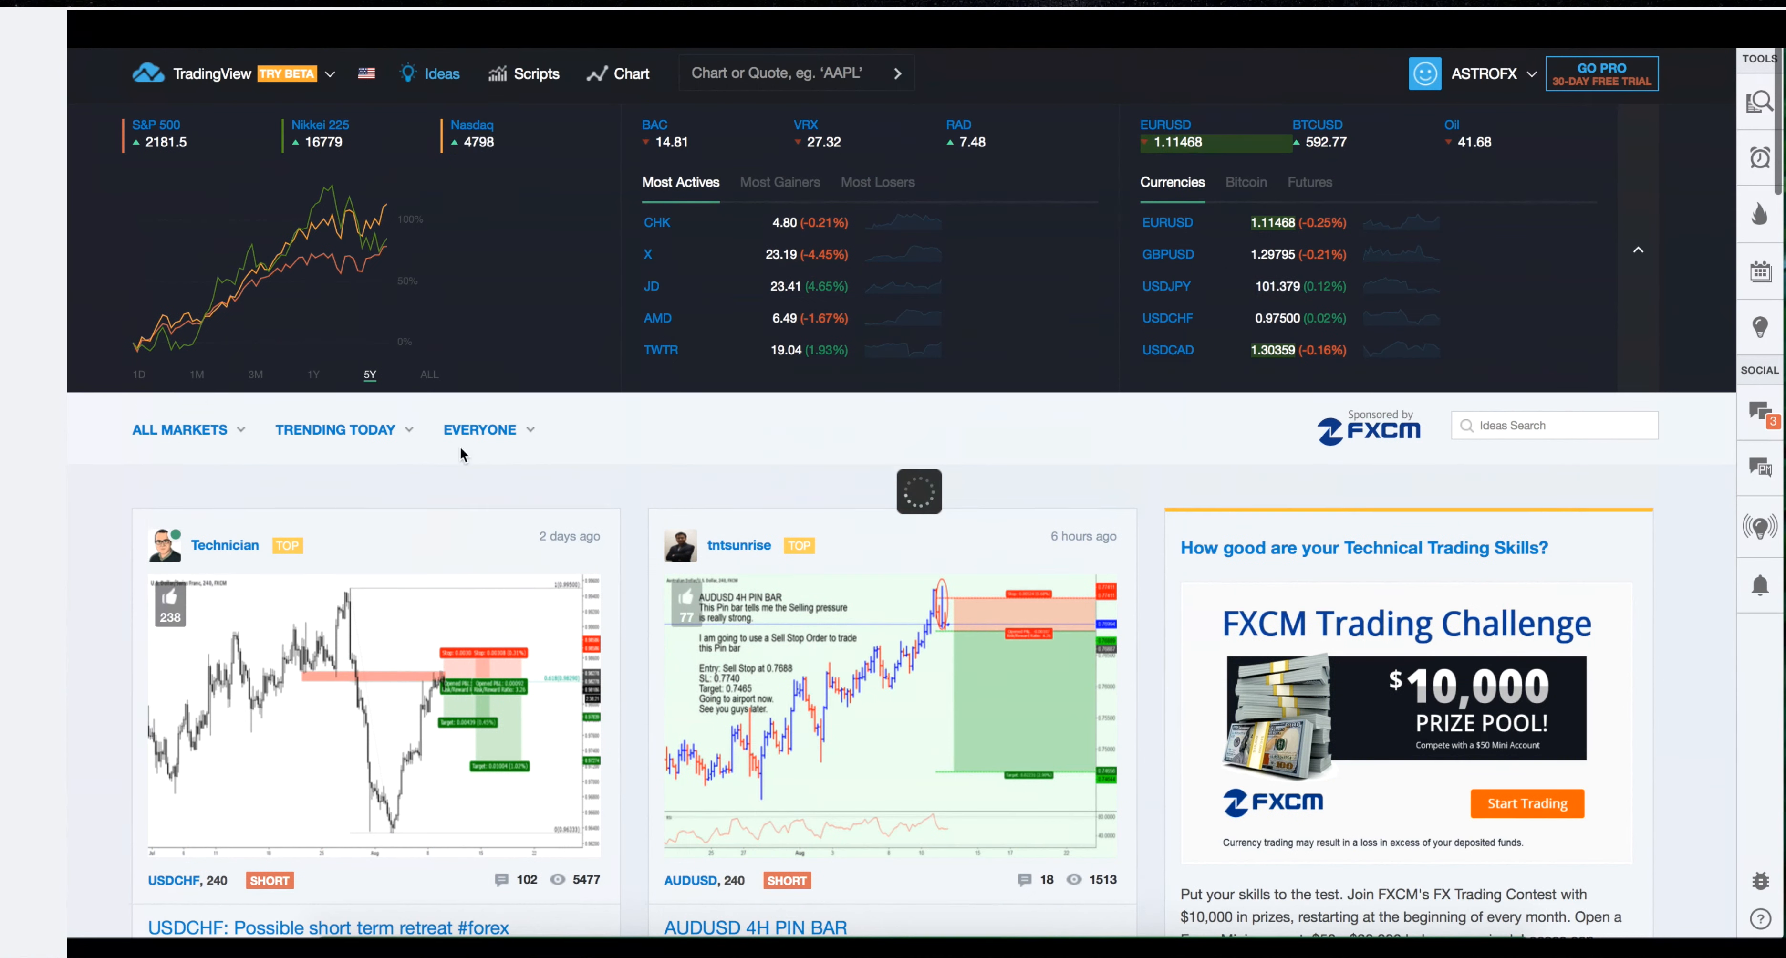
pyautogui.click(490, 643)
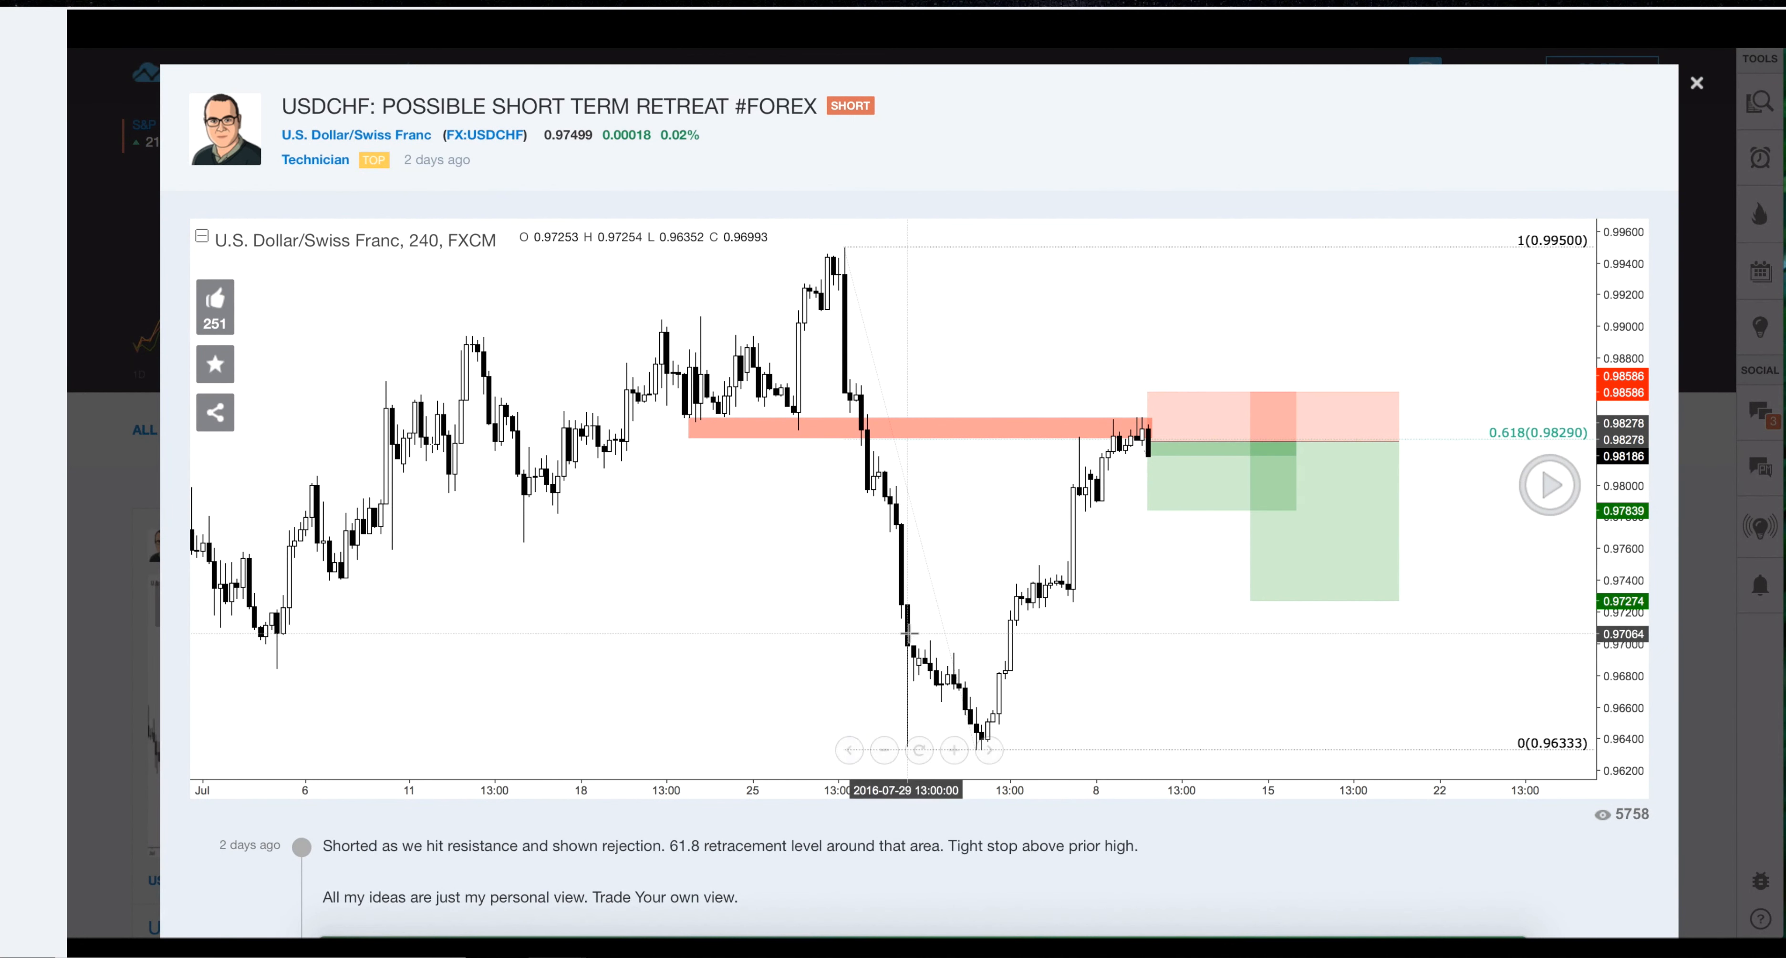
pyautogui.scroll(-3, 1120, 637)
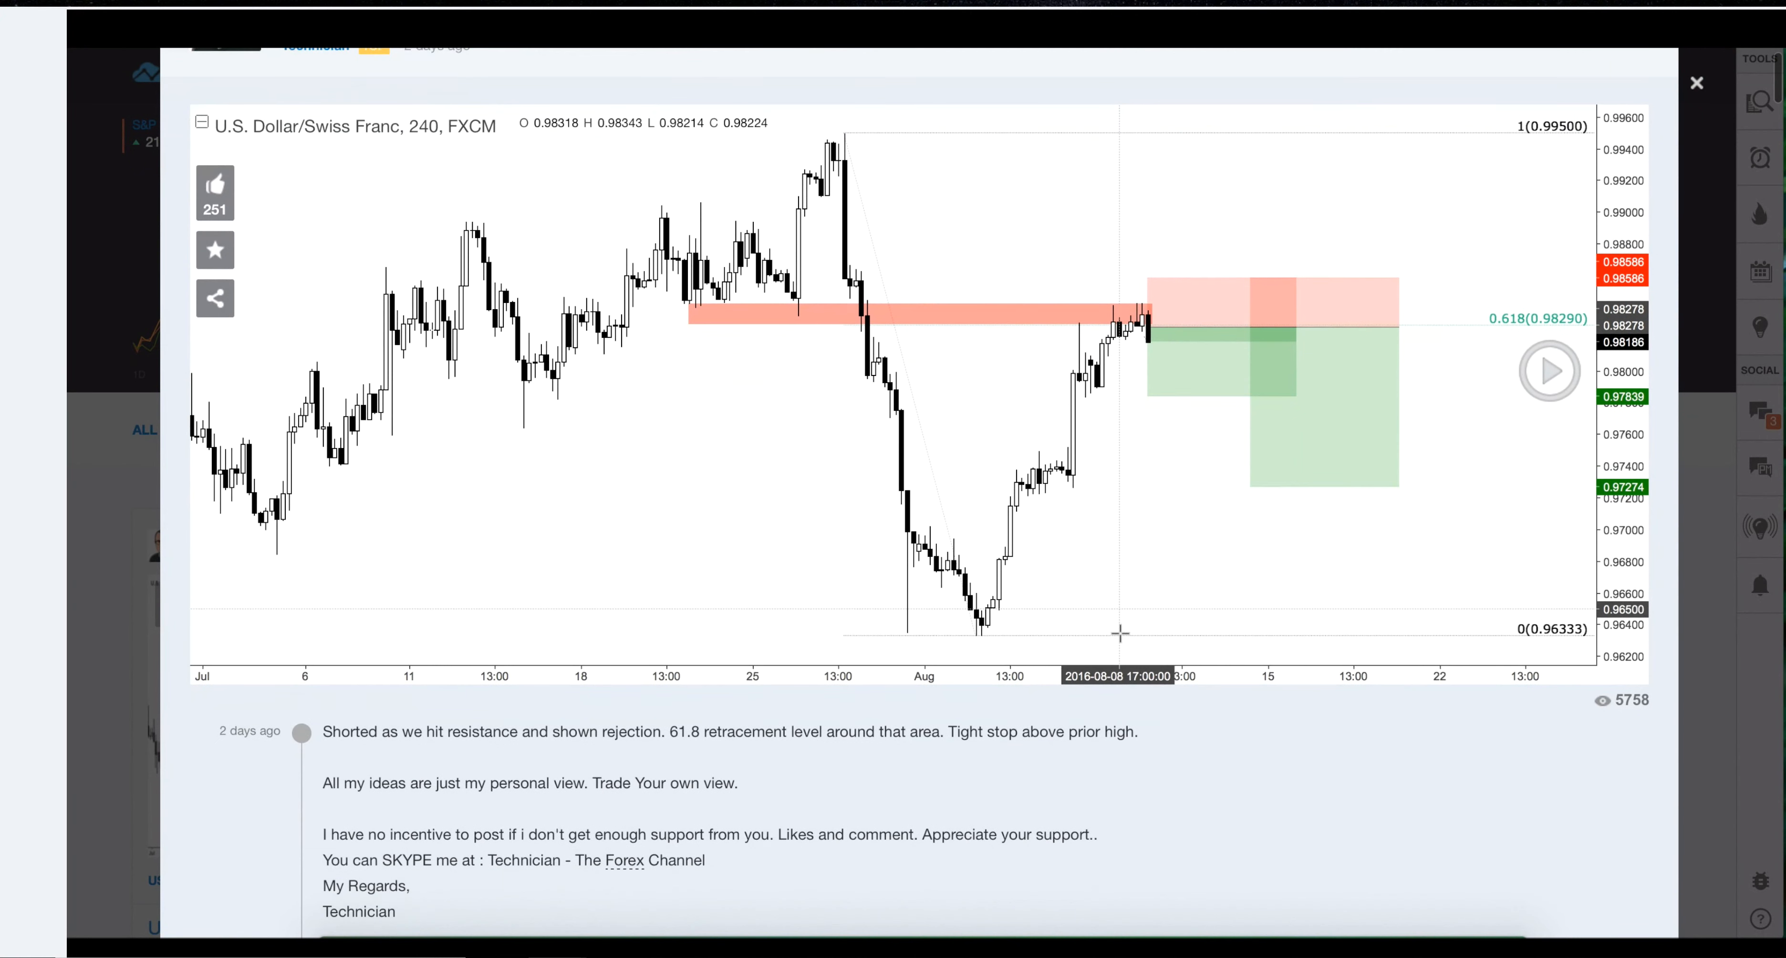
pyautogui.scroll(-7, 1348, 599)
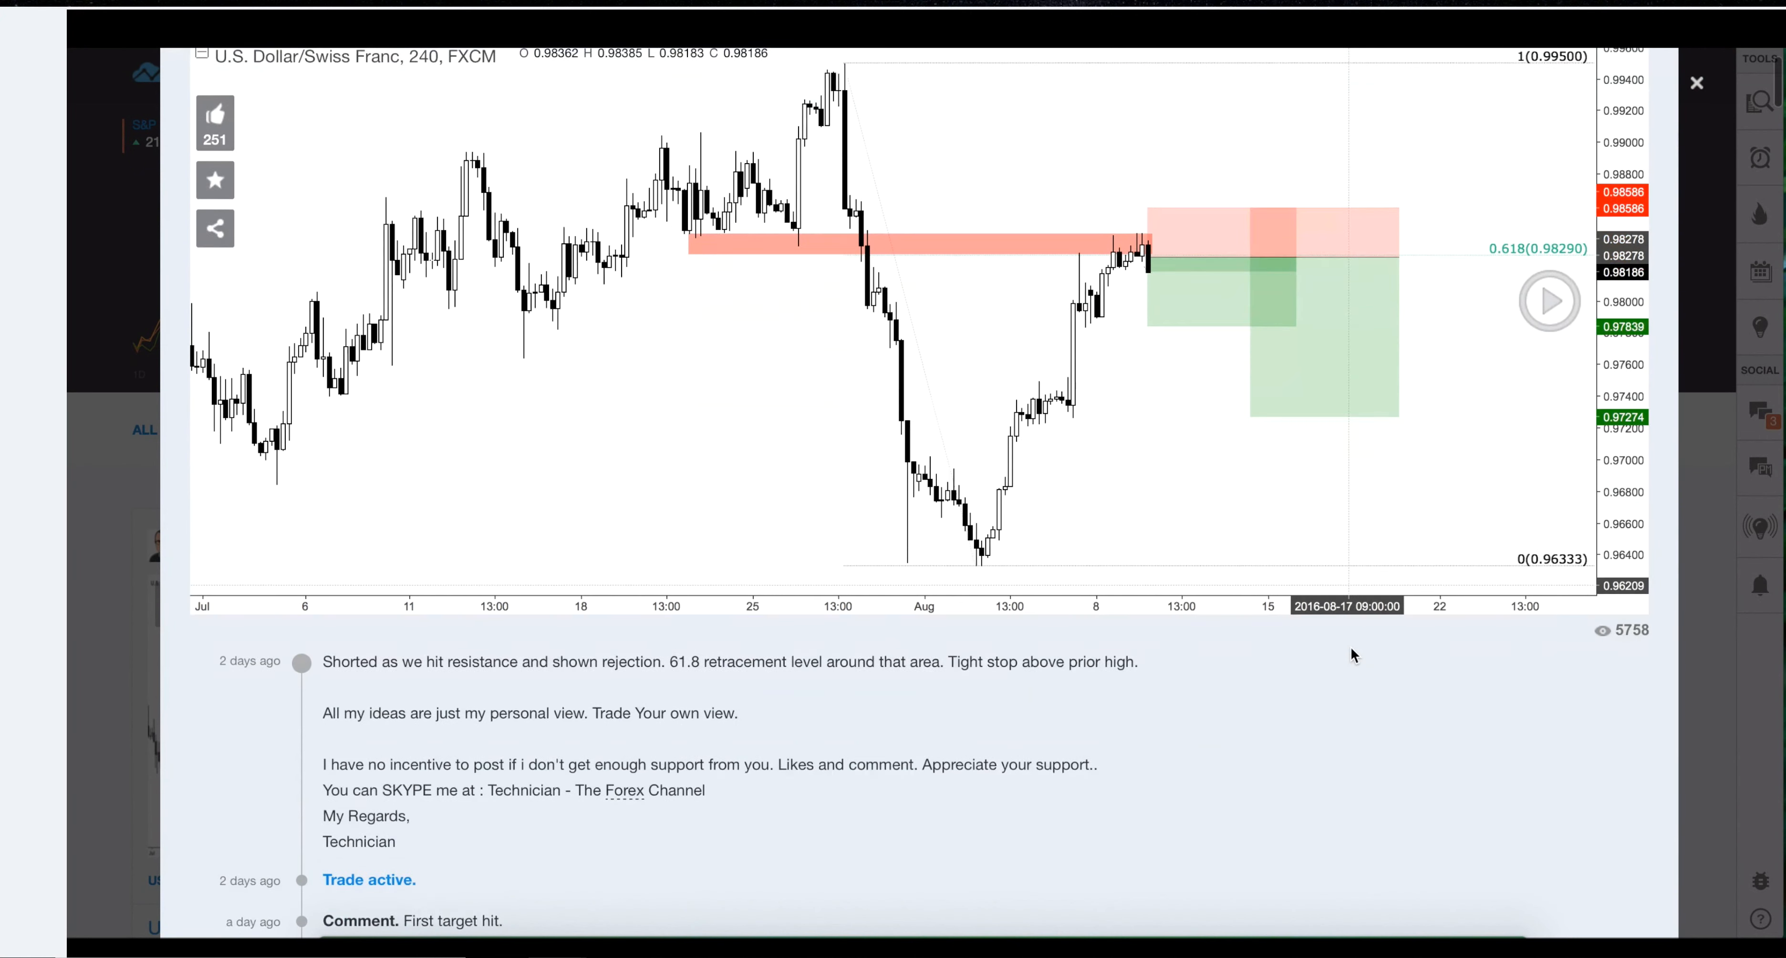
pyautogui.scroll(-2, 1352, 655)
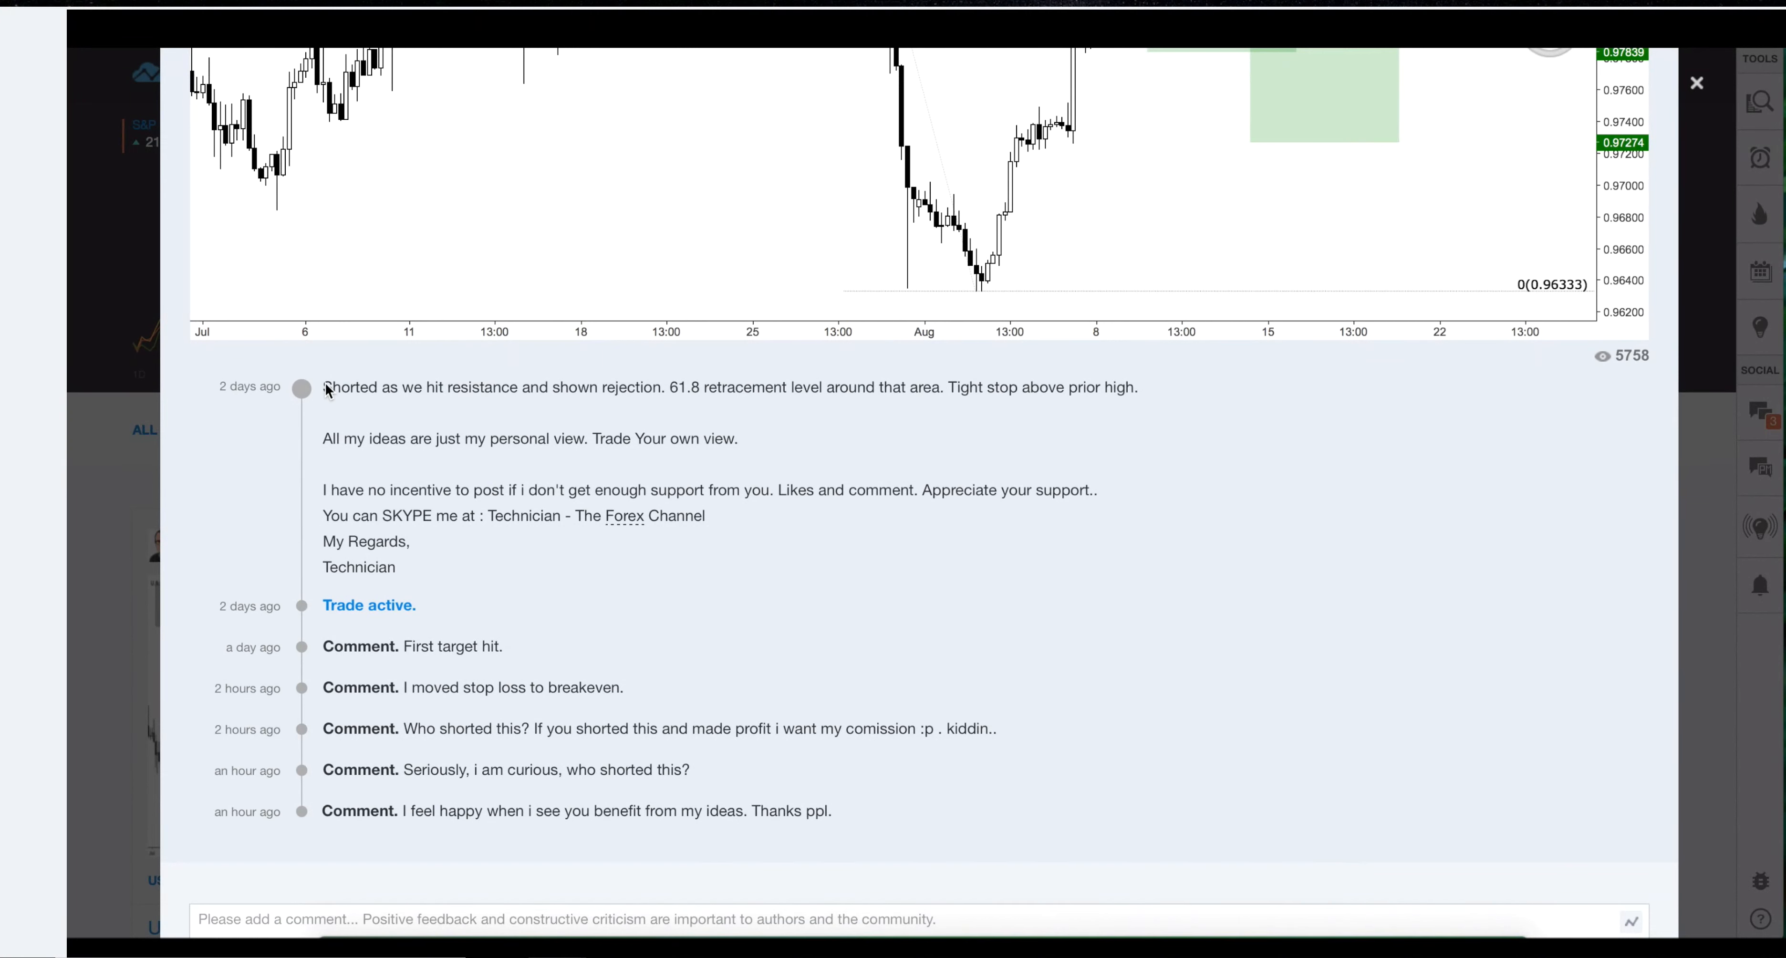
# Play the USDCHF idea's chart forward from its publication point to the latest candles, and close the idea.
pyautogui.scroll(4, 325, 389)
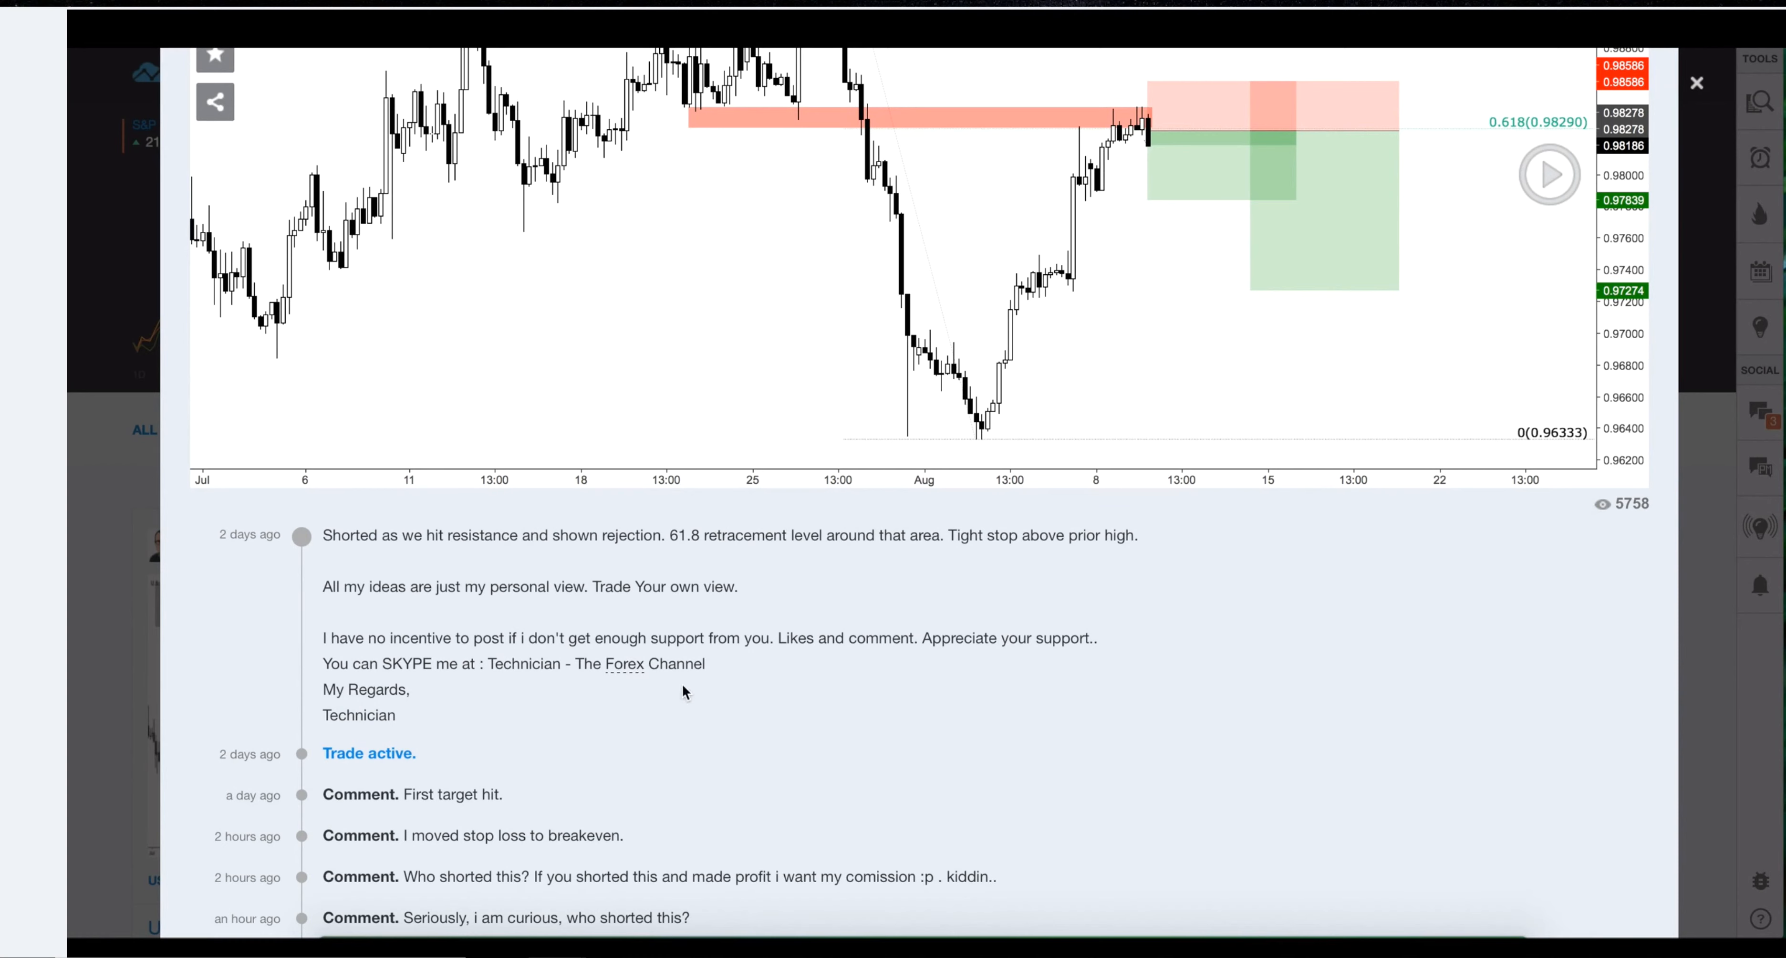
pyautogui.scroll(5, 1103, 666)
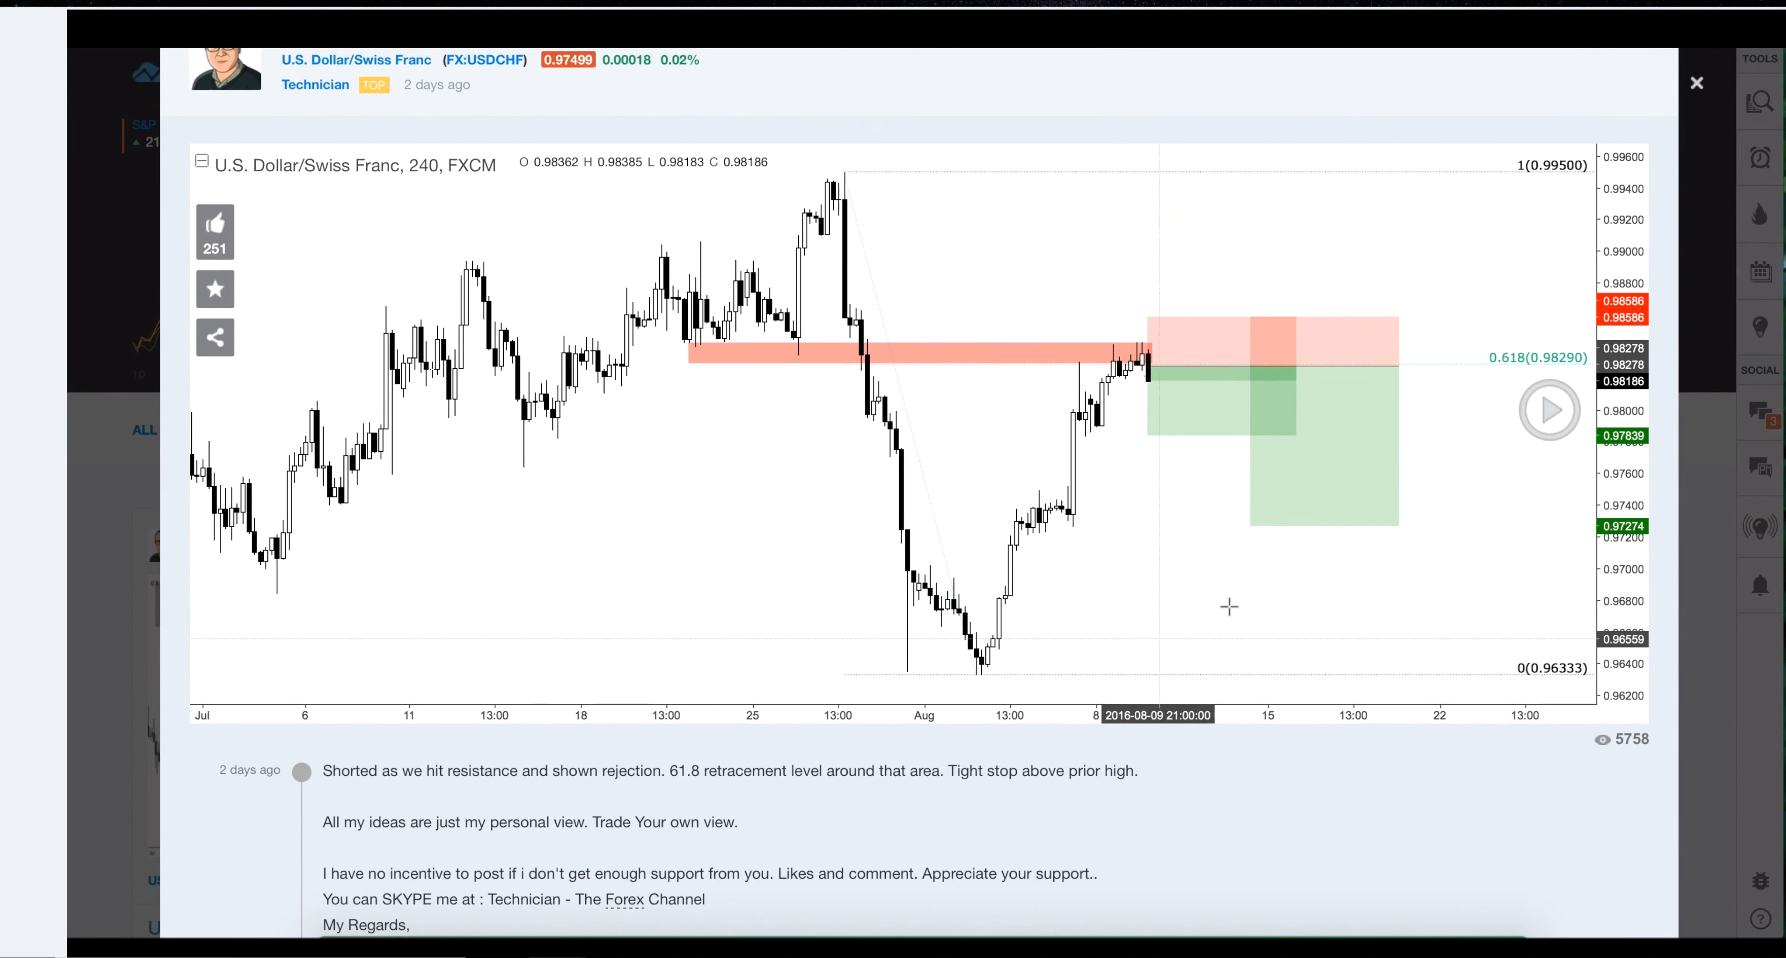
pyautogui.scroll(1, 1405, 470)
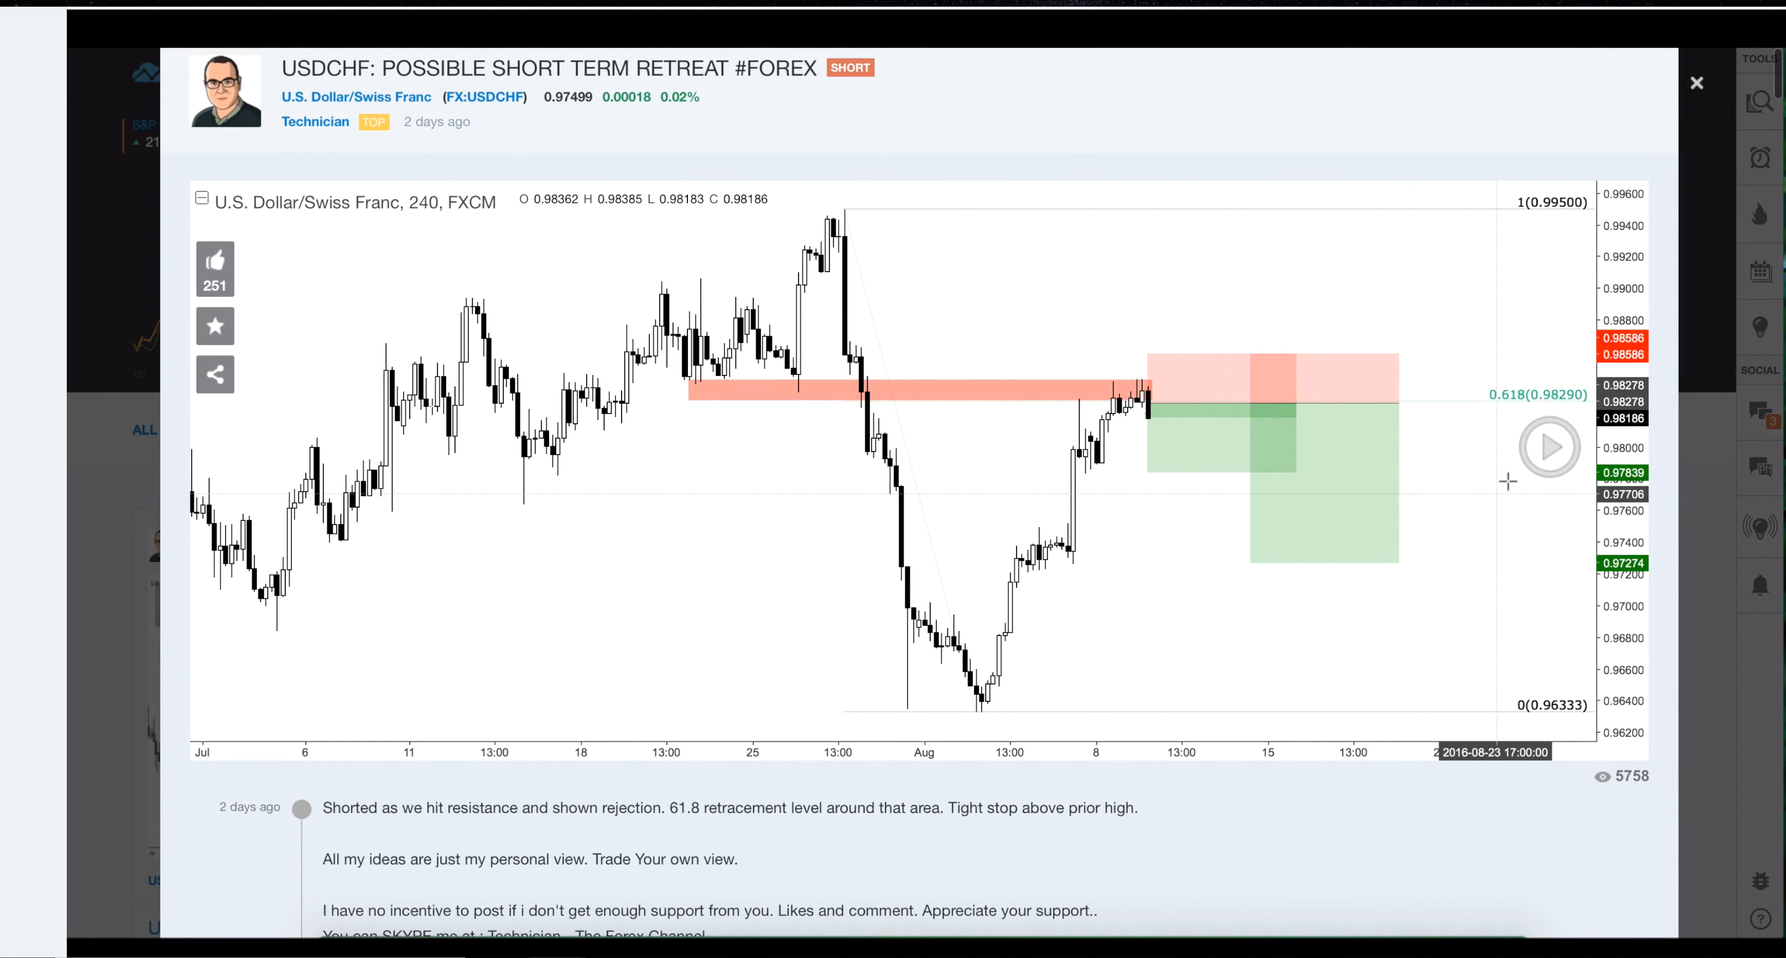
pyautogui.click(1547, 463)
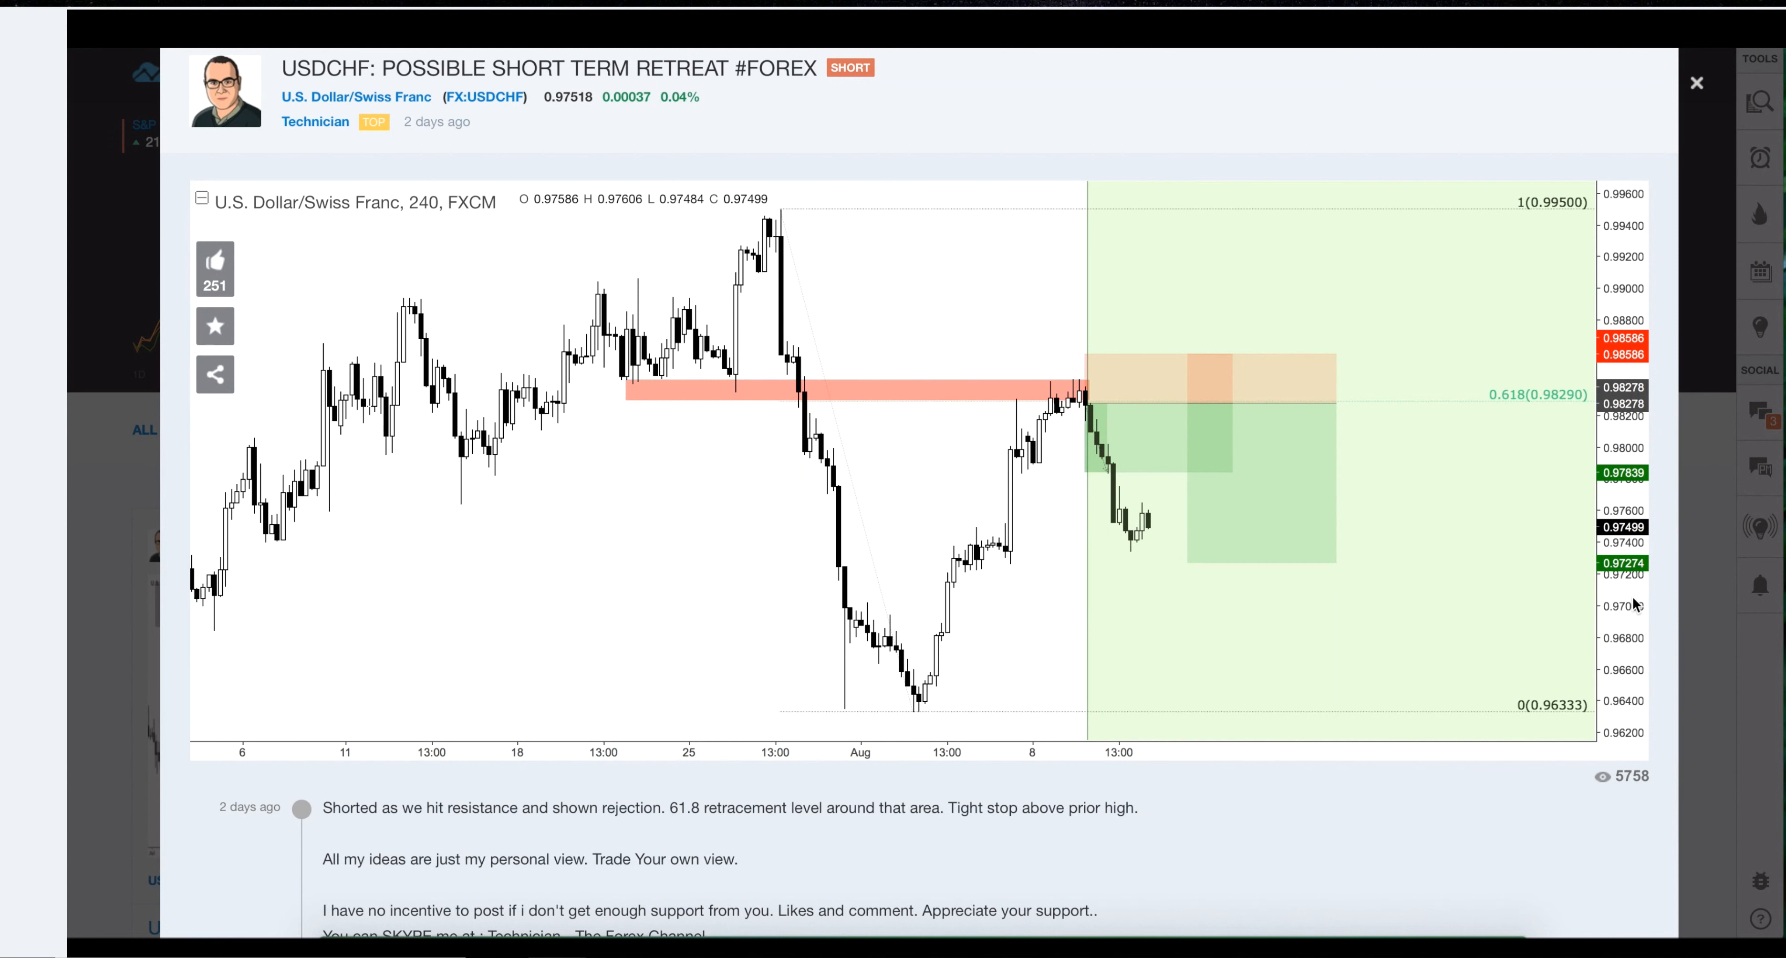
pyautogui.click(1724, 563)
# Examine the other traders' ideas further down the feed, comparing their charts, long/short calls and descriptions.
pyautogui.scroll(-3, 1130, 700)
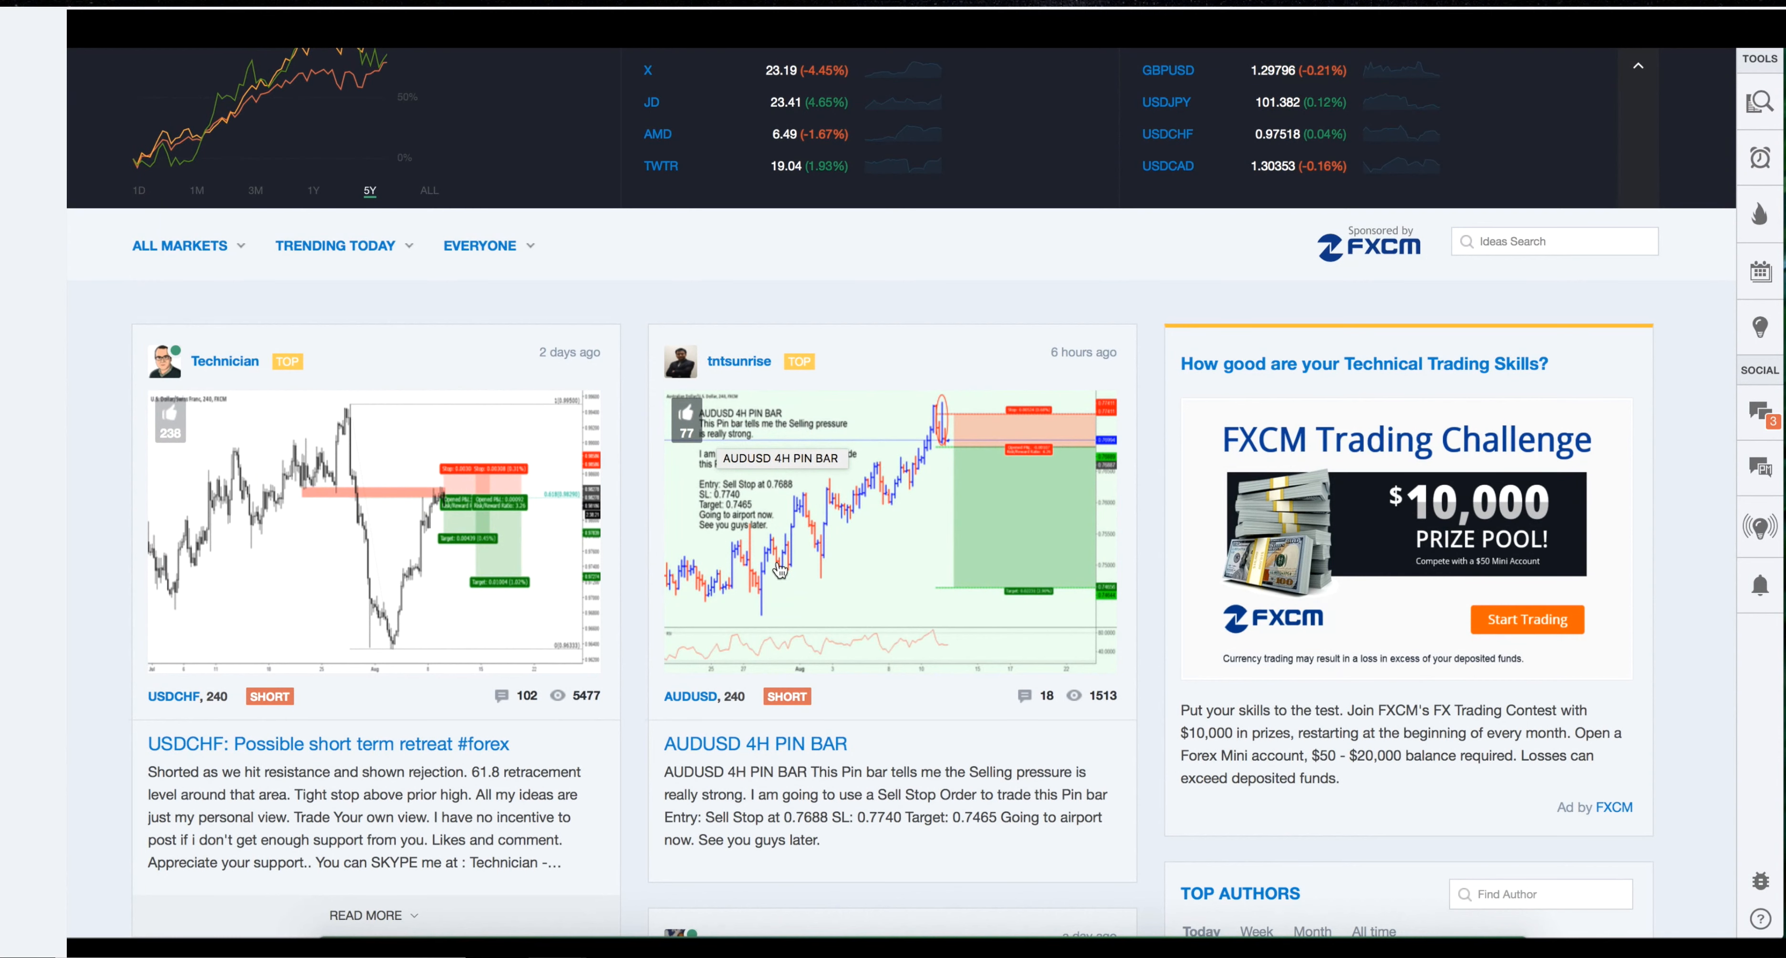
pyautogui.scroll(-10, 1028, 713)
pyautogui.scroll(-4, 990, 685)
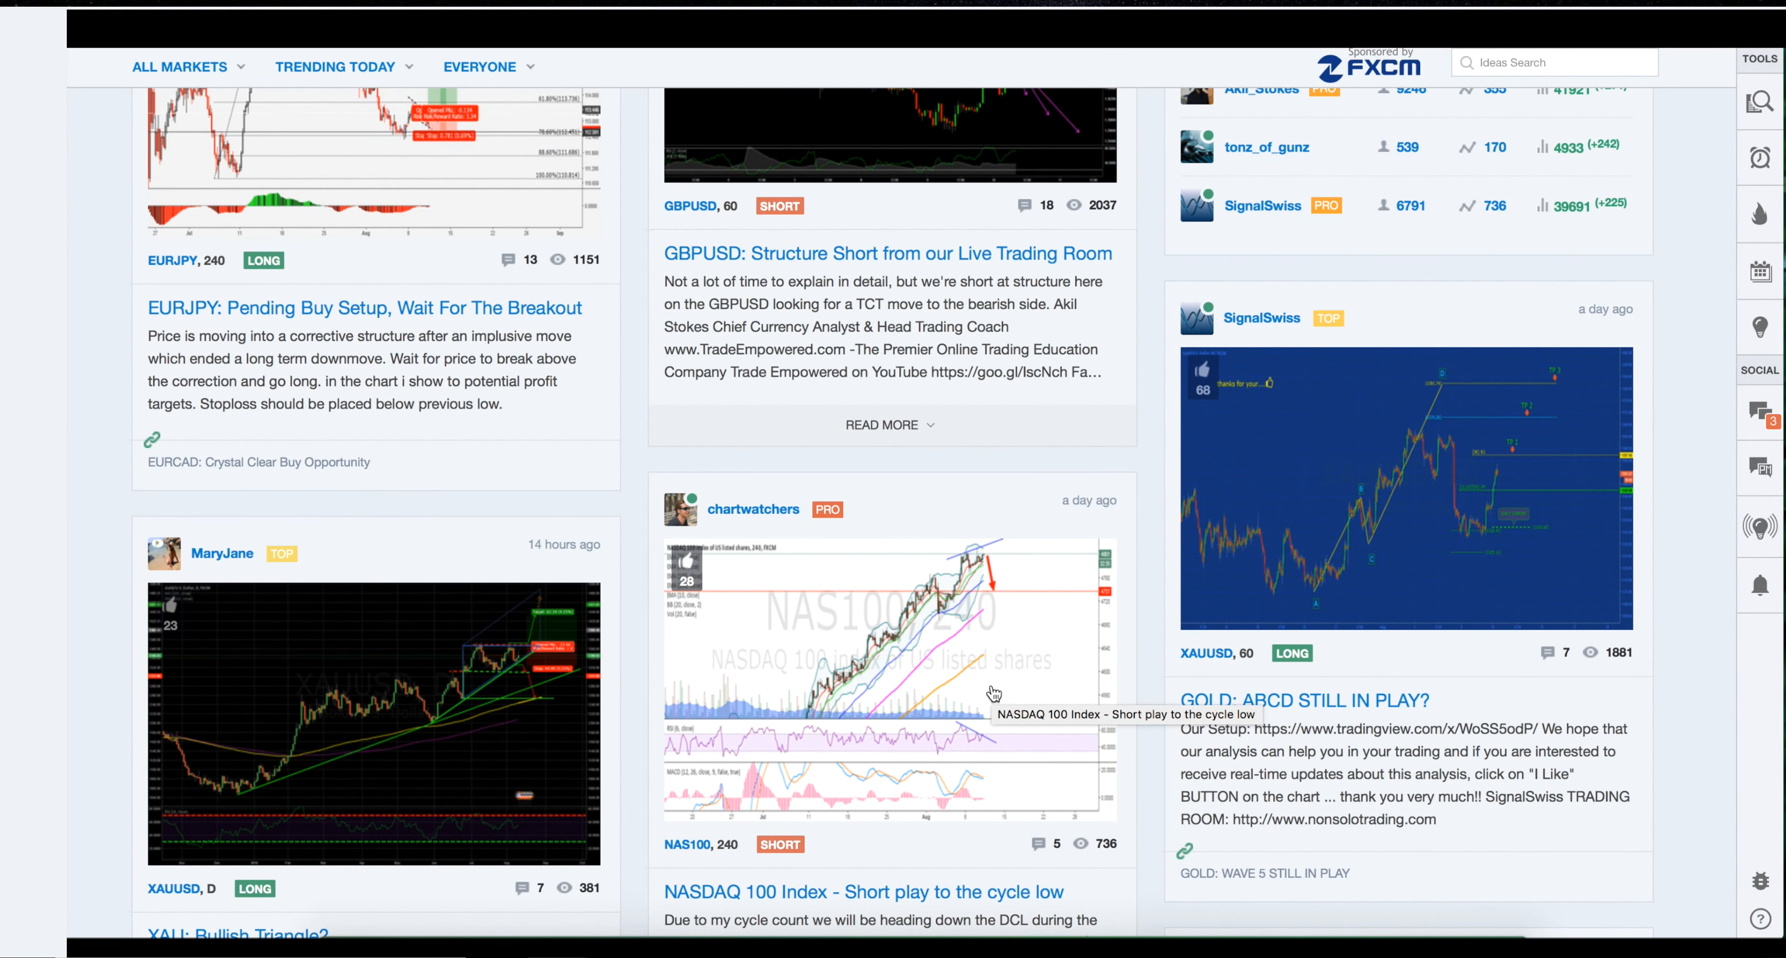
pyautogui.scroll(-7, 994, 693)
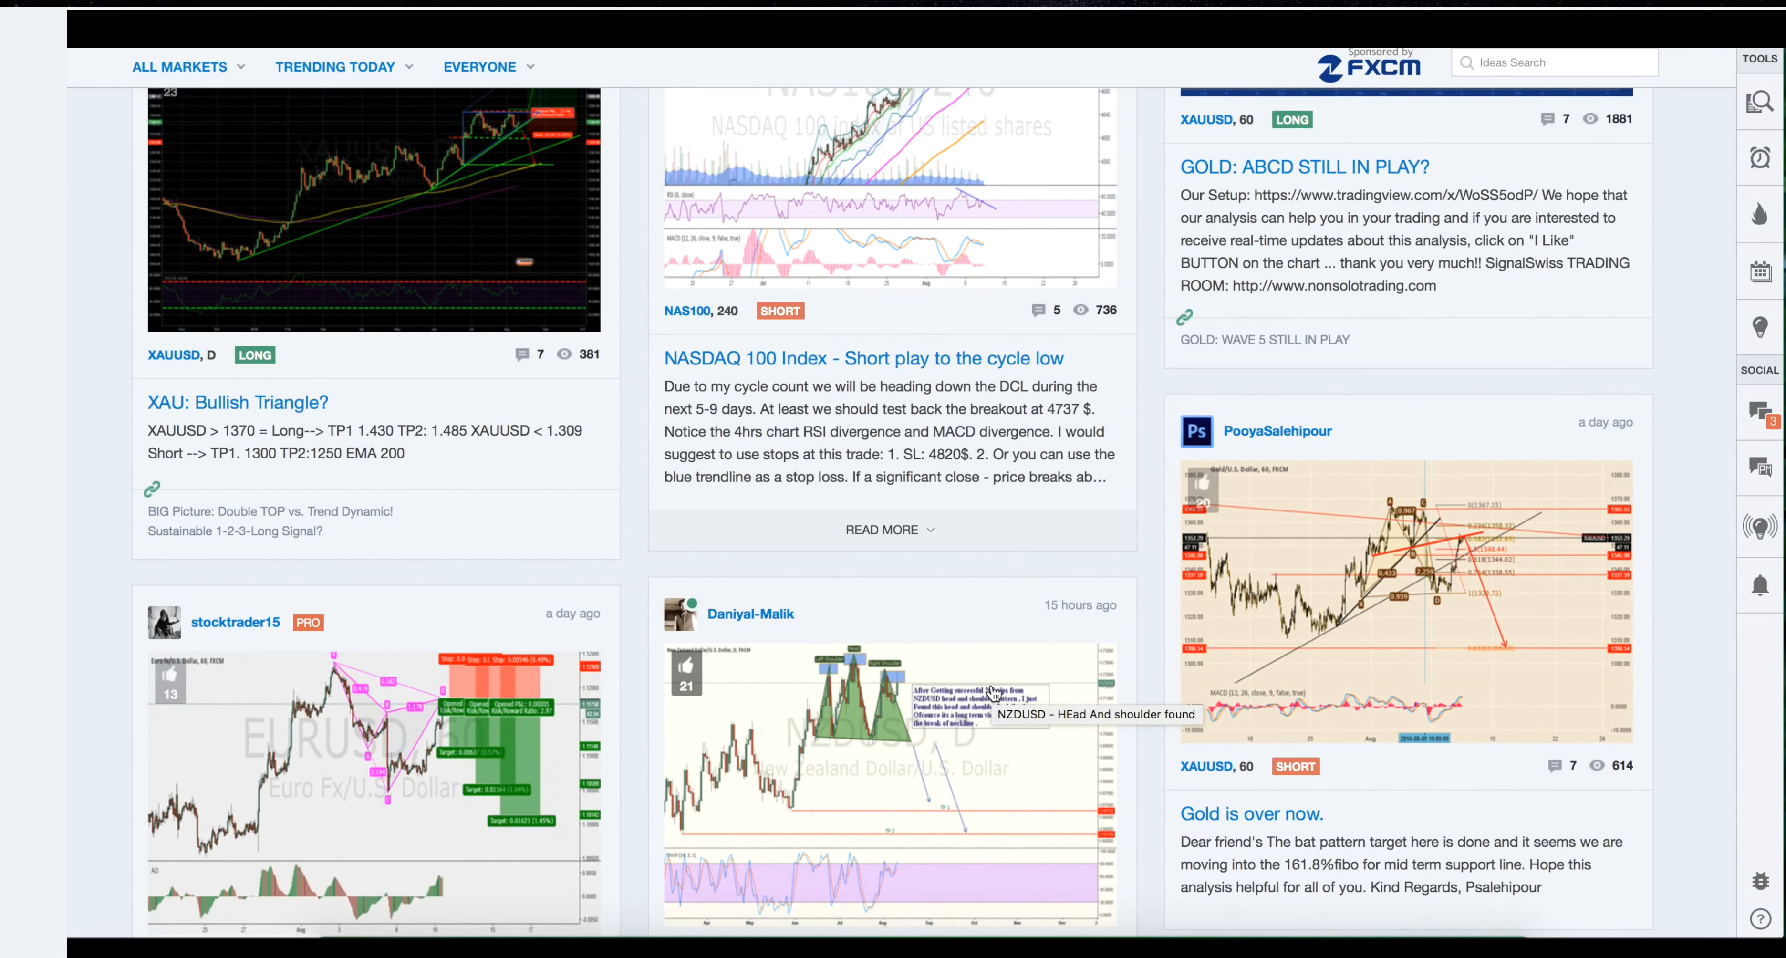
pyautogui.scroll(-4, 992, 690)
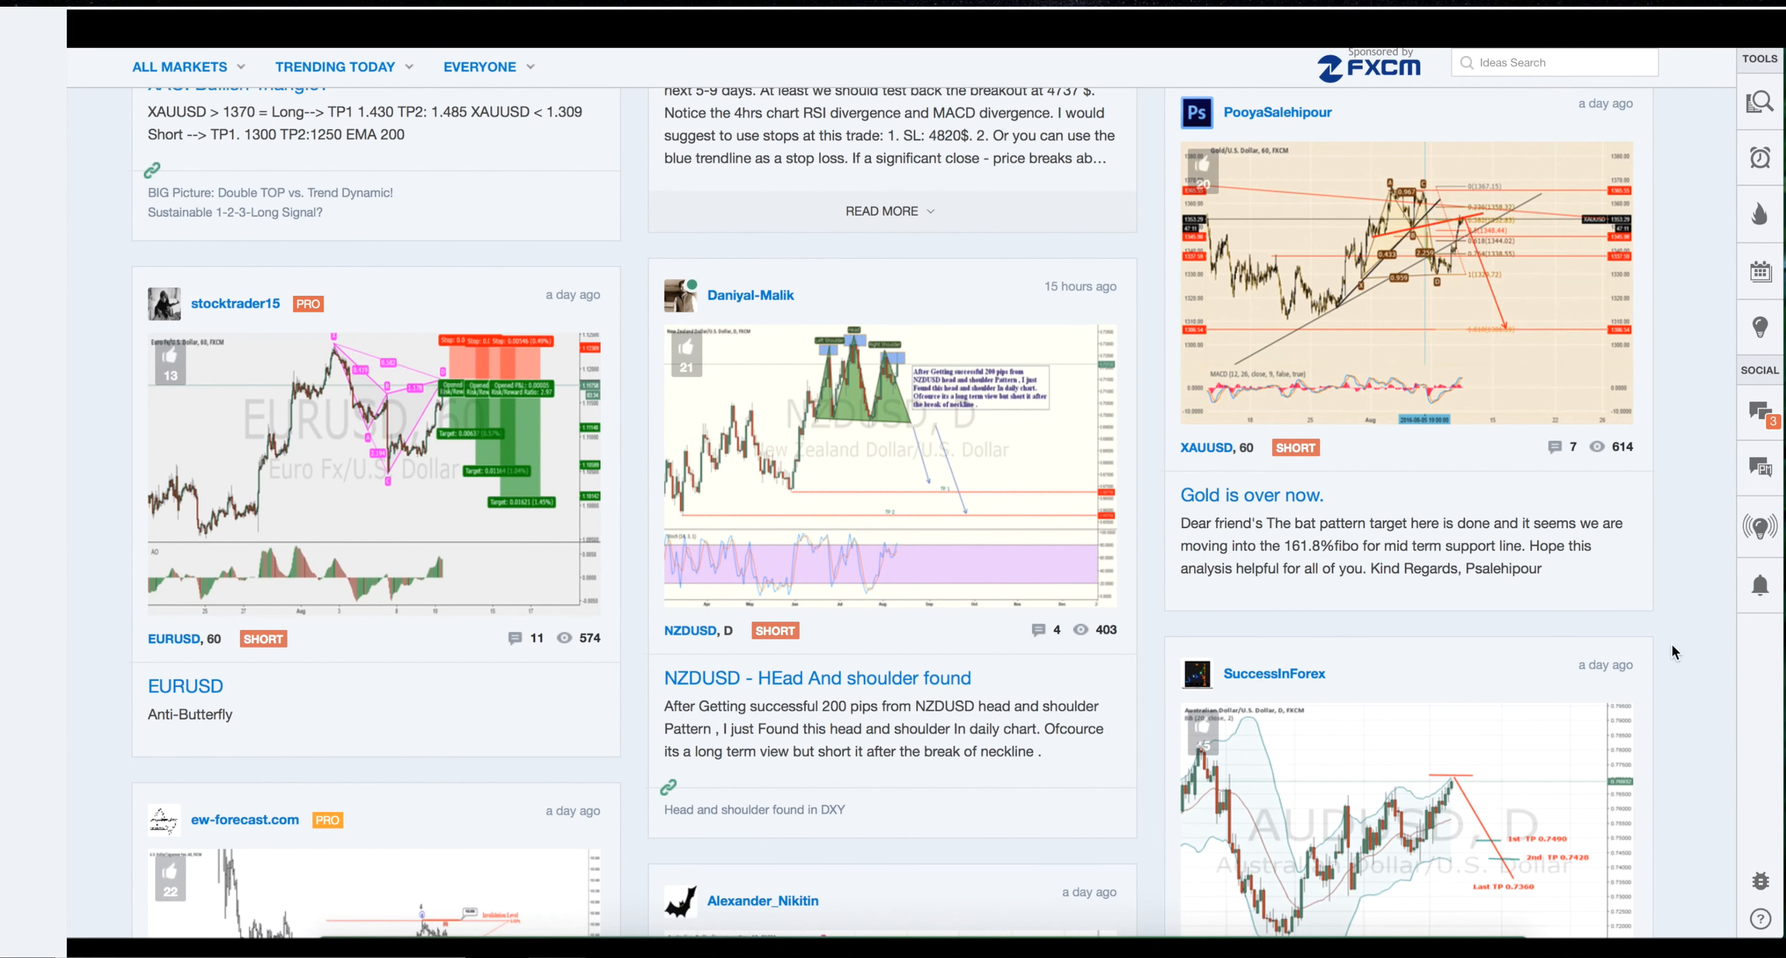
pyautogui.scroll(-3, 1672, 643)
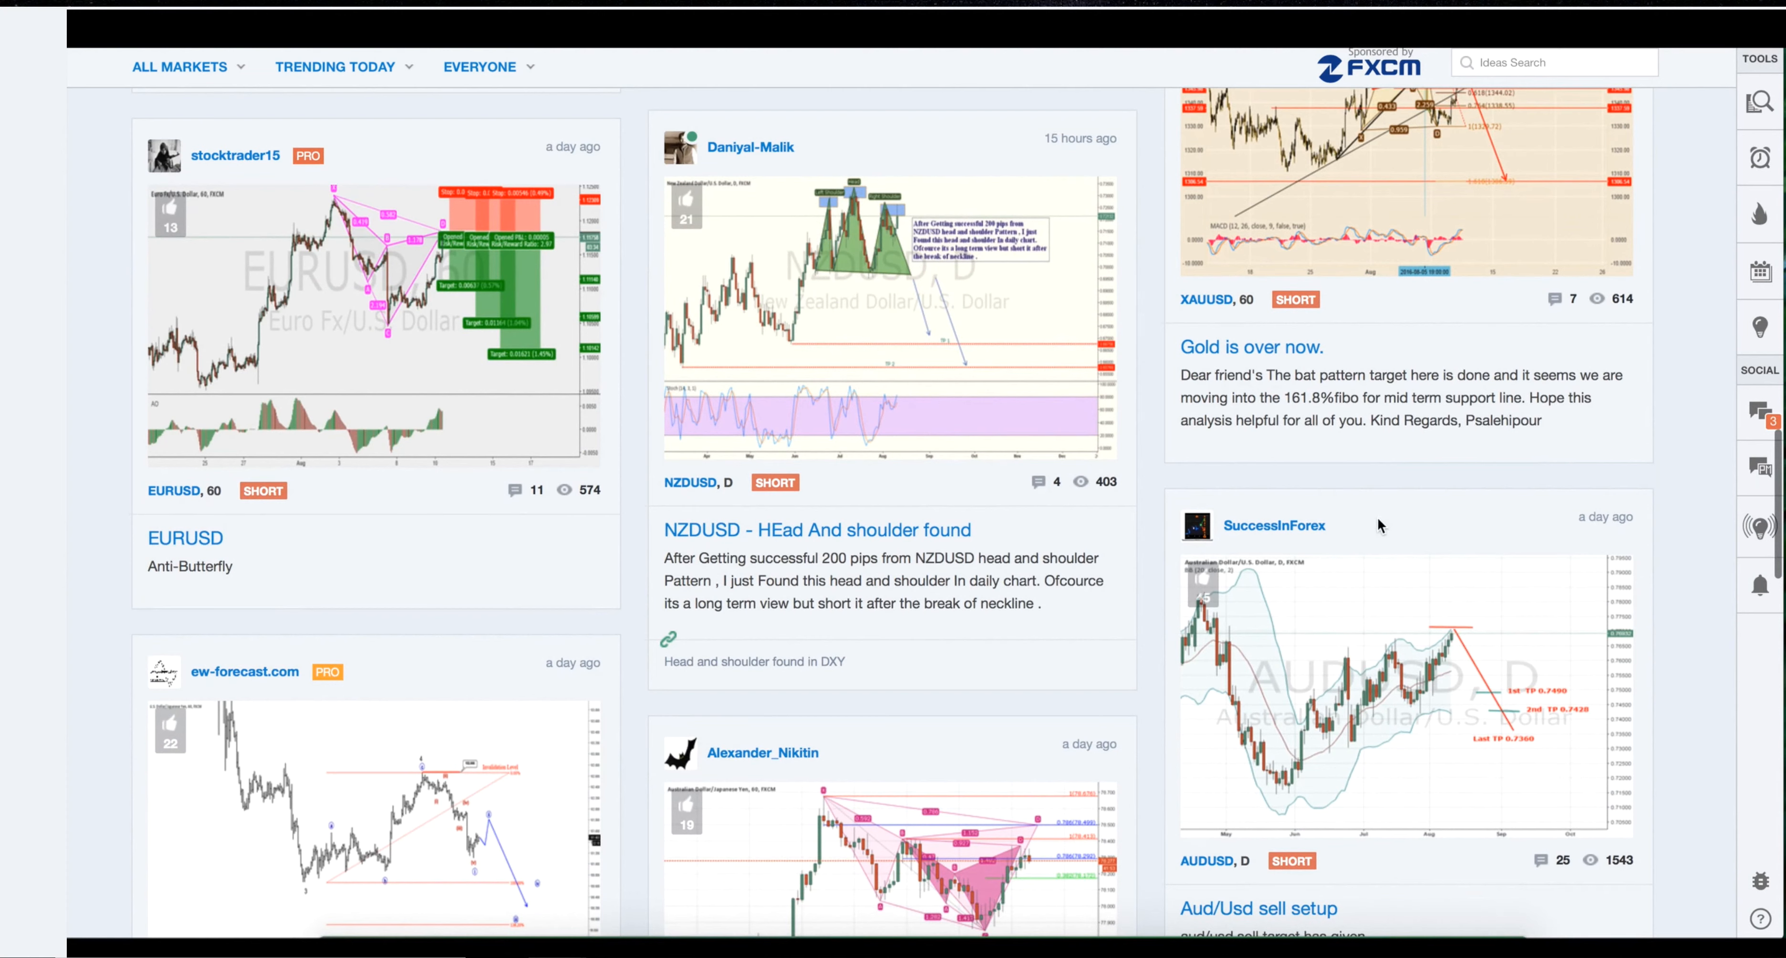
pyautogui.scroll(-3, 1325, 538)
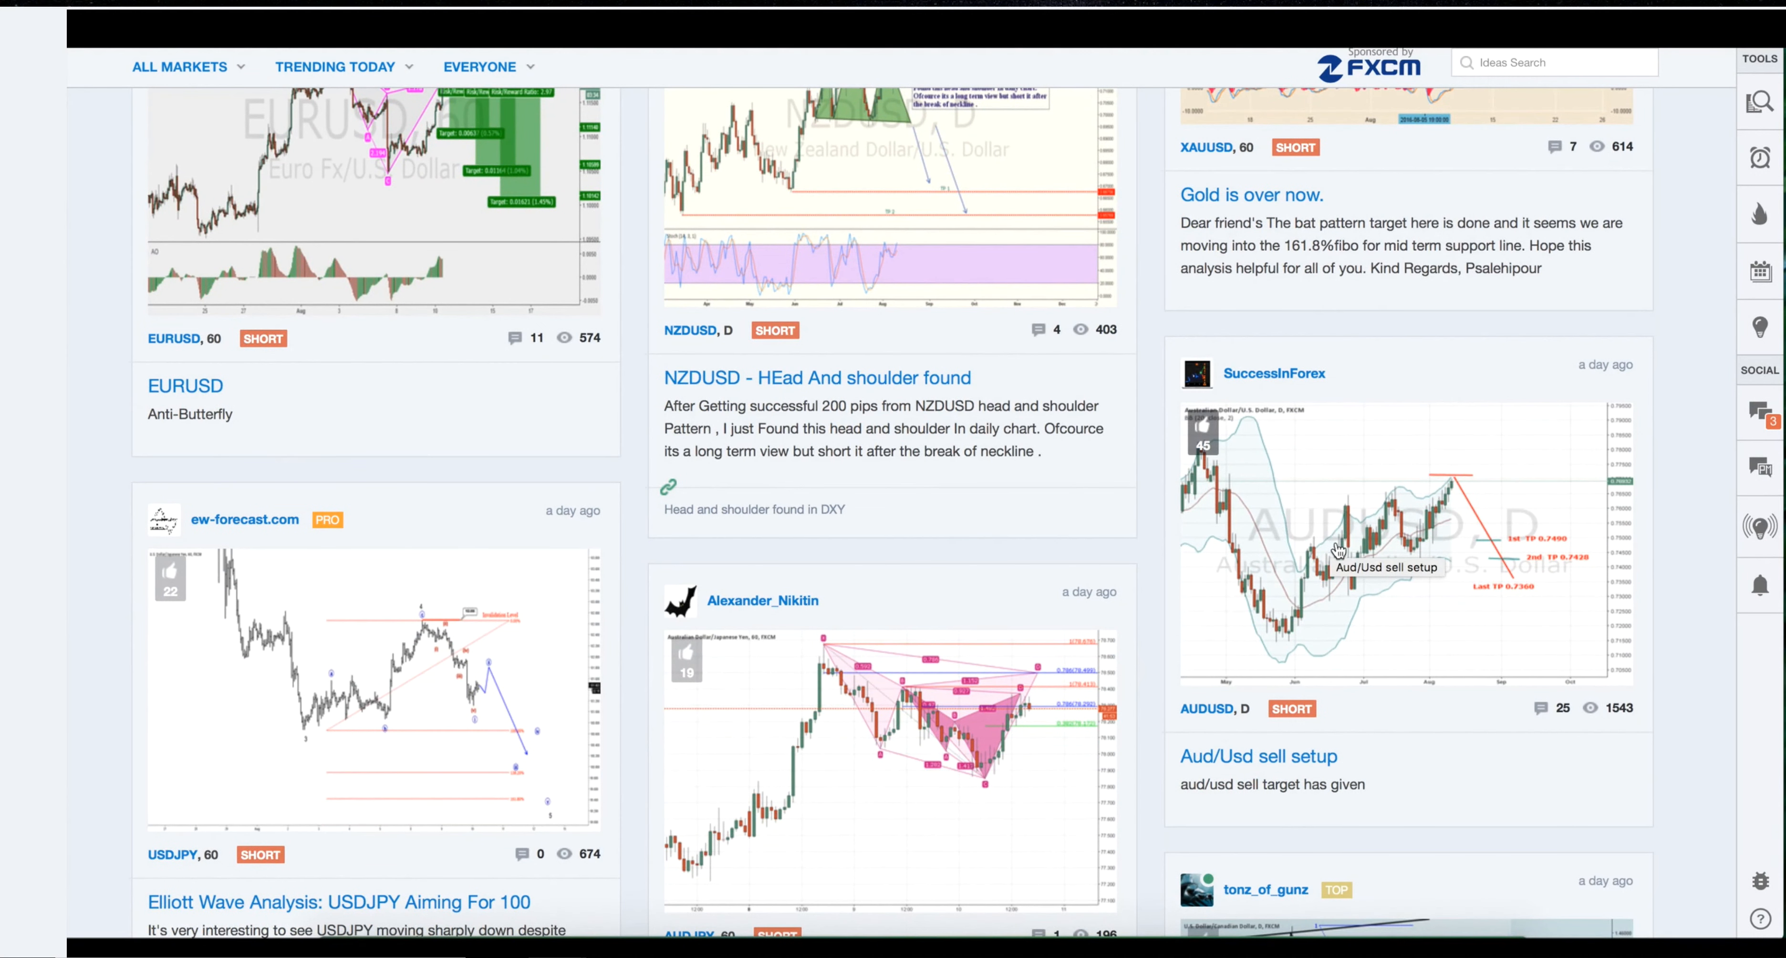
pyautogui.scroll(2, 1348, 558)
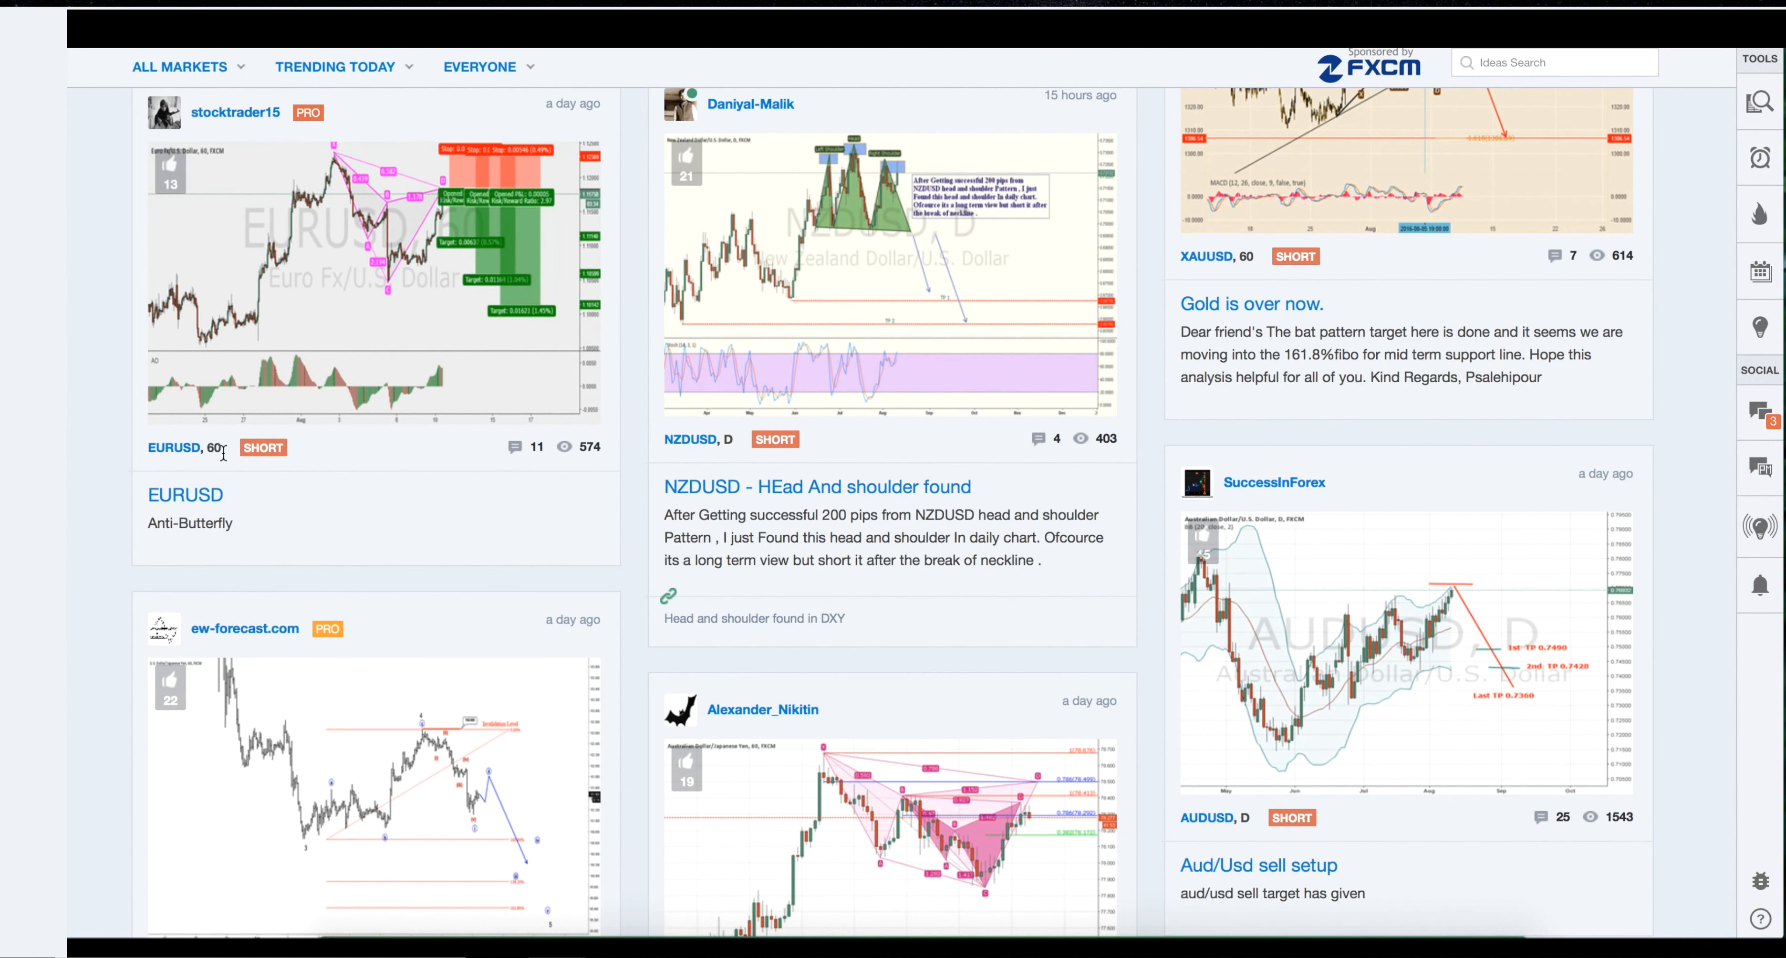
pyautogui.scroll(-4, 1117, 785)
pyautogui.scroll(-10, 1118, 785)
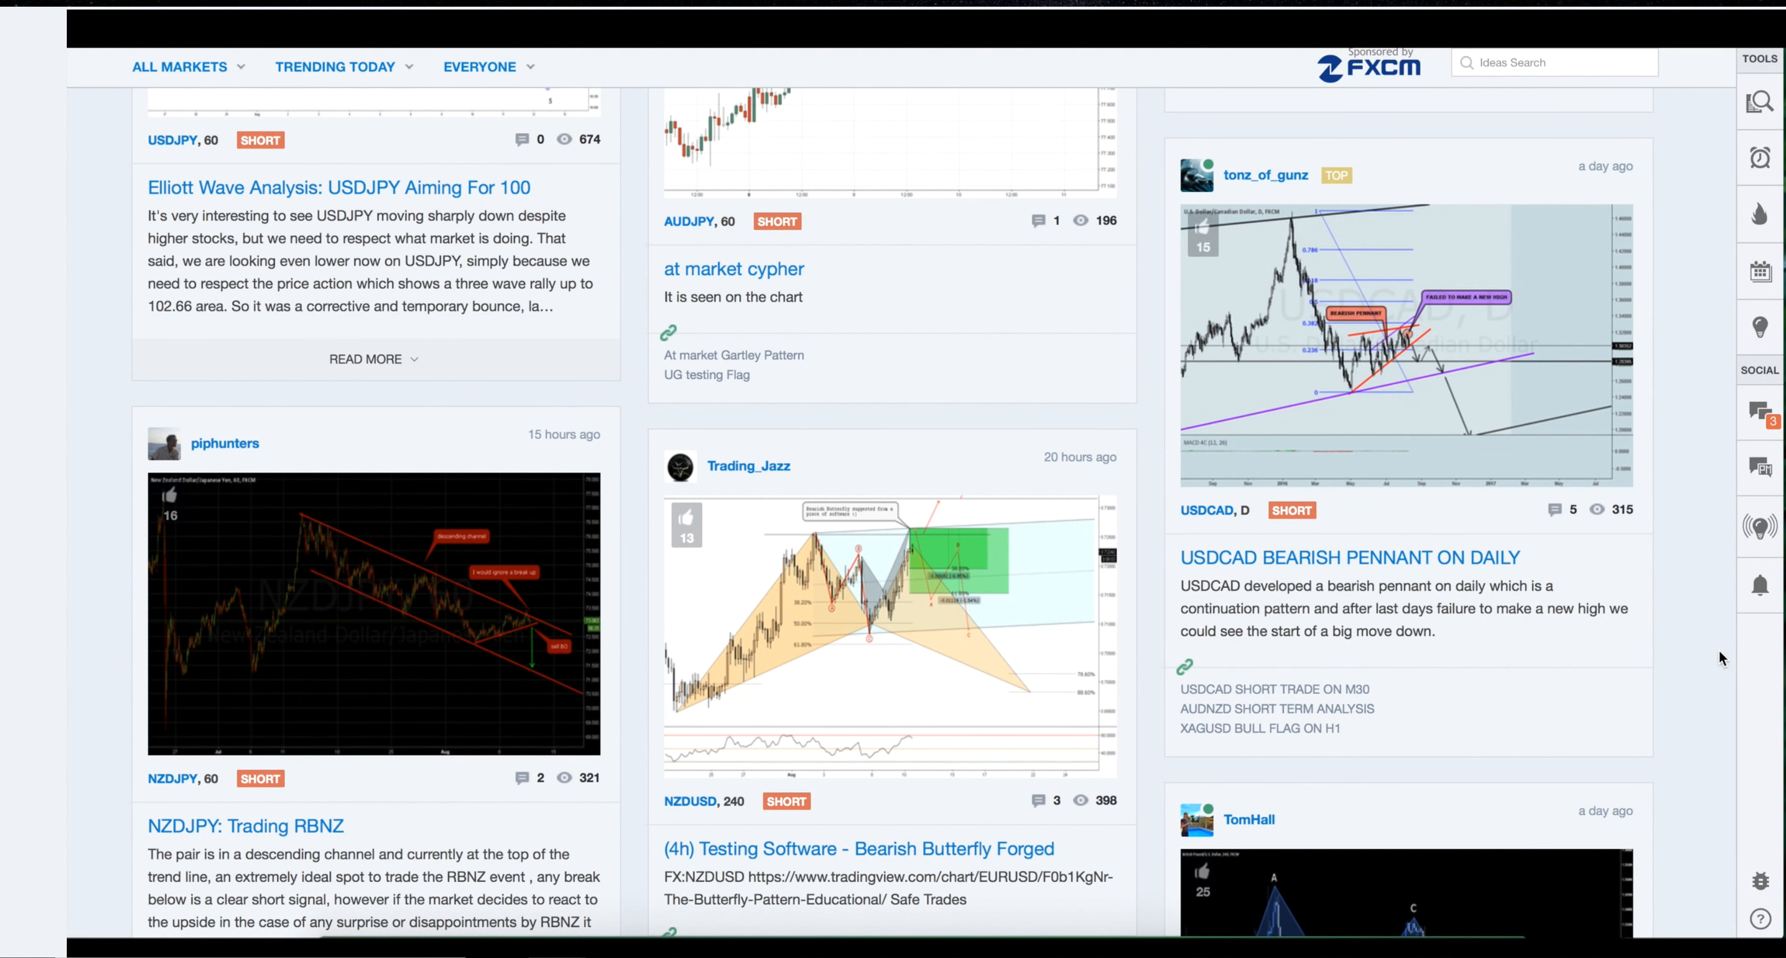
pyautogui.scroll(-9, 1719, 652)
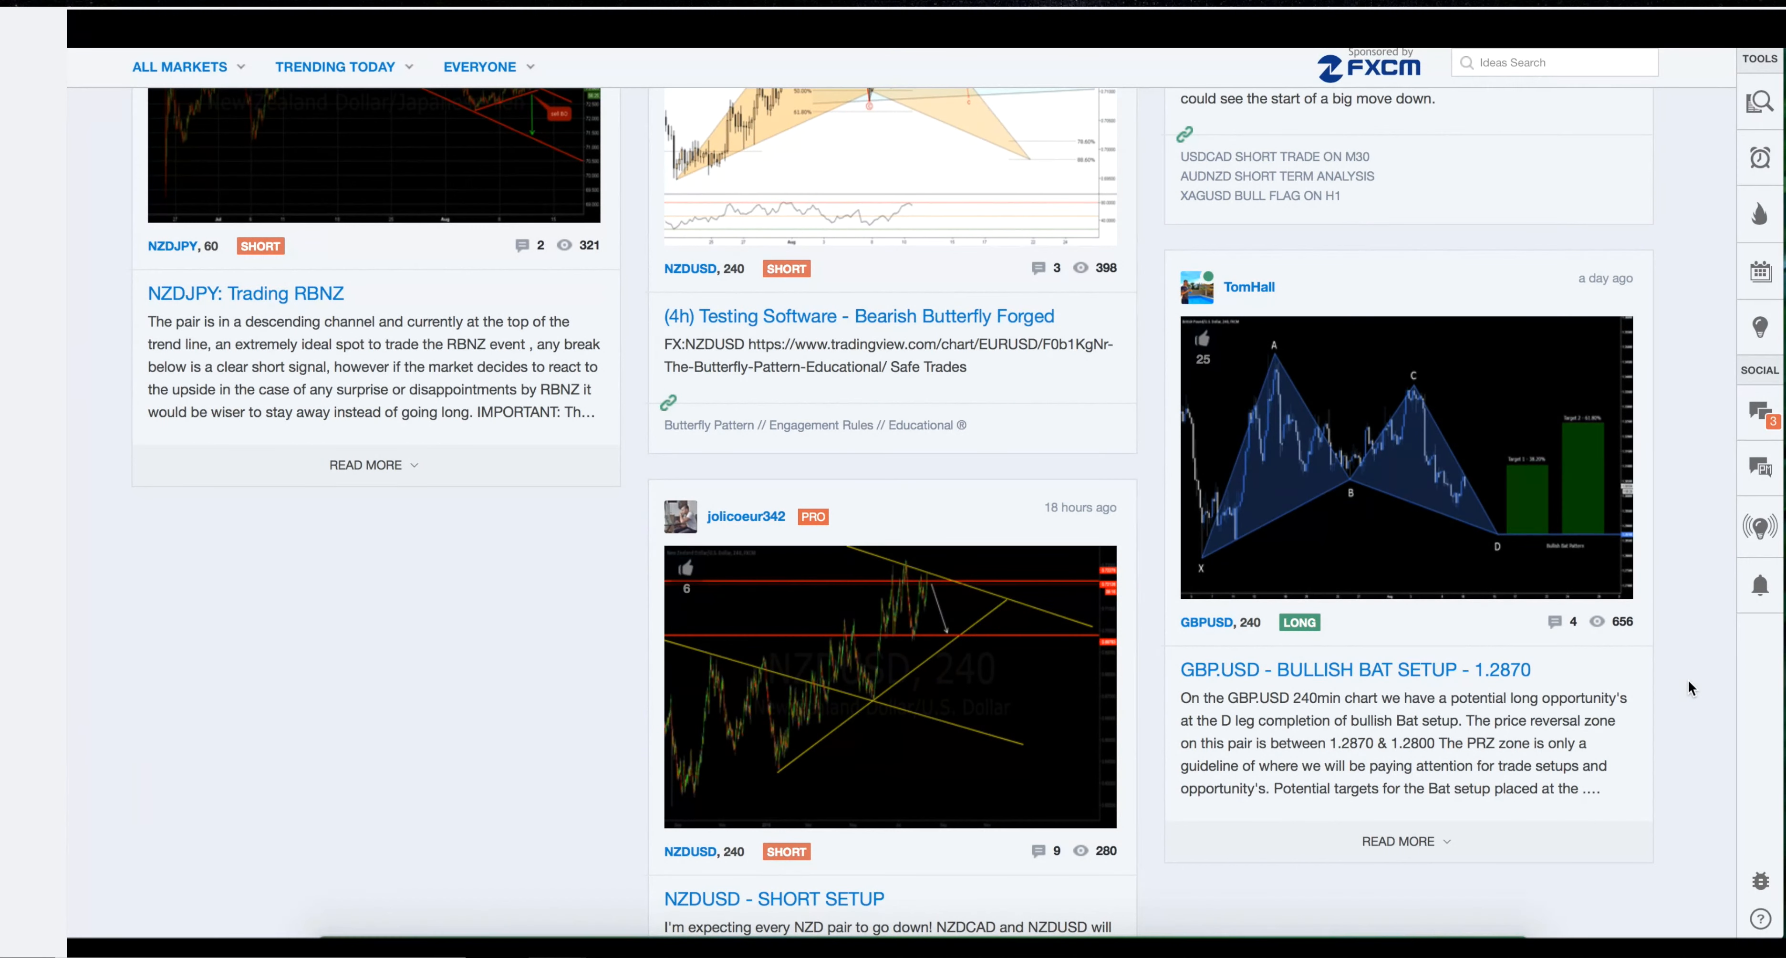
pyautogui.scroll(15, 1688, 680)
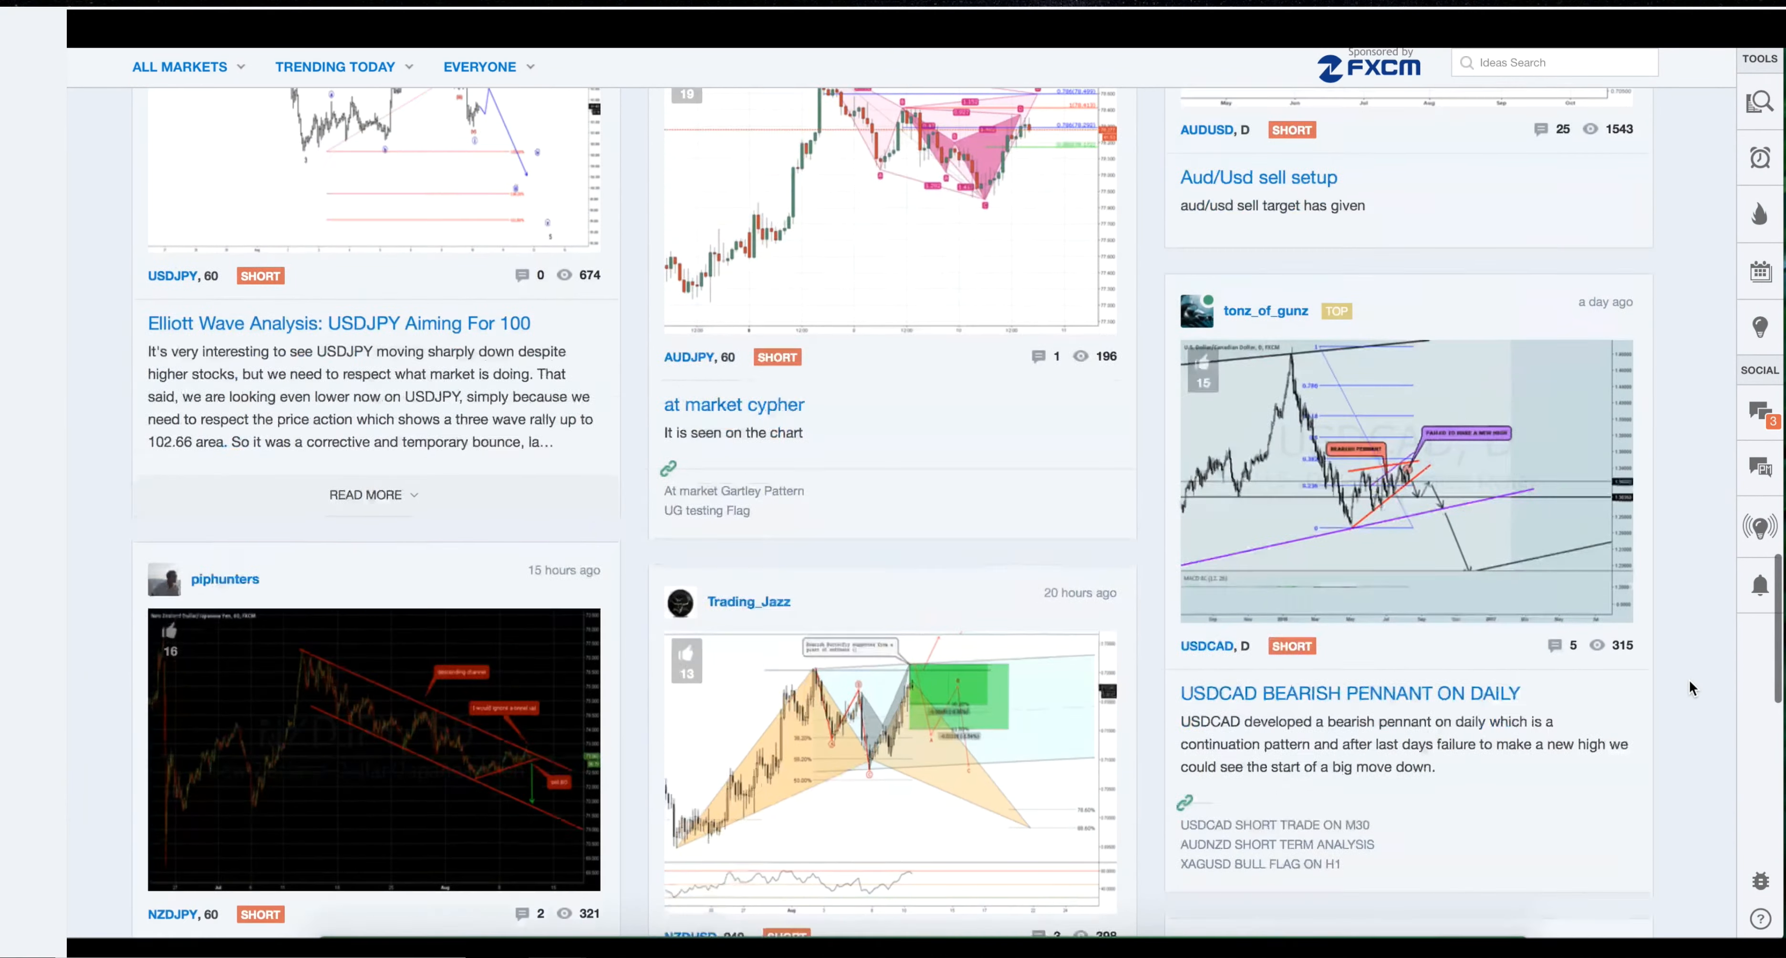
pyautogui.scroll(15, 1689, 680)
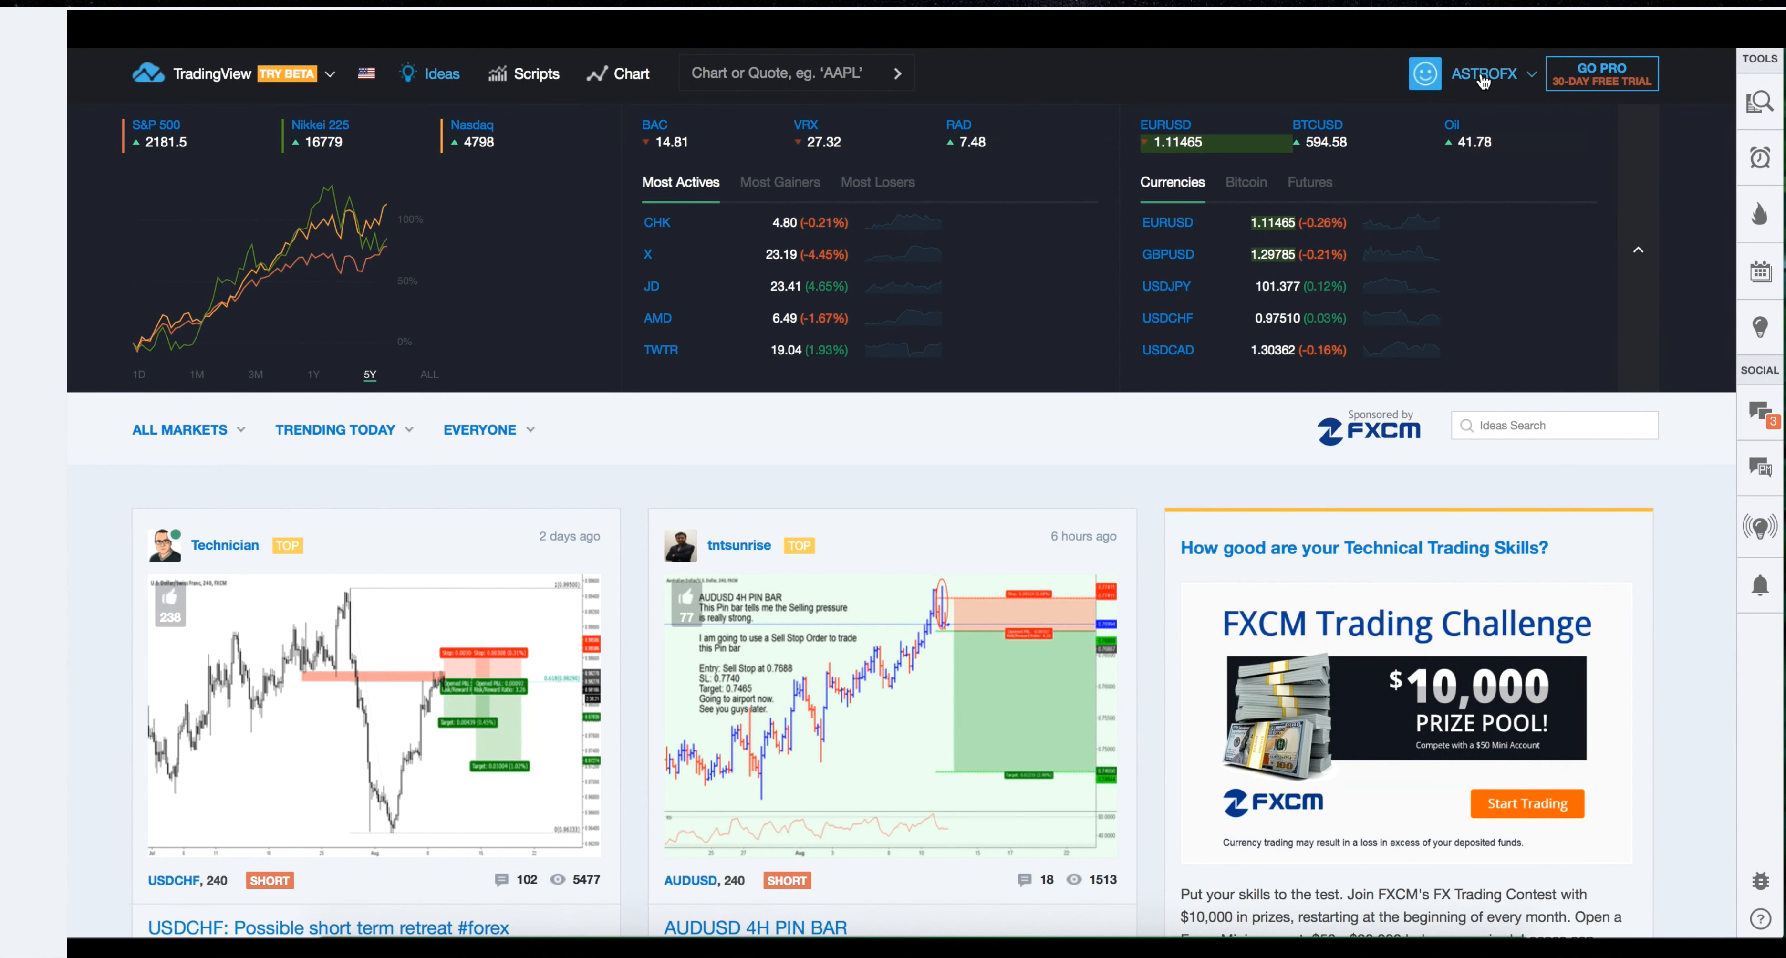
# Open the full charting workspace and skip its welcome wizard.
pyautogui.click(644, 81)
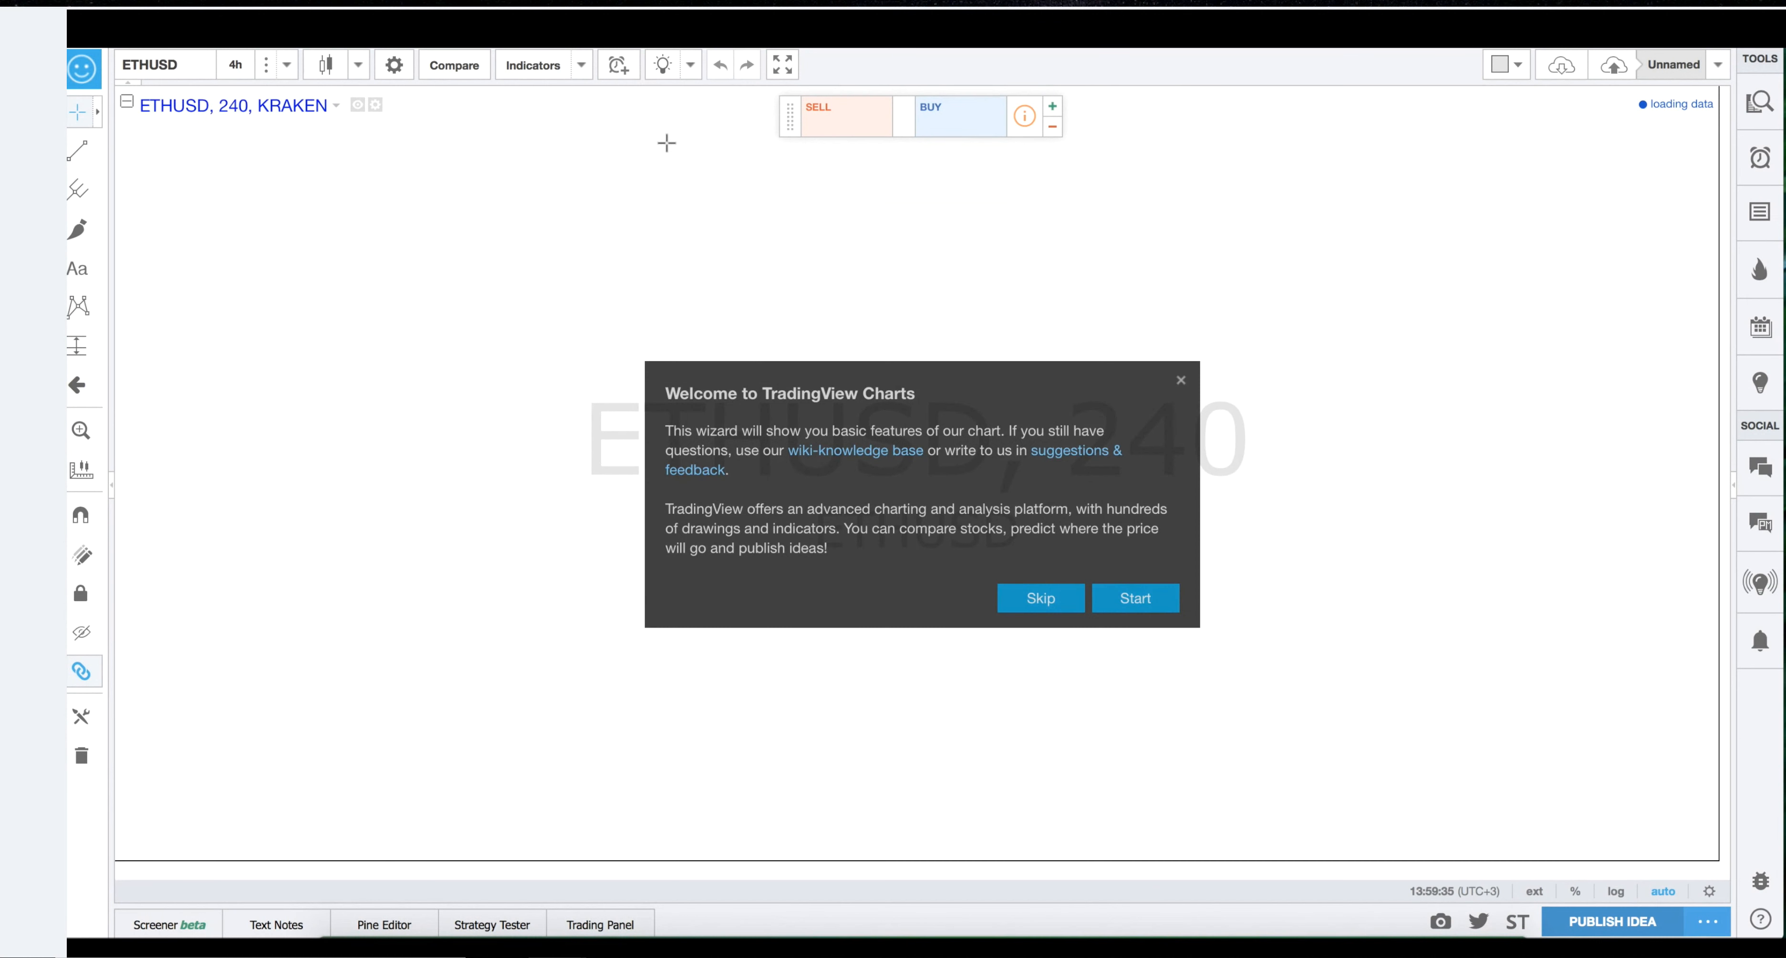
pyautogui.click(1033, 598)
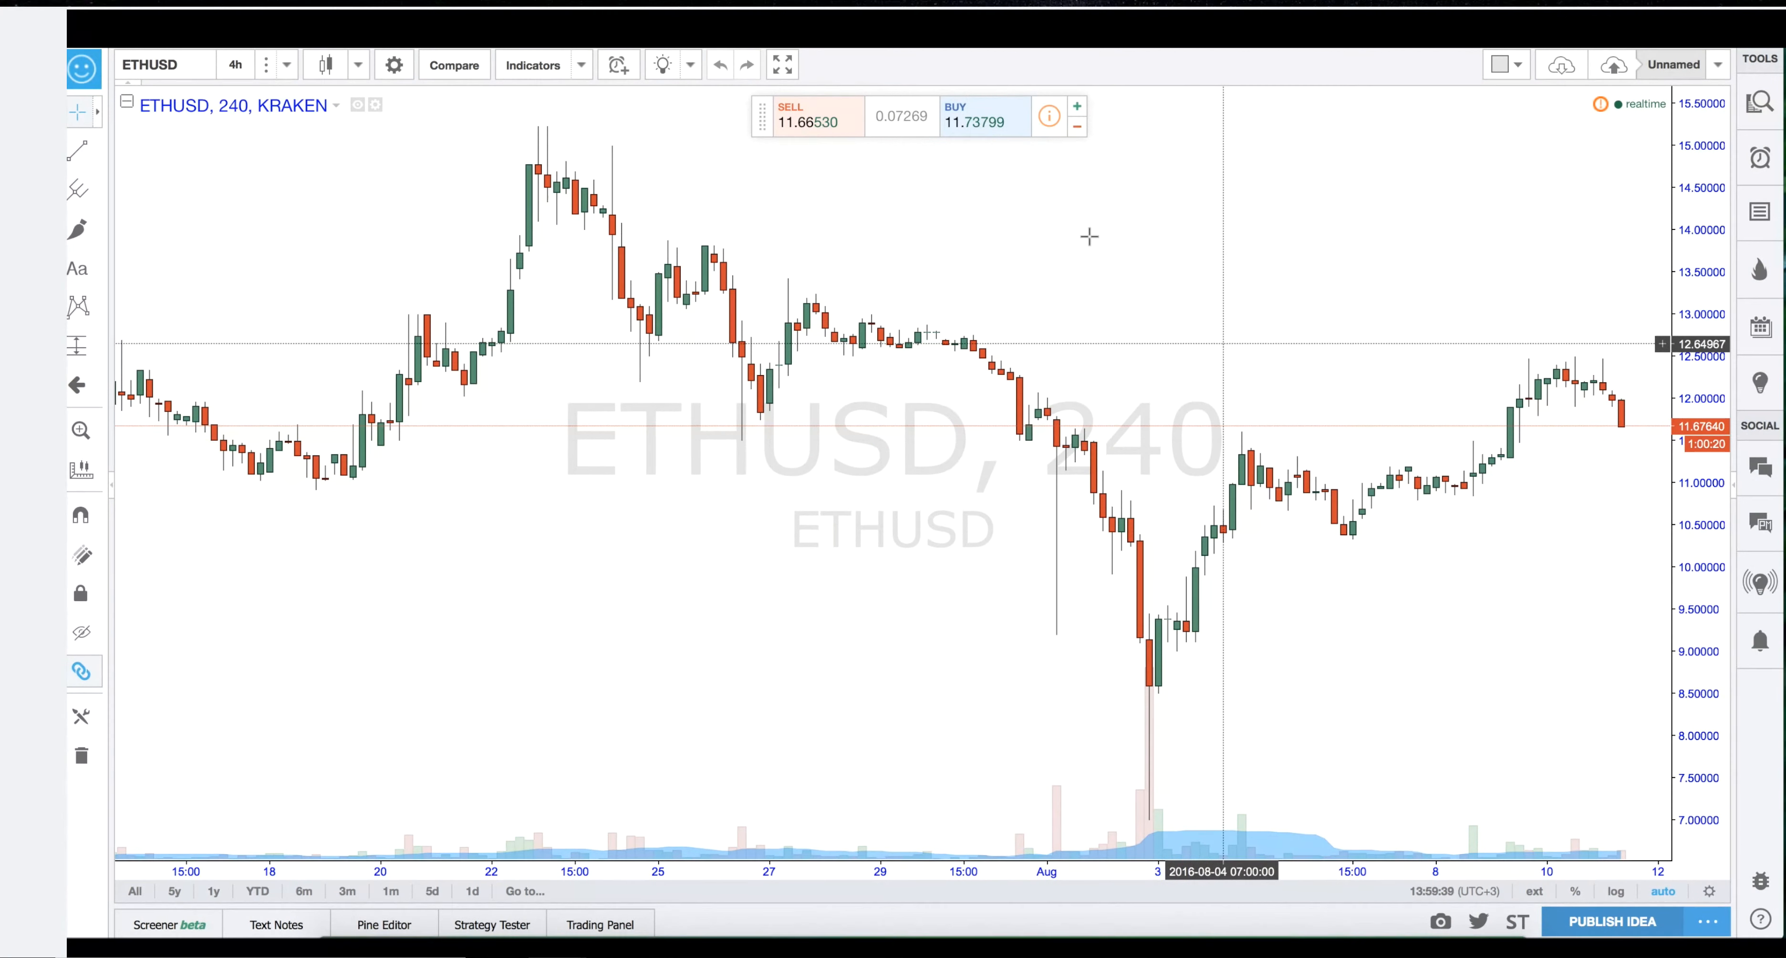
# Hide the sell/buy panel on the ETHUSD chart and show the watchlist with symbol details.
pyautogui.click(769, 132)
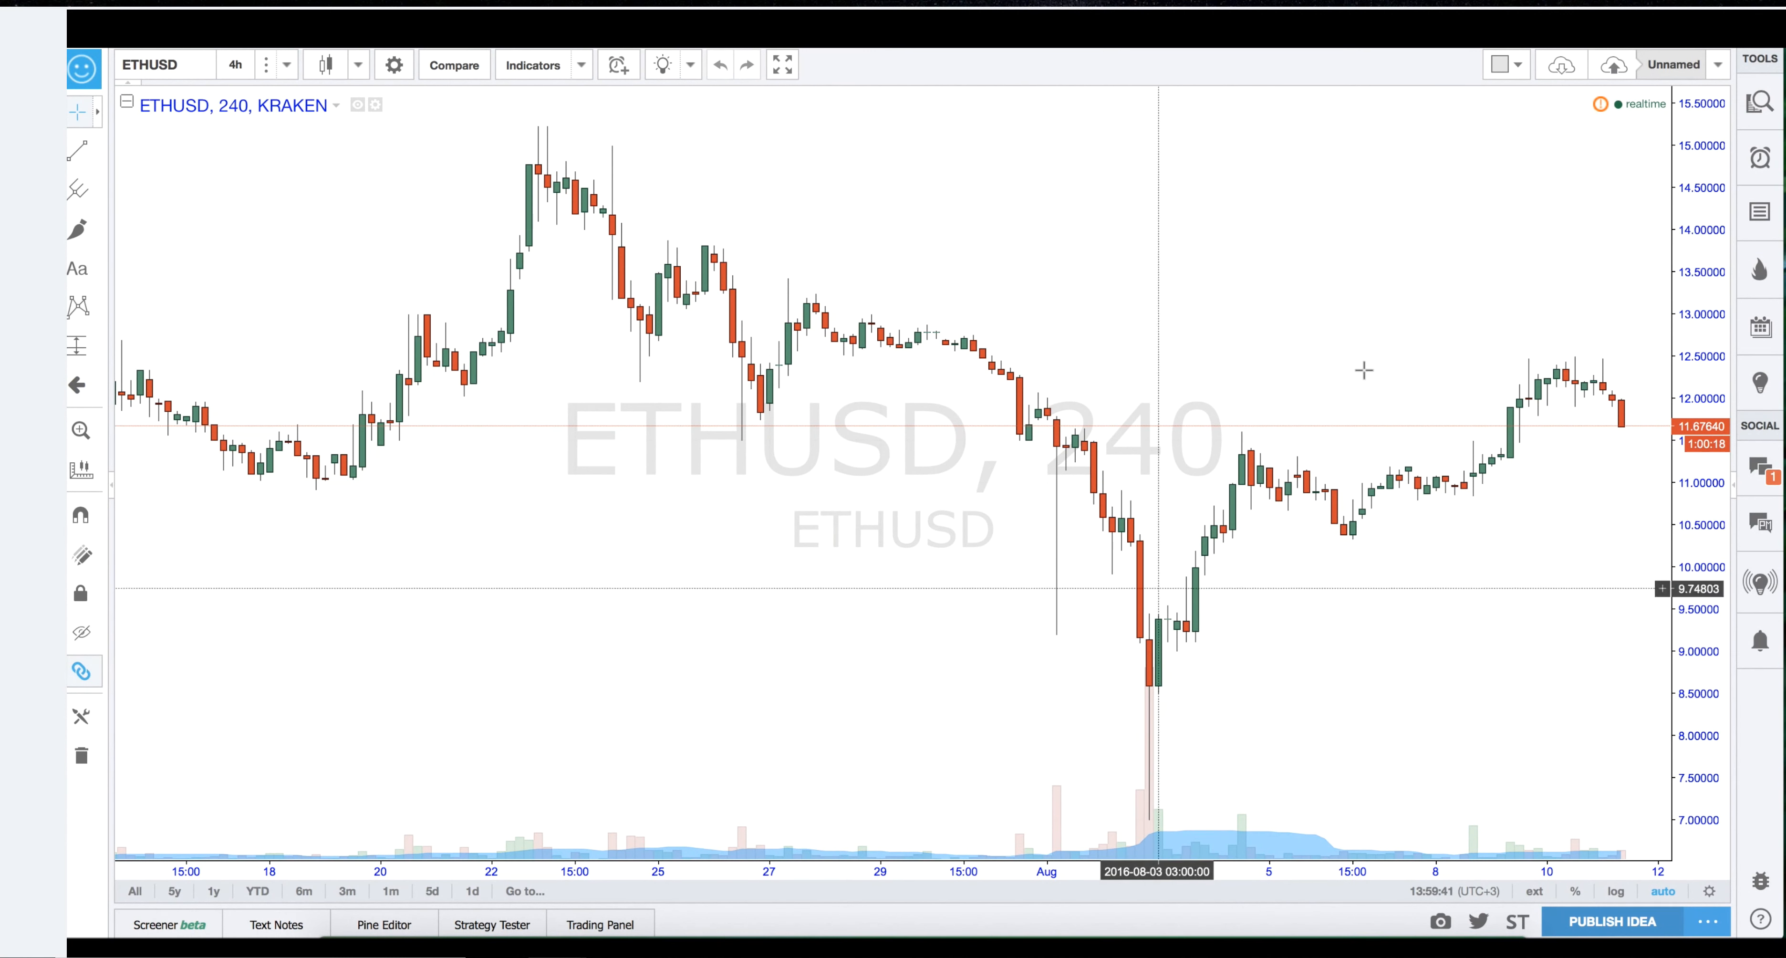
pyautogui.click(1763, 104)
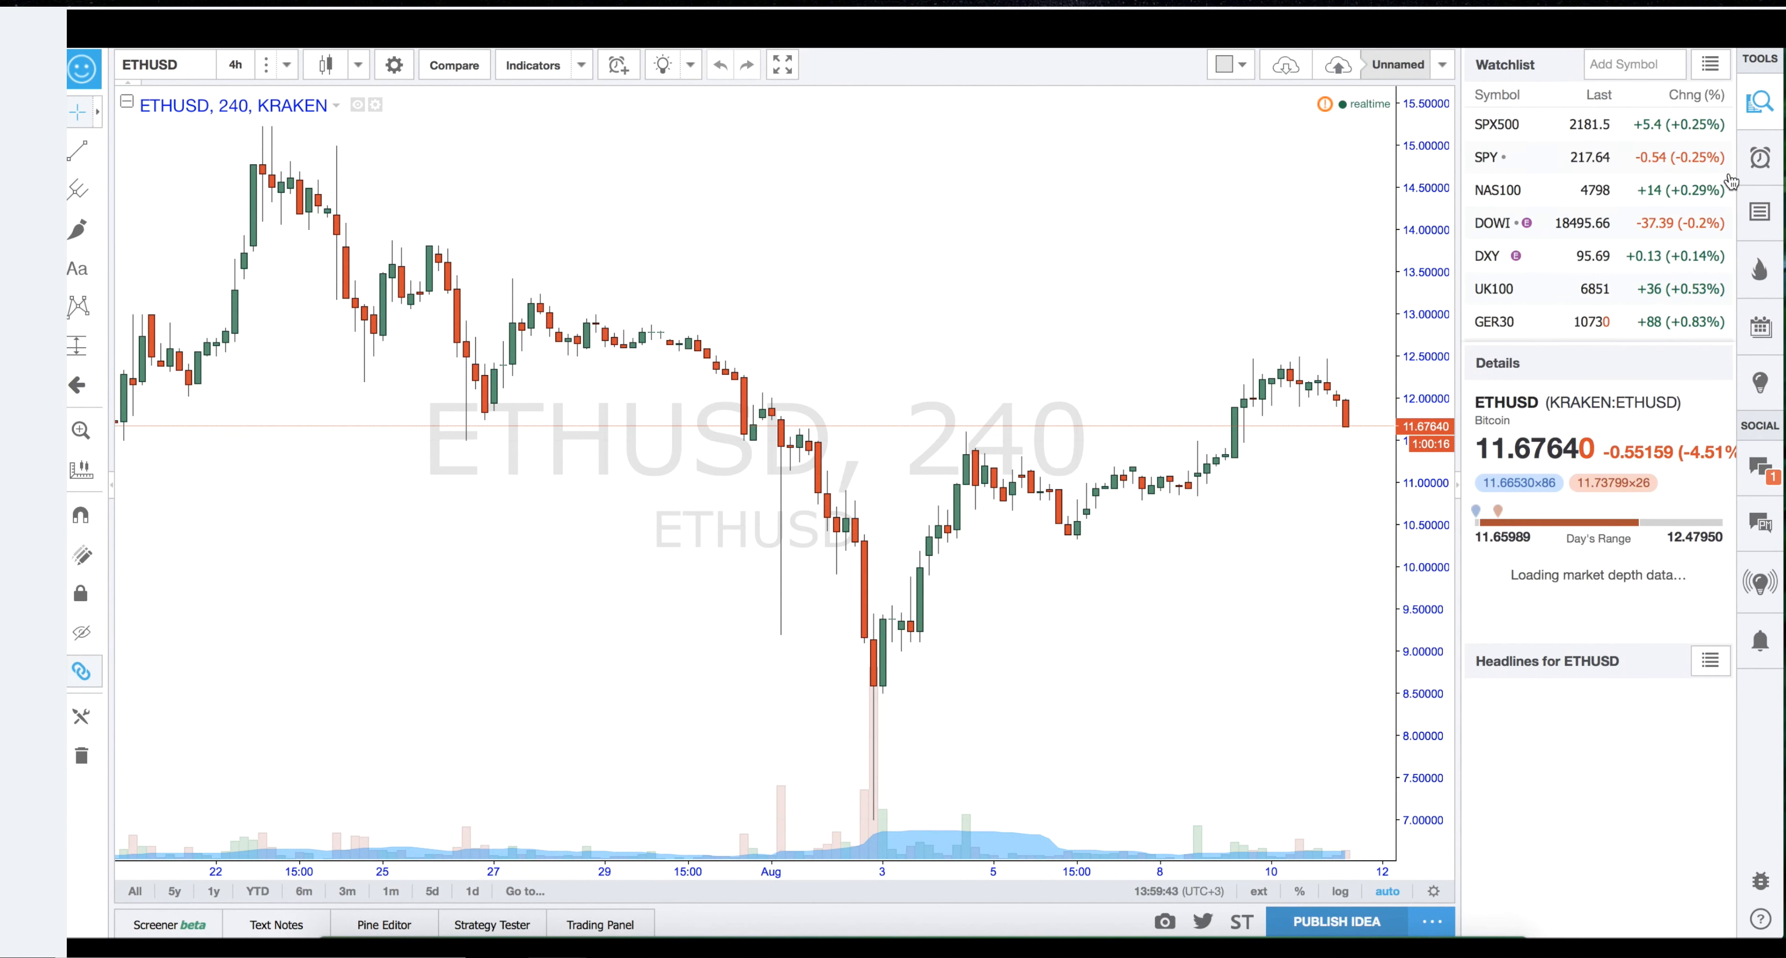
# Hide the watchlist beside the ETHUSD chart and show it again.
pyautogui.click(1757, 105)
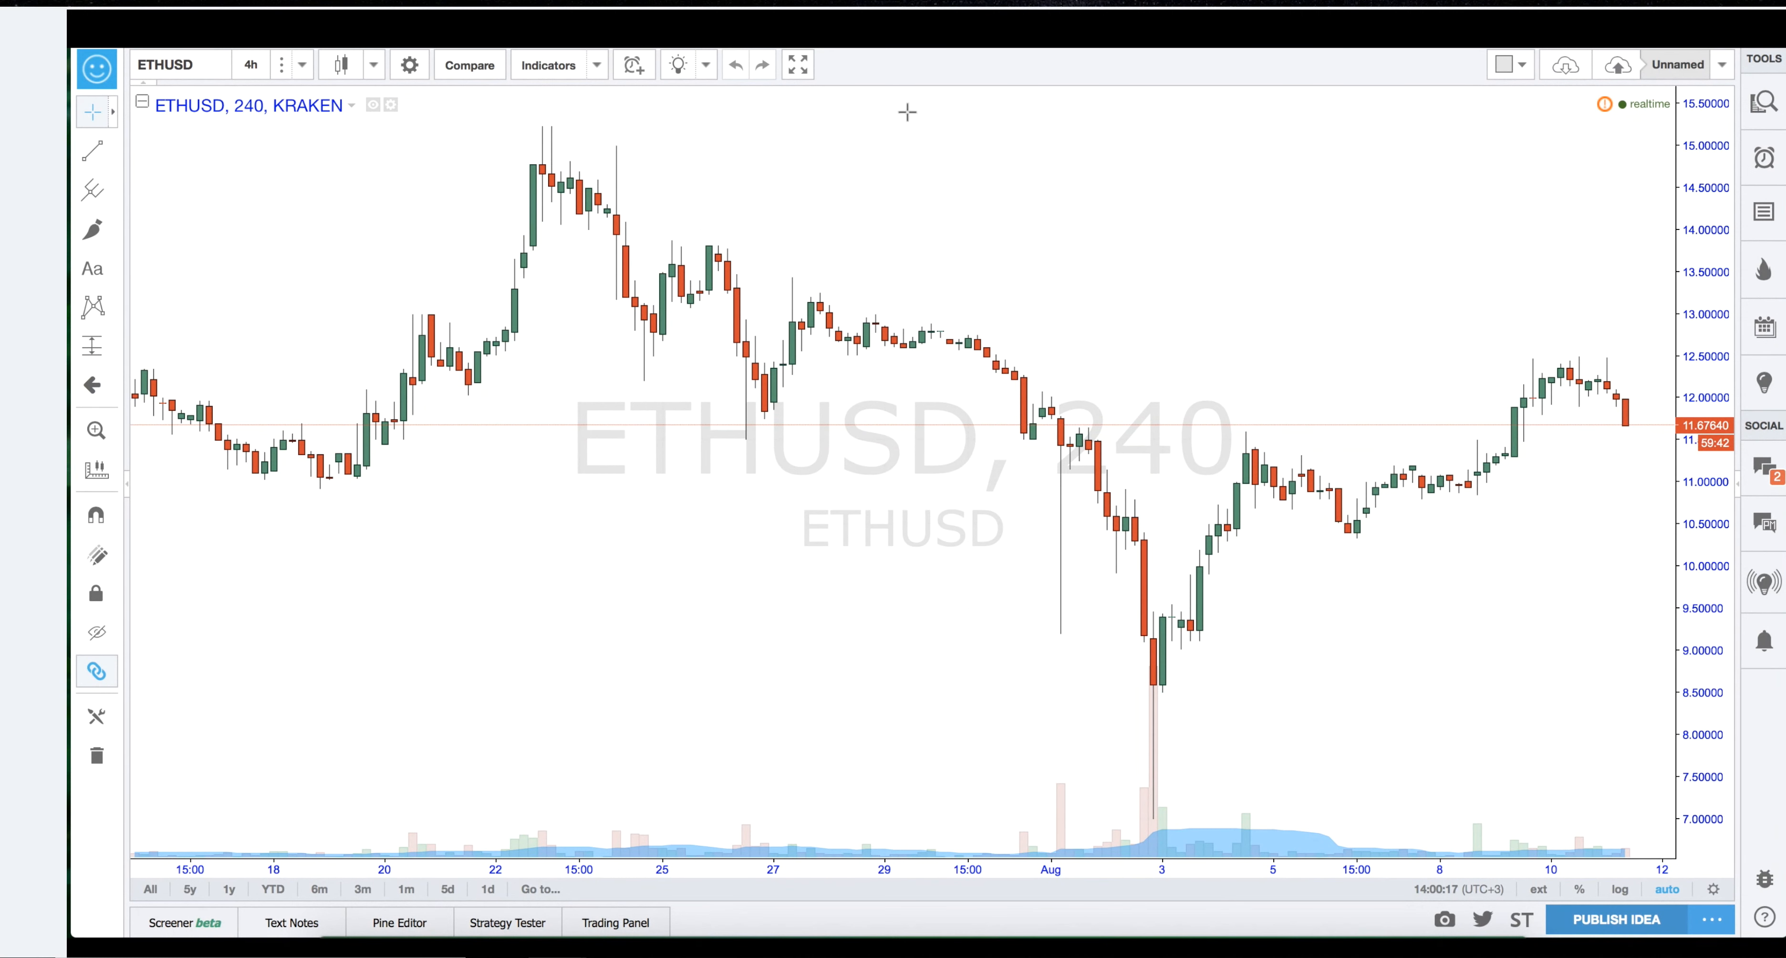
pyautogui.click(201, 65)
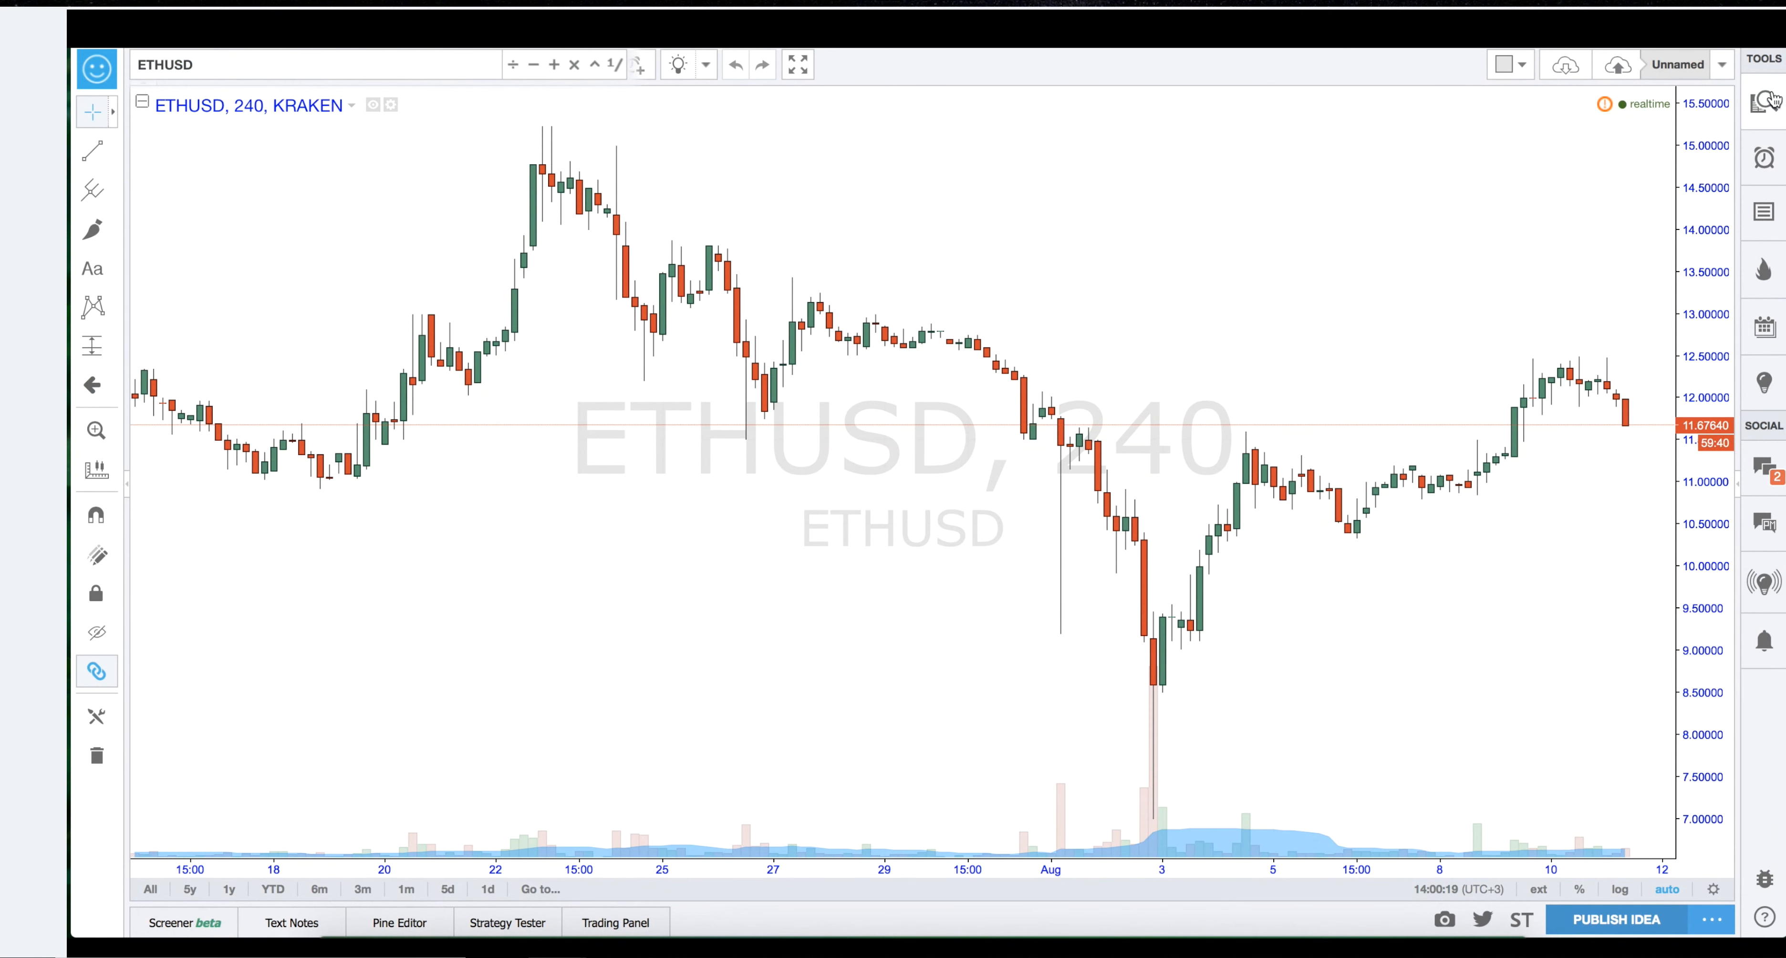
pyautogui.click(1764, 102)
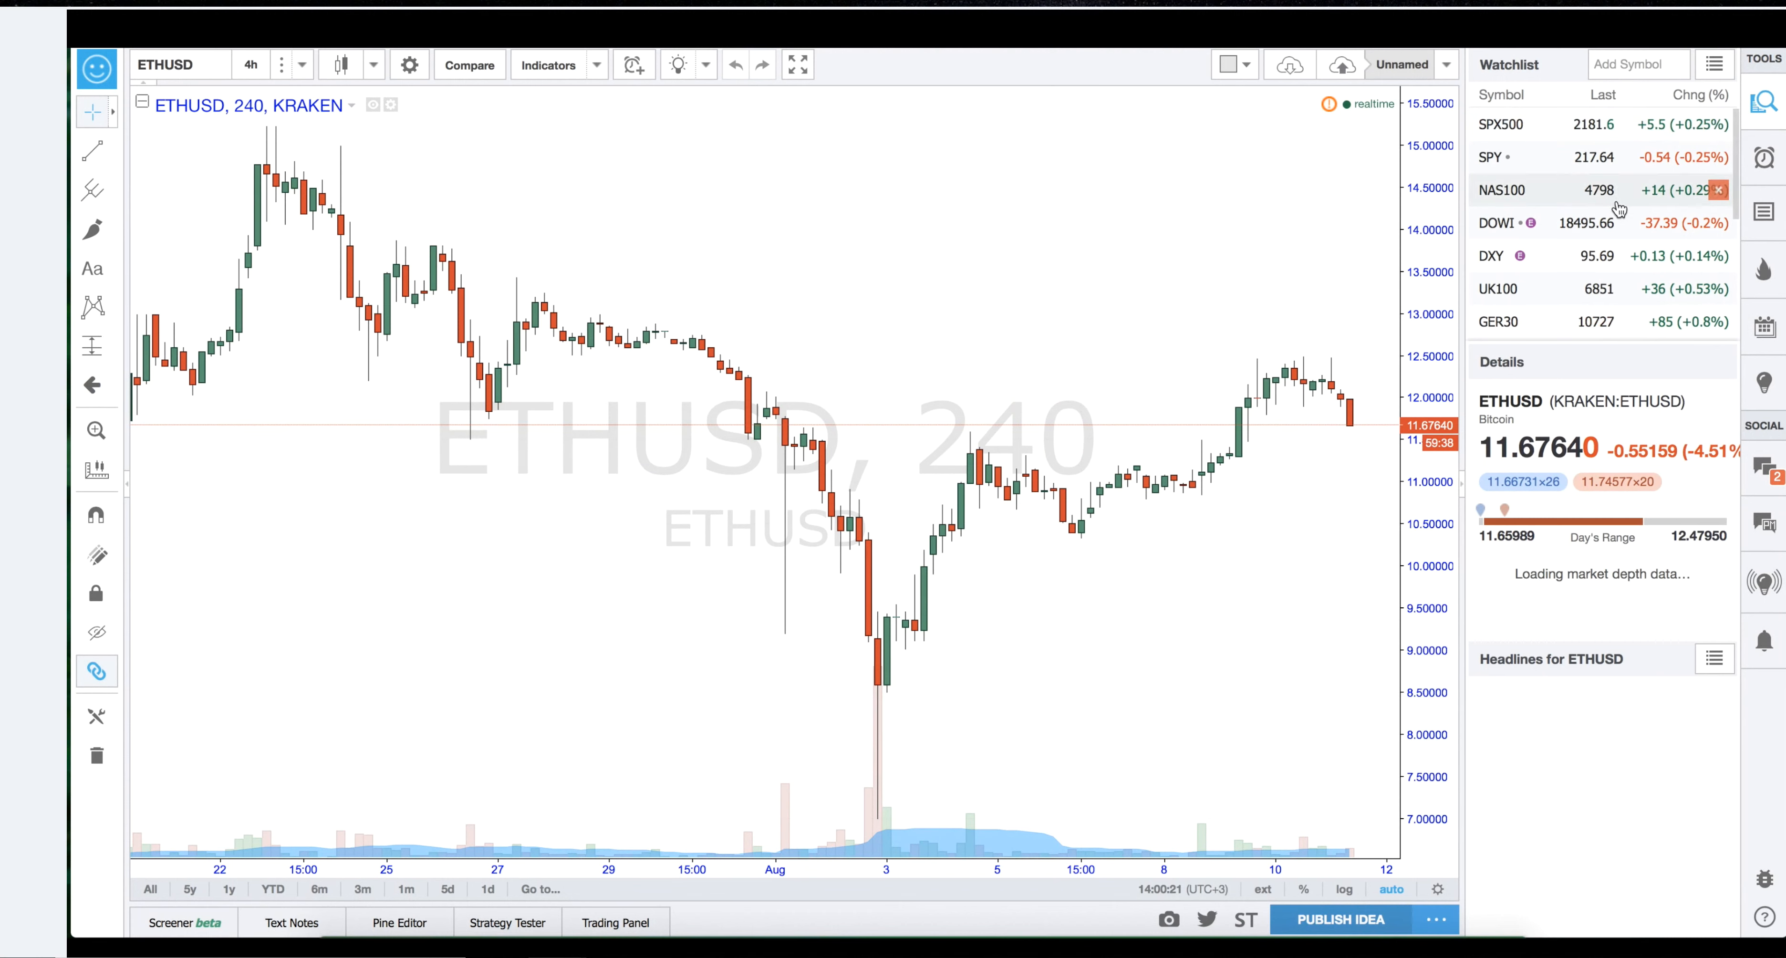
# Extend the watchlist downward over the symbol details and load its EURUSD entry into the chart.
pyautogui.scroll(-5, 1619, 206)
pyautogui.scroll(4, 1577, 230)
pyautogui.scroll(1, 1573, 230)
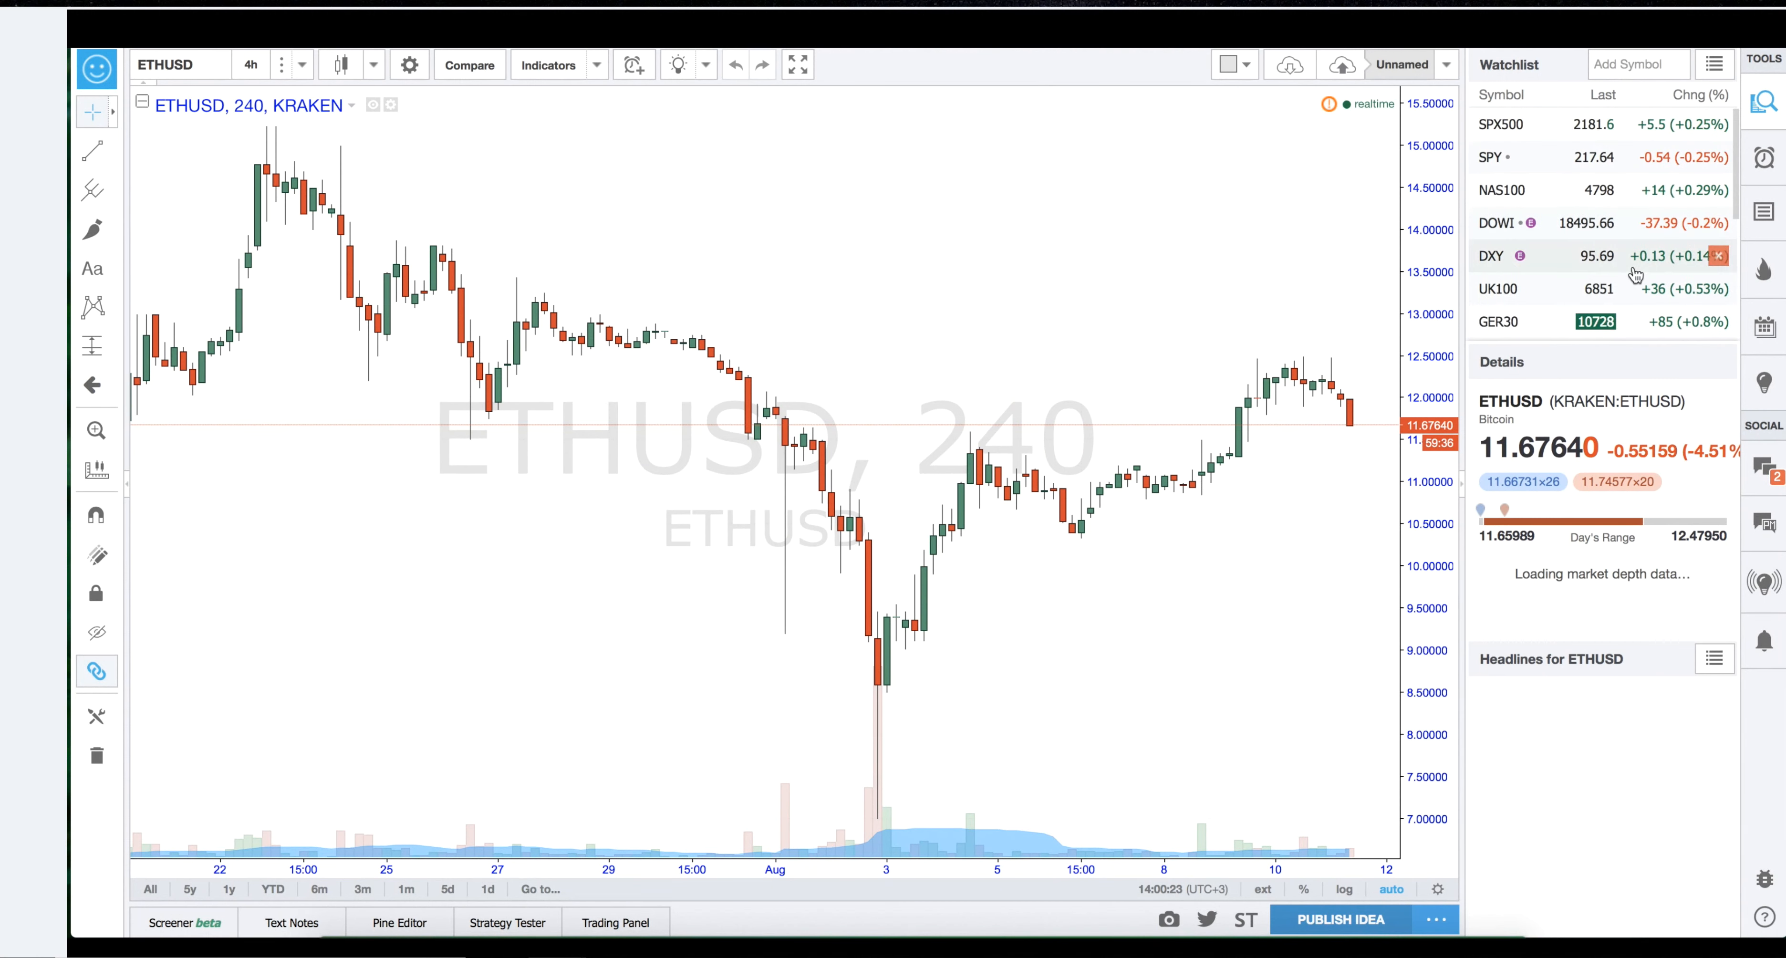
pyautogui.moveTo(1597, 358); pyautogui.dragTo(1597, 615)
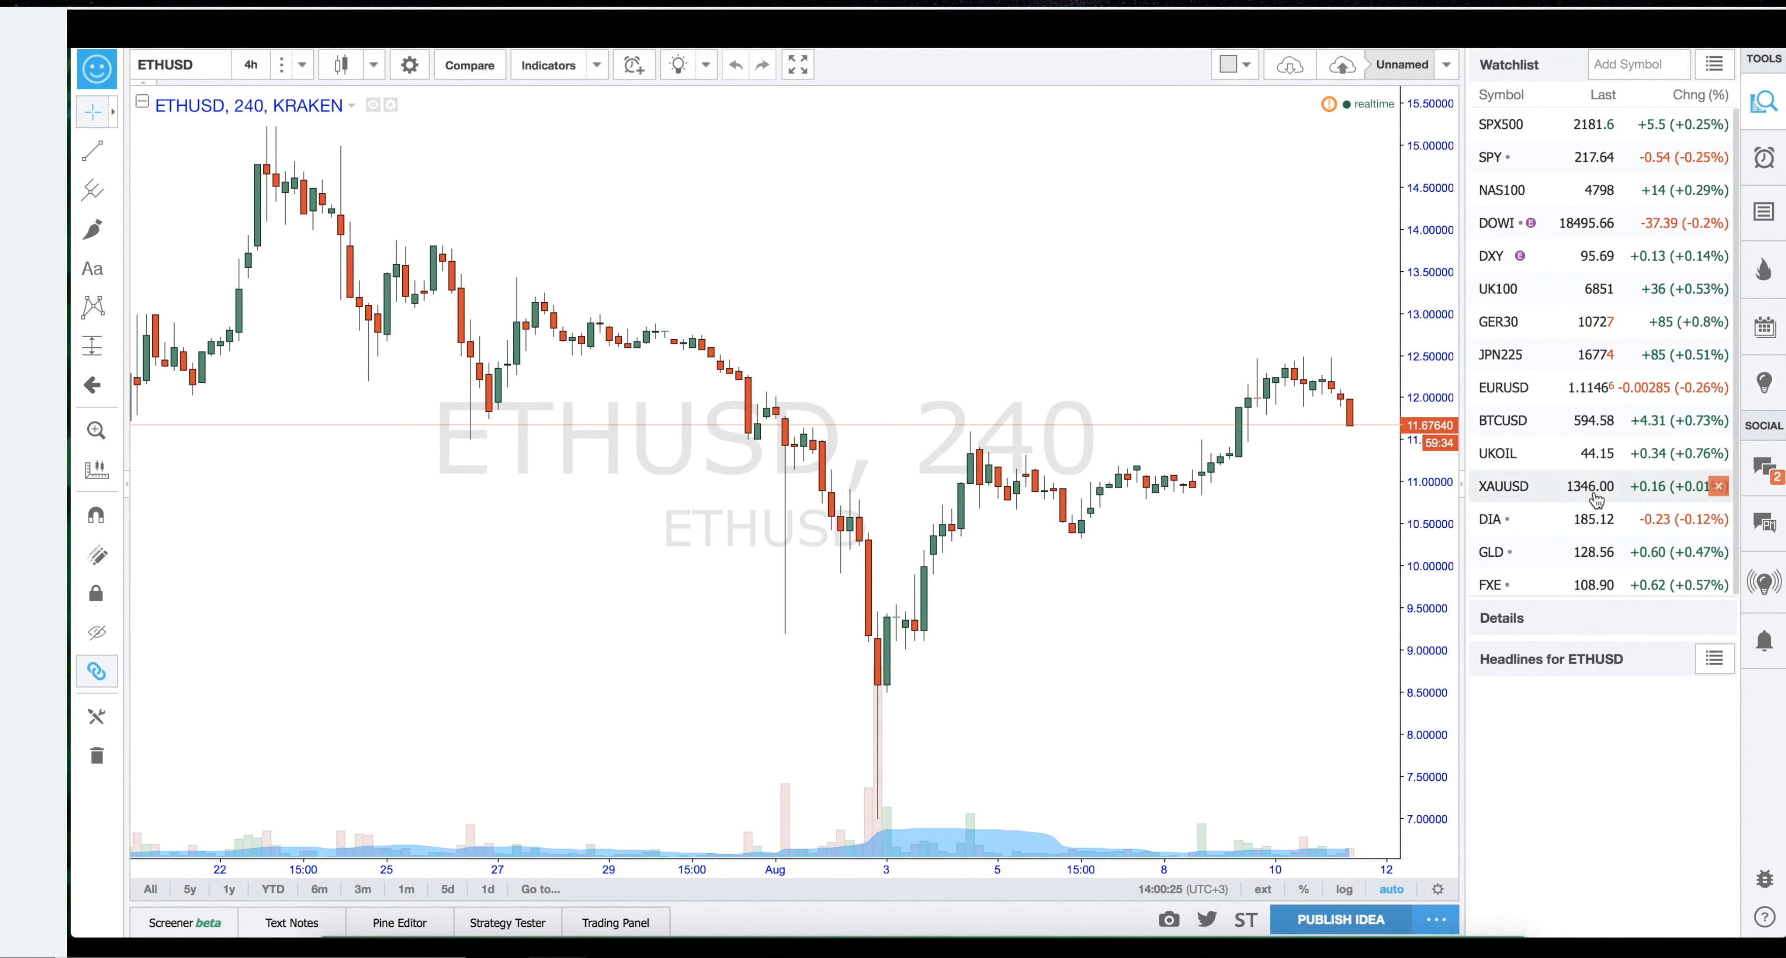
pyautogui.click(1500, 389)
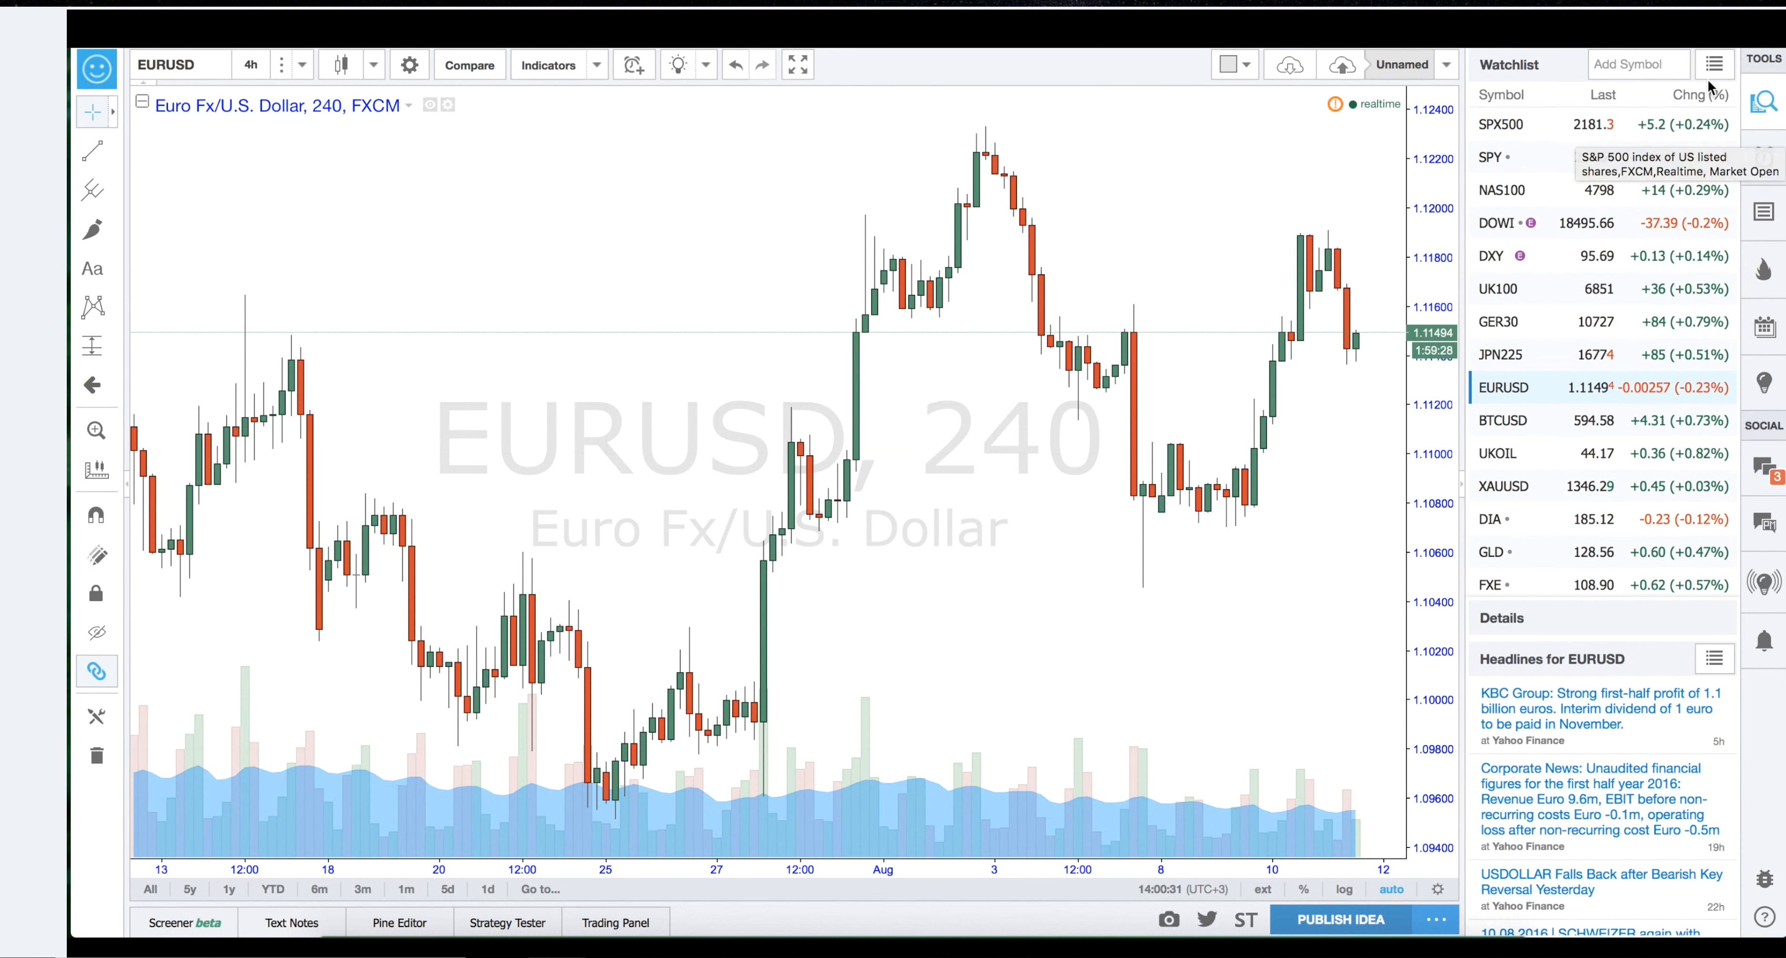
# Clear all symbols from the watchlist.
pyautogui.click(1714, 64)
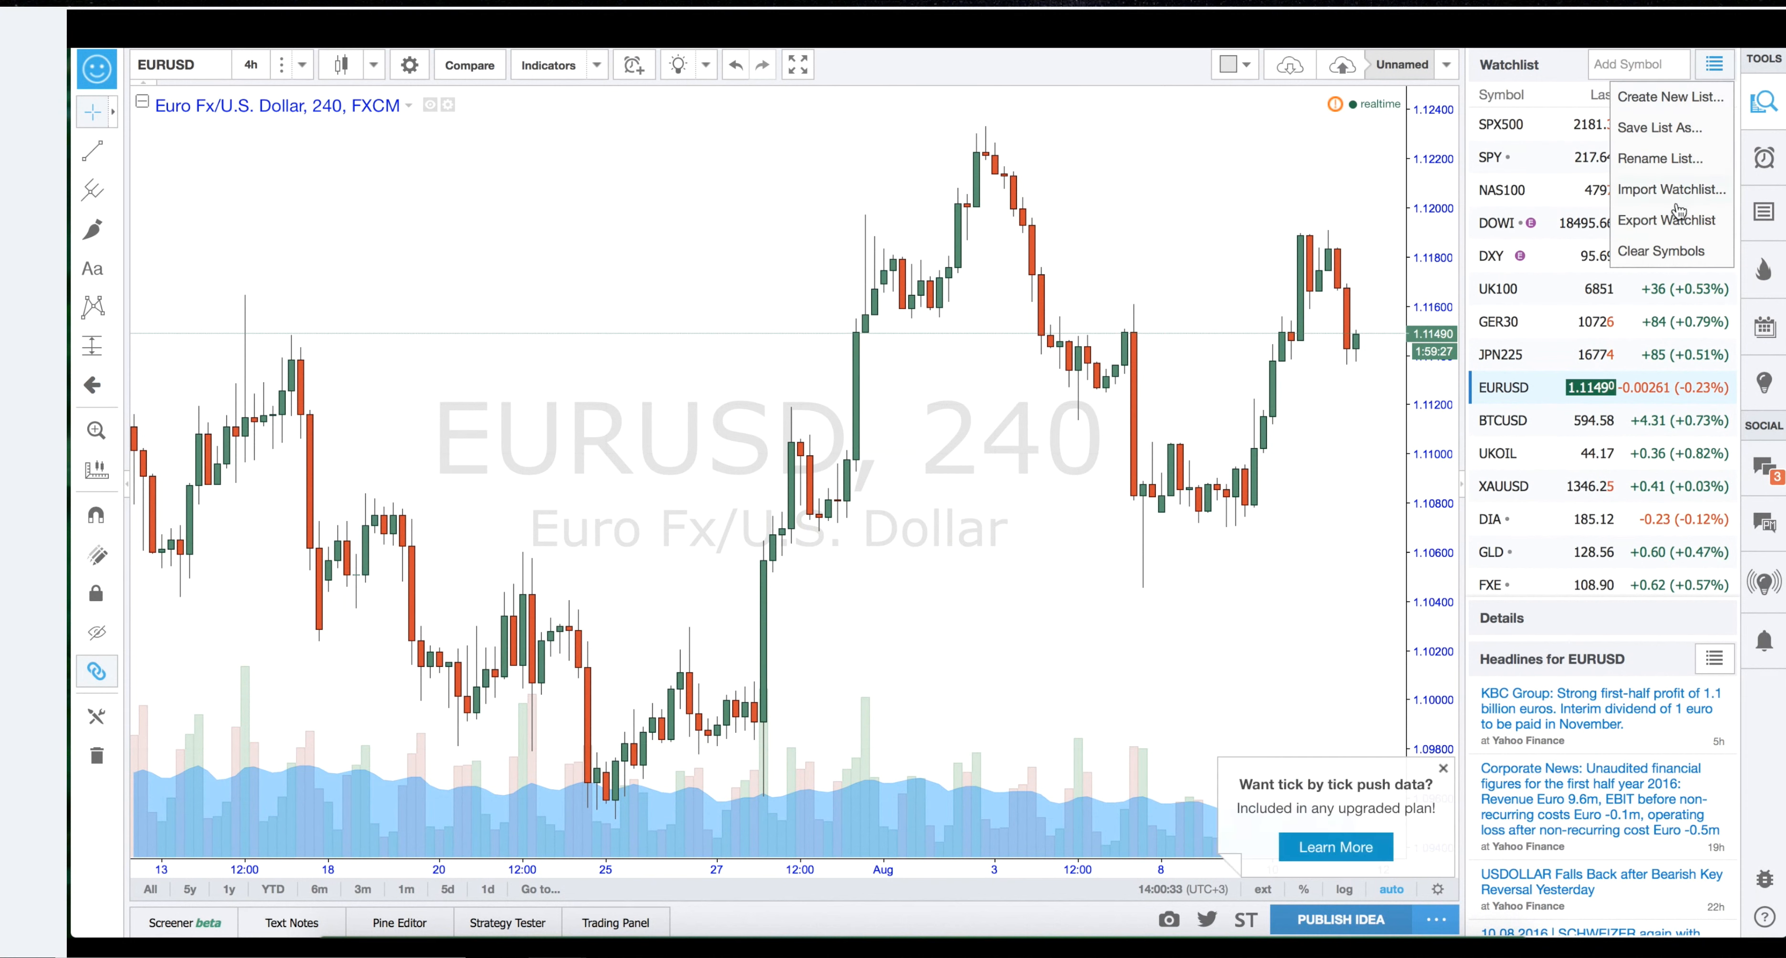
pyautogui.click(1643, 251)
pyautogui.click(901, 555)
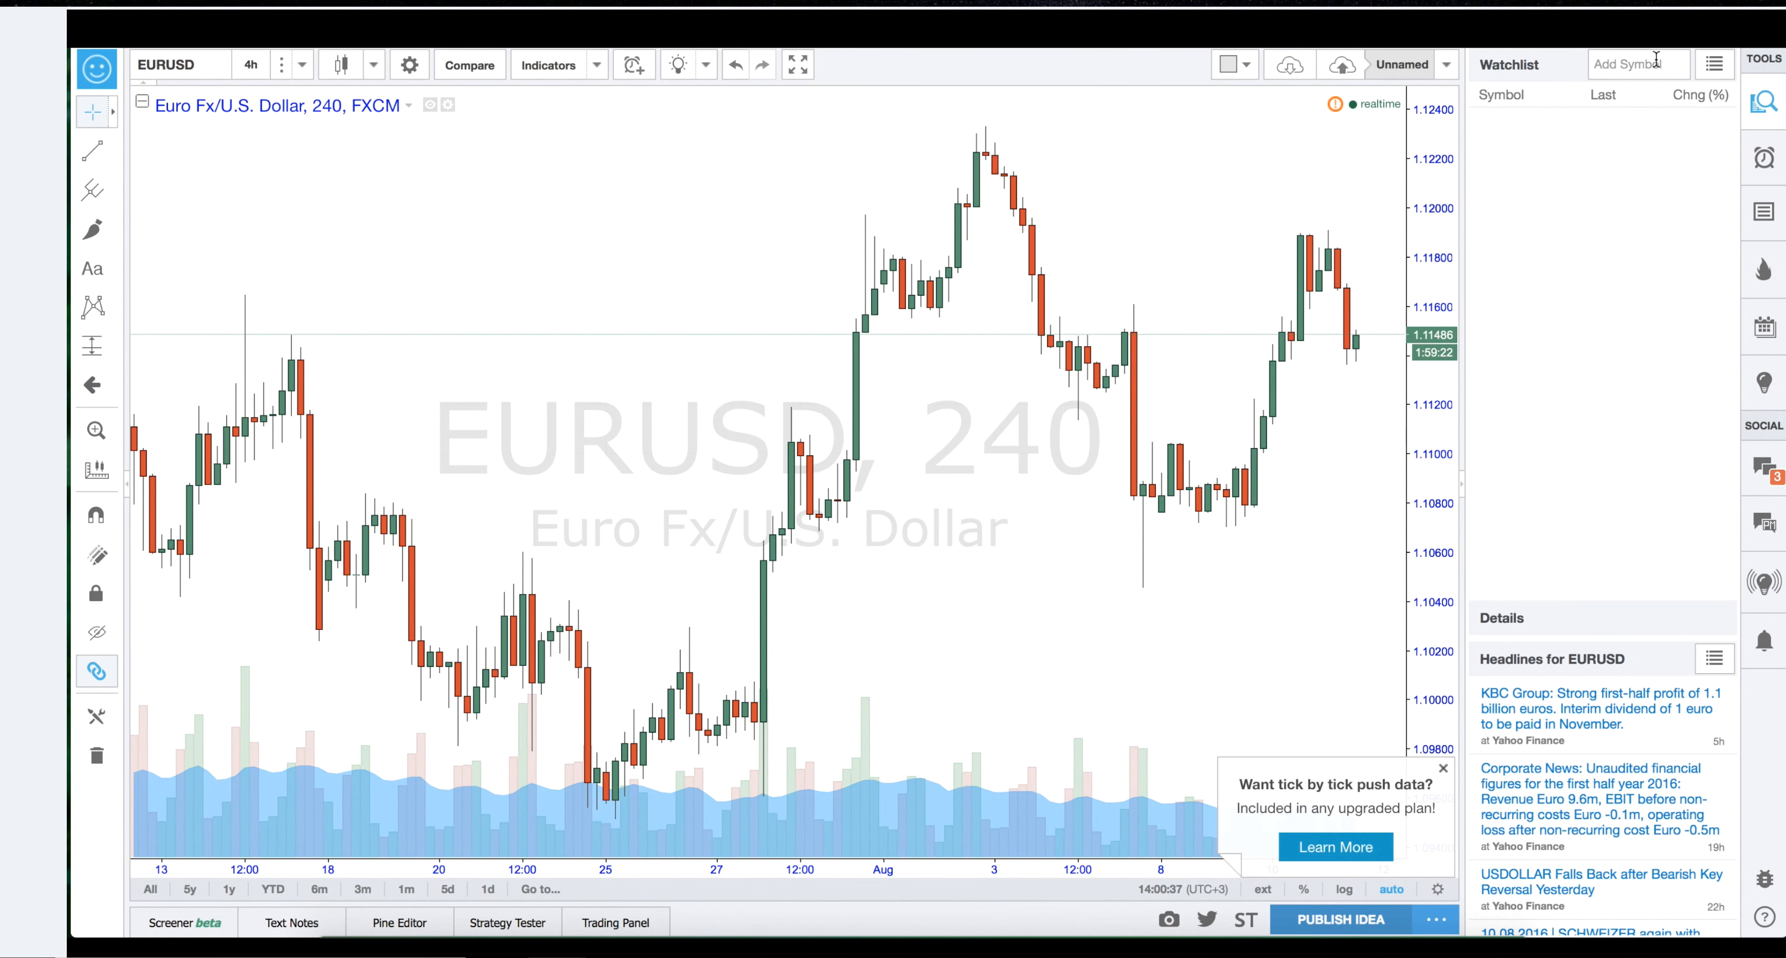
# Add the FXCM EURUSD pair to the watchlist and follow the chart's notice about upgrading the realtime data.
pyautogui.click(1656, 71)
pyautogui.write('EURUSD')
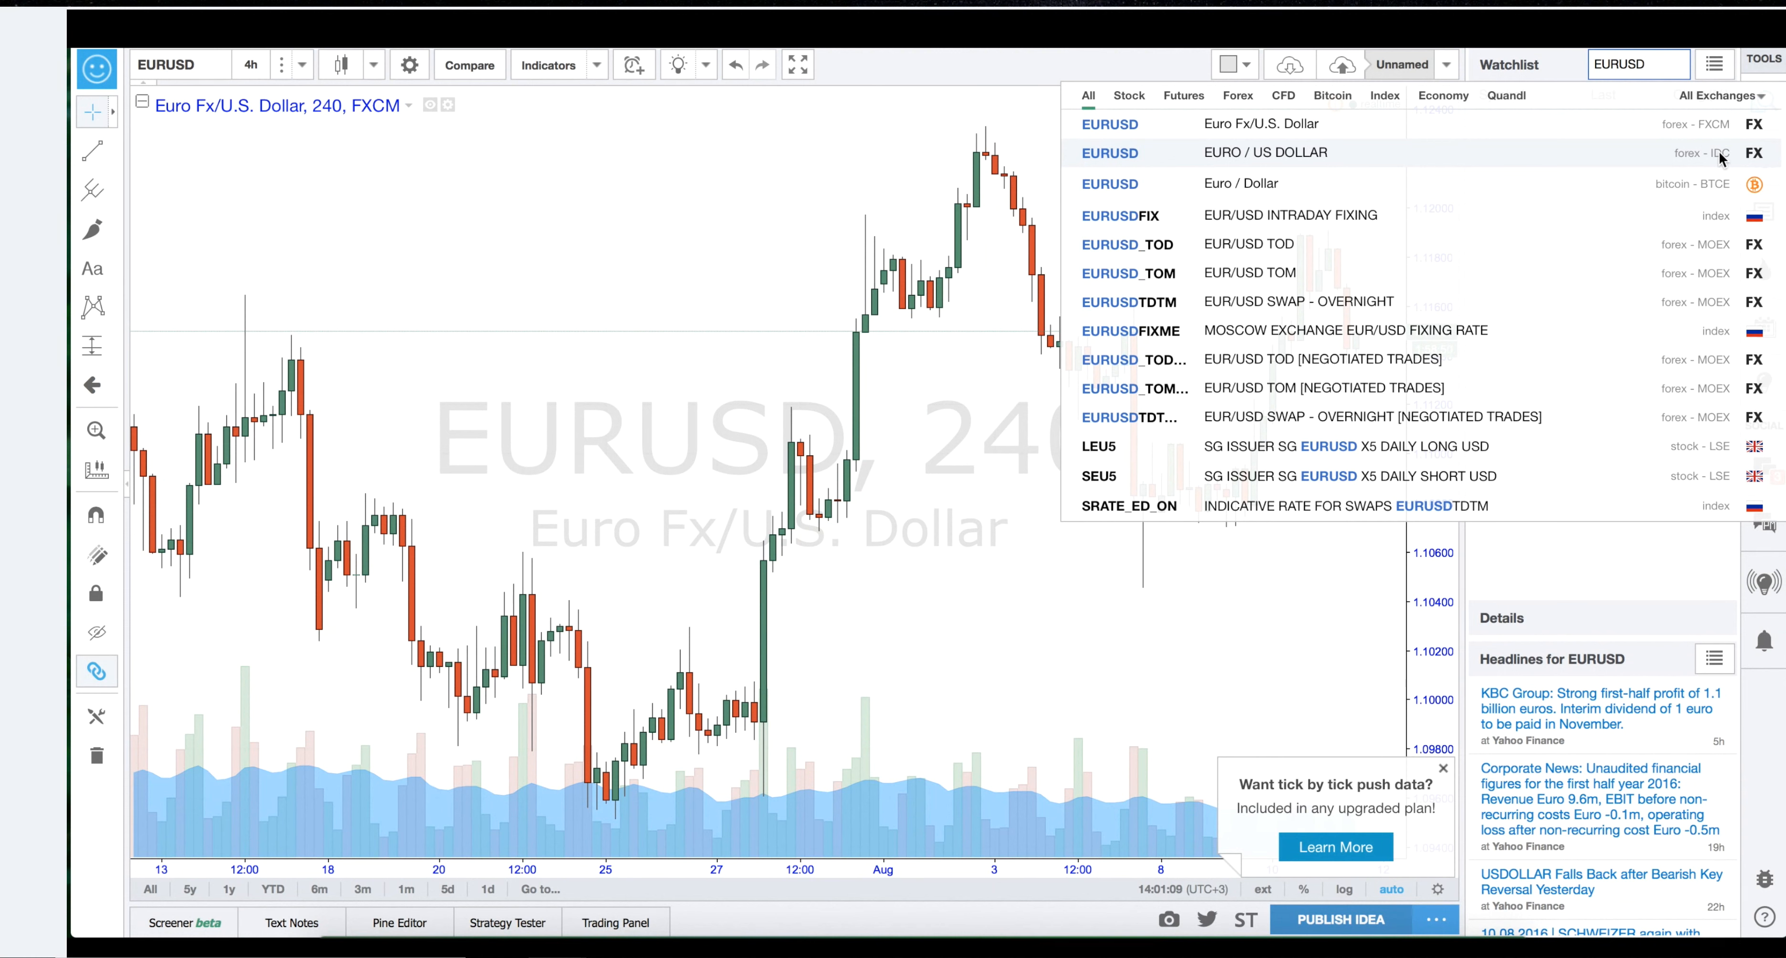
pyautogui.click(1358, 131)
pyautogui.moveTo(1323, 197); pyautogui.dragTo(1245, 201)
pyautogui.moveTo(1334, 106)
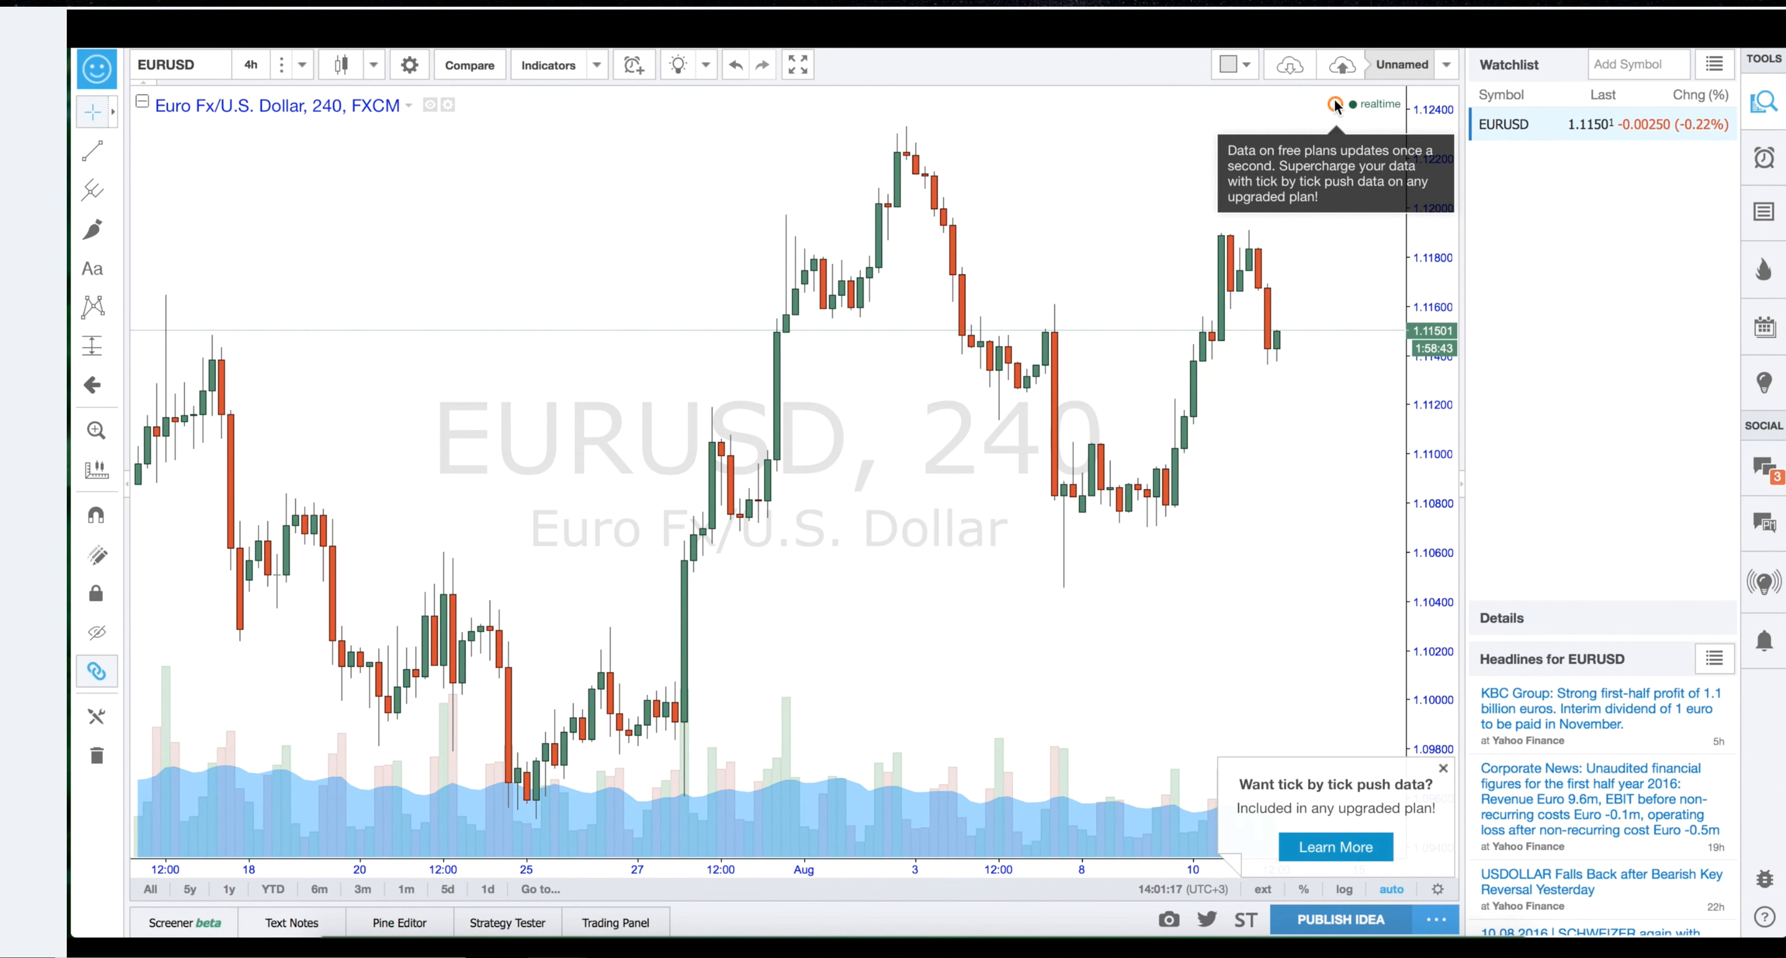
pyautogui.click(1334, 102)
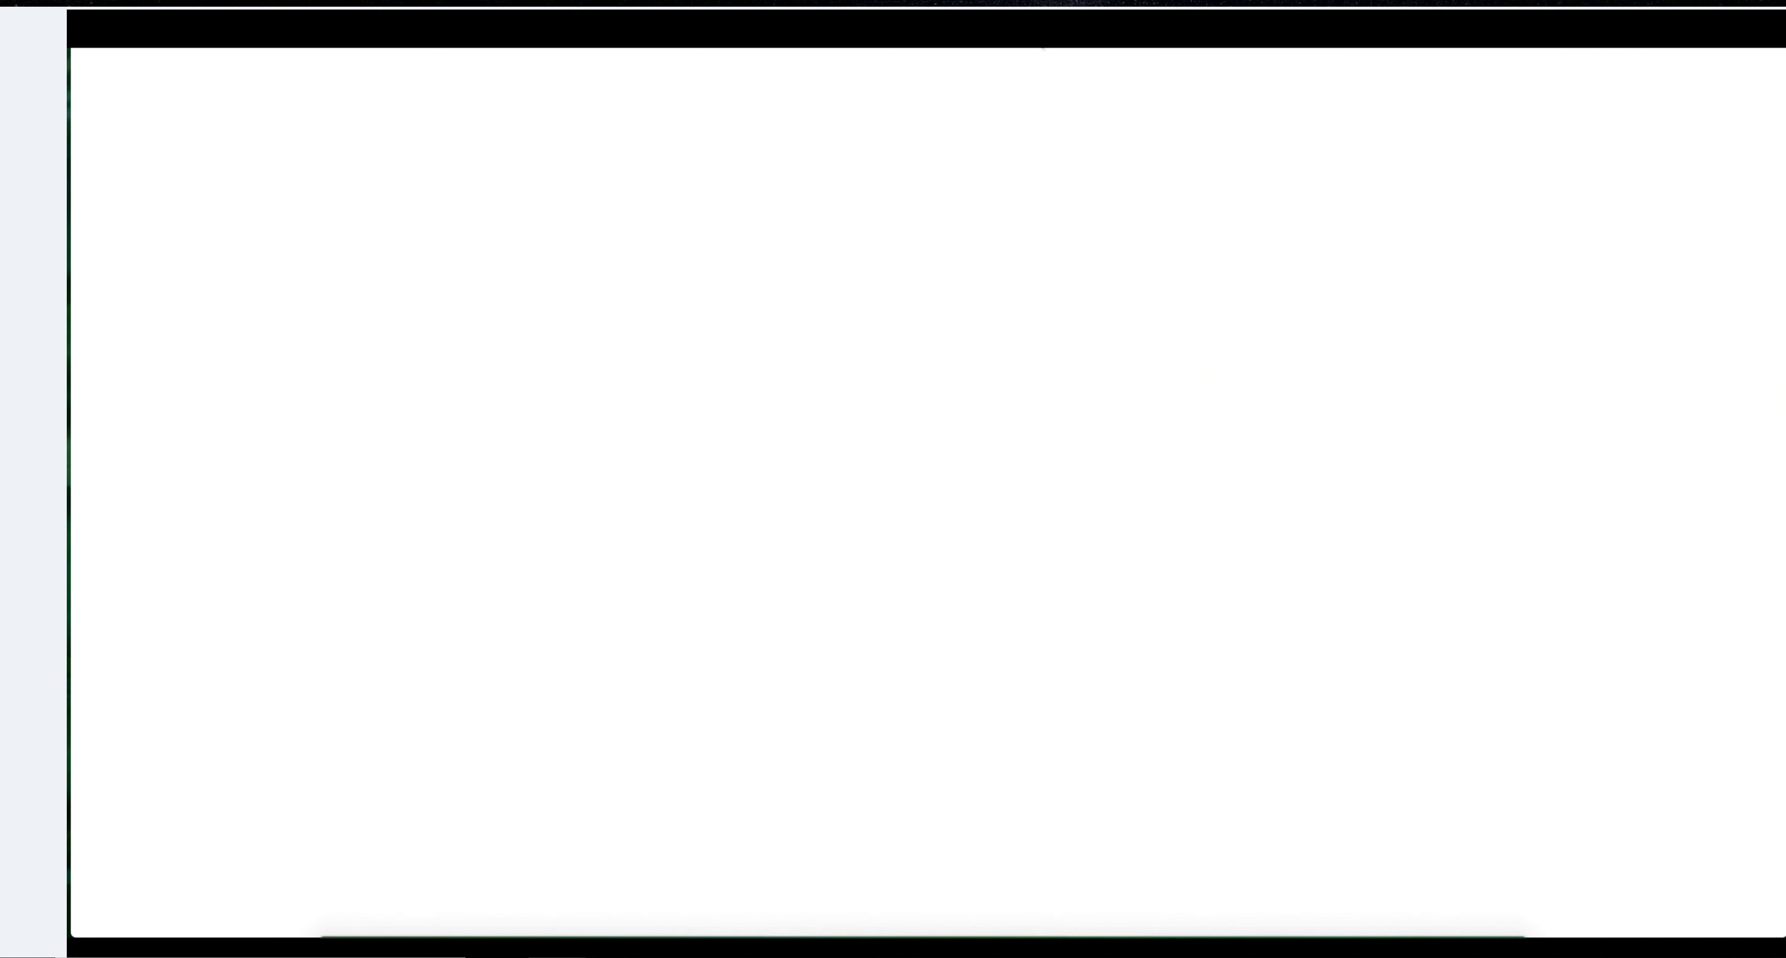
# Add the FXCM AUDUSD pair and GBPUSD to the watchlist.
pyautogui.click(1627, 63)
pyautogui.write('AUDUSD')
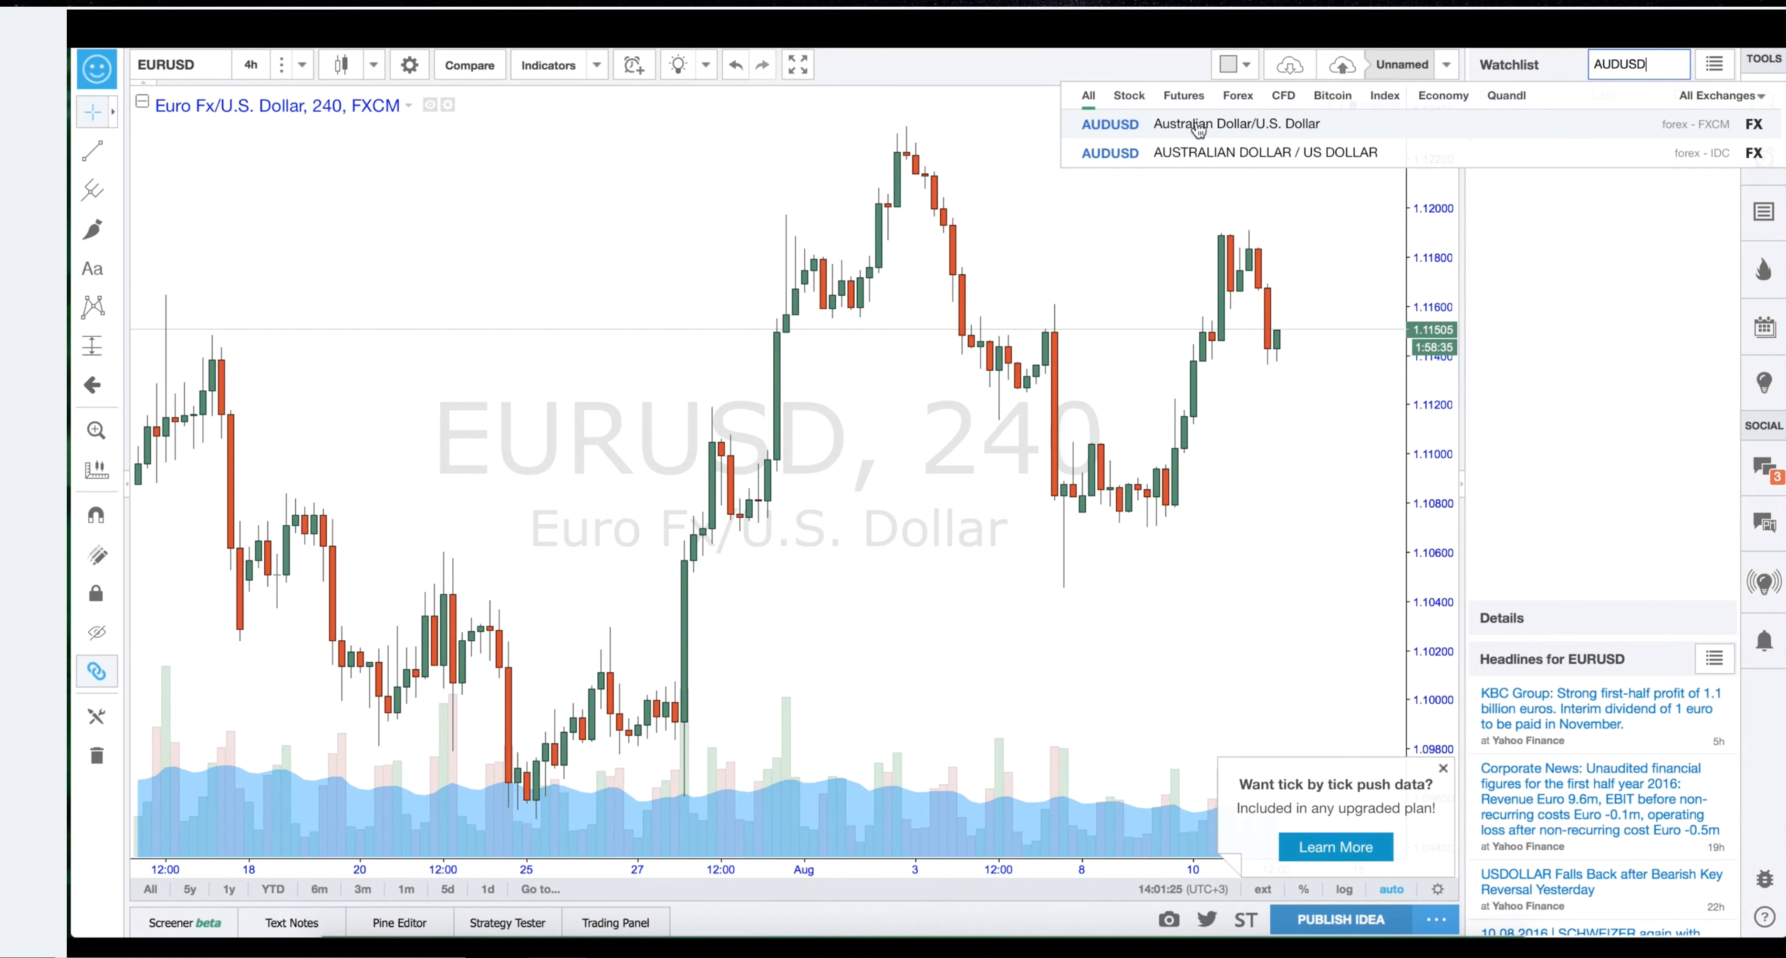
pyautogui.click(1198, 125)
pyautogui.write('GBP')
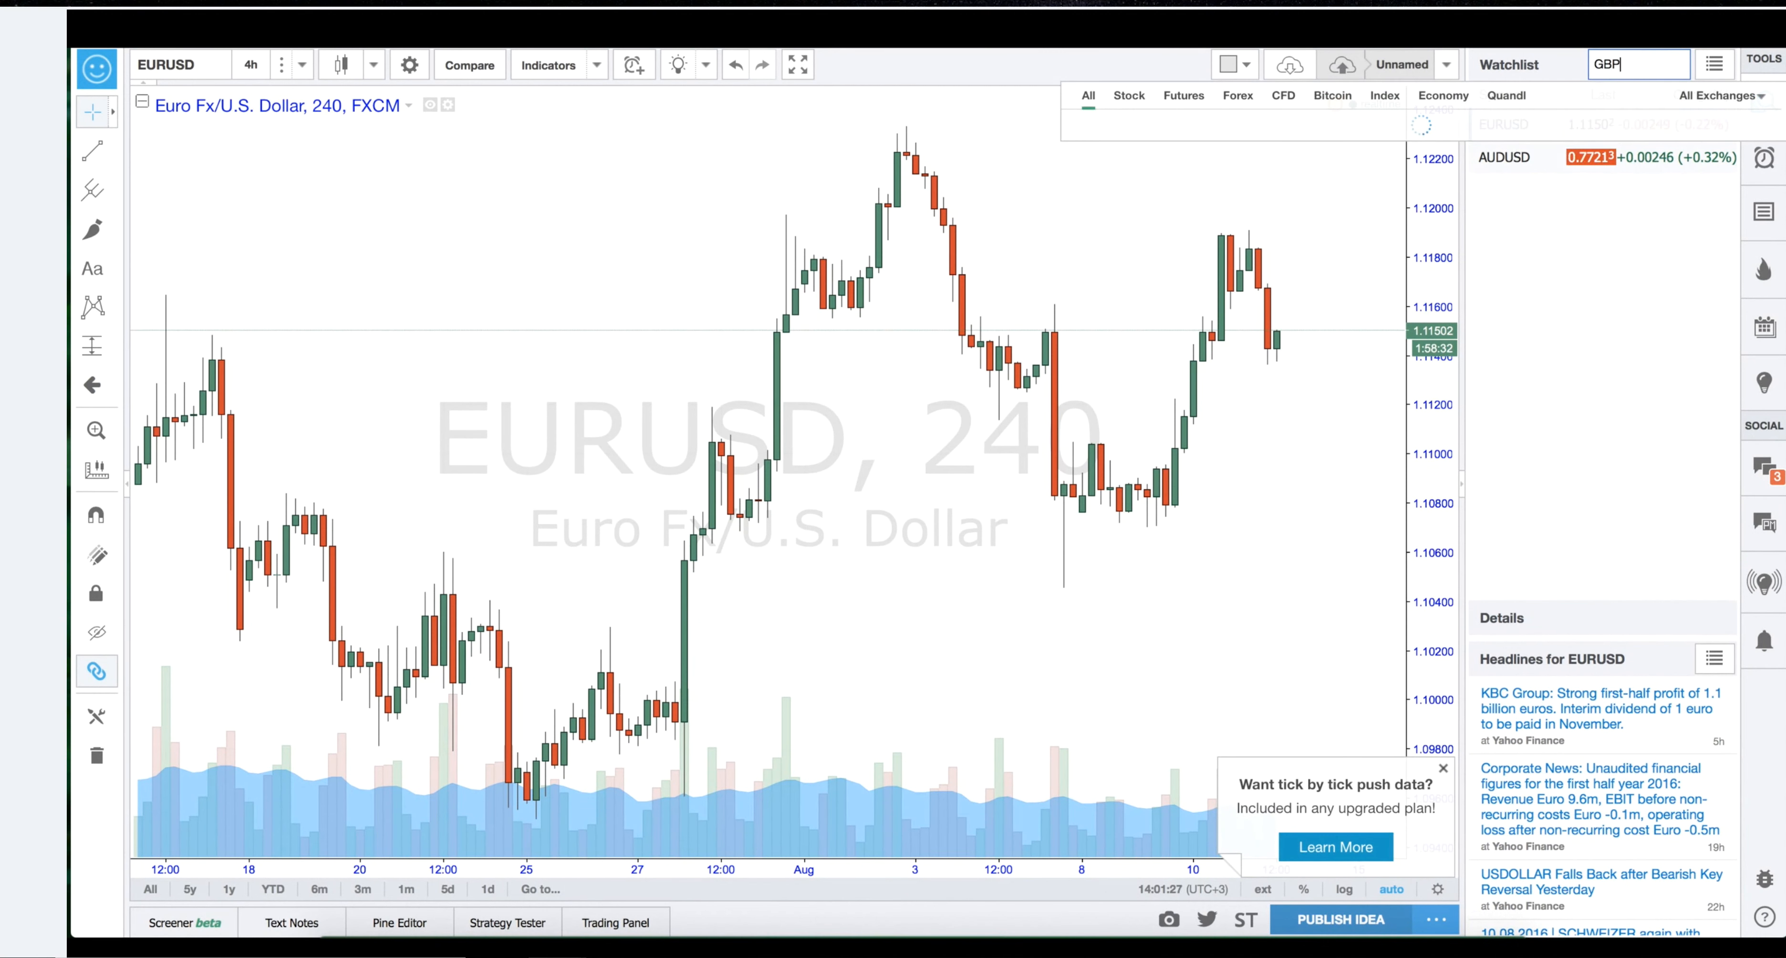
pyautogui.write('USD')
pyautogui.press('Return')
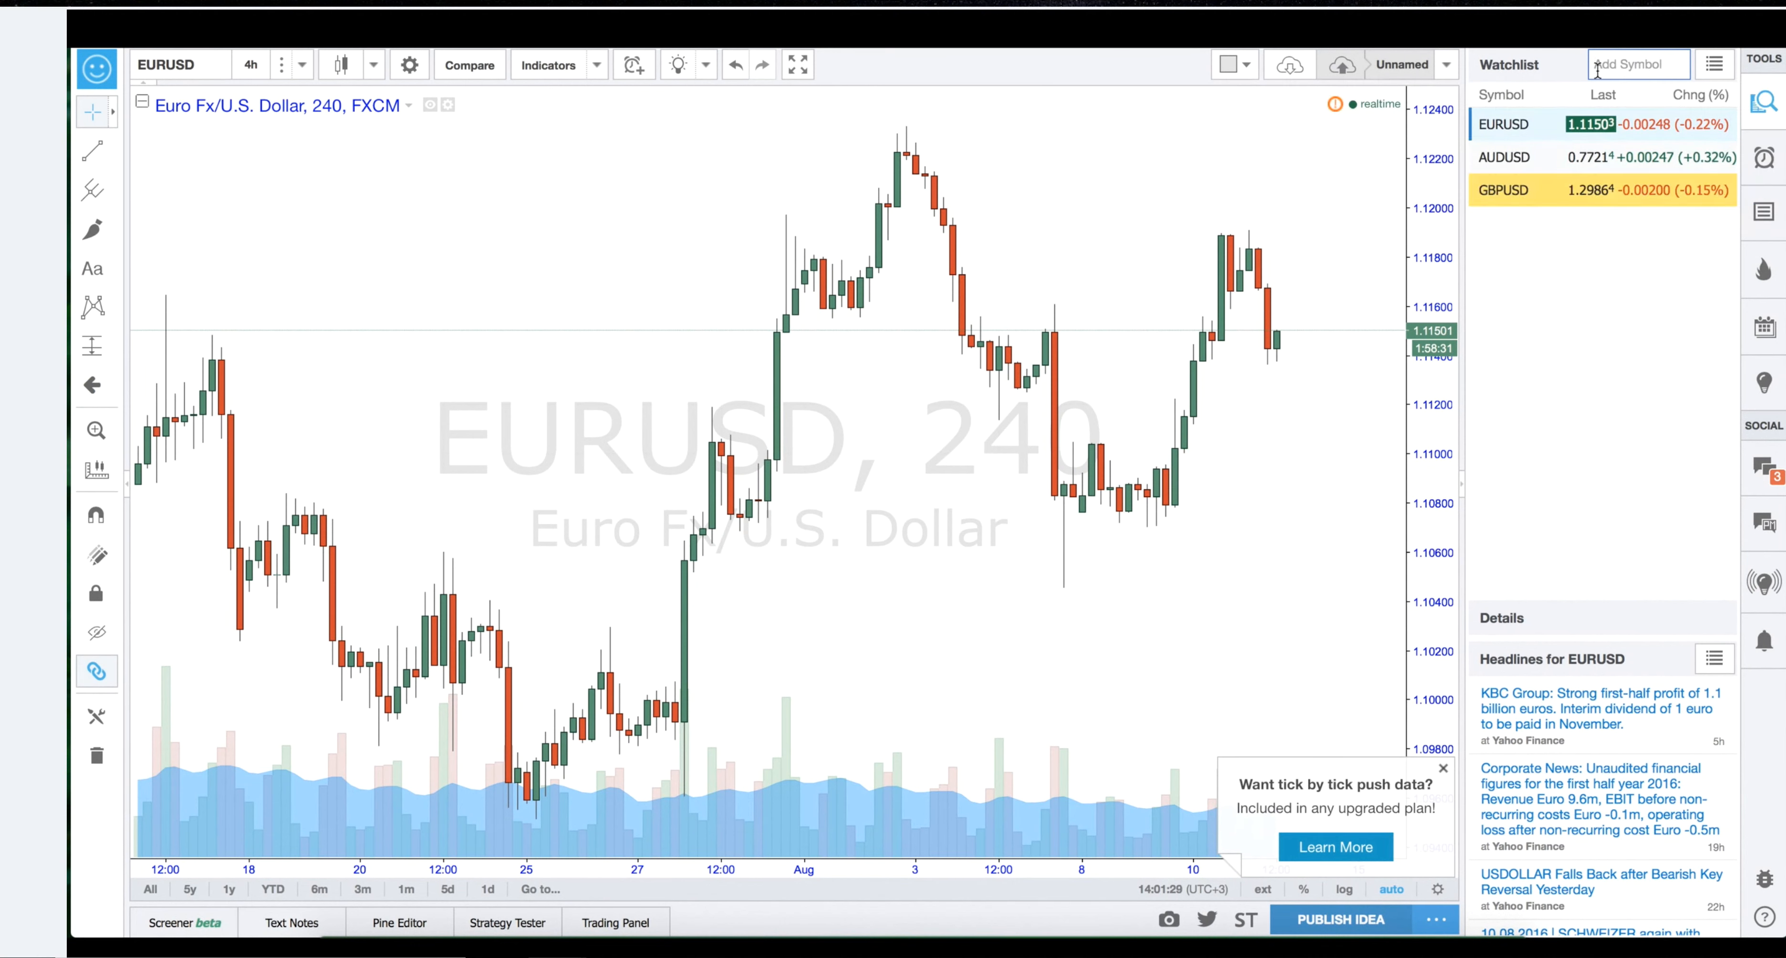
# Add EURJPY, USDCAD and the FXCM Gold/U.S. Dollar symbol XAUUSD to the watchlist.
pyautogui.write('EUR')
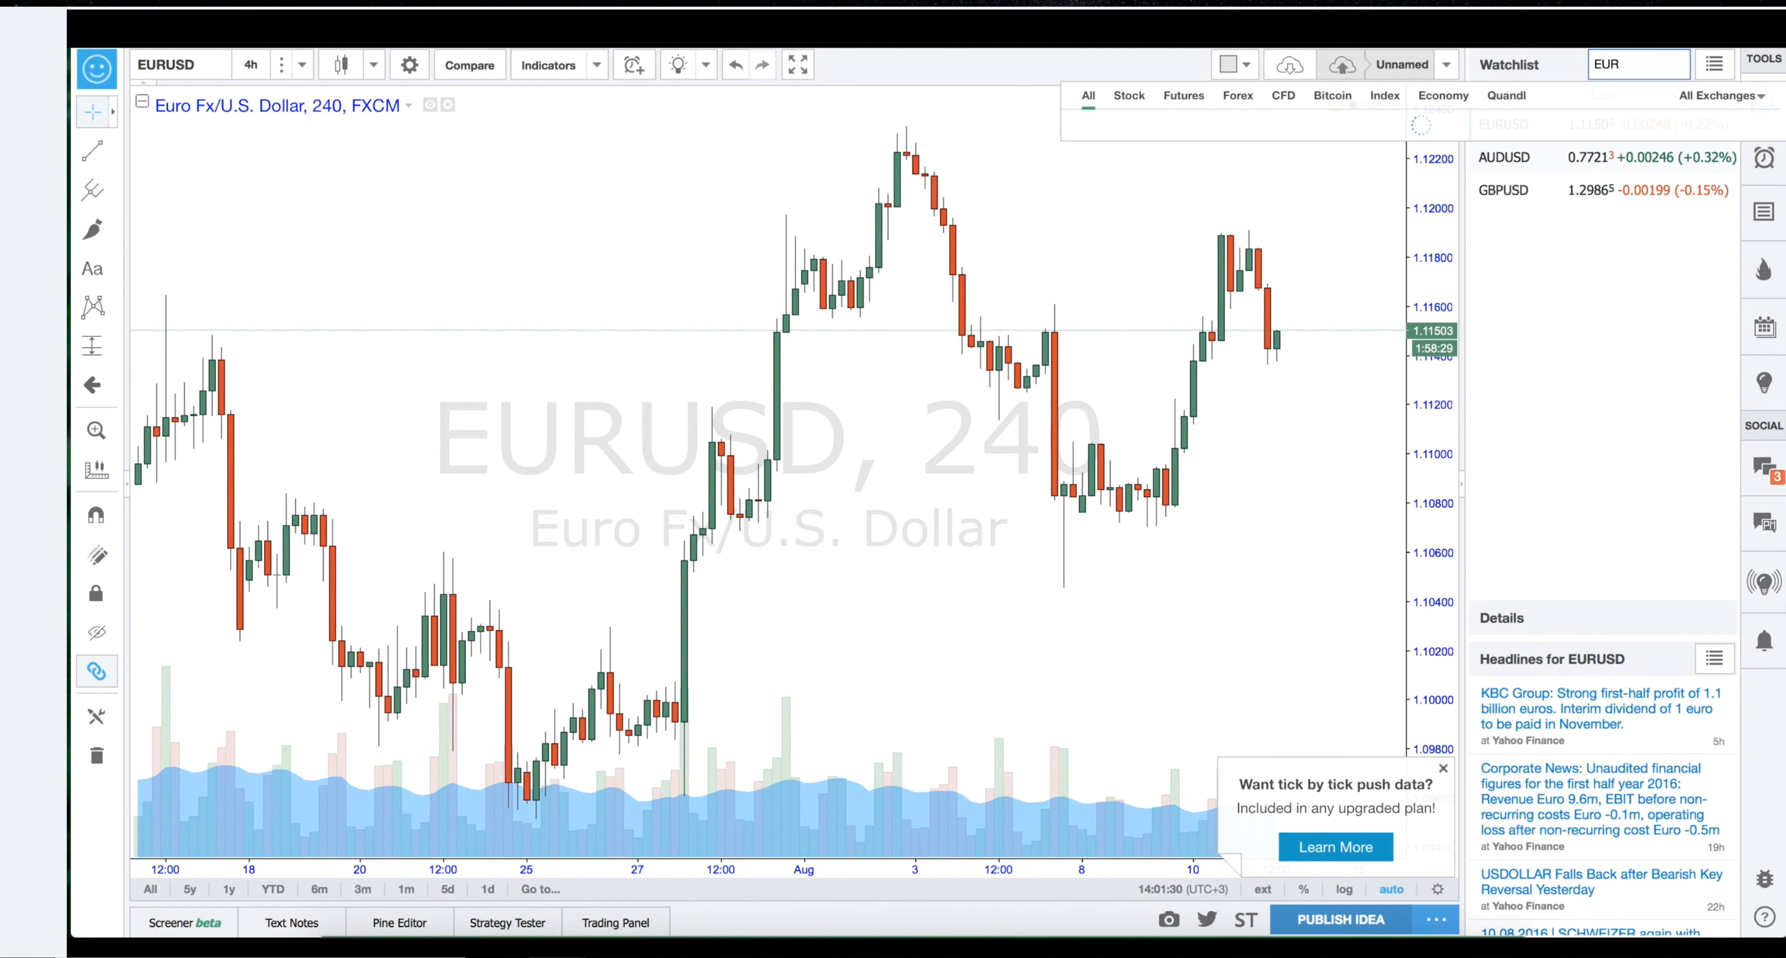
pyautogui.write('USD')
pyautogui.press('Return')
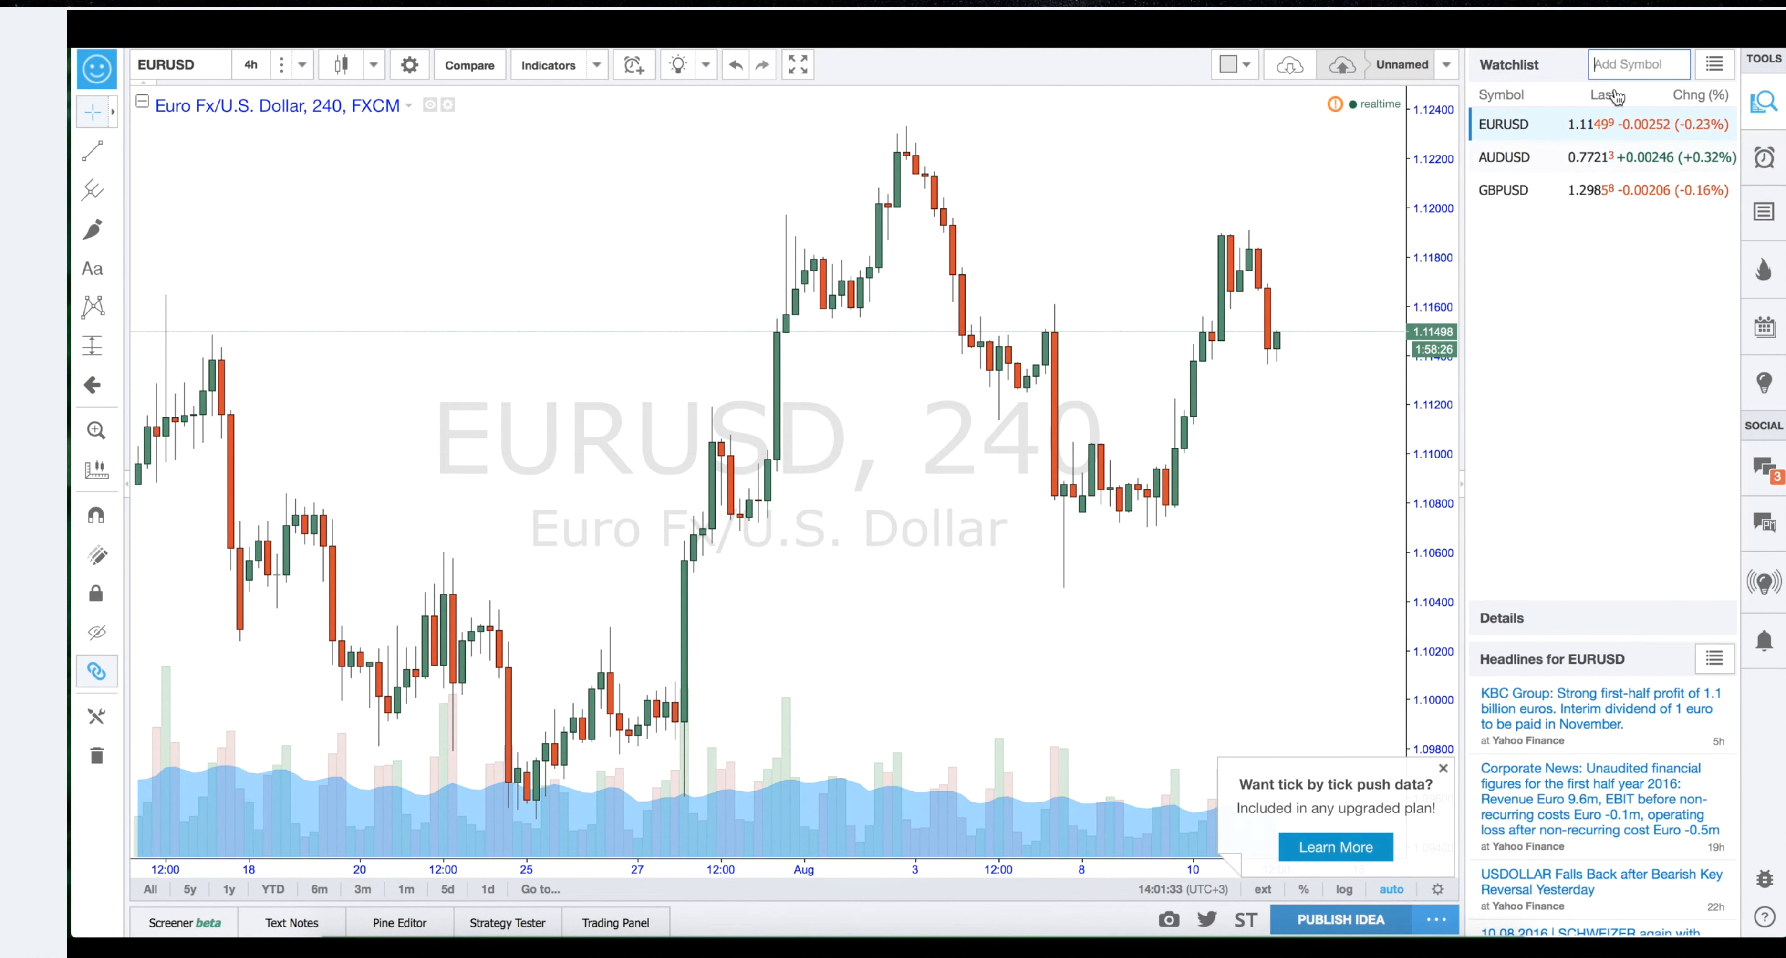
pyautogui.write('USDCAD')
pyautogui.press('Return')
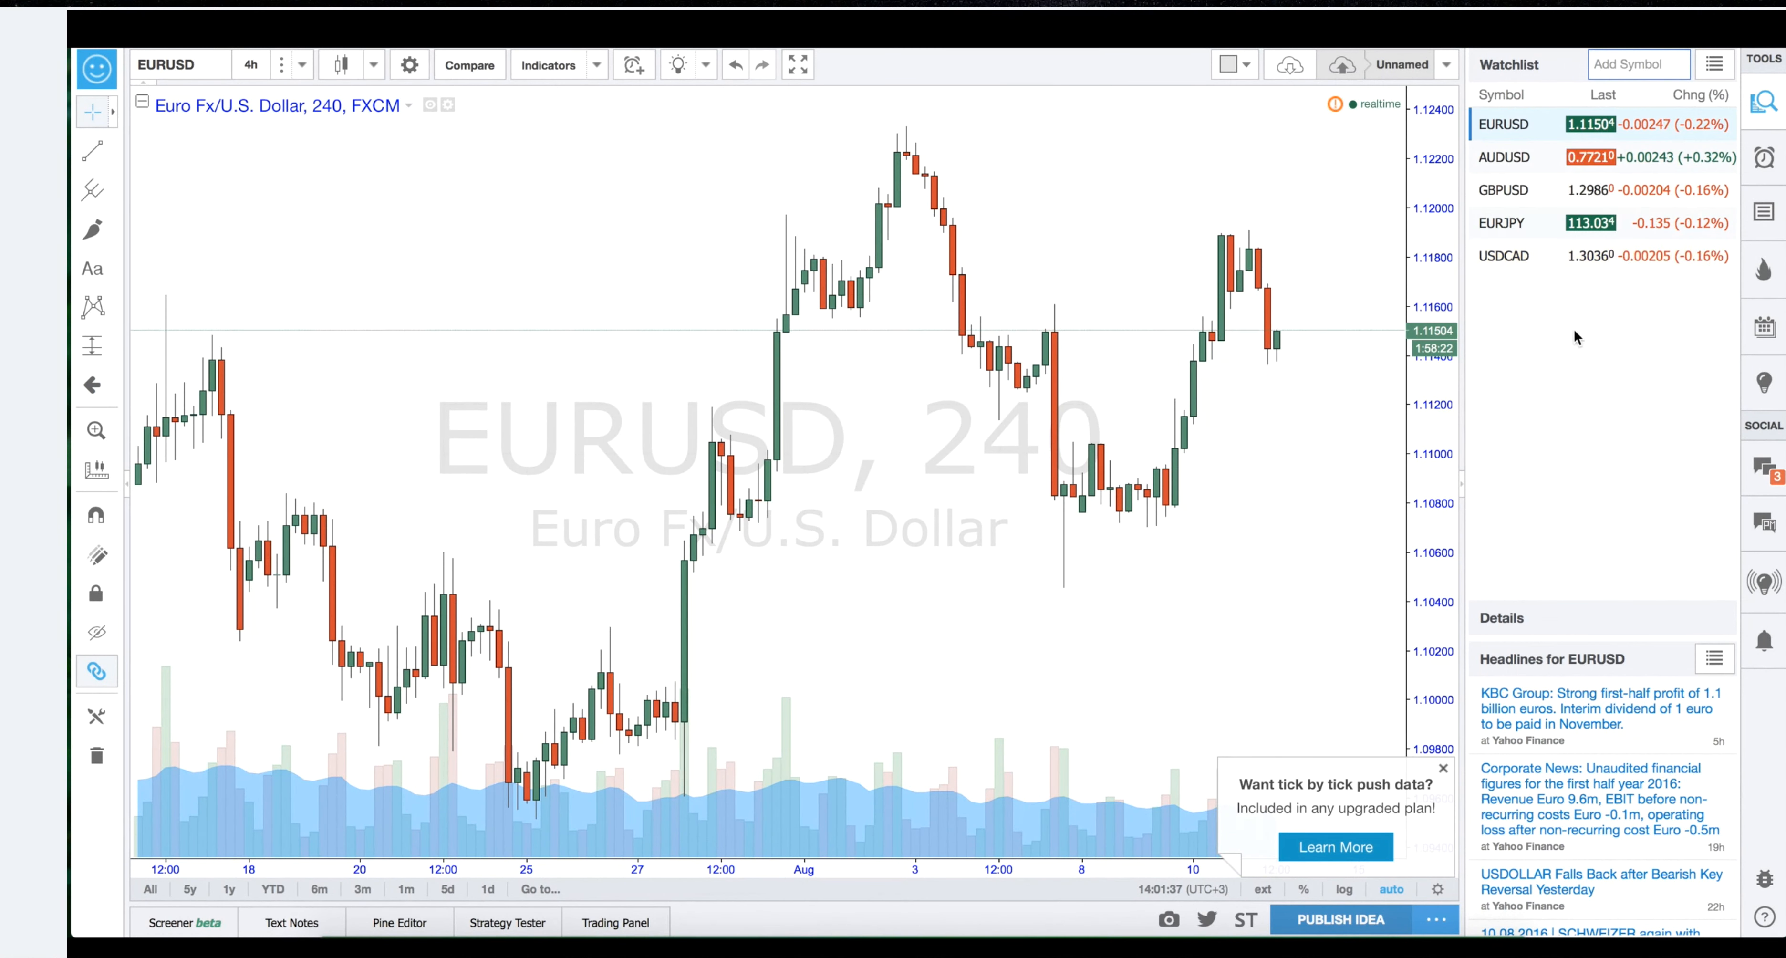
pyautogui.write('XAU')
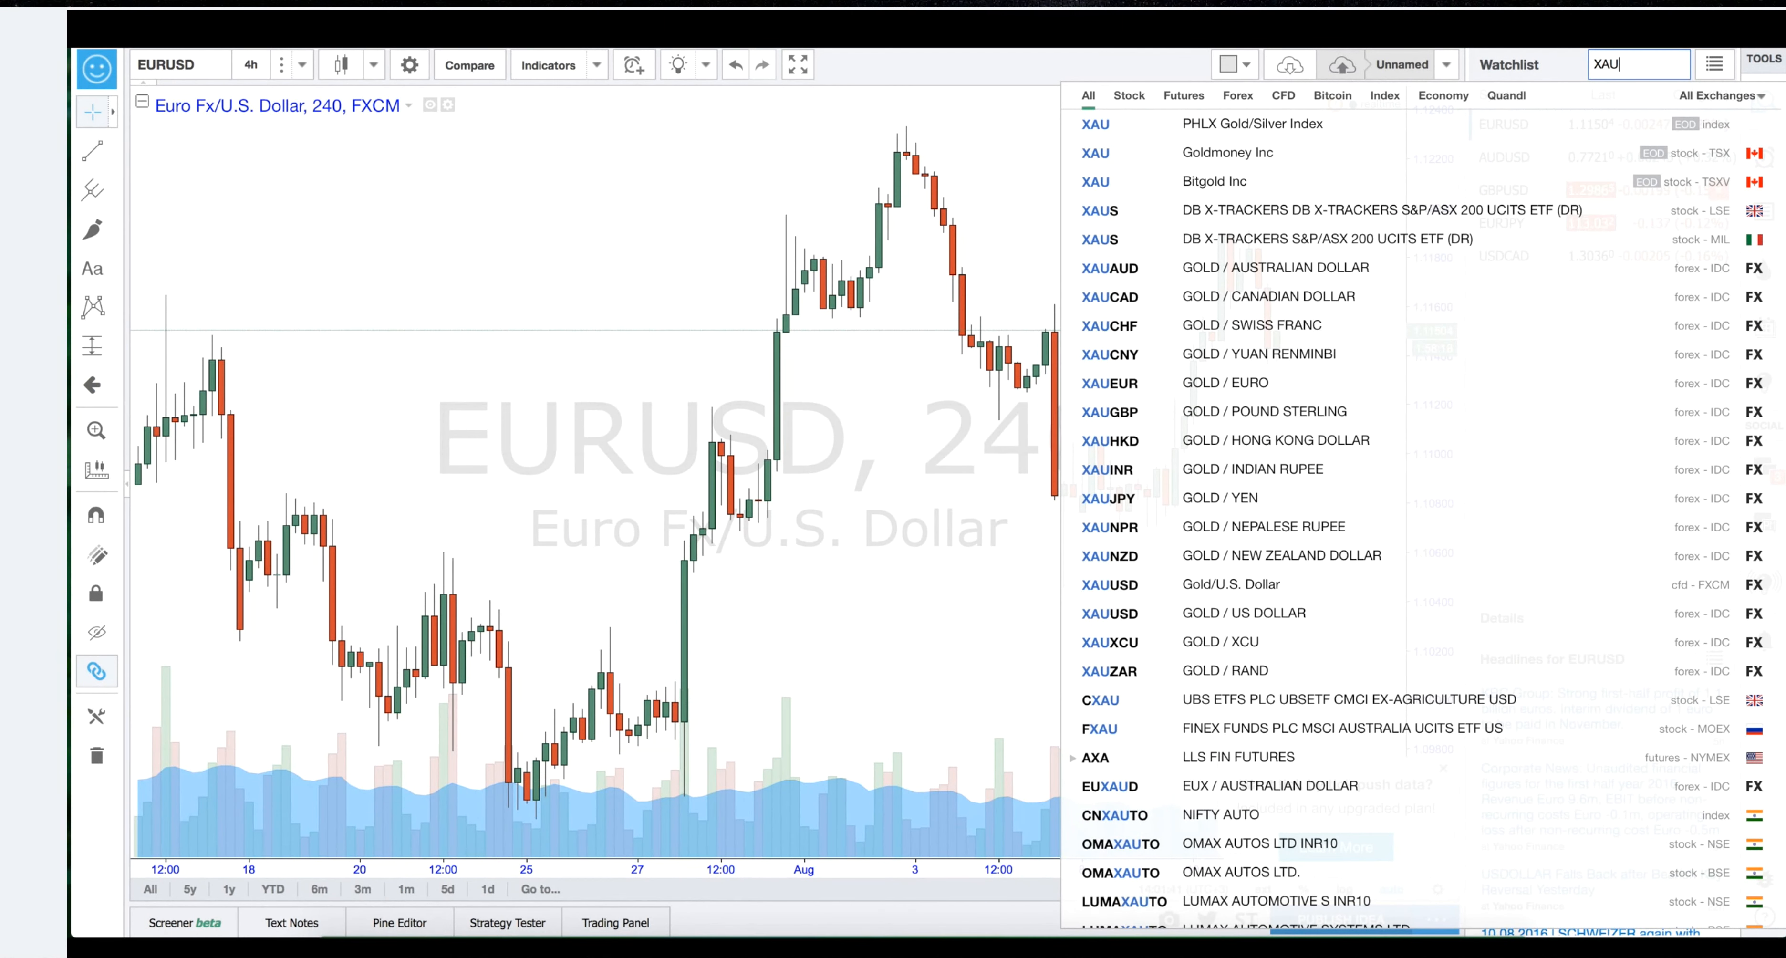
pyautogui.write('USD')
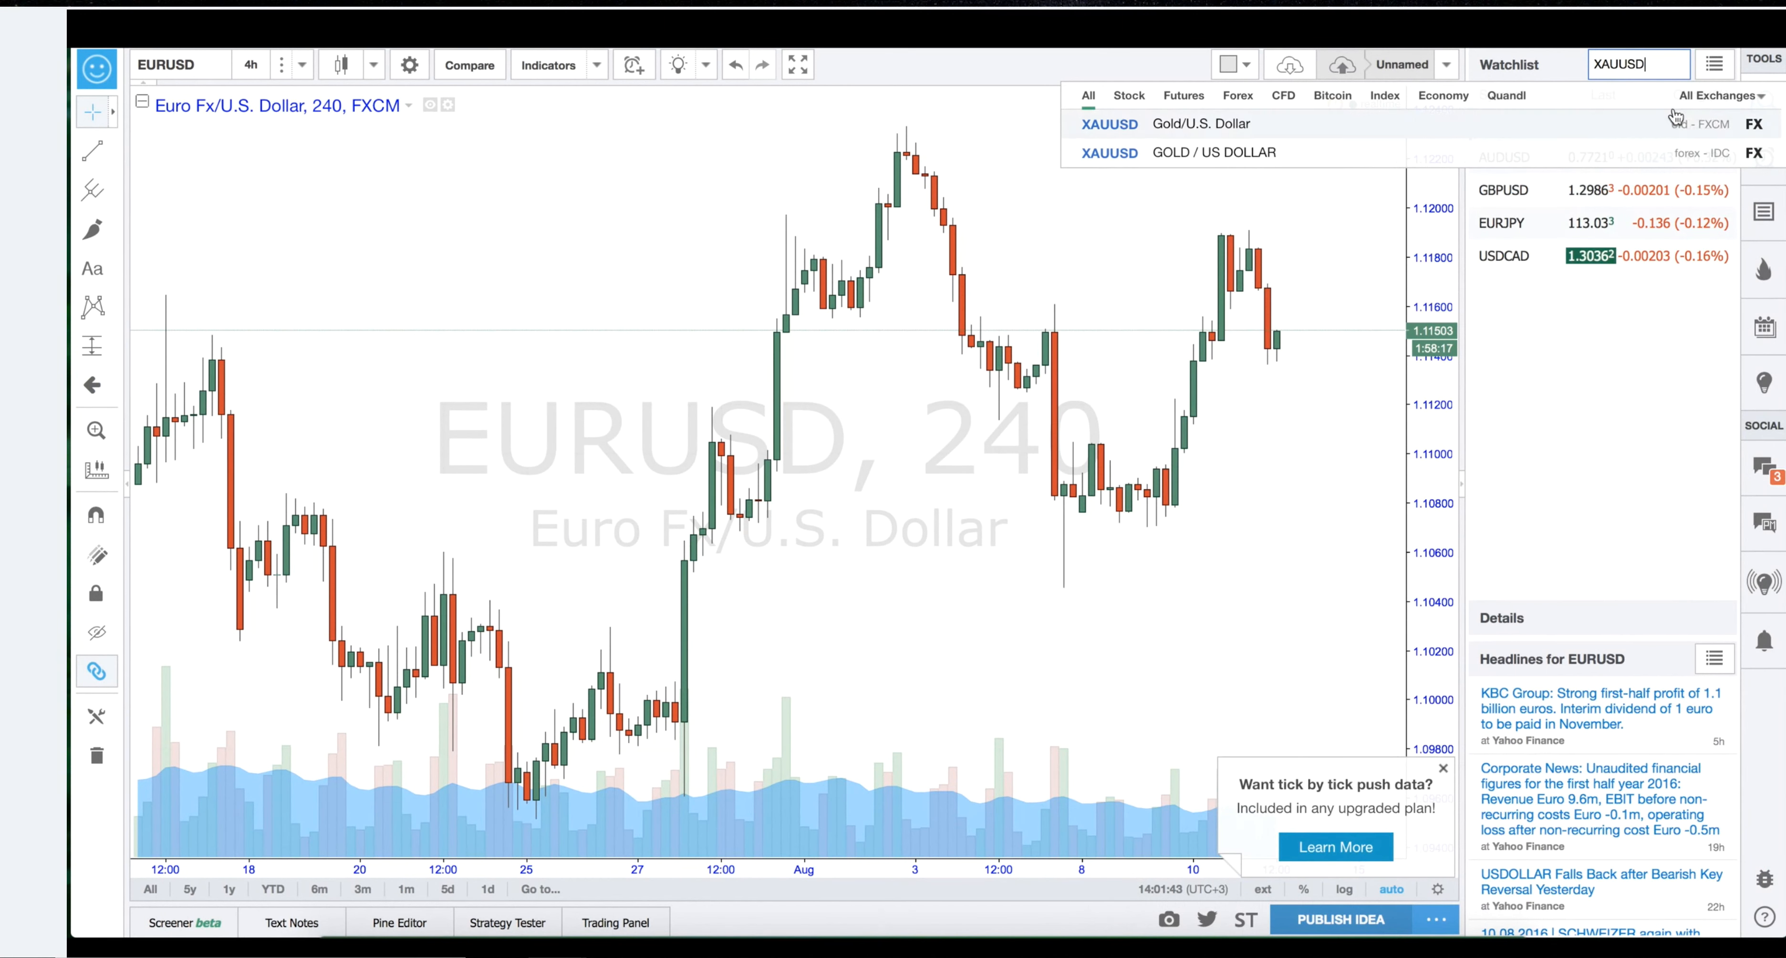
pyautogui.click(1667, 124)
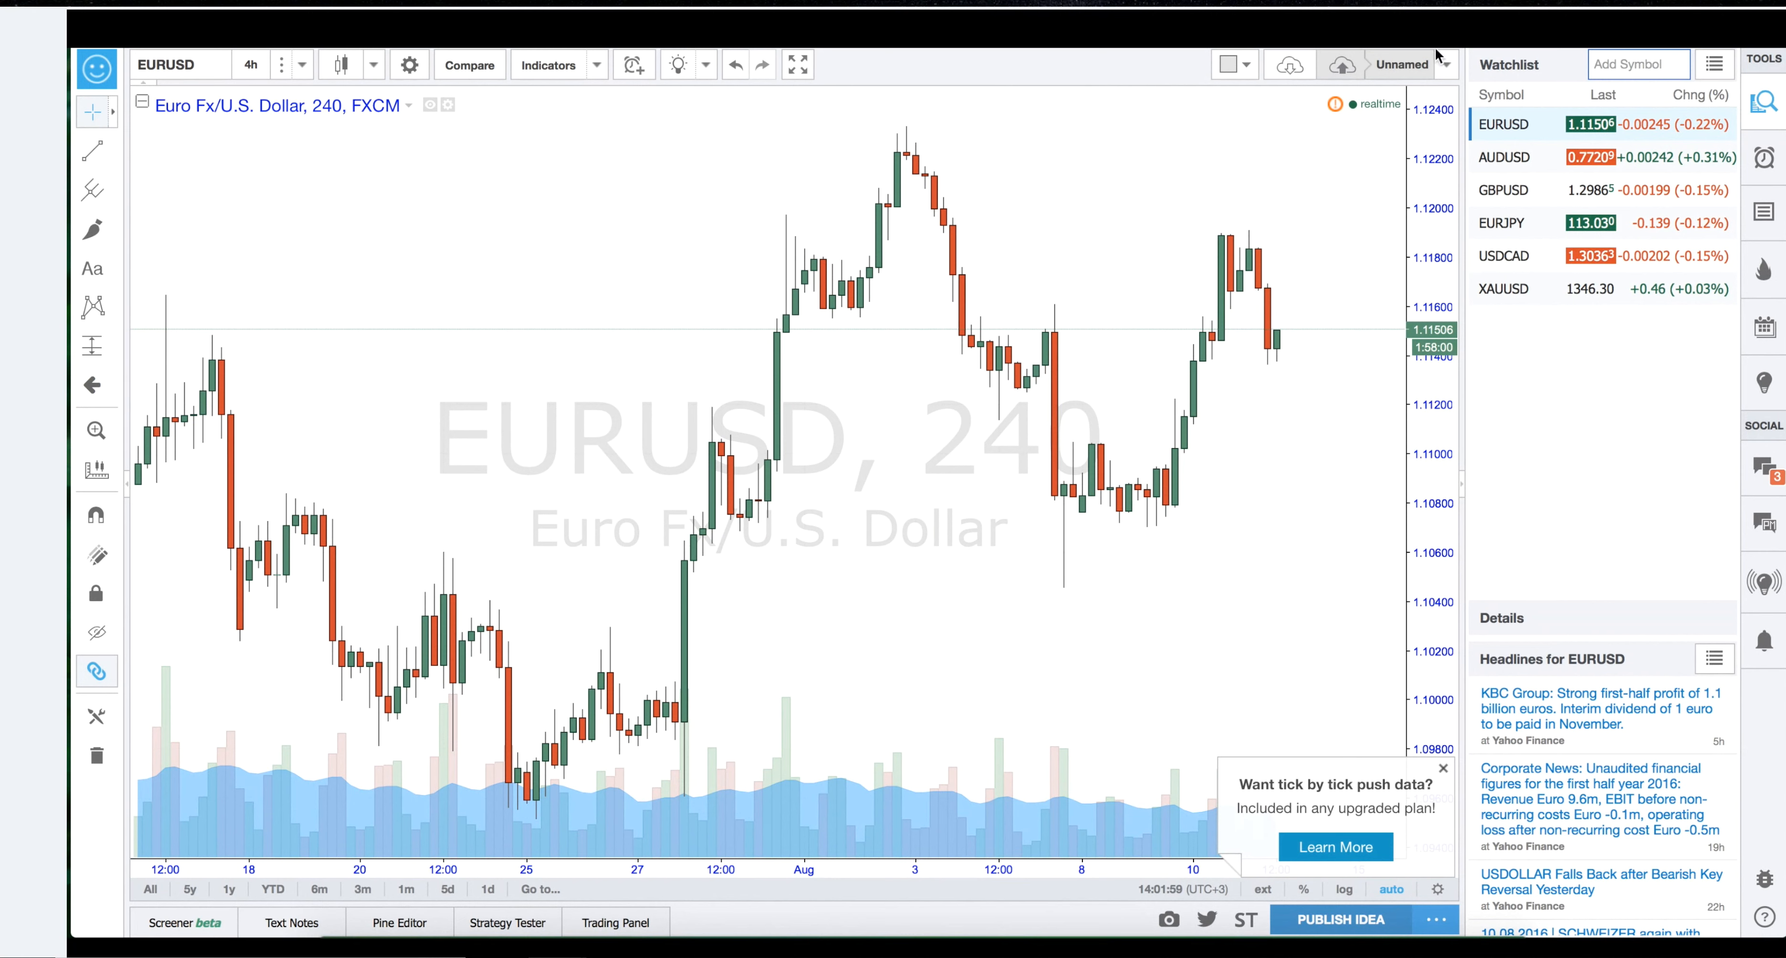
# Try to save the current watchlist as a separate named list.
pyautogui.click(1714, 67)
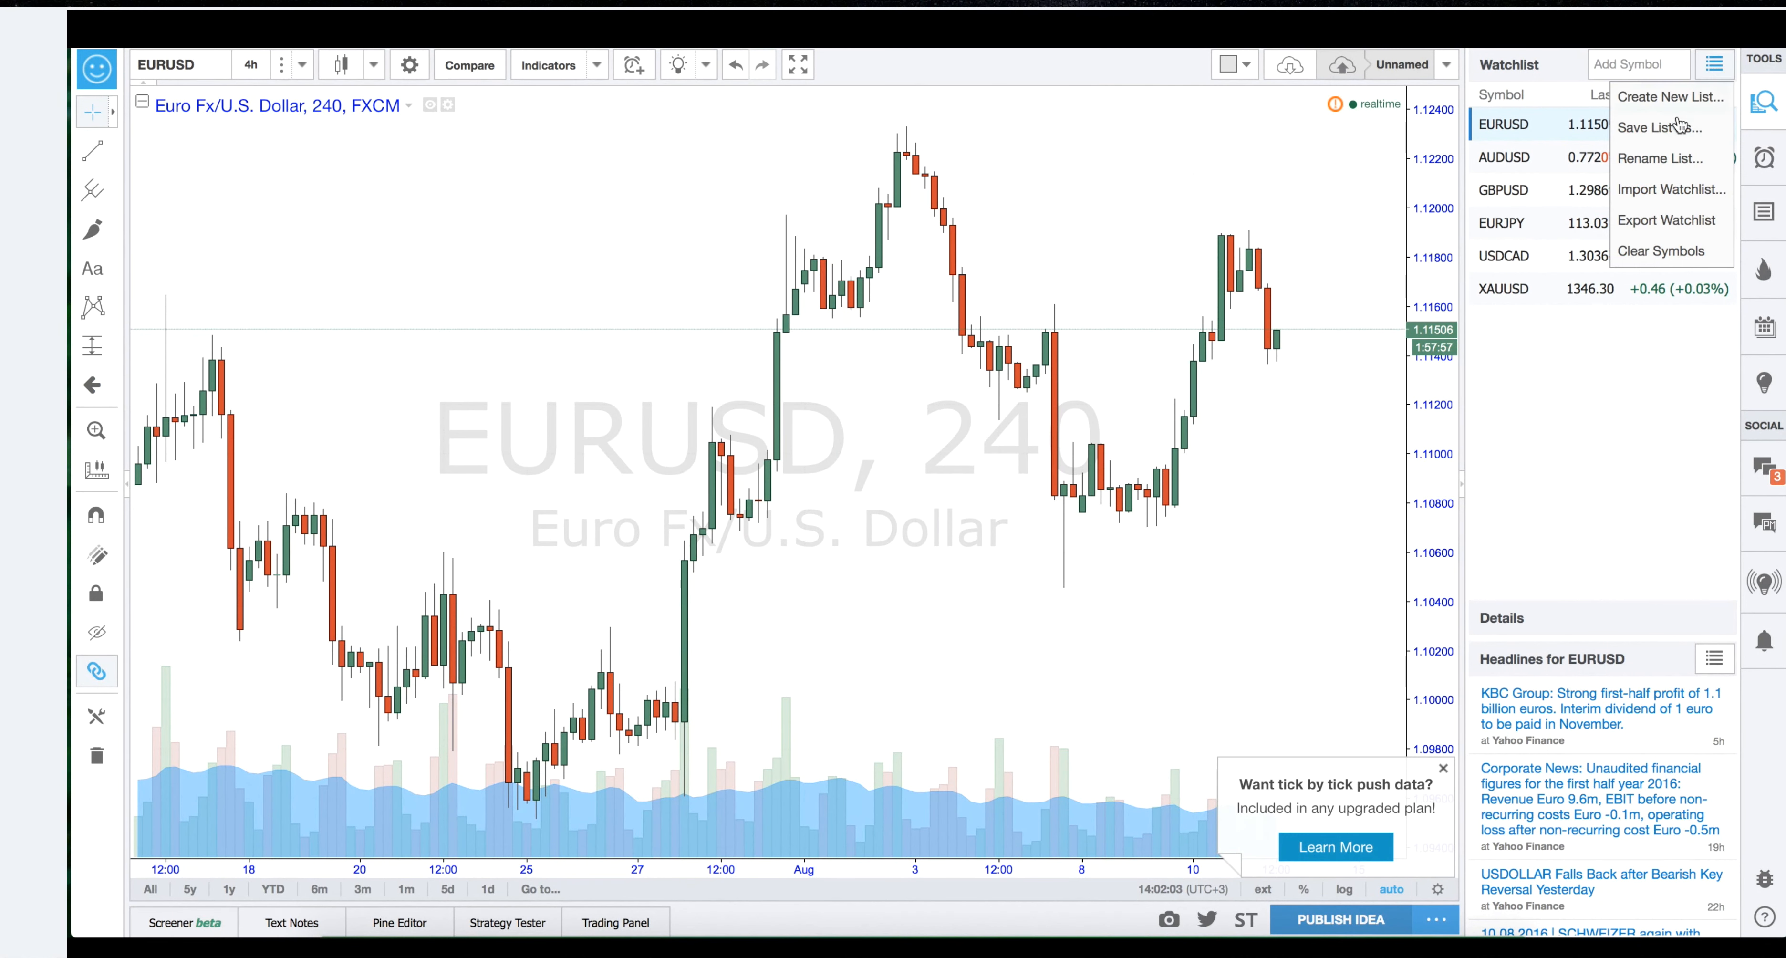
pyautogui.click(1666, 127)
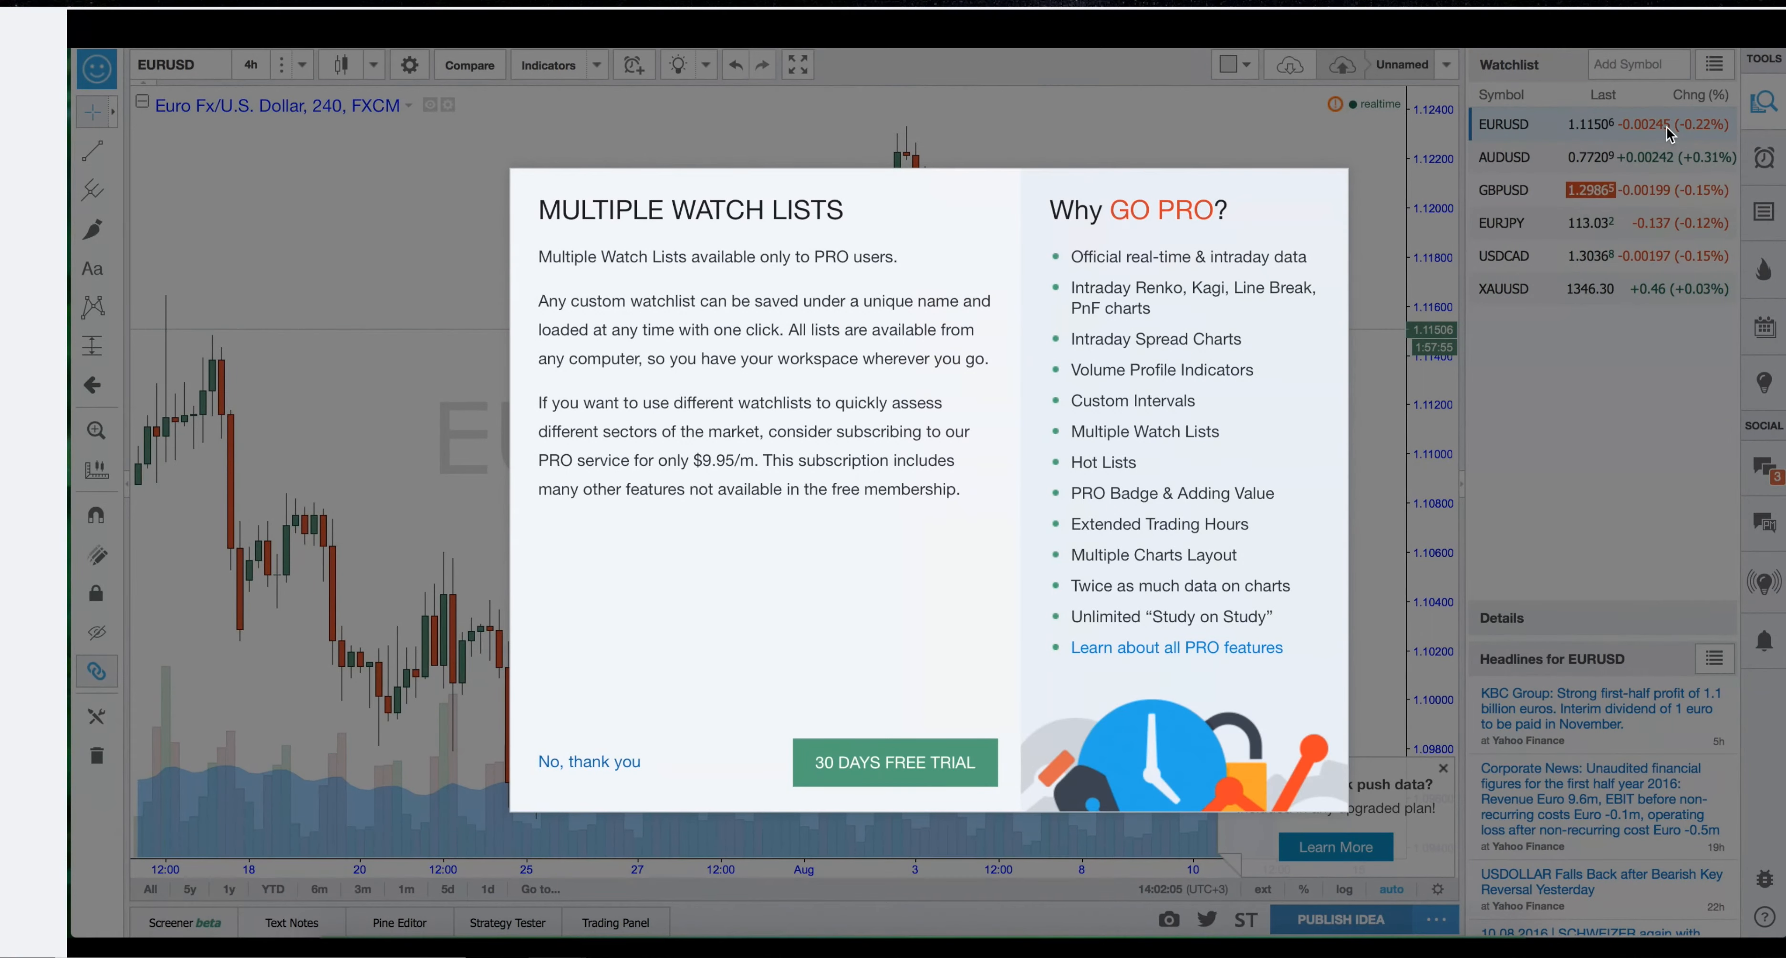
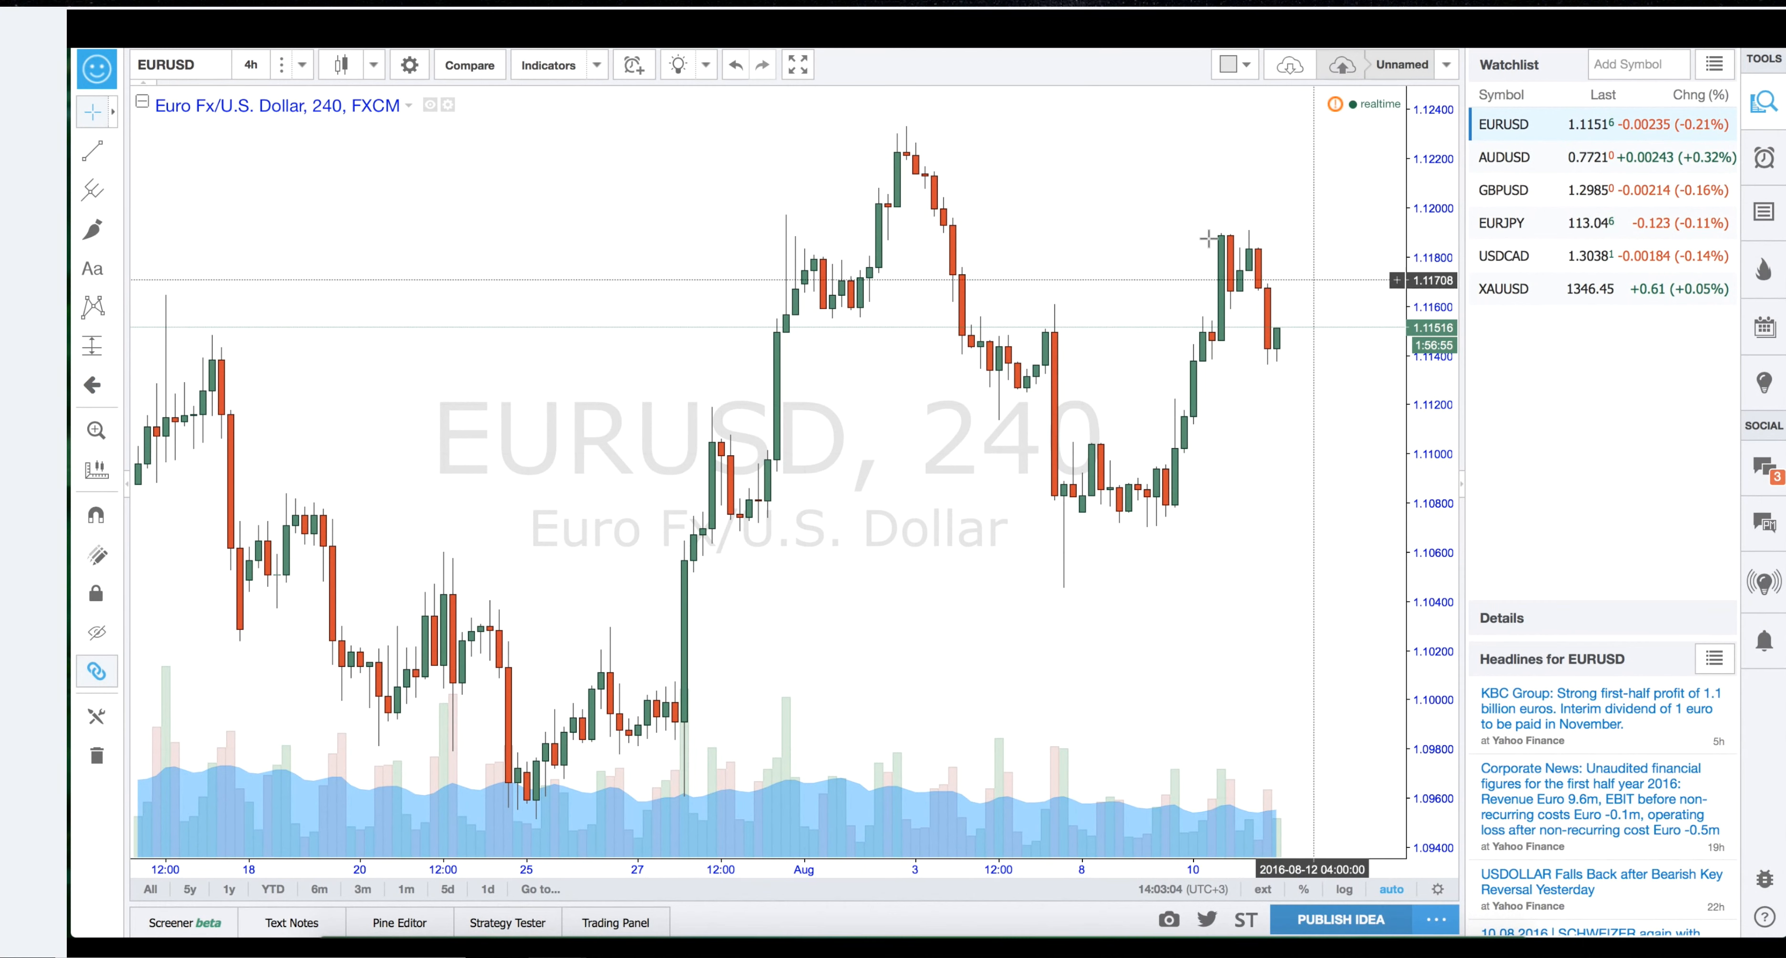
# Hide the watchlist and shift the EURUSD chart to leave empty space after the latest candle.
pyautogui.hscroll(2, 1108, 199)
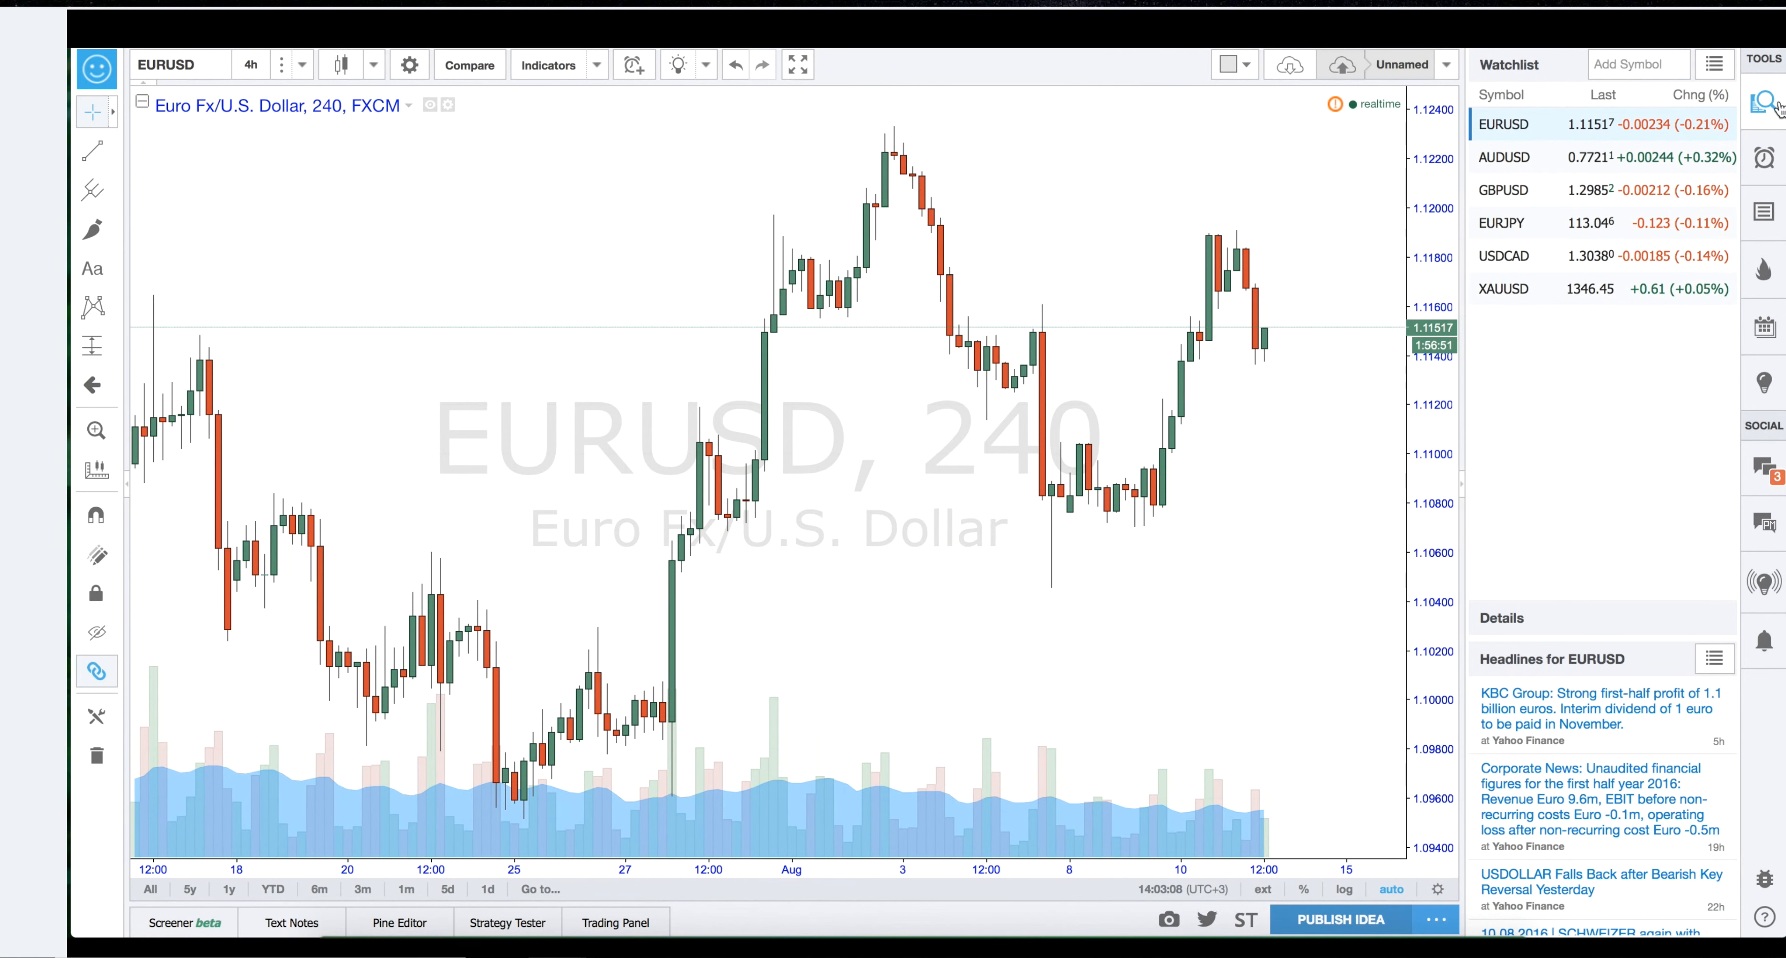
pyautogui.click(1768, 104)
pyautogui.hscroll(5, 1380, 187)
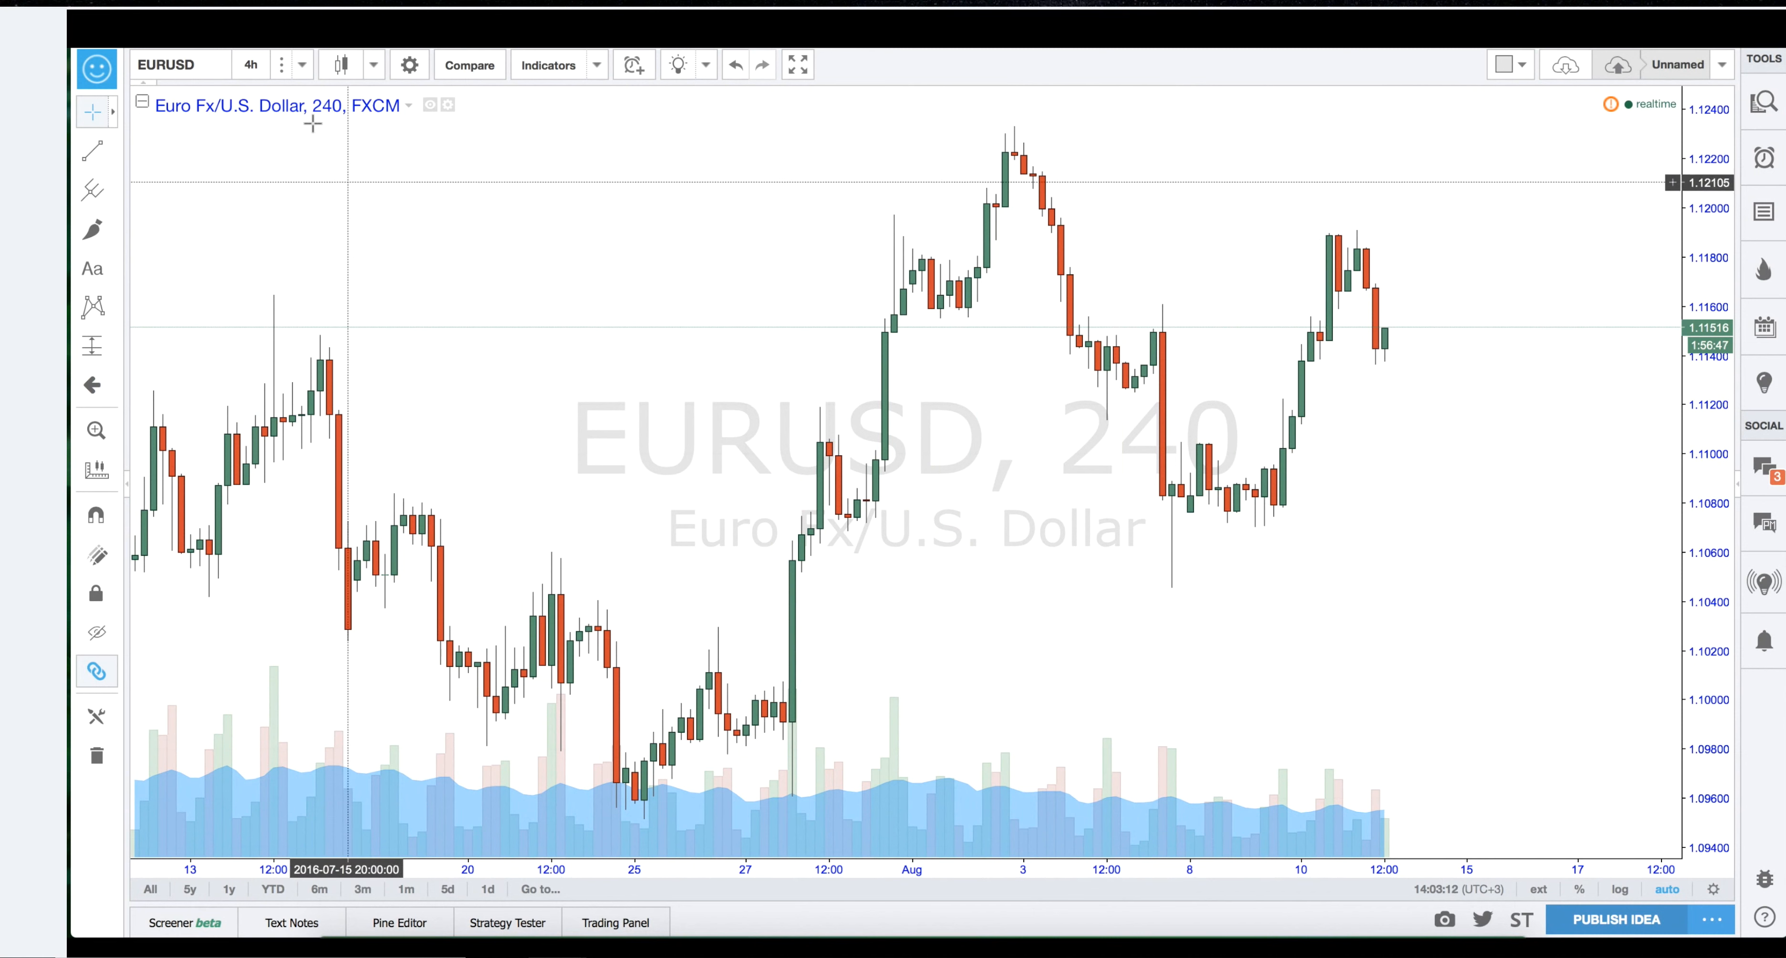
# Mark the 1 month, 1 week, 1 day, 4 hours, 2 hours and 1 hour chart intervals as favourites.
pyautogui.click(302, 65)
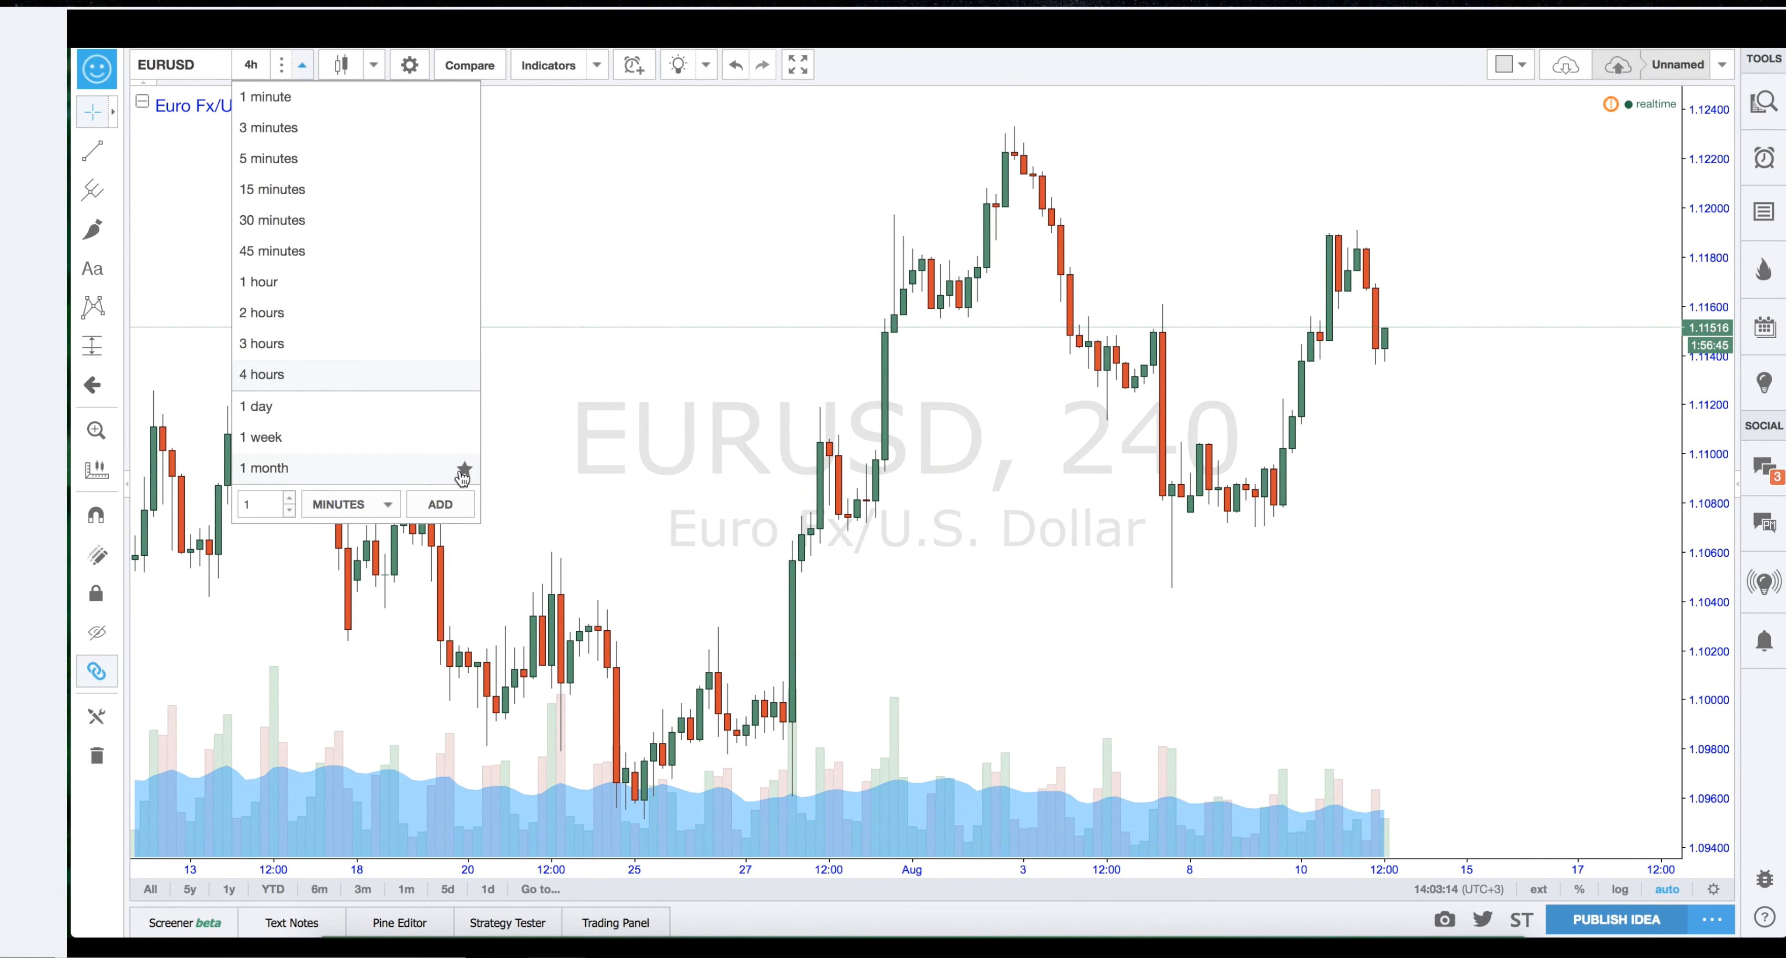
pyautogui.click(303, 64)
pyautogui.click(303, 65)
pyautogui.click(464, 471)
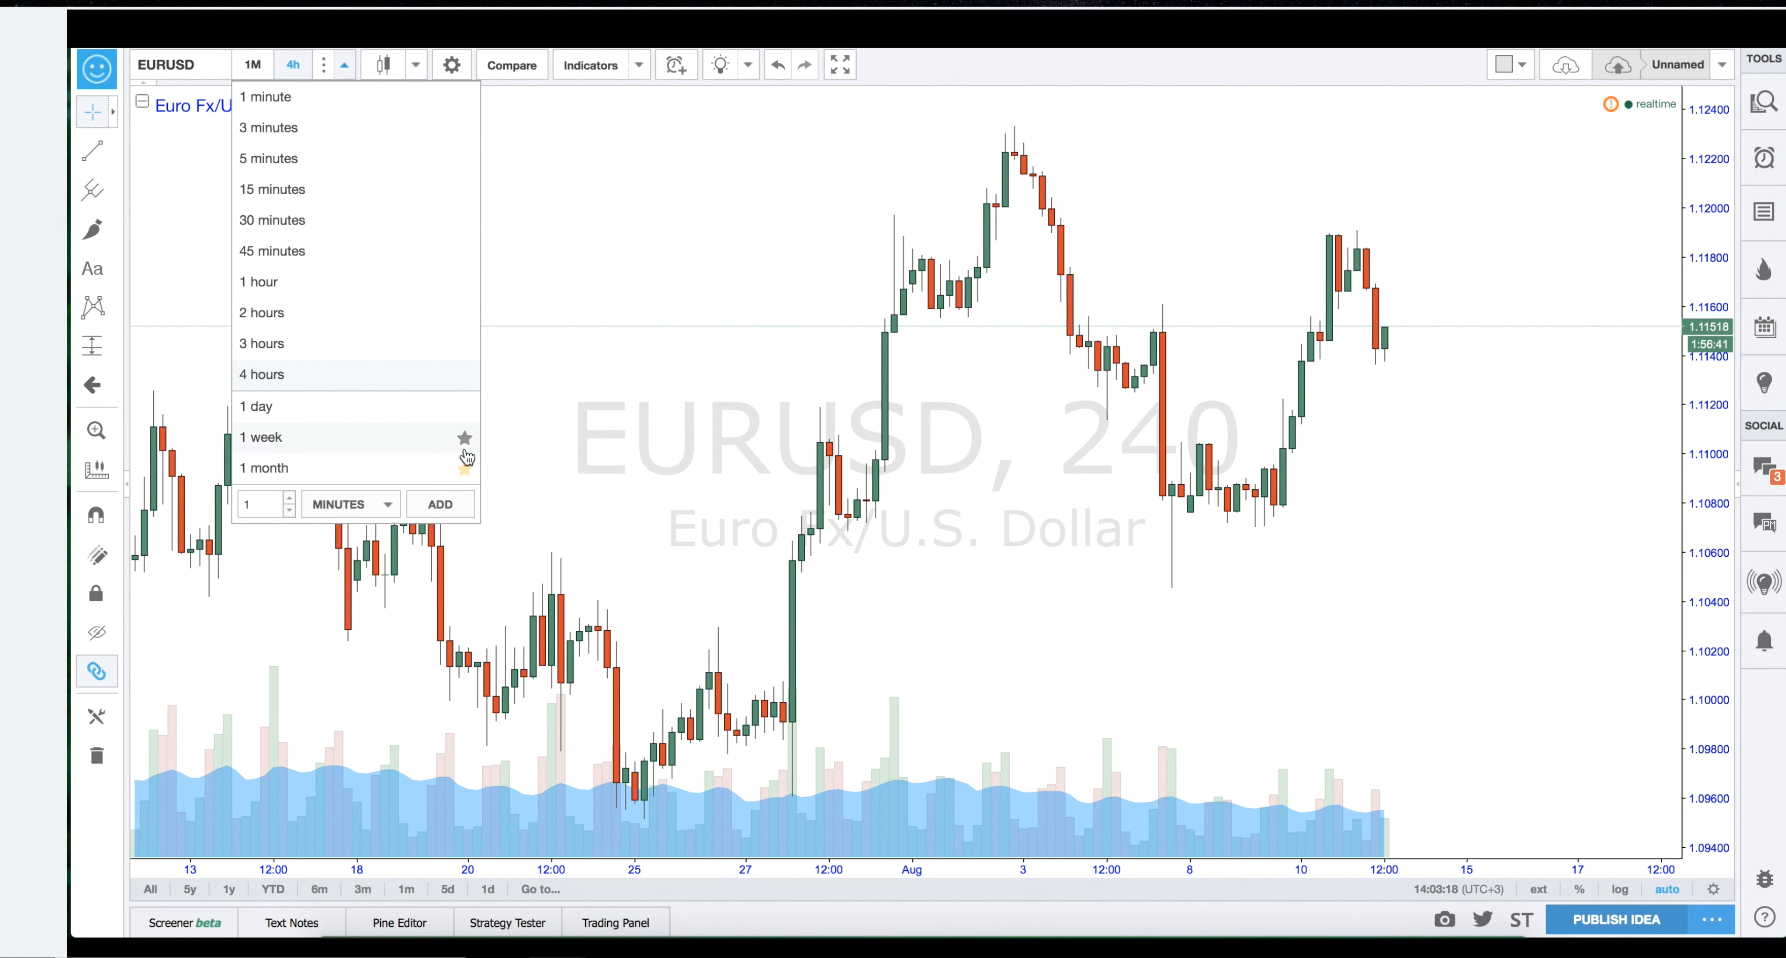
pyautogui.click(465, 437)
pyautogui.click(465, 408)
pyautogui.click(464, 376)
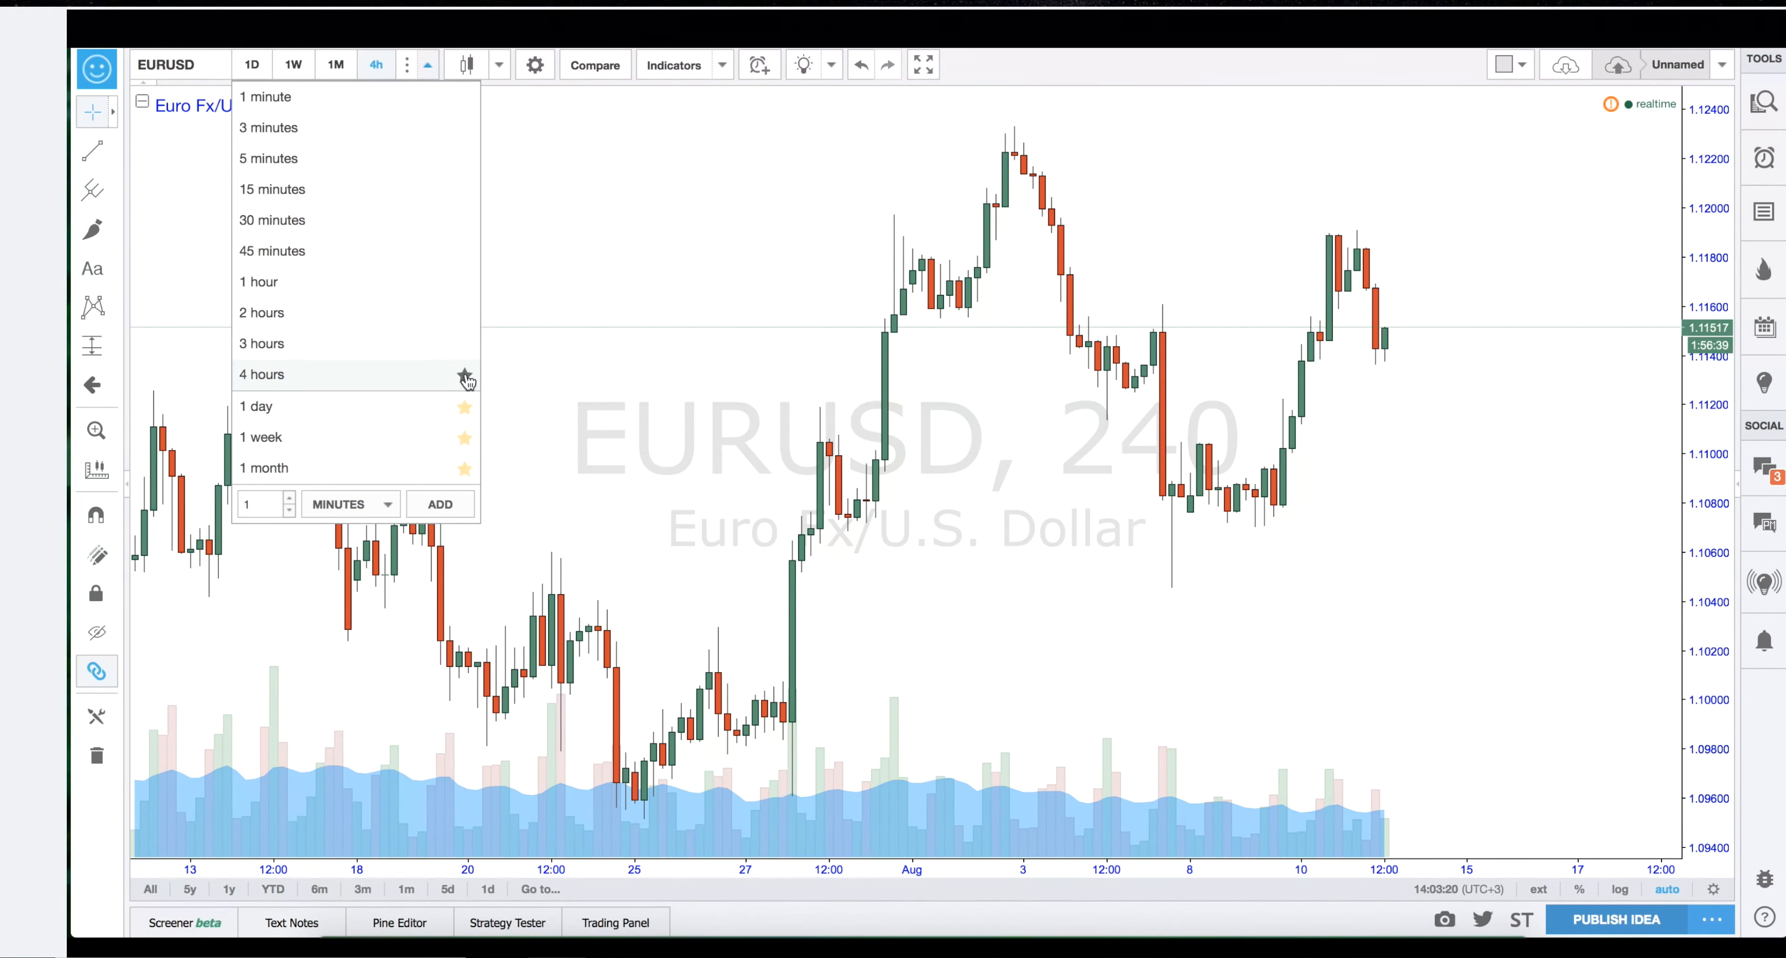
pyautogui.click(465, 315)
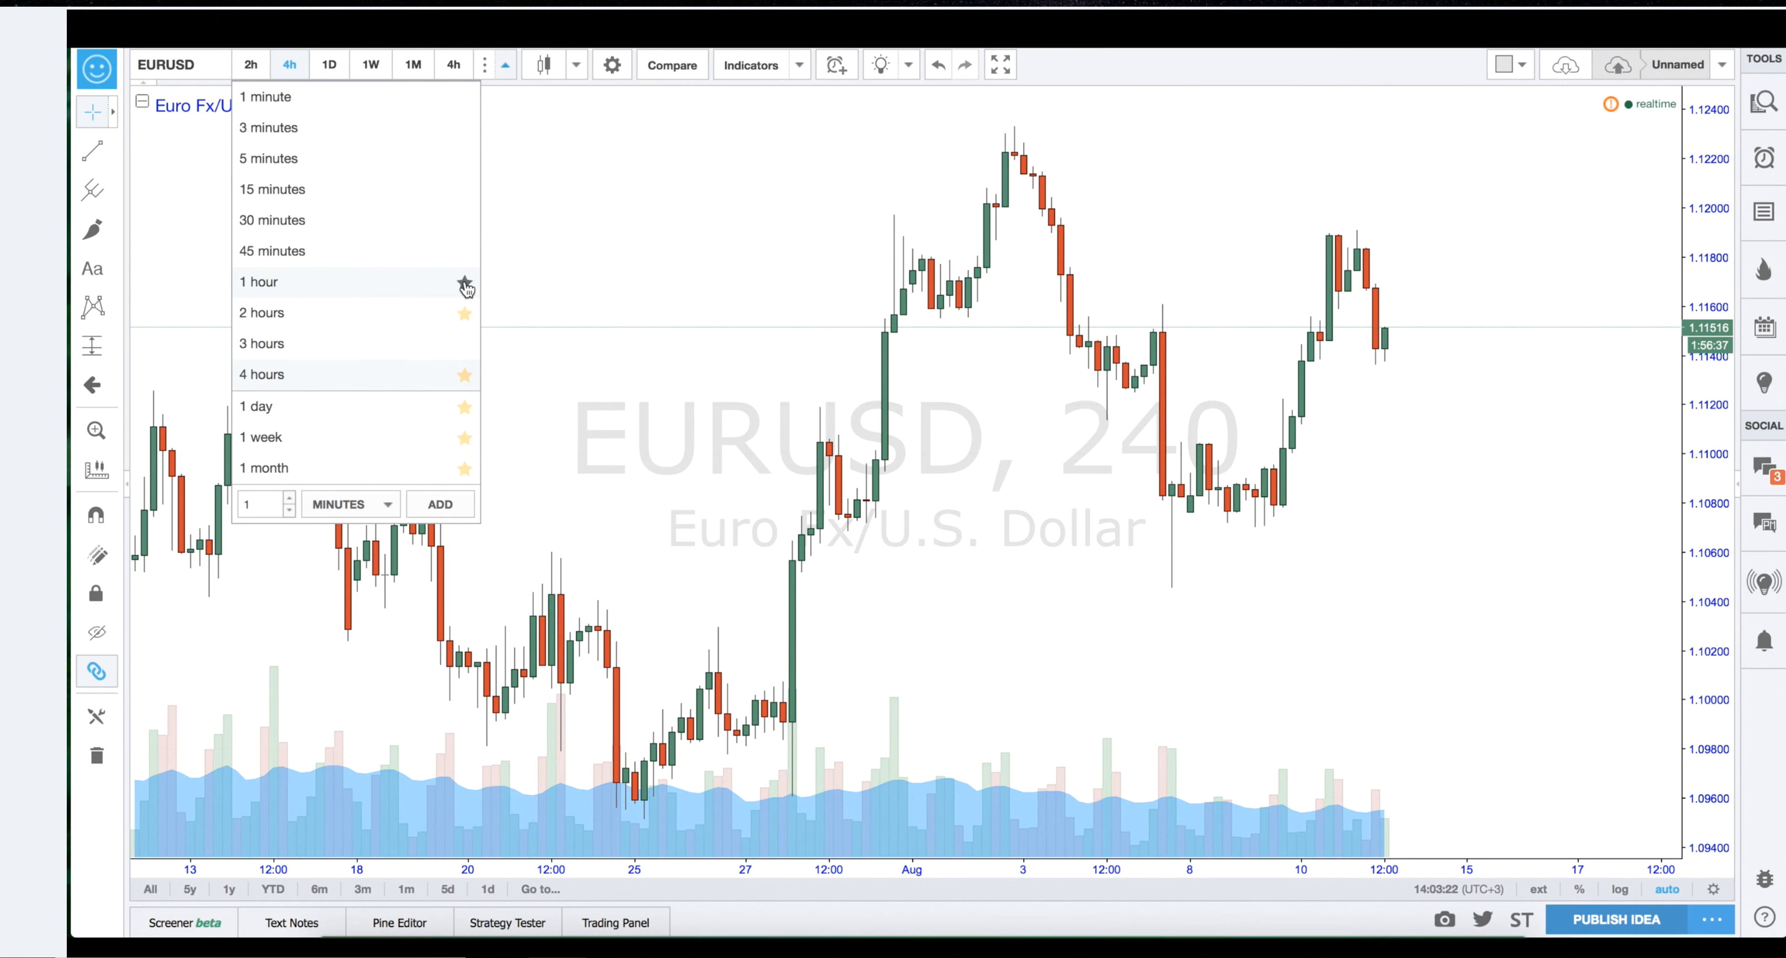
pyautogui.click(464, 284)
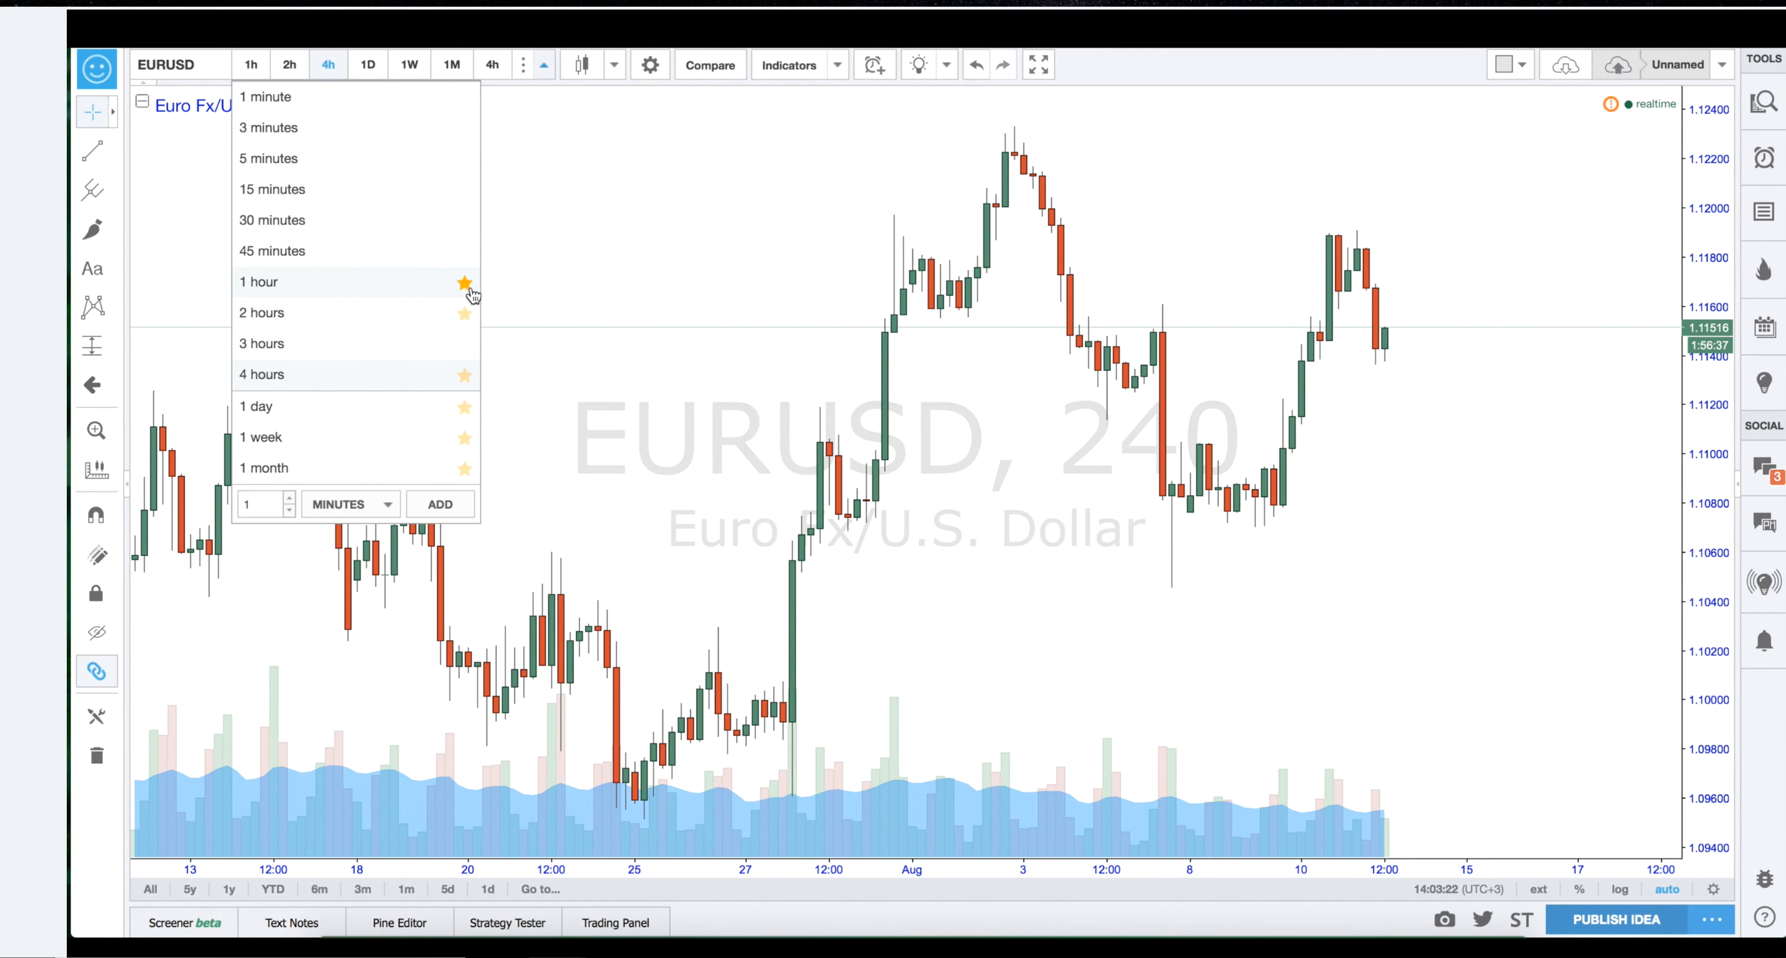
pyautogui.click(631, 269)
# Mark the Candles and Line chart types as favourites.
pyautogui.click(613, 69)
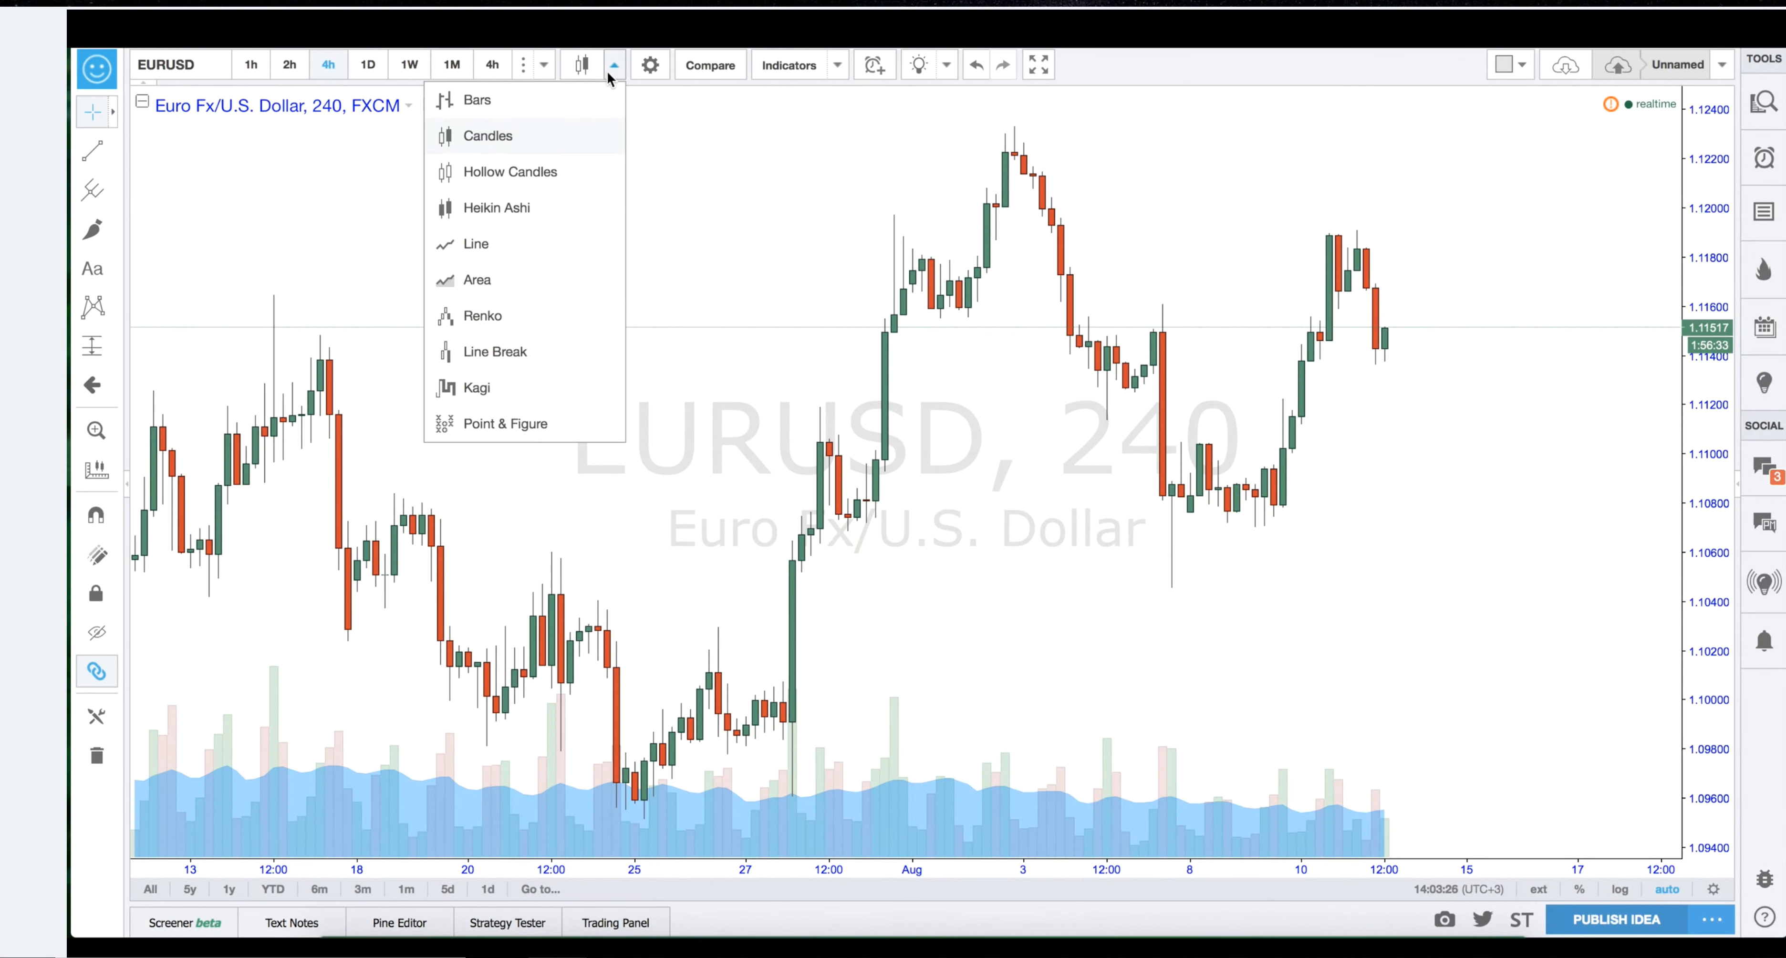
pyautogui.click(609, 134)
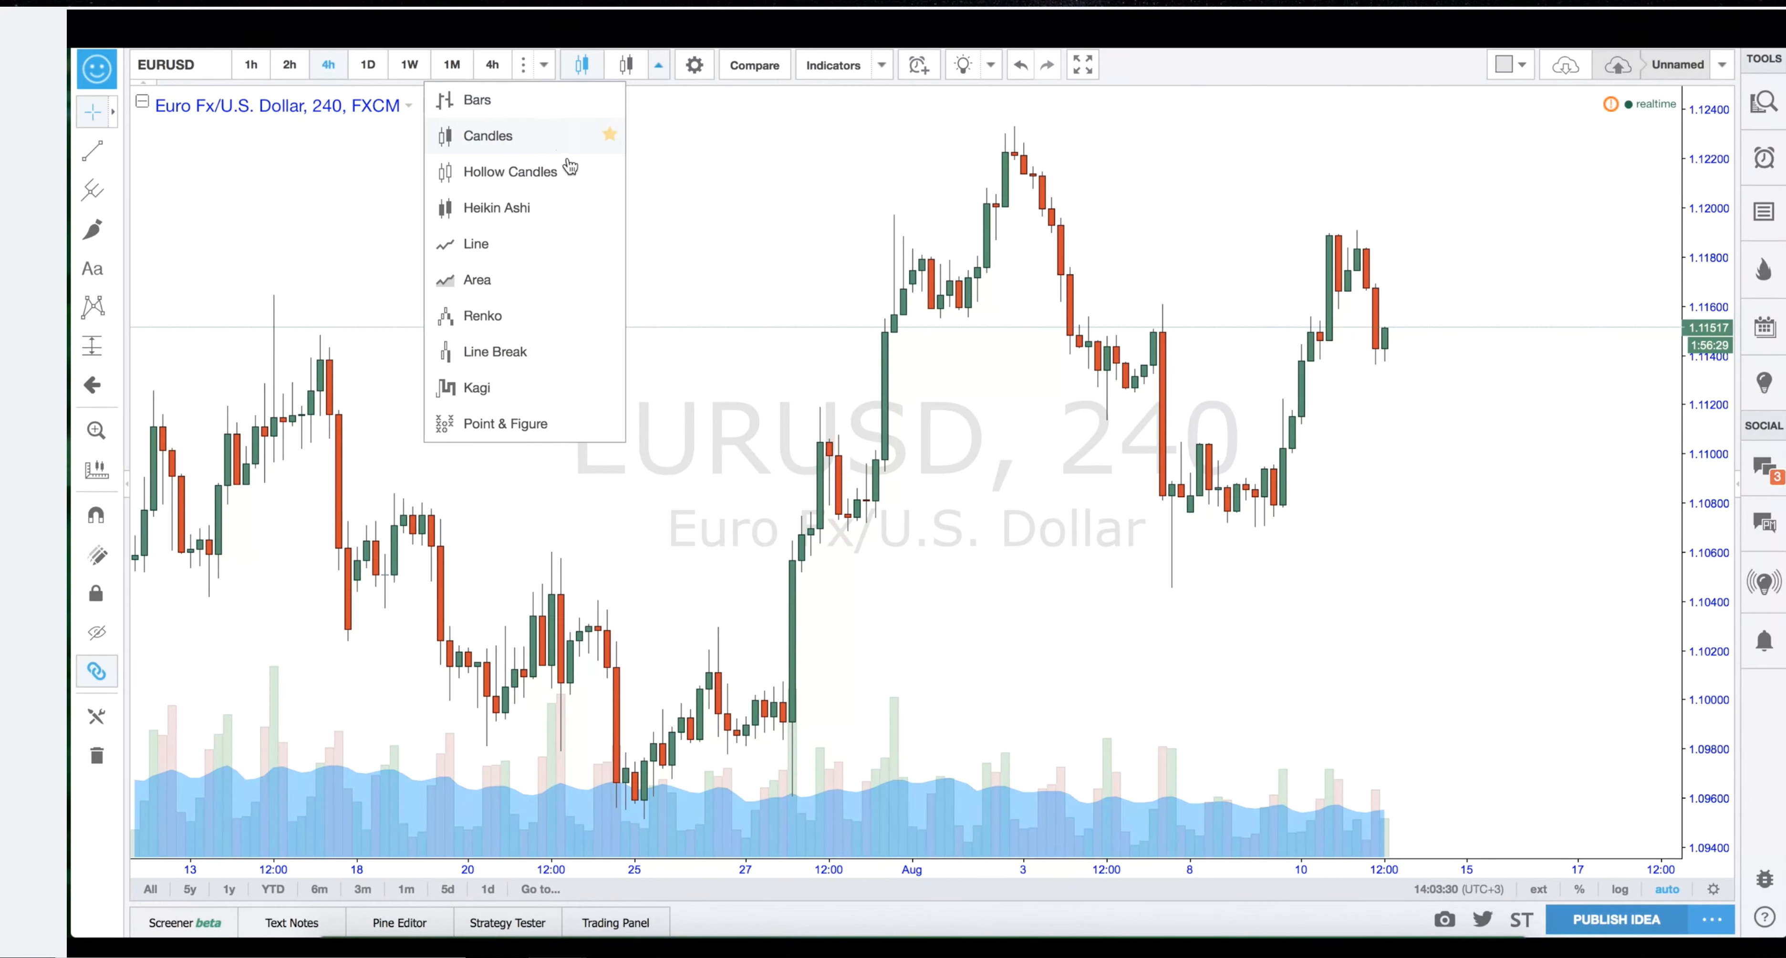
pyautogui.click(610, 243)
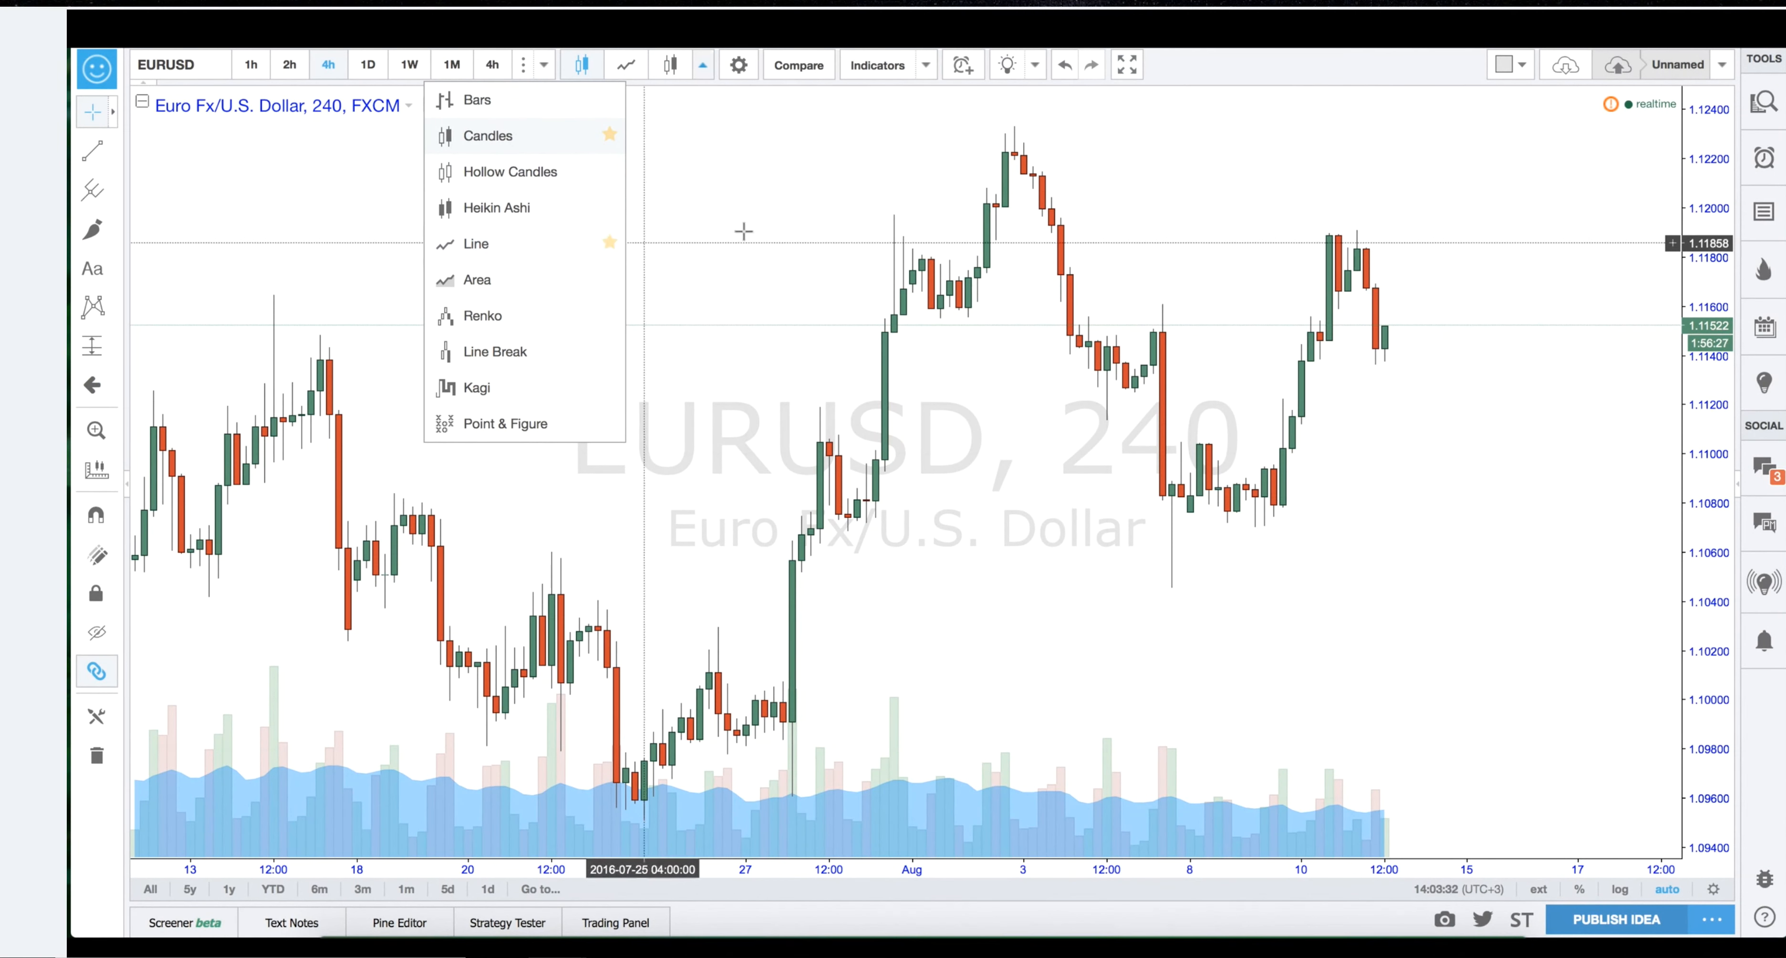
pyautogui.click(742, 231)
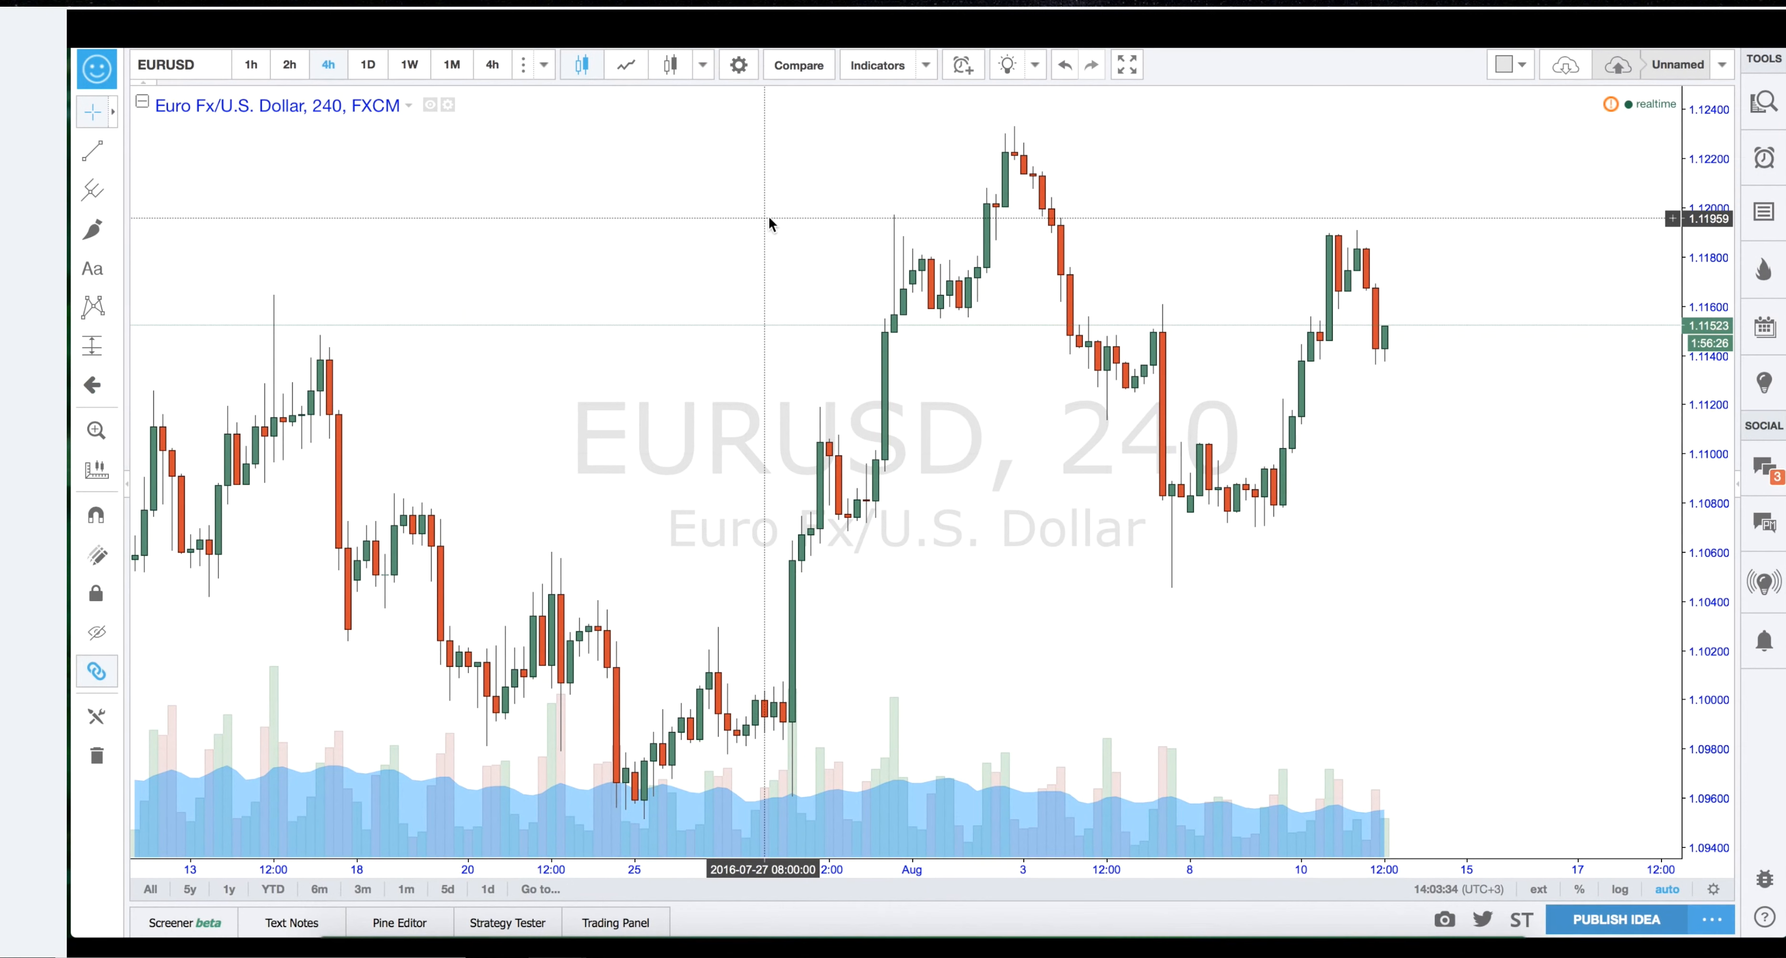
pyautogui.click(700, 66)
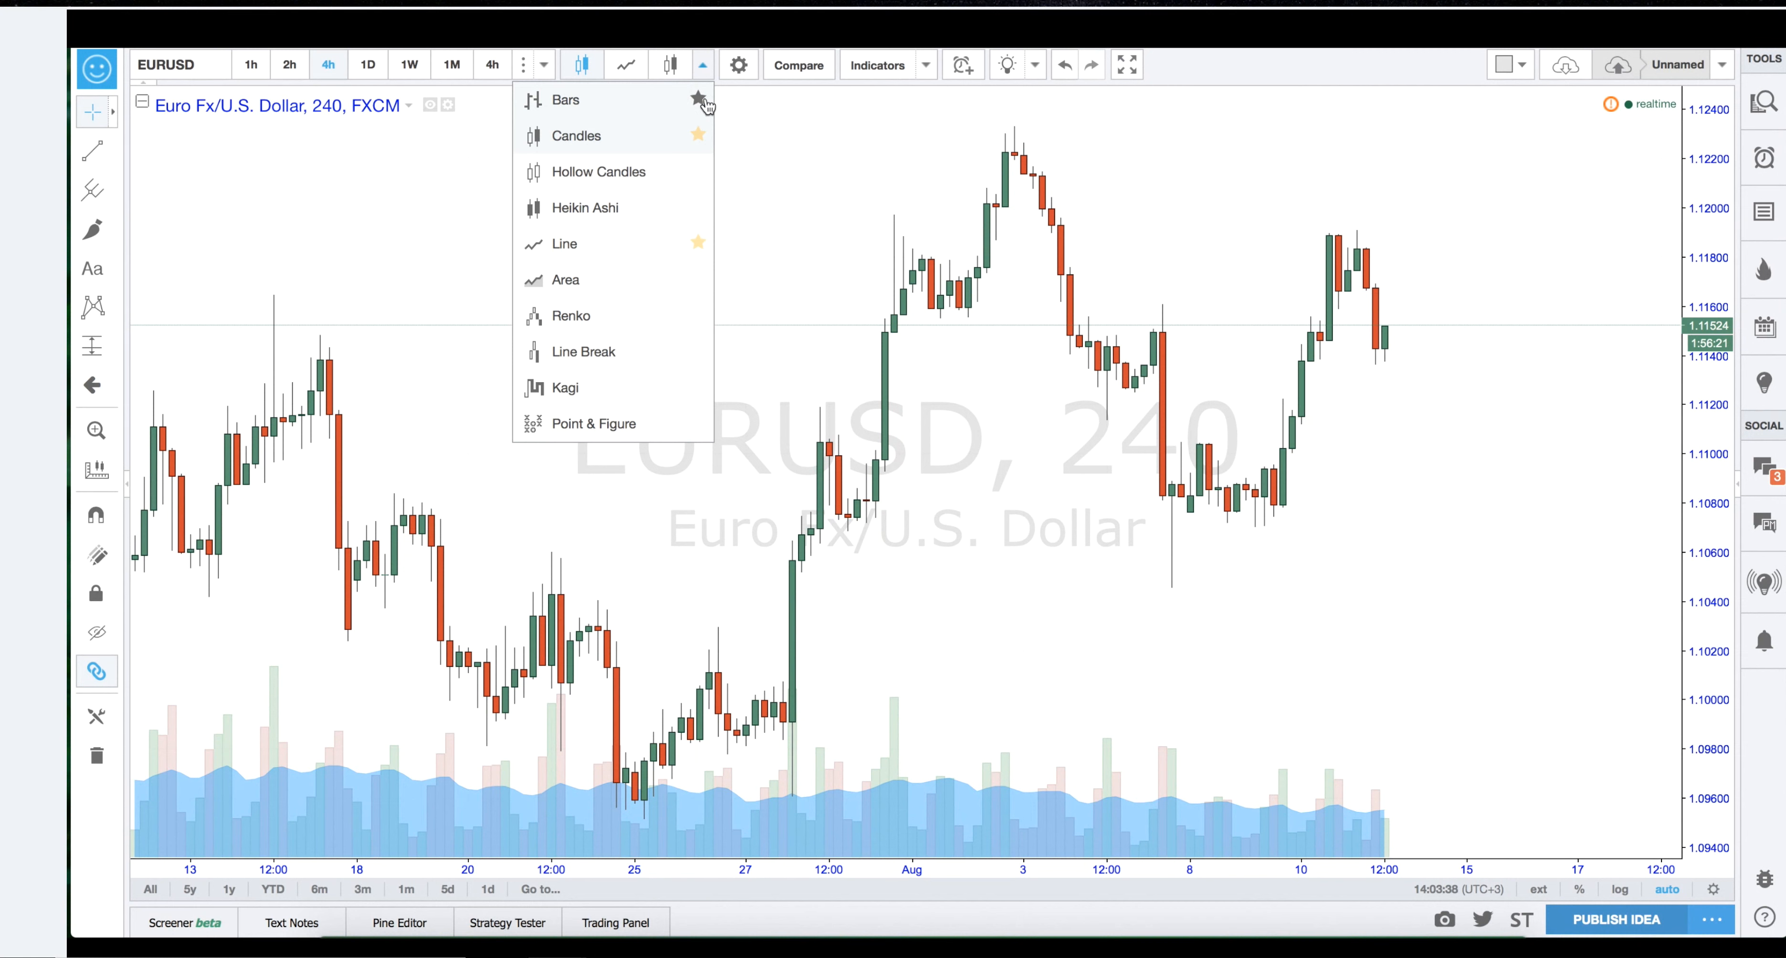
pyautogui.click(809, 159)
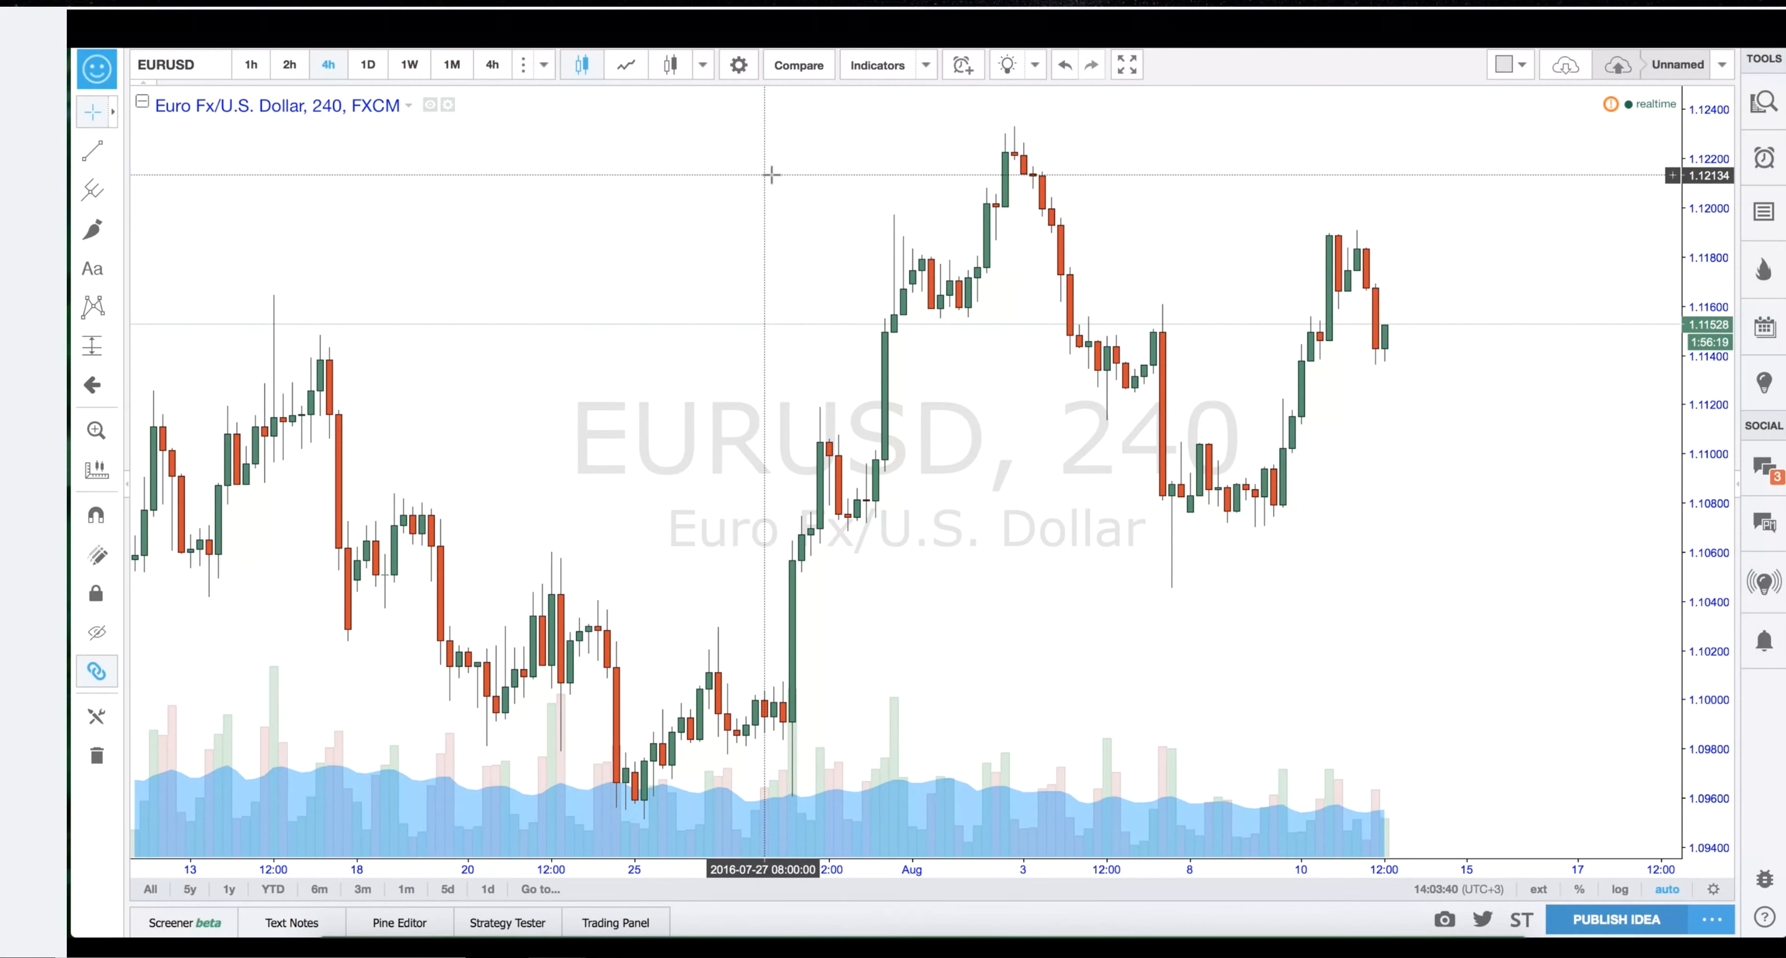
# Open the EURUSD chart's properties and set both candle wick colours to black.
pyautogui.moveTo(768, 232); pyautogui.dragTo(812, 242)
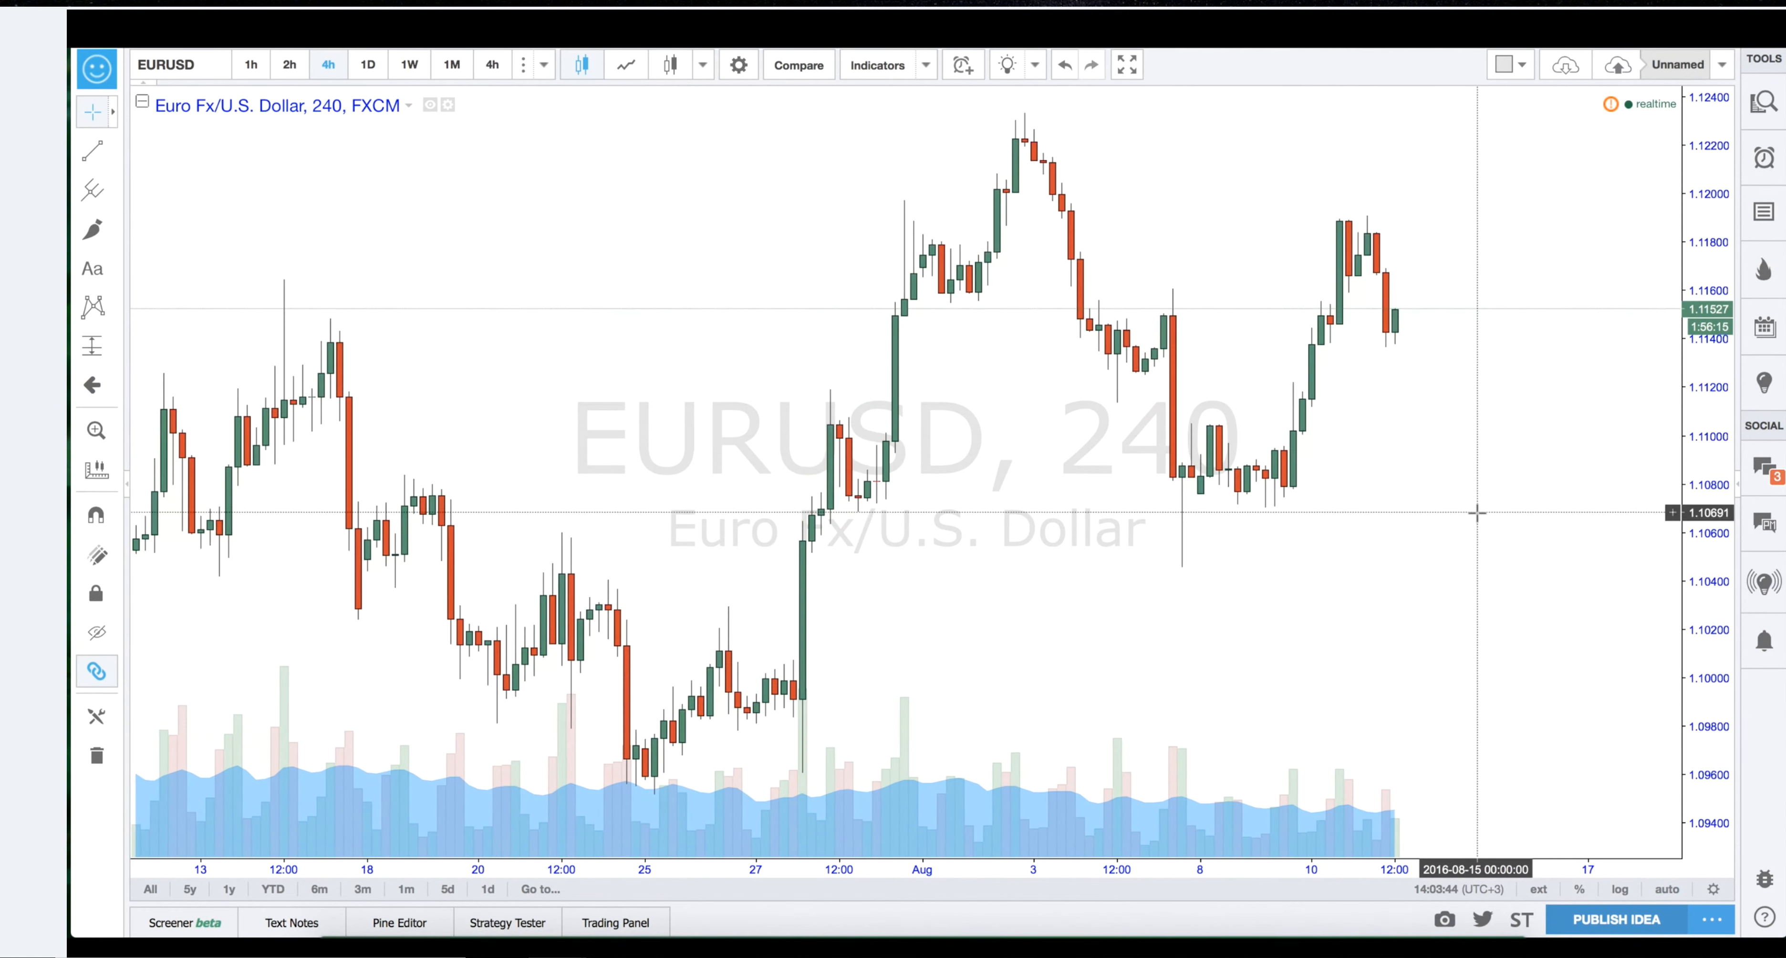
pyautogui.scroll(2, 1477, 512)
pyautogui.scroll(-2, 1477, 512)
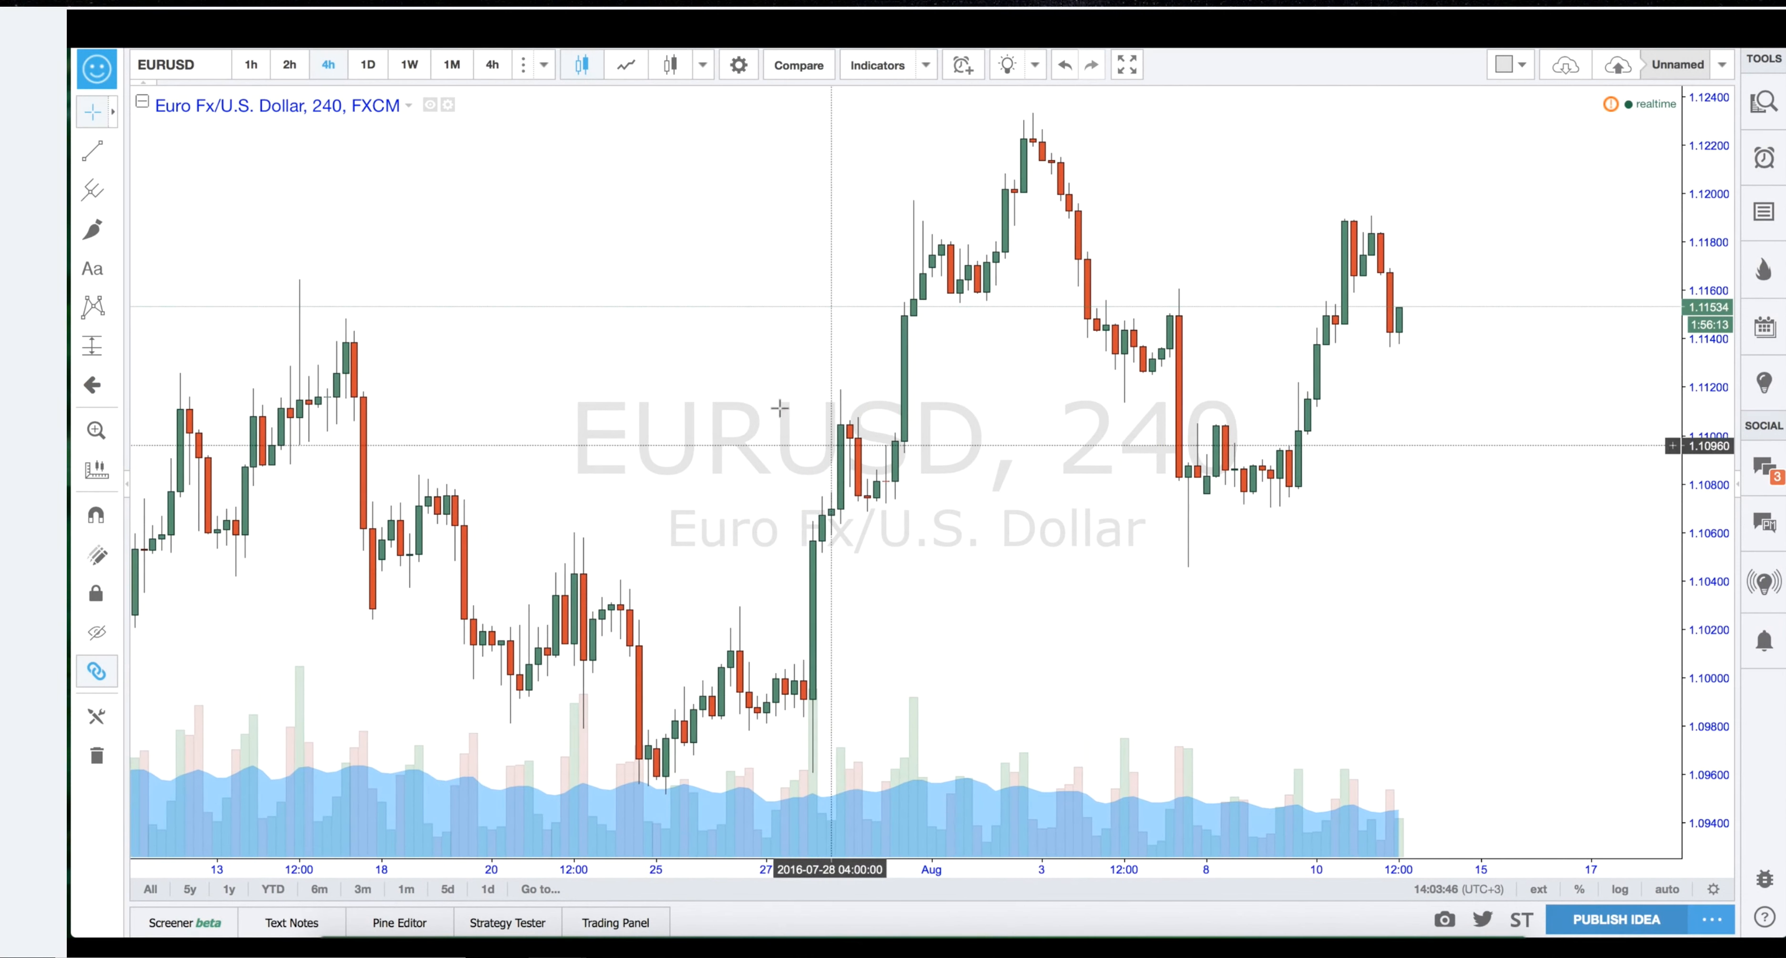
pyautogui.rightClick(648, 232)
pyautogui.rightClick(685, 130)
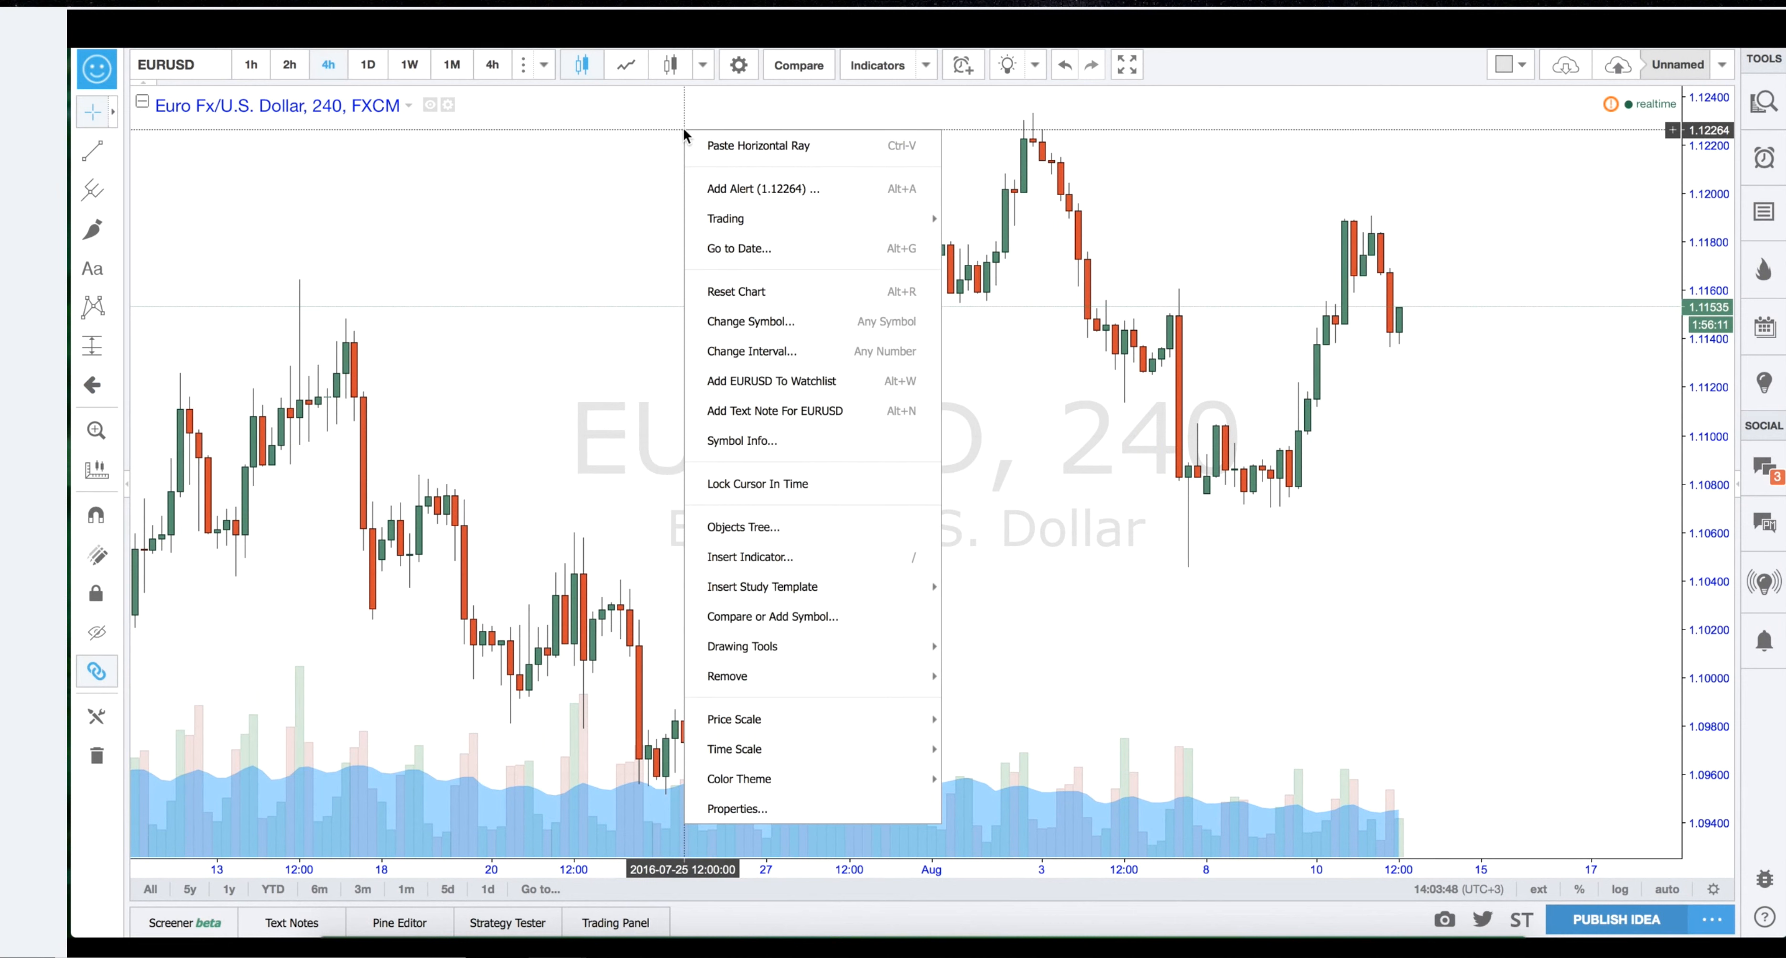
pyautogui.click(765, 810)
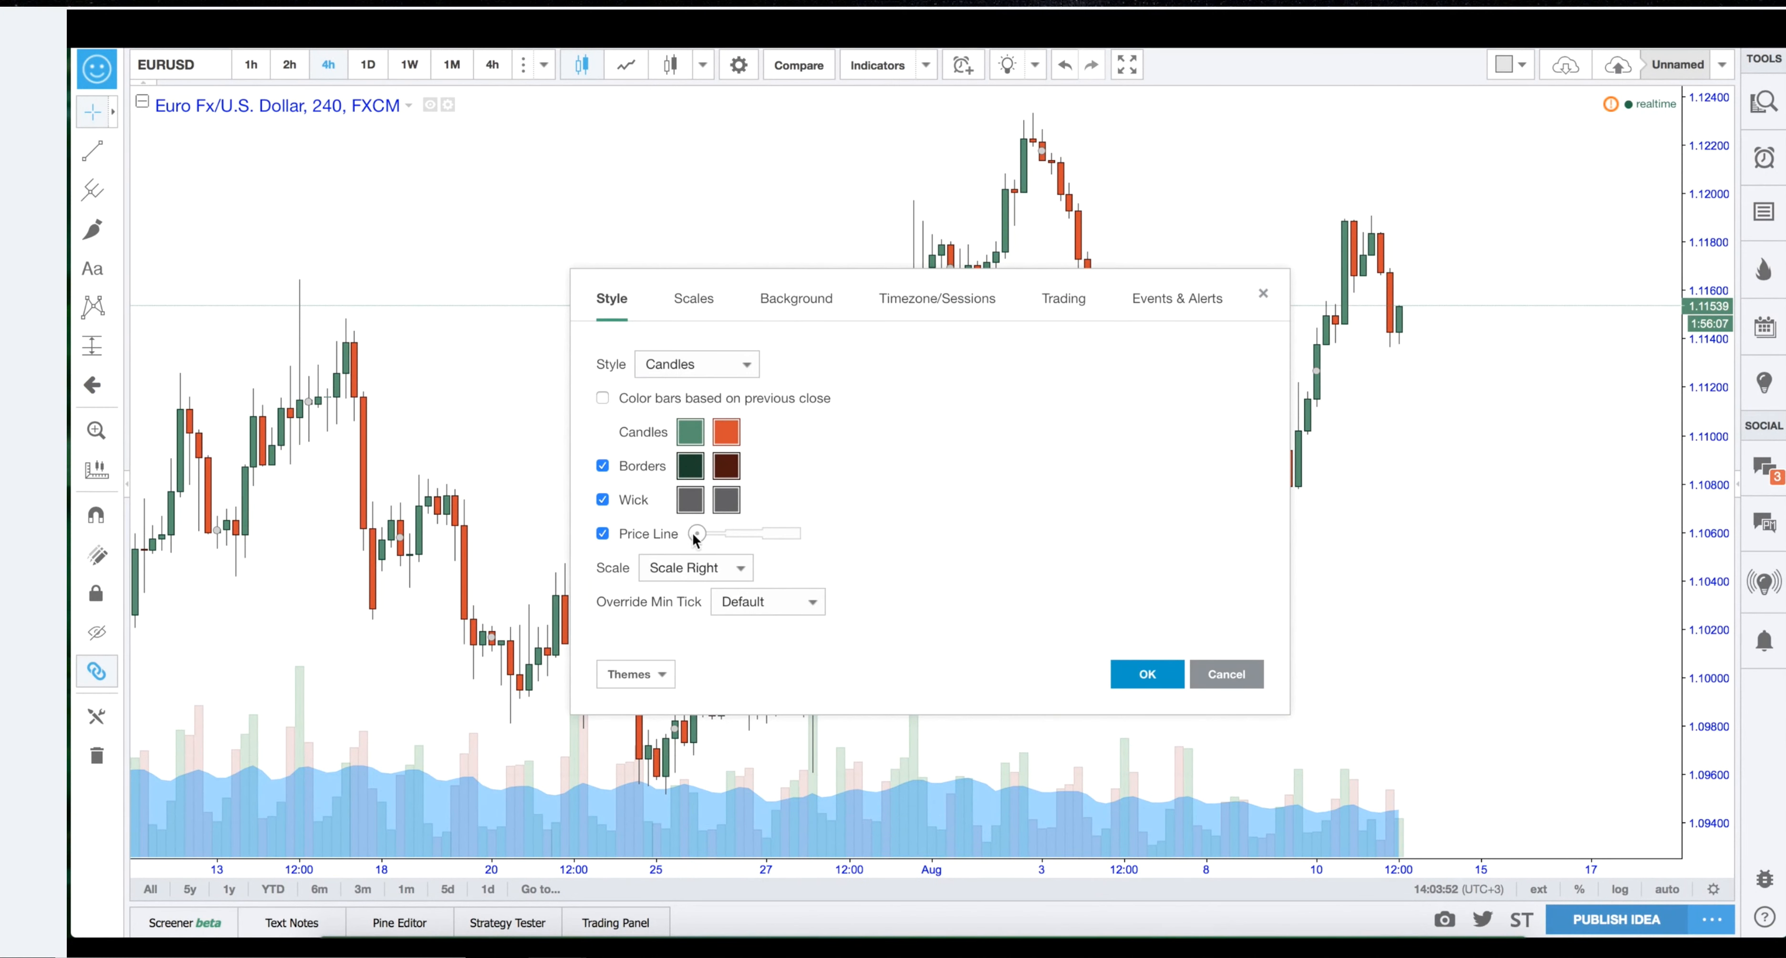
pyautogui.click(691, 500)
pyautogui.click(691, 528)
pyautogui.click(726, 499)
pyautogui.click(726, 530)
# Set both candle border colours to black.
pyautogui.click(690, 466)
pyautogui.click(692, 495)
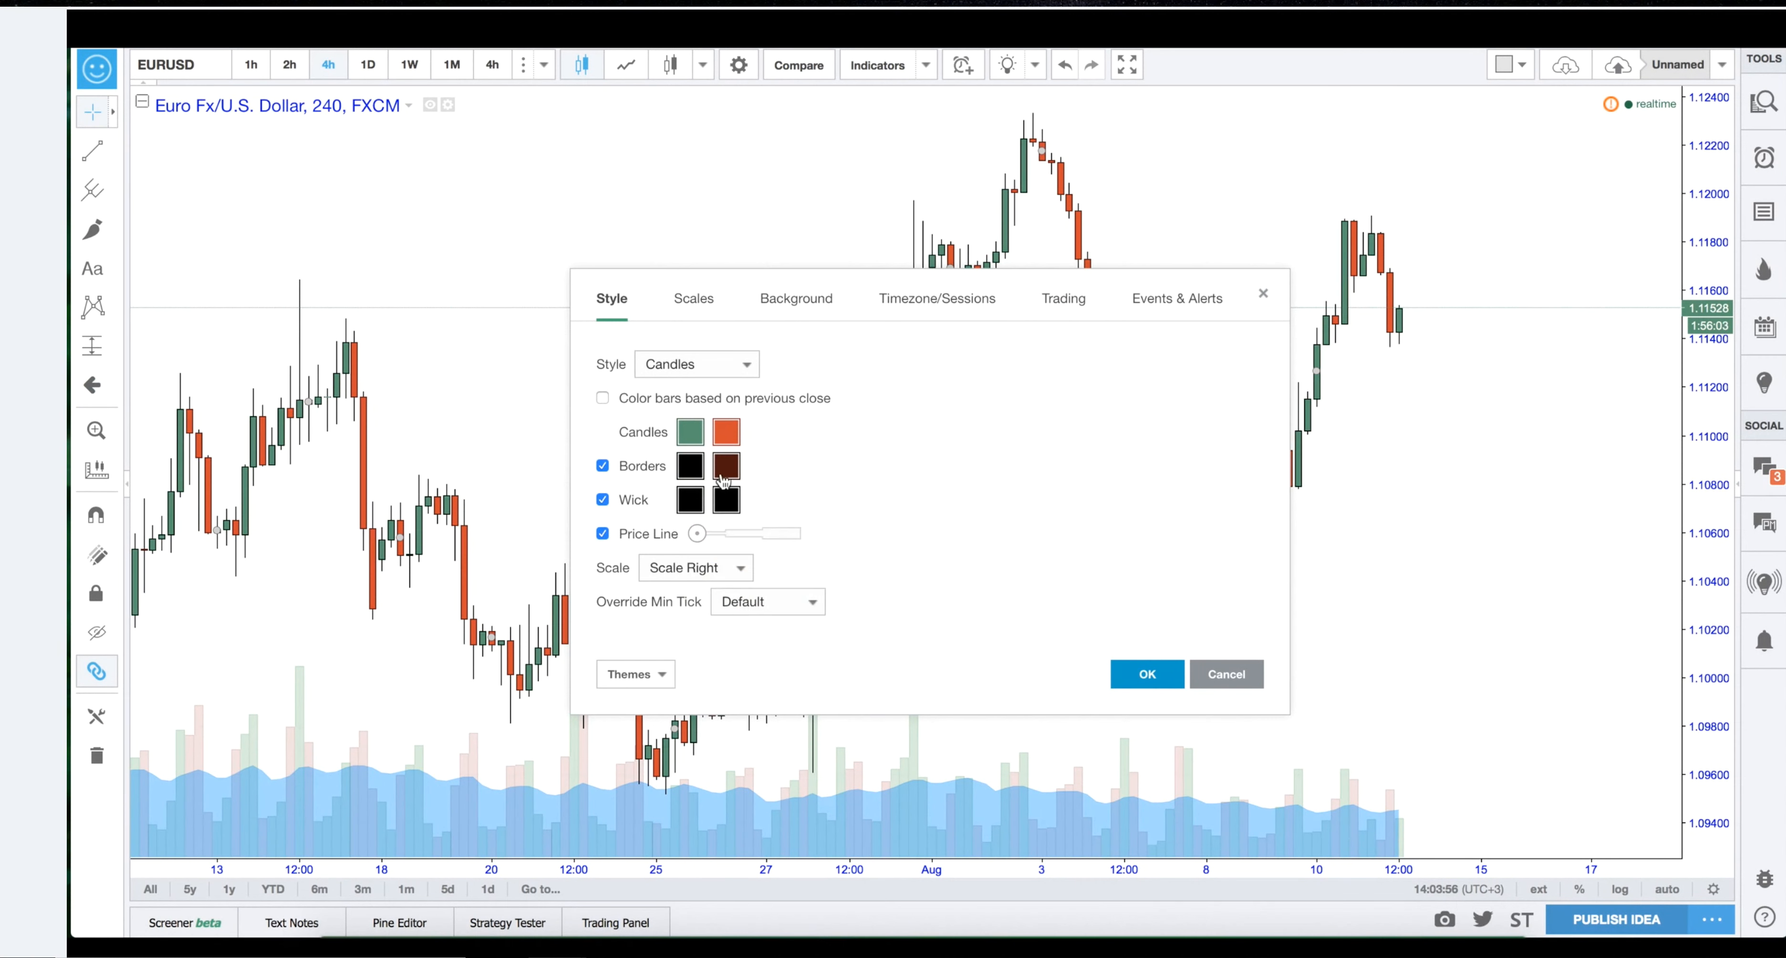
pyautogui.click(721, 475)
pyautogui.click(727, 495)
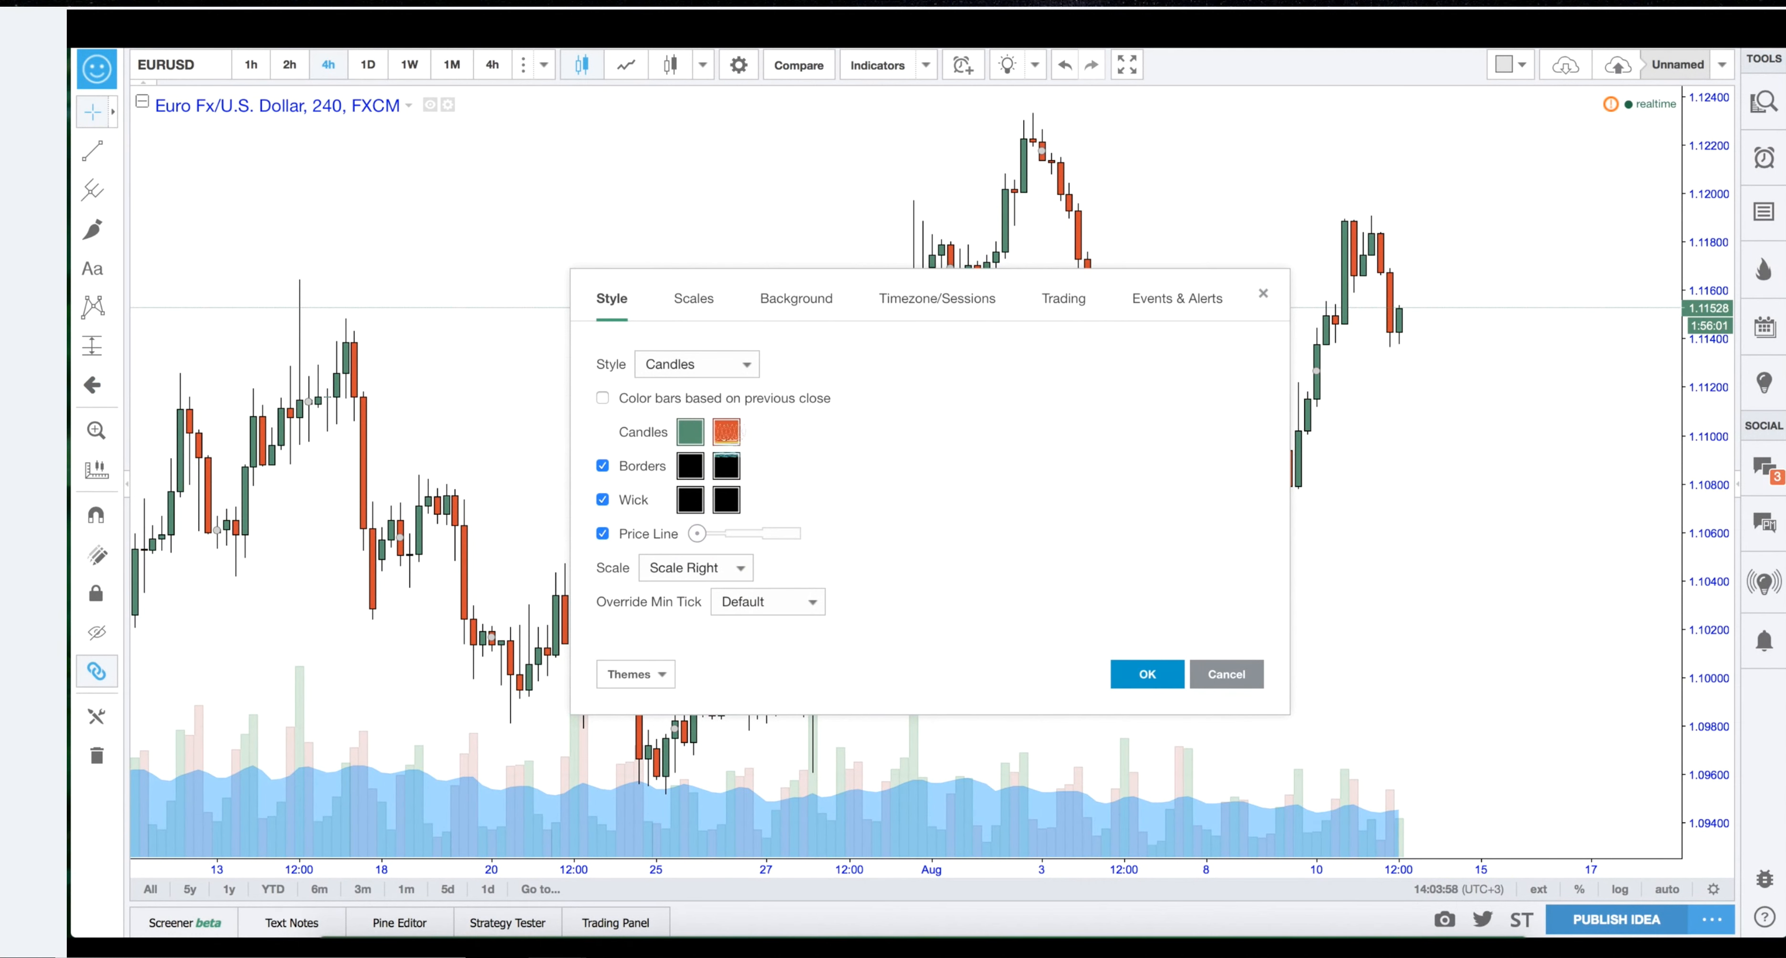
# Try blue for the rising candle bodies, settle on dark green, and view the chart's scale options.
pyautogui.click(683, 436)
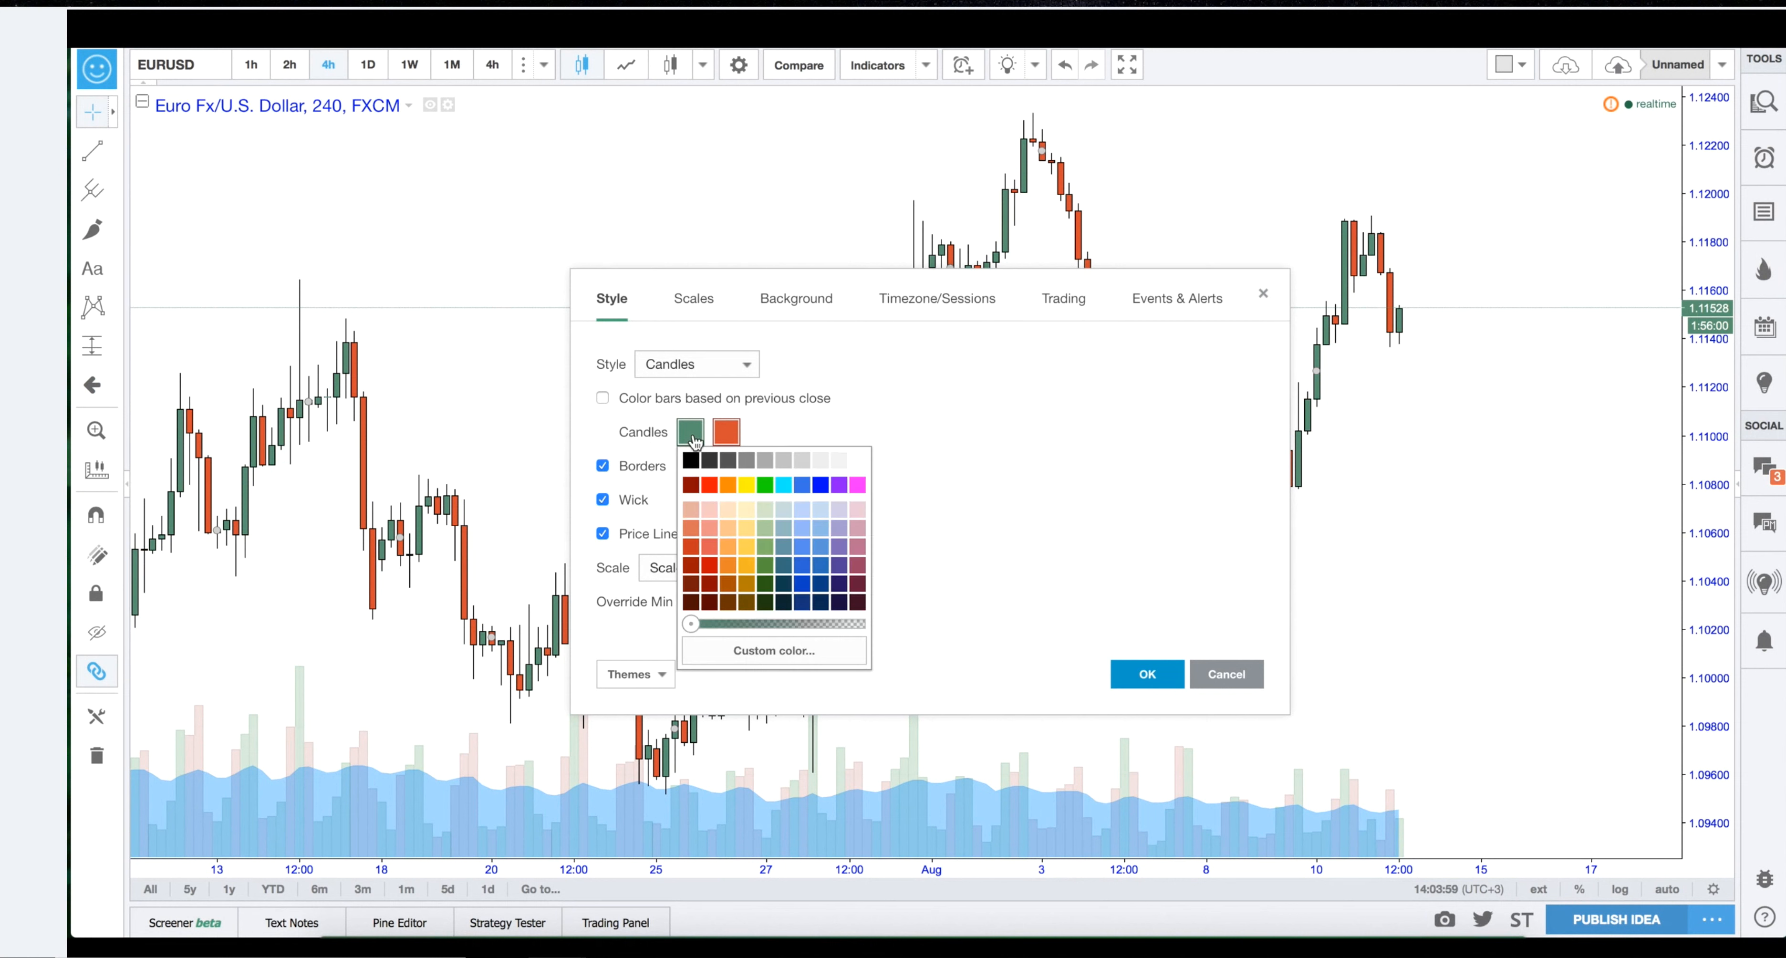
pyautogui.click(825, 494)
pyautogui.click(691, 437)
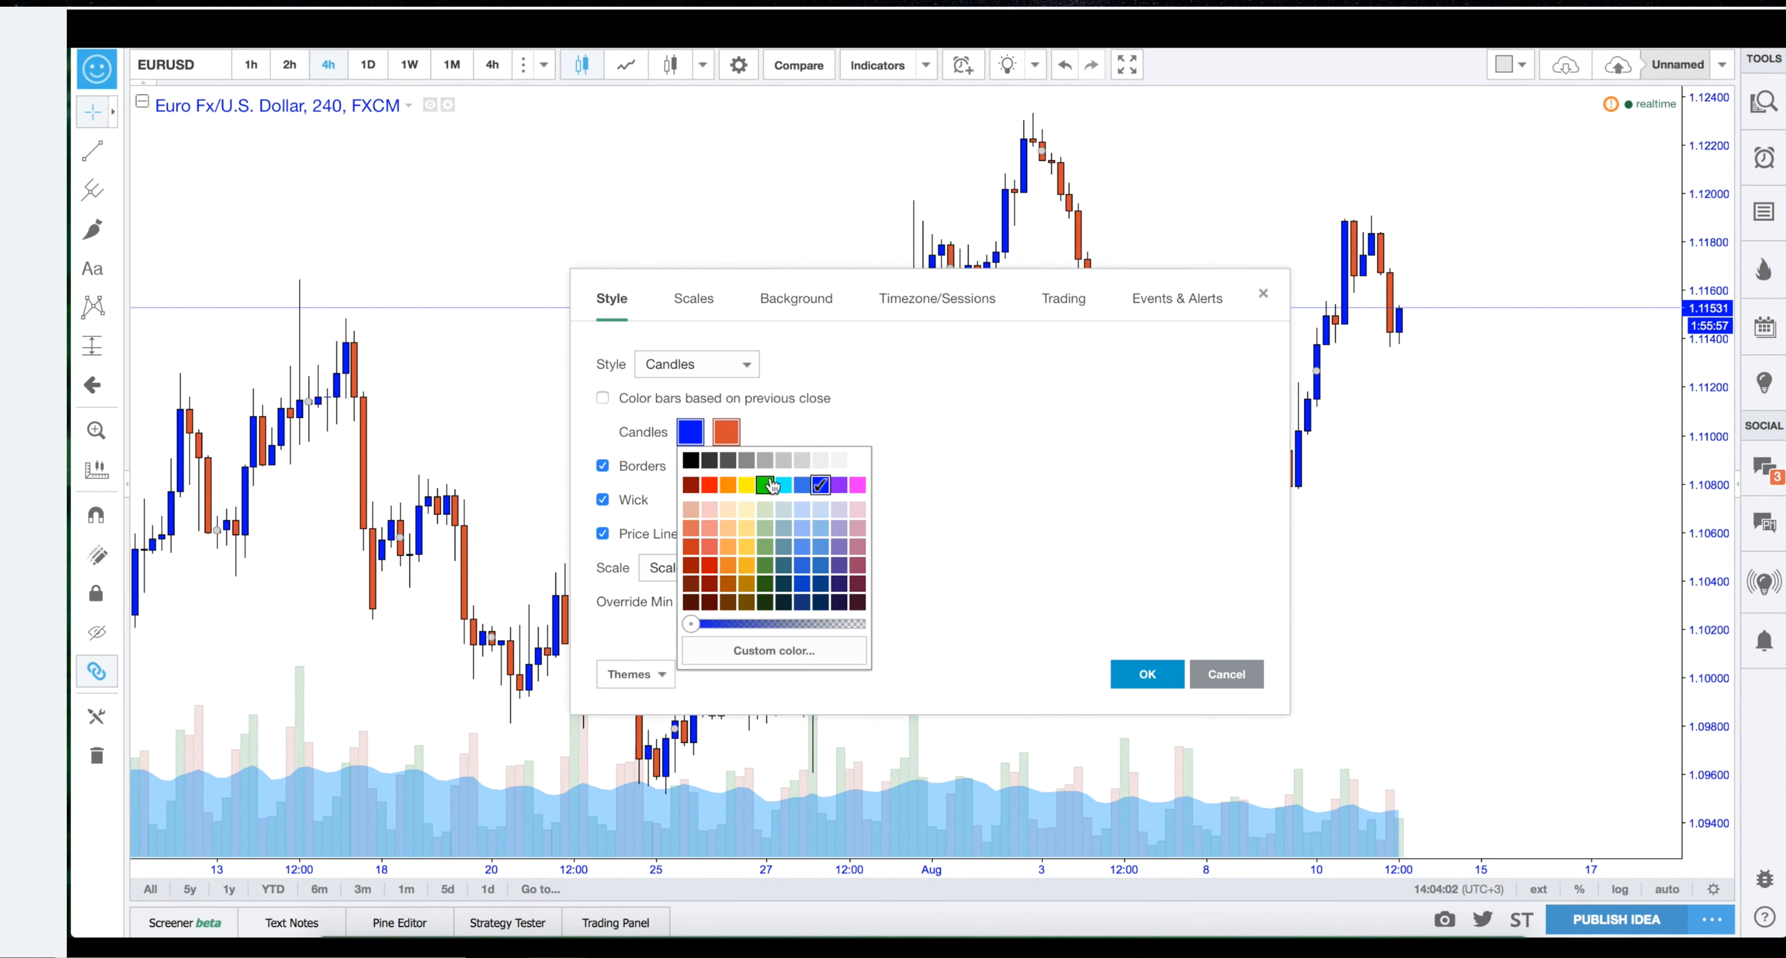
pyautogui.click(766, 567)
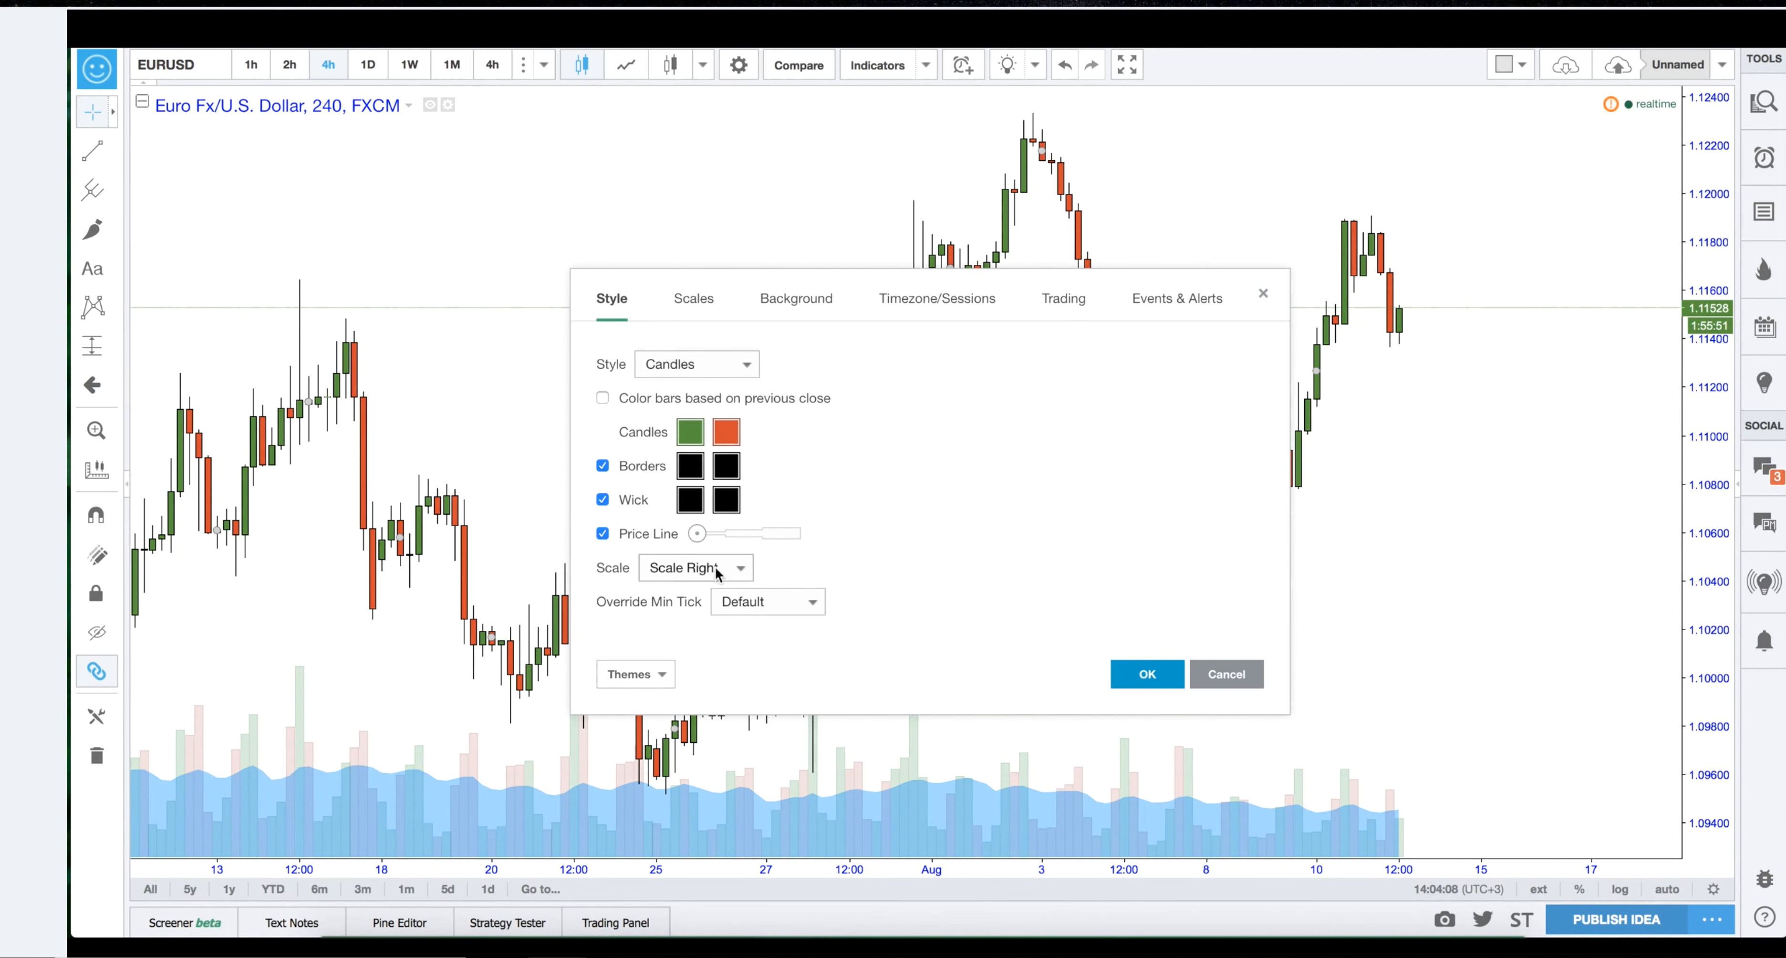
pyautogui.moveTo(703, 532)
pyautogui.mouseDown()
pyautogui.moveTo(833, 530)
pyautogui.moveTo(690, 529)
pyautogui.mouseUp()
pyautogui.click(692, 306)
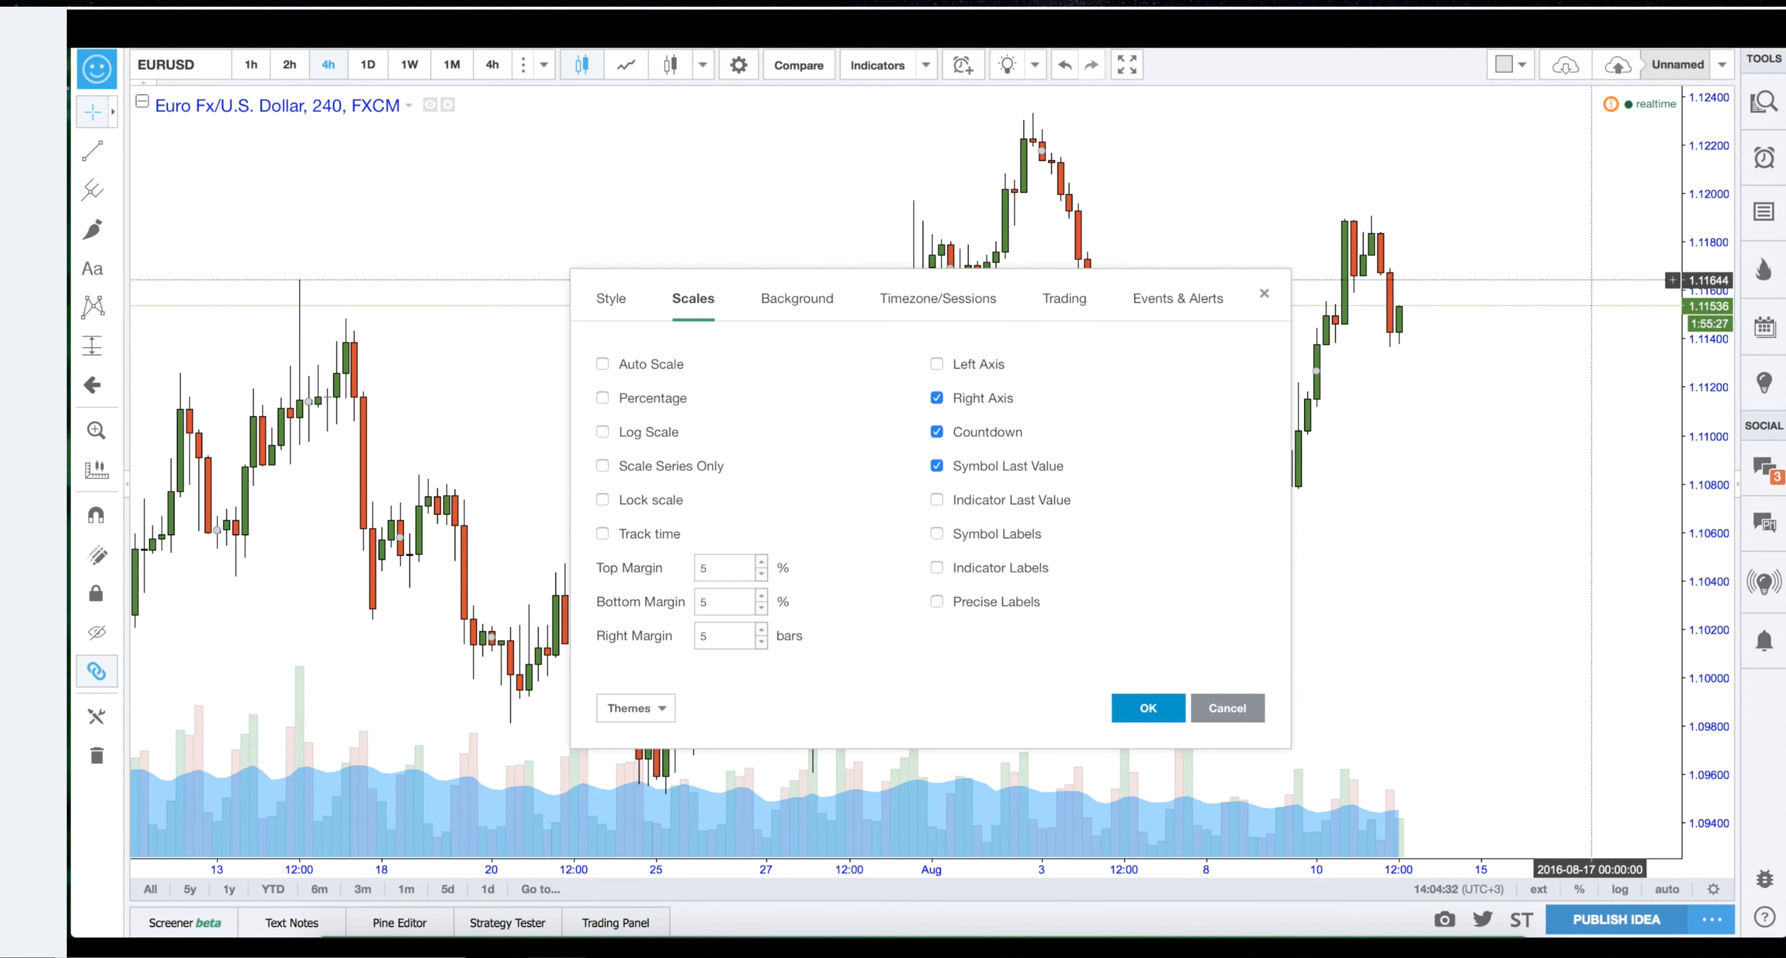
# Draw a horizontal line at 1.11912 on the EURUSD chart, along the latest swing highs.
pyautogui.click(113, 151)
pyautogui.click(199, 240)
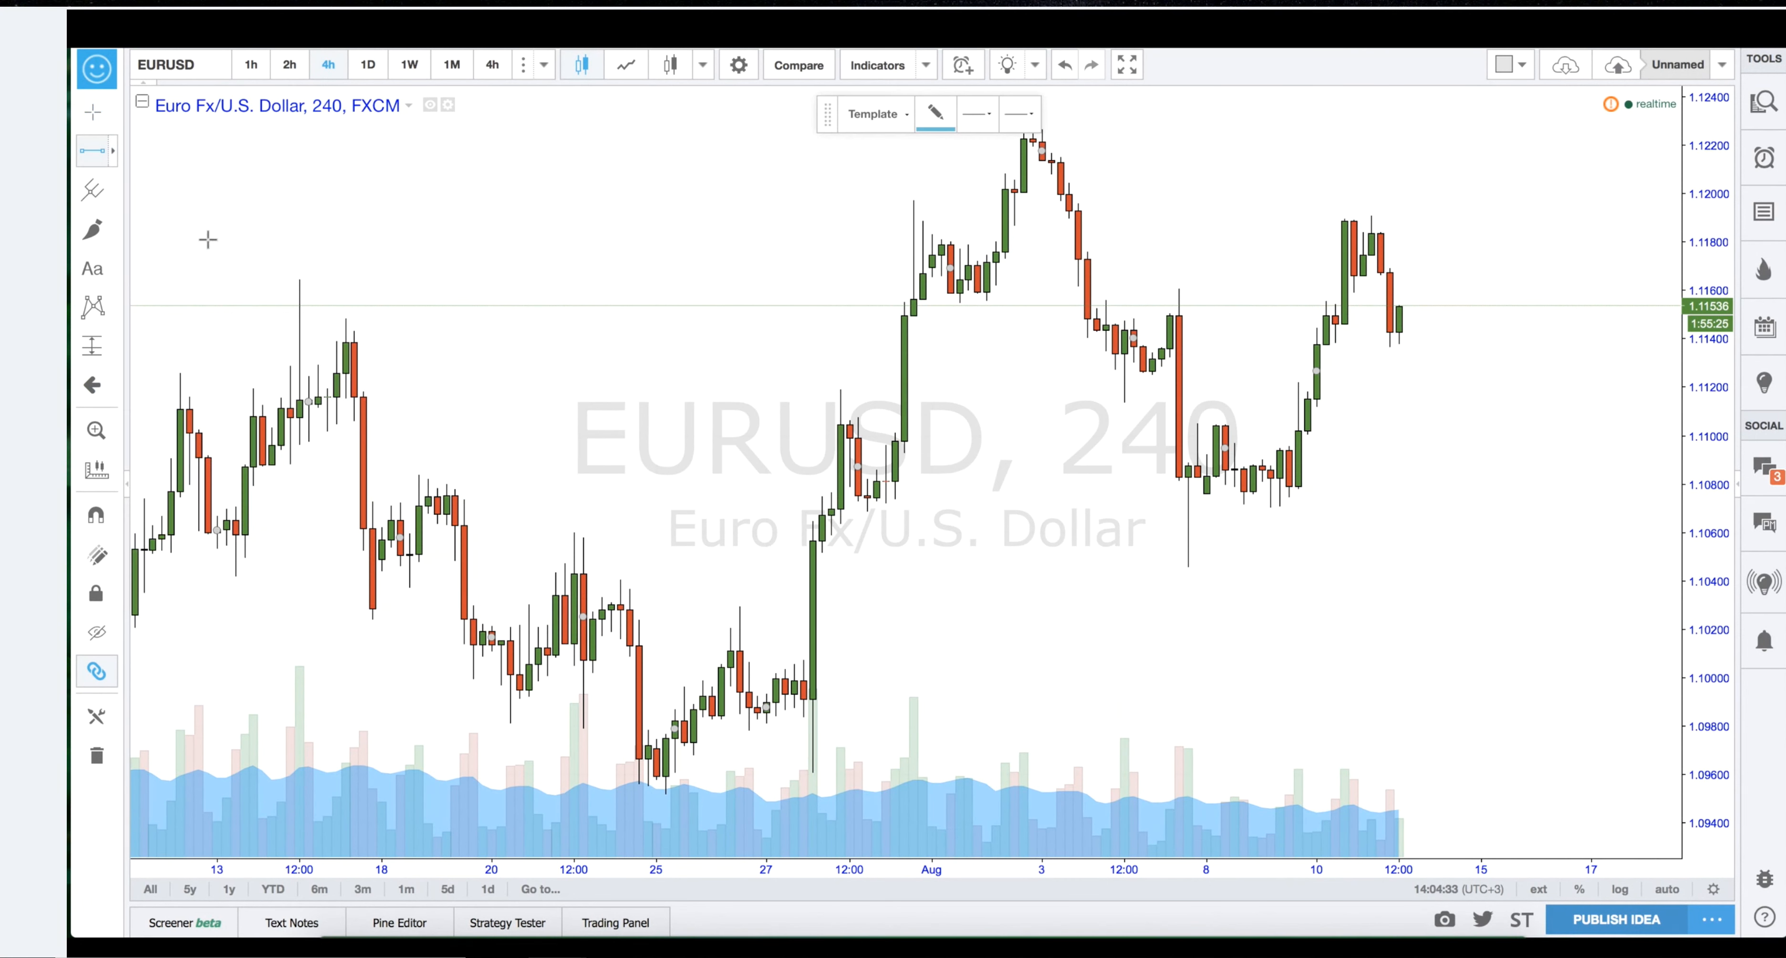
pyautogui.click(1268, 215)
# Set the horizontal line's line colour and text colour to black.
pyautogui.doubleClick(1539, 217)
pyautogui.click(782, 336)
pyautogui.click(780, 352)
pyautogui.click(783, 439)
pyautogui.click(782, 459)
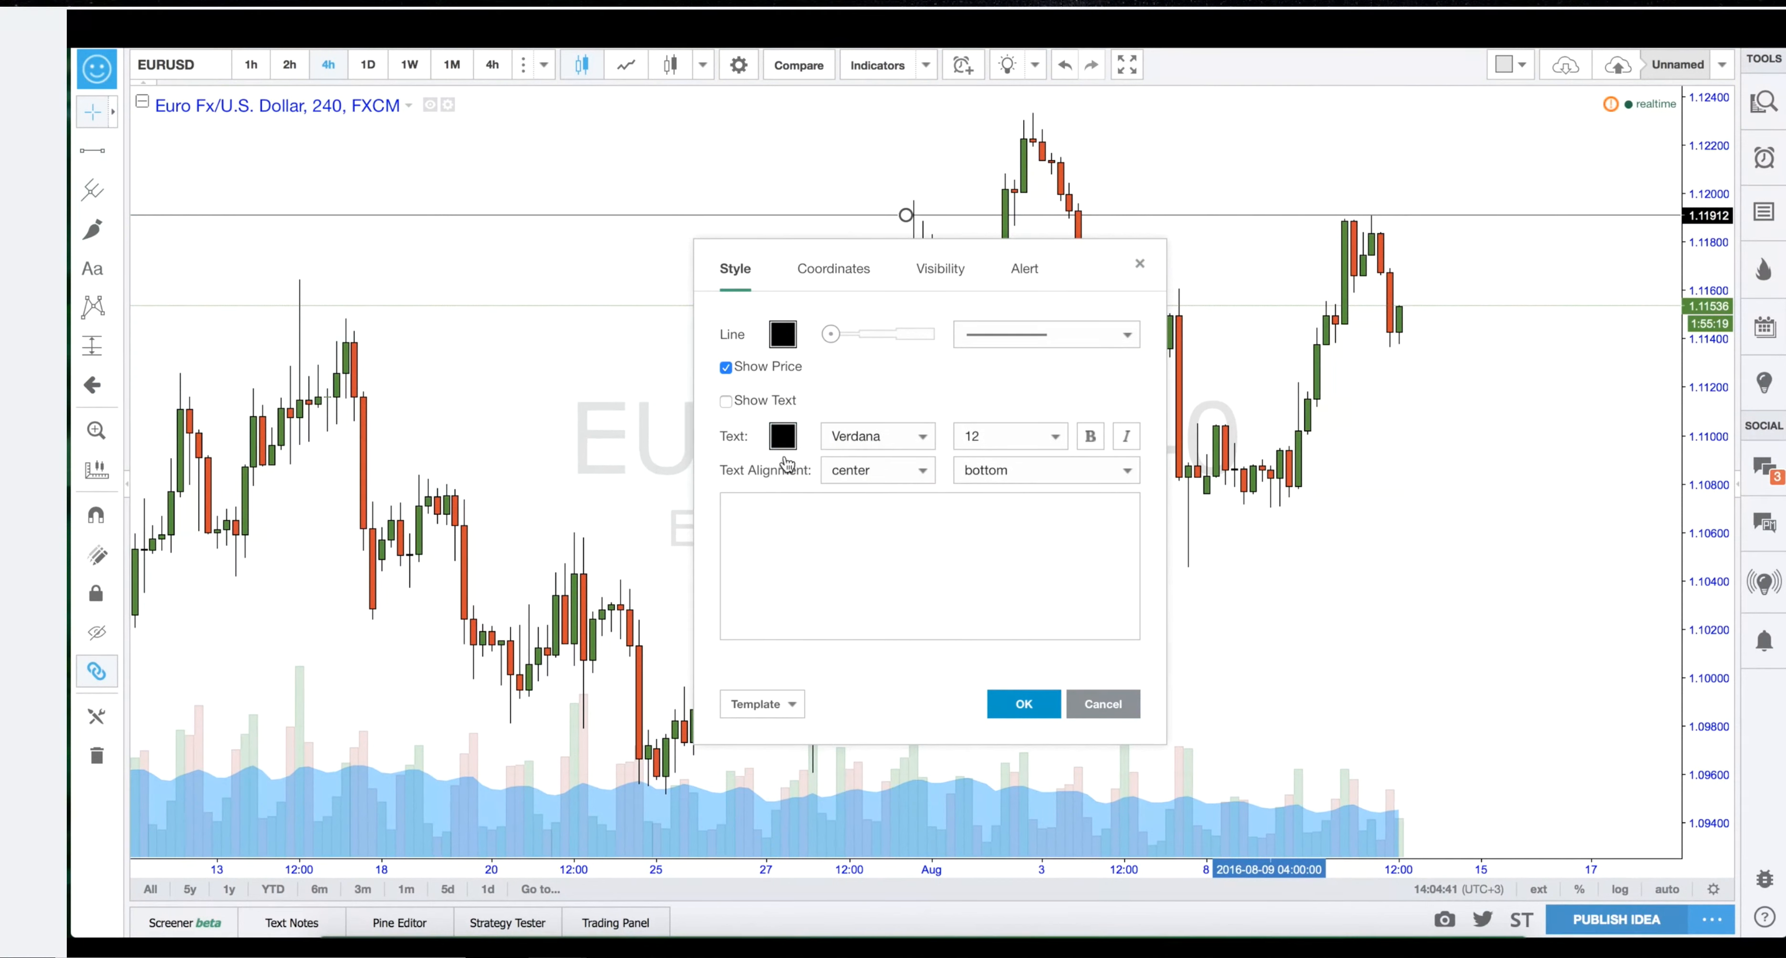
pyautogui.click(1017, 699)
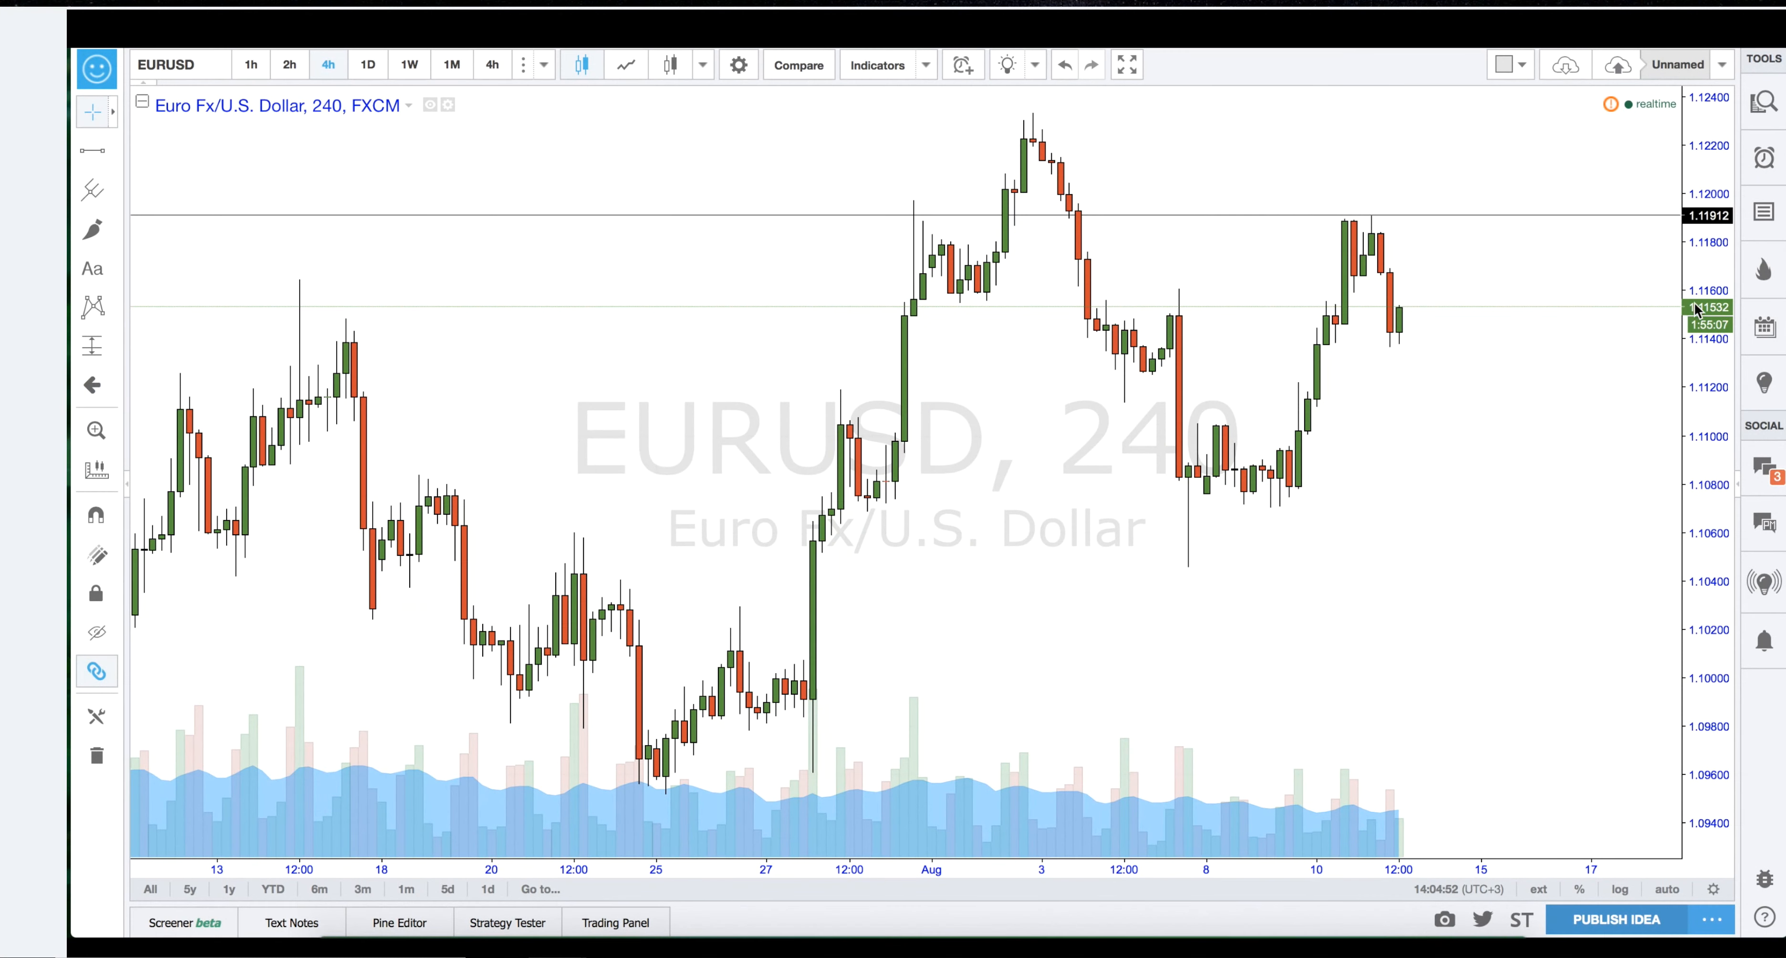
# Reopen the chart's properties and review the scale options before showing the background settings.
pyautogui.rightClick(690, 169)
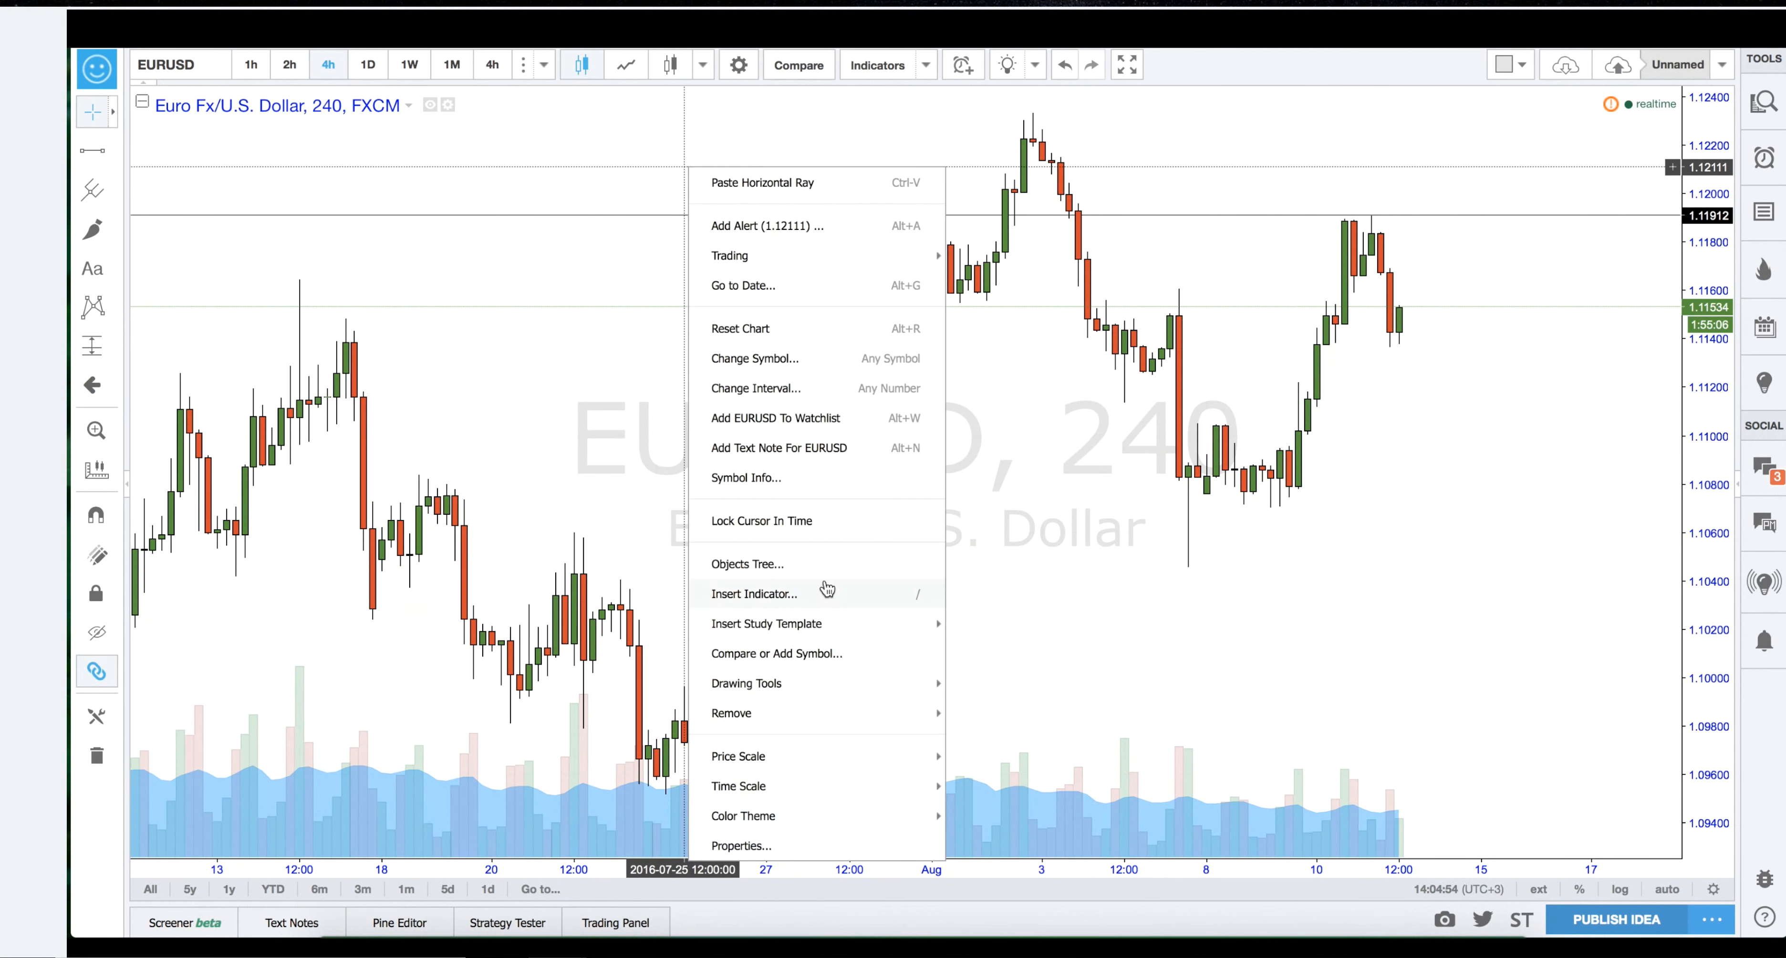
pyautogui.click(747, 846)
pyautogui.click(693, 298)
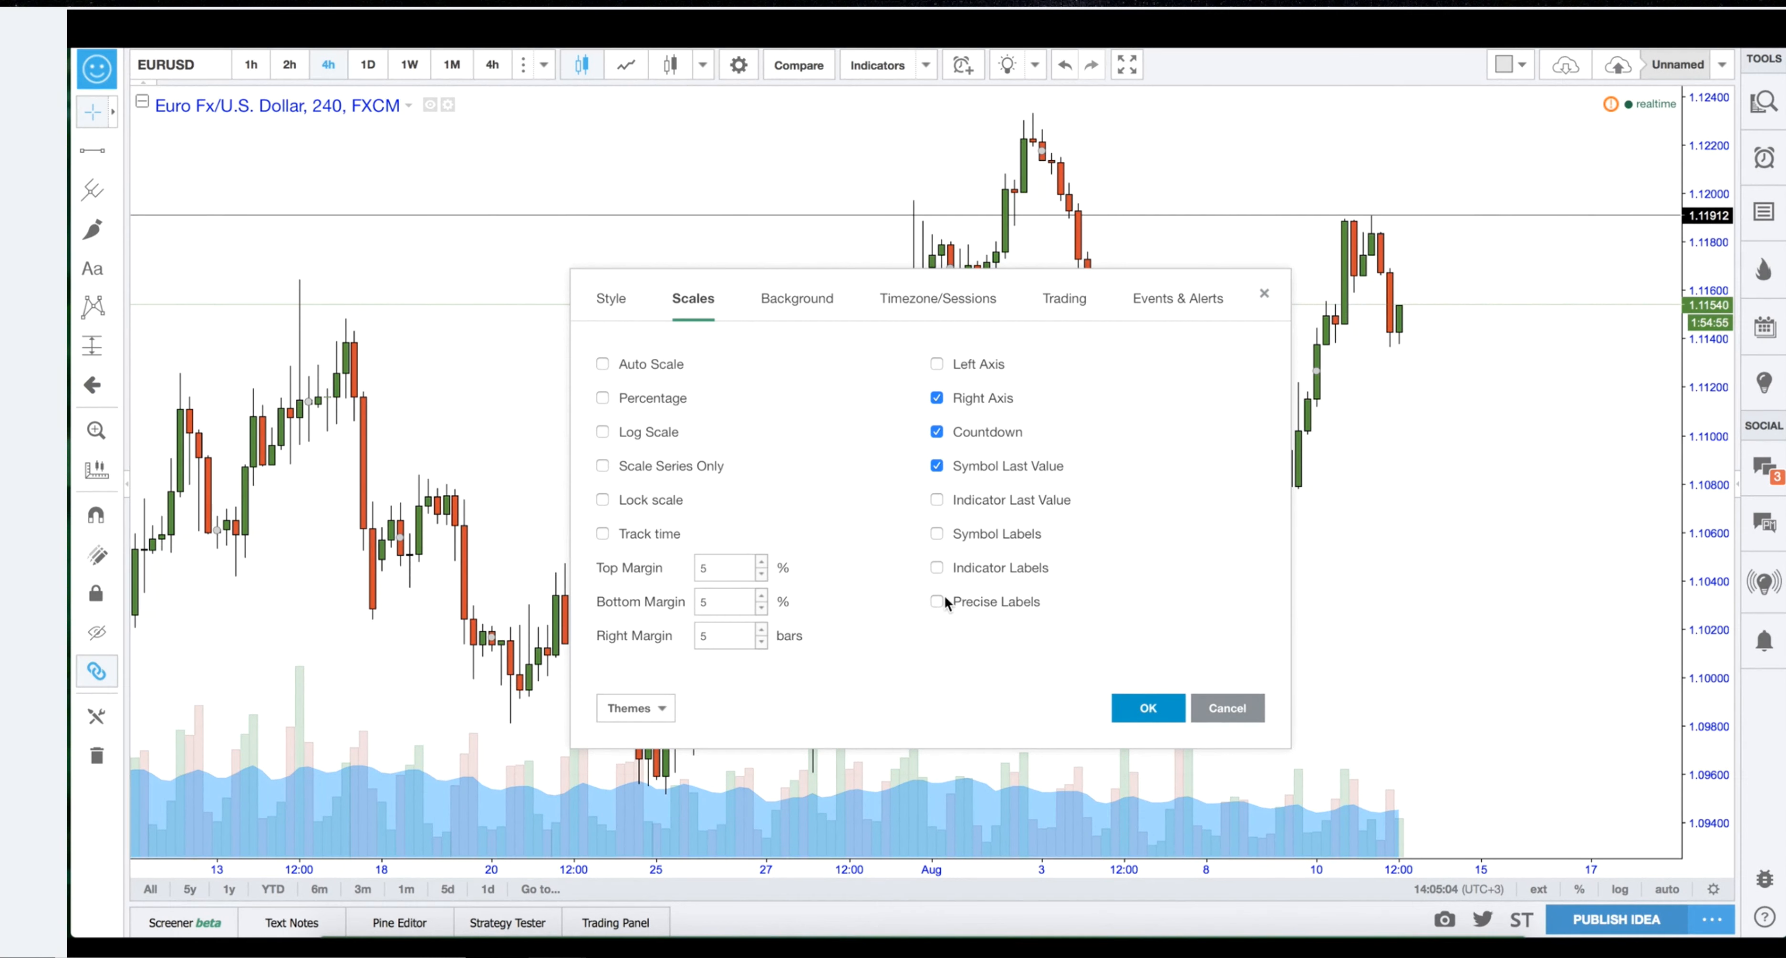
pyautogui.click(805, 303)
# Try light grey and black as the chart background colour and return it to white.
pyautogui.click(720, 367)
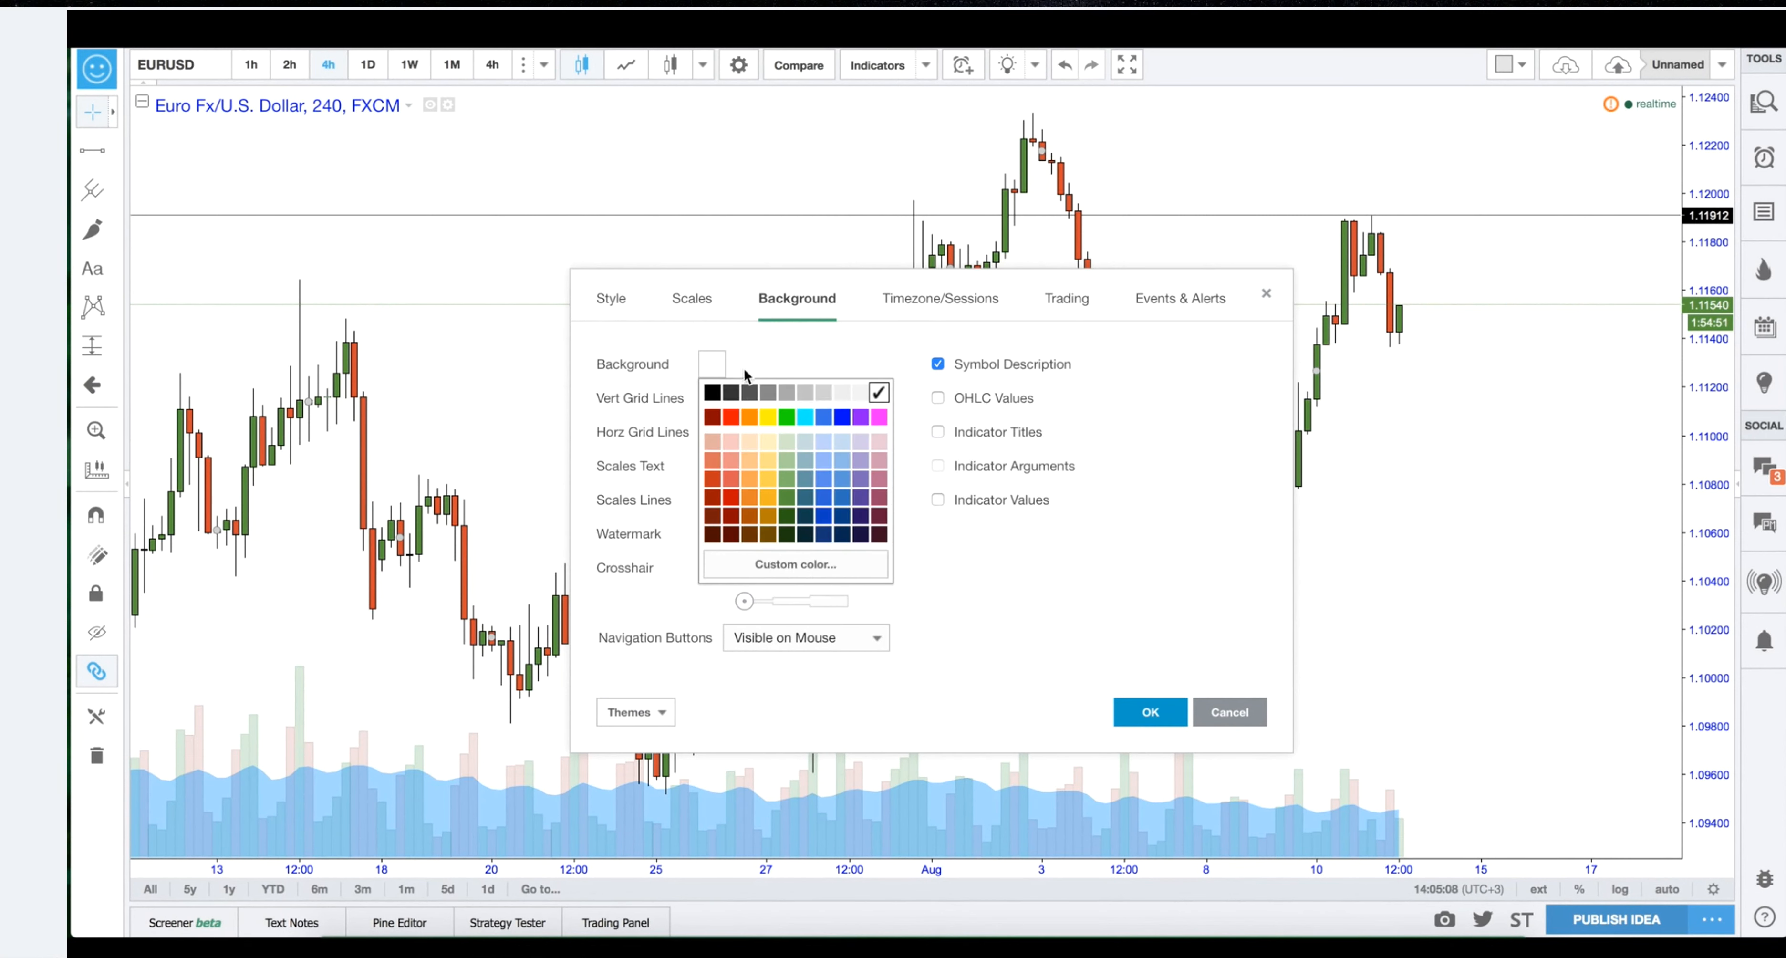
pyautogui.click(857, 398)
pyautogui.click(714, 364)
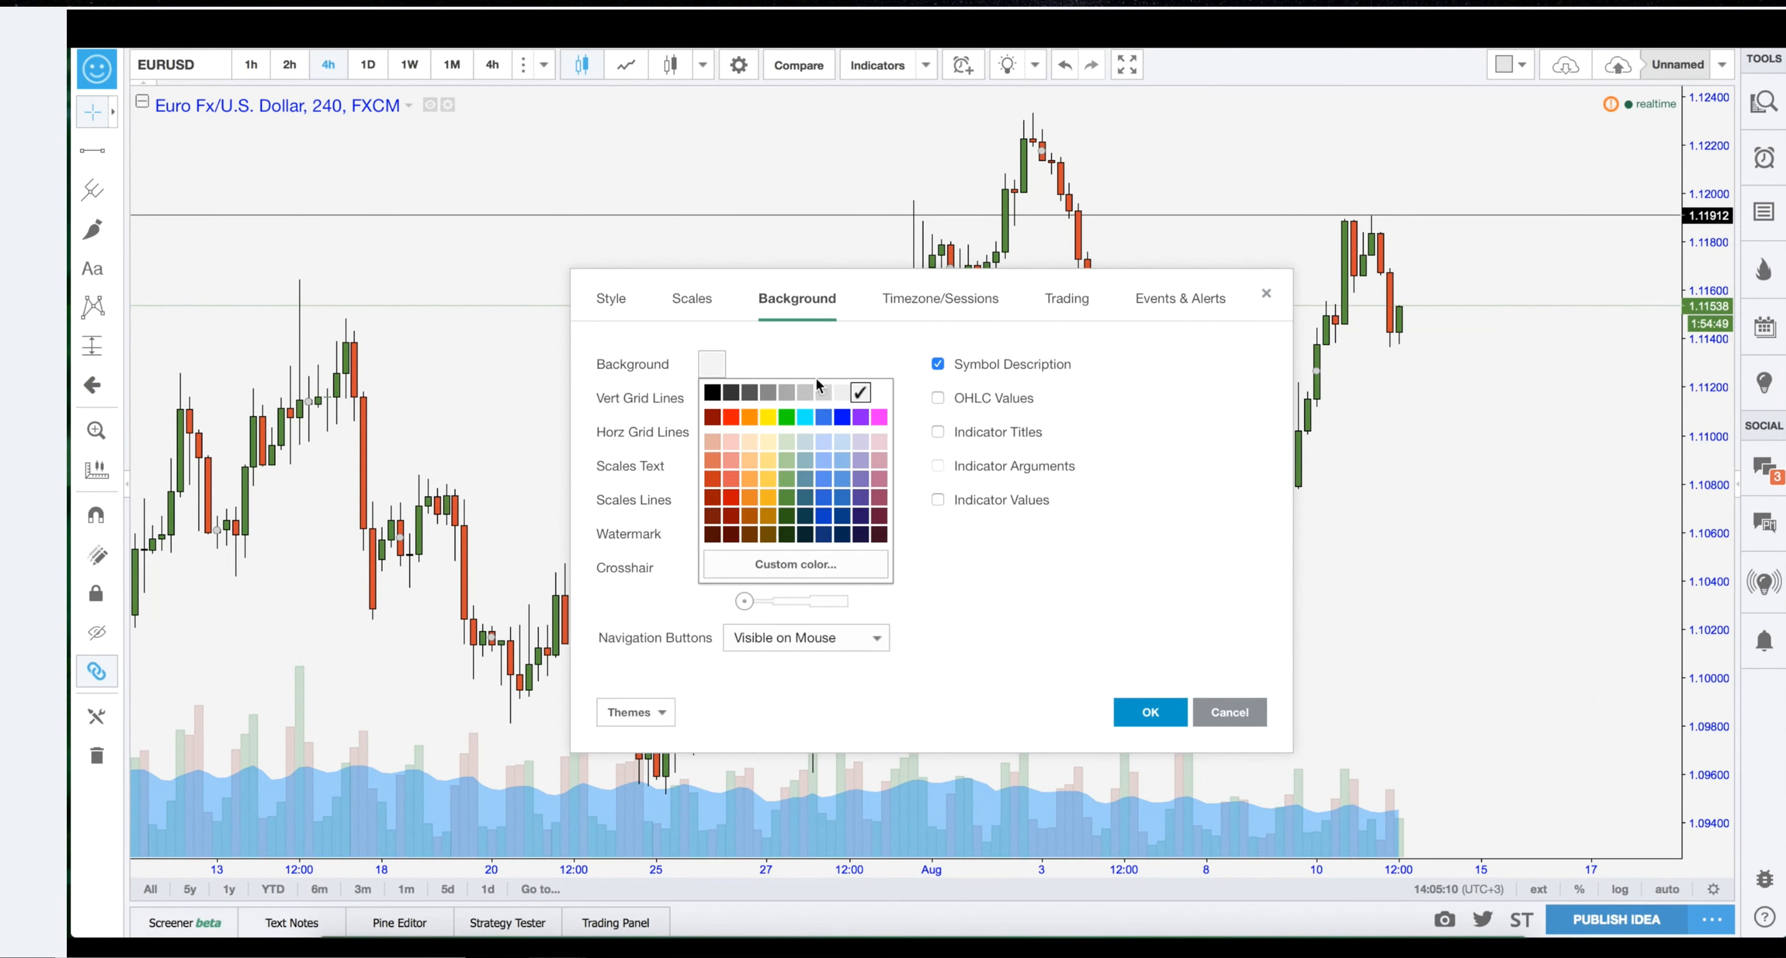
pyautogui.click(854, 392)
pyautogui.click(720, 375)
pyautogui.click(709, 388)
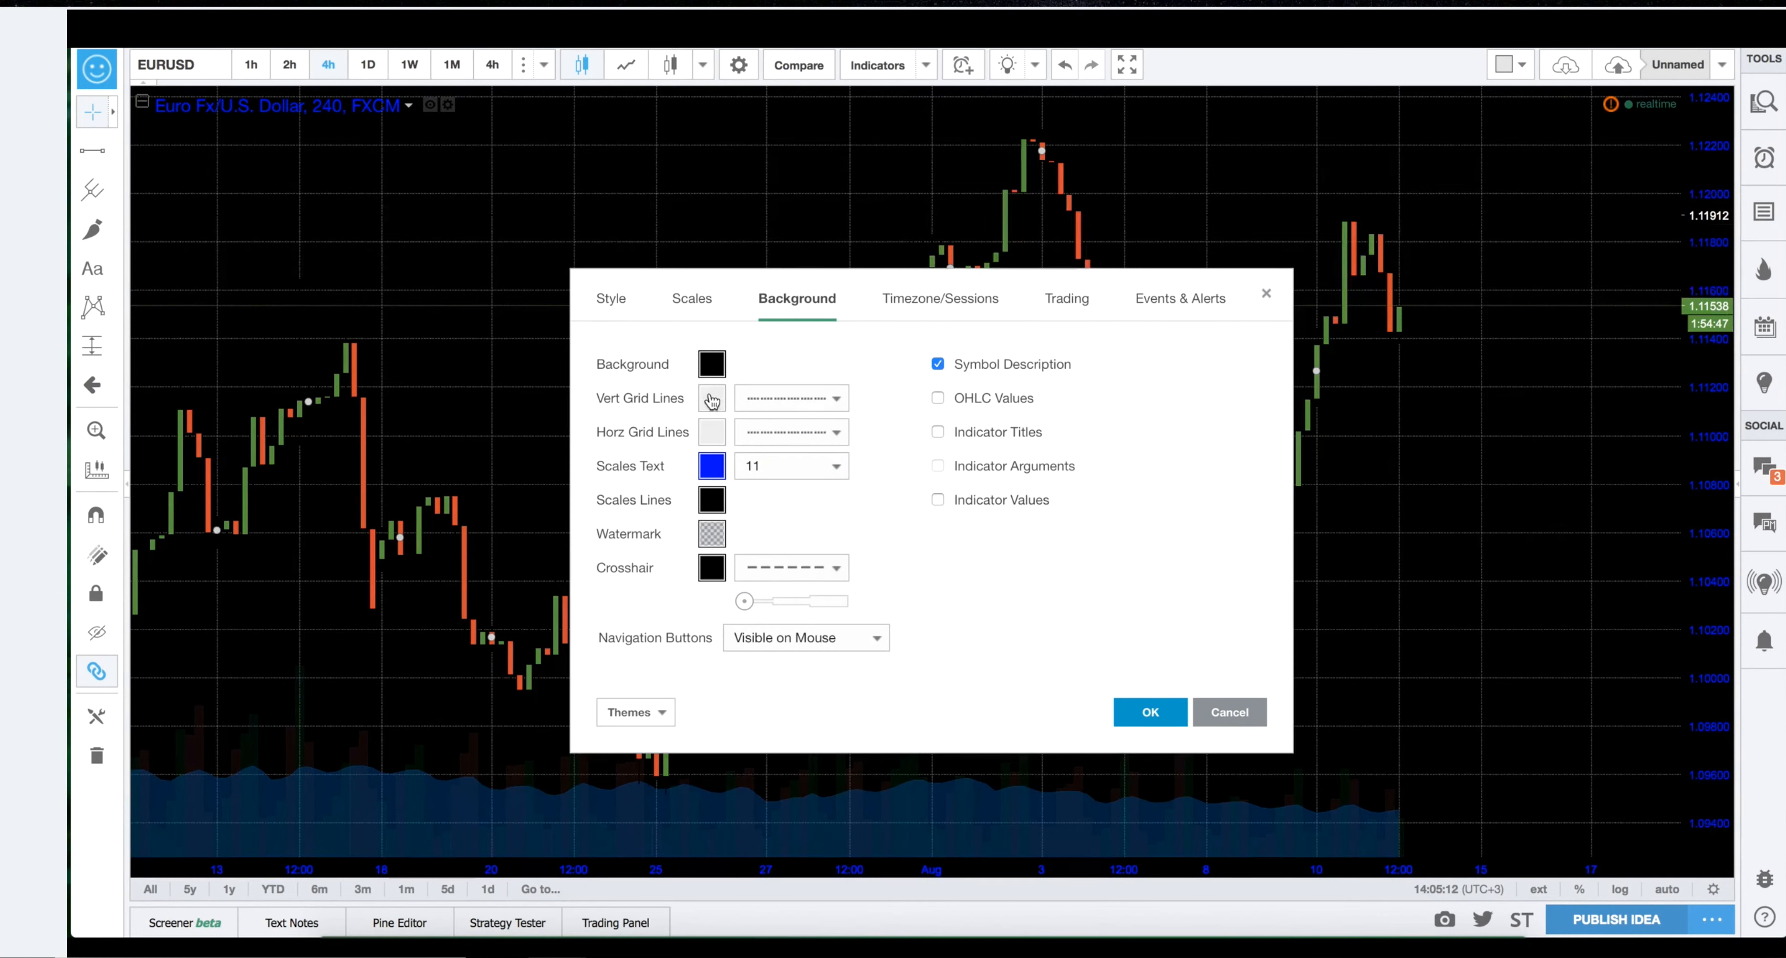
pyautogui.click(714, 367)
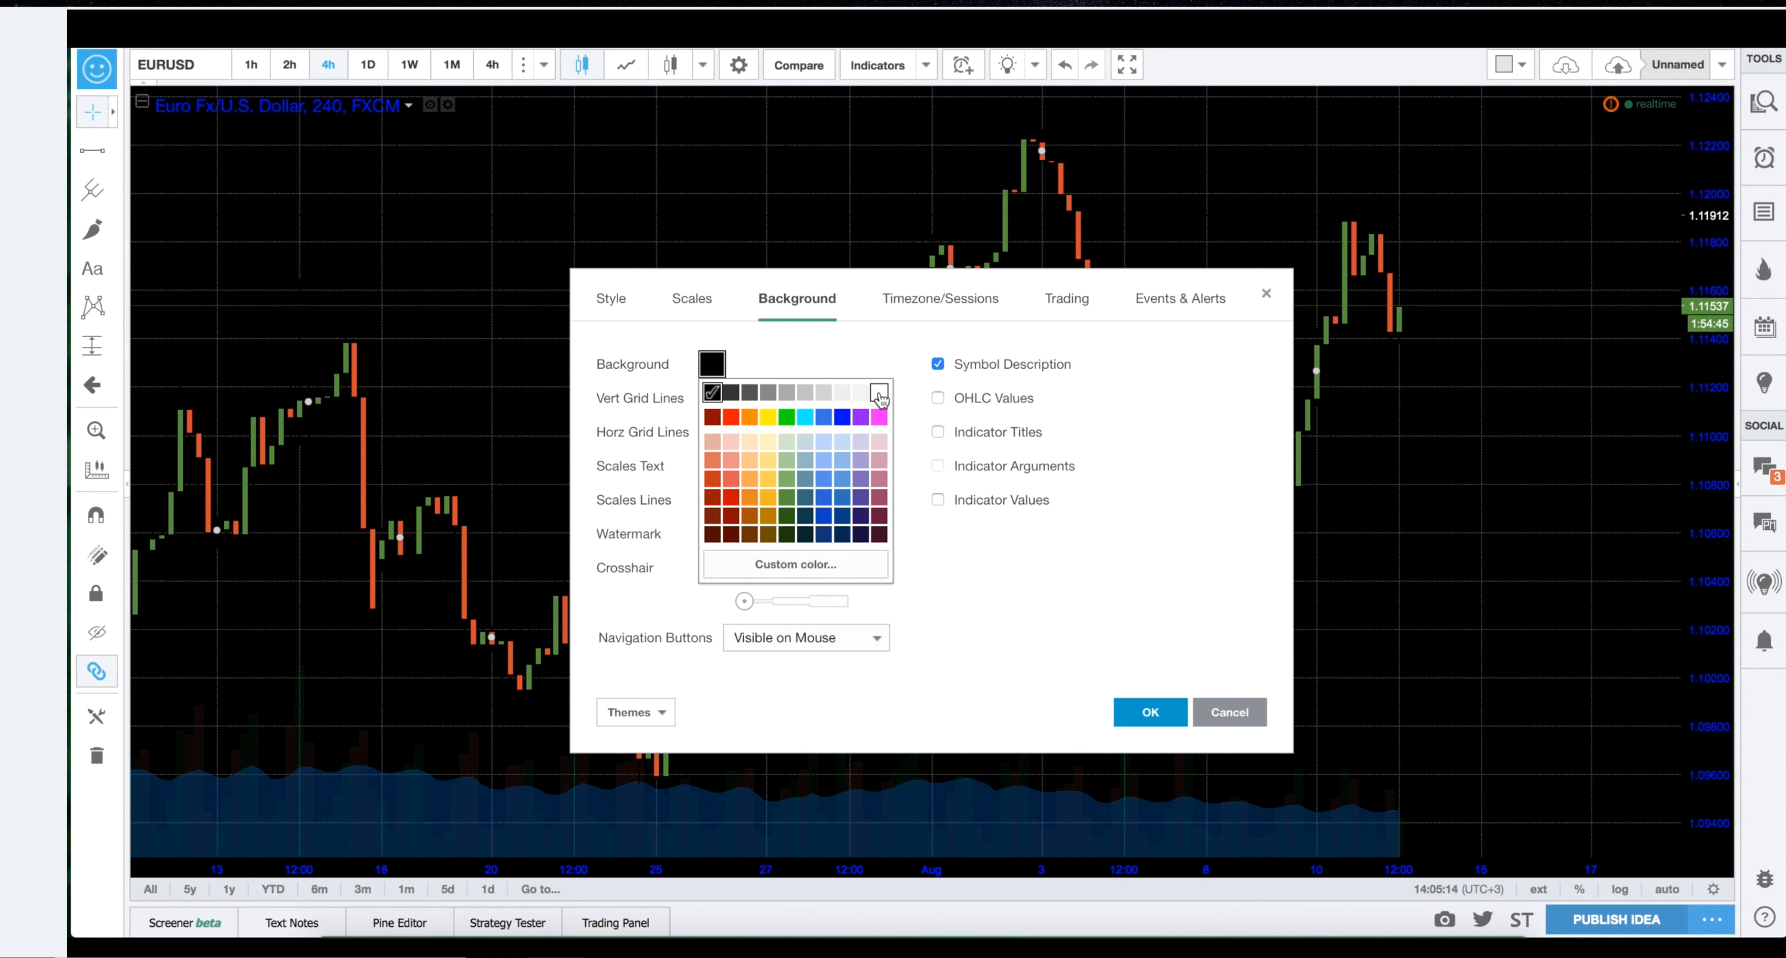
pyautogui.click(876, 392)
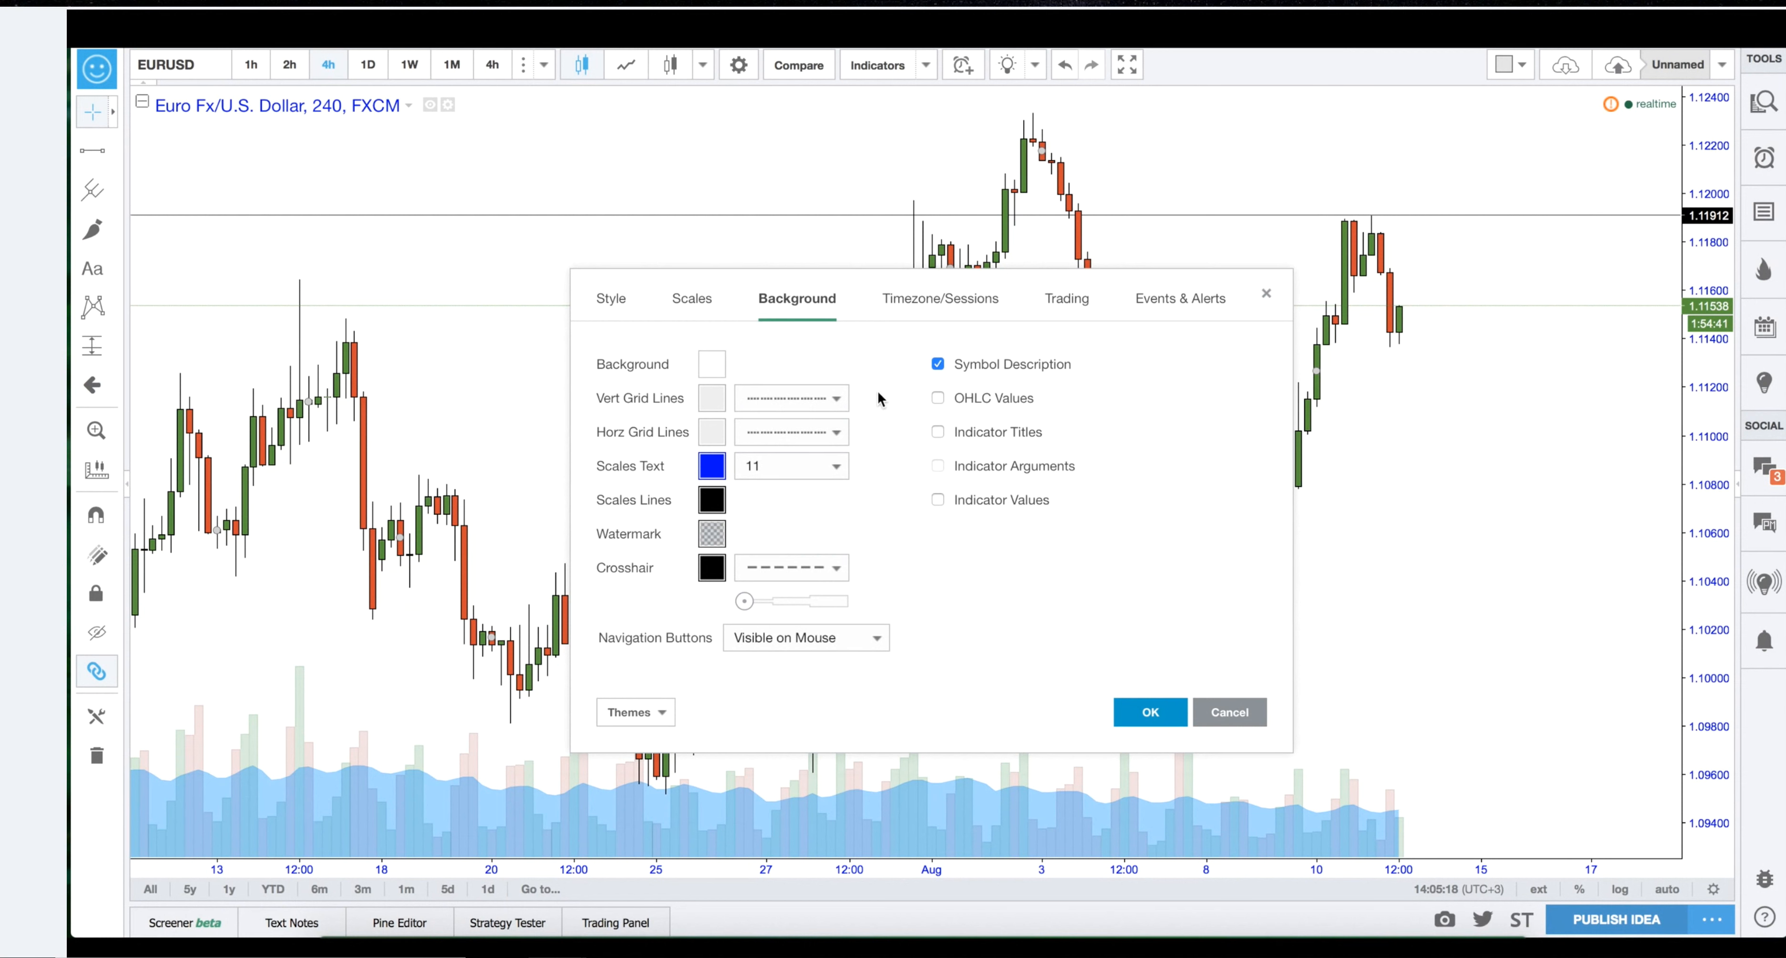
# Set the vertical and horizontal grid lines to white so they blend into the background.
pyautogui.click(716, 394)
pyautogui.click(876, 424)
pyautogui.click(714, 433)
pyautogui.click(876, 459)
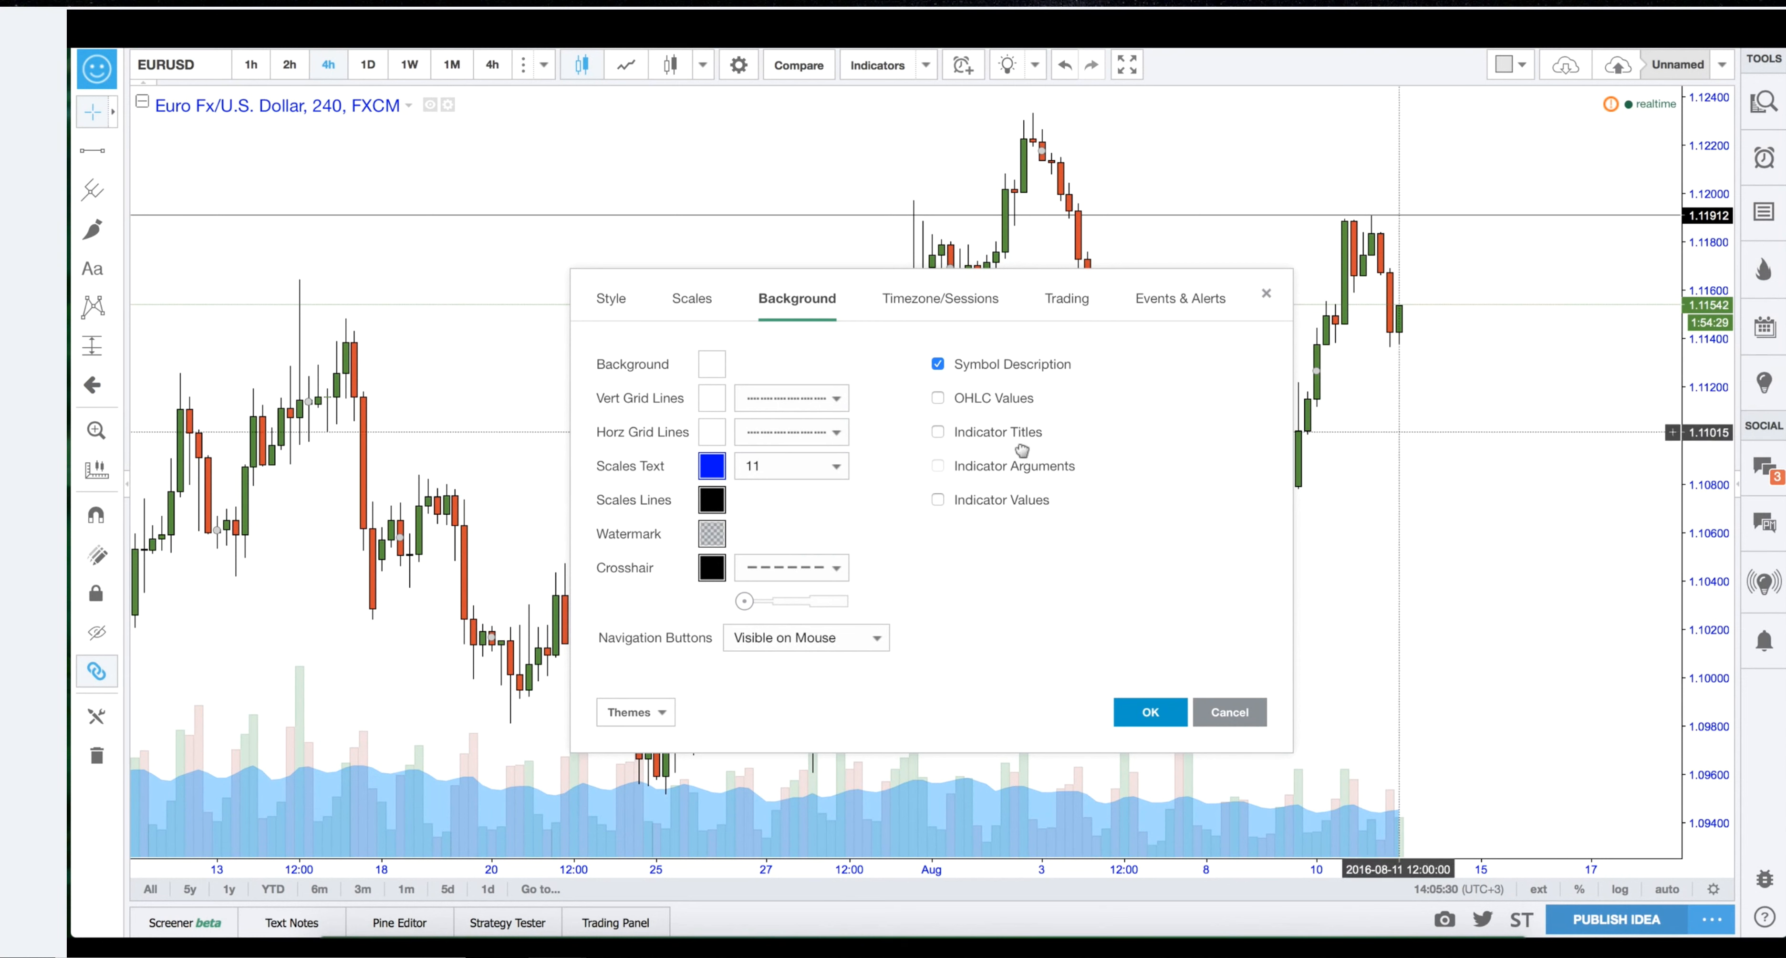
# Try text sizes 12 and 16 for the chart scales and settle on 12.
pyautogui.click(714, 474)
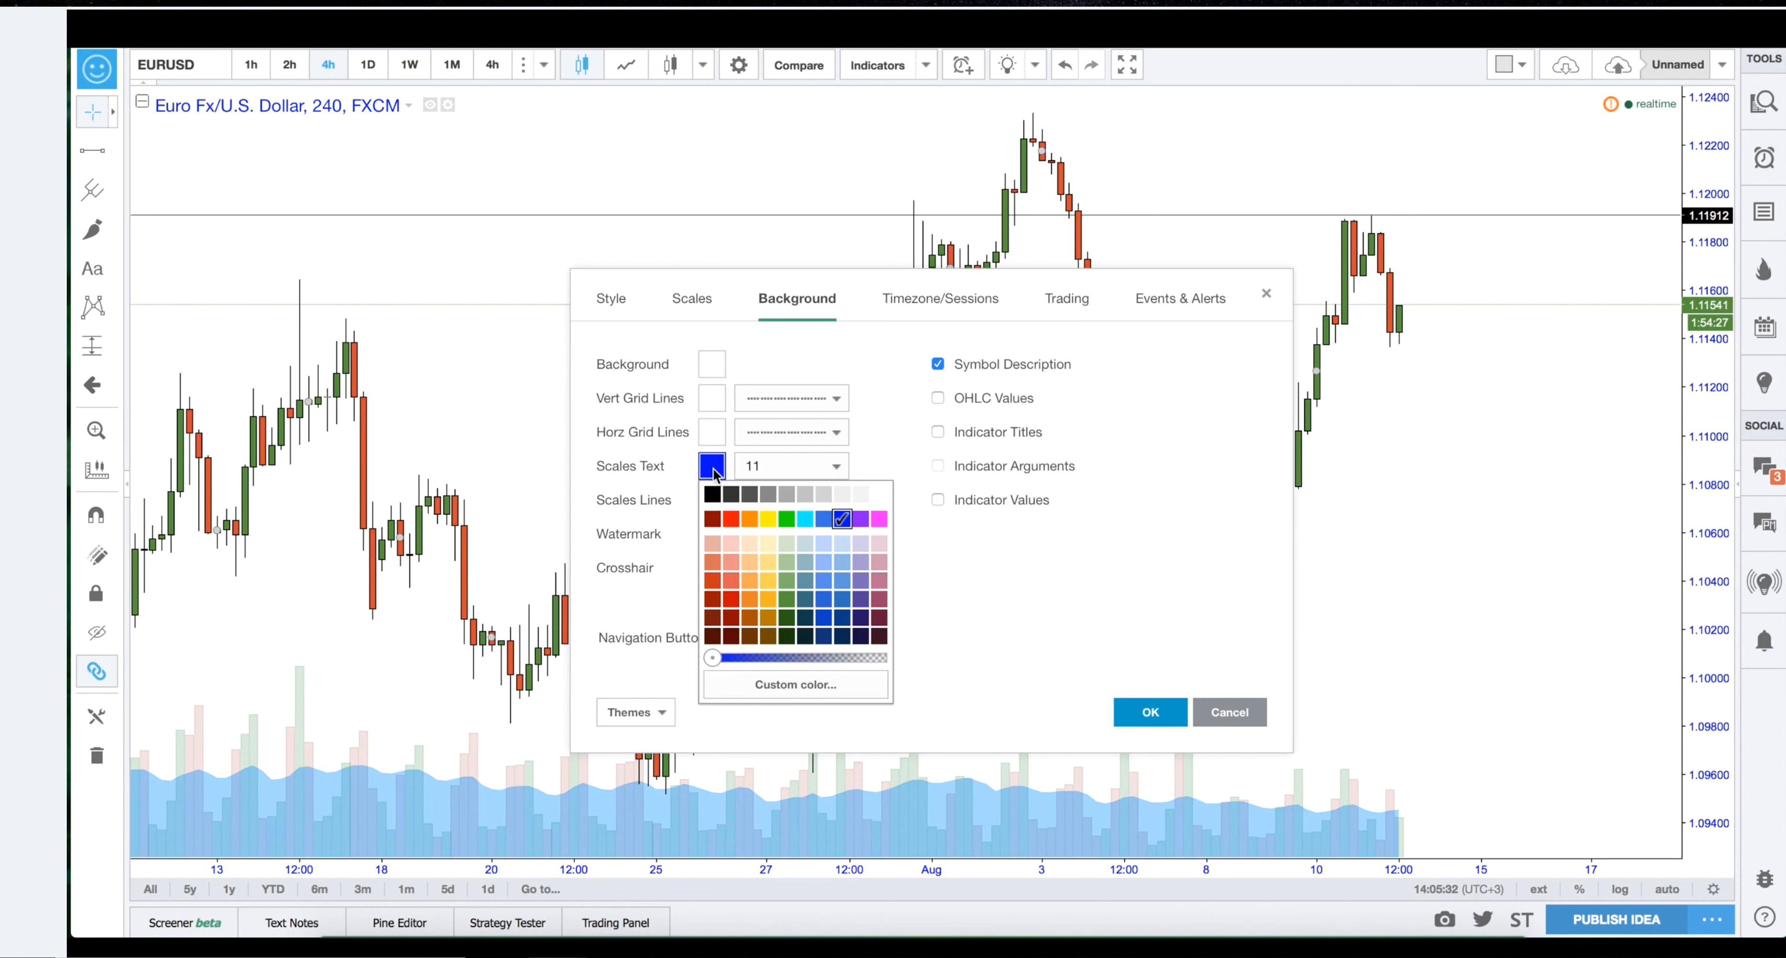
pyautogui.click(858, 471)
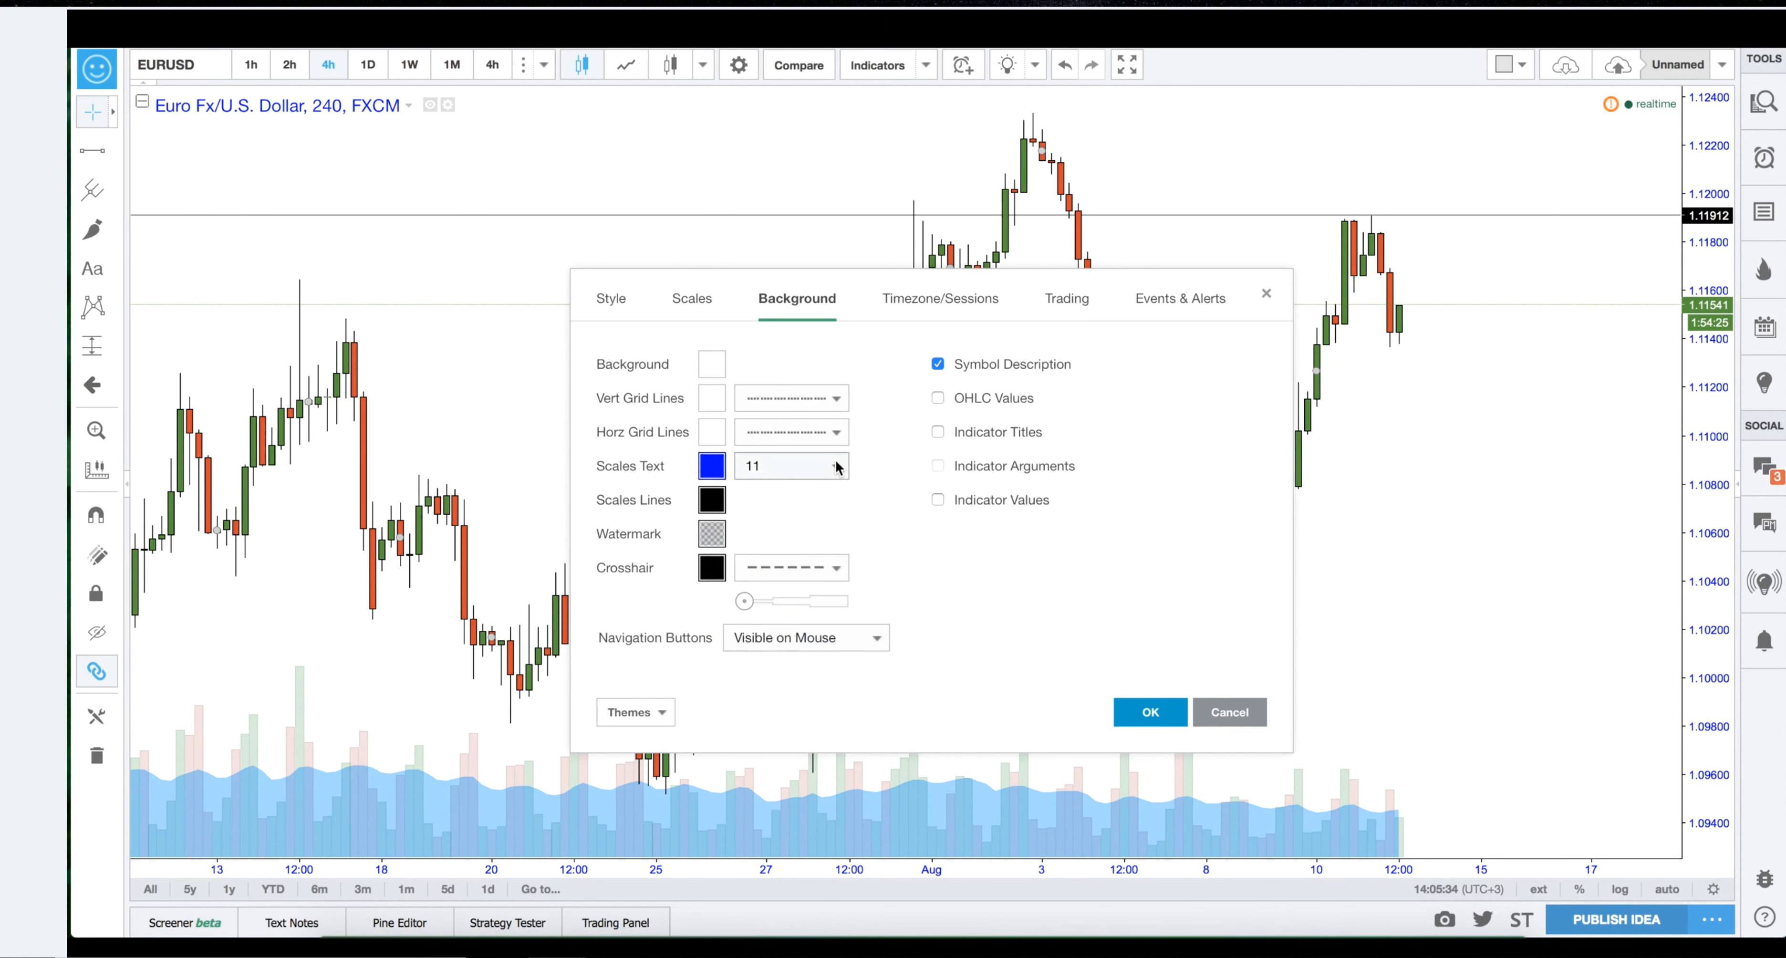
pyautogui.click(838, 468)
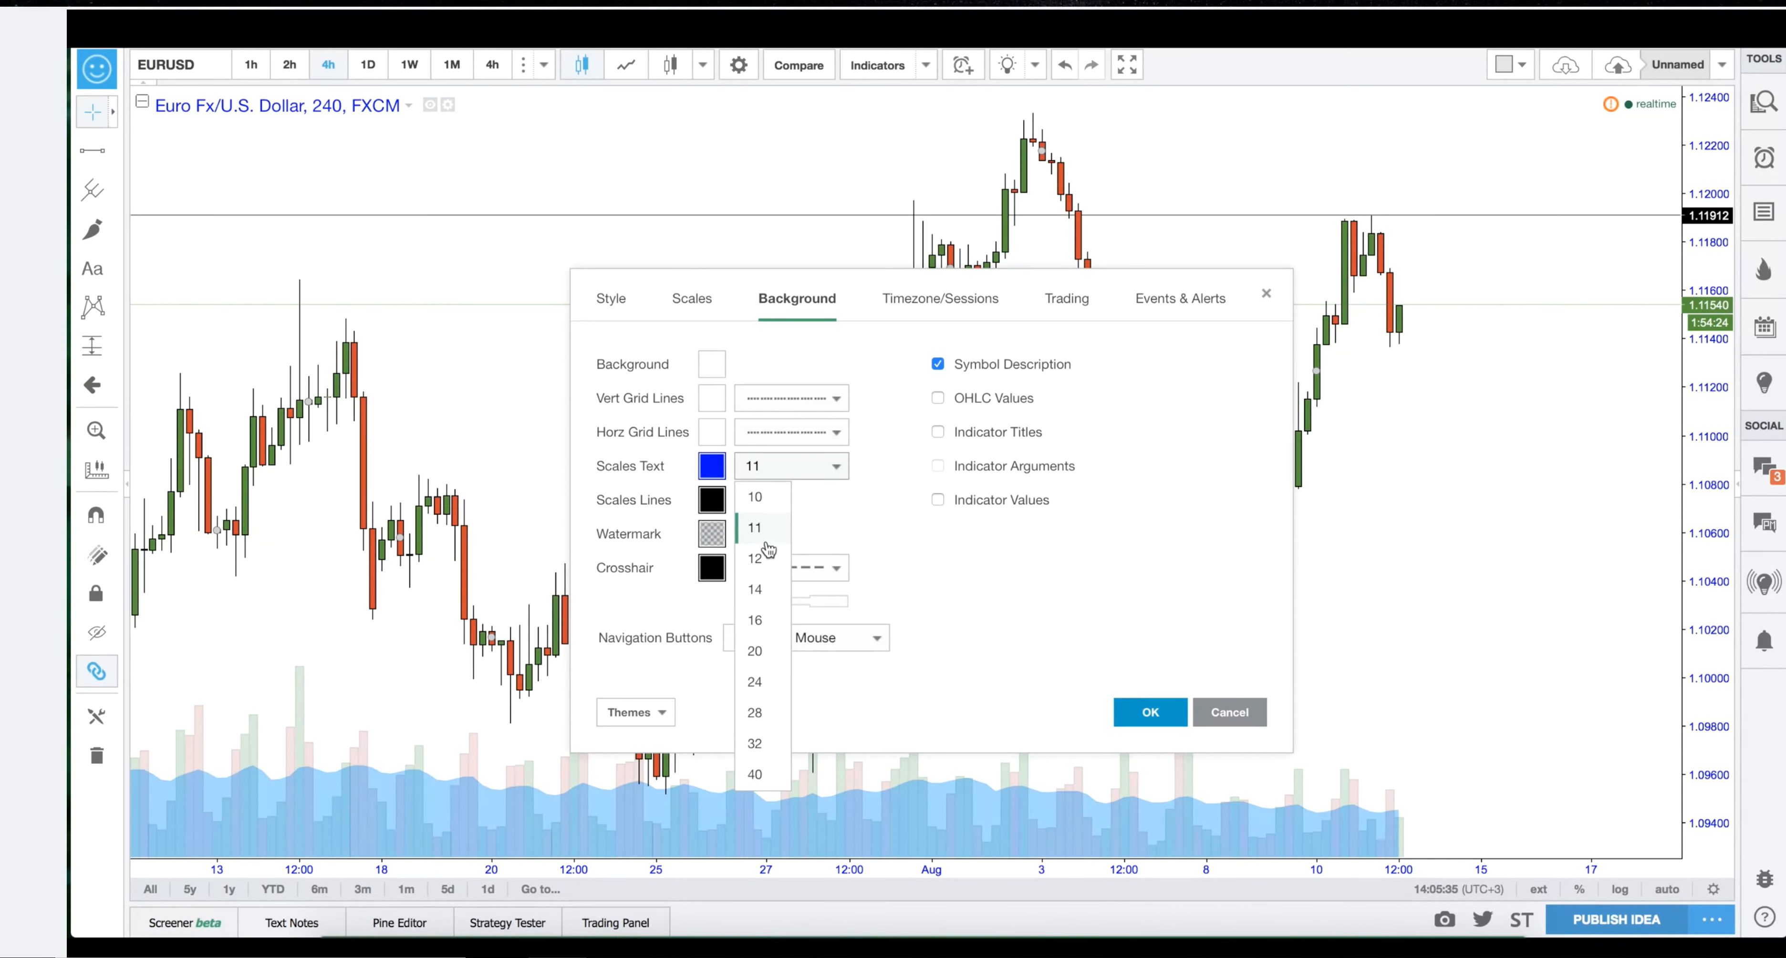
pyautogui.click(758, 558)
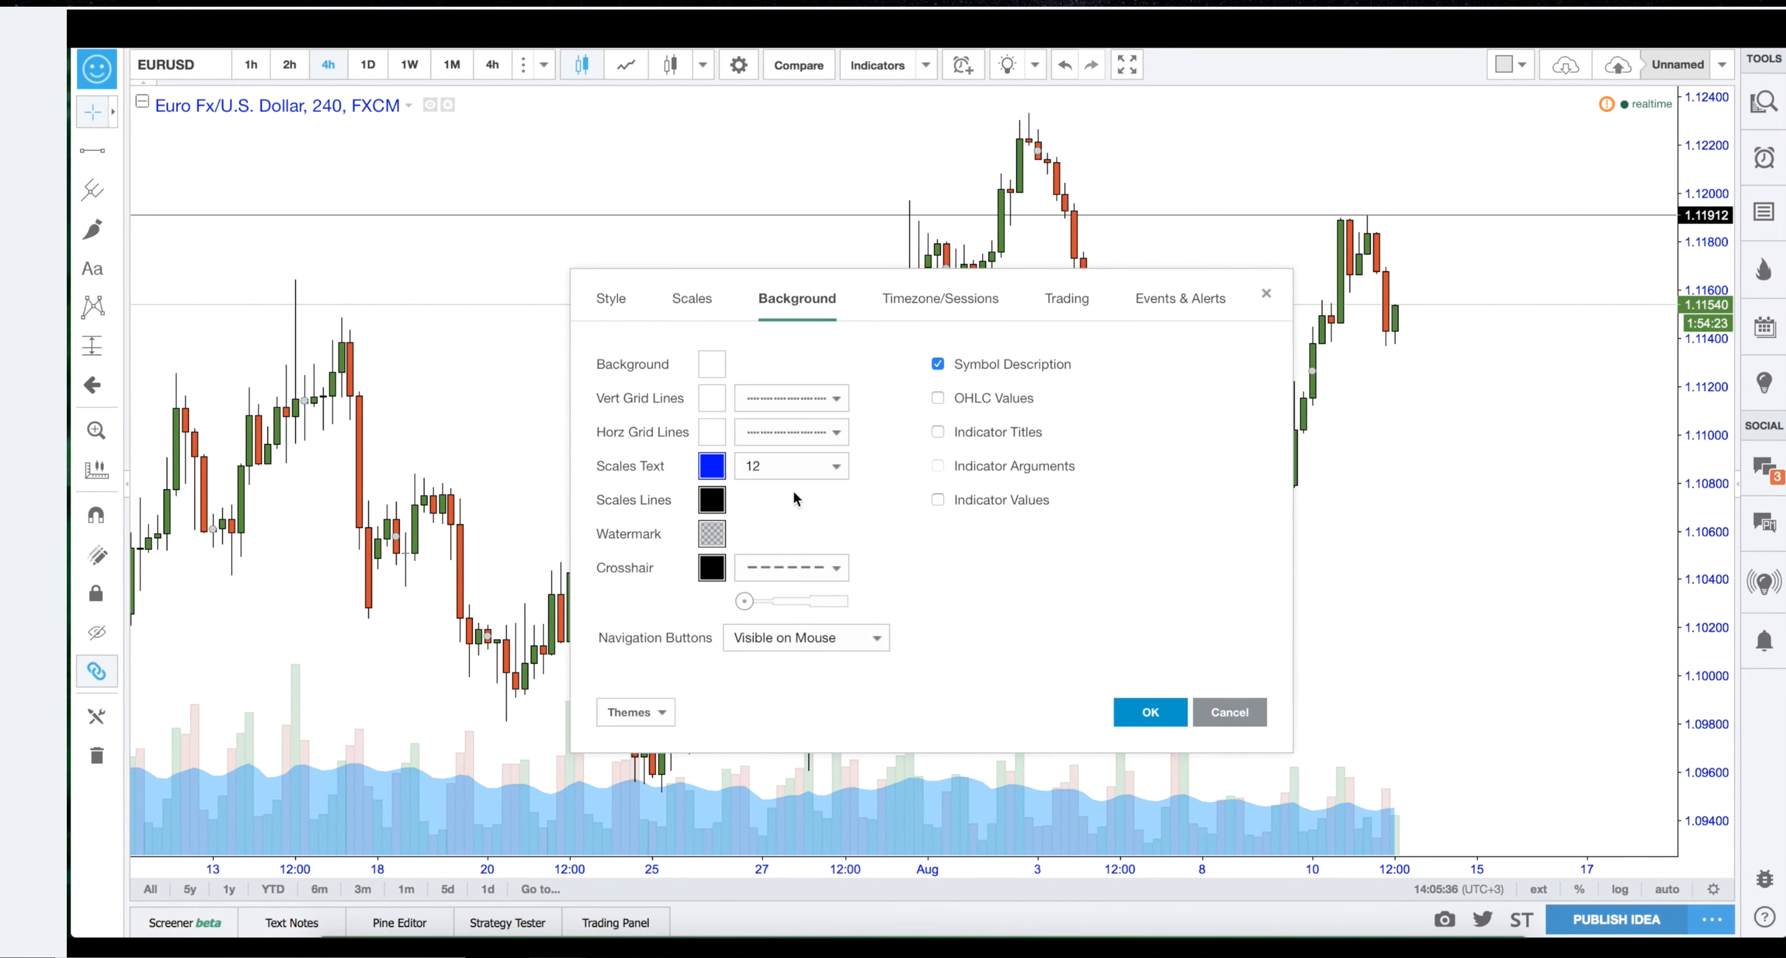
pyautogui.click(836, 470)
pyautogui.click(759, 619)
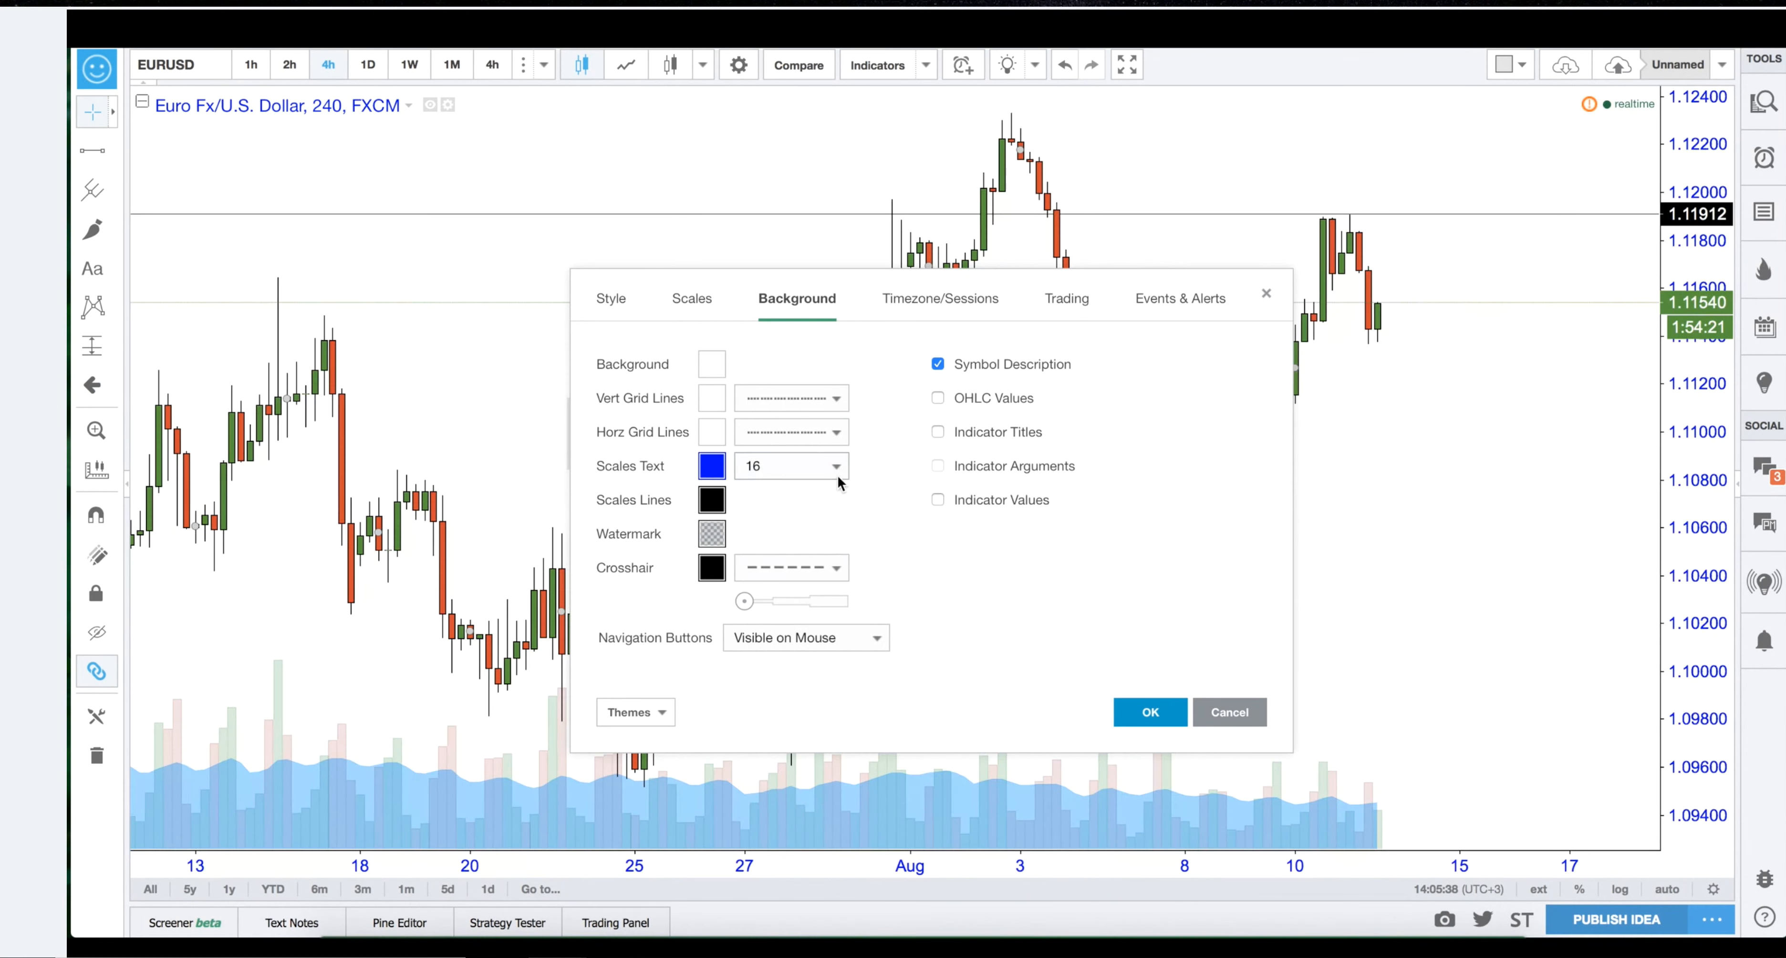
pyautogui.click(837, 470)
pyautogui.click(758, 558)
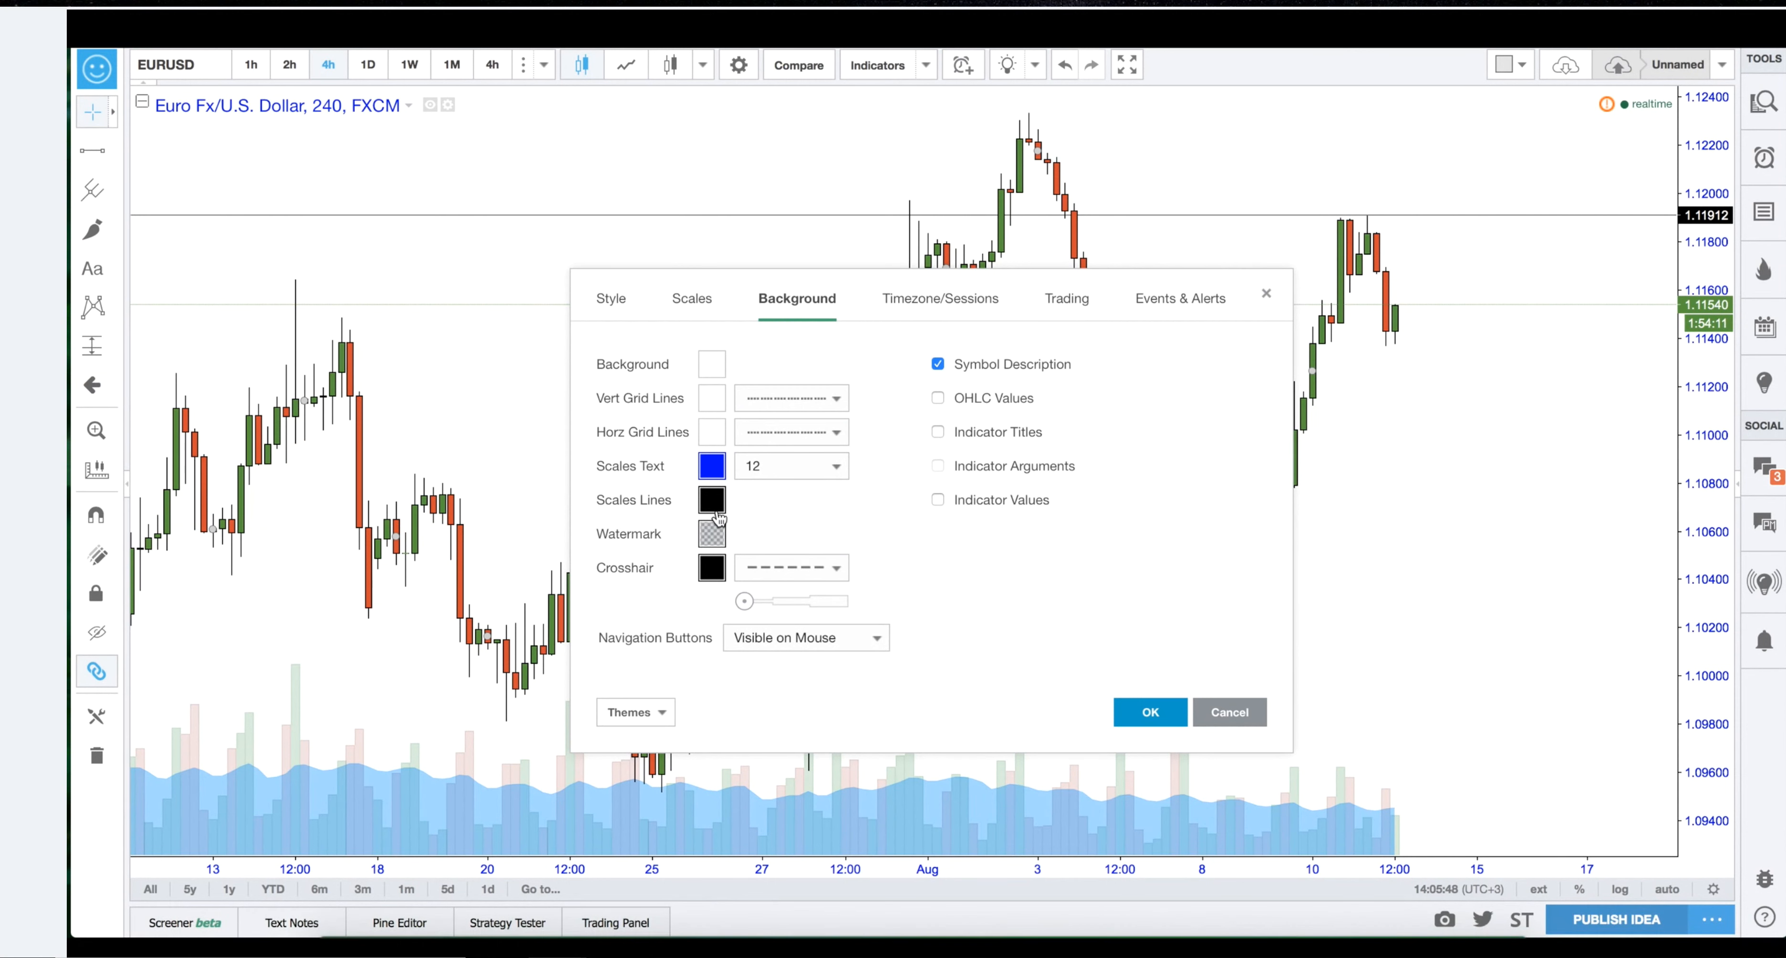
# Move the properties dialog away from the watermark and make the watermark colour fully opaque.
pyautogui.moveTo(849, 293); pyautogui.dragTo(1359, 339)
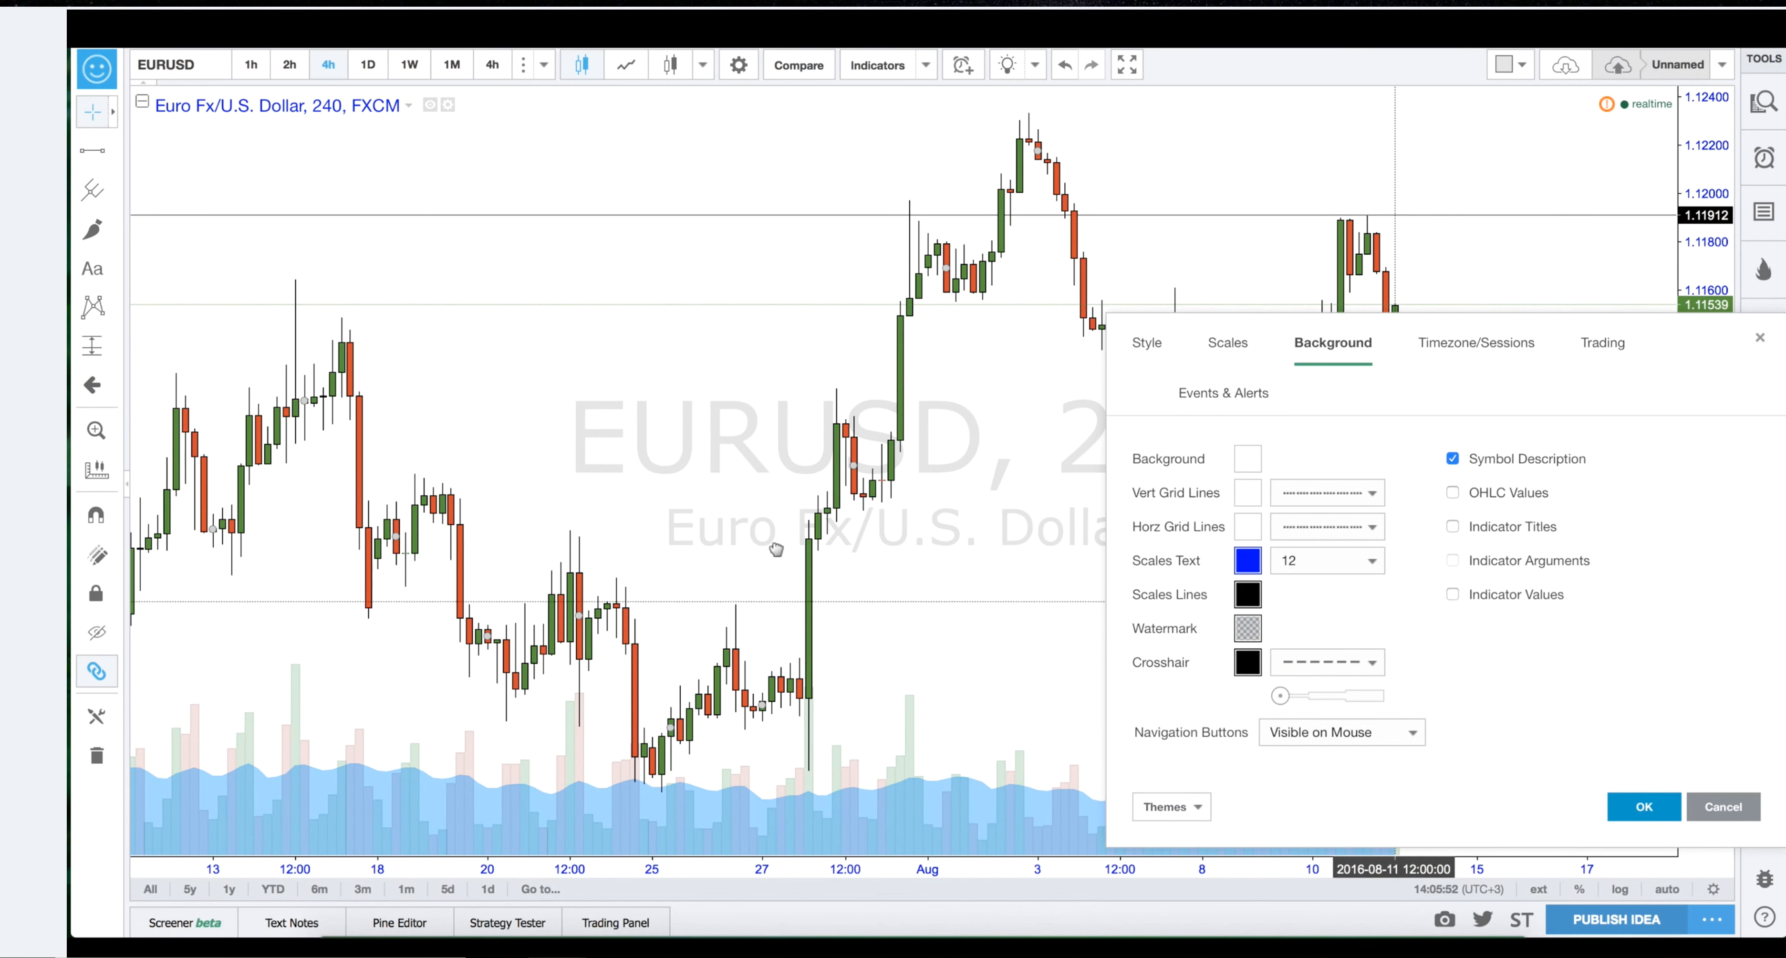
pyautogui.click(1247, 629)
pyautogui.moveTo(1392, 825); pyautogui.dragTo(1170, 834)
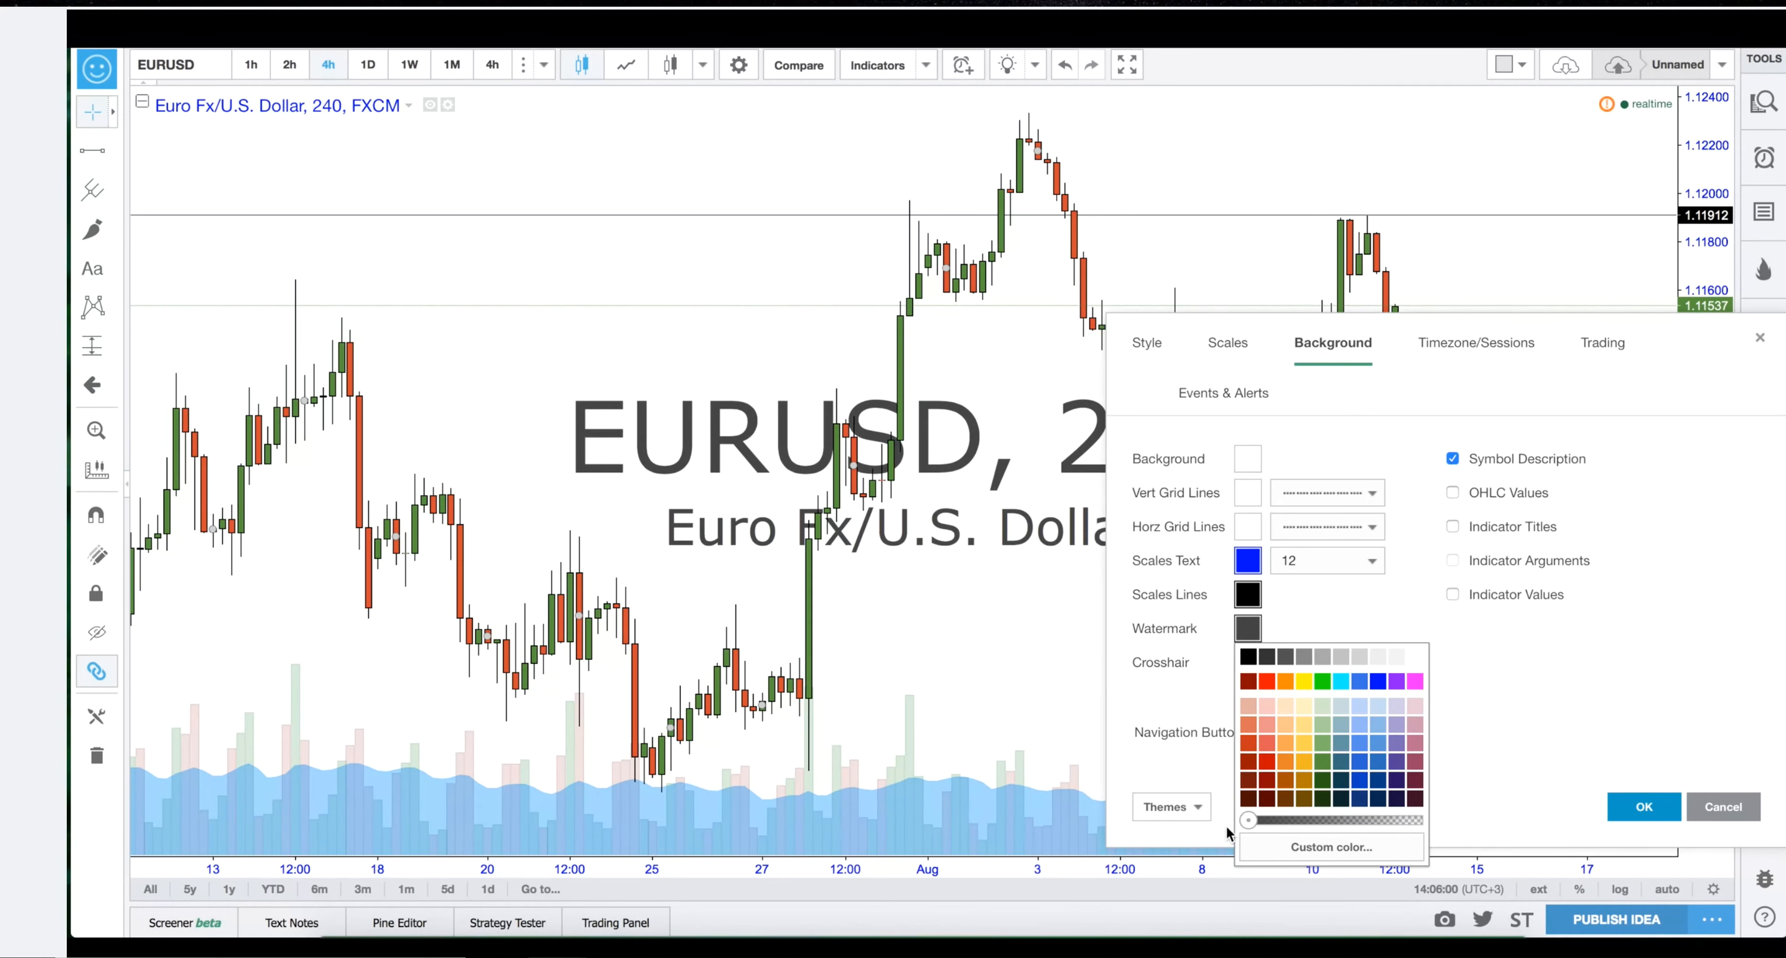
# Make the chart watermark fully transparent so it is hidden.
pyautogui.moveTo(1247, 820); pyautogui.dragTo(1511, 832)
pyautogui.click(1459, 699)
pyautogui.click(1247, 627)
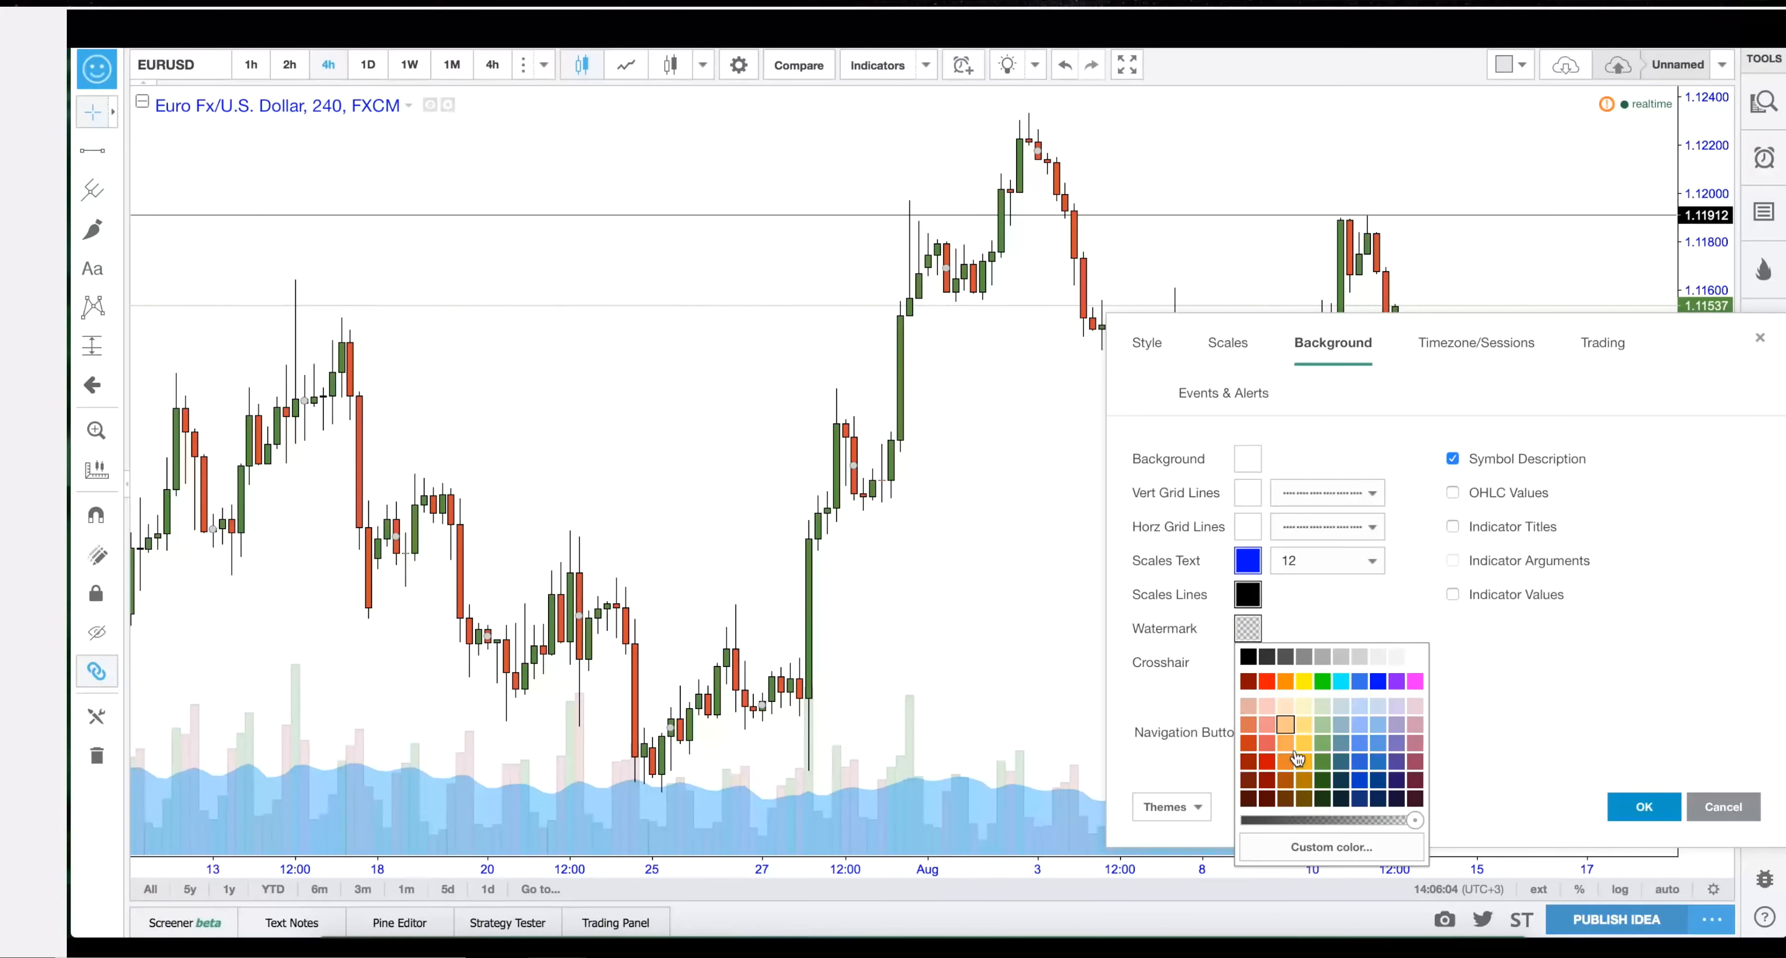
pyautogui.moveTo(1410, 823)
pyautogui.mouseDown()
pyautogui.moveTo(1322, 825)
pyautogui.moveTo(1419, 818)
pyautogui.mouseUp()
pyautogui.click(1531, 689)
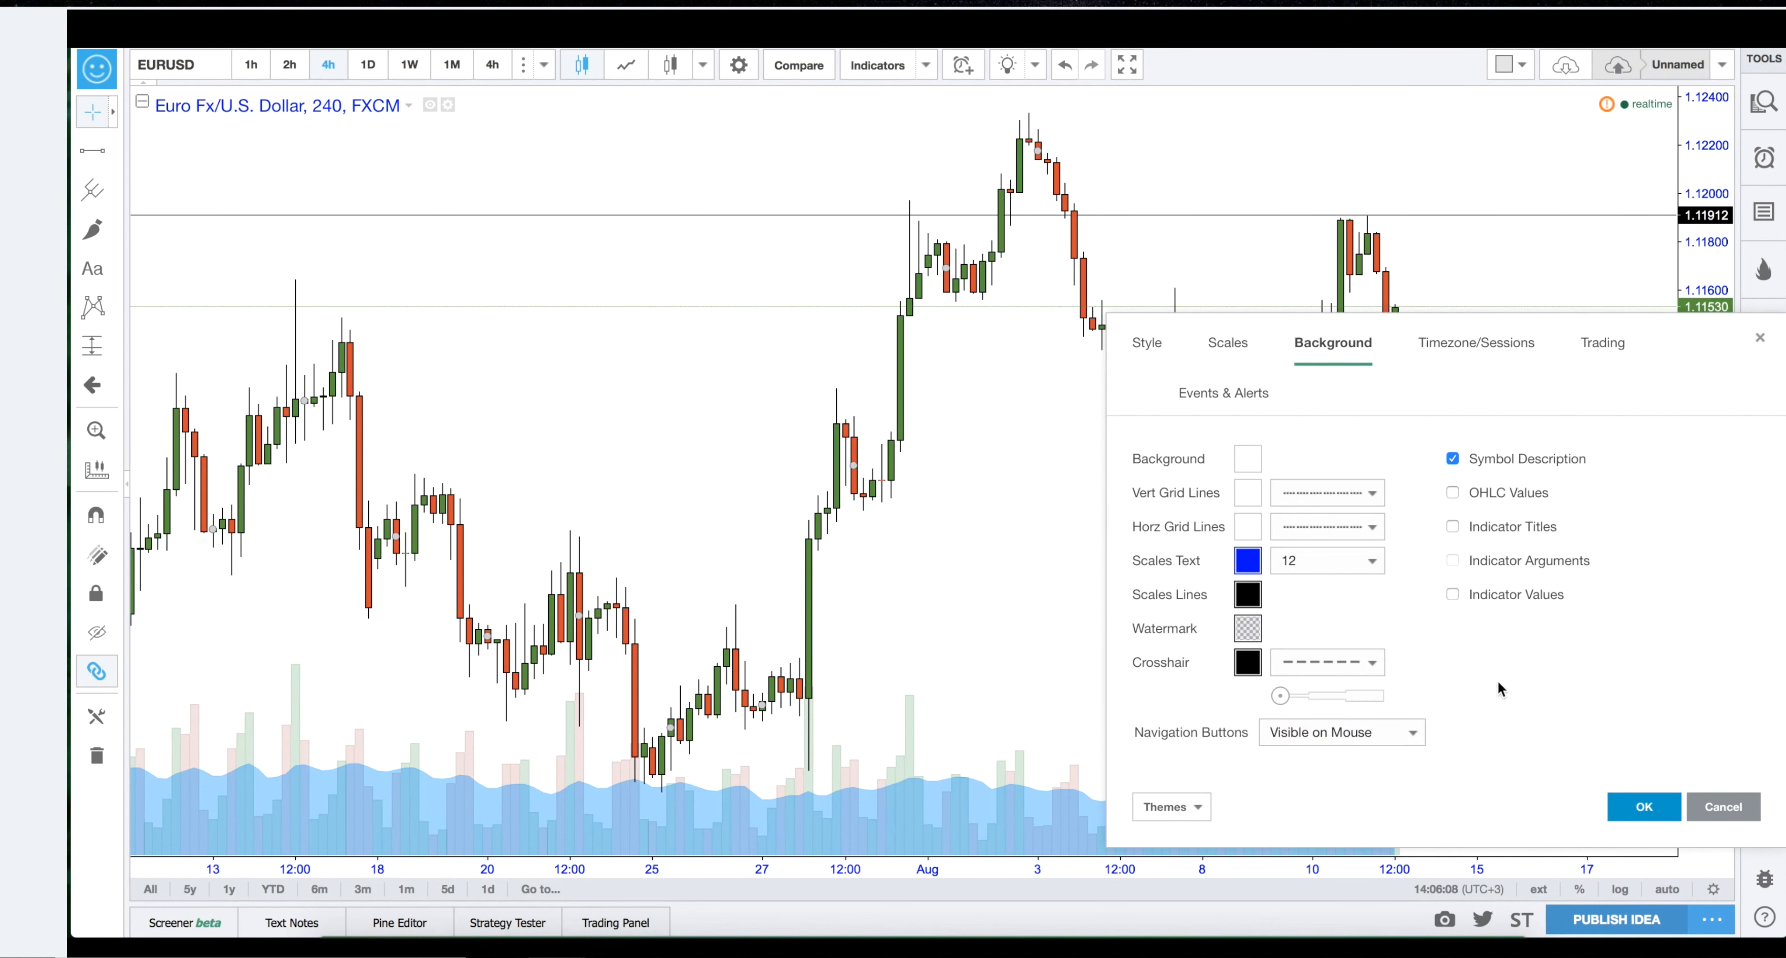
# Set the crosshair to a black solid line and close the chart properties.
pyautogui.click(1247, 662)
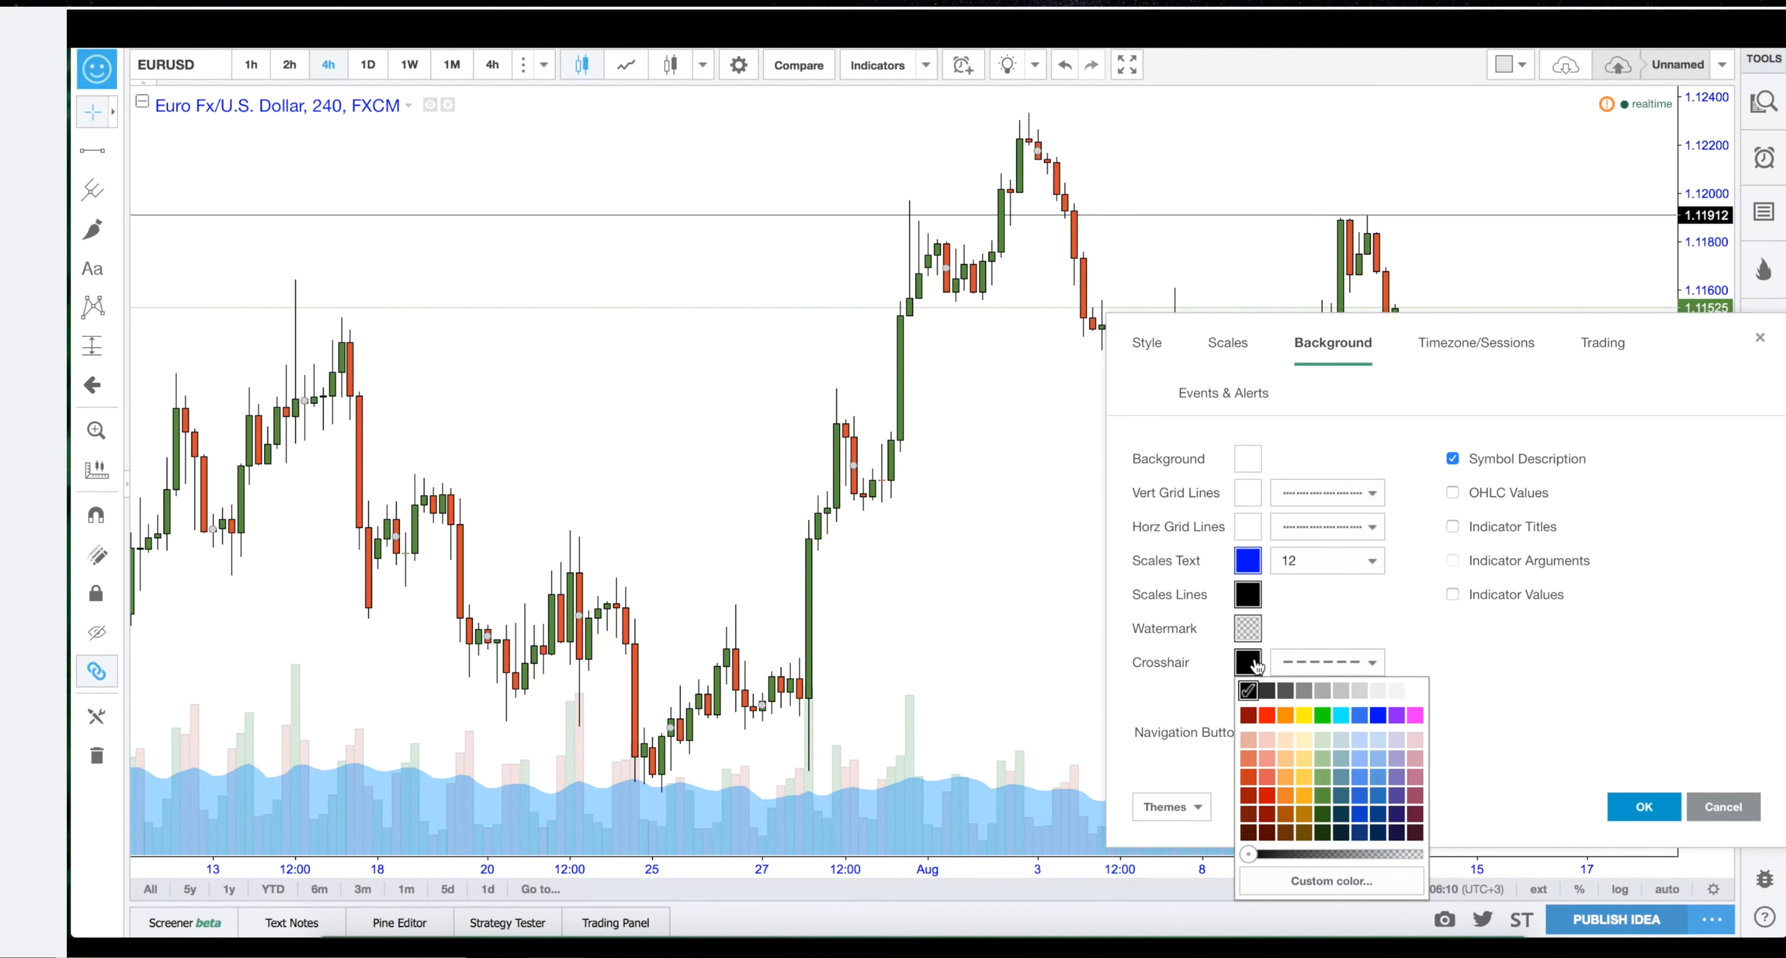
pyautogui.click(1252, 696)
pyautogui.click(1370, 667)
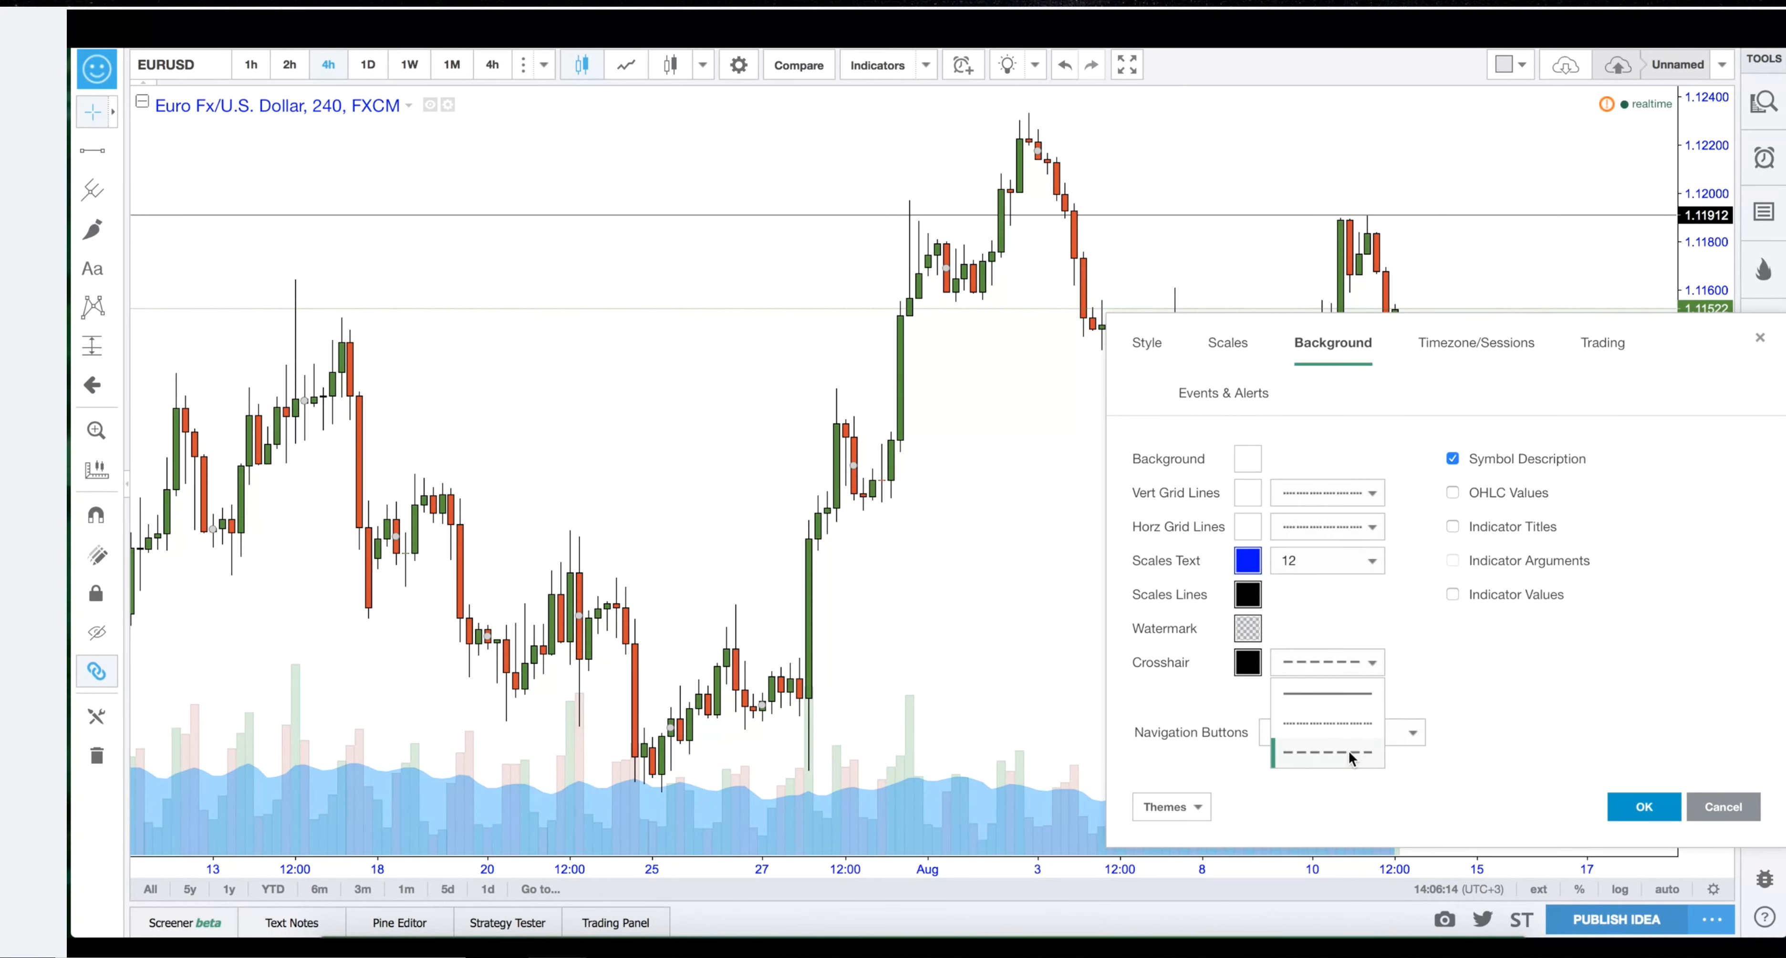
pyautogui.click(1337, 700)
pyautogui.click(989, 495)
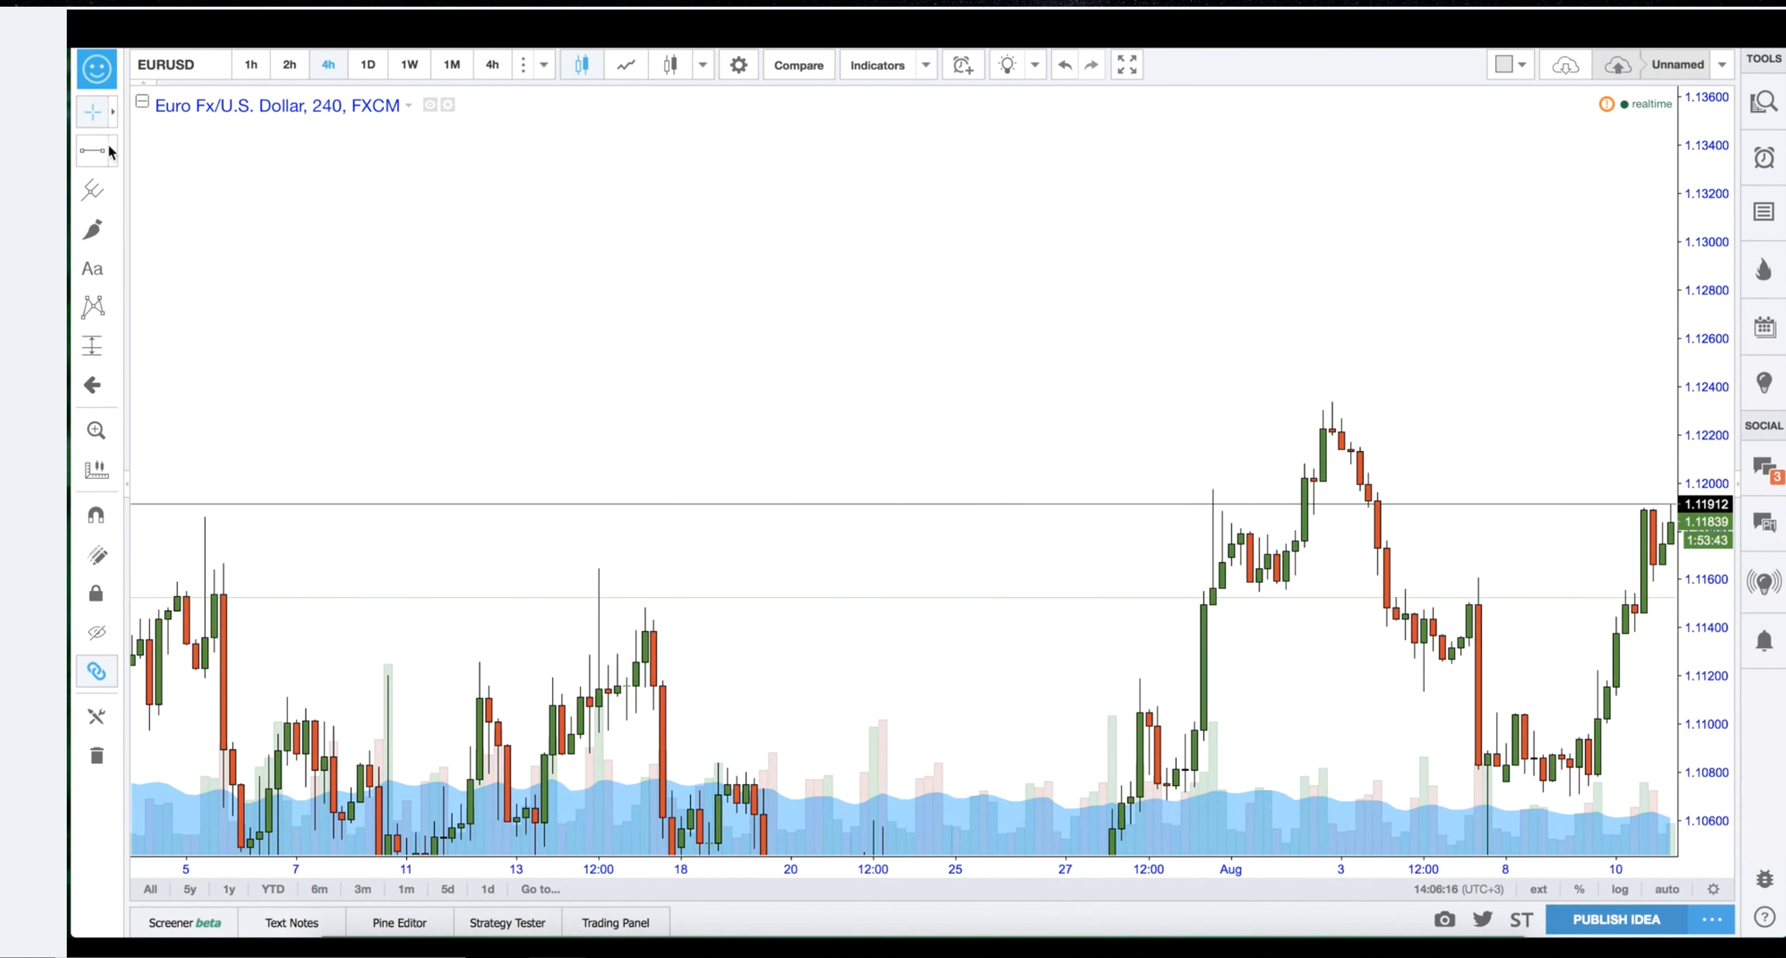
# Choose the cross cursor and examine how the crosshair looks over the recent EURUSD candles.
pyautogui.click(113, 116)
pyautogui.click(197, 130)
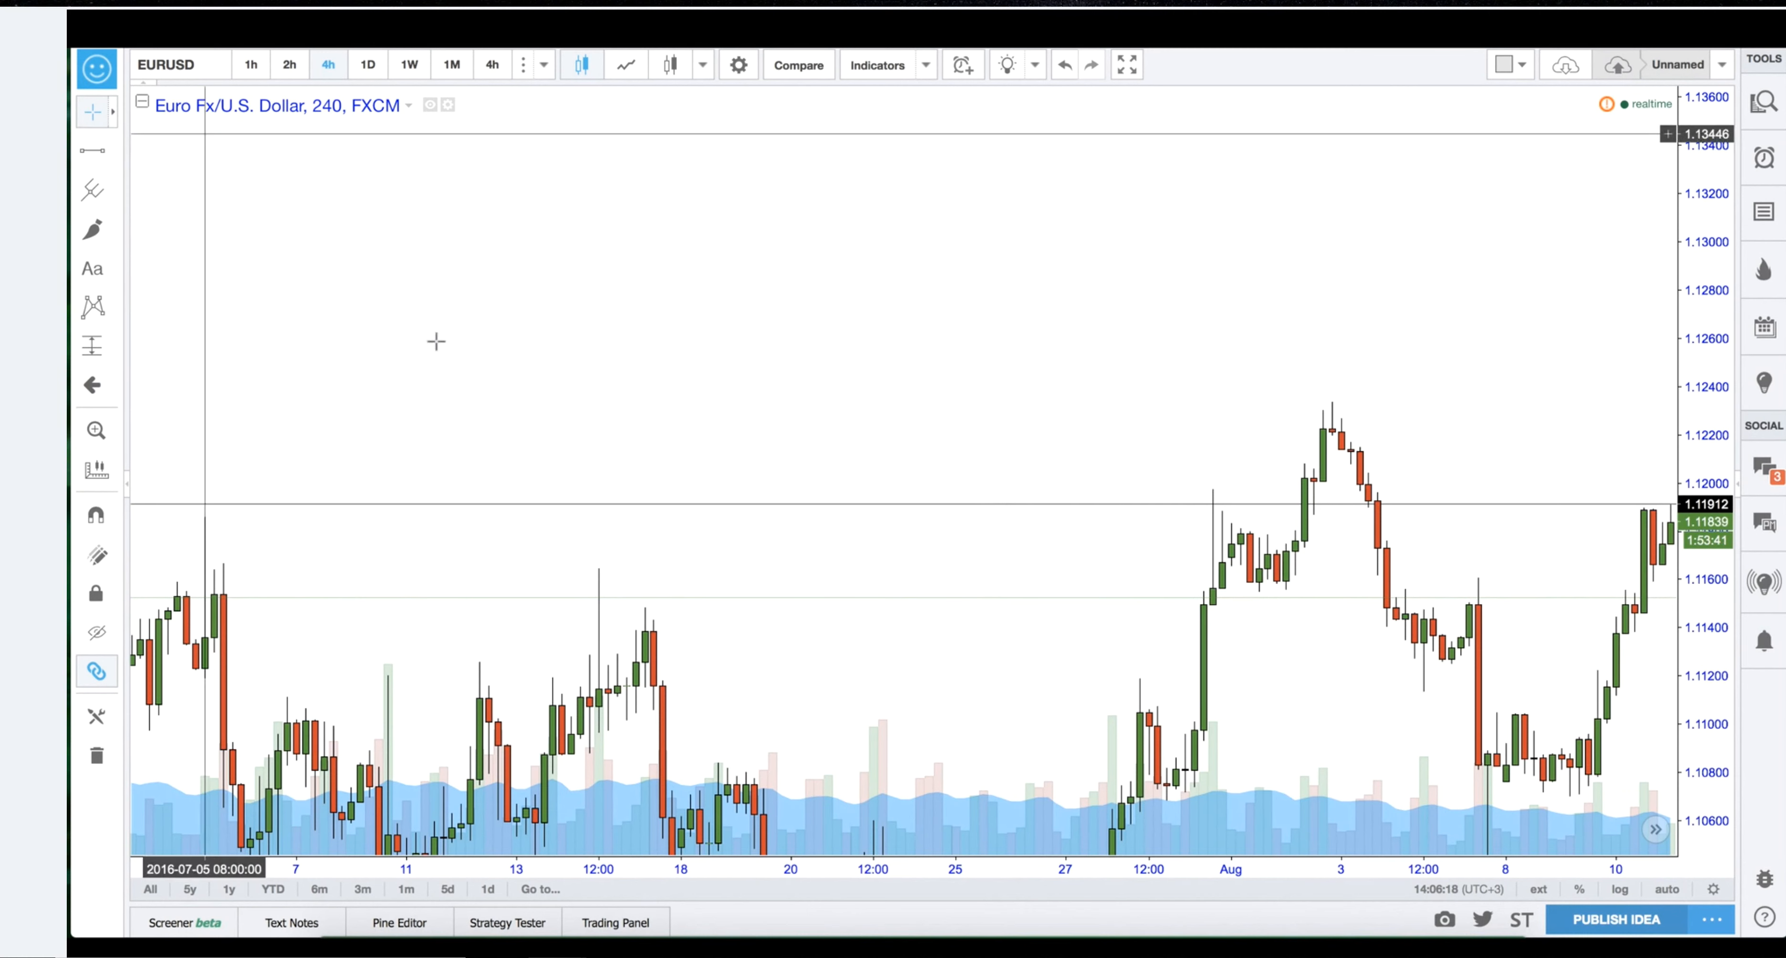
pyautogui.moveTo(1272, 617); pyautogui.dragTo(822, 292)
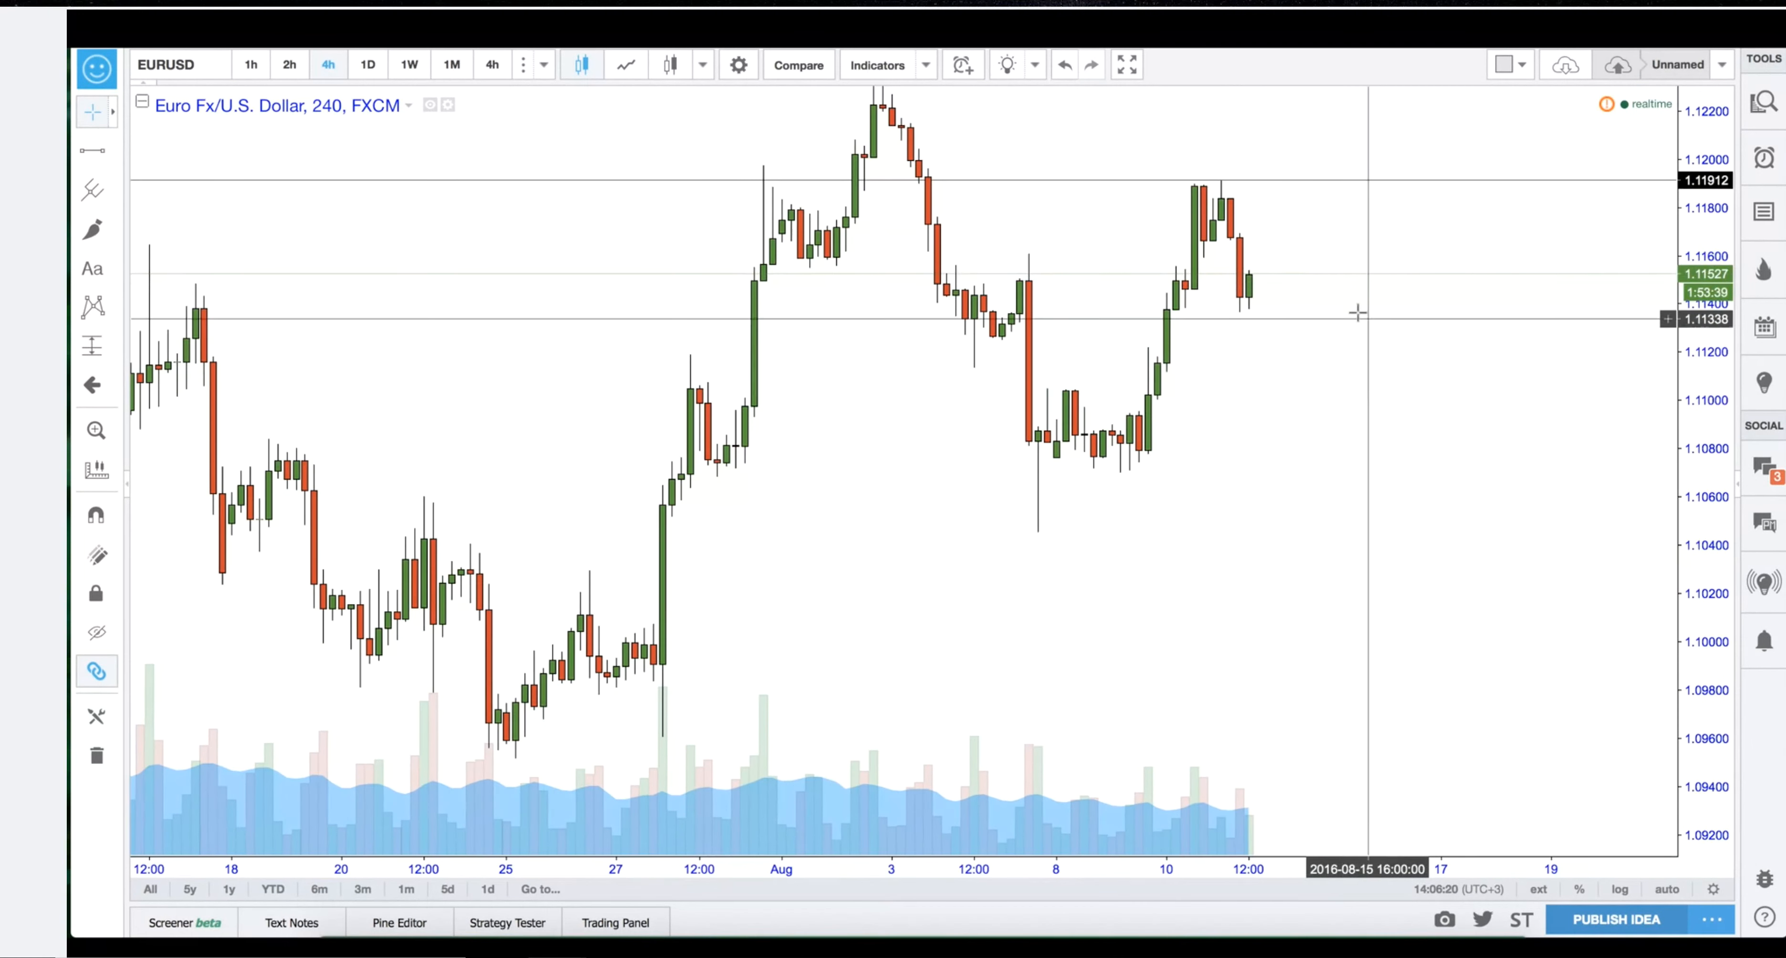
pyautogui.moveTo(1290, 433); pyautogui.dragTo(1376, 590)
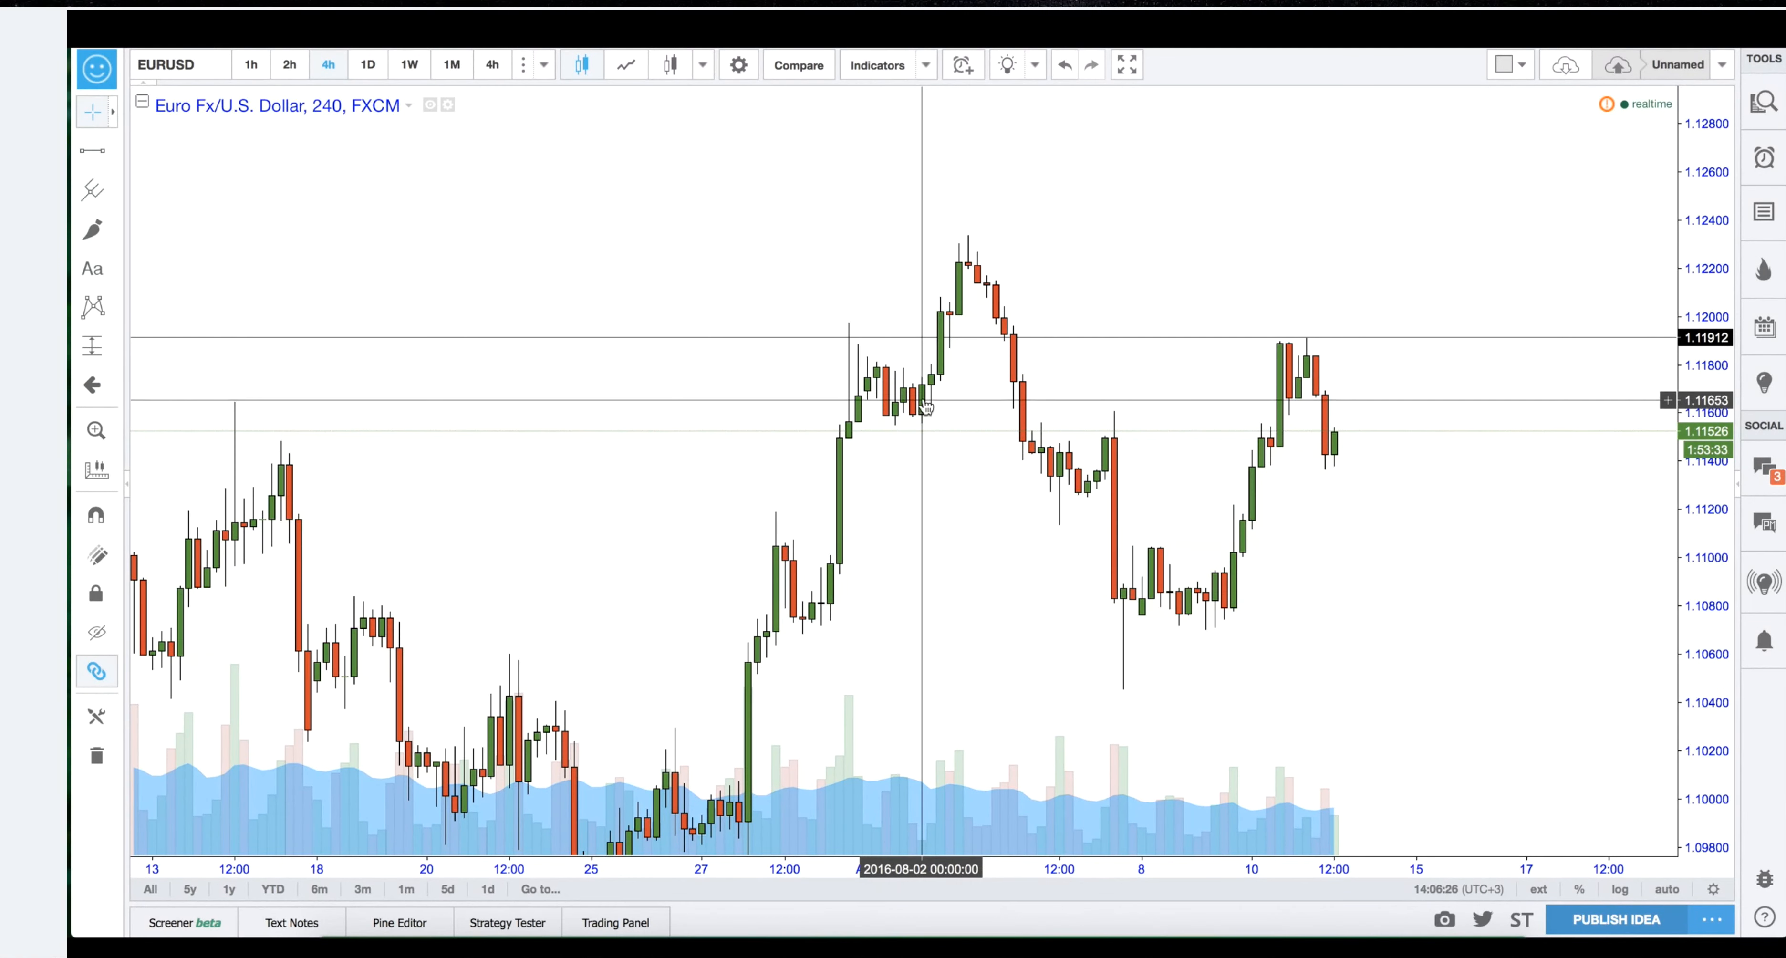
# Set the crosshair line style to dashed in the chart's background properties and apply it.
pyautogui.rightClick(931, 122)
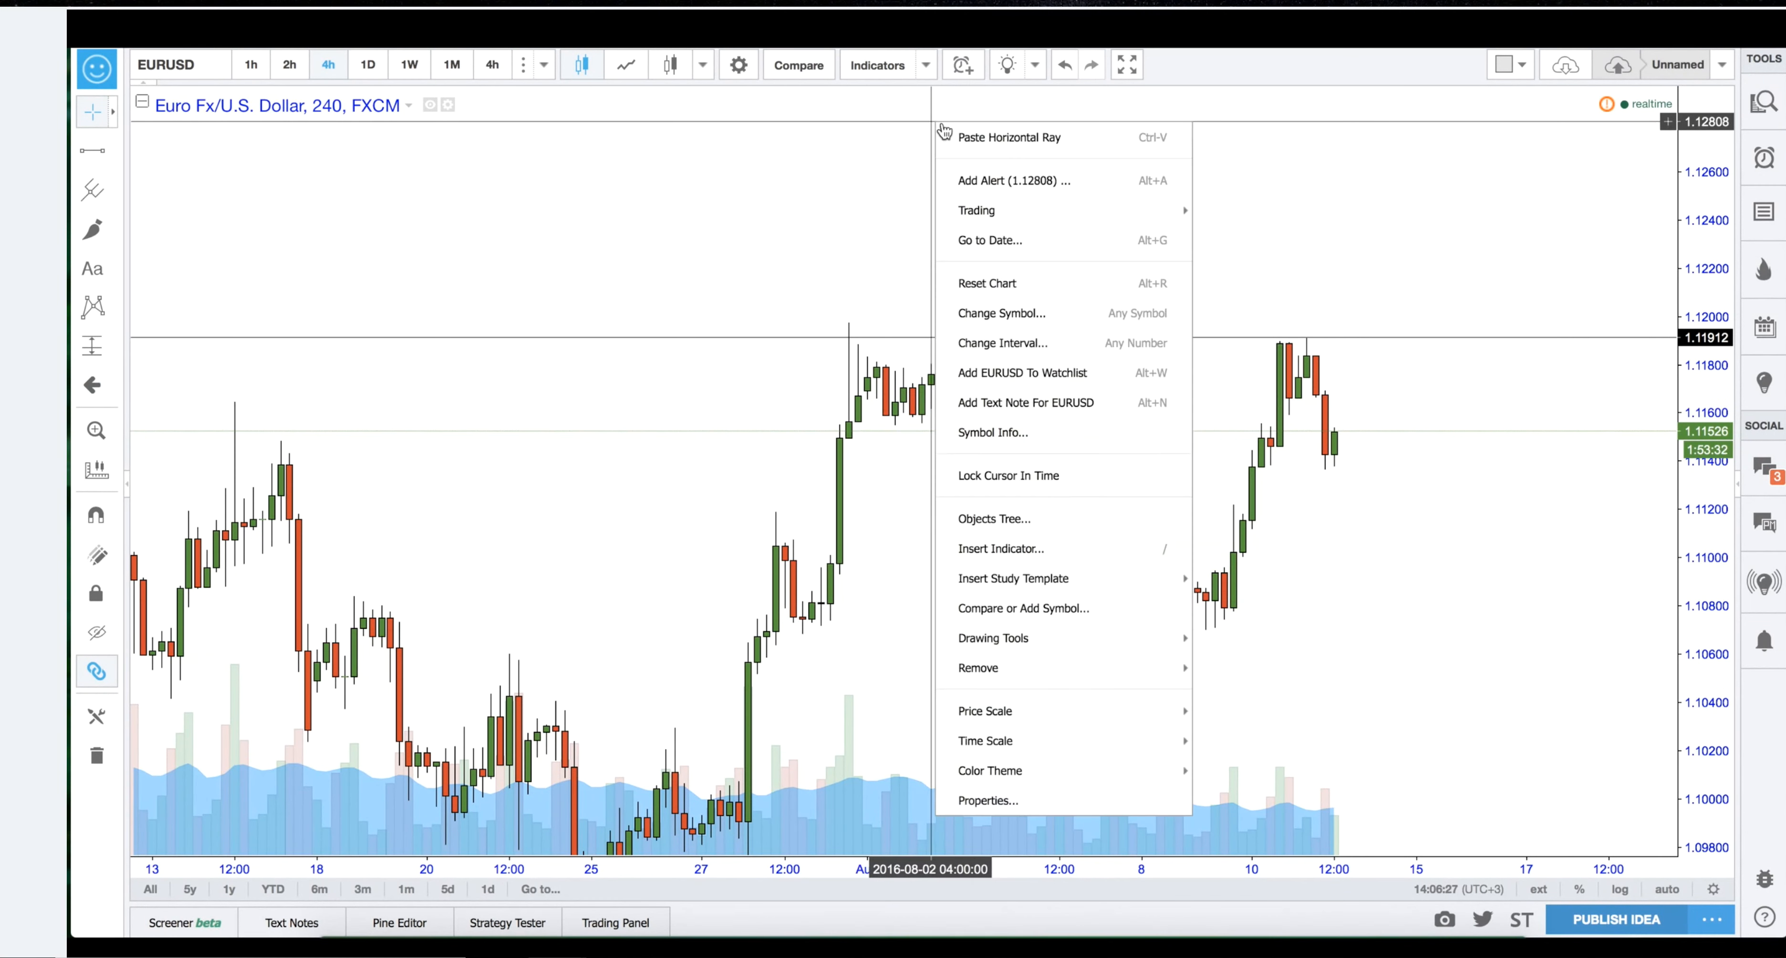
pyautogui.click(1033, 796)
pyautogui.click(810, 305)
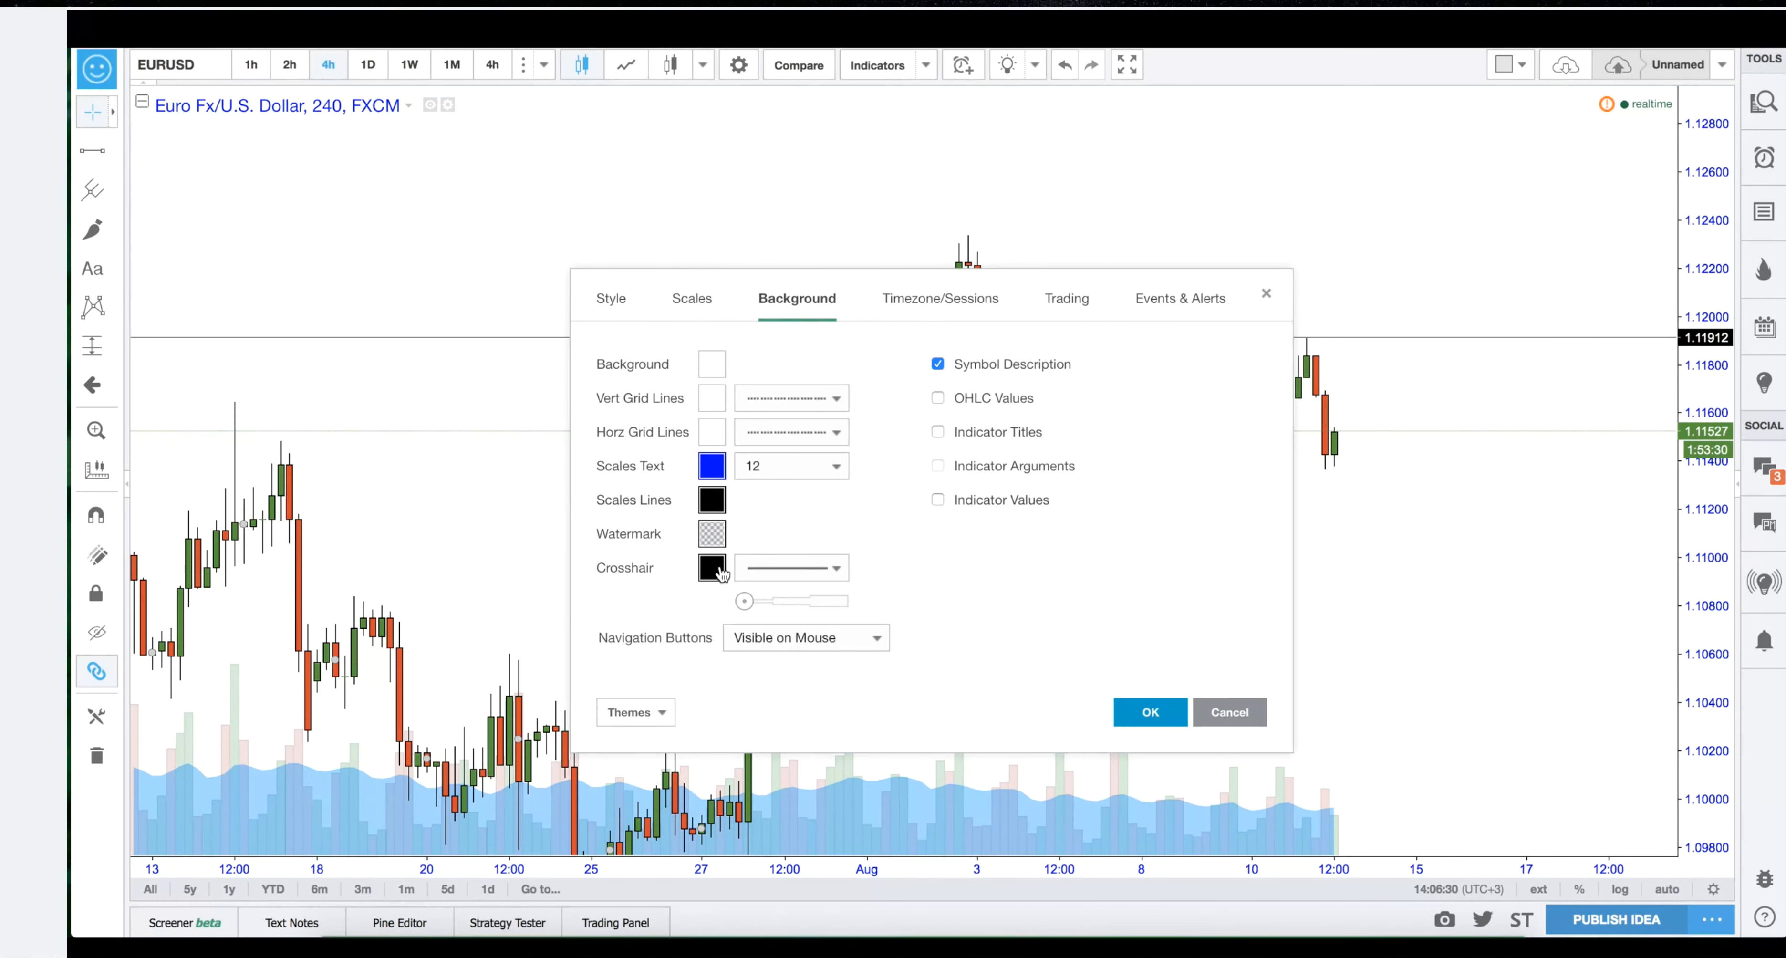
pyautogui.click(796, 573)
pyautogui.click(804, 655)
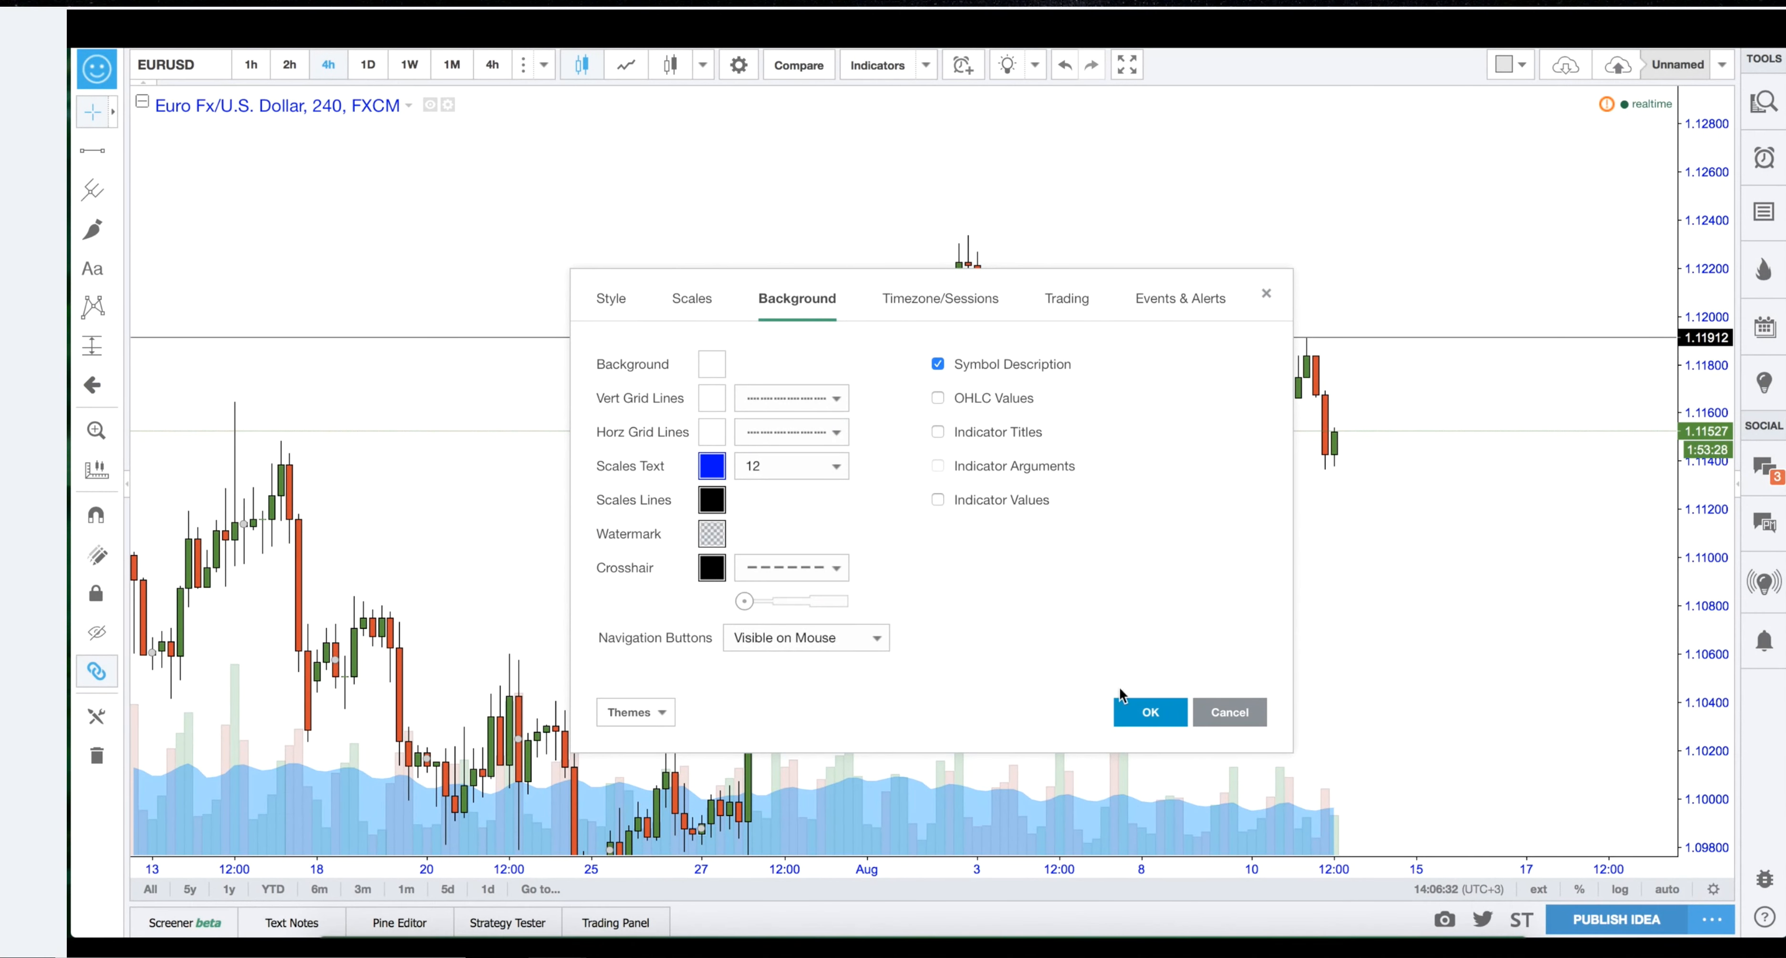
pyautogui.click(1137, 708)
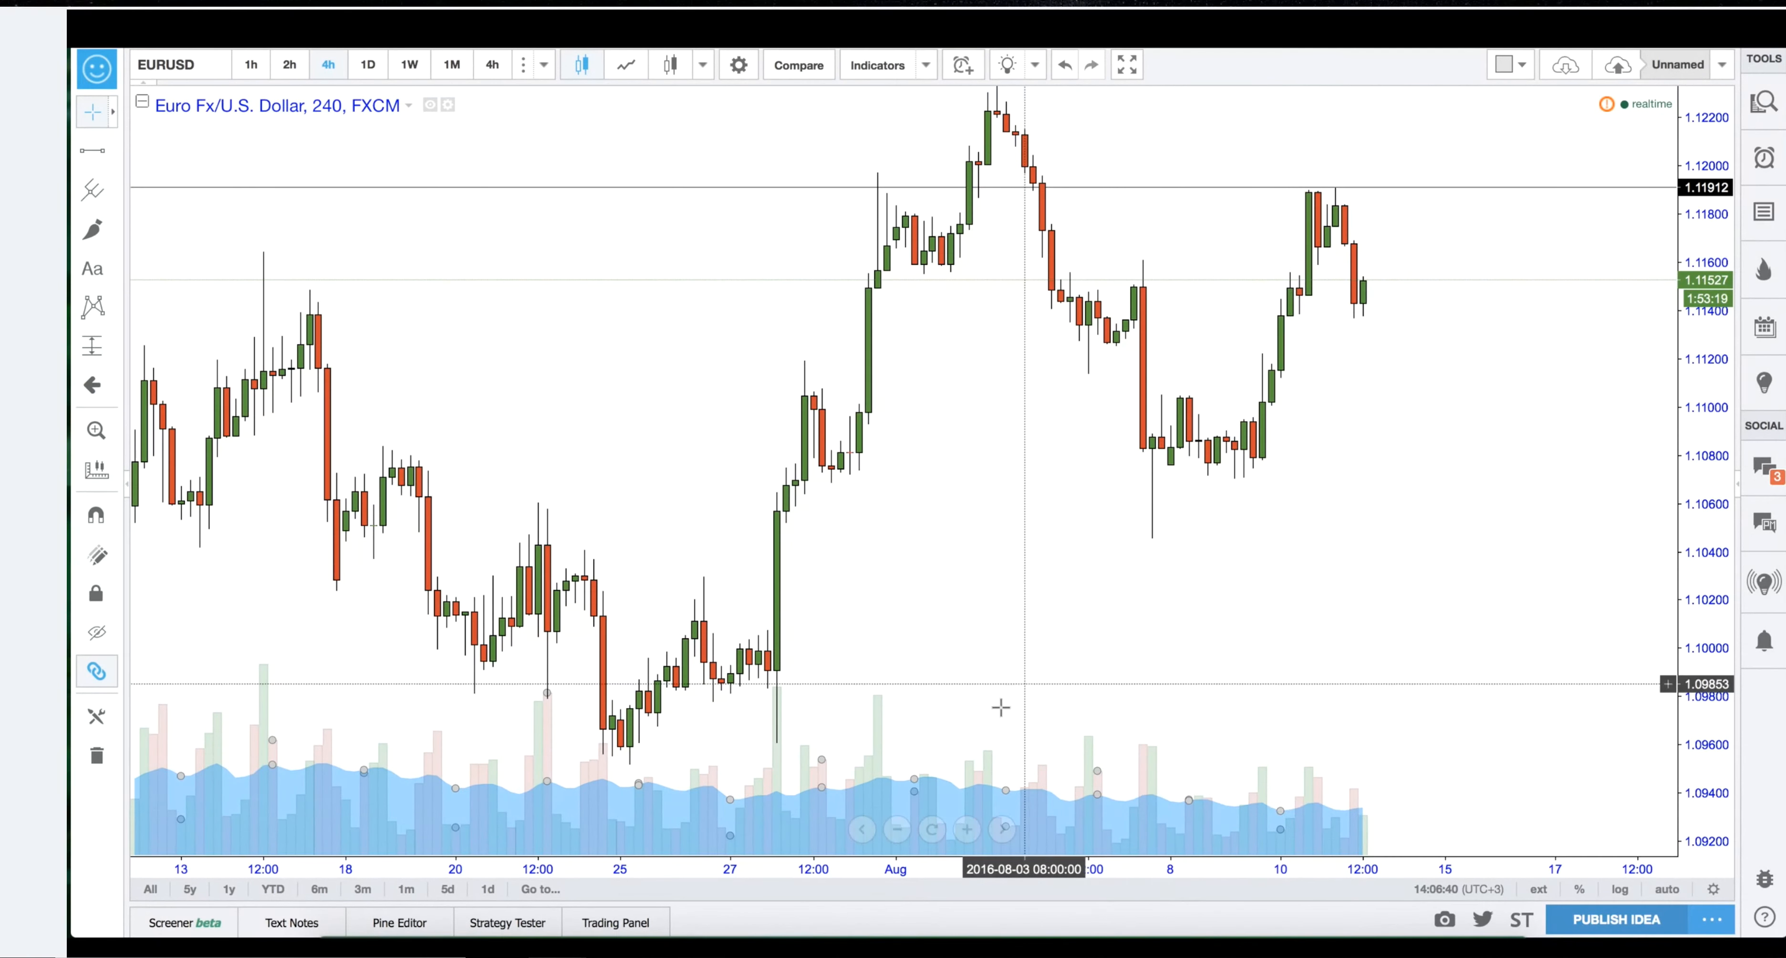
# Look at the volume indicator's input settings, then remove the indicator from the chart.
pyautogui.doubleClick(990, 772)
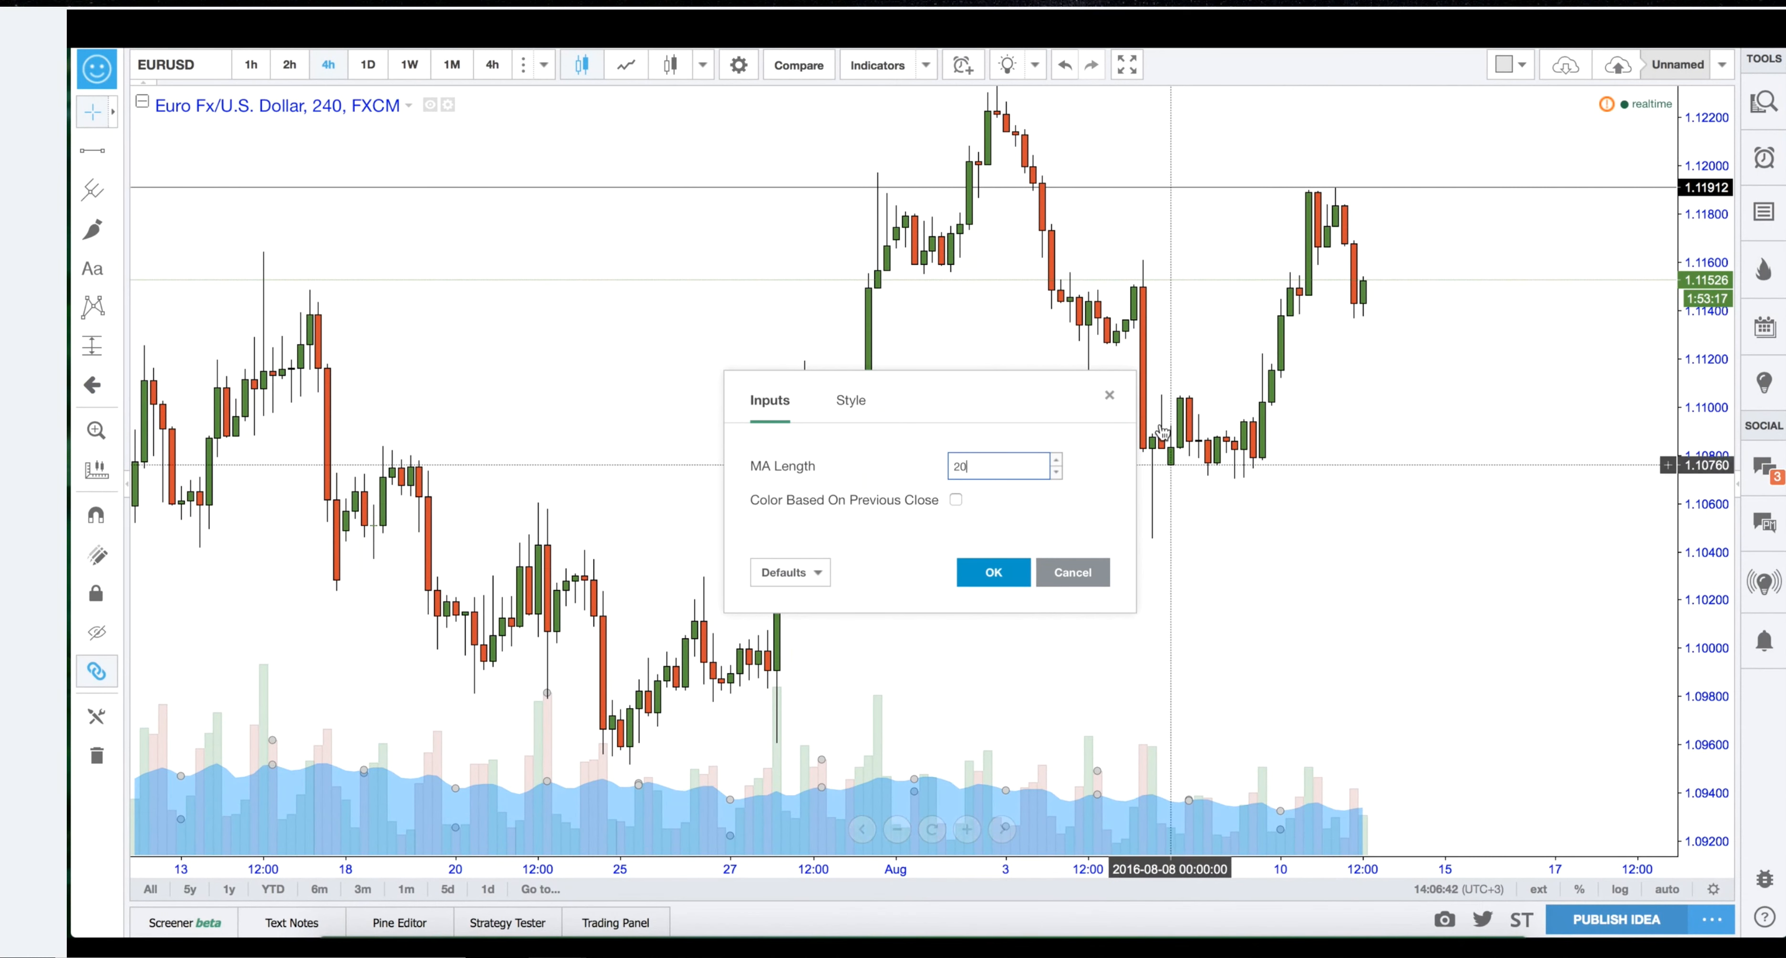
pyautogui.click(1109, 395)
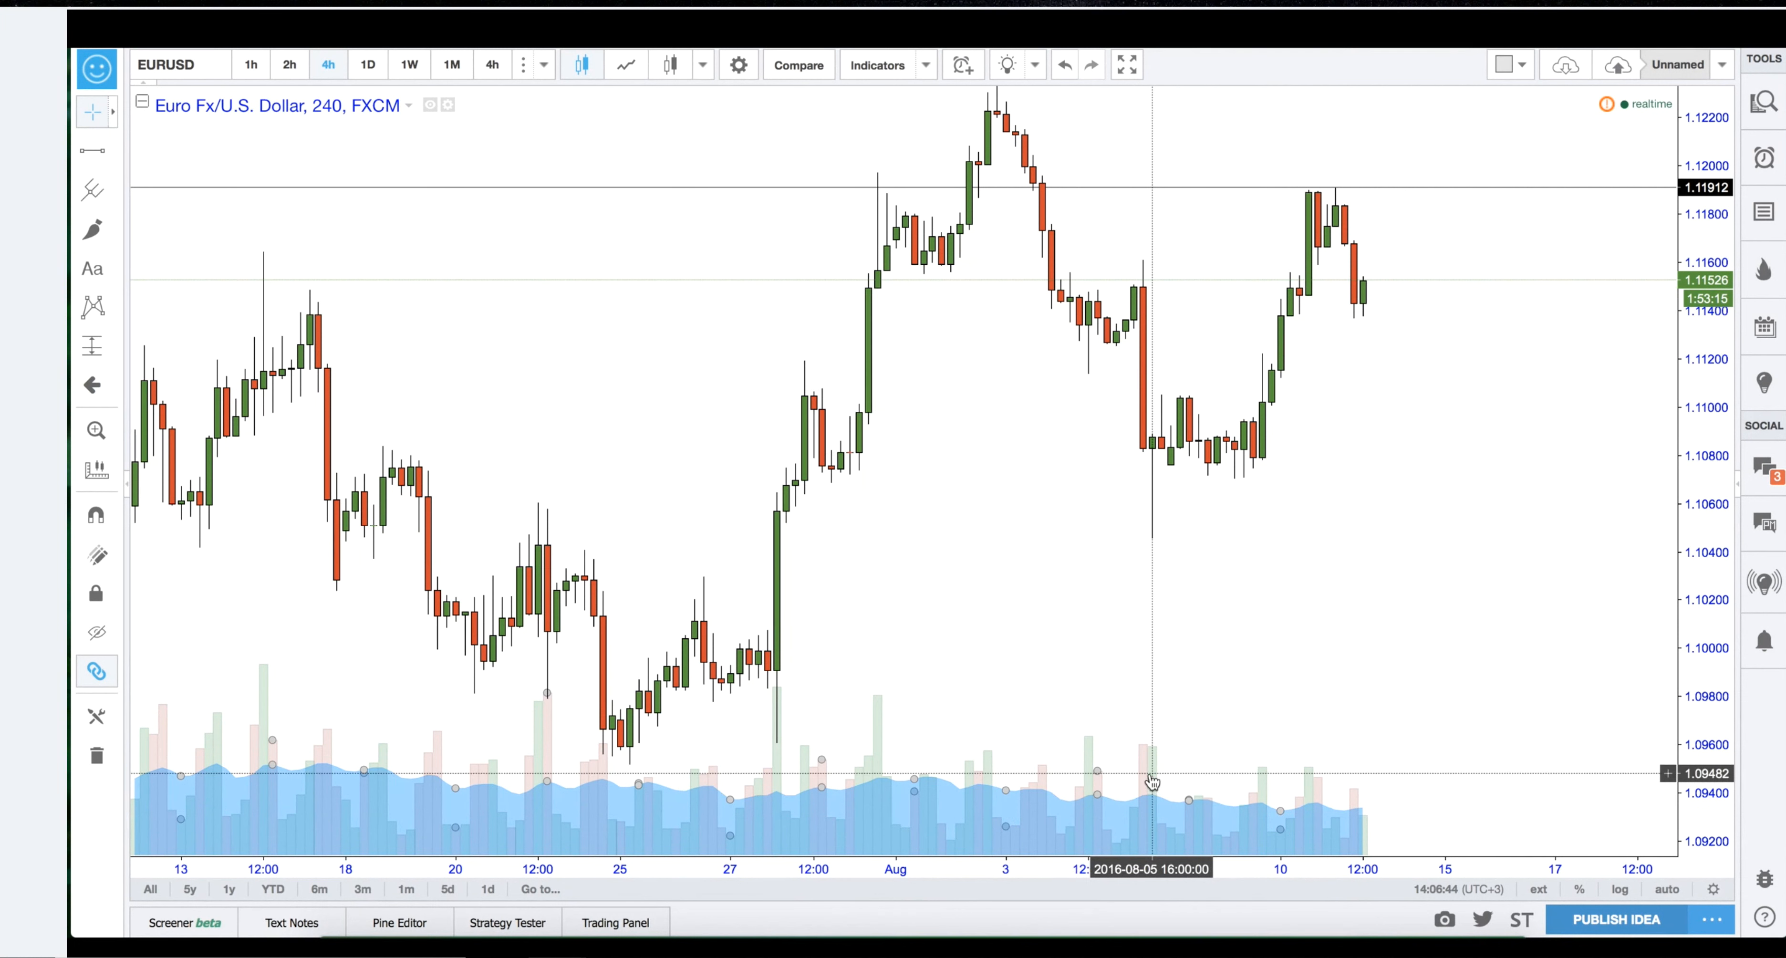
pyautogui.press('Delete')
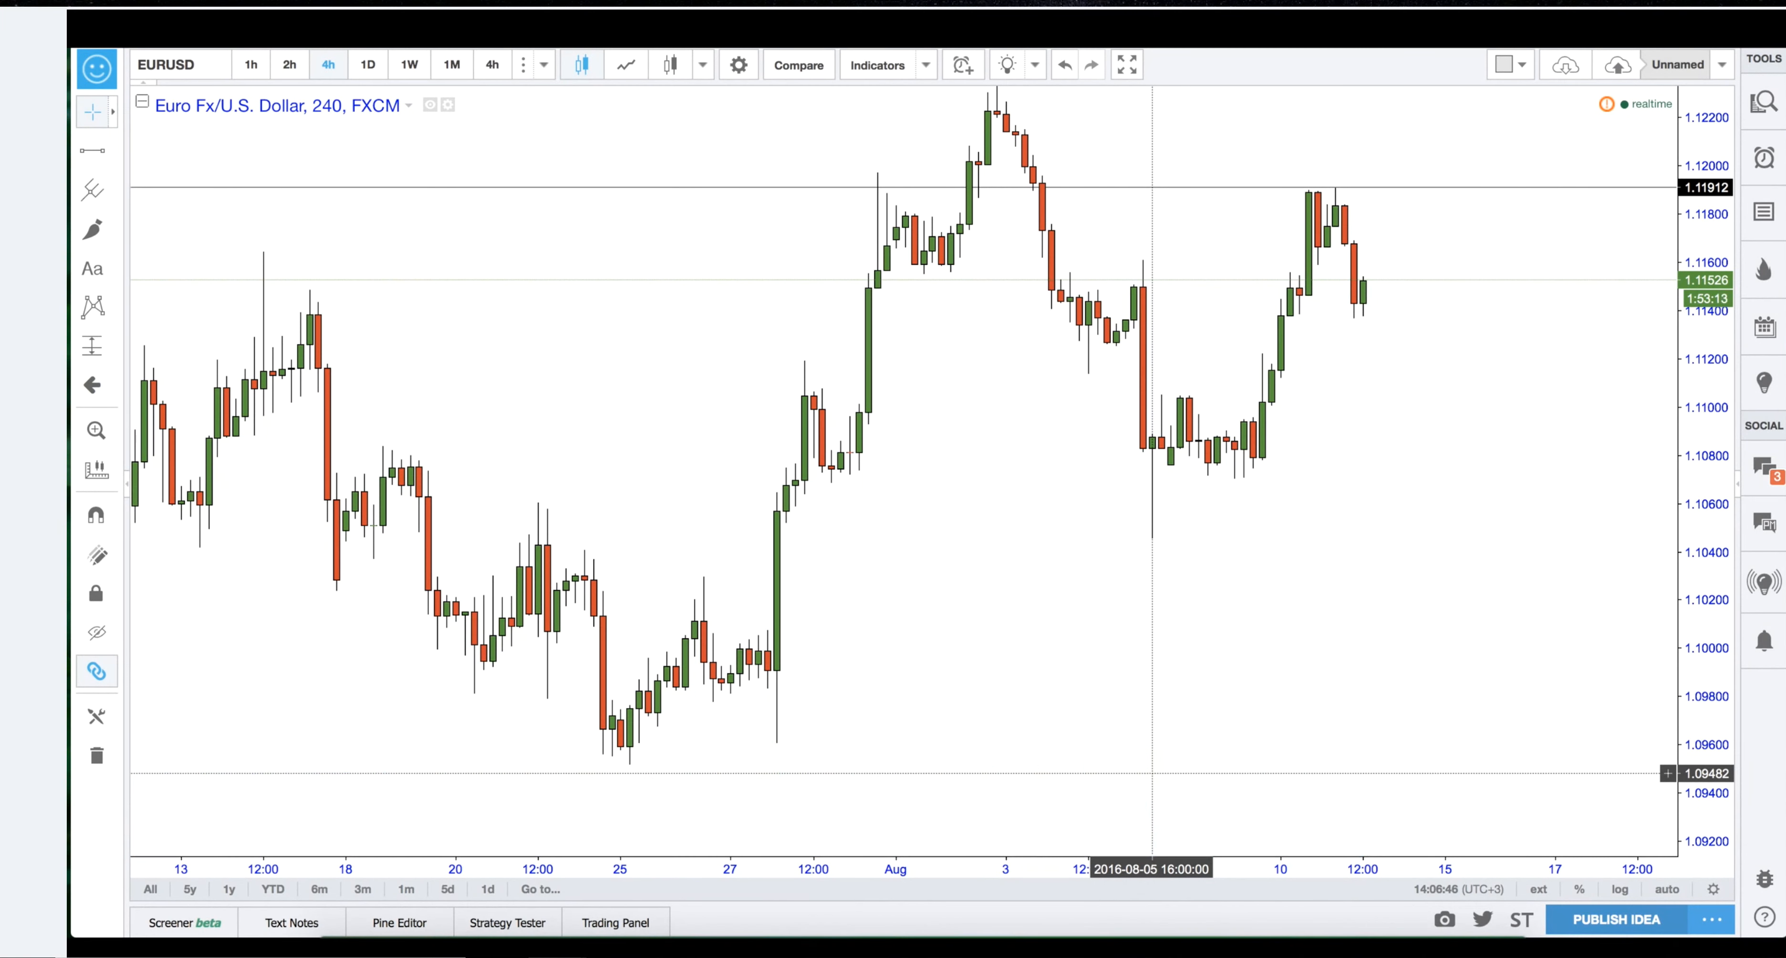
pyautogui.moveTo(1004, 493); pyautogui.dragTo(1157, 506)
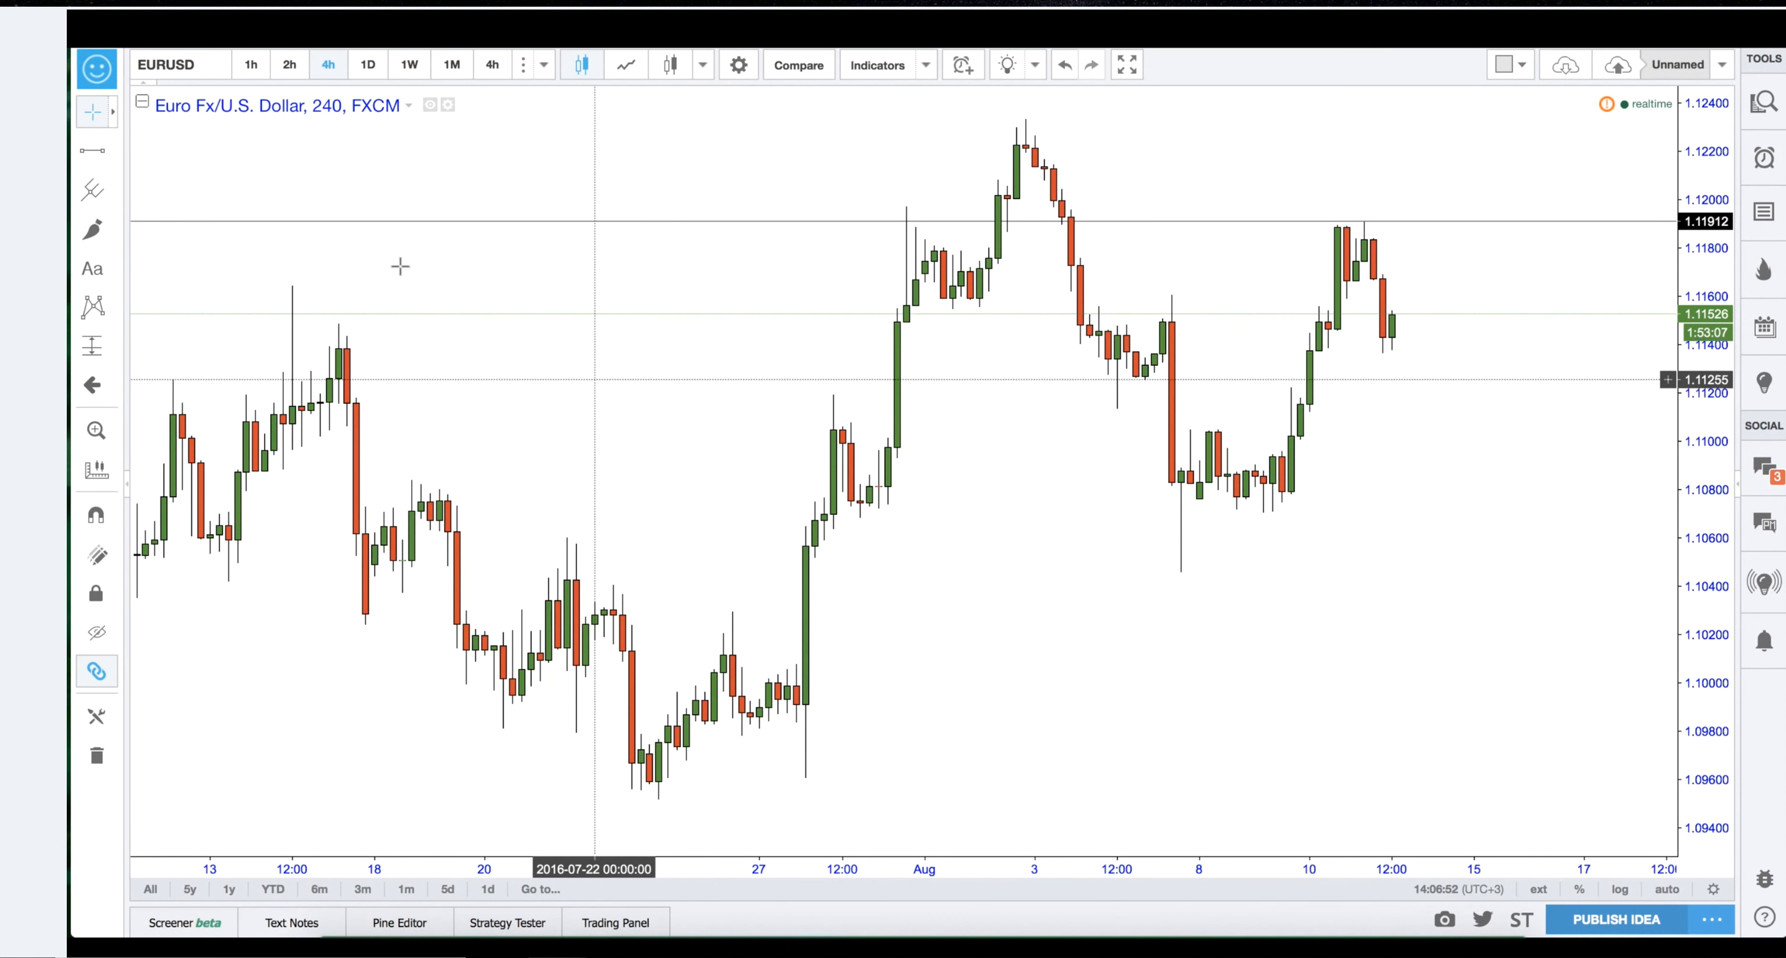
pyautogui.moveTo(994, 519); pyautogui.dragTo(1121, 465)
pyautogui.scroll(4, 1121, 465)
pyautogui.scroll(-3, 1121, 465)
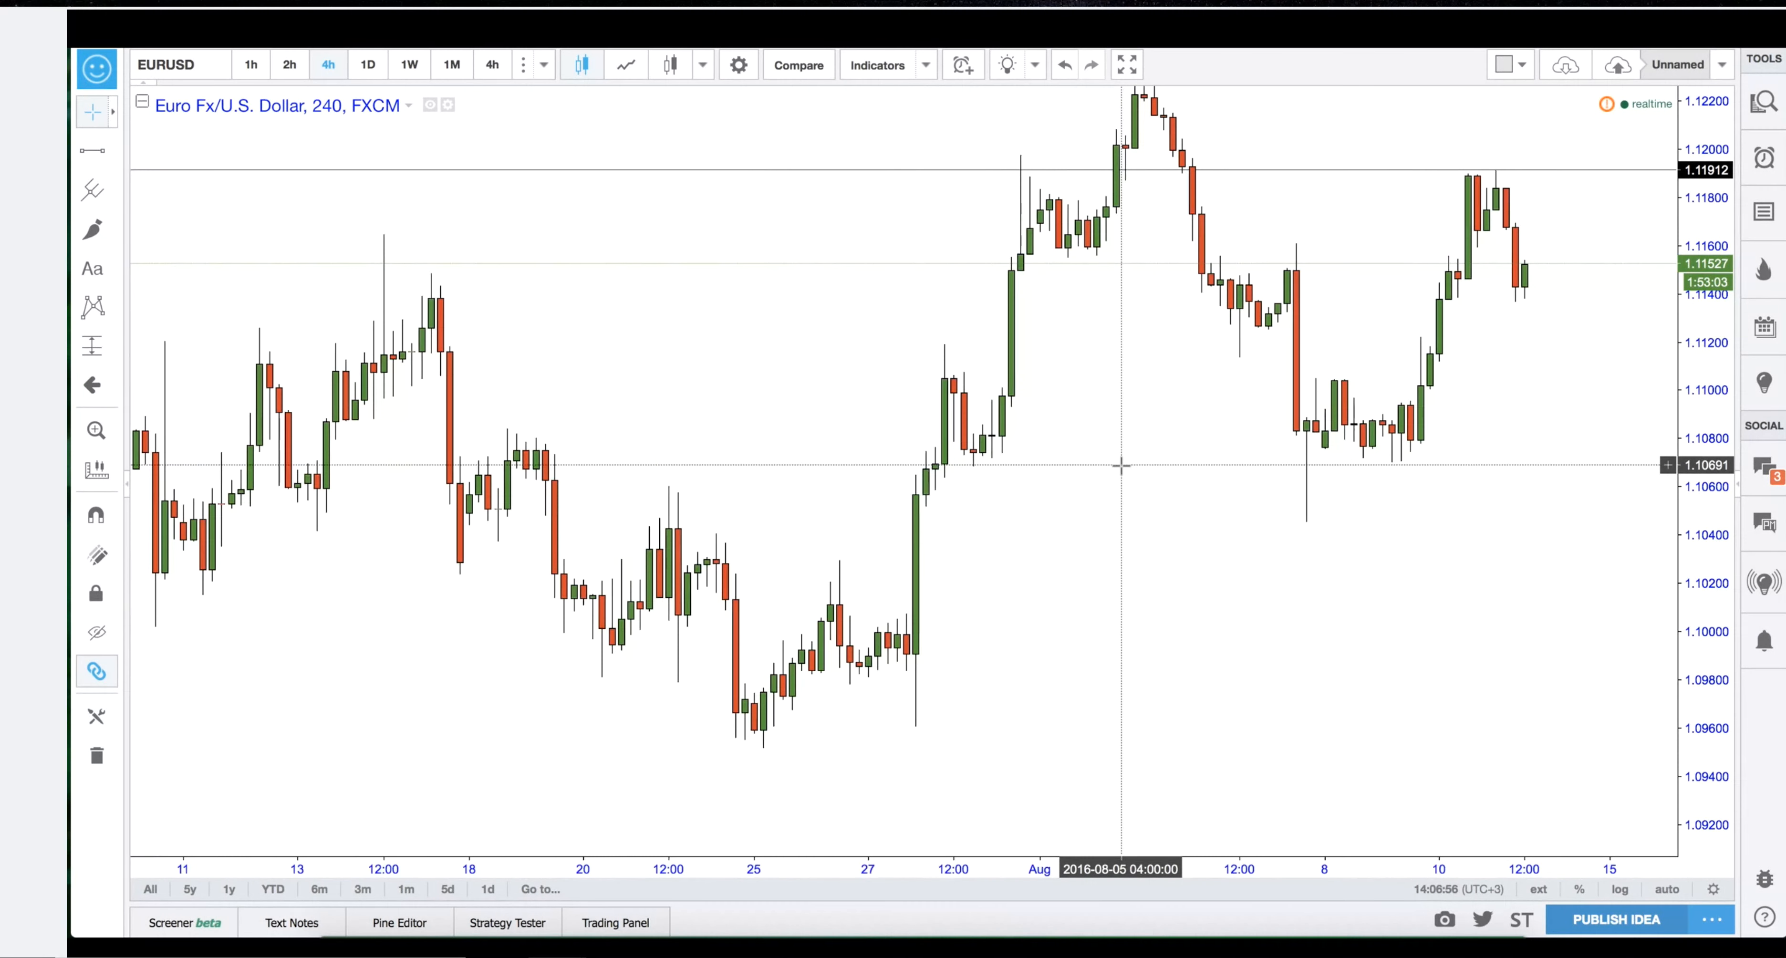
# Switch the chart to the 1D interval and rescale the price axis so the daily candles are readable.
pyautogui.click(368, 64)
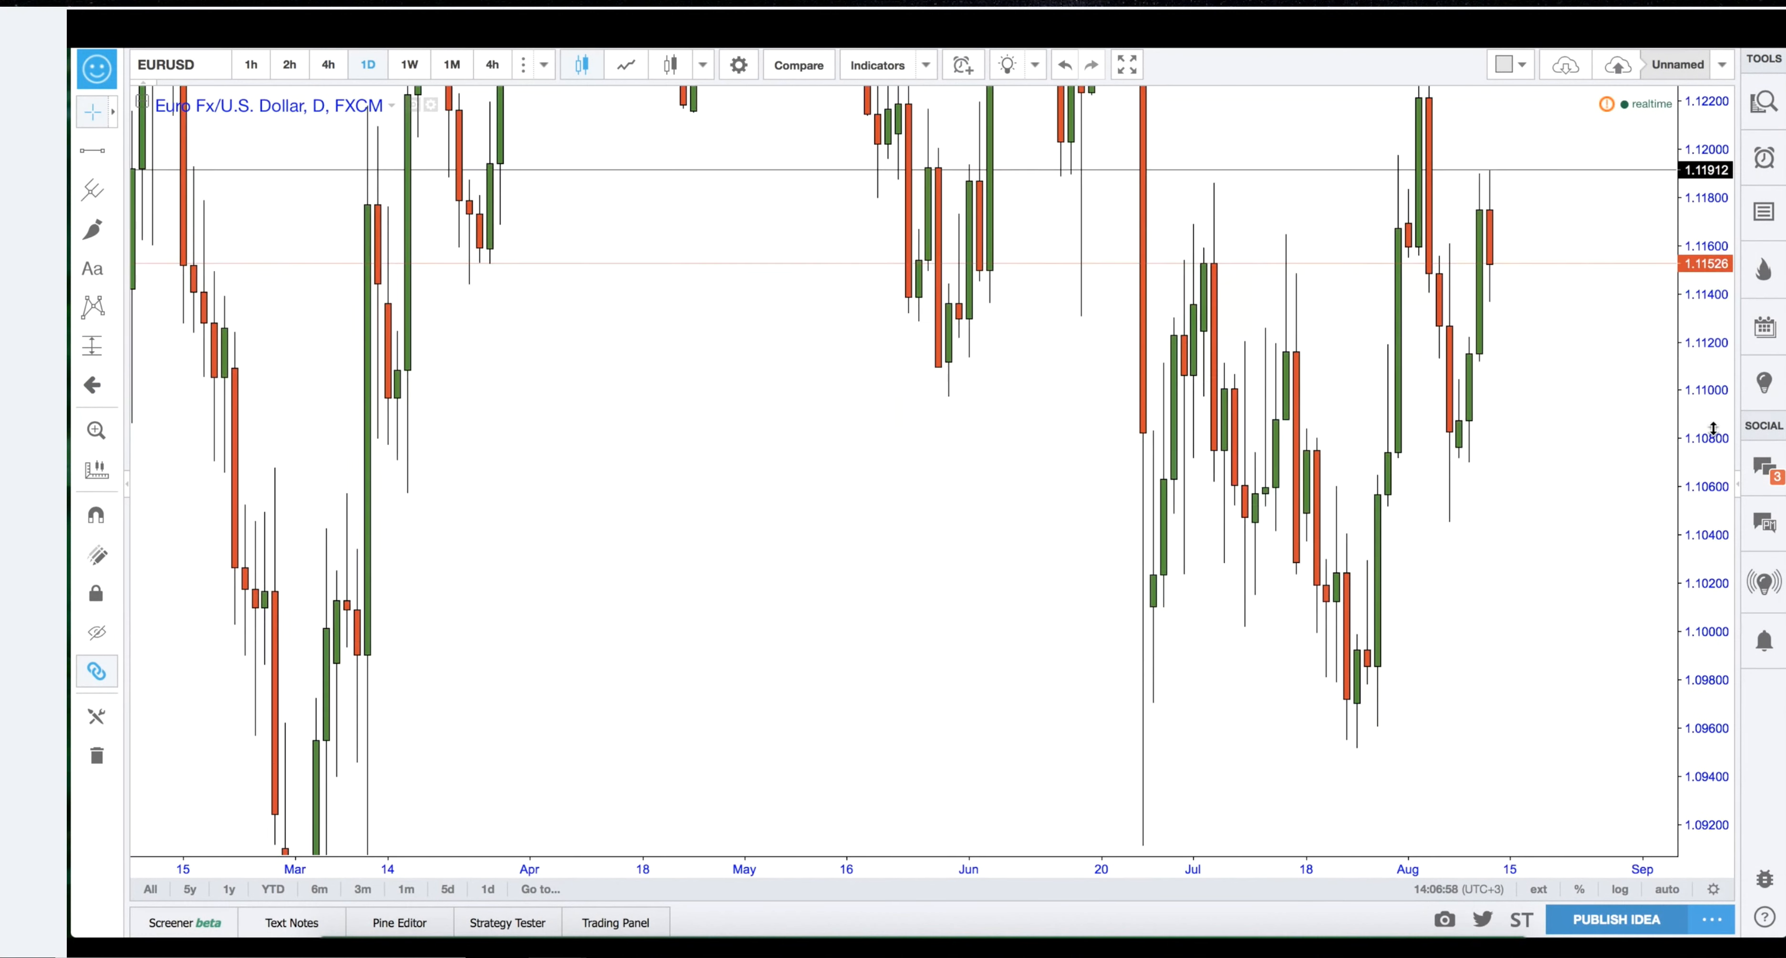
pyautogui.doubleClick(1713, 428)
pyautogui.moveTo(1714, 622); pyautogui.dragTo(1712, 545)
pyautogui.moveTo(1638, 686); pyautogui.dragTo(1566, 794)
pyautogui.moveTo(1708, 664); pyautogui.dragTo(1720, 545)
pyautogui.moveTo(1538, 638); pyautogui.dragTo(1511, 575)
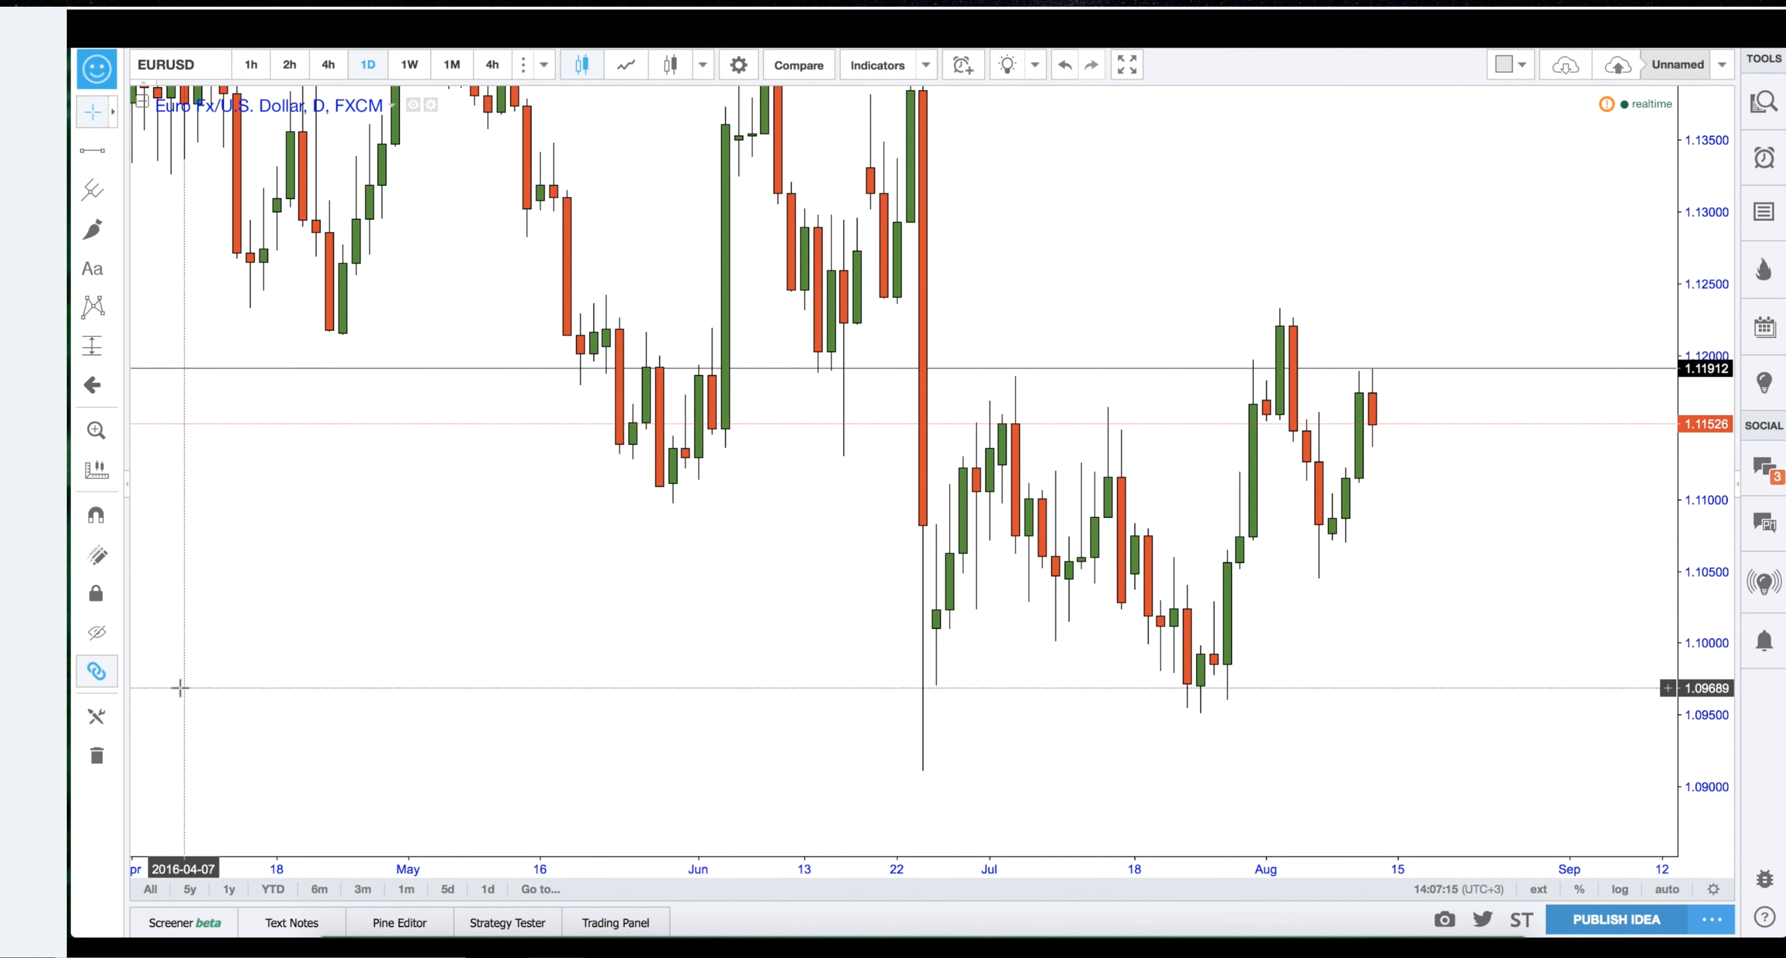
# Clear the existing drawings and place three horizontal lines at about 1.1196, 1.1269 and 1.0918.
pyautogui.click(93, 766)
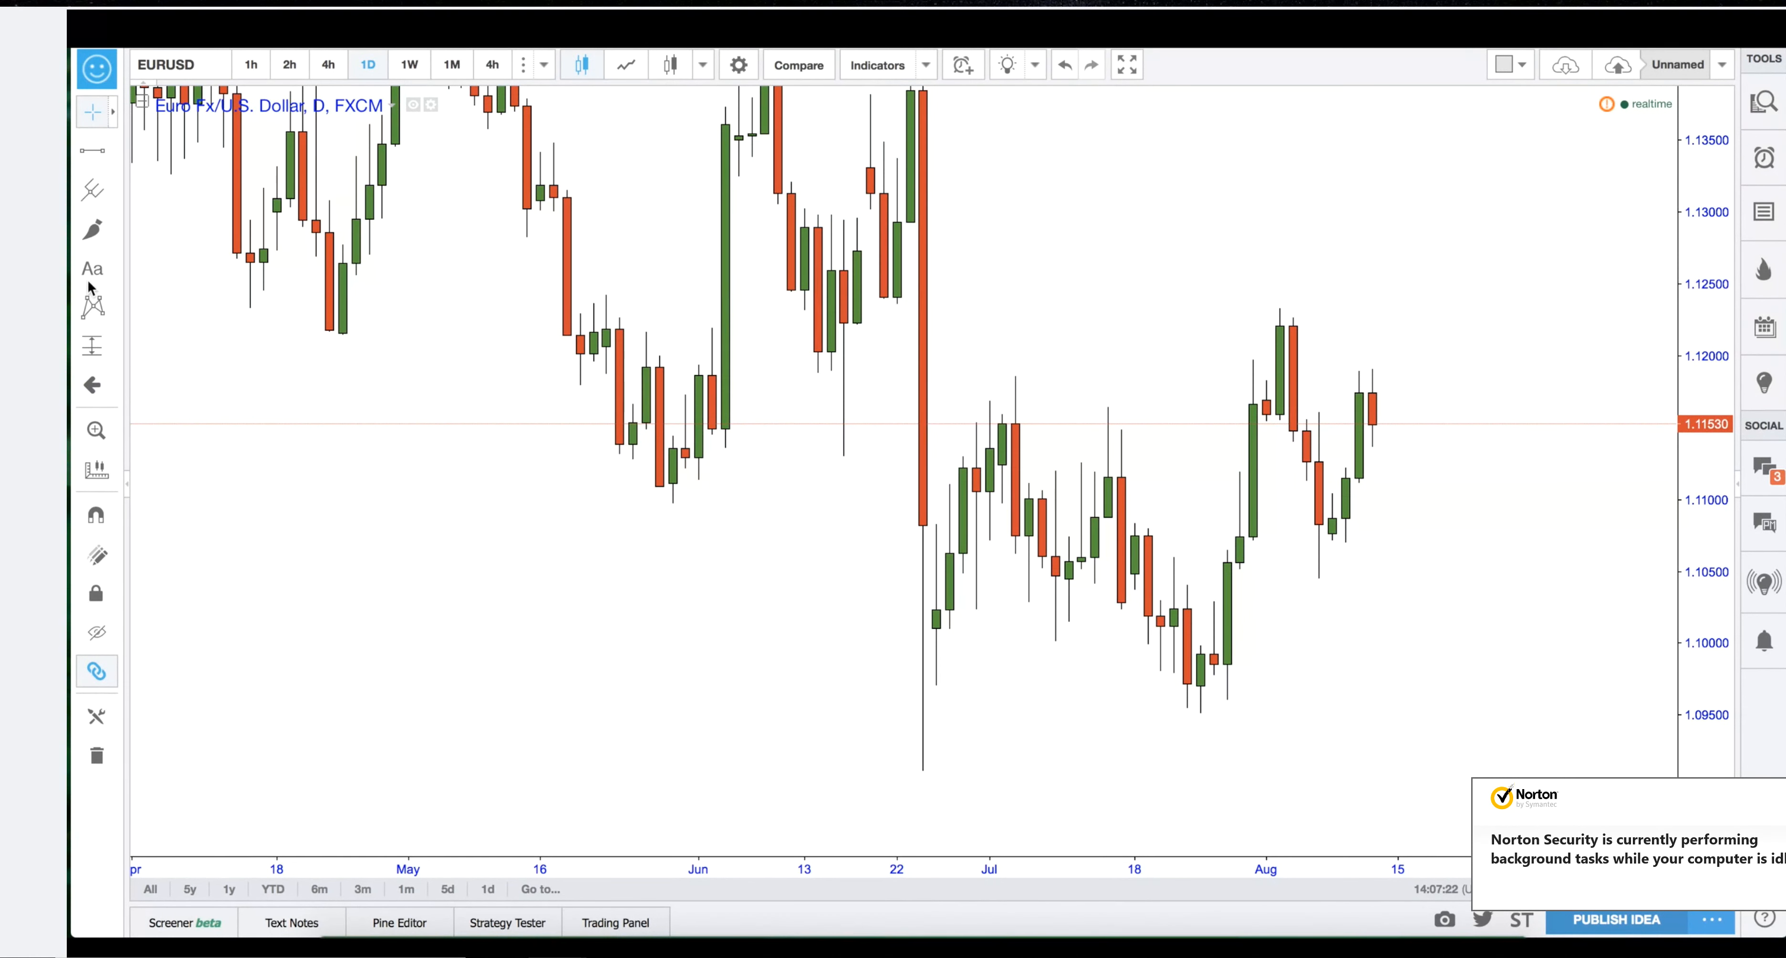
pyautogui.hotkey('alt', 'h')
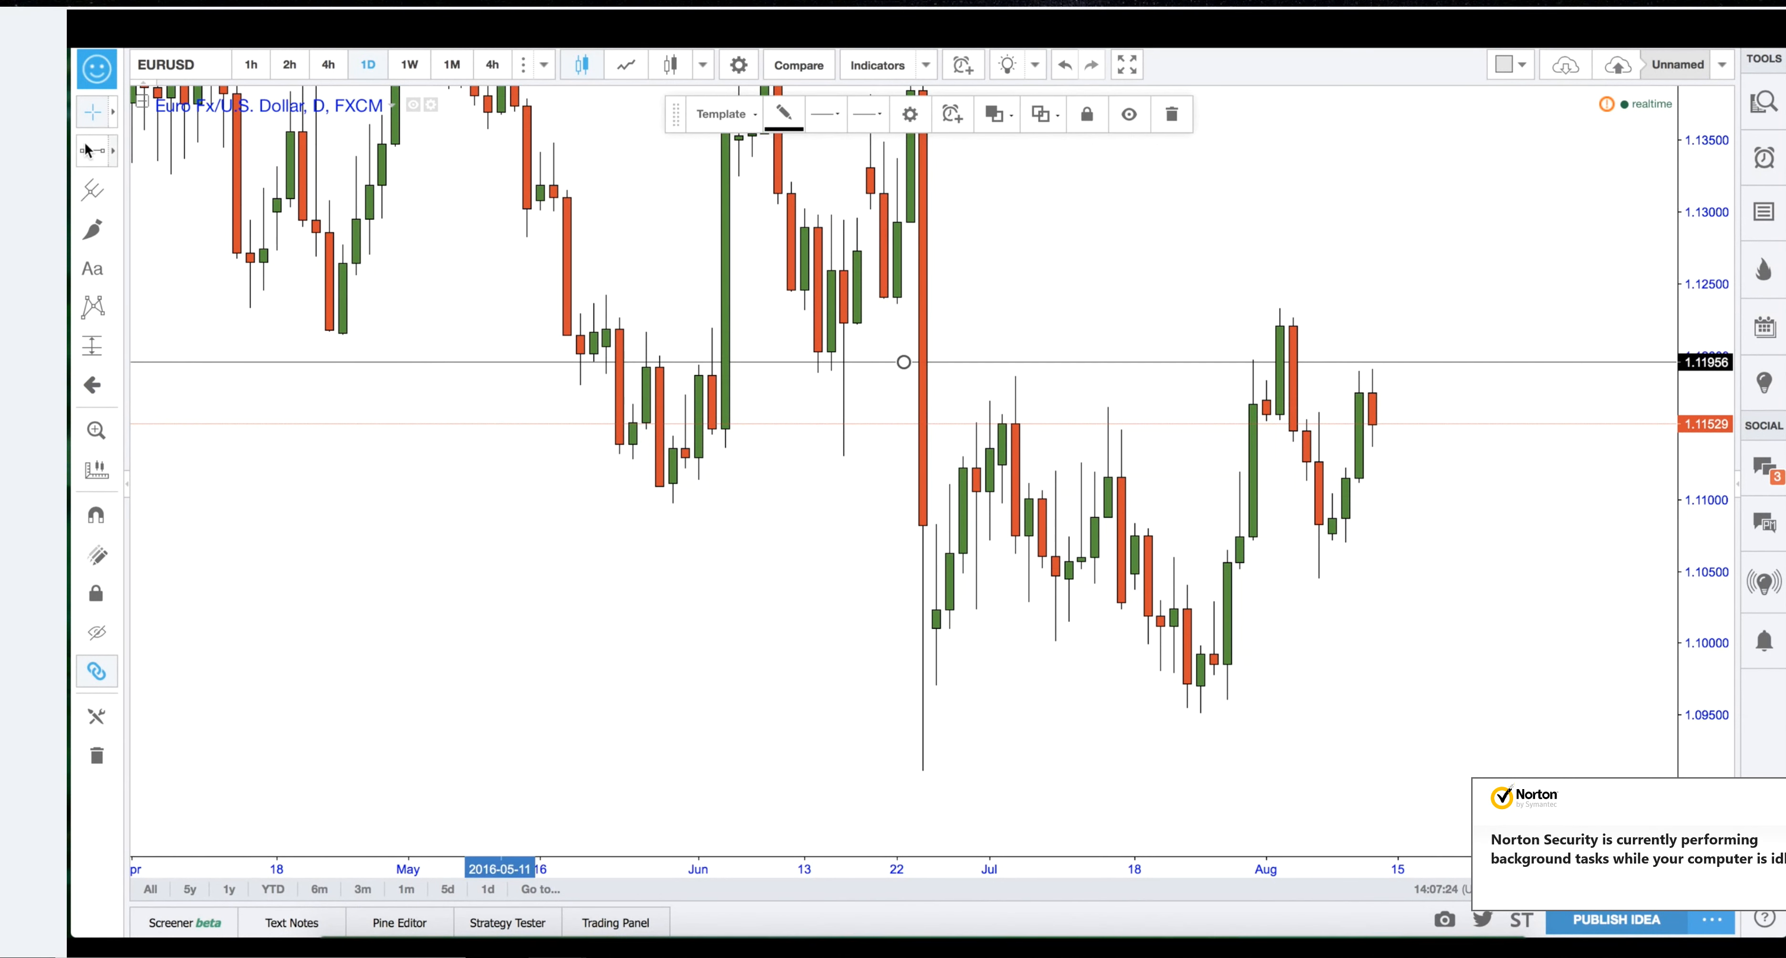
pyautogui.hotkey('alt', 'h')
pyautogui.hotkey('alt', 'h')
pyautogui.click(438, 491)
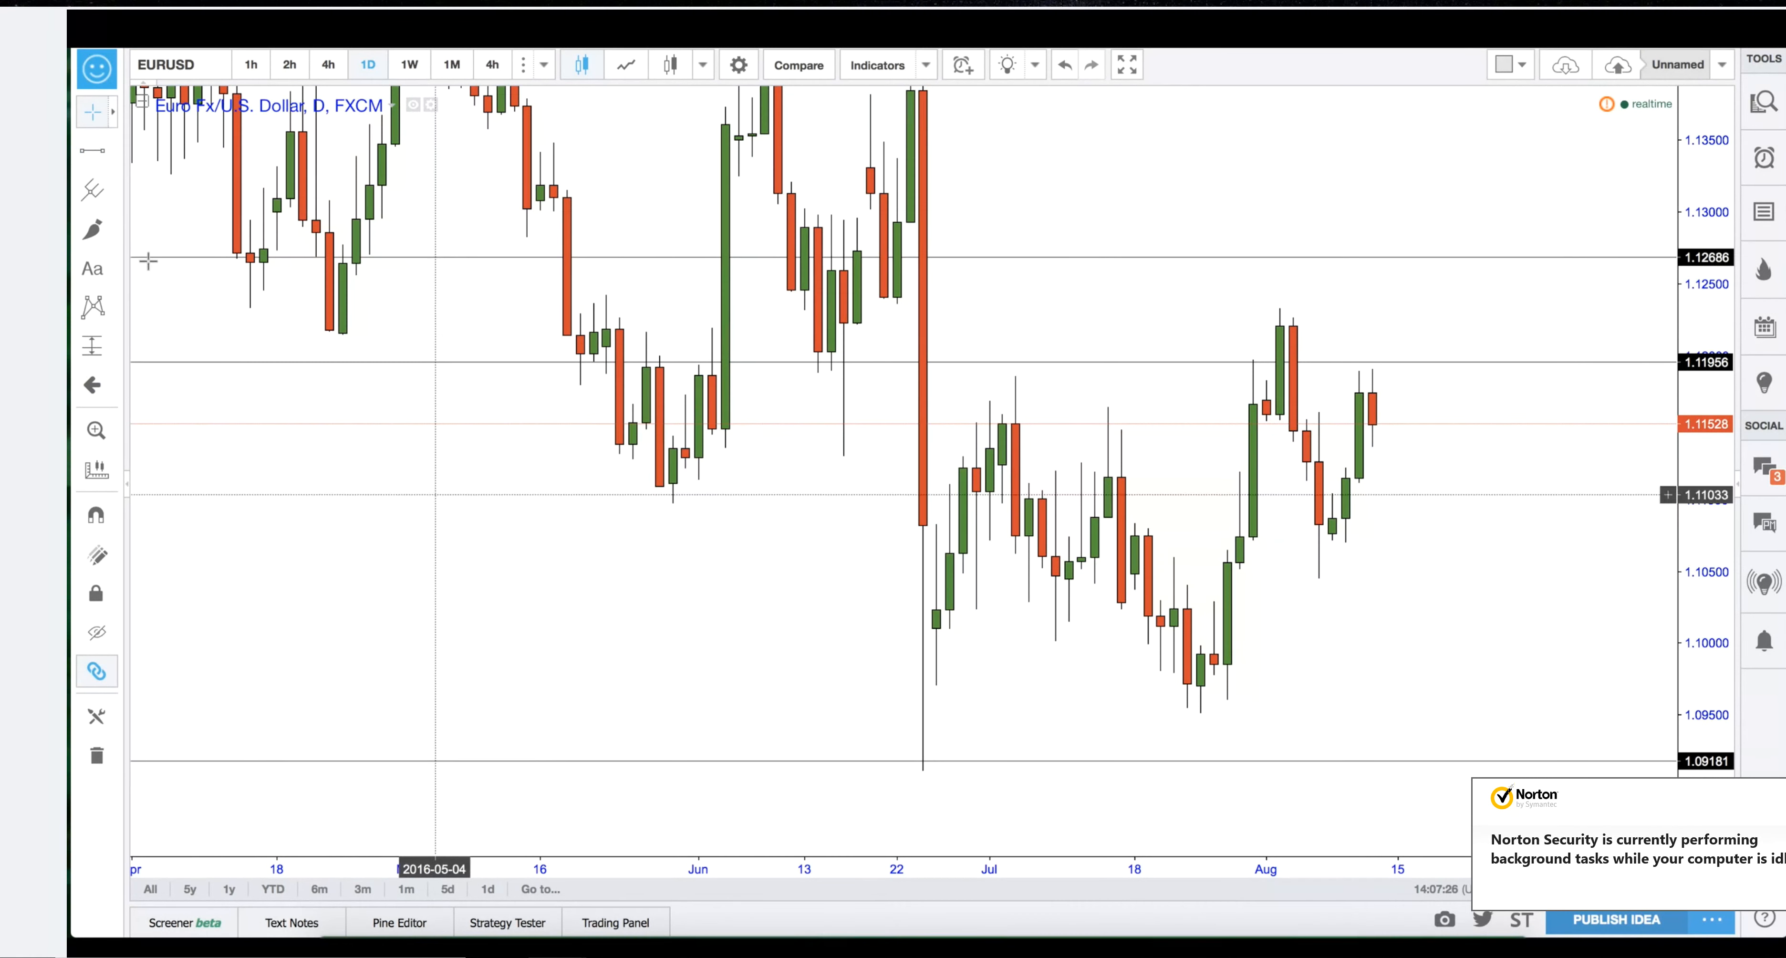
# Draw a downward-sloping pitchfork with its first two anchor points on 2016-05-26 and 2016-06-14.
pyautogui.click(92, 233)
pyautogui.click(179, 267)
pyautogui.click(645, 467)
pyautogui.click(817, 618)
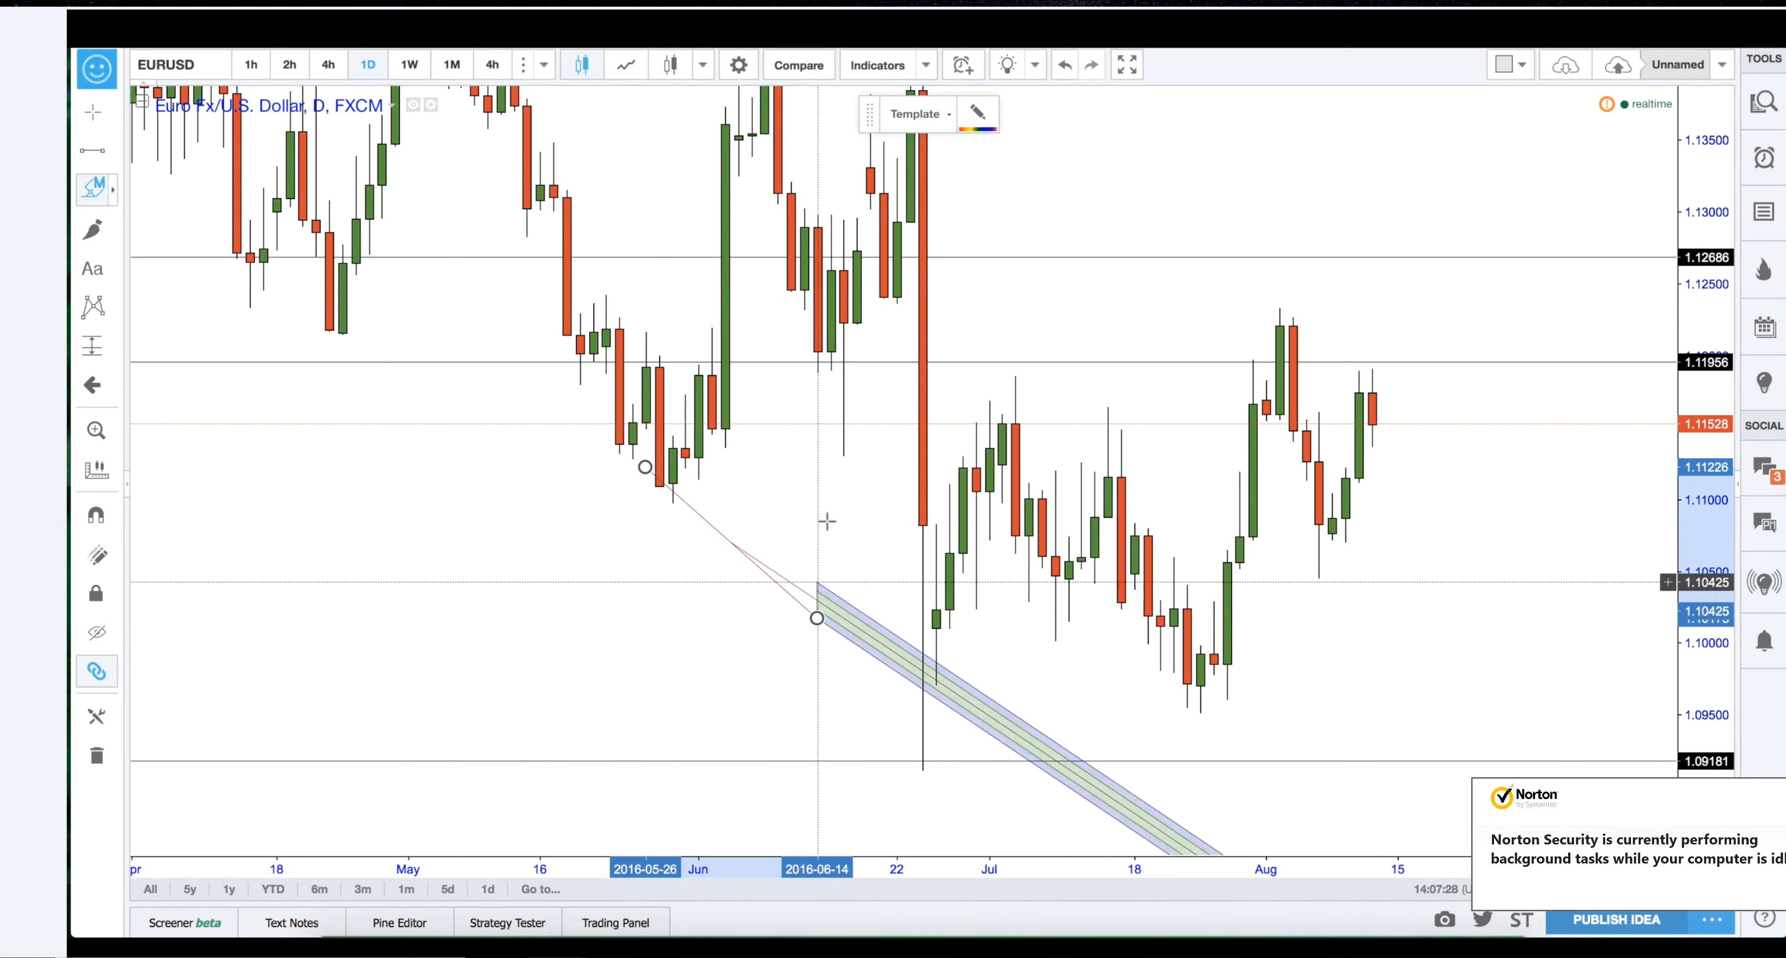
pyautogui.click(830, 520)
pyautogui.click(872, 470)
pyautogui.scroll(-1, 445, 603)
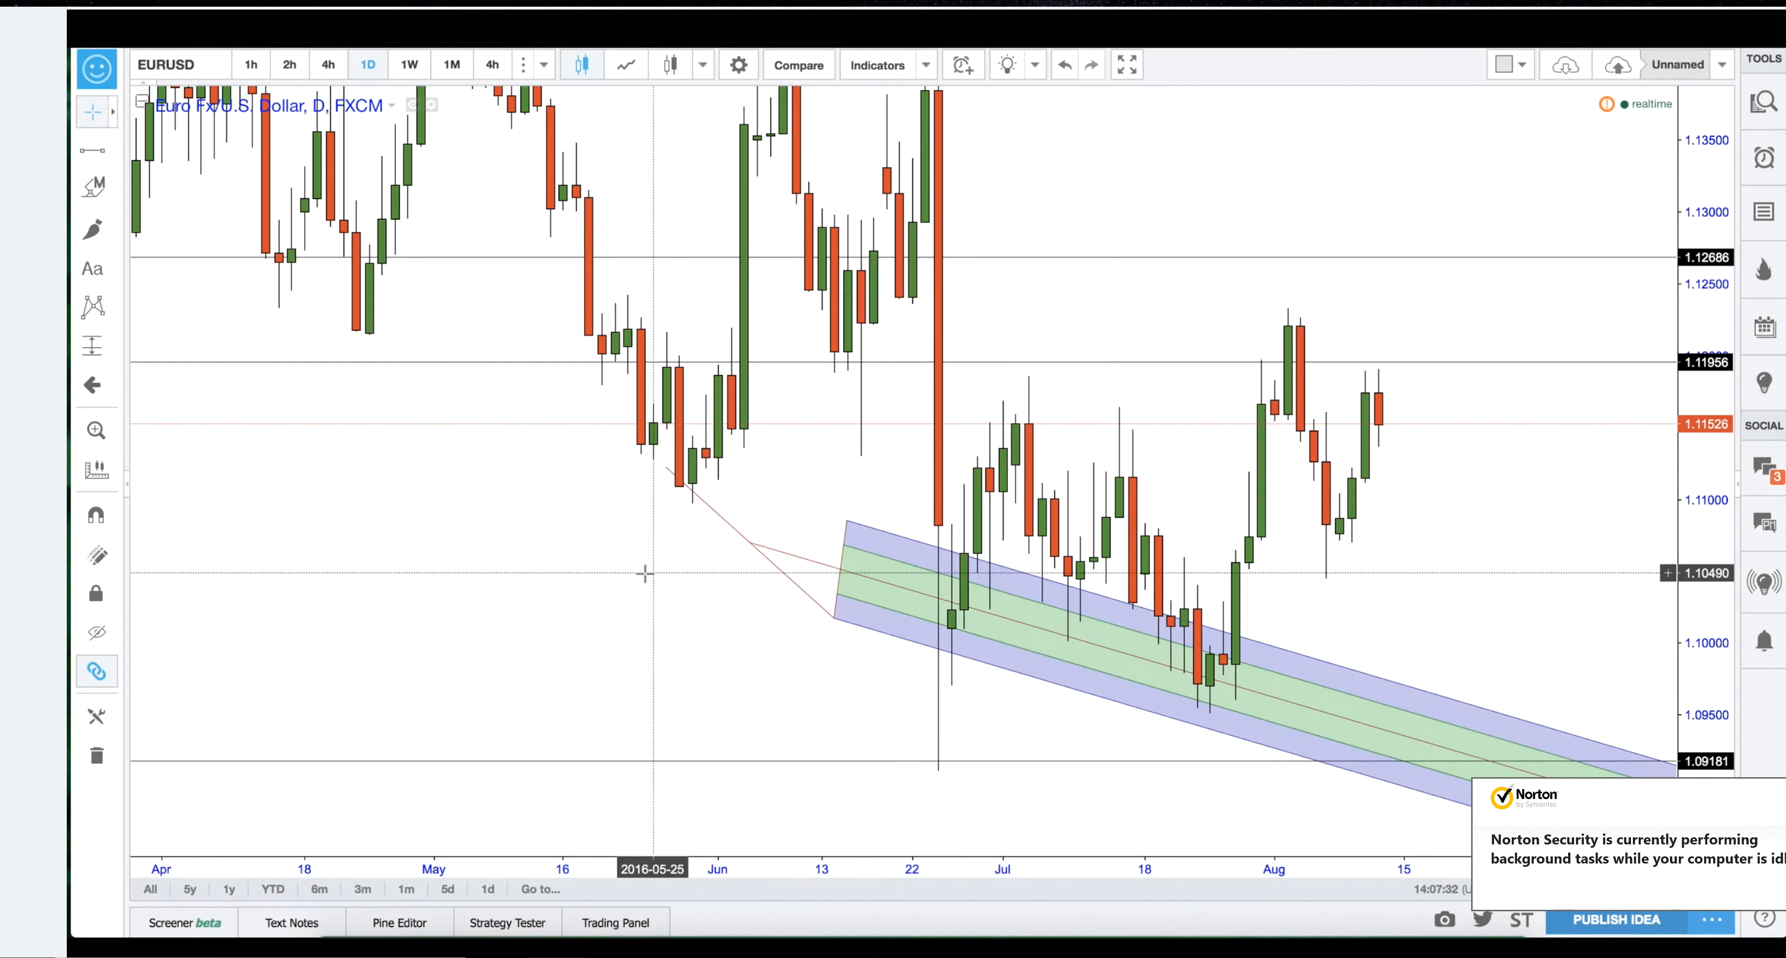
pyautogui.moveTo(561, 618); pyautogui.dragTo(542, 606)
# Remove all drawings from the chart, try undo and redo to restore them, and remove them all again.
pyautogui.click(96, 759)
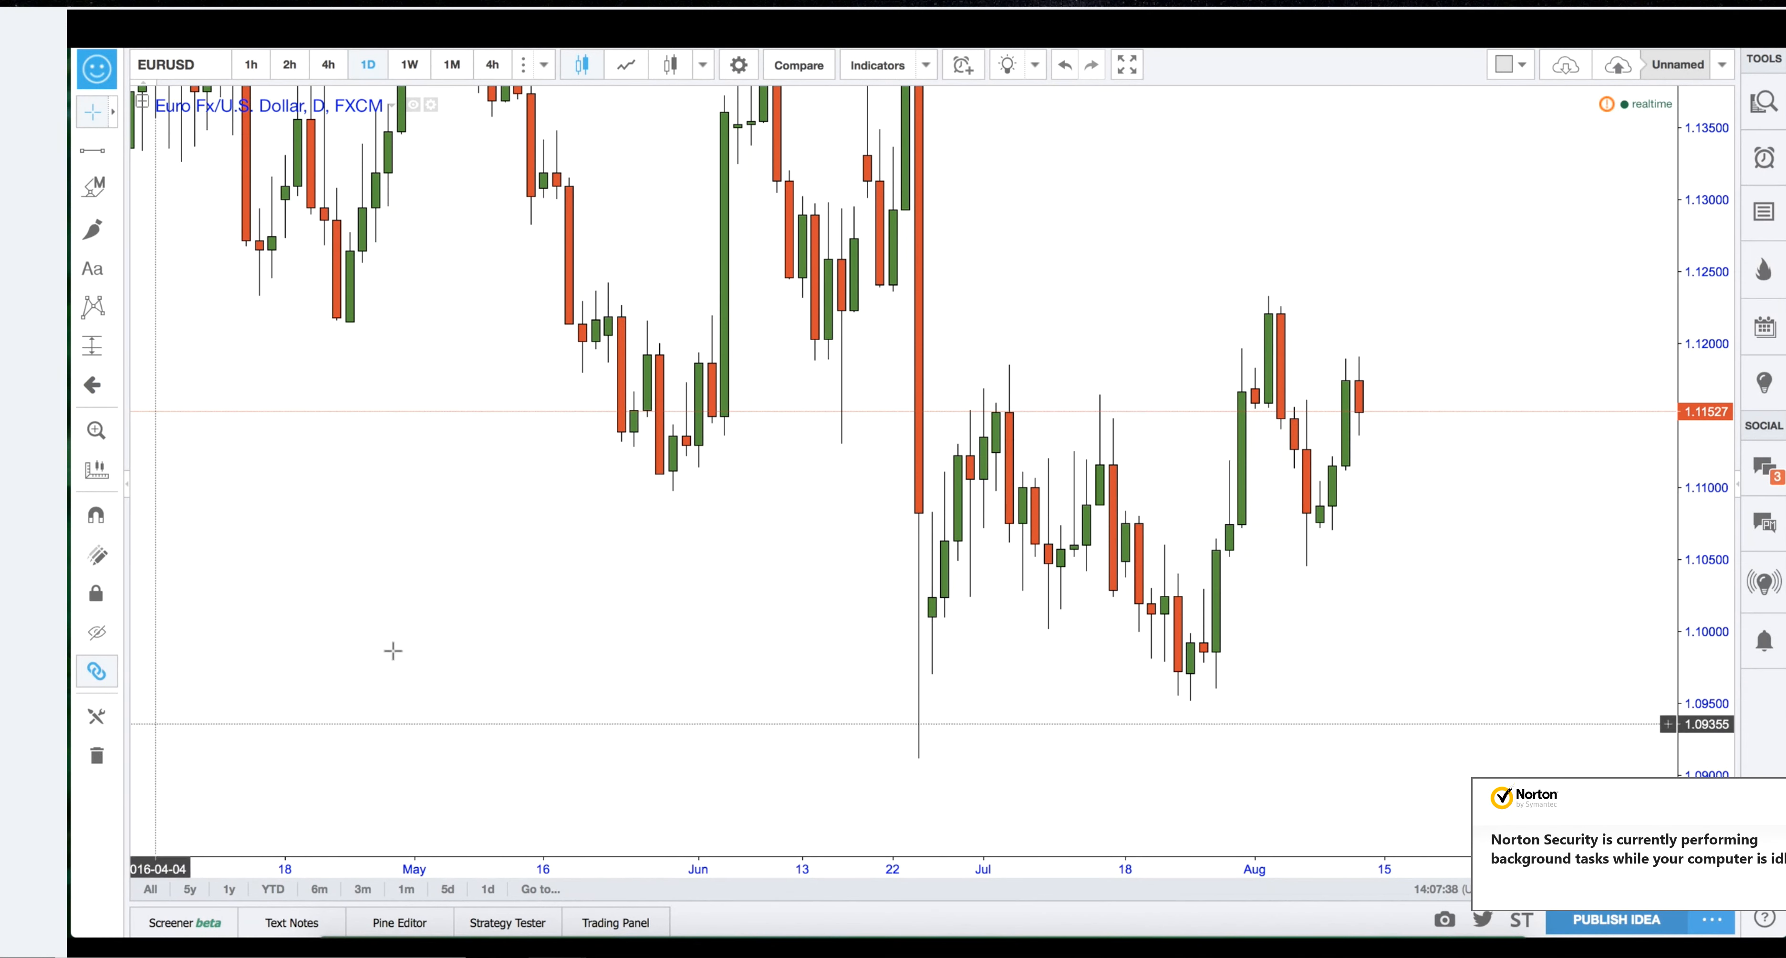
pyautogui.click(1065, 66)
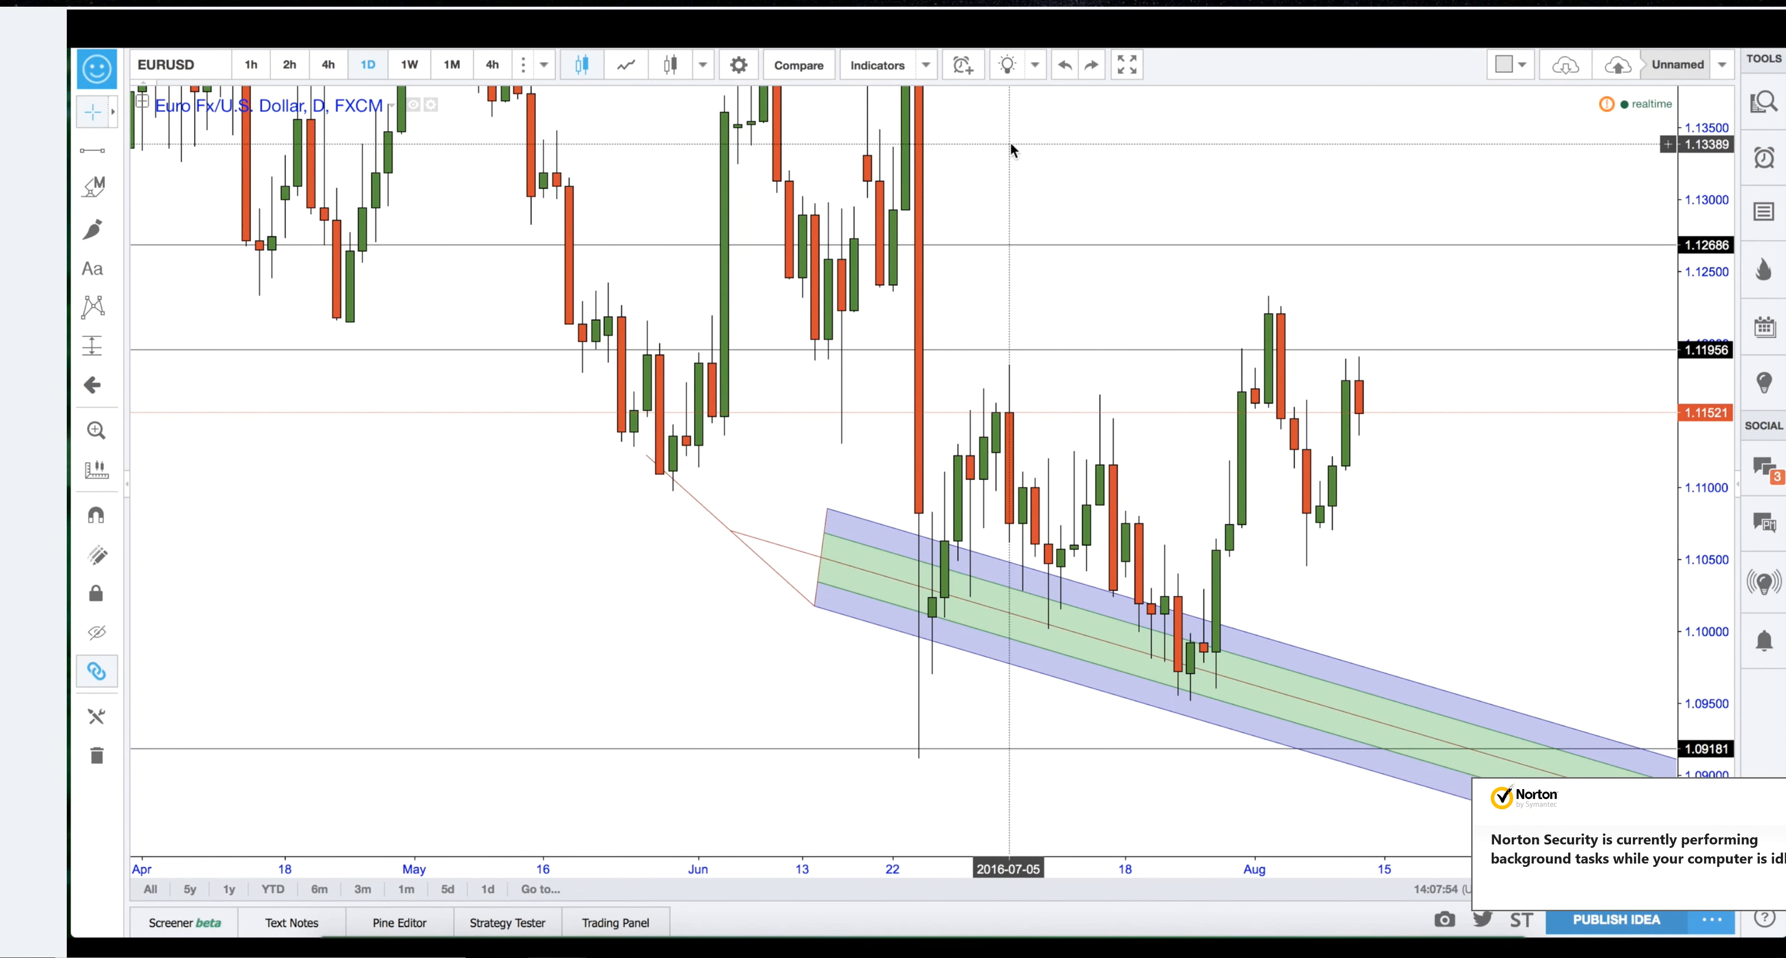
pyautogui.click(1067, 65)
pyautogui.click(1092, 66)
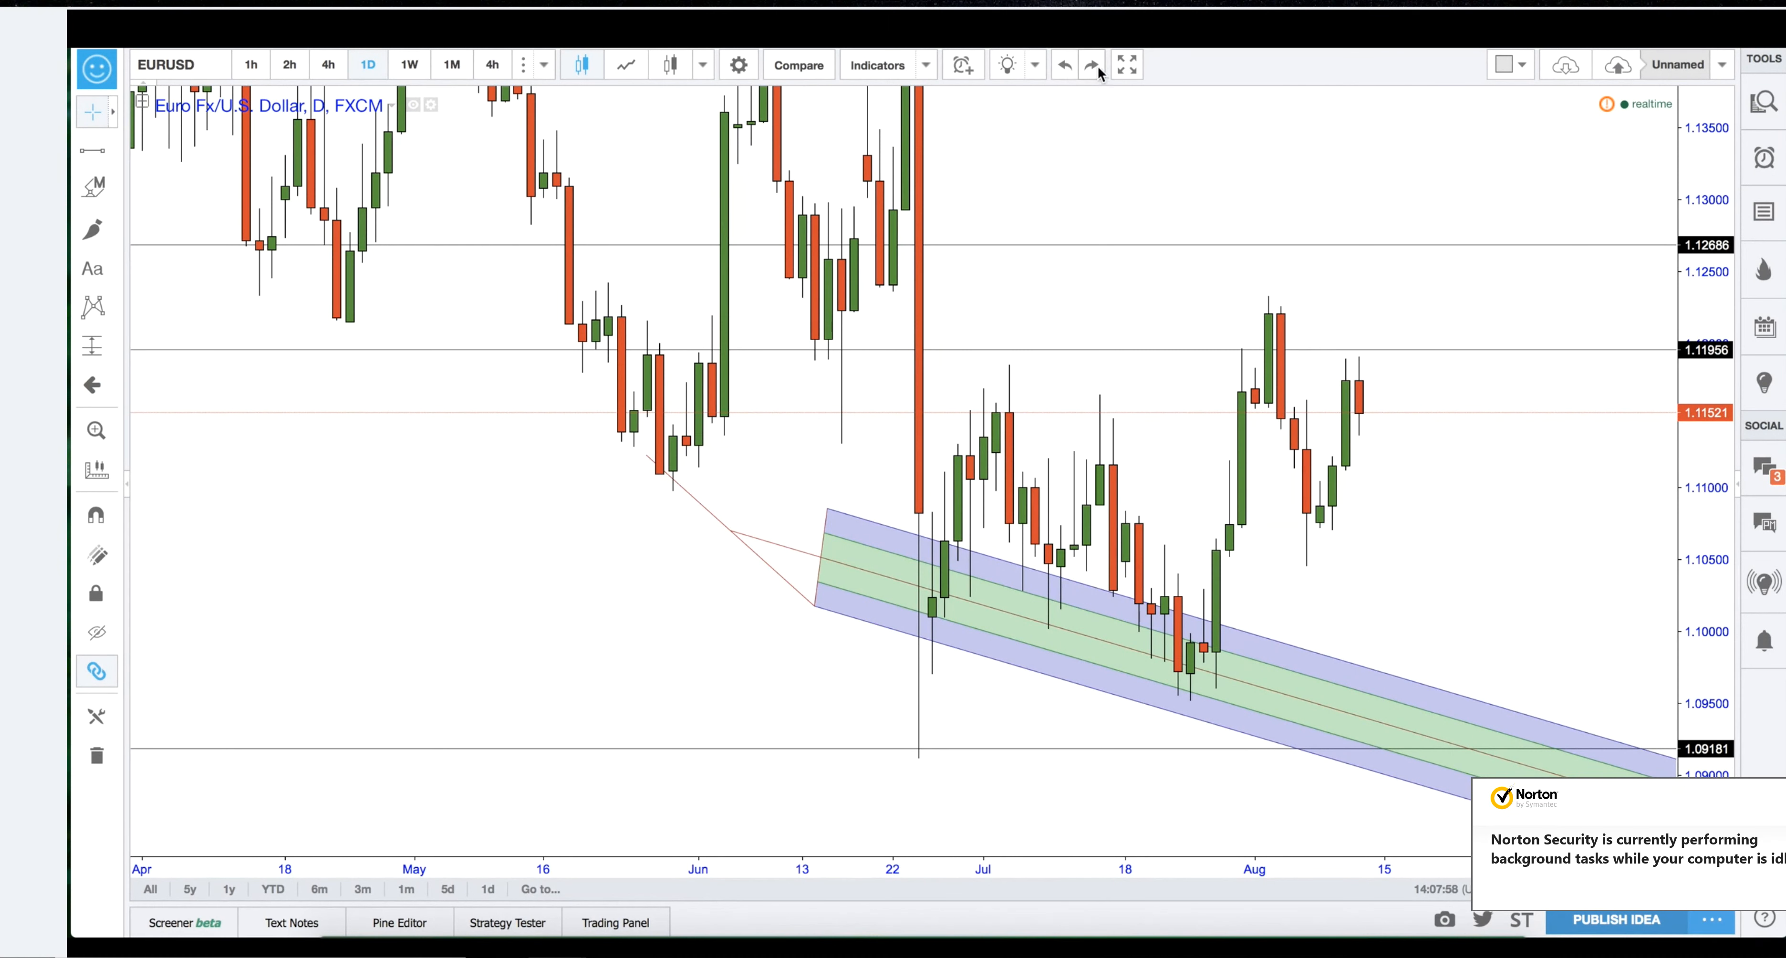
pyautogui.click(97, 758)
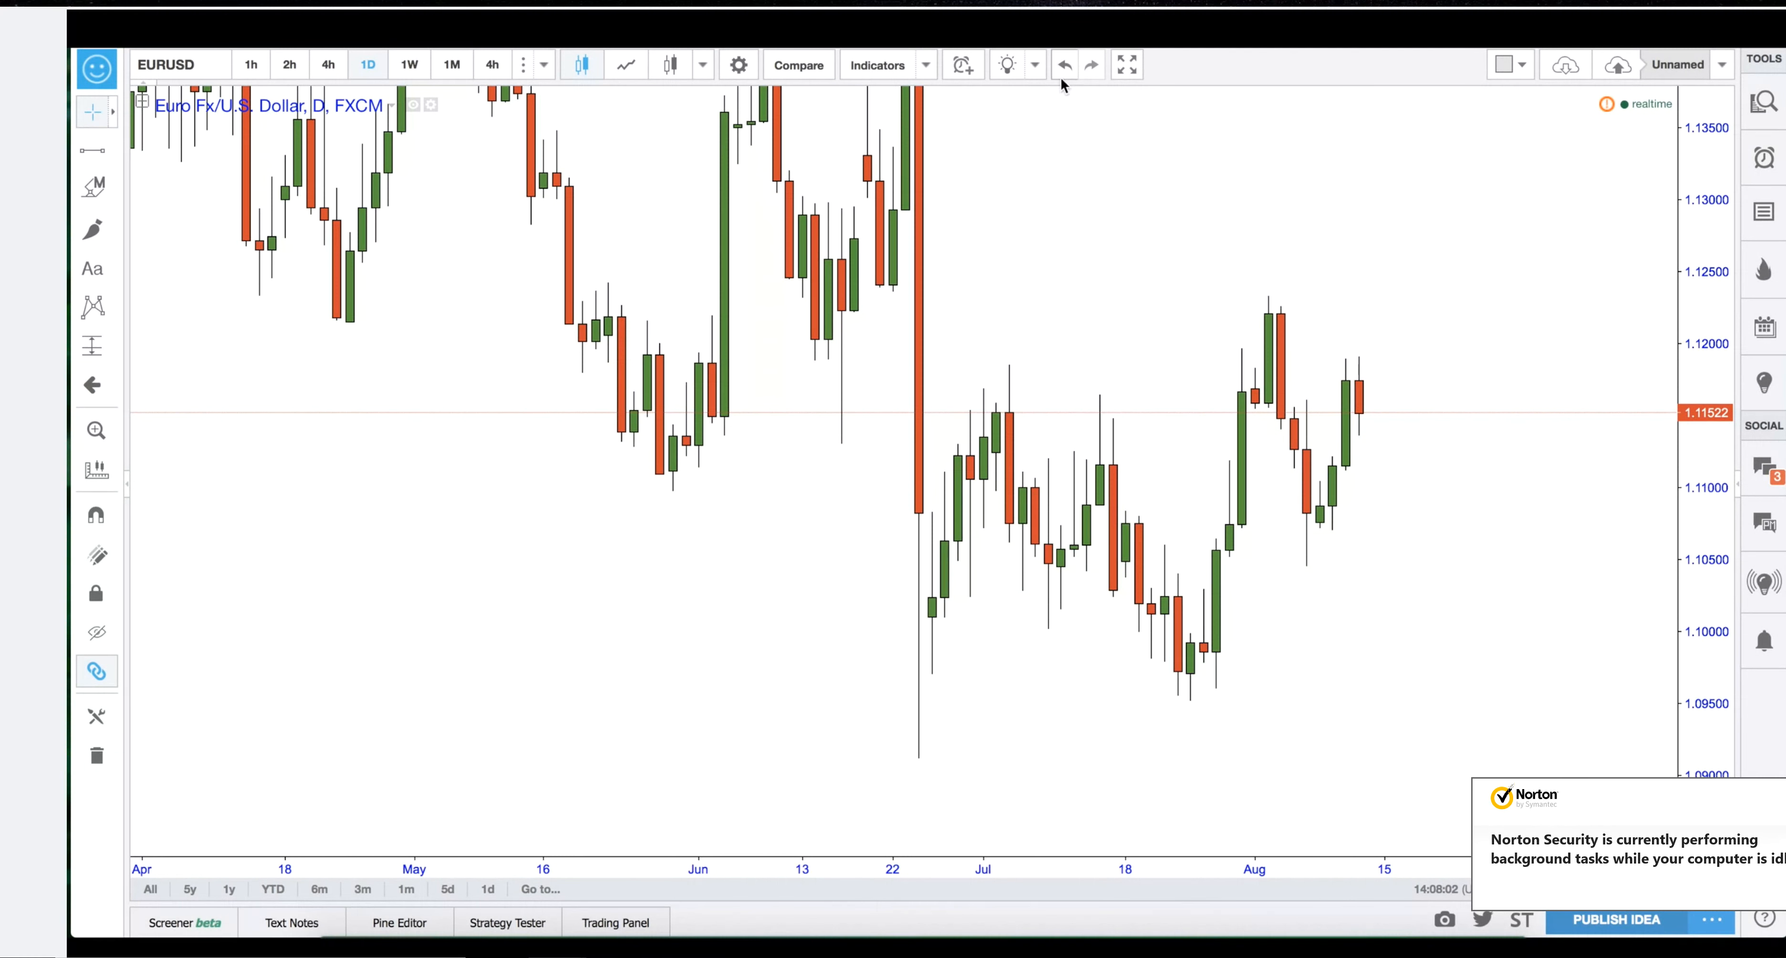
pyautogui.moveTo(1033, 211); pyautogui.dragTo(1054, 238)
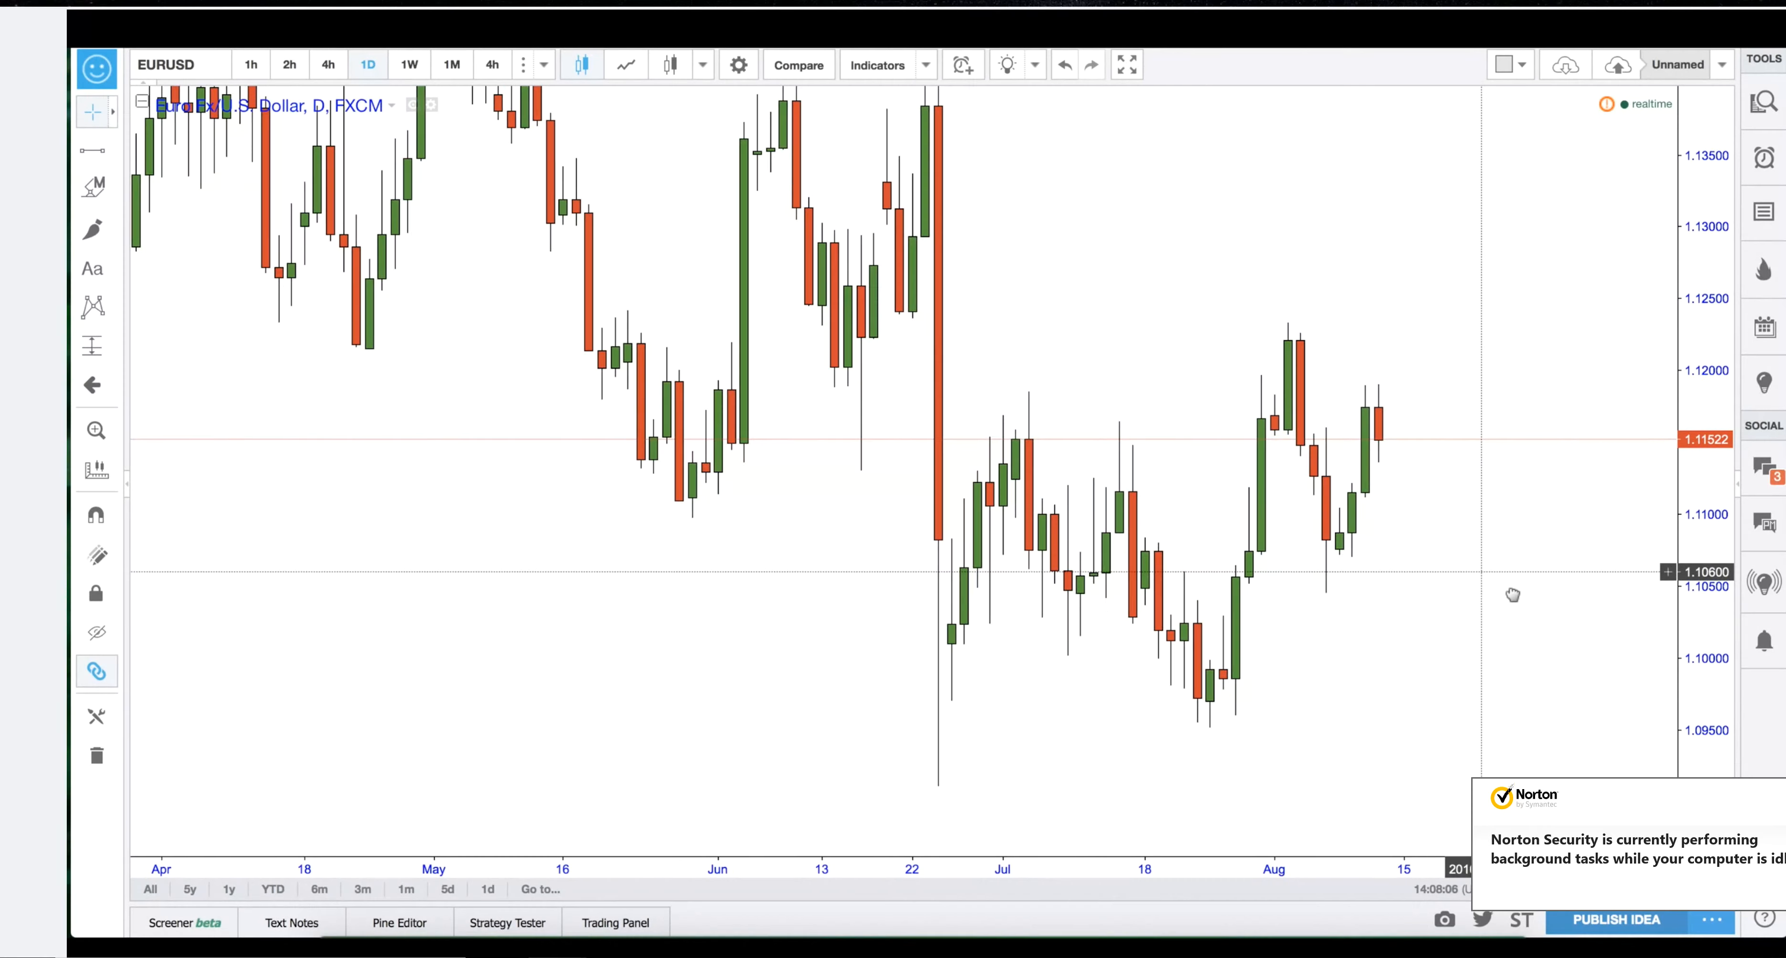
pyautogui.scroll(-2, 1478, 570)
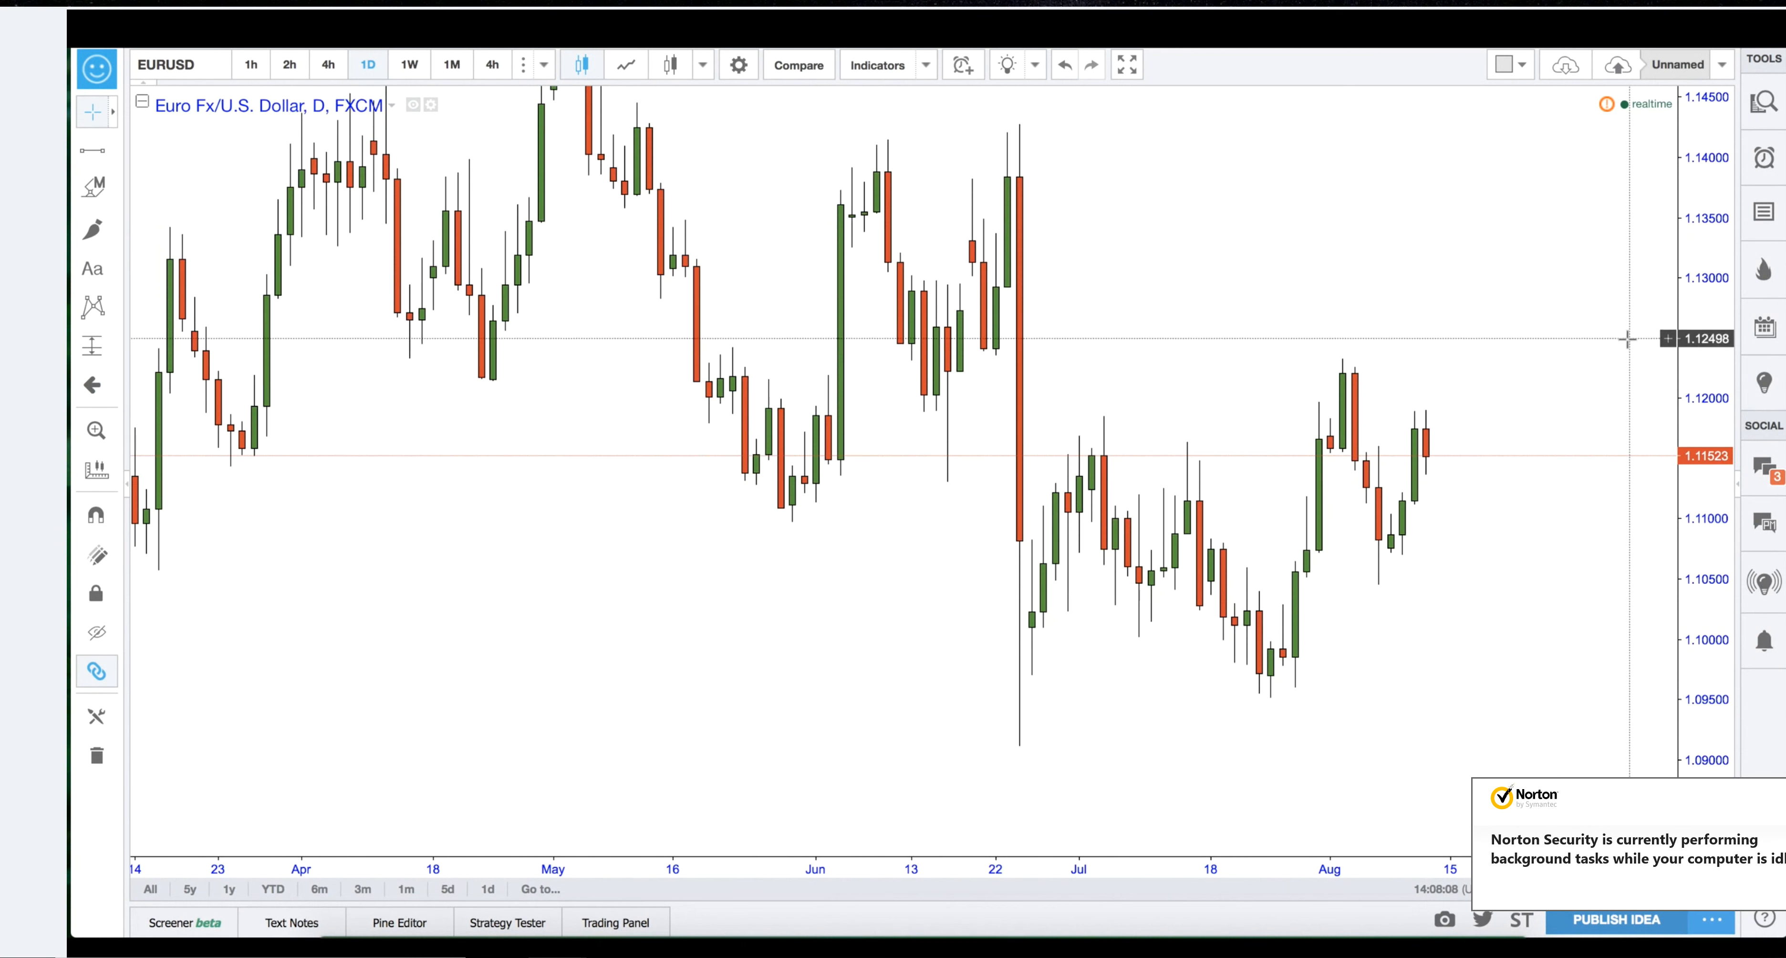
pyautogui.moveTo(1311, 280); pyautogui.dragTo(1320, 307)
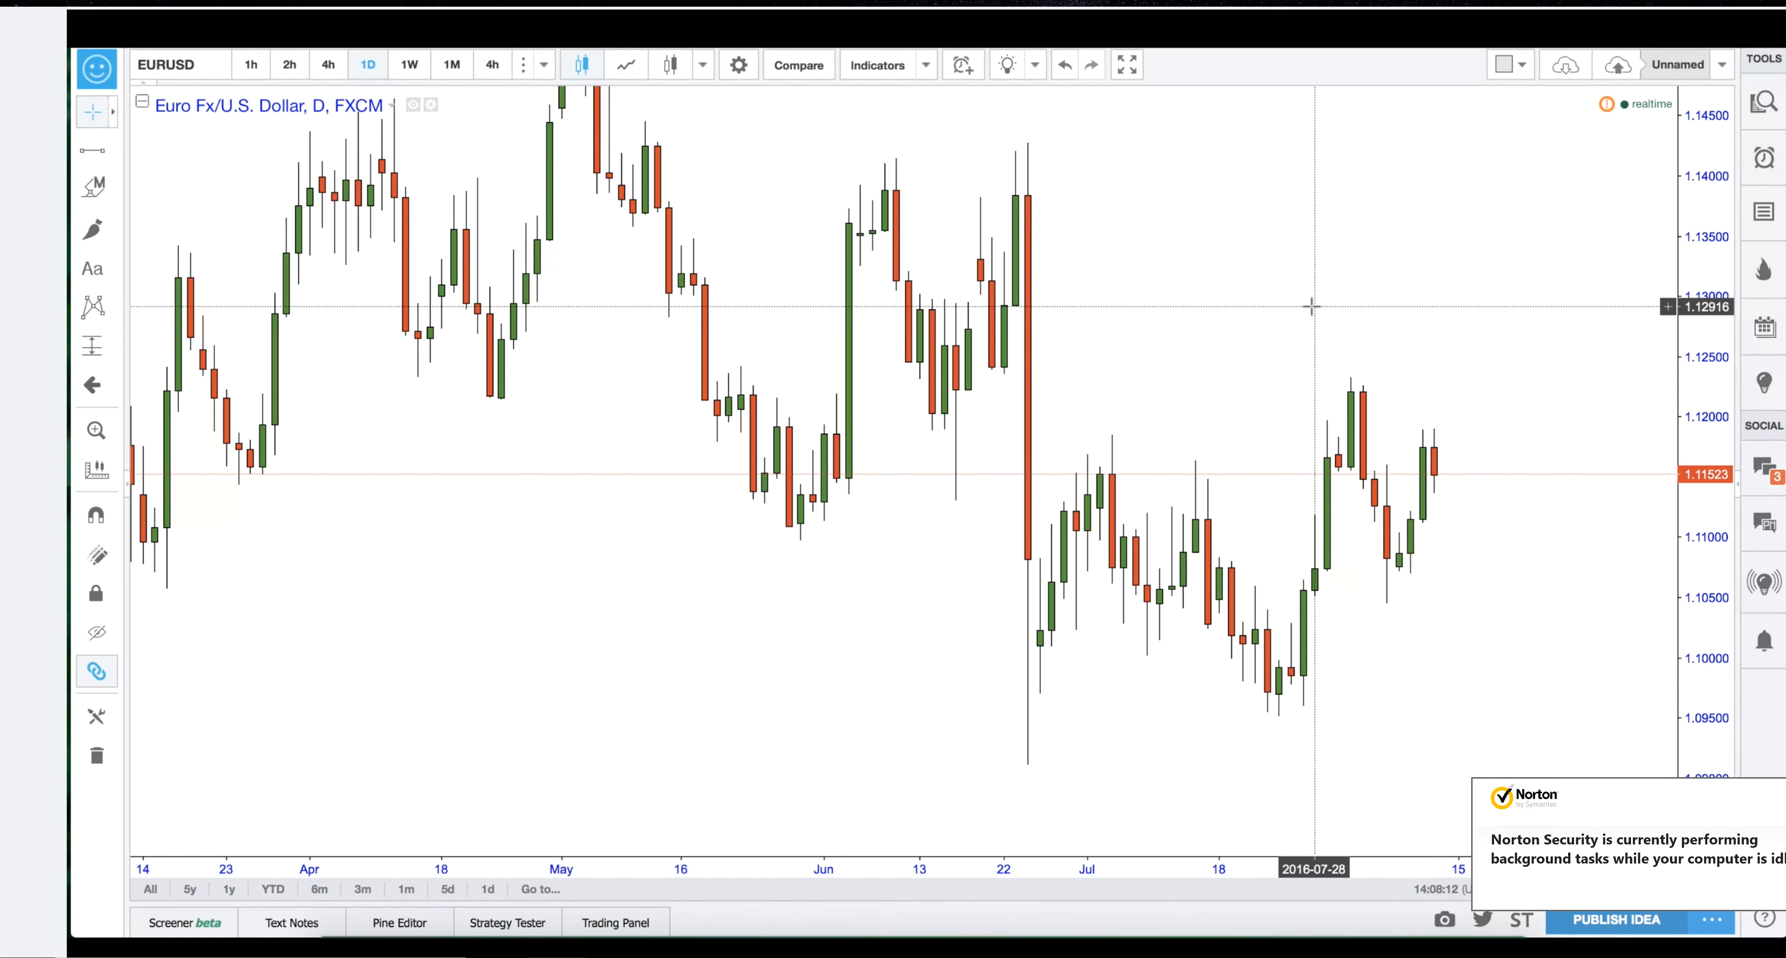
# Look through the study templates and the list of built-in technical analysis indicators, then close it.
pyautogui.click(932, 66)
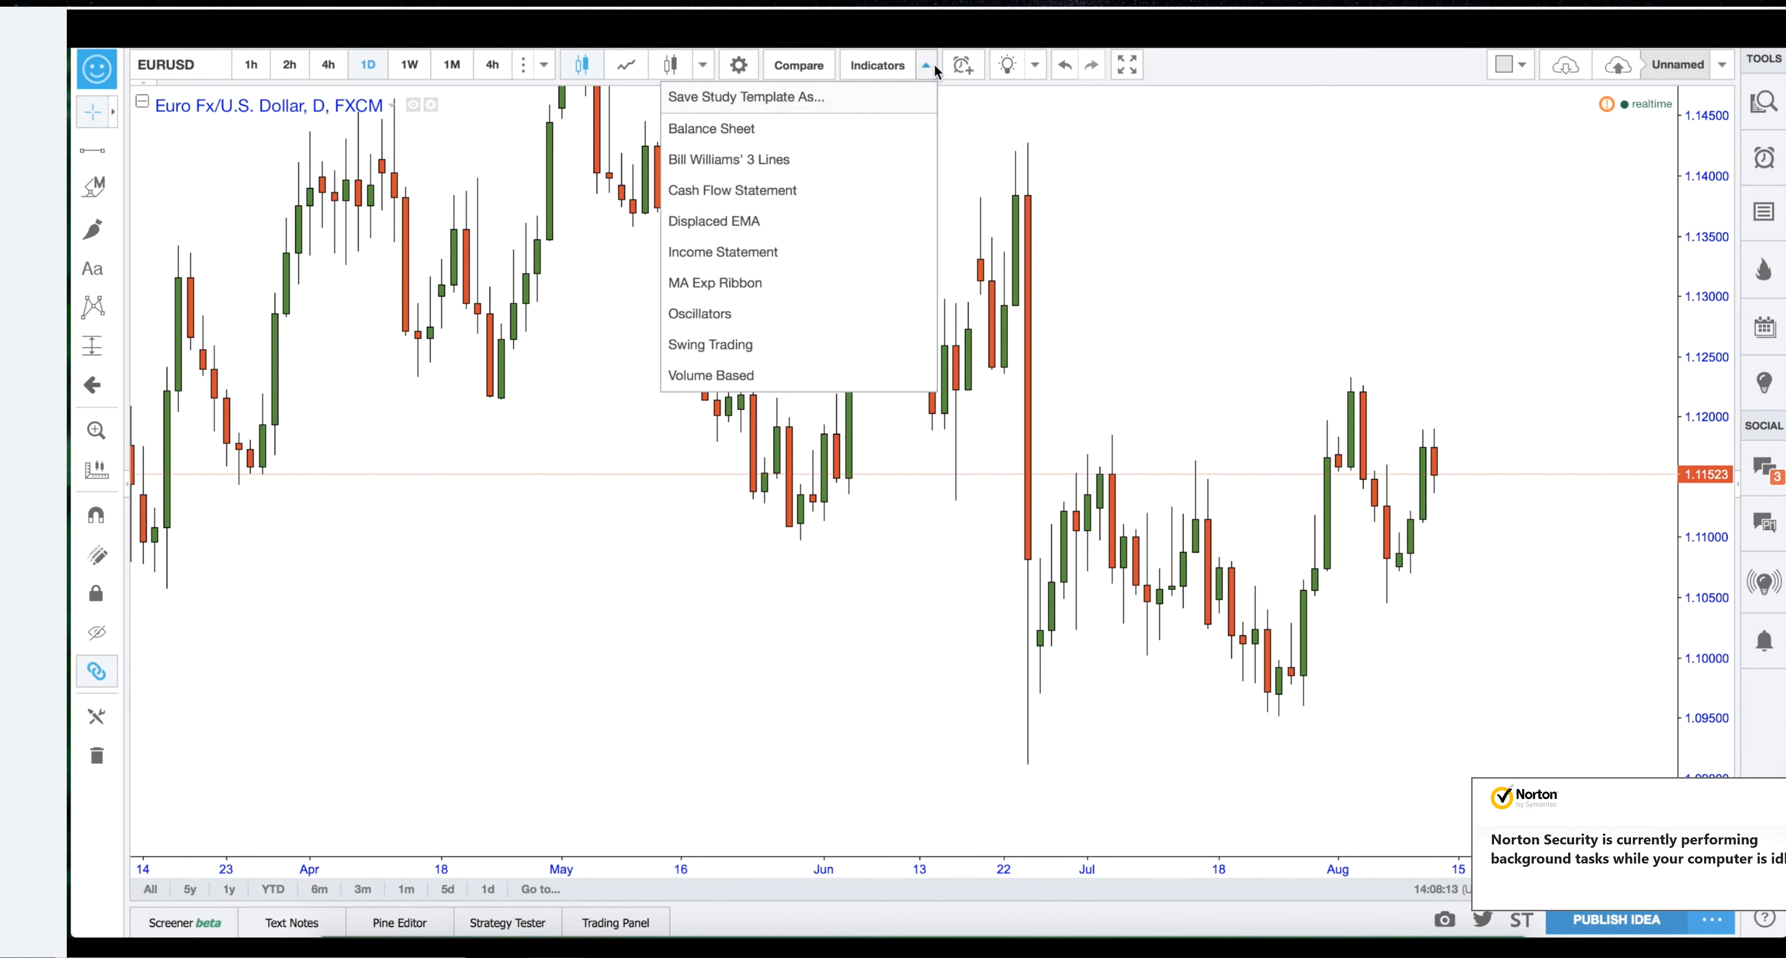
pyautogui.click(894, 69)
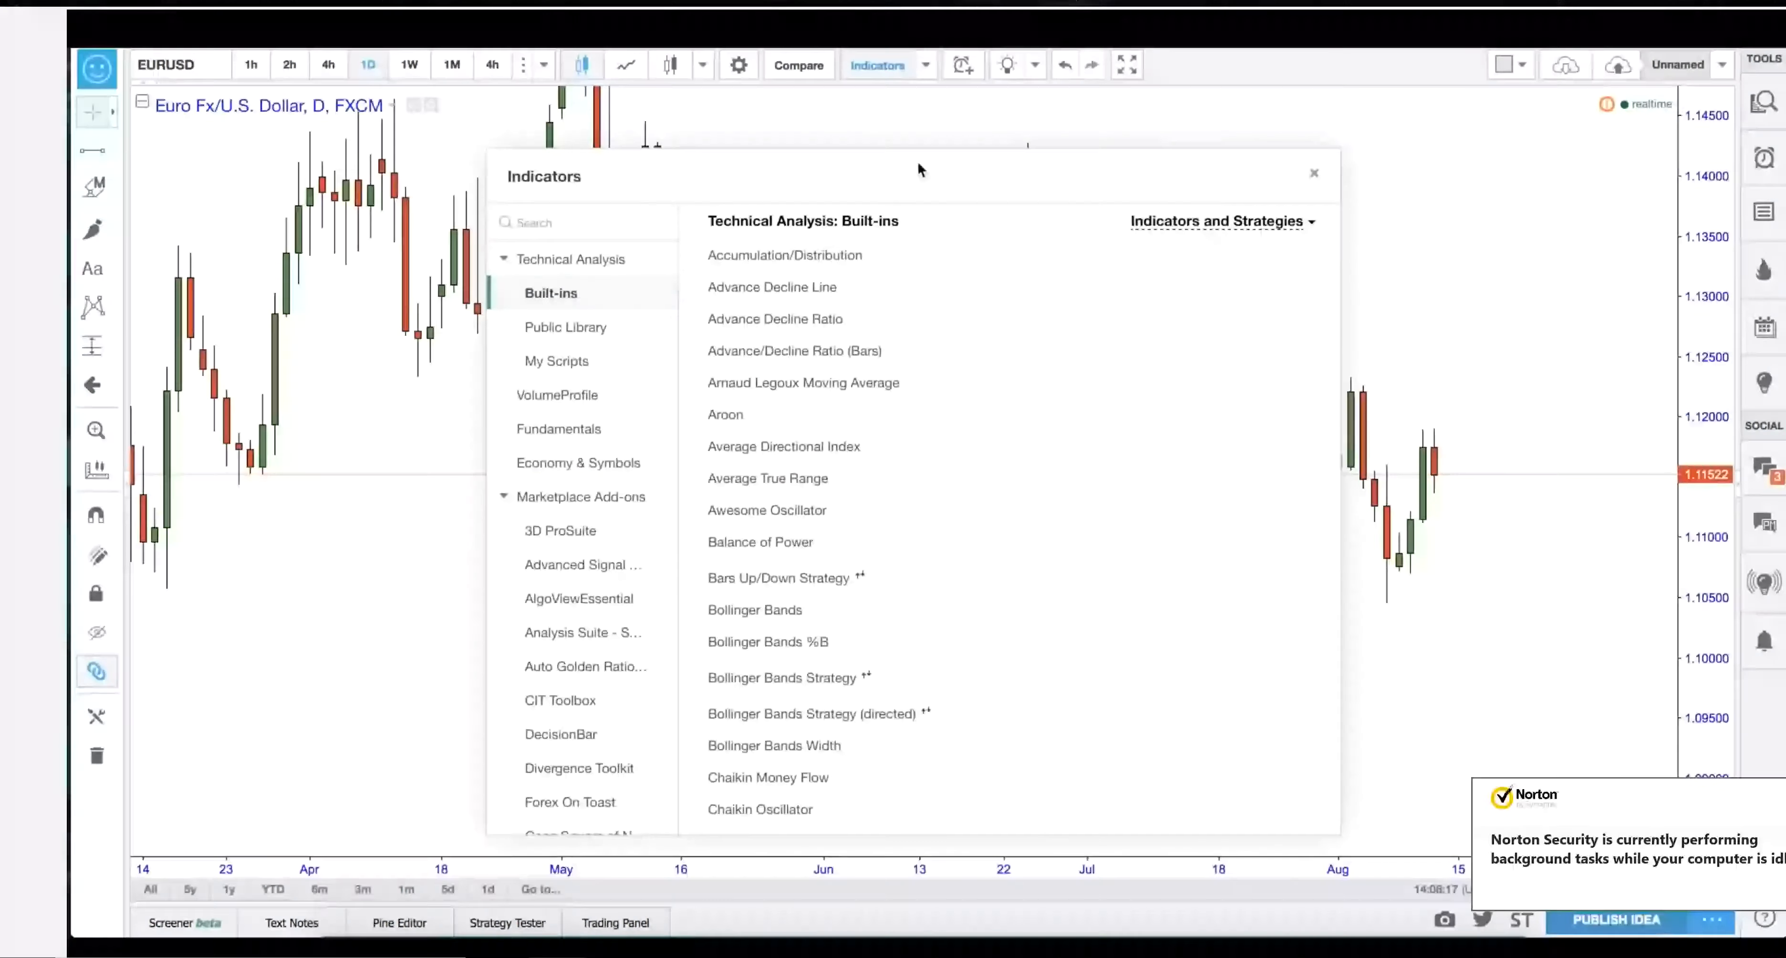
pyautogui.moveTo(920, 170); pyautogui.dragTo(864, 150)
pyautogui.scroll(-5, 1040, 762)
pyautogui.scroll(5, 1037, 730)
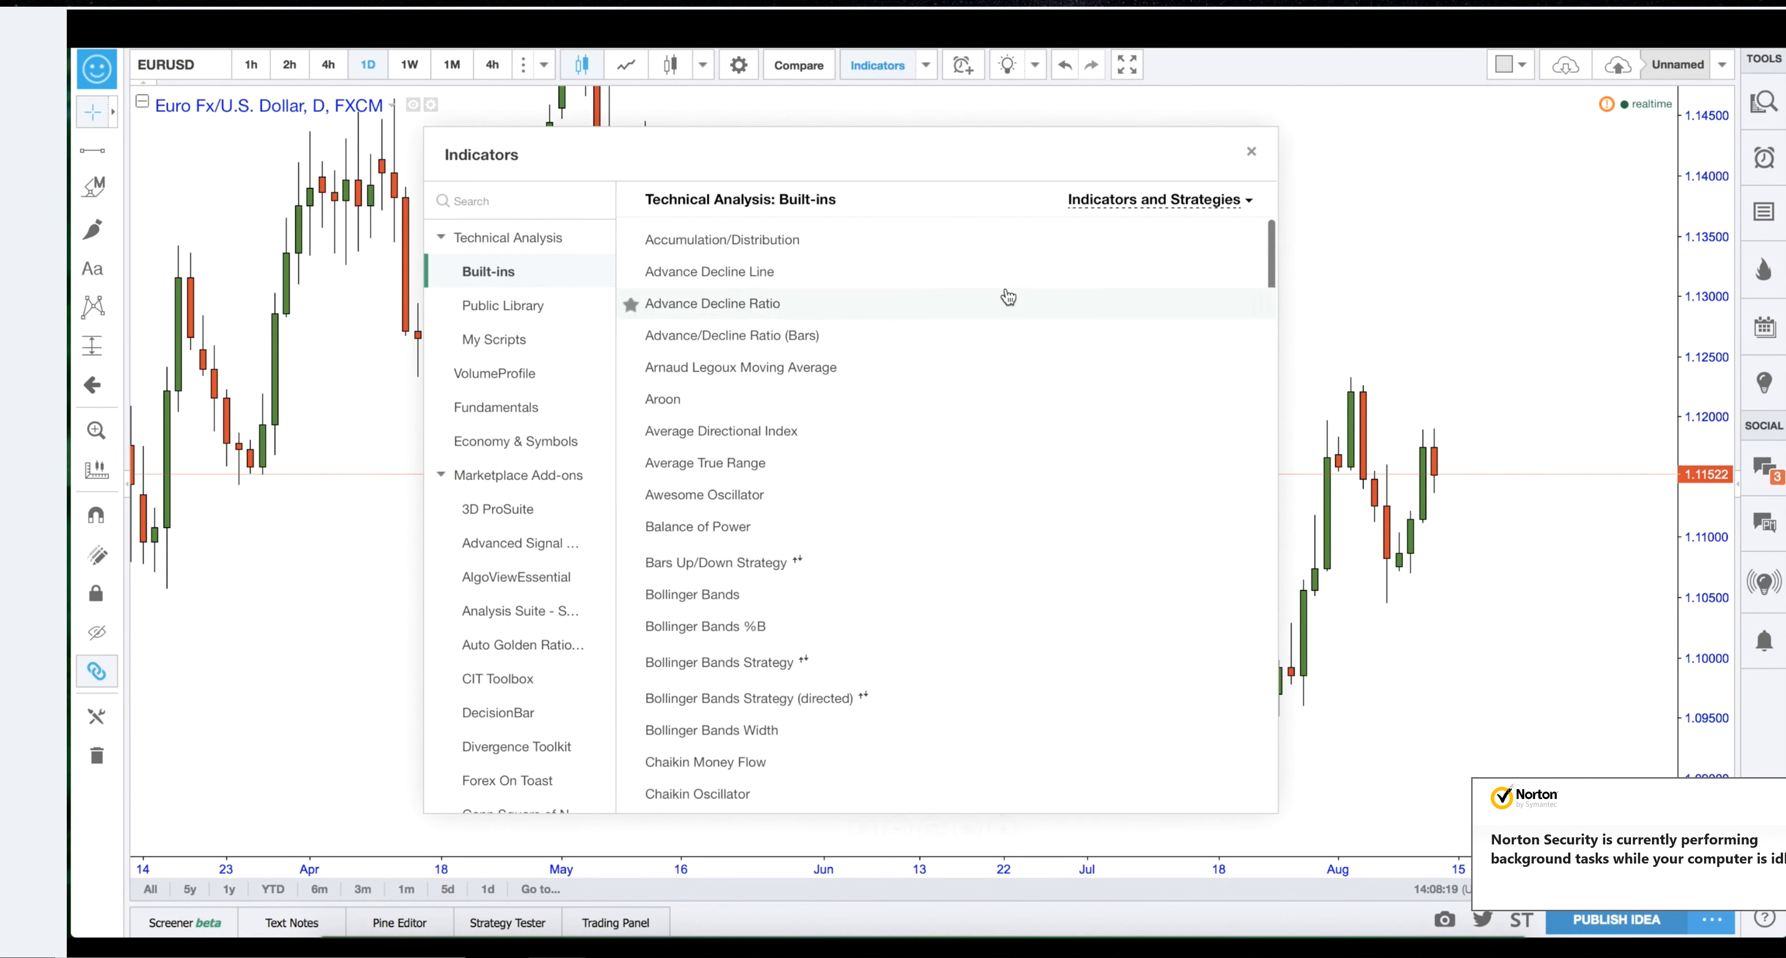
pyautogui.click(1252, 153)
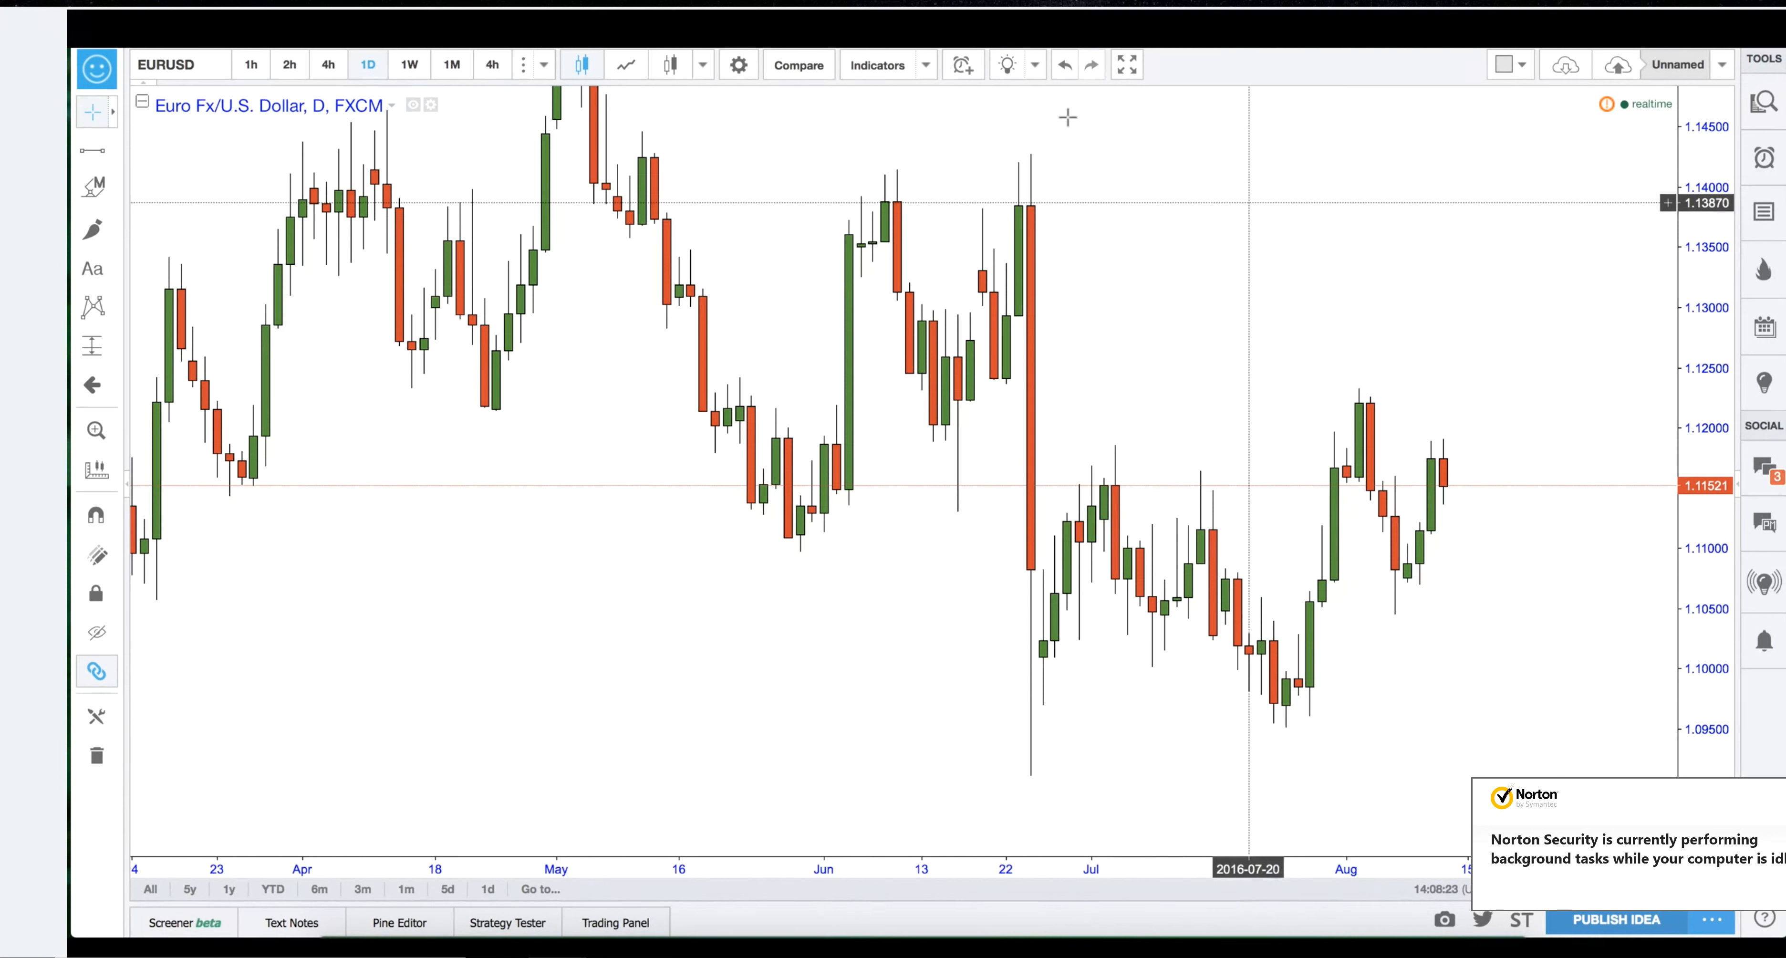
# Search the indicators for "MOVING" and add Moving Average Exponential and Moving Average to the chart.
pyautogui.click(926, 65)
pyautogui.click(877, 65)
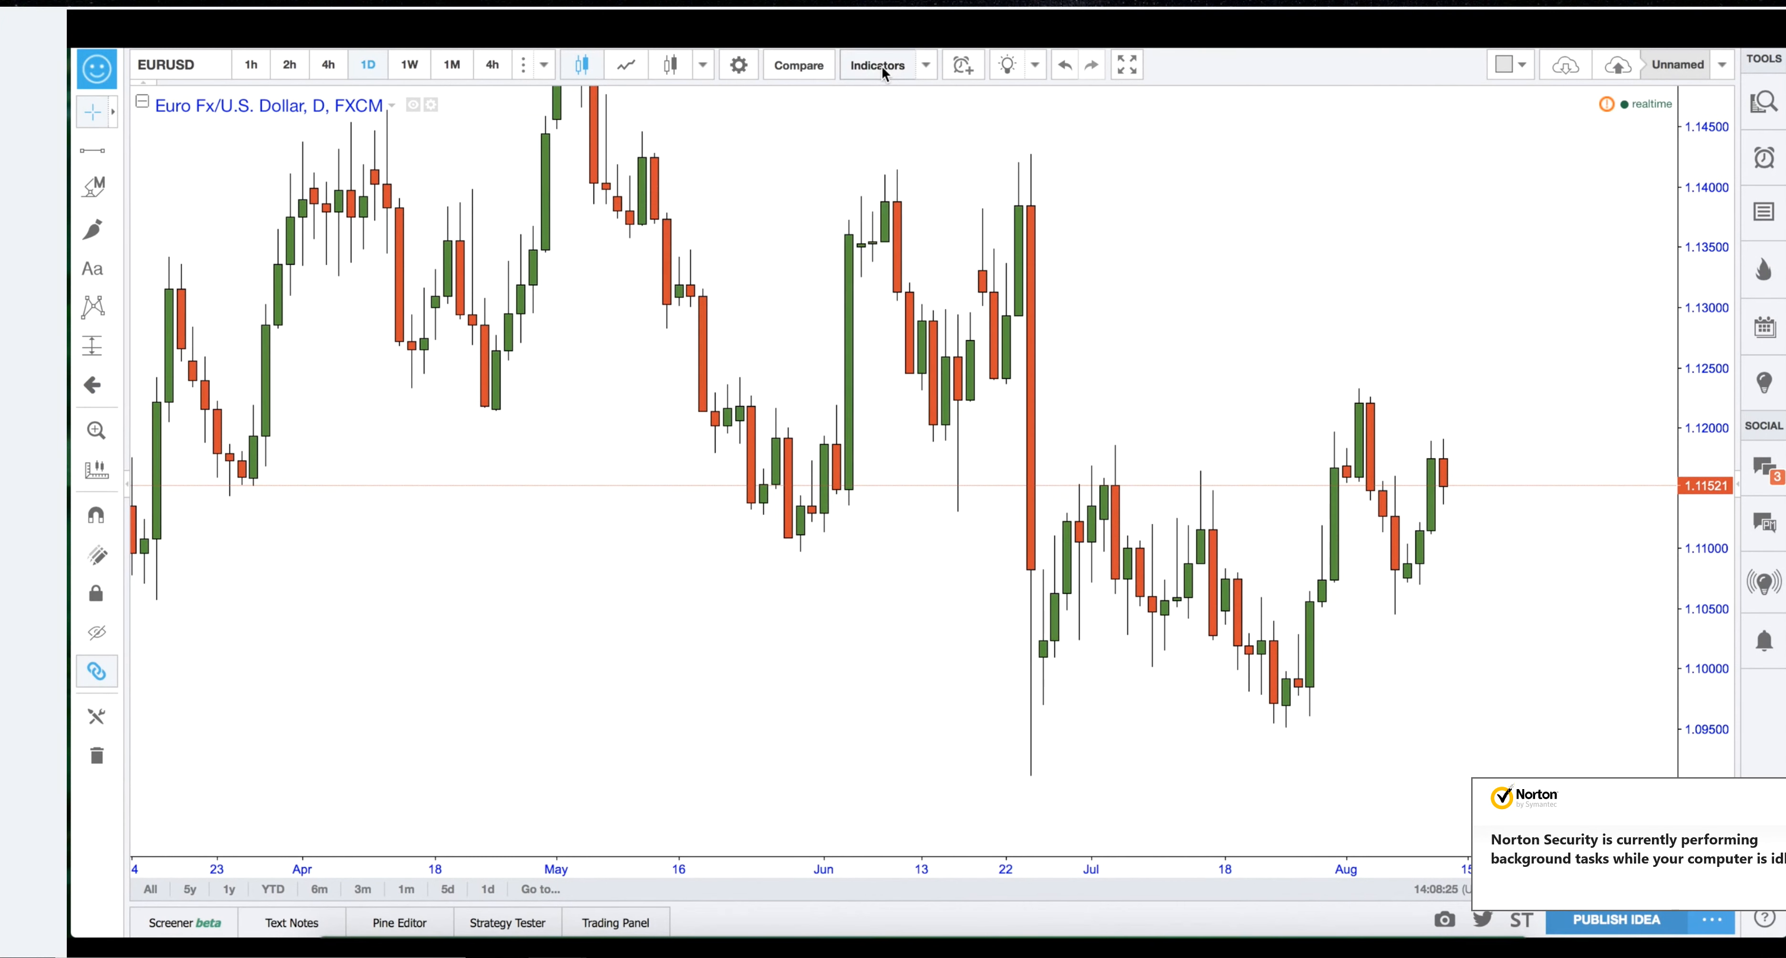
pyautogui.click(595, 223)
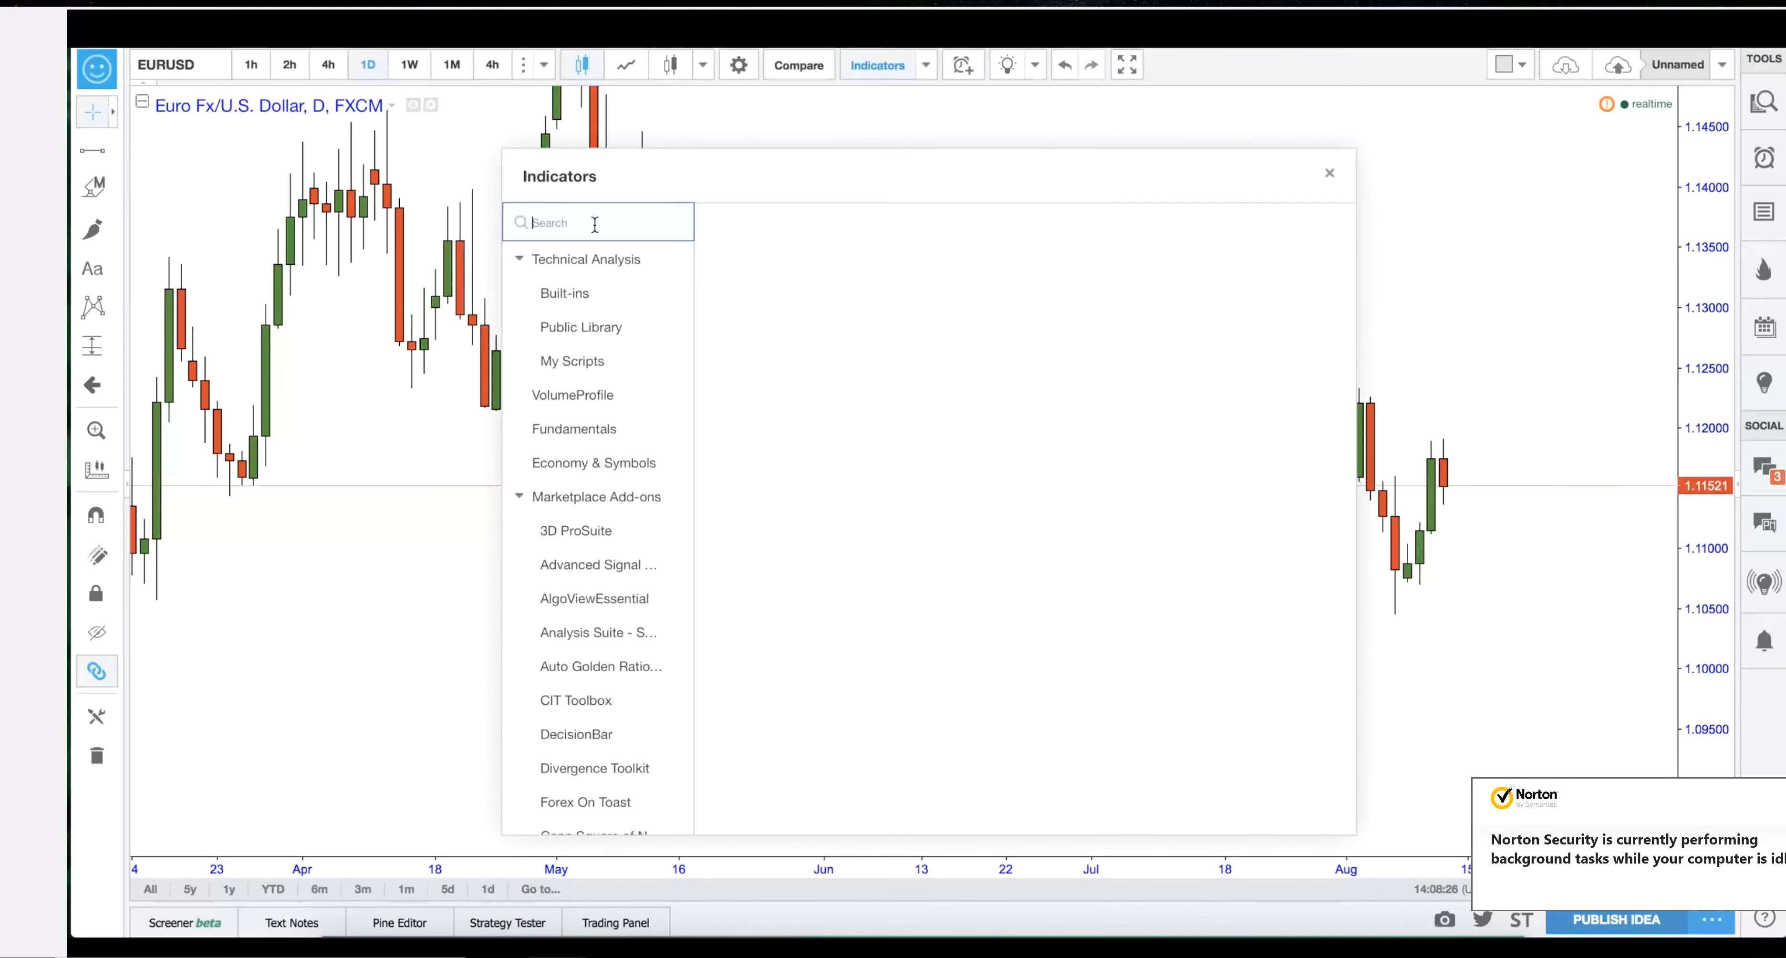
pyautogui.write('MOVING')
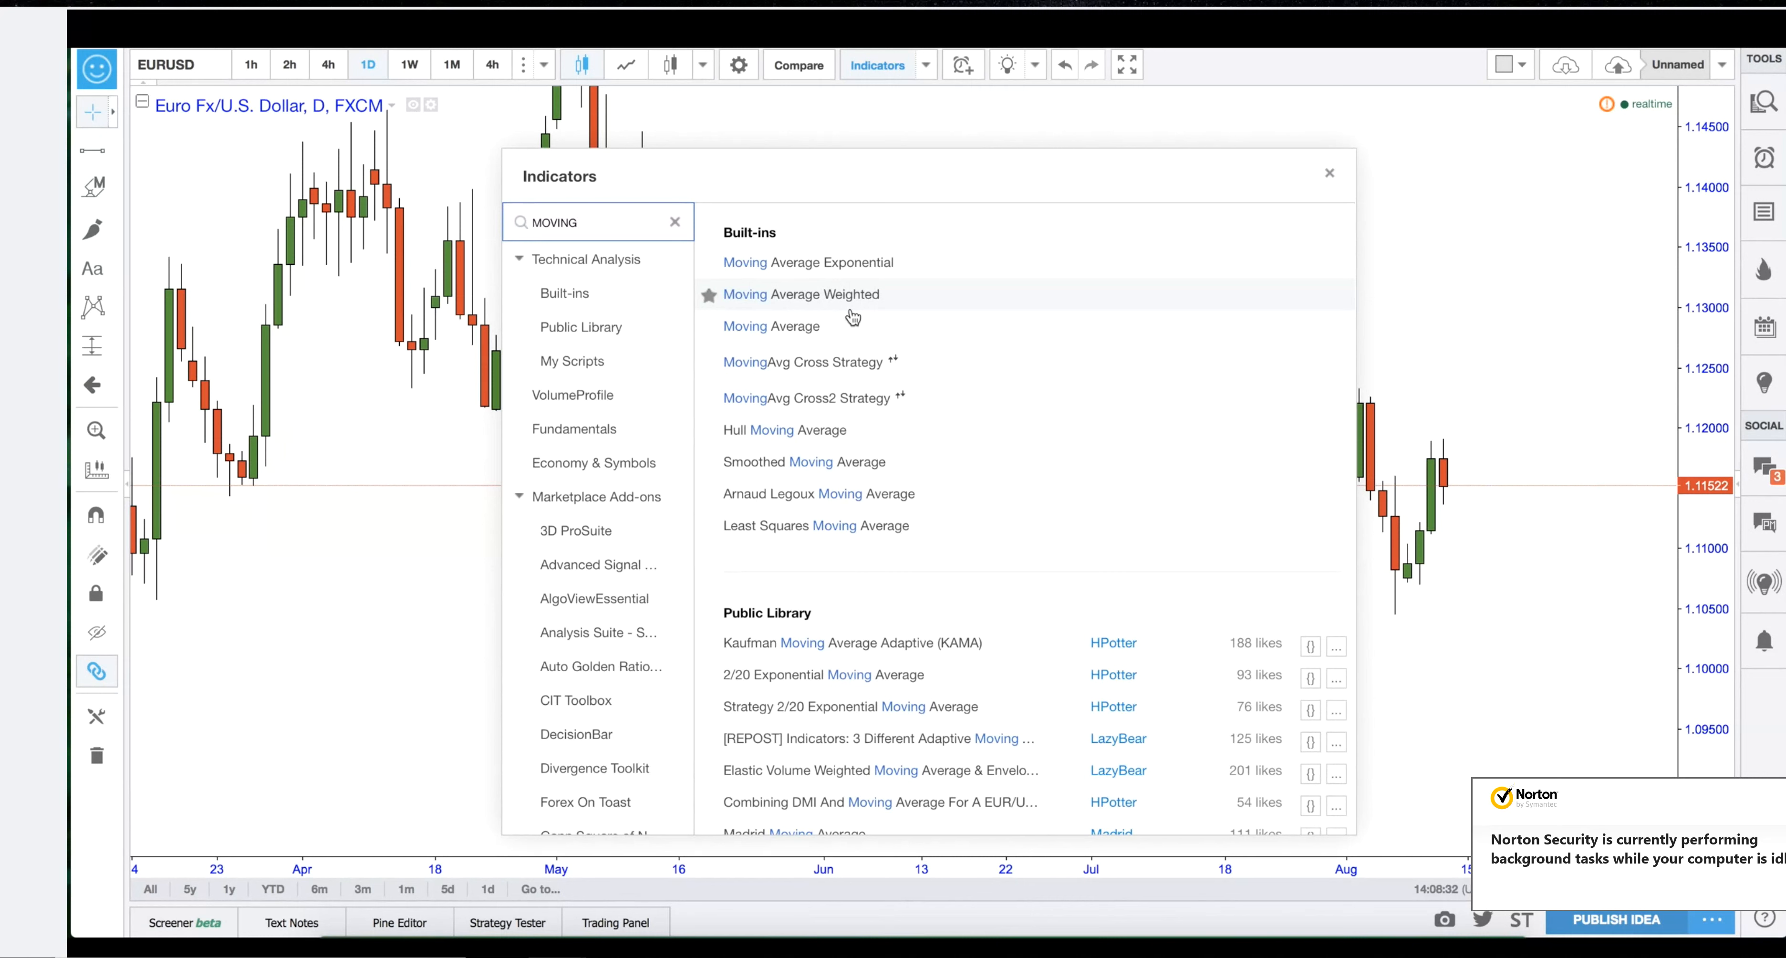
pyautogui.click(806, 271)
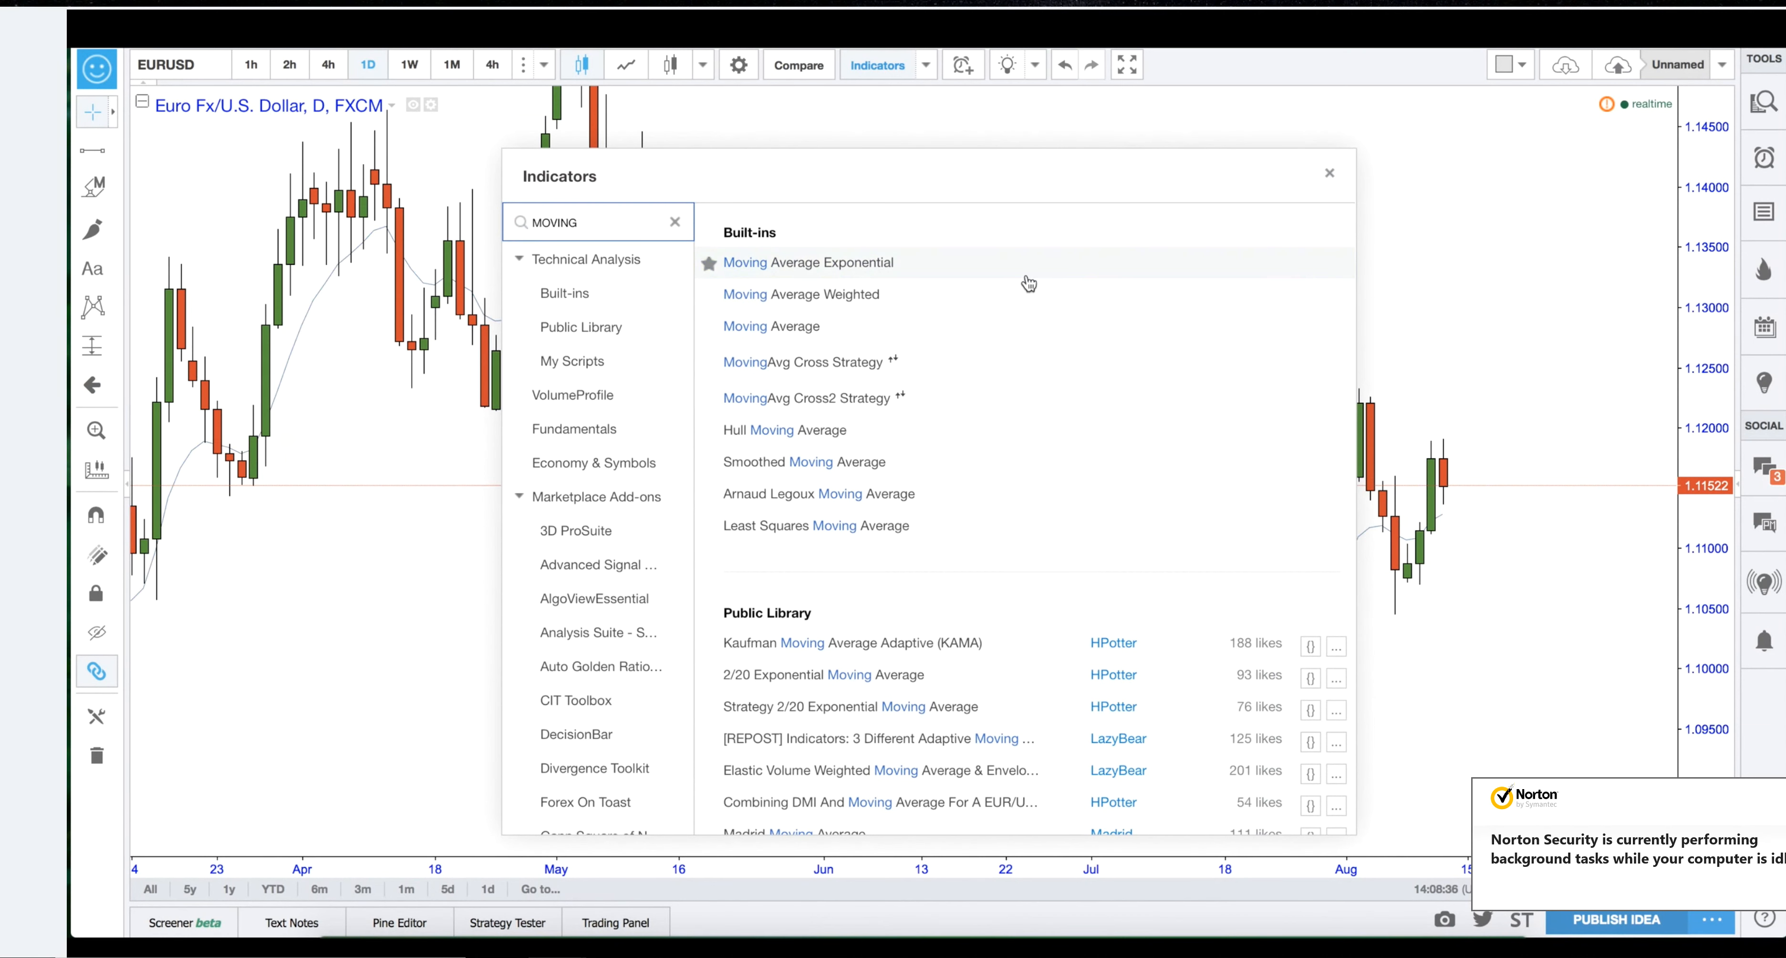
pyautogui.click(792, 327)
pyautogui.click(1495, 320)
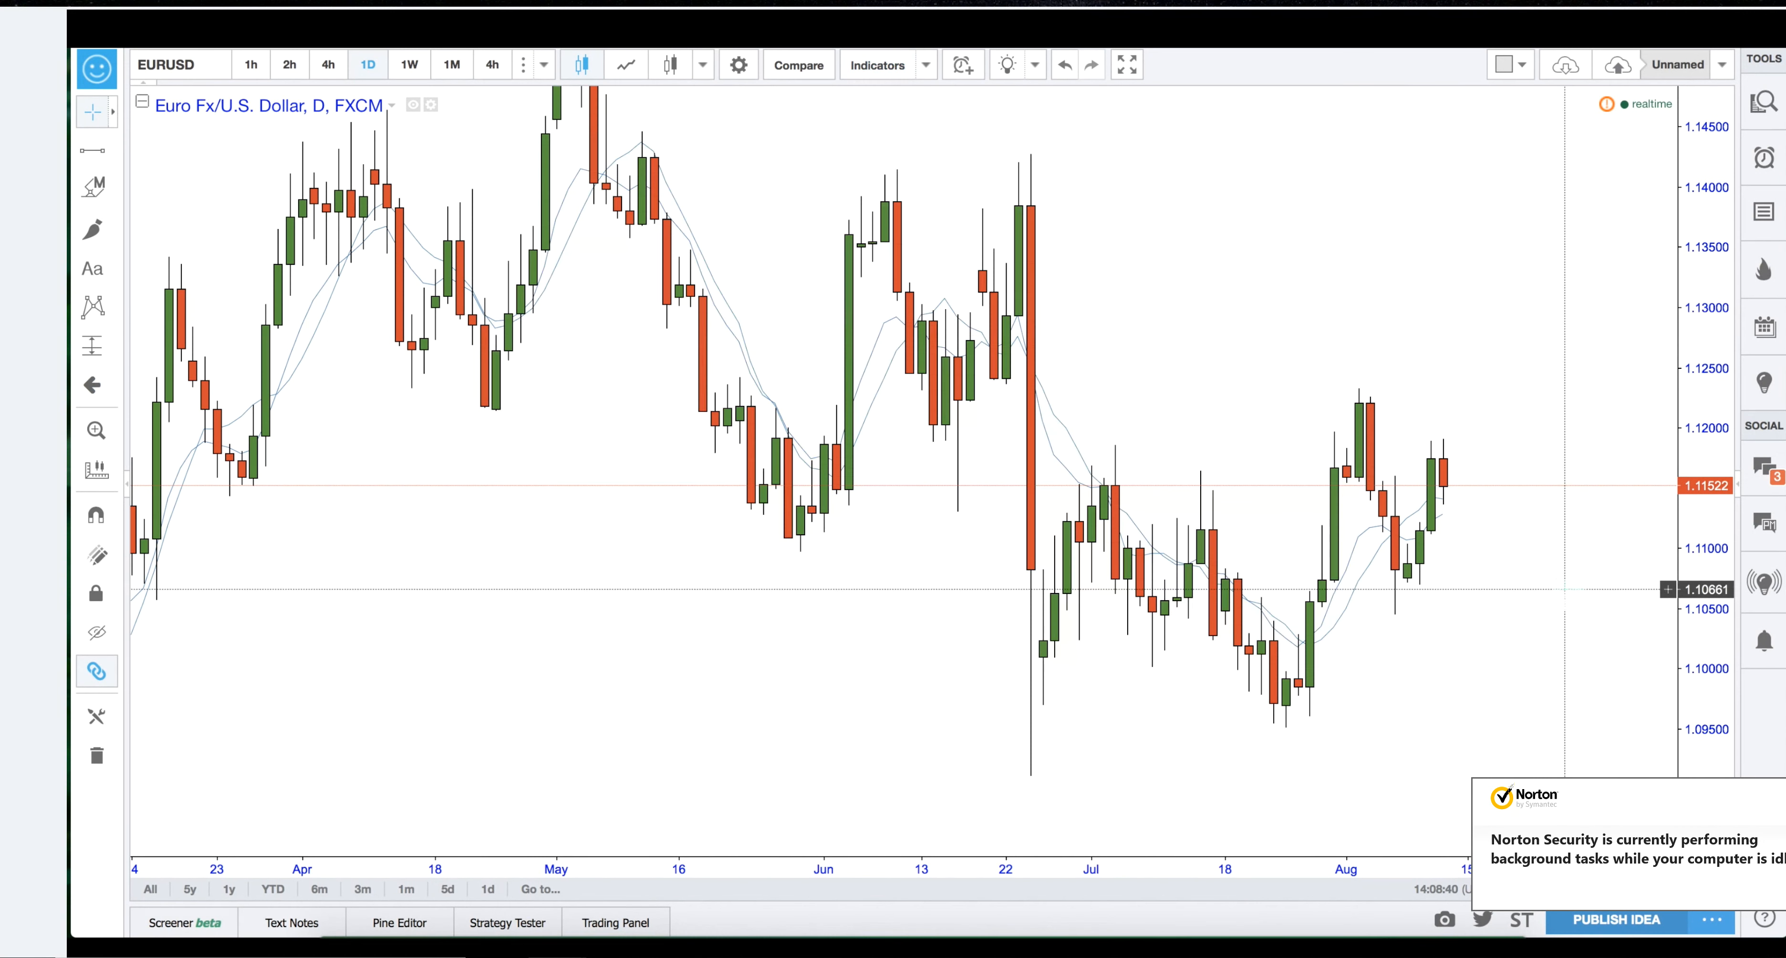
# Review the input and style settings of the Moving Average line, then close them.
pyautogui.doubleClick(1373, 569)
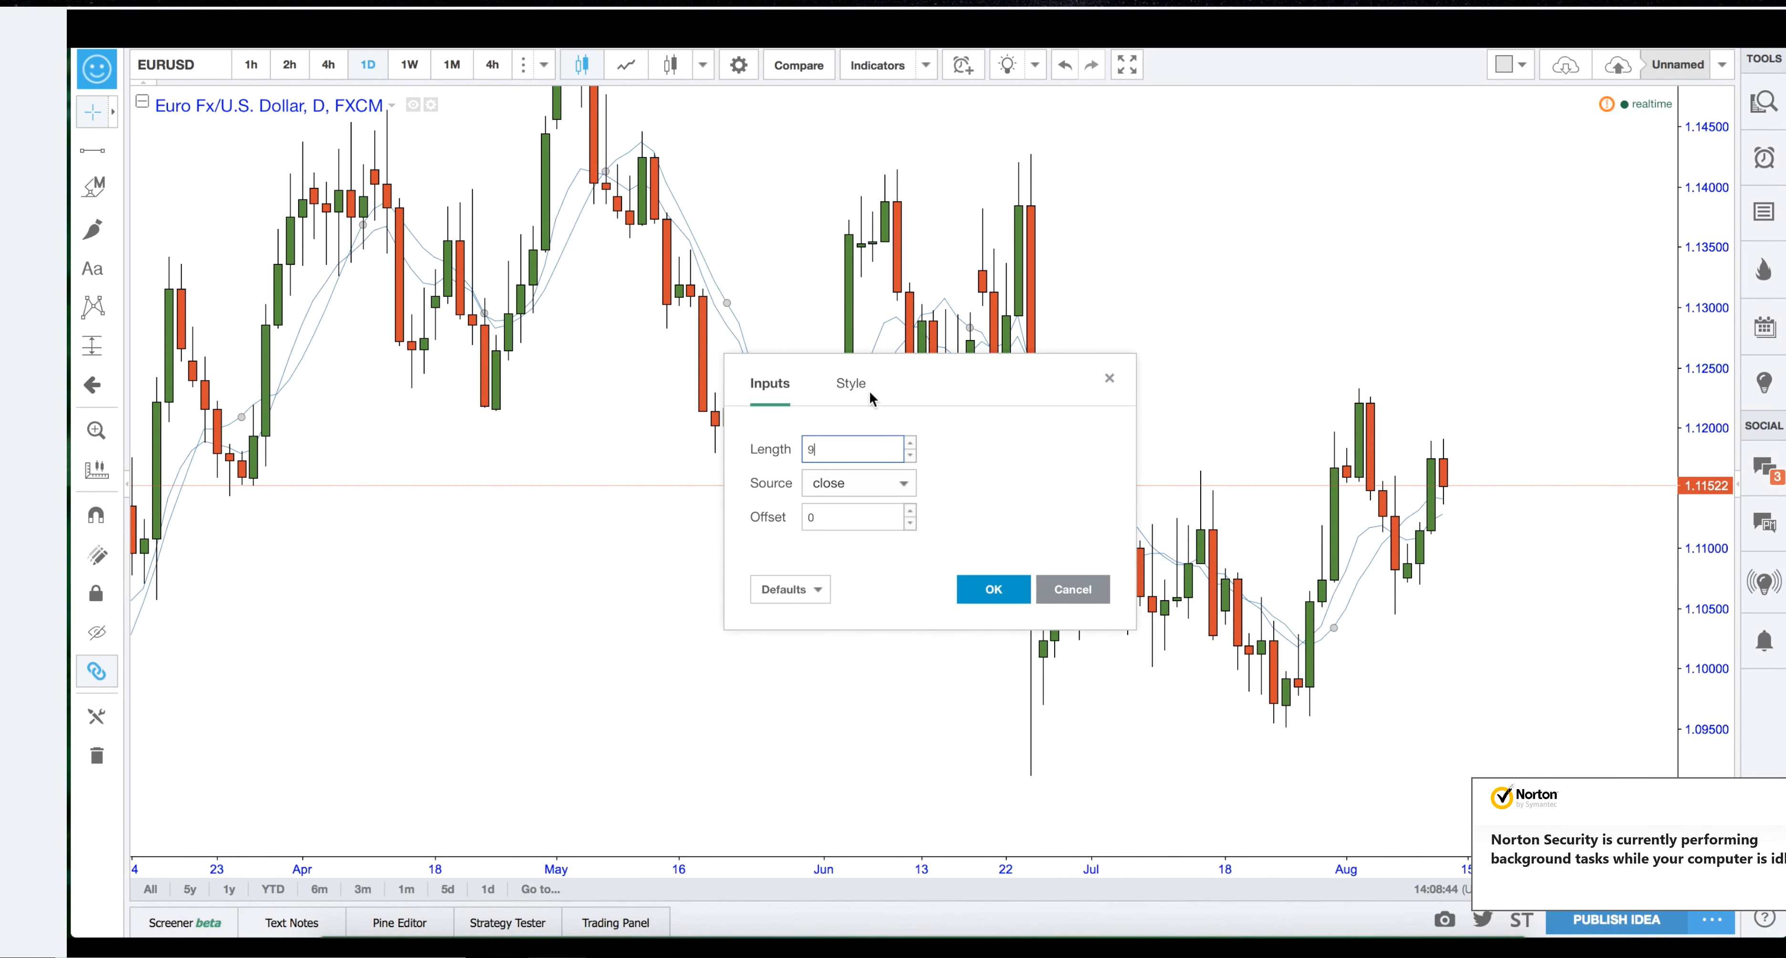
pyautogui.click(847, 393)
pyautogui.click(1156, 380)
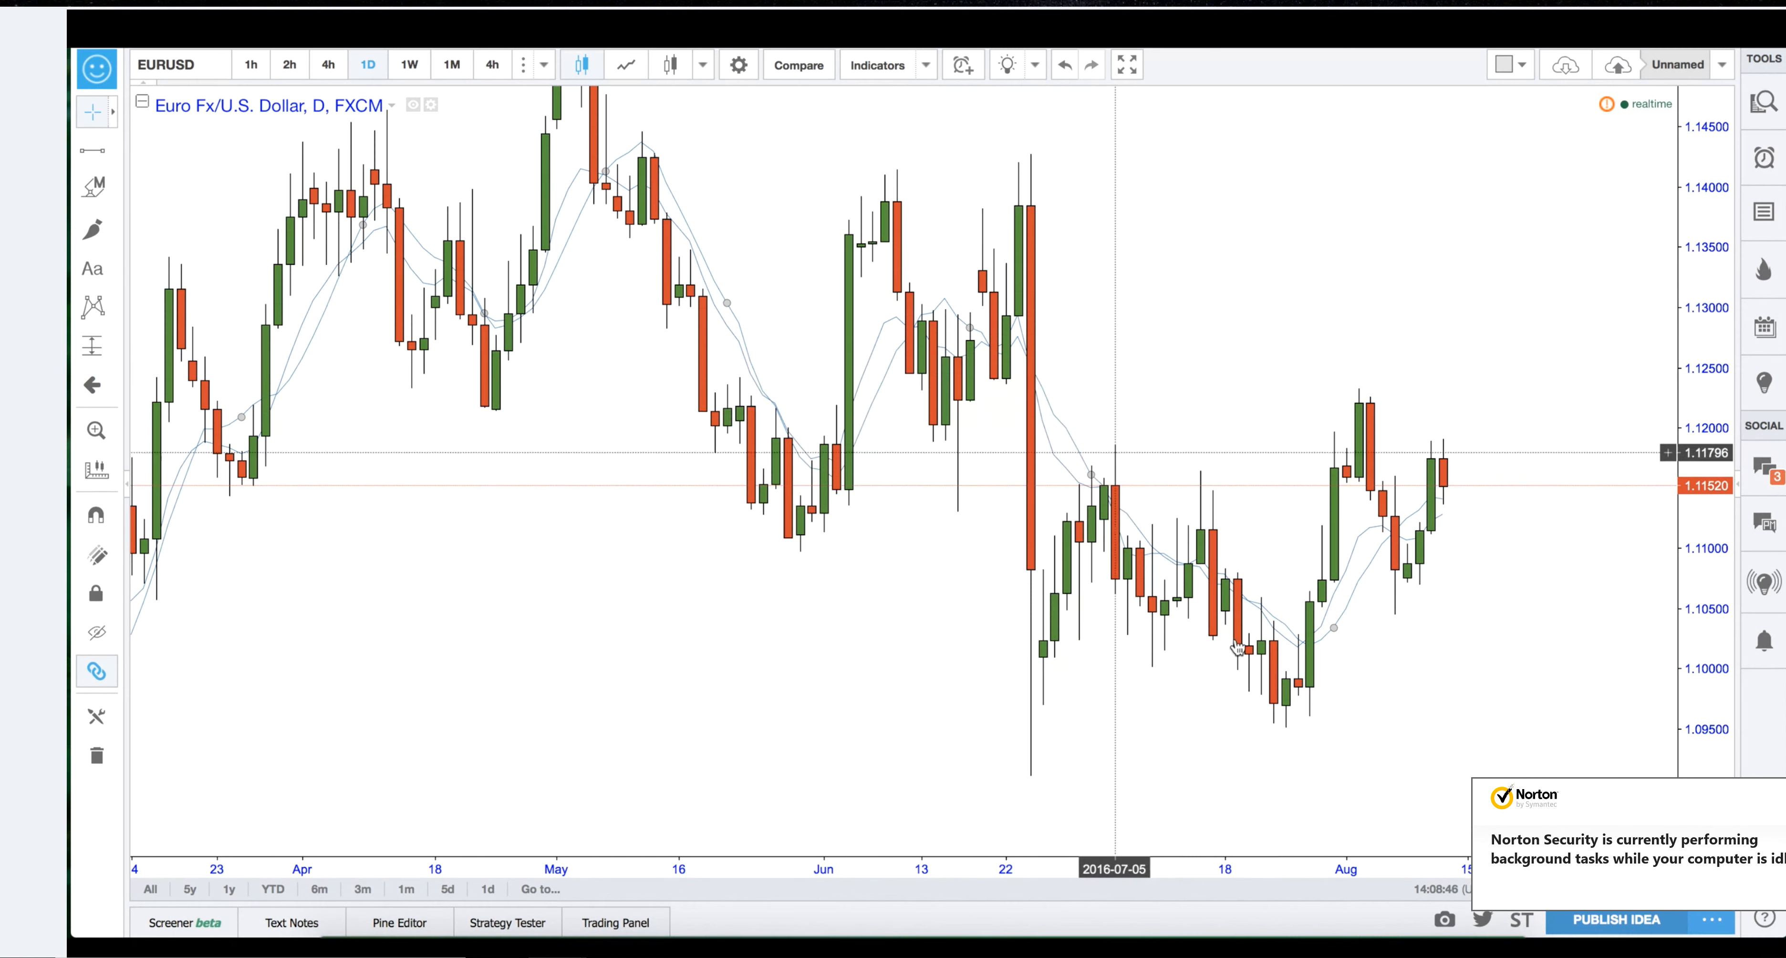
pyautogui.click(1128, 349)
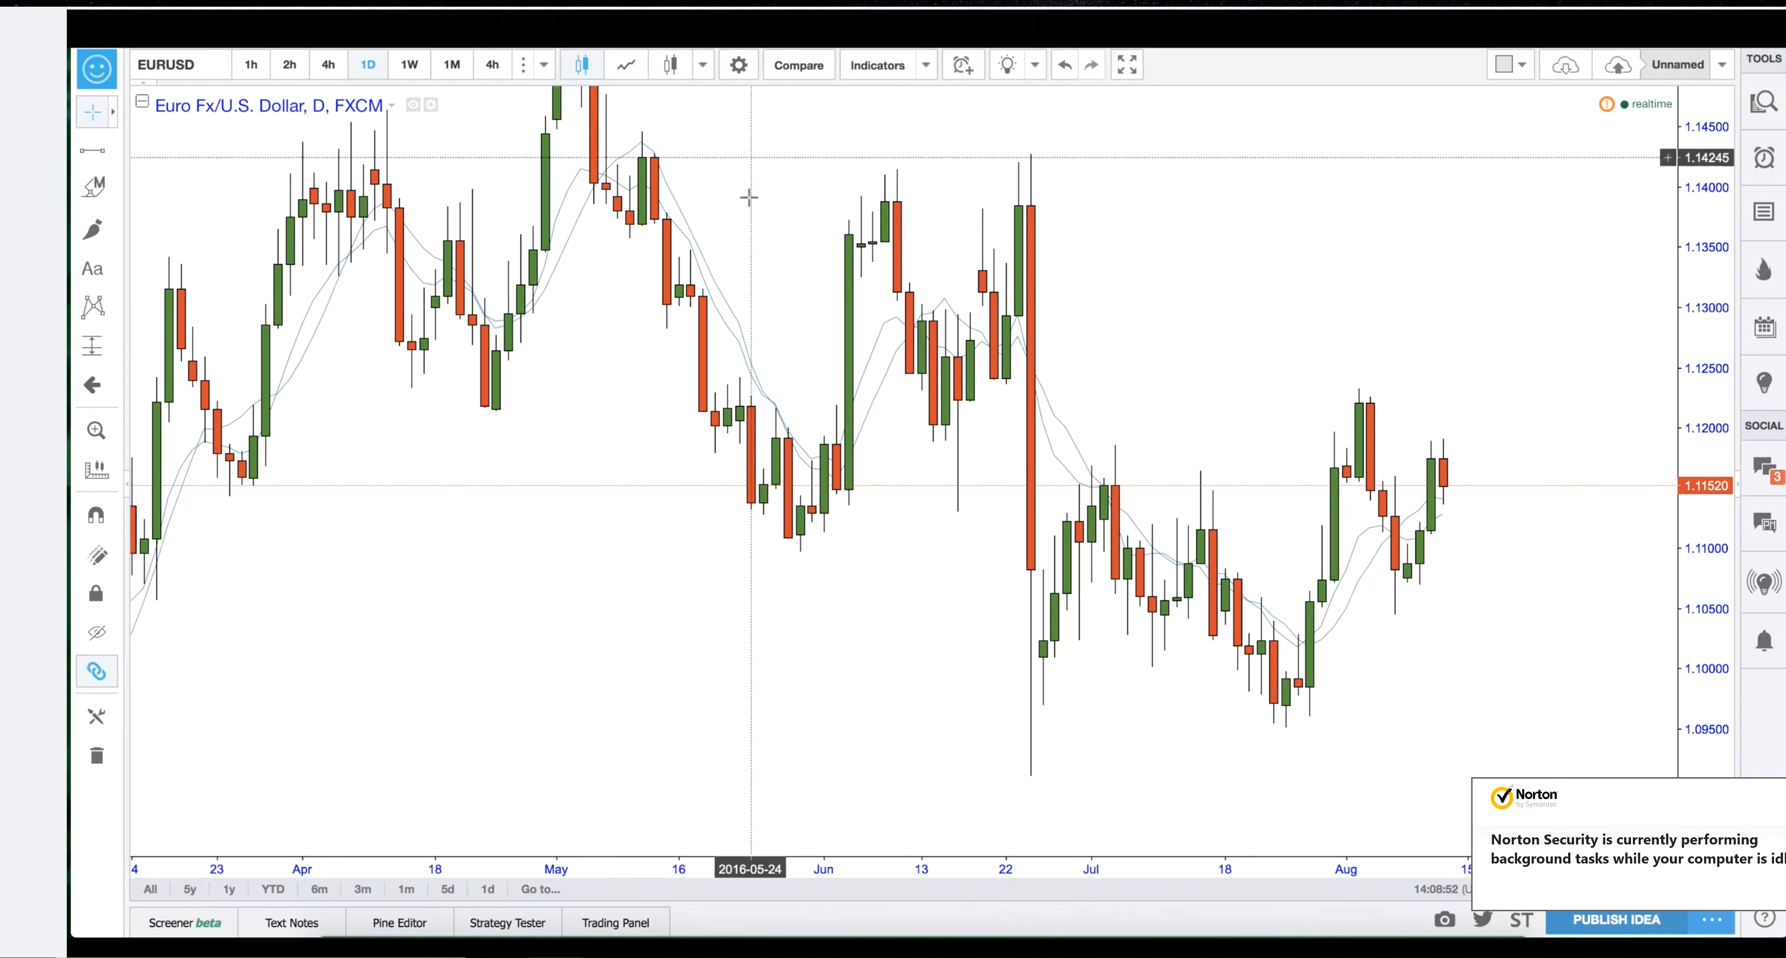
# Look through the chart properties for style, scales, background, timezone and sessions, and trading, ending on the background settings.
pyautogui.moveTo(750, 142); pyautogui.dragTo(763, 204)
pyautogui.rightClick(771, 167)
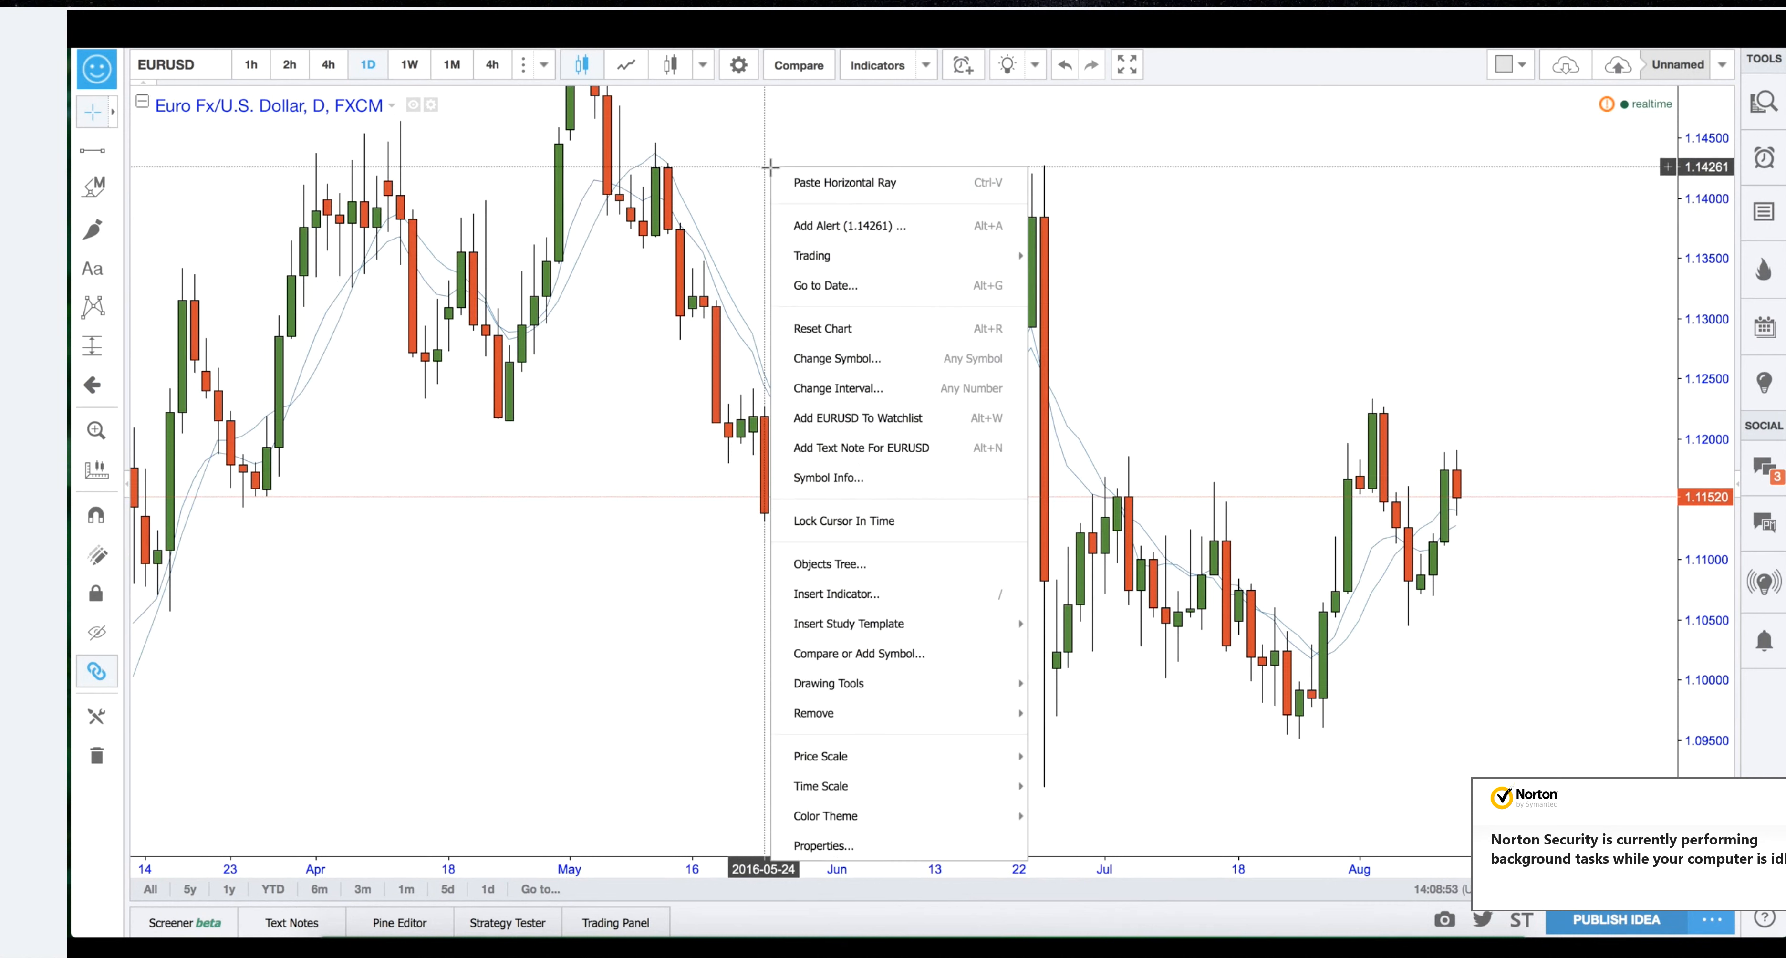
pyautogui.click(809, 846)
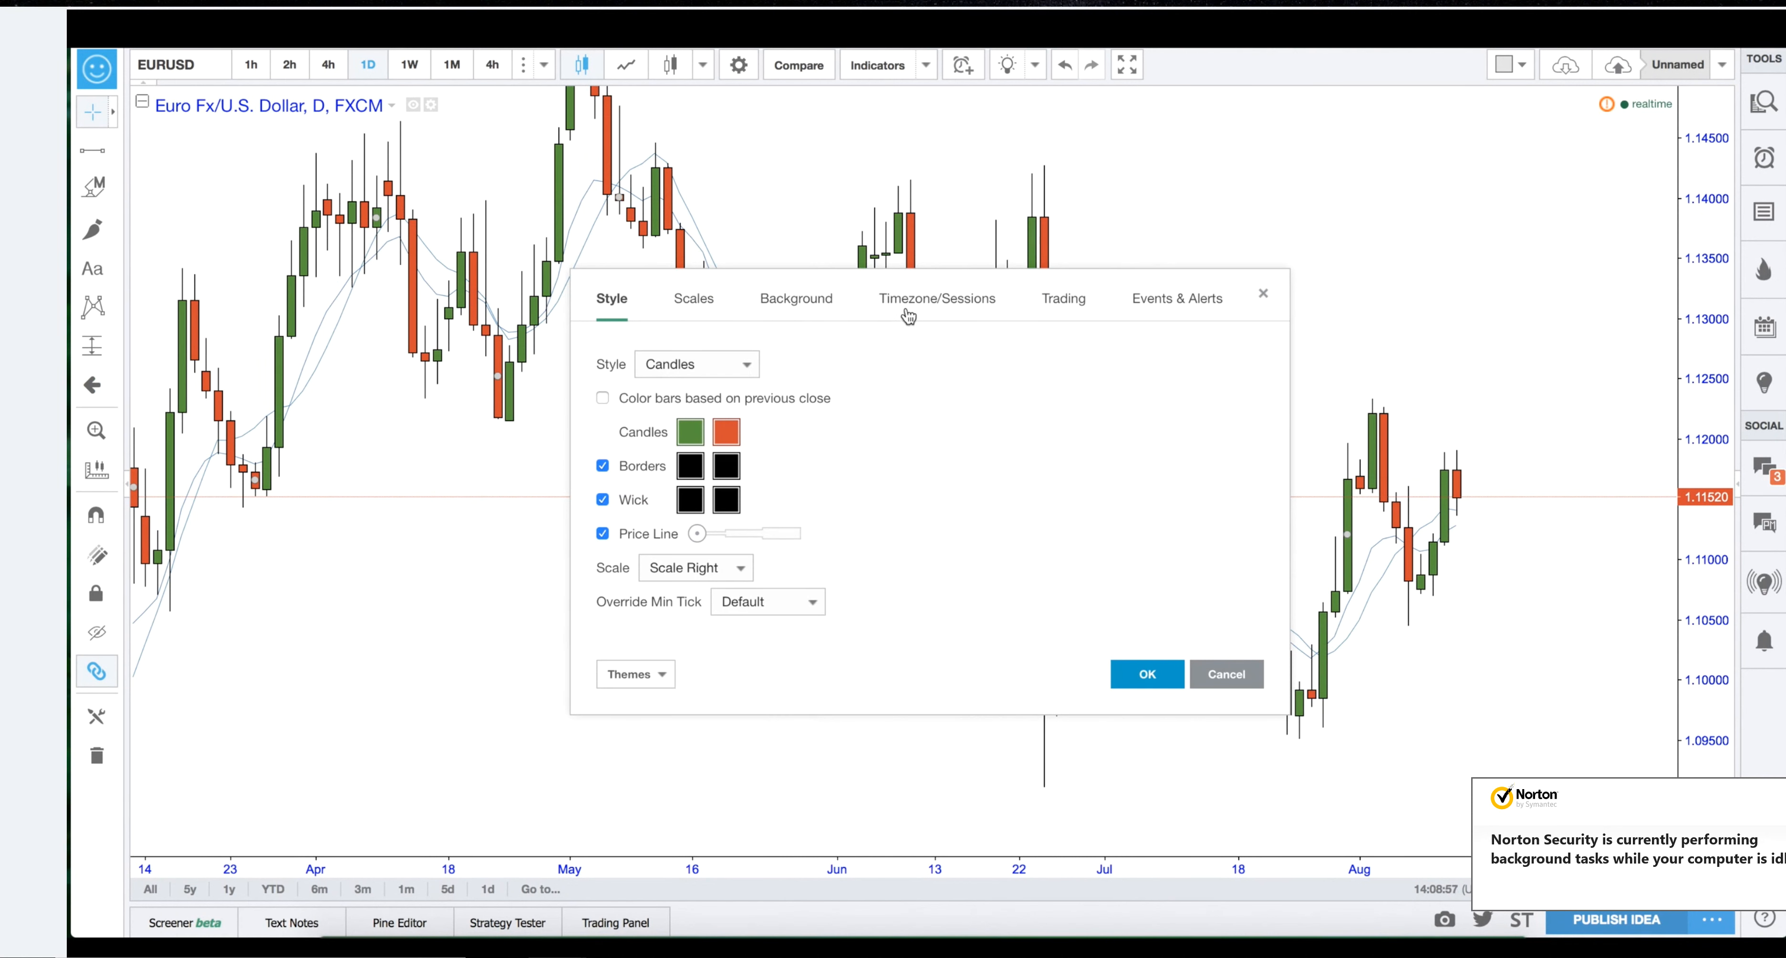
pyautogui.click(793, 305)
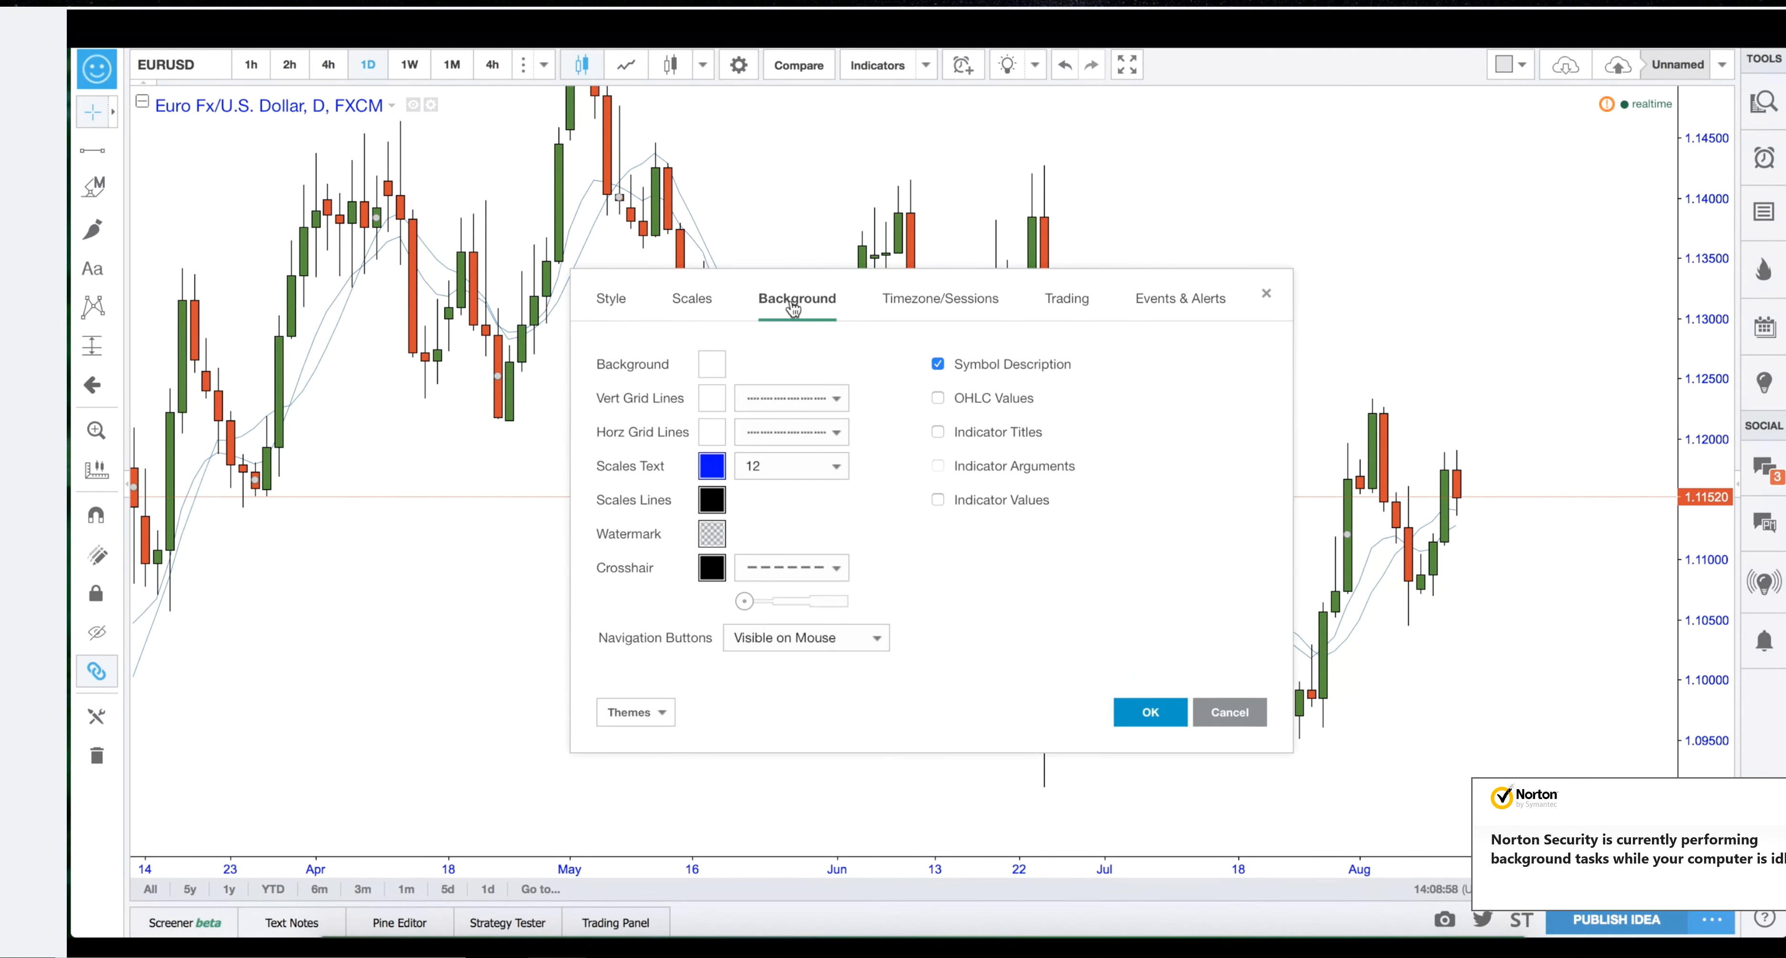
pyautogui.click(719, 304)
pyautogui.click(951, 305)
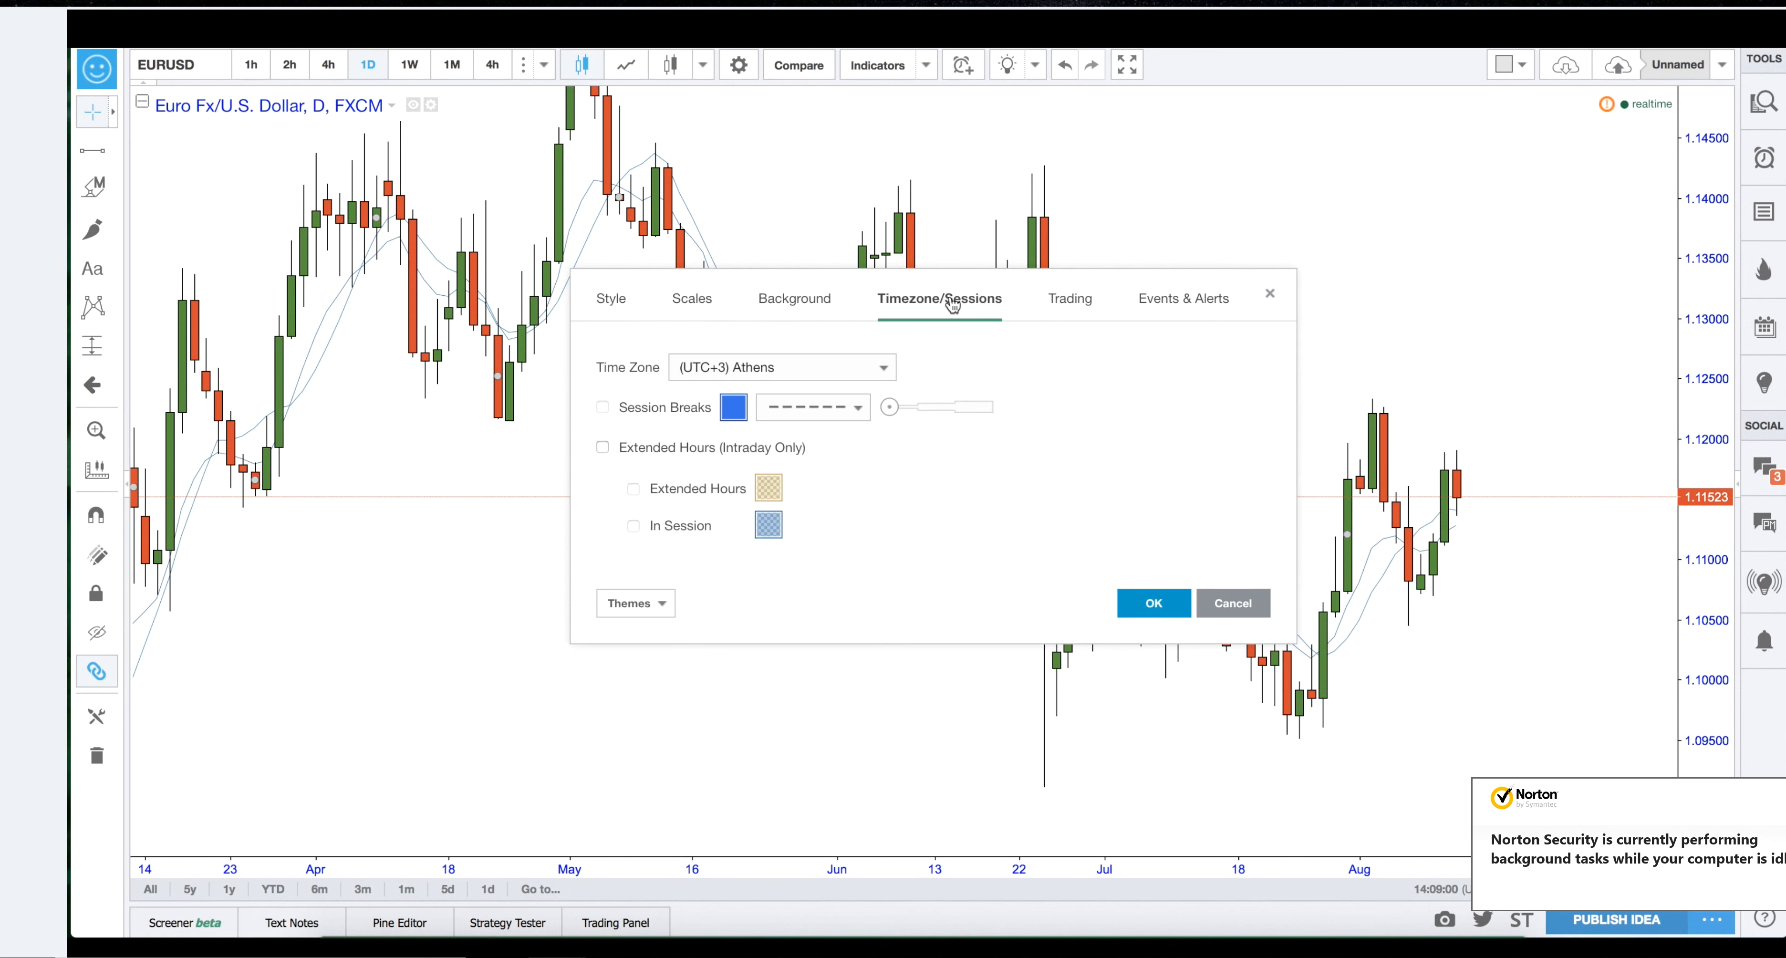
pyautogui.click(1074, 301)
pyautogui.click(613, 305)
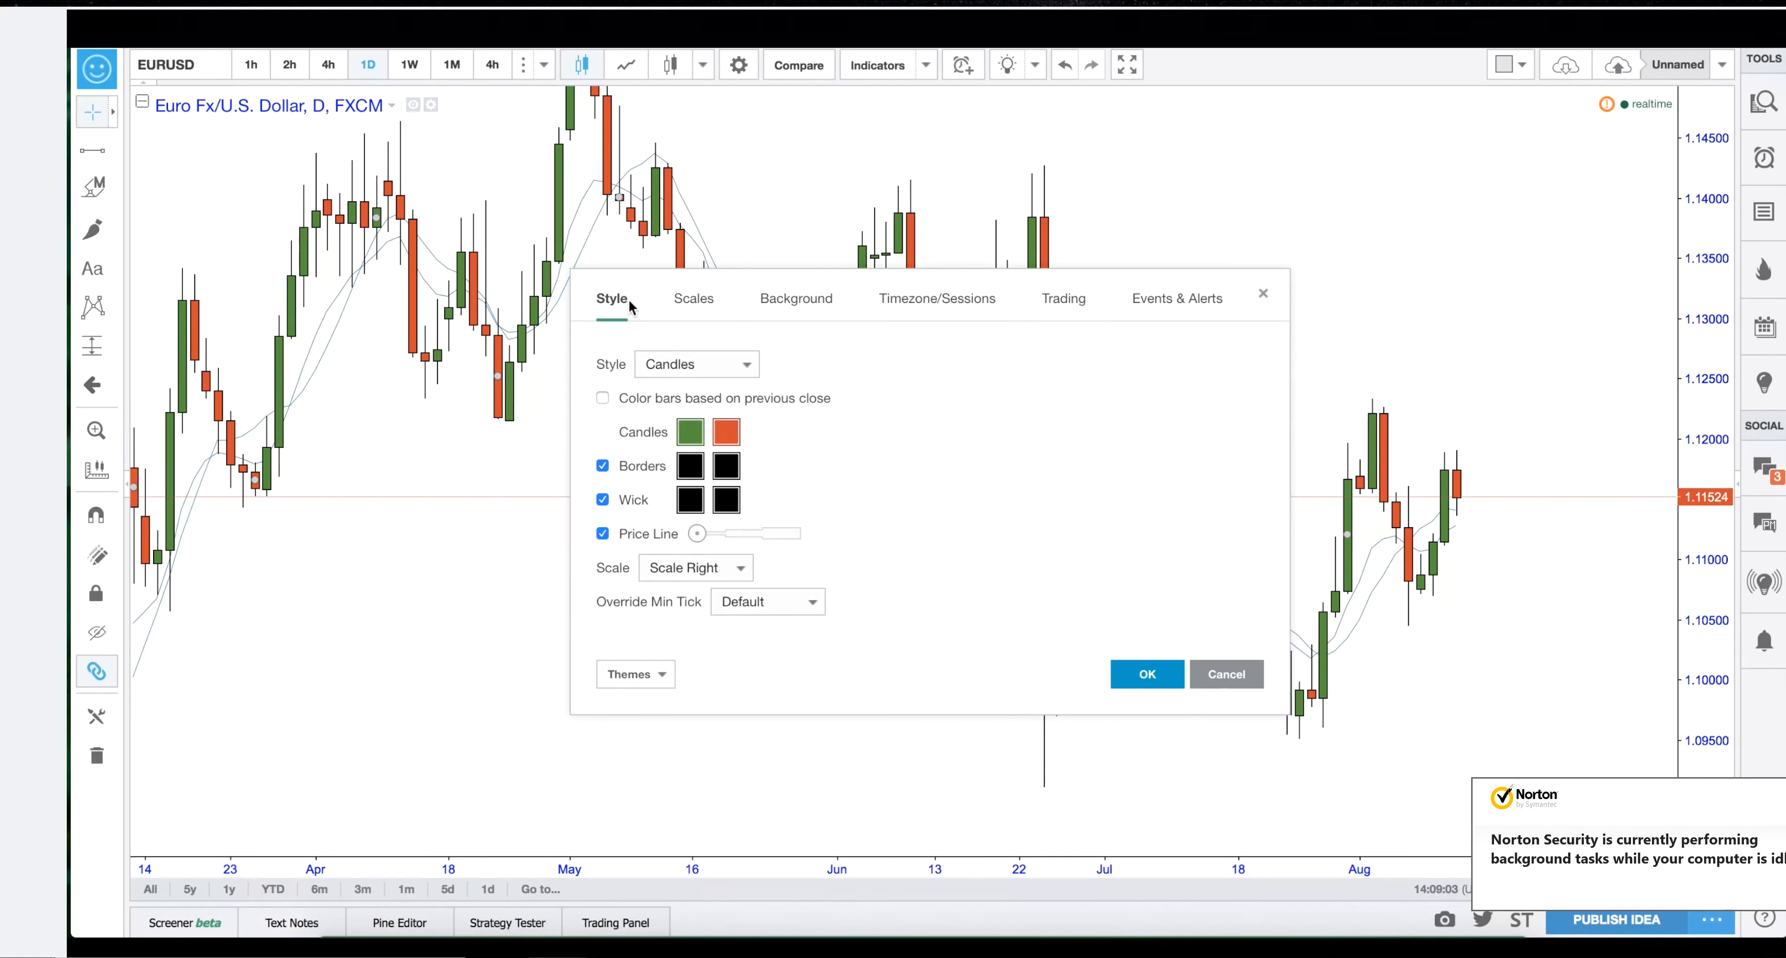
pyautogui.click(784, 308)
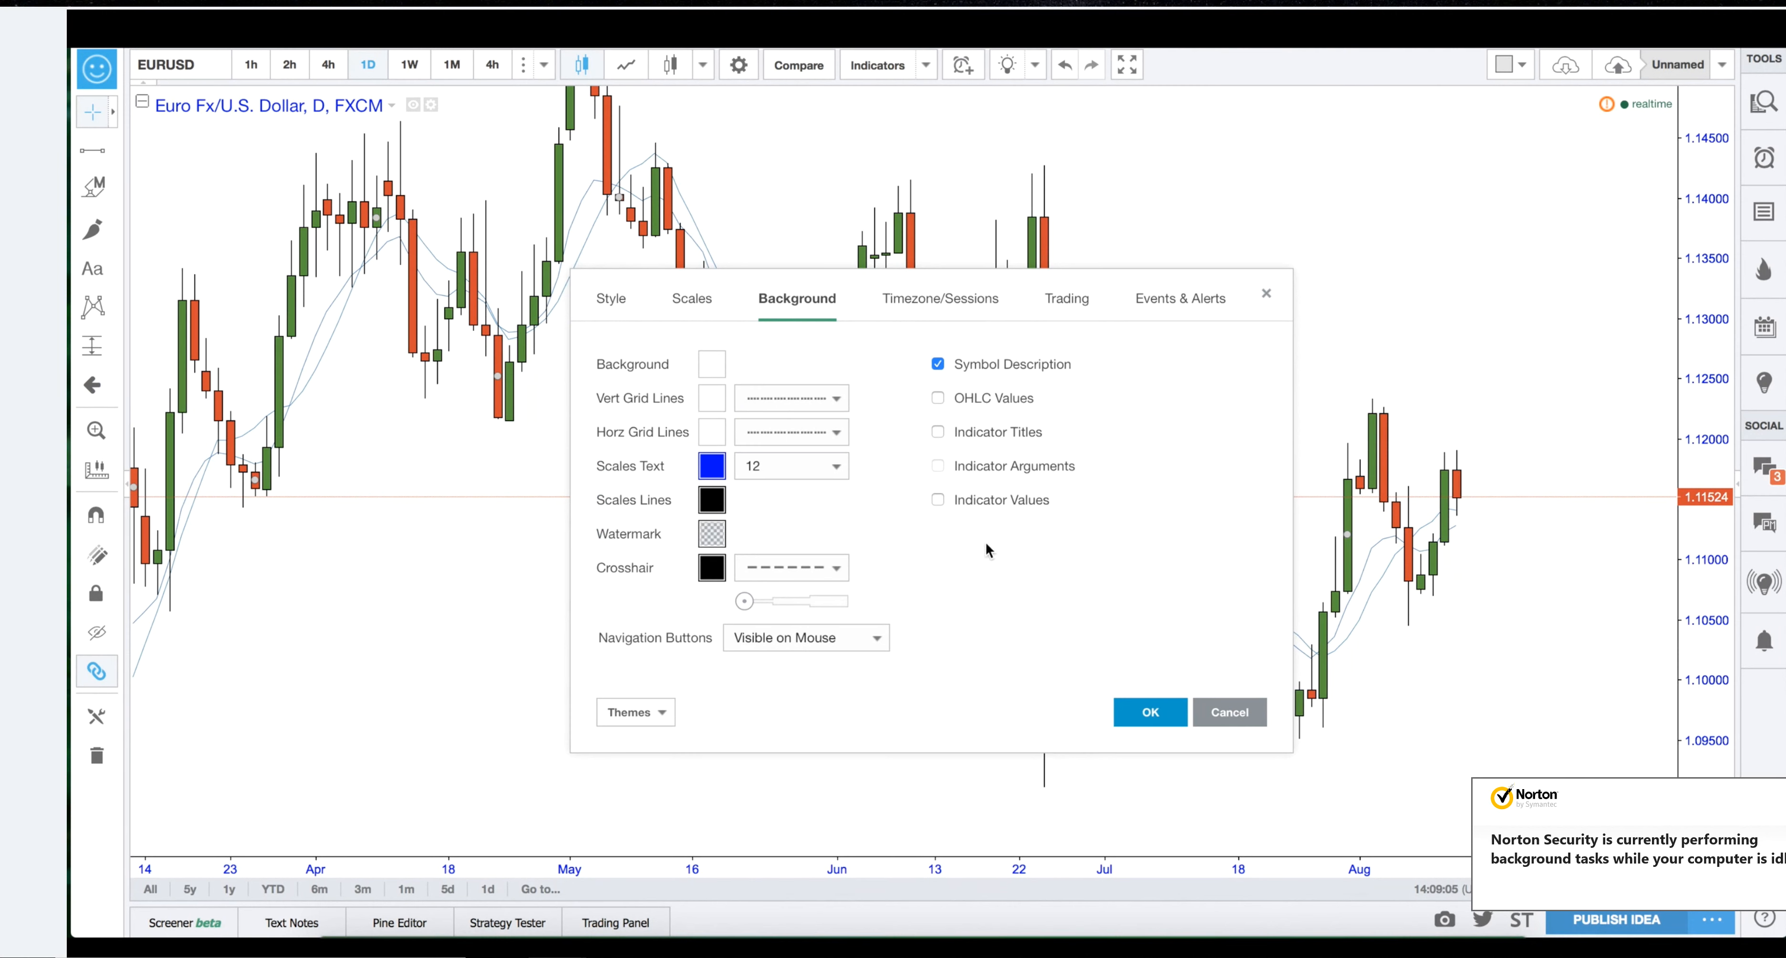
# Toggle the symbol description off and on, try turning on indicator titles, and close the chart properties without applying.
pyautogui.click(940, 371)
pyautogui.click(941, 370)
pyautogui.click(940, 370)
pyautogui.click(941, 371)
pyautogui.click(940, 370)
pyautogui.click(939, 367)
pyautogui.click(937, 433)
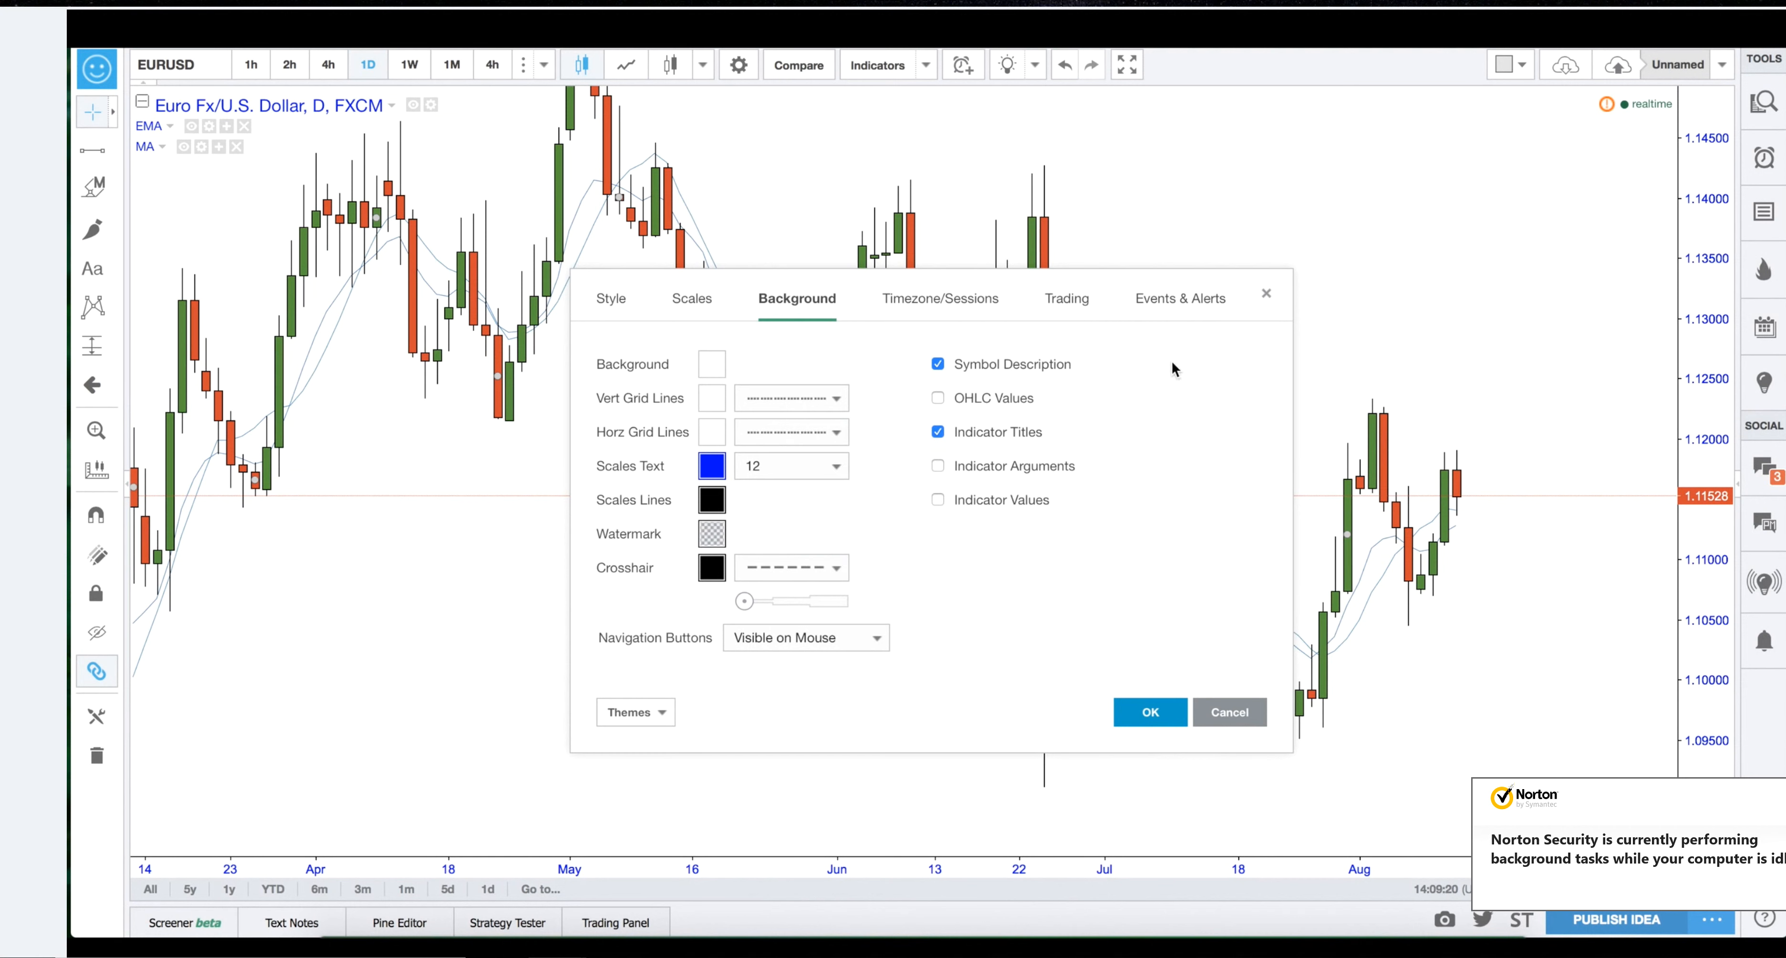
pyautogui.click(1266, 294)
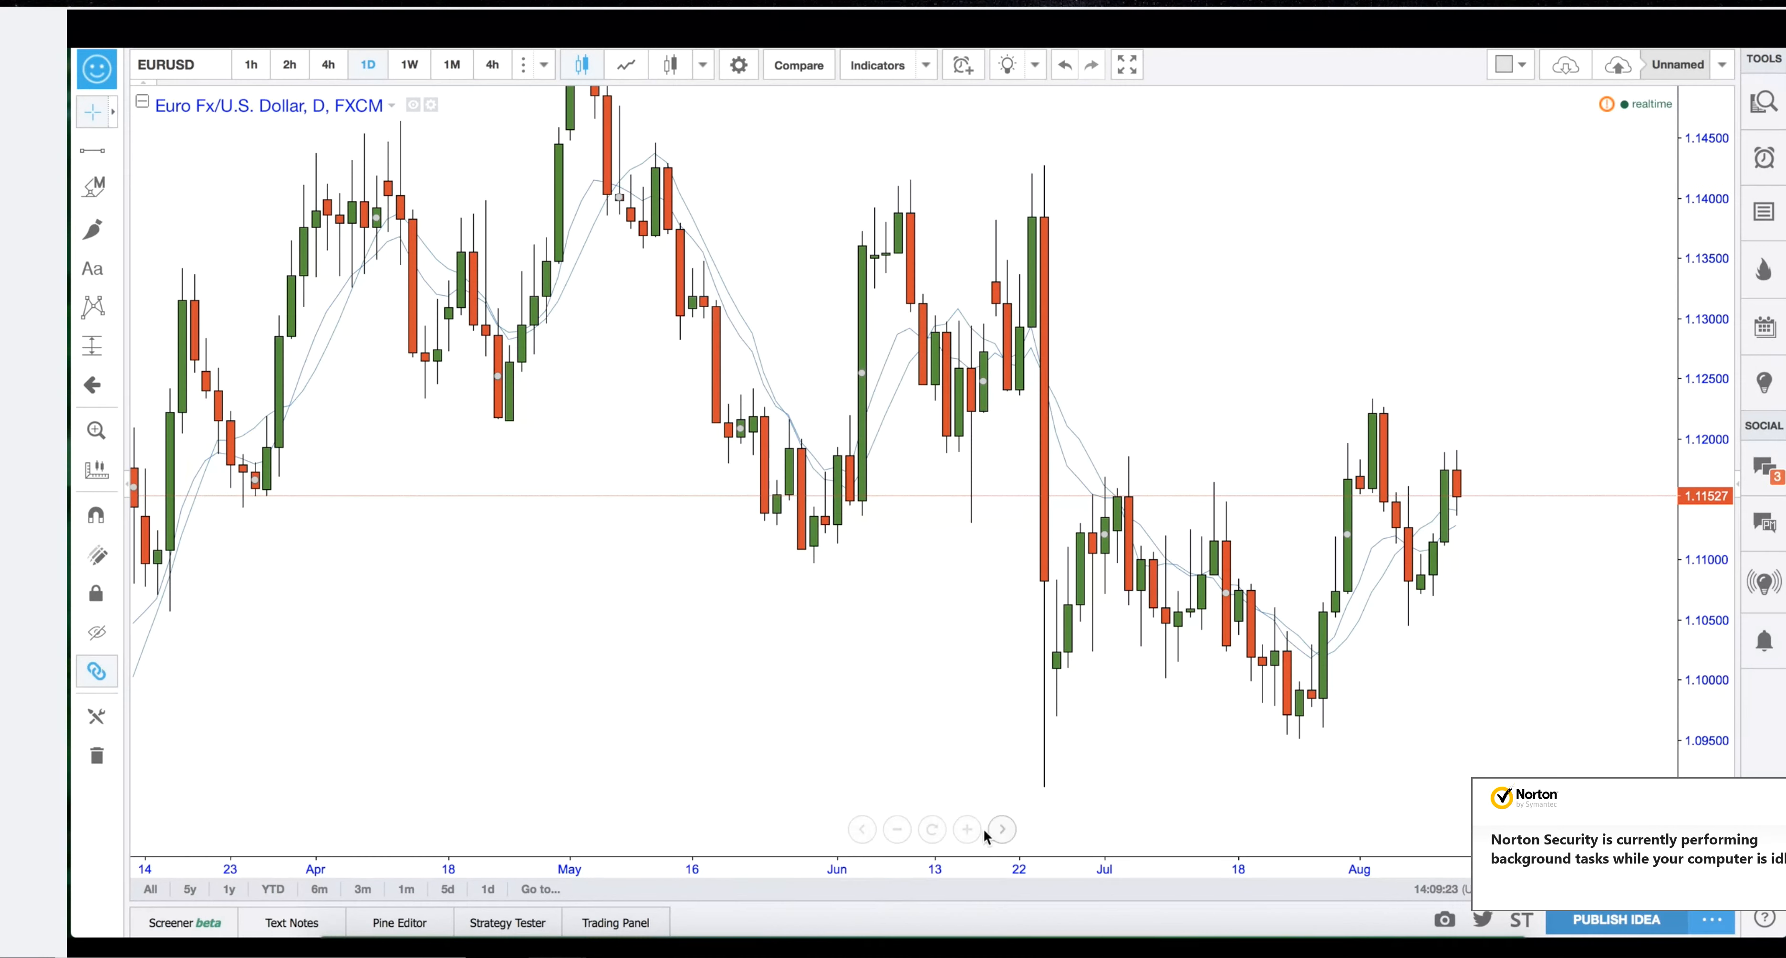
# Enable Indicator Titles in the chart's background properties and apply the change.
pyautogui.rightClick(764, 572)
pyautogui.click(880, 916)
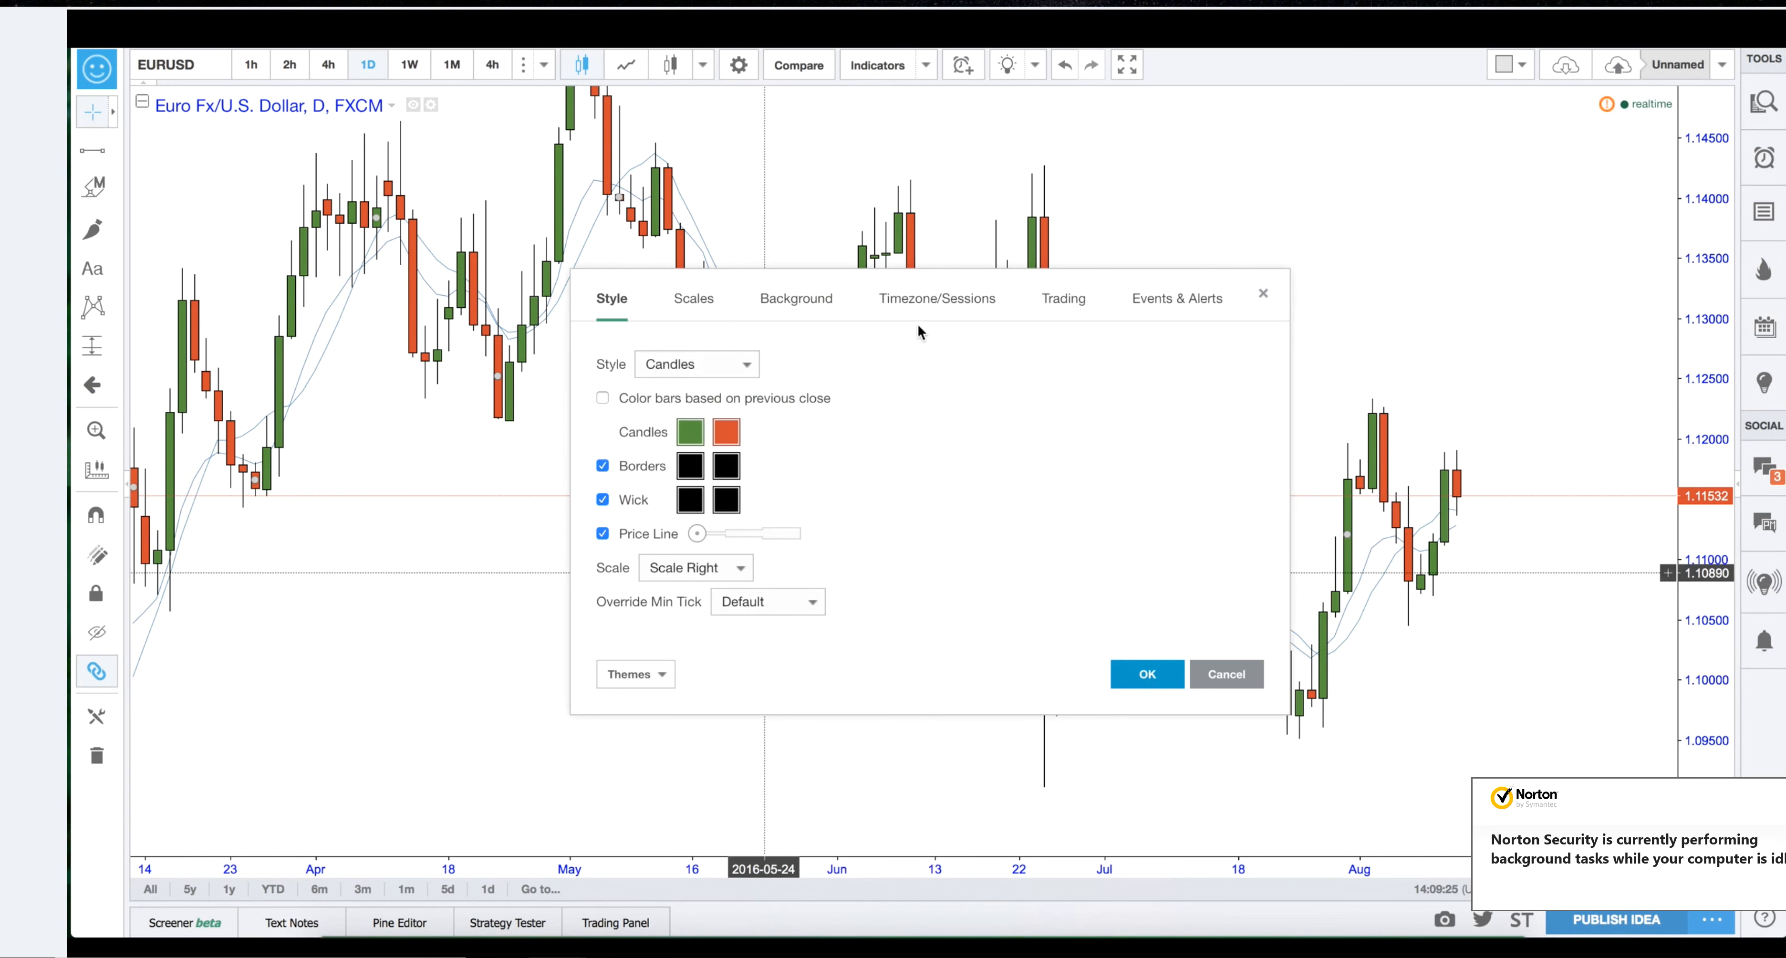
pyautogui.click(802, 300)
pyautogui.click(937, 432)
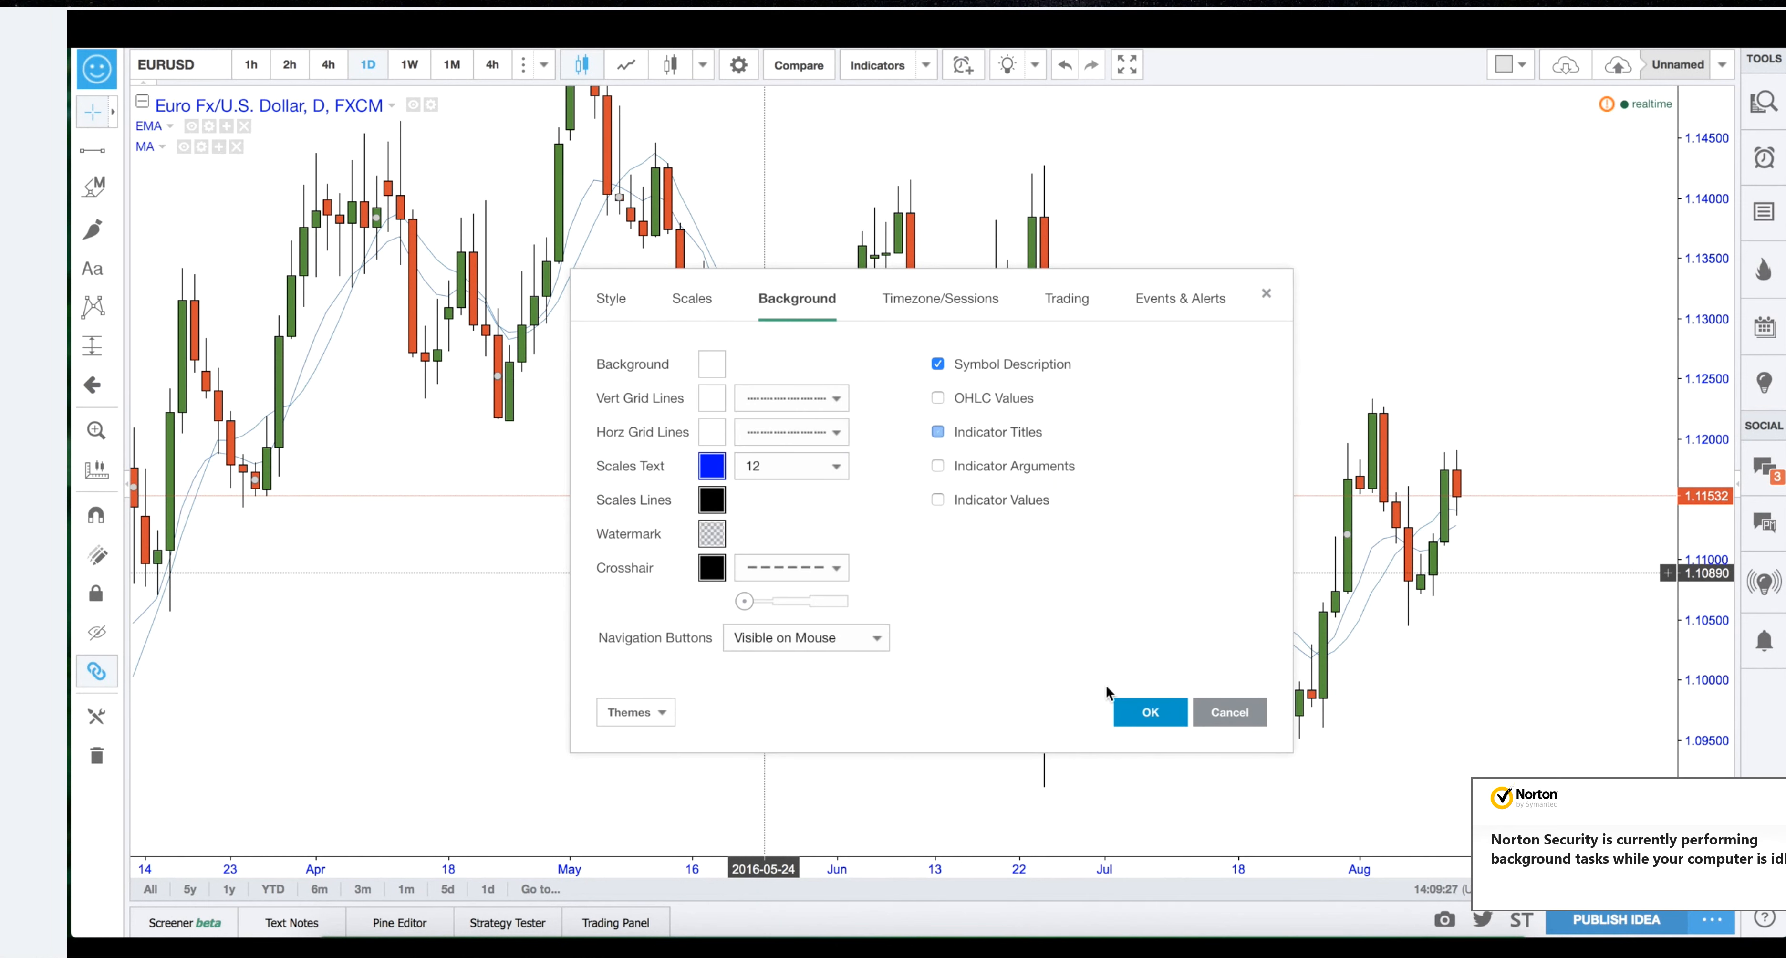
pyautogui.click(1150, 711)
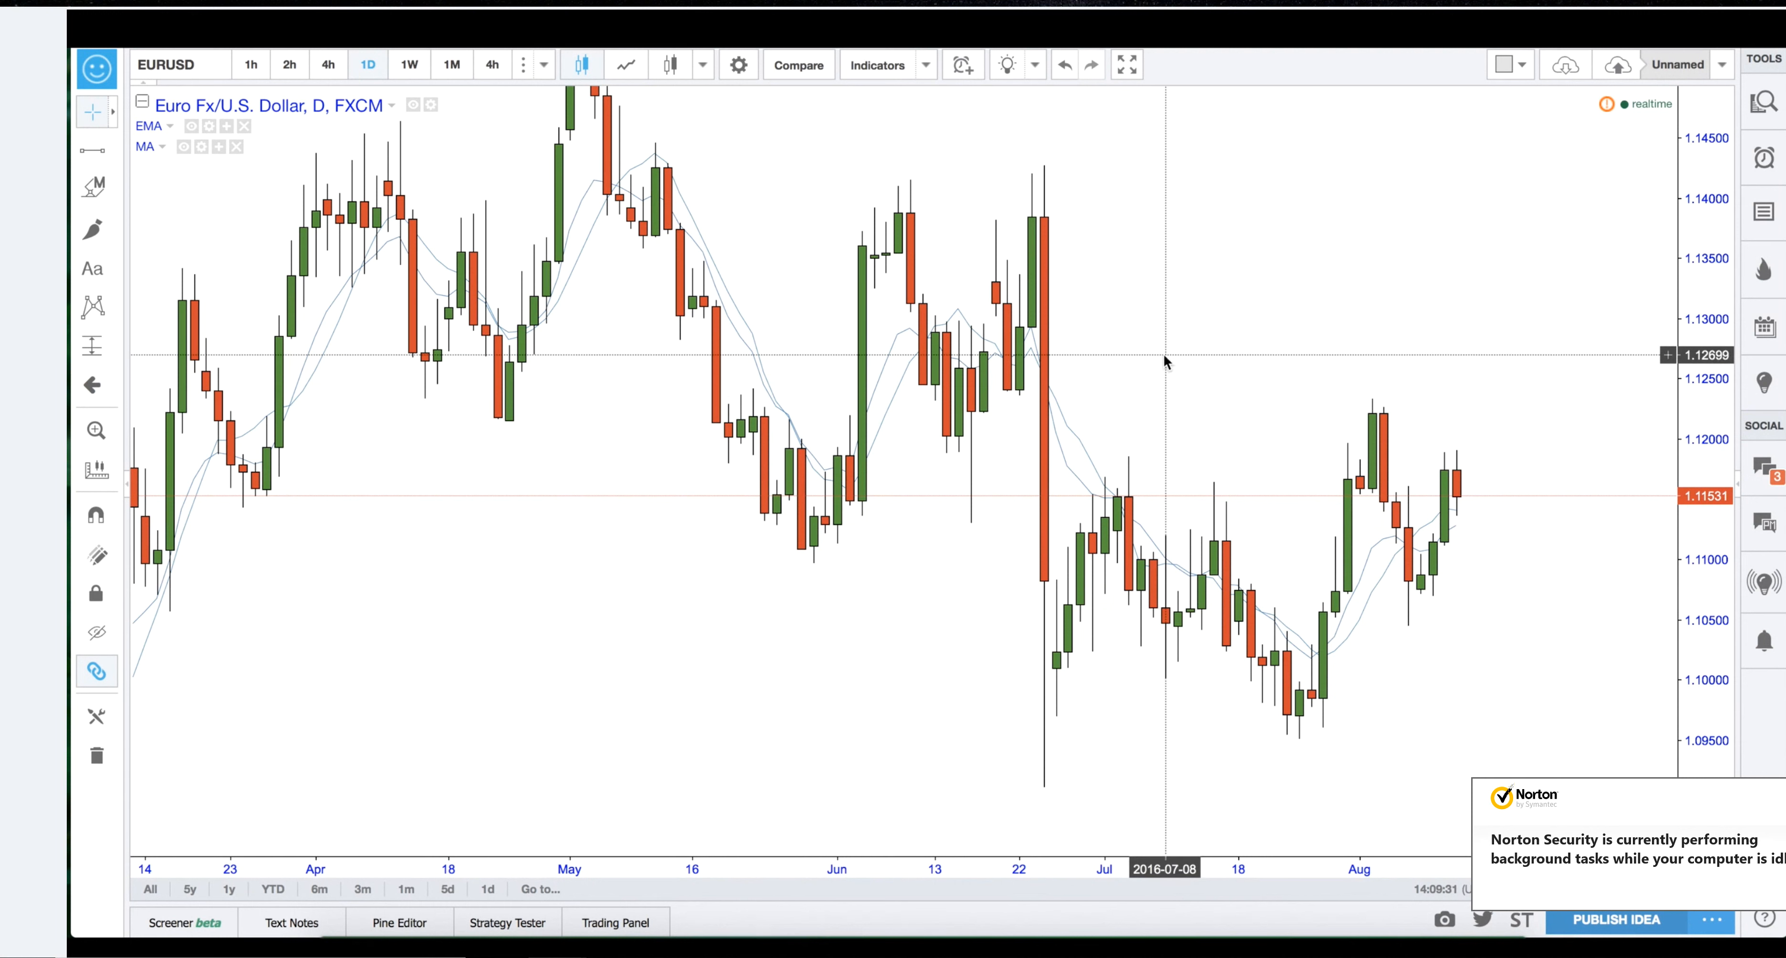
# Format the simple Moving Average with a length of 21 and a red line.
pyautogui.click(683, 204)
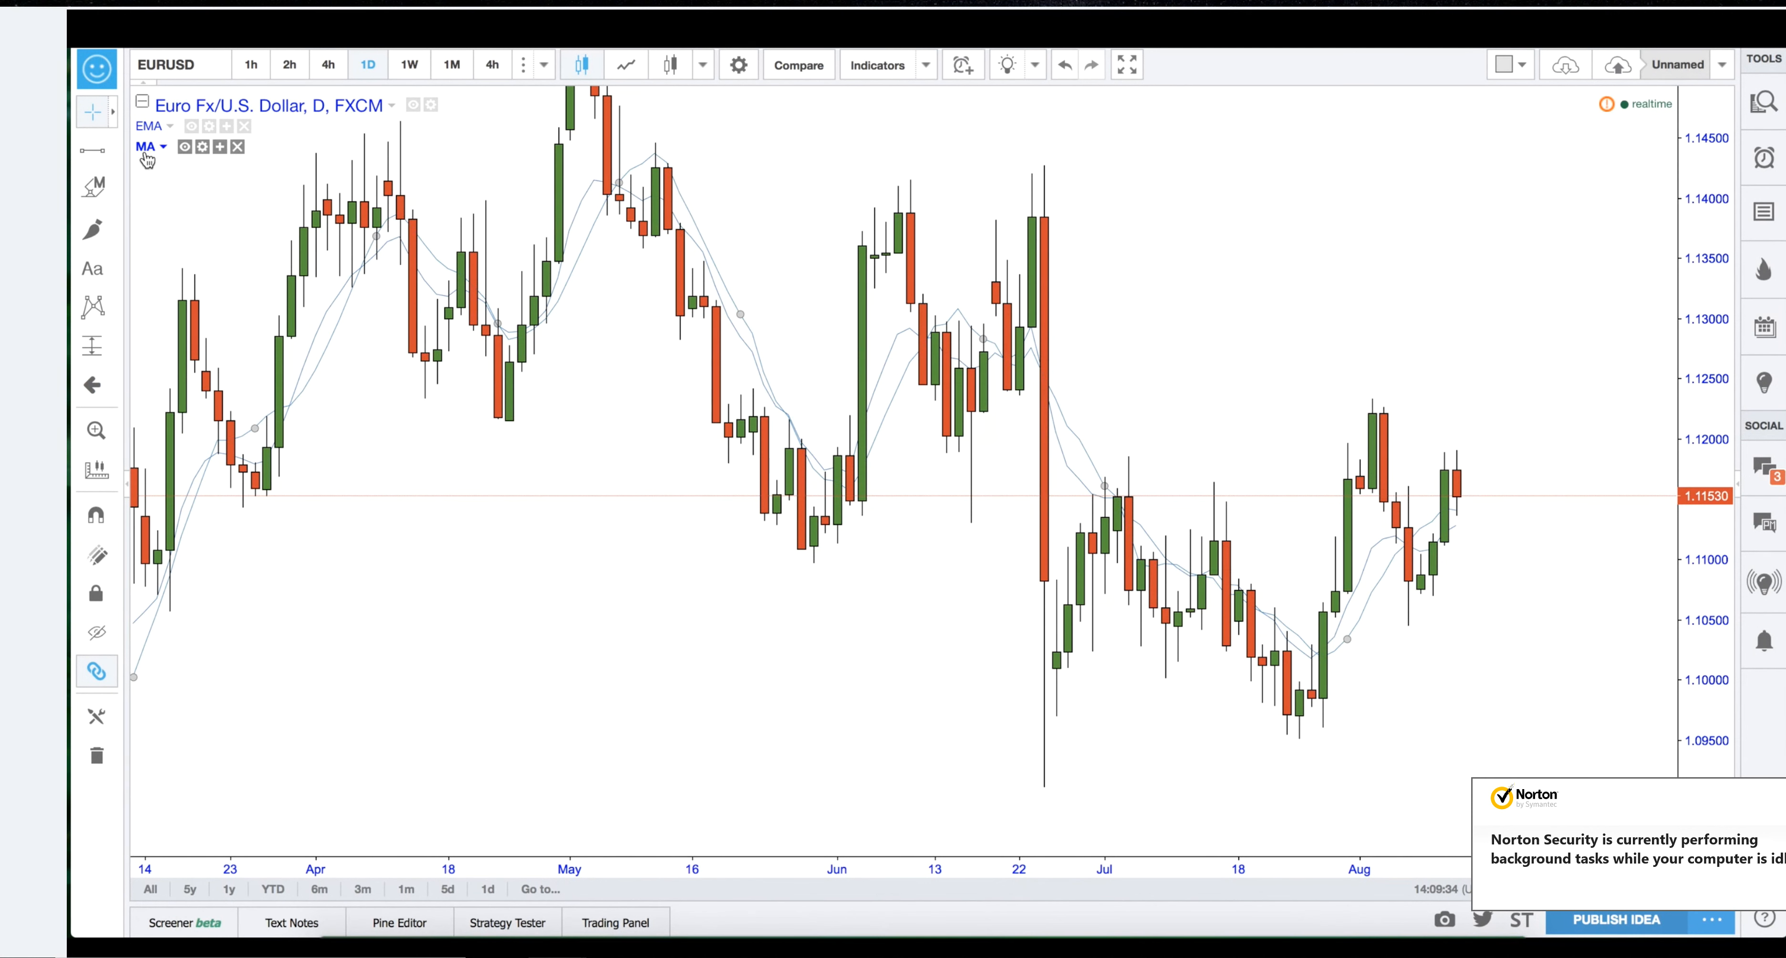
pyautogui.rightClick(696, 230)
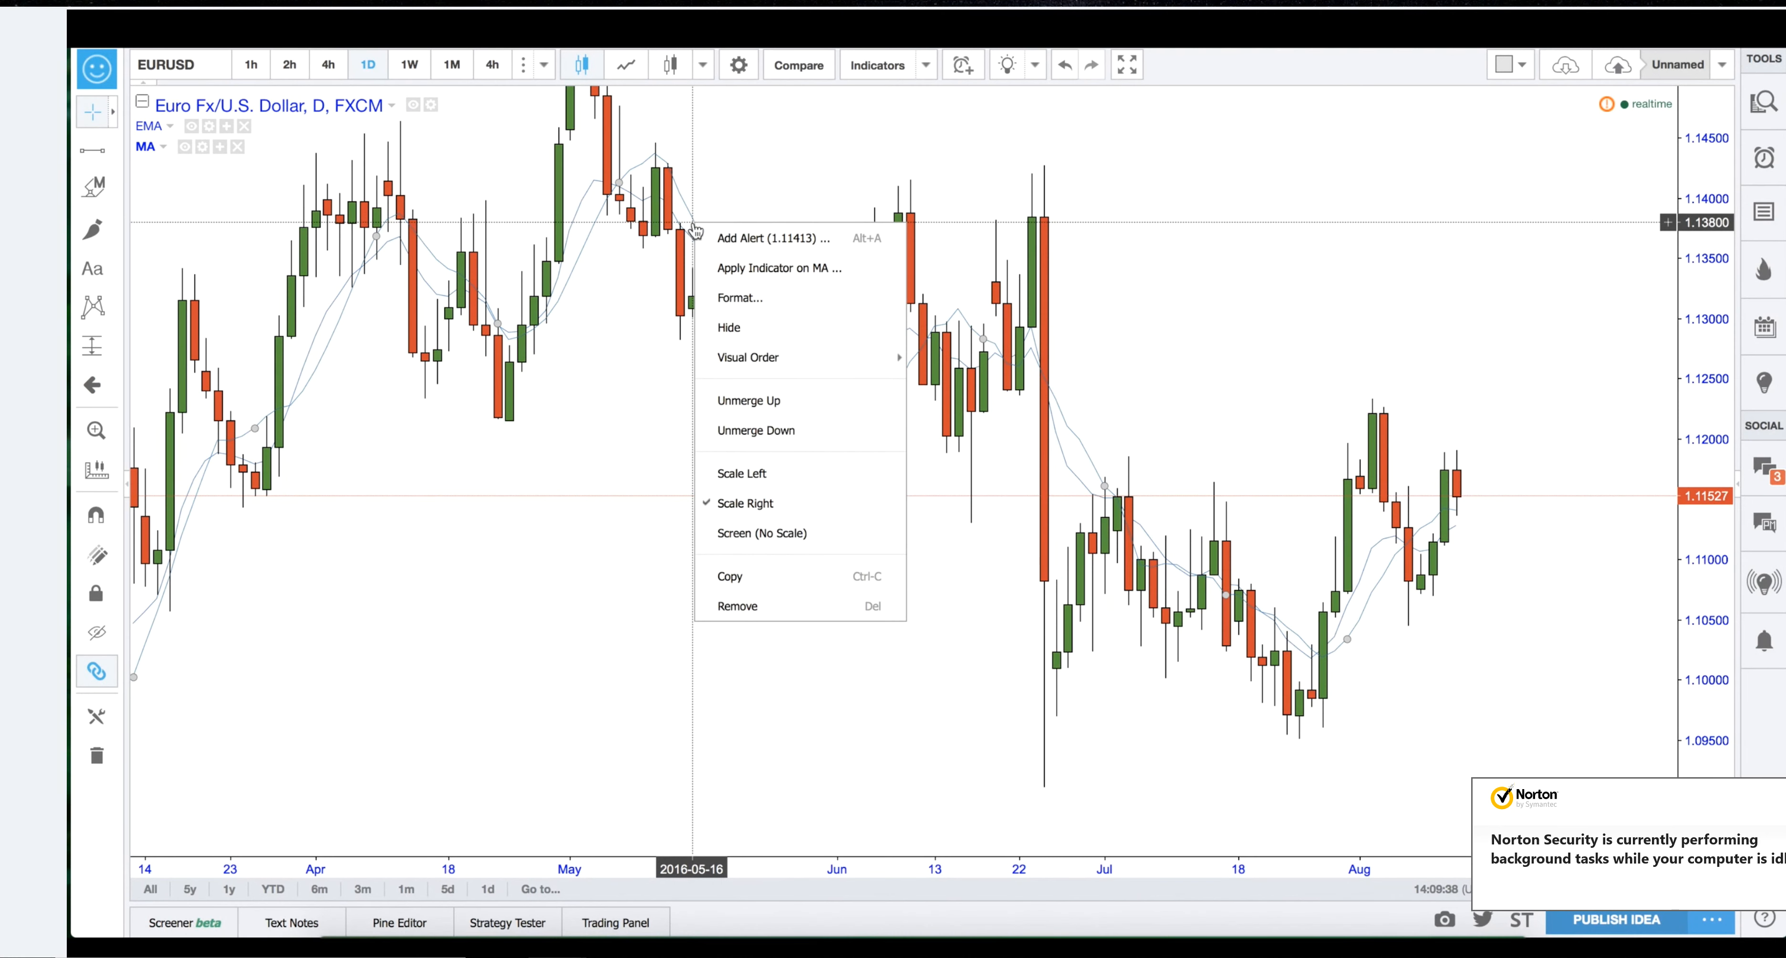
pyautogui.rightClick(677, 196)
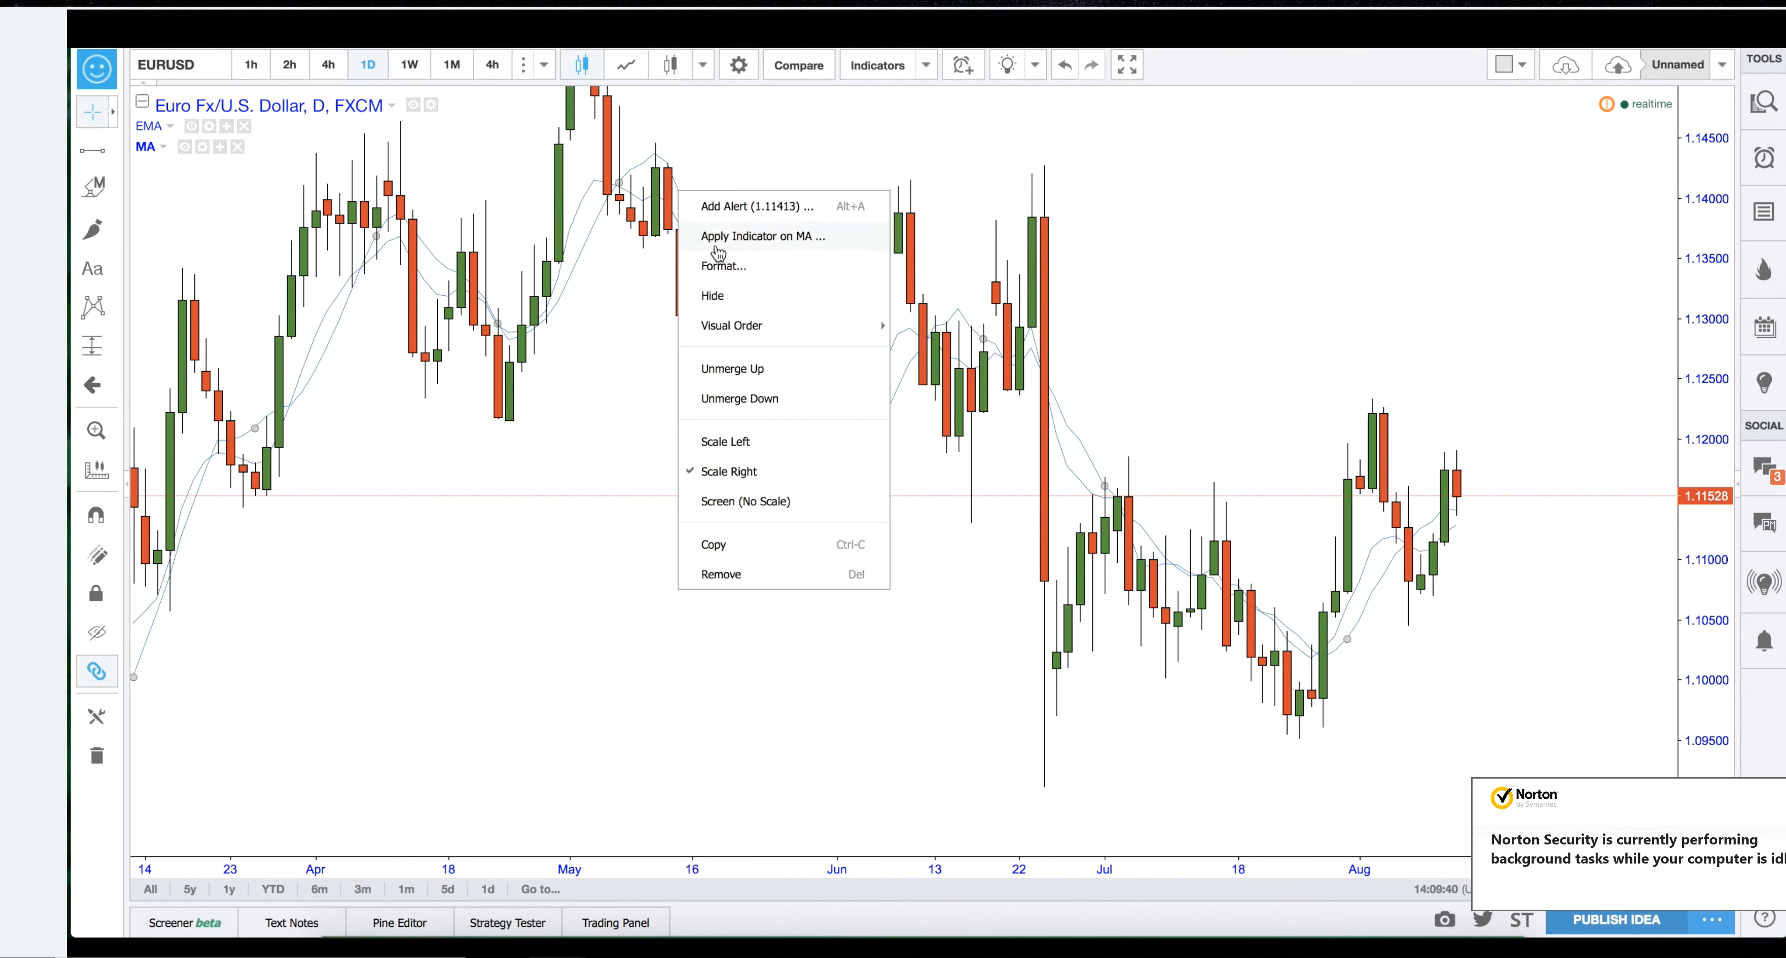
pyautogui.click(725, 268)
pyautogui.click(791, 457)
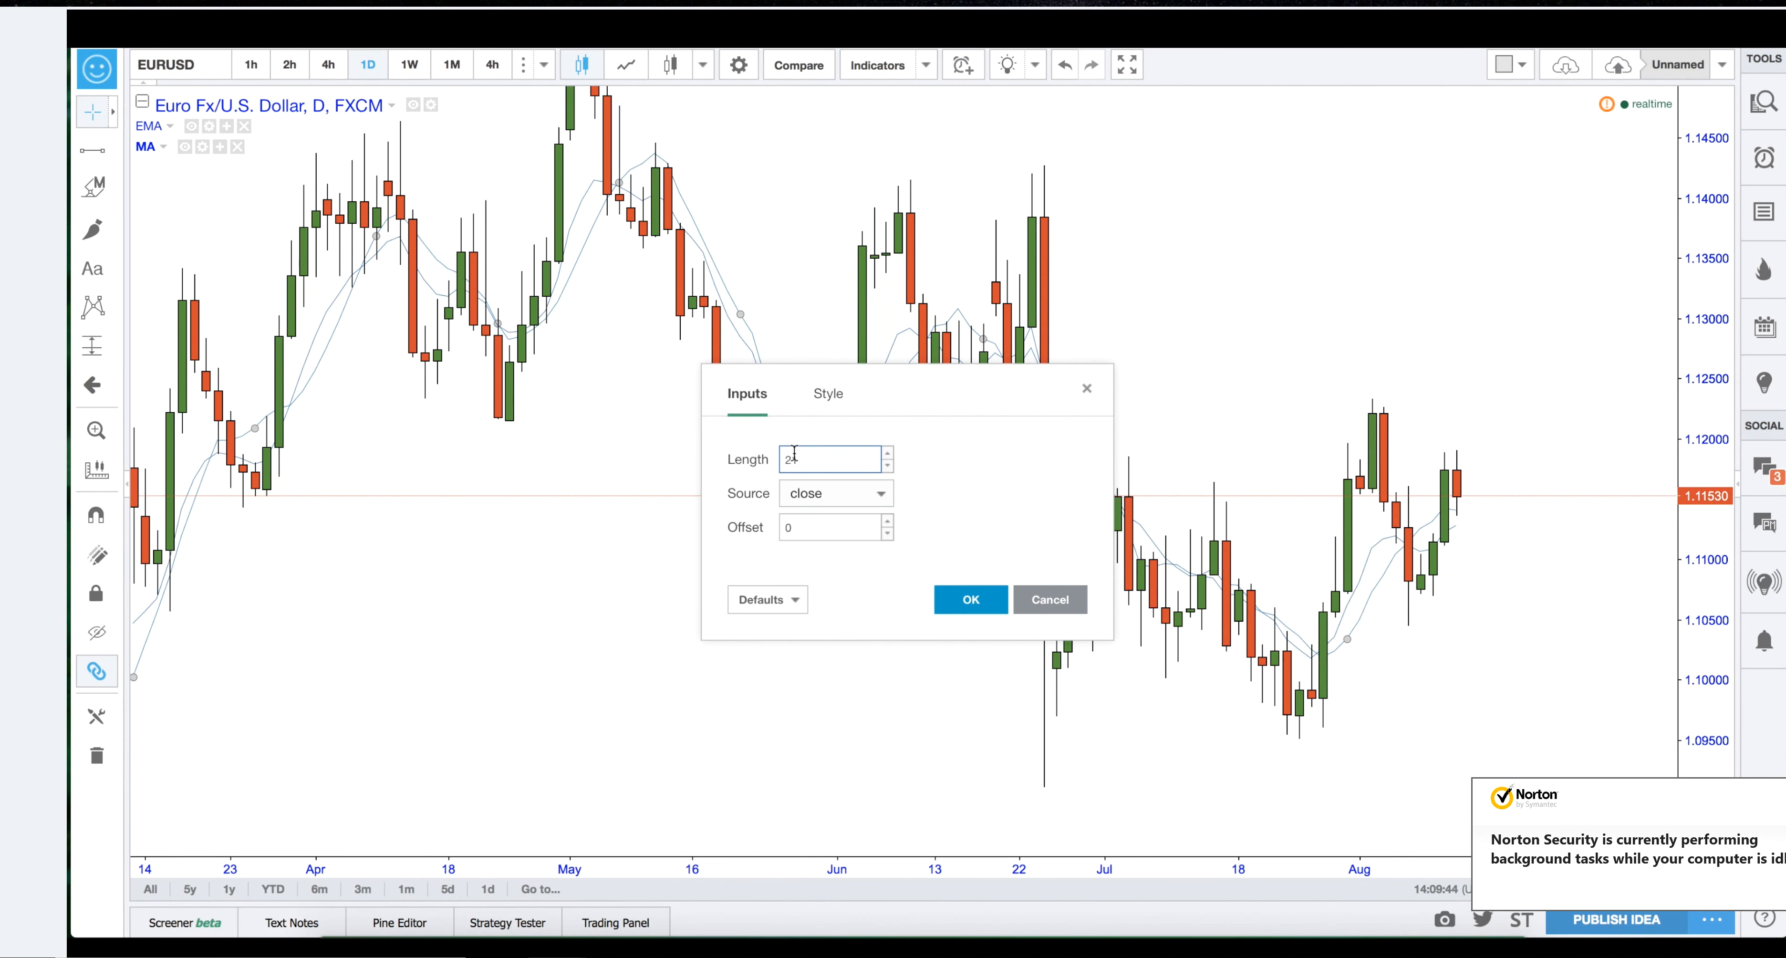
pyautogui.click(832, 401)
pyautogui.click(769, 459)
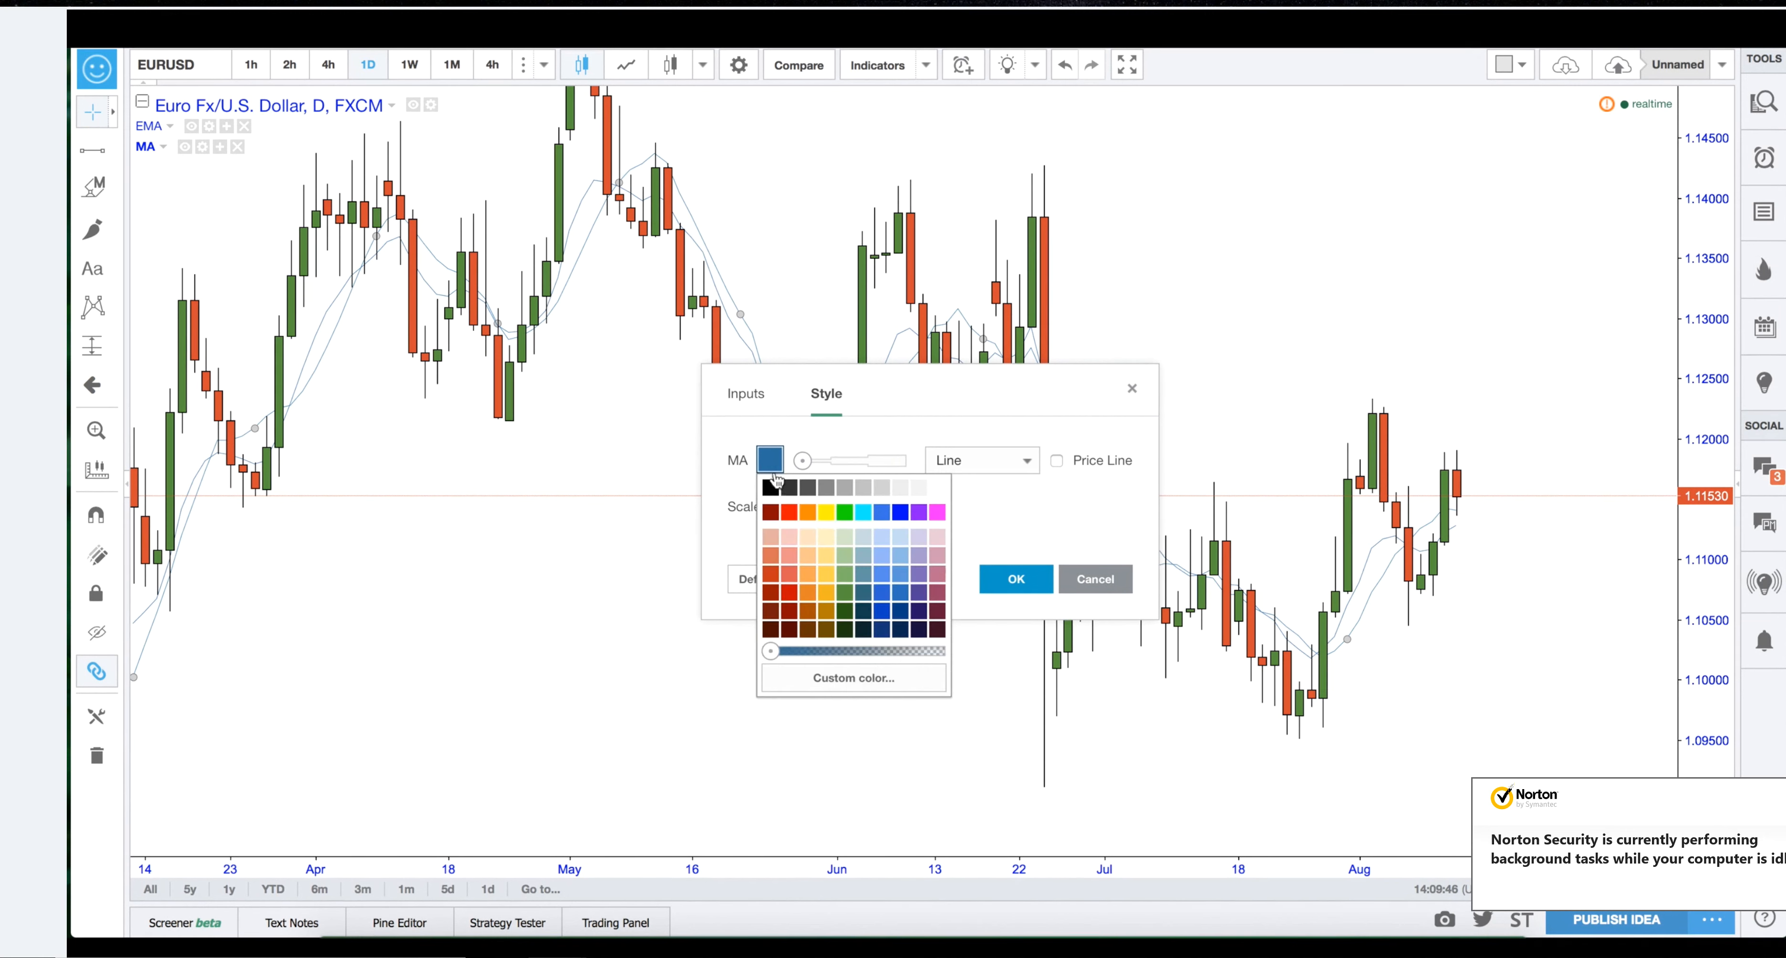
pyautogui.click(791, 514)
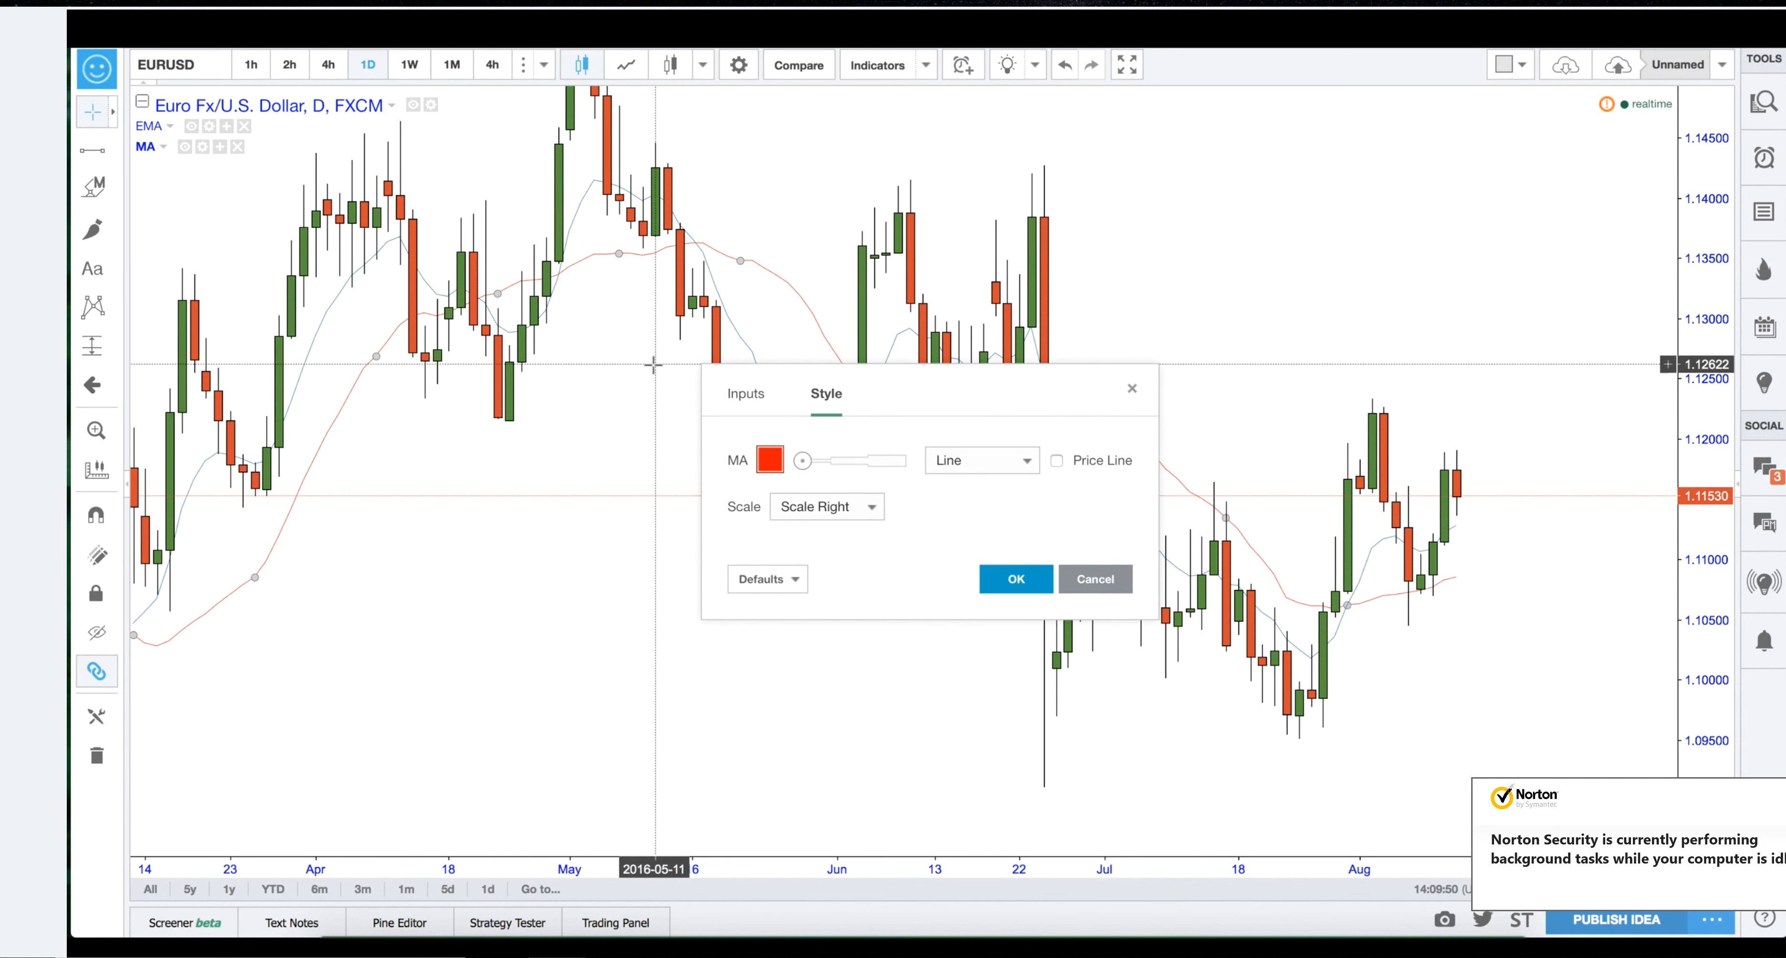
pyautogui.click(746, 395)
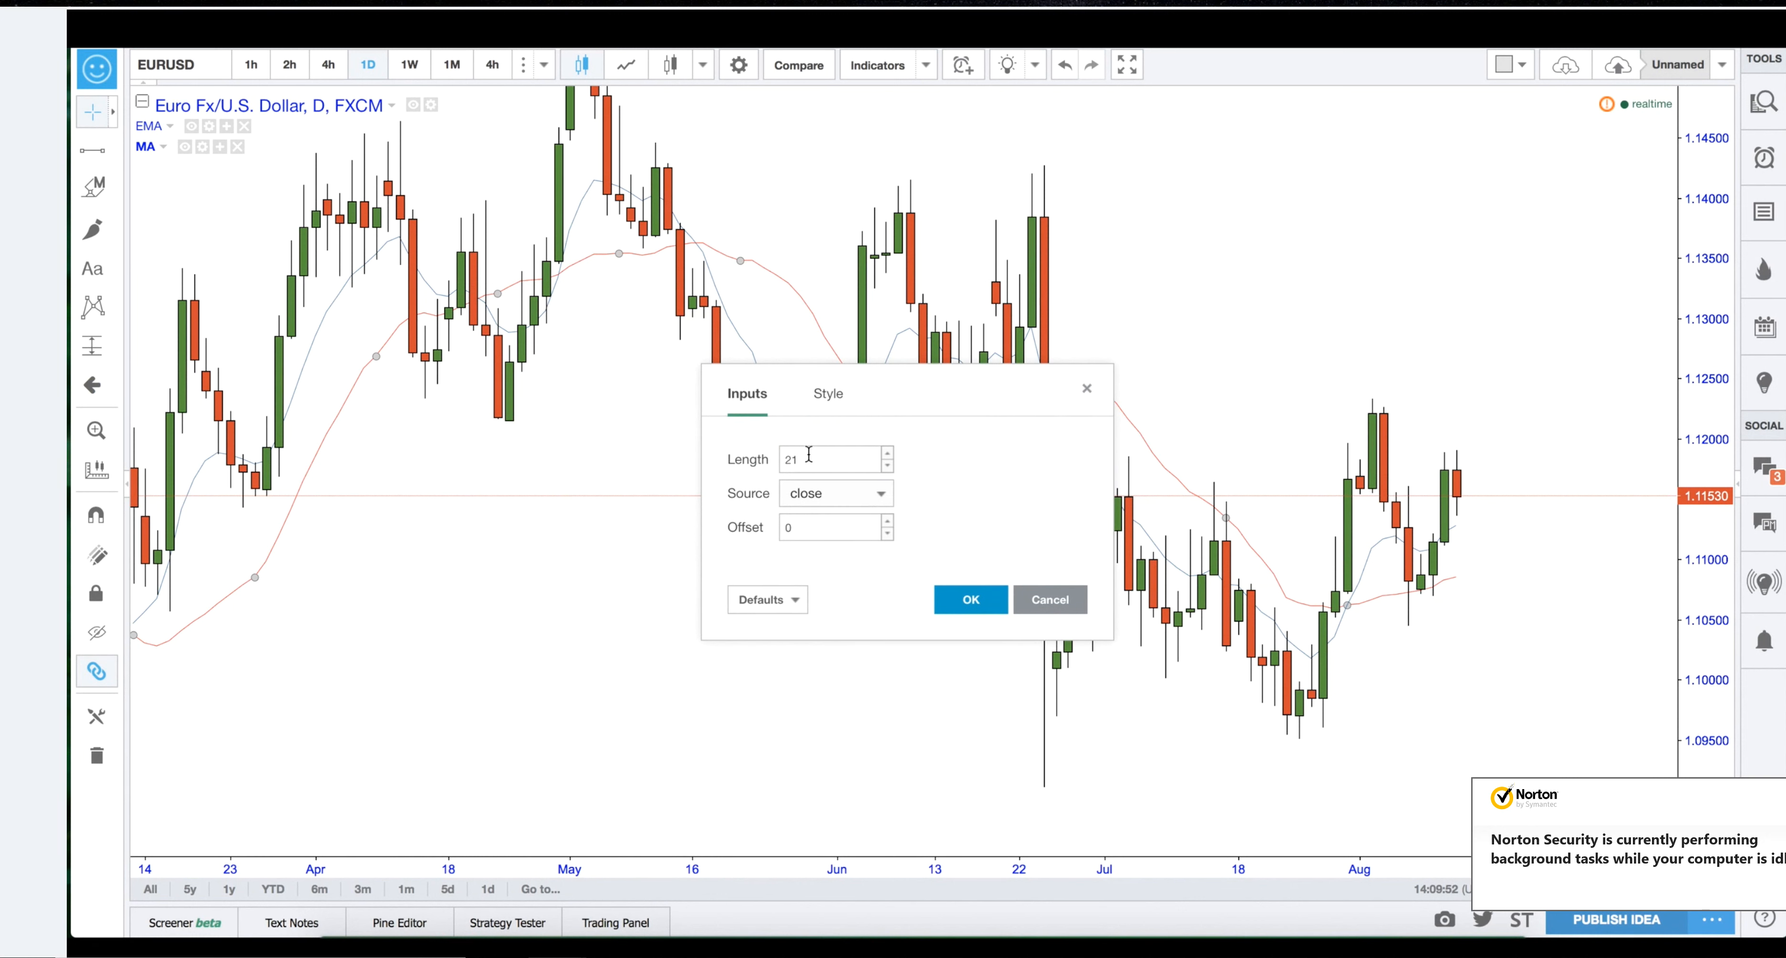
pyautogui.click(829, 395)
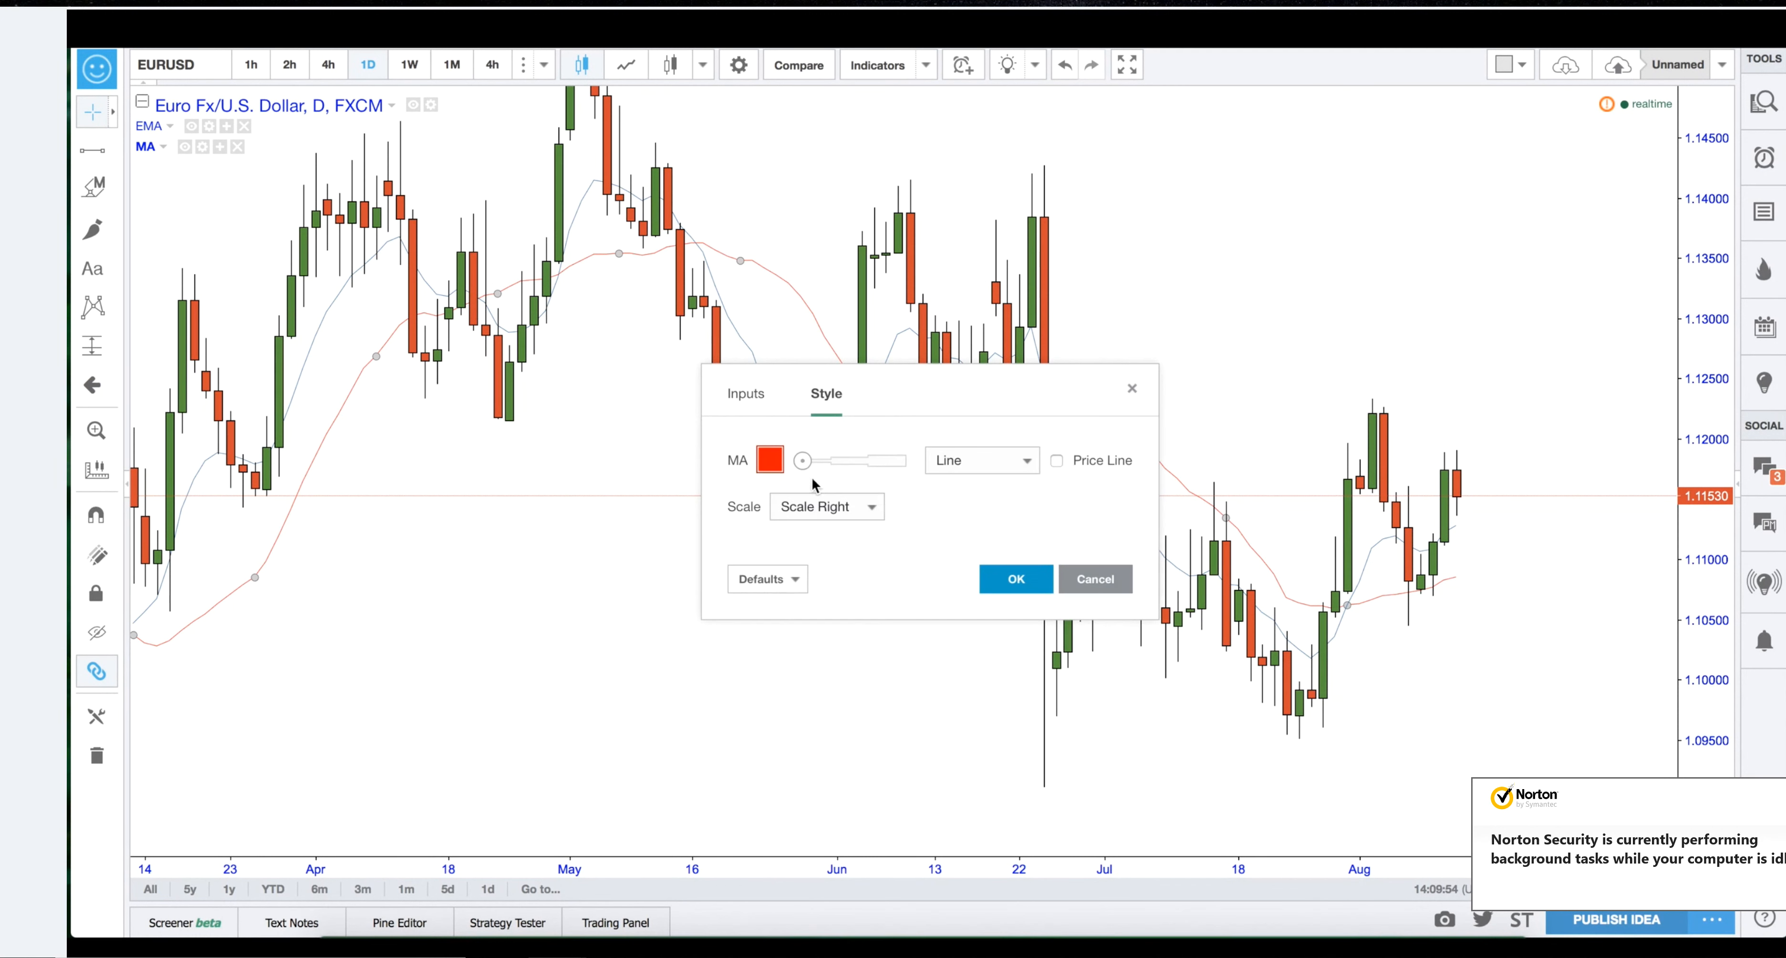
pyautogui.click(1015, 579)
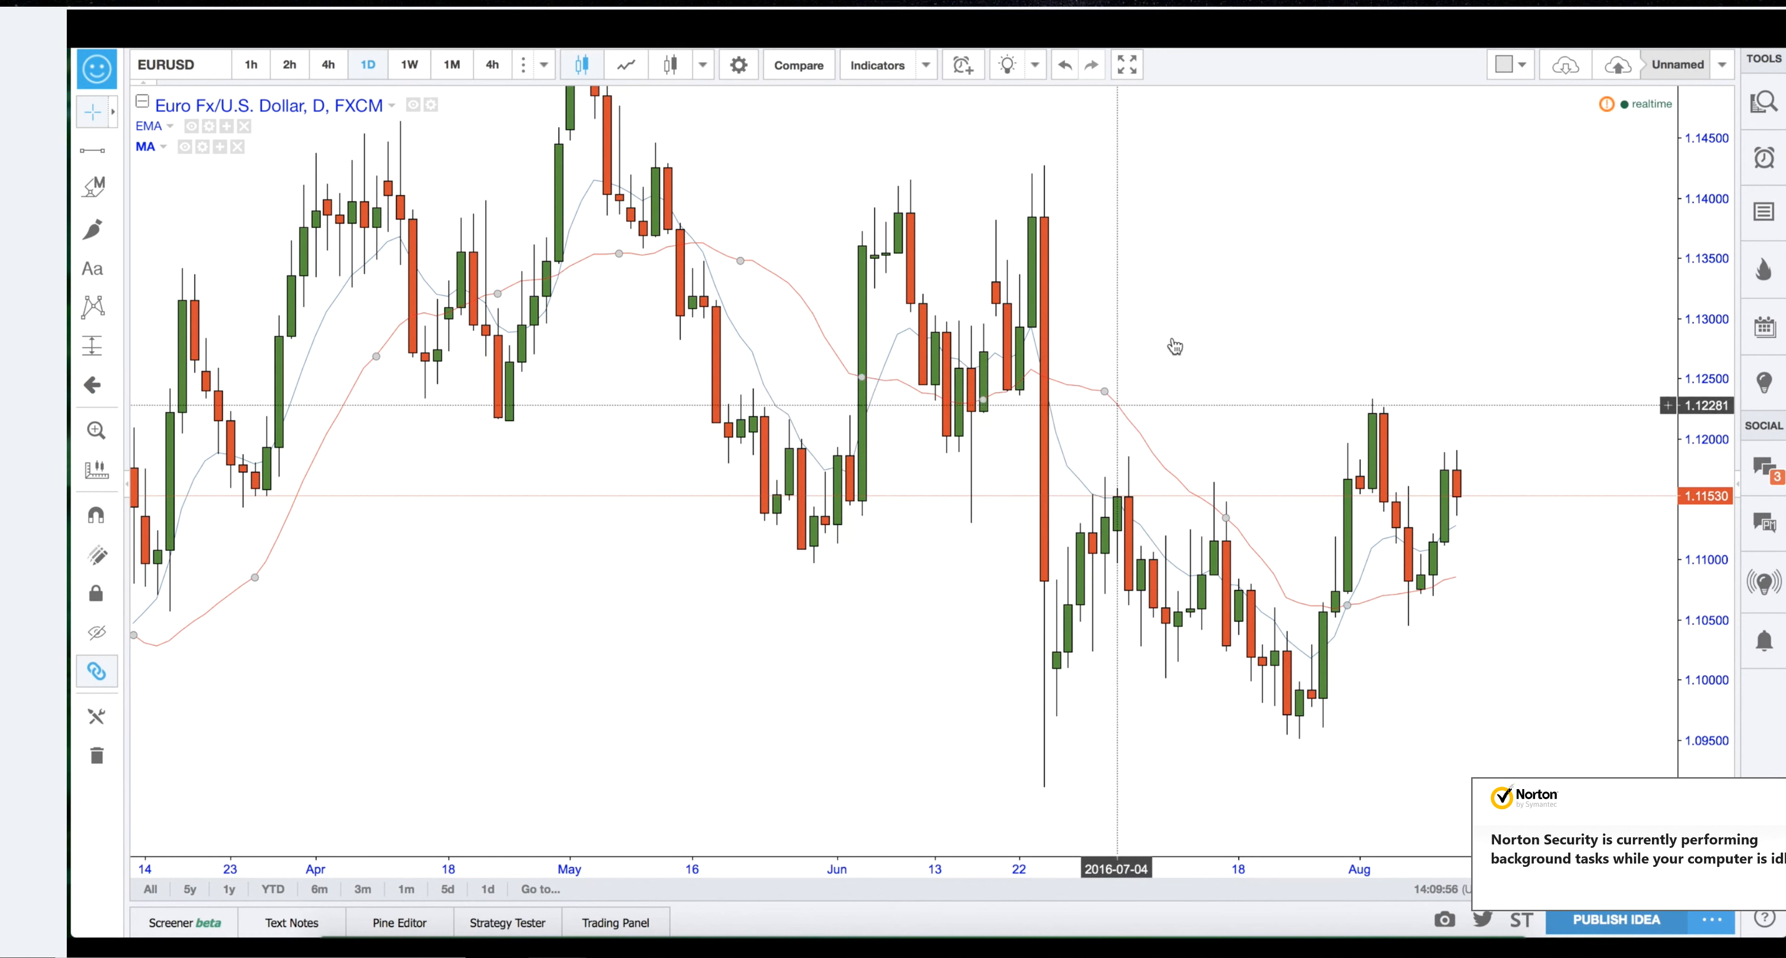
# Format the exponential moving average with a blue line and a length of 8.
pyautogui.doubleClick(741, 339)
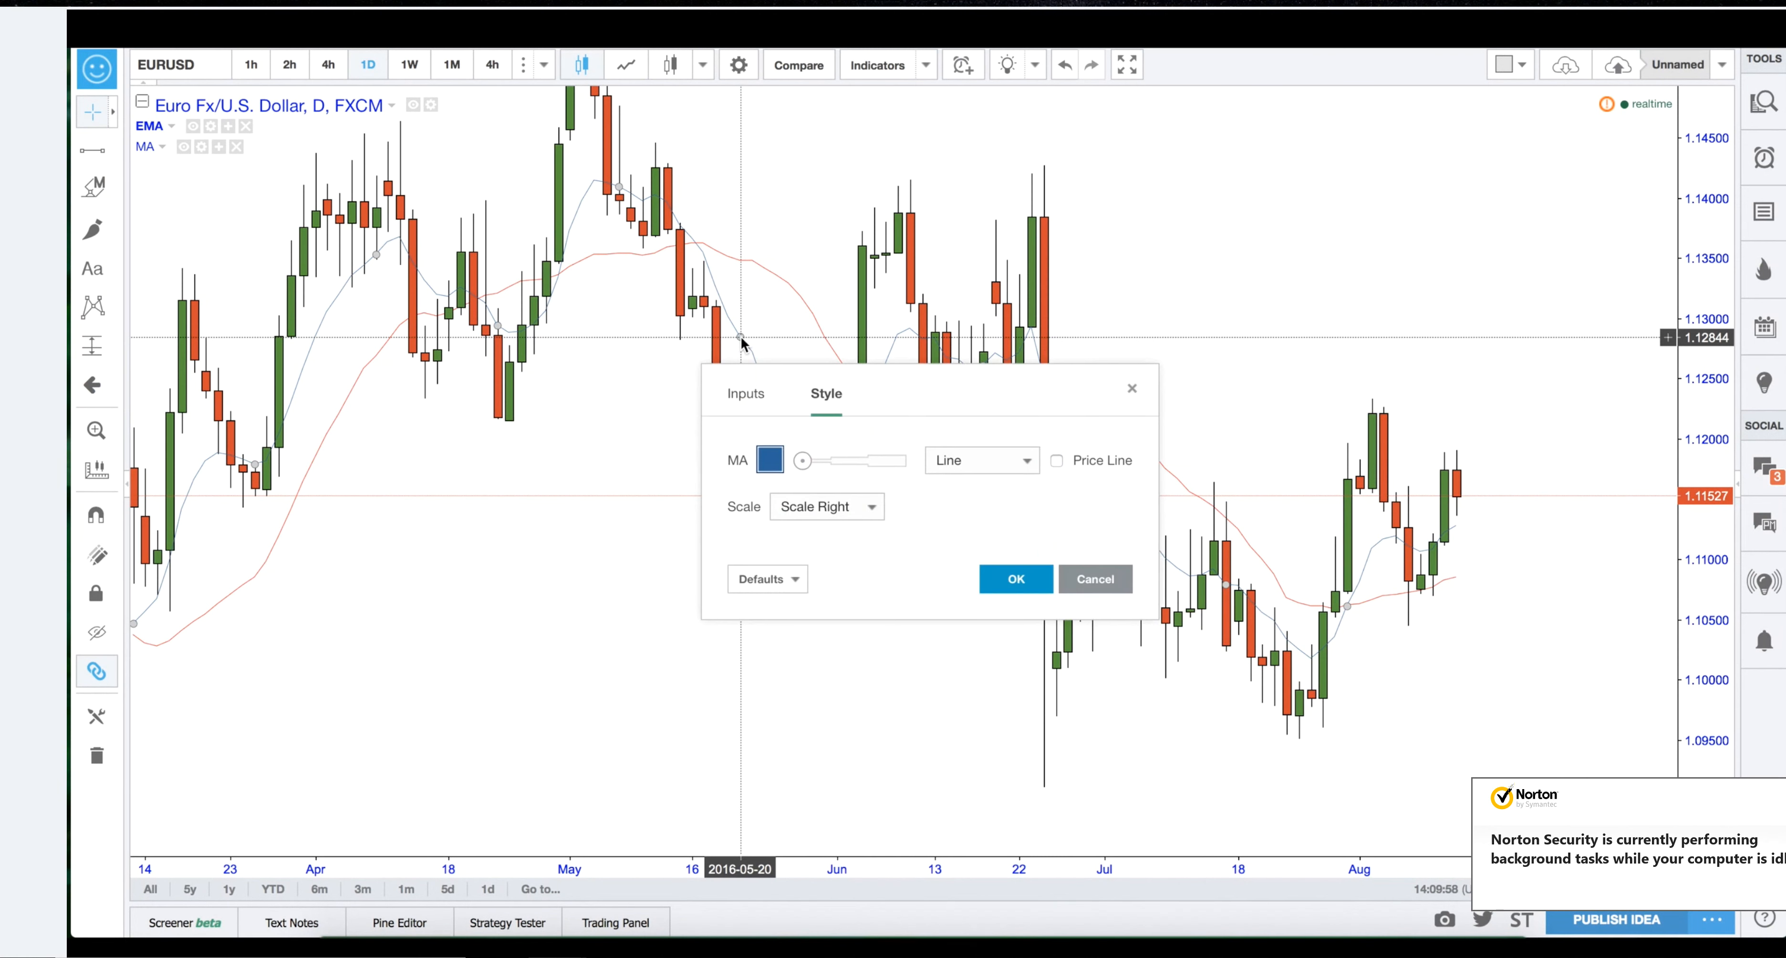
pyautogui.click(770, 460)
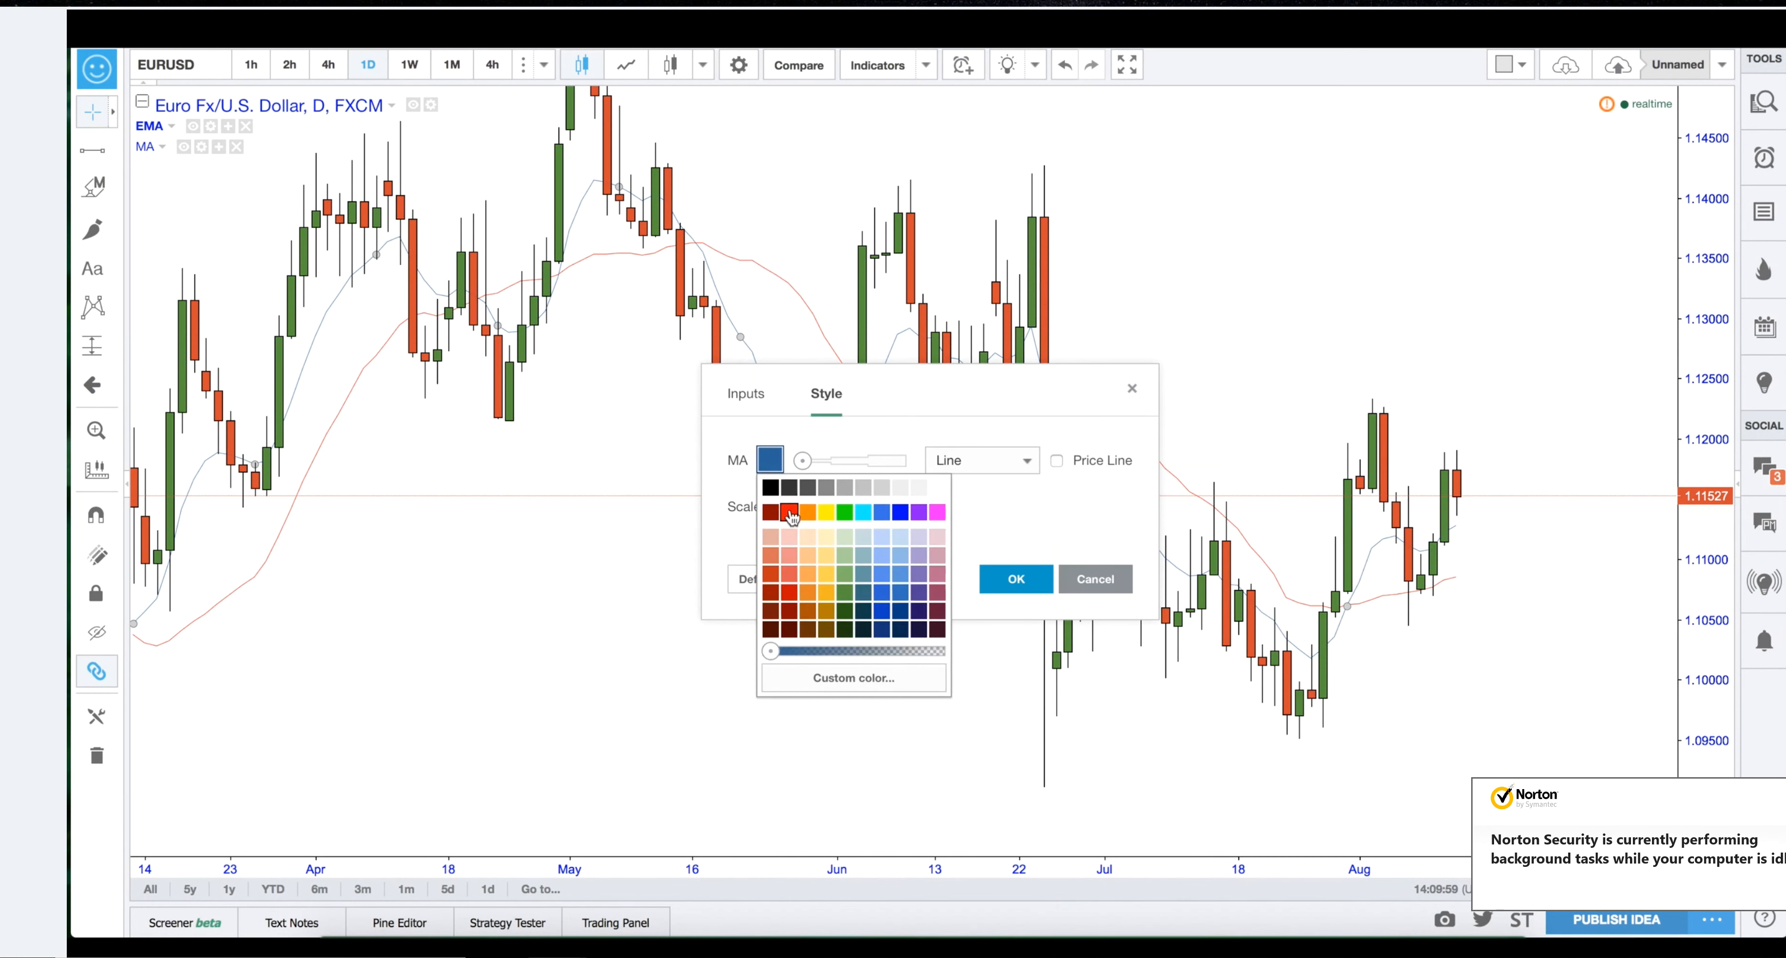
pyautogui.click(901, 513)
pyautogui.click(747, 394)
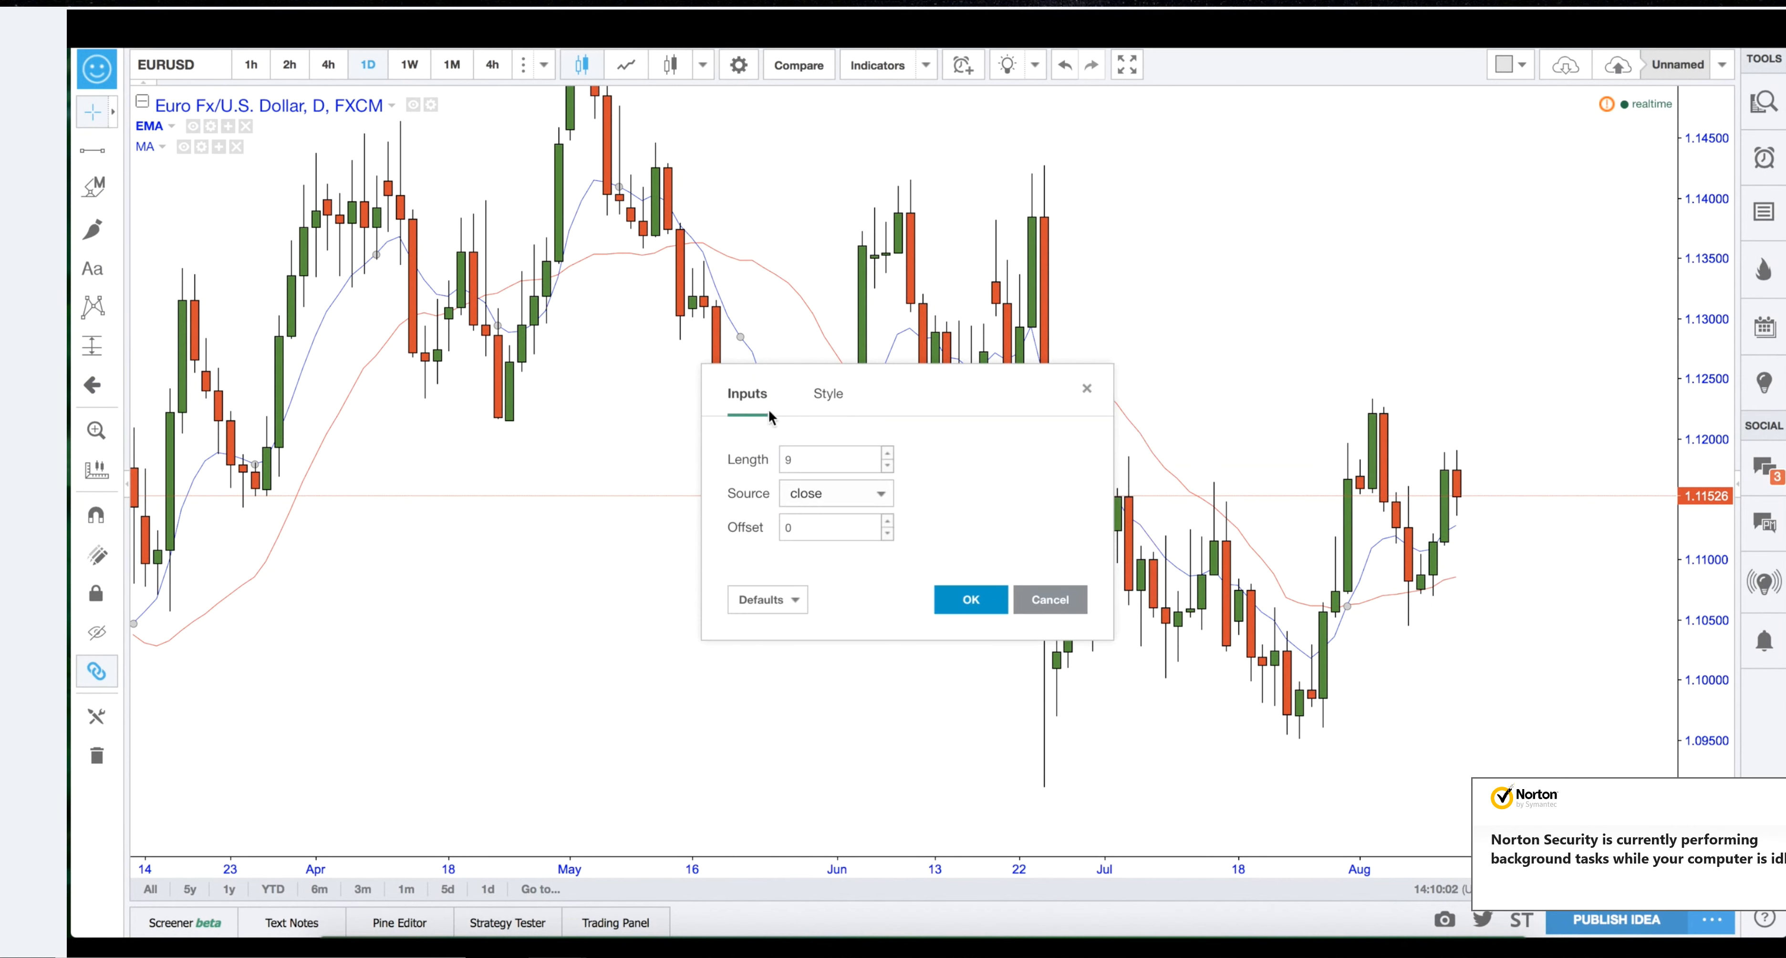
pyautogui.click(812, 458)
pyautogui.write('8')
pyautogui.click(968, 599)
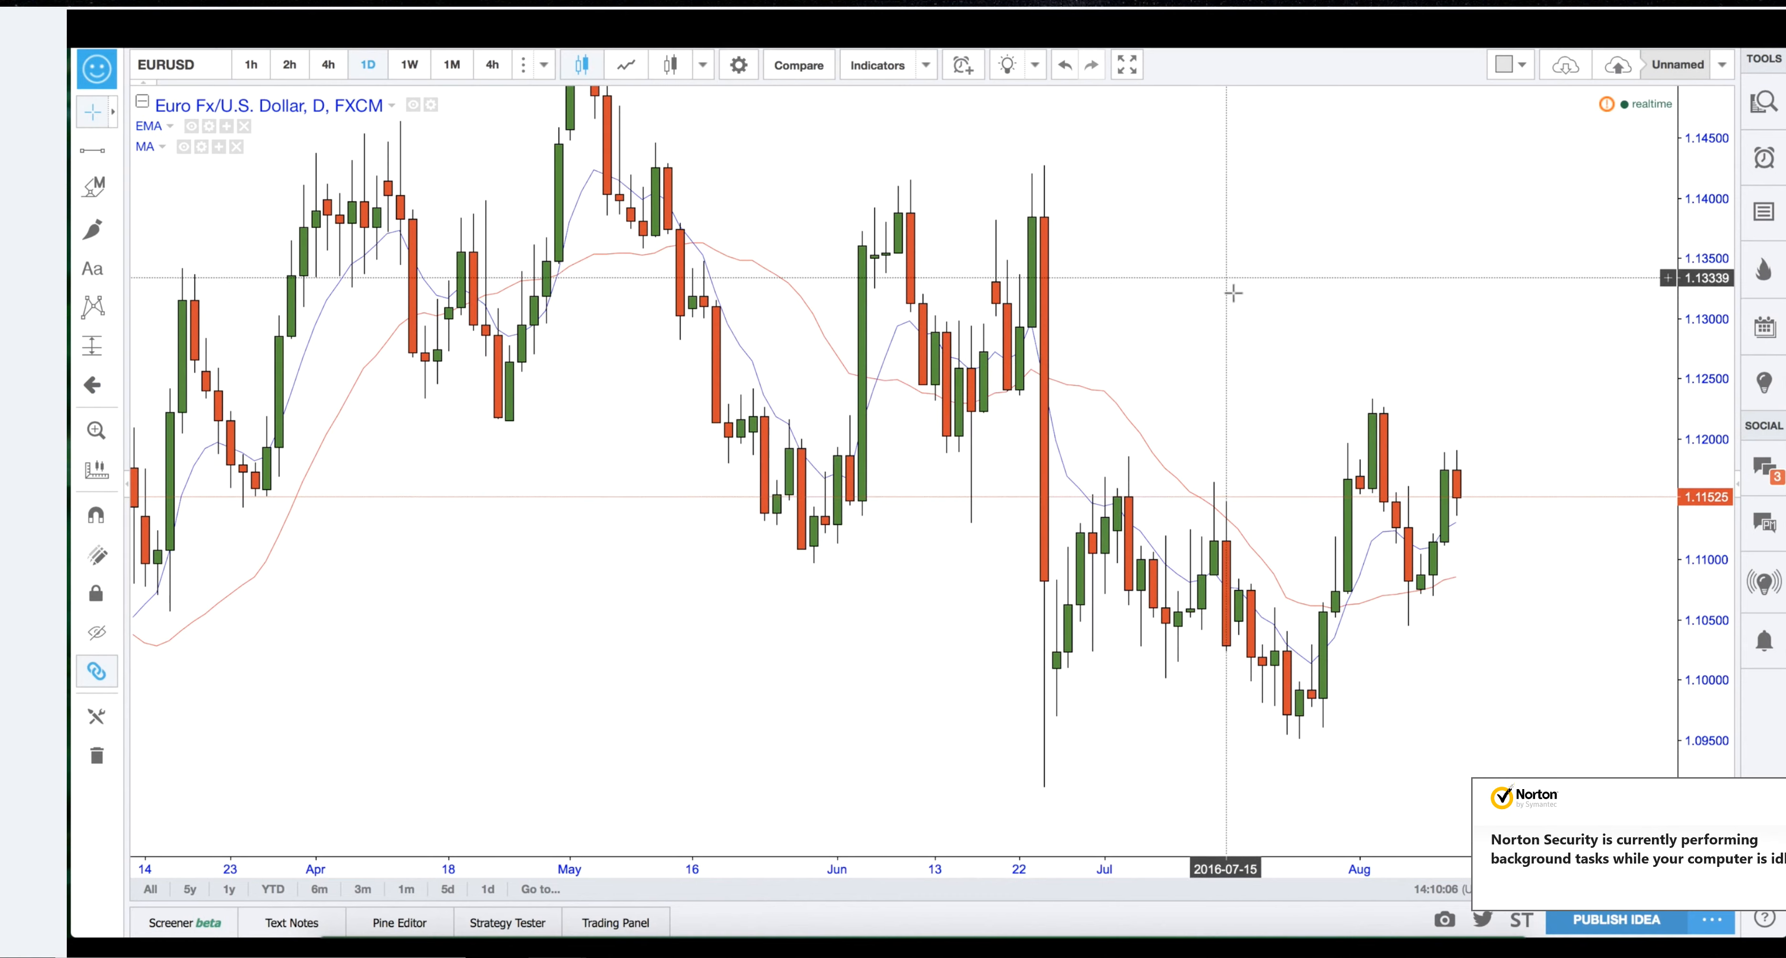
# Turn off Indicator Titles in the chart's background properties and apply the change.
pyautogui.scroll(2, 1312, 382)
pyautogui.scroll(-3, 1312, 382)
pyautogui.scroll(3, 1311, 379)
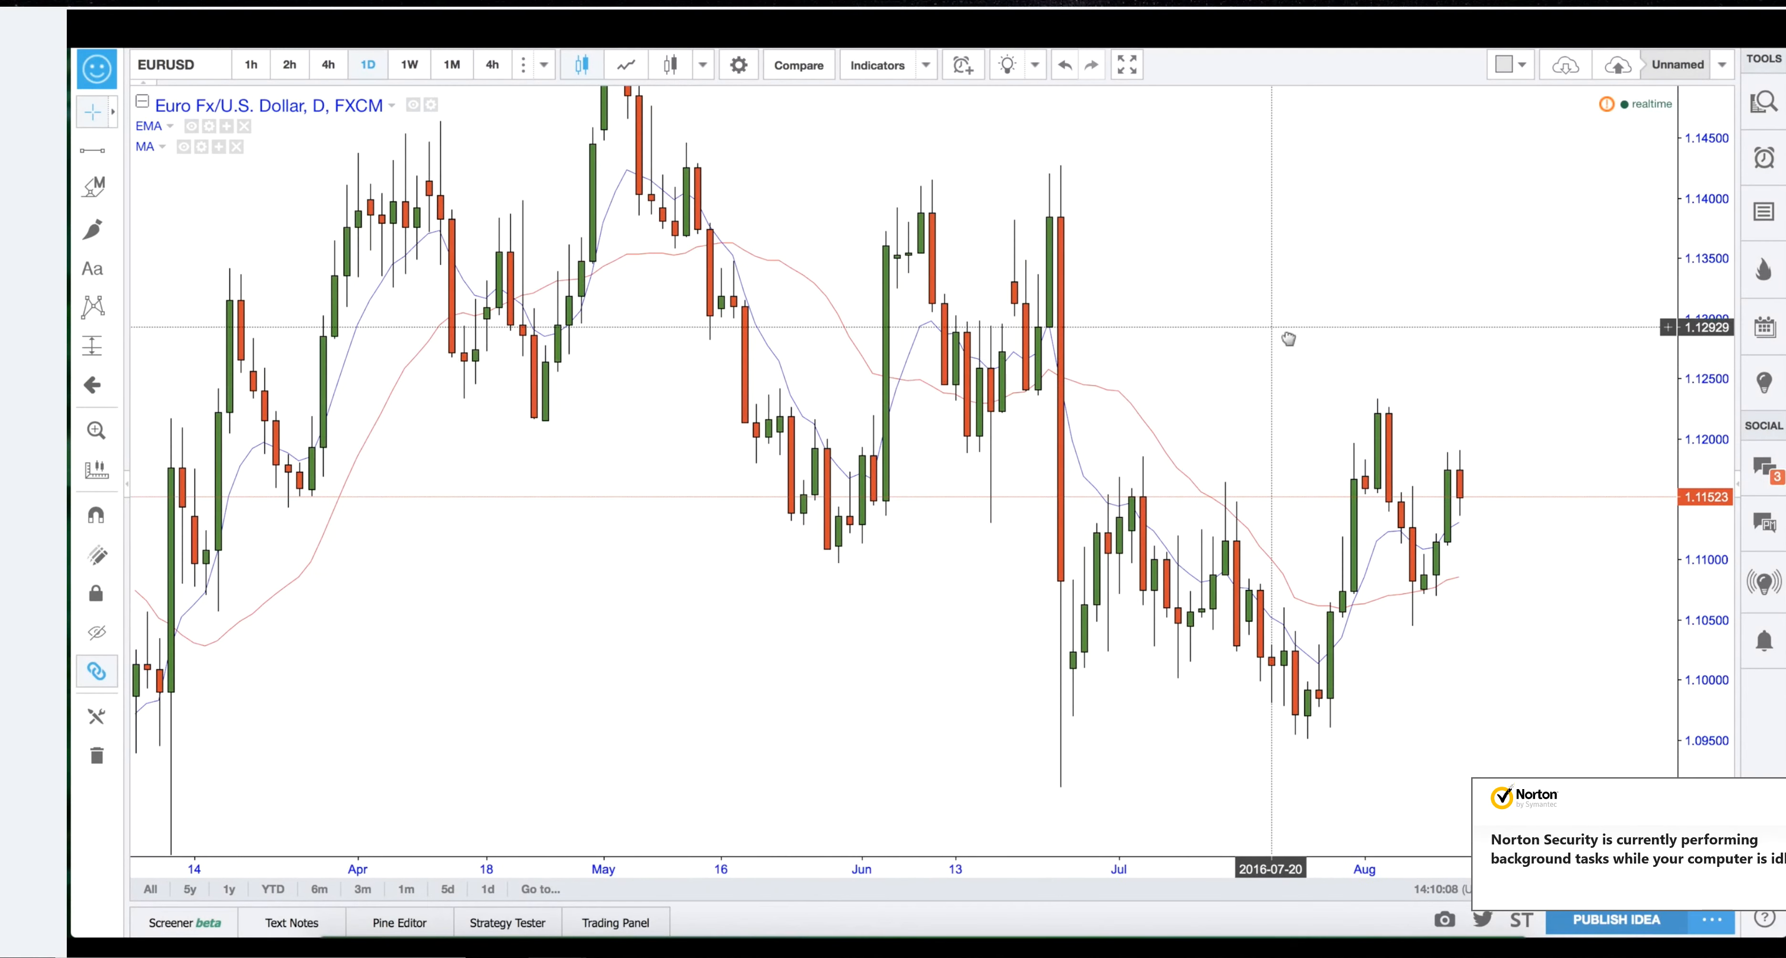
pyautogui.moveTo(1296, 323); pyautogui.dragTo(1324, 330)
pyautogui.moveTo(1724, 217); pyautogui.dragTo(1723, 242)
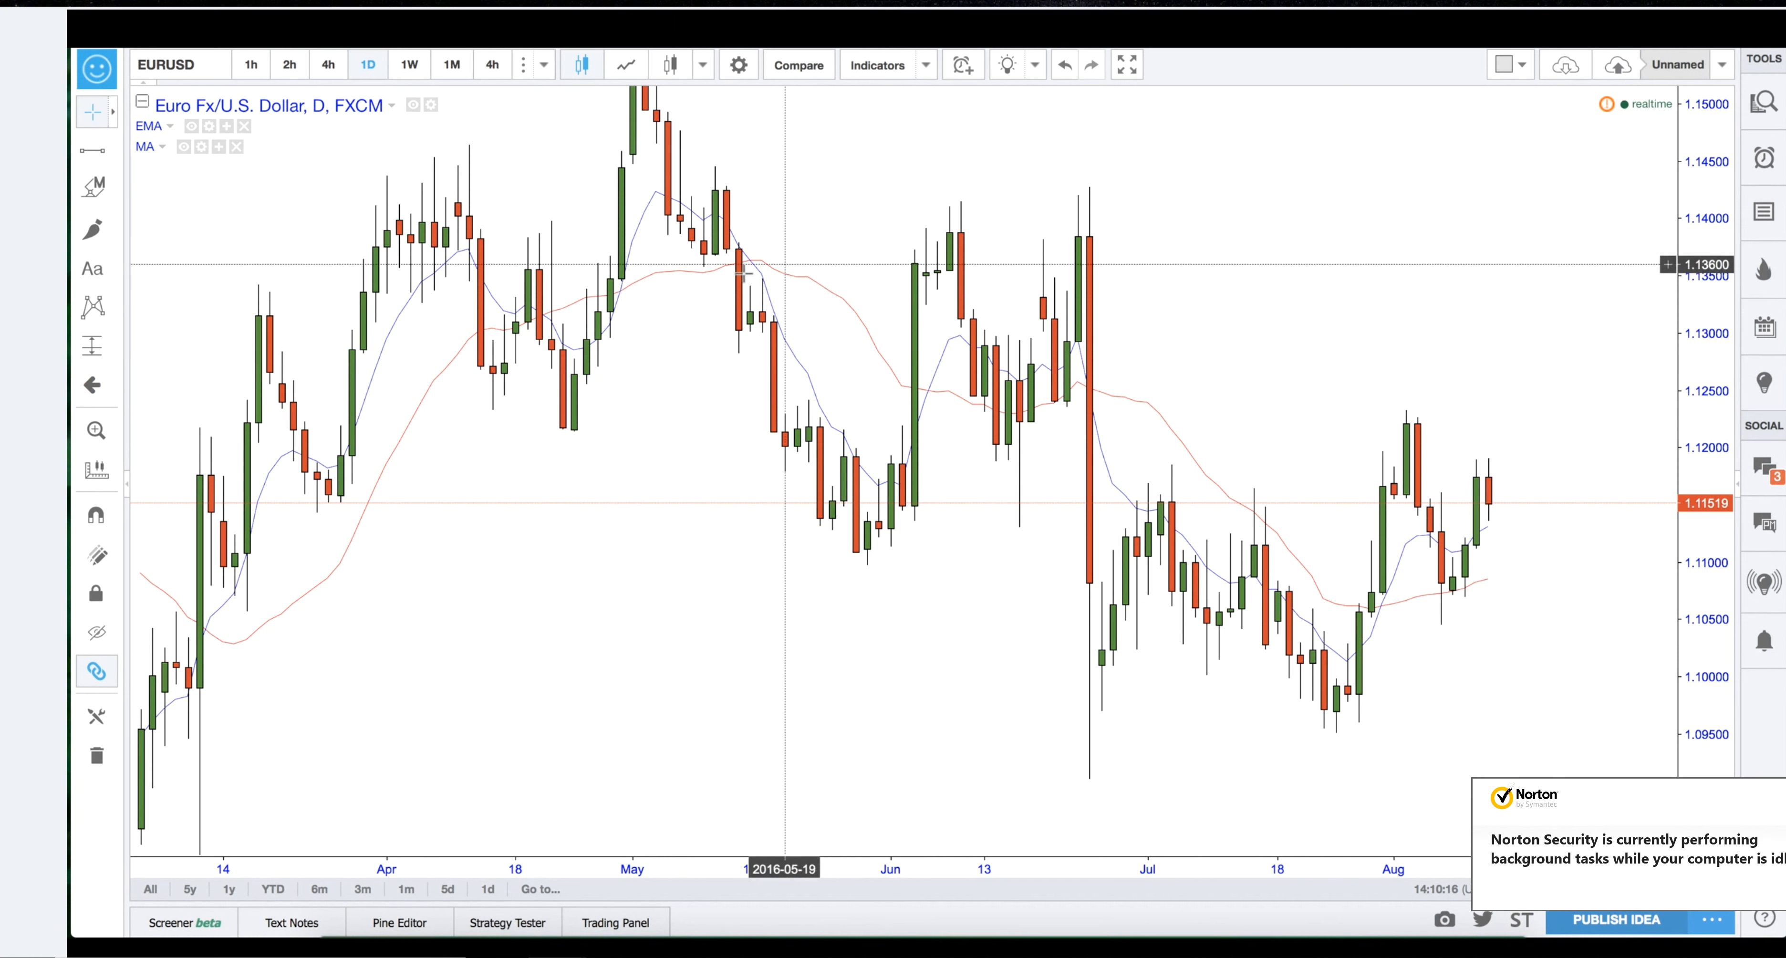
pyautogui.rightClick(839, 167)
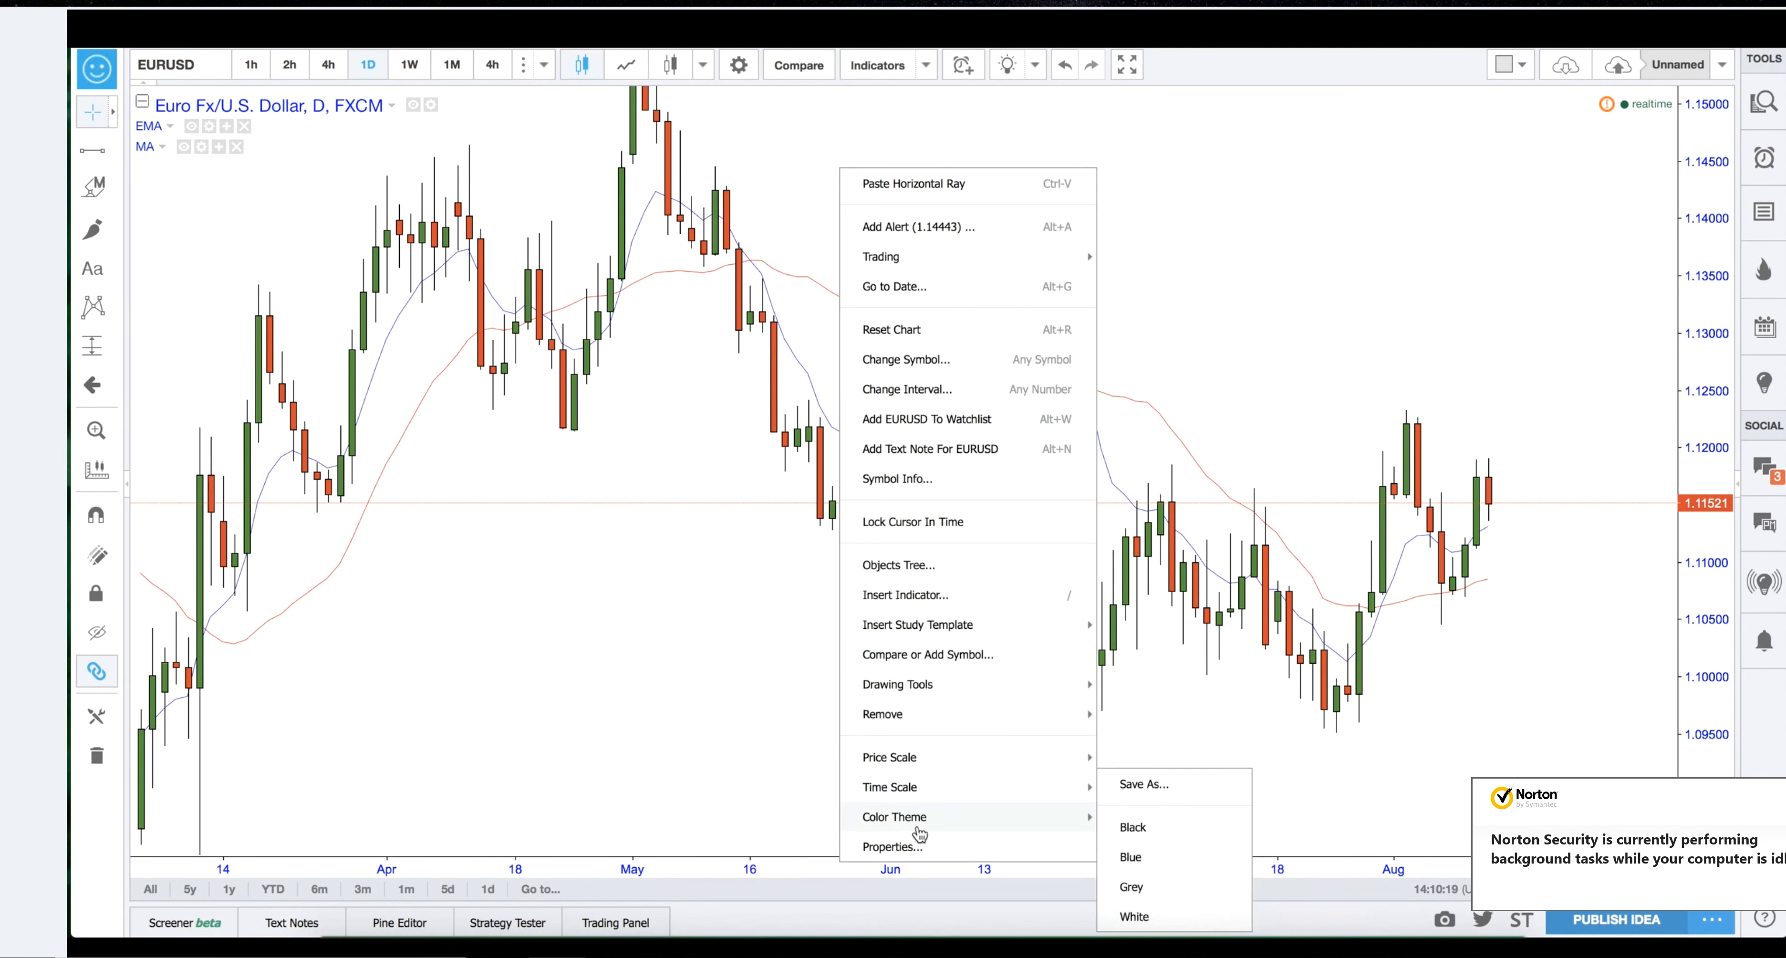
pyautogui.click(915, 848)
pyautogui.click(820, 308)
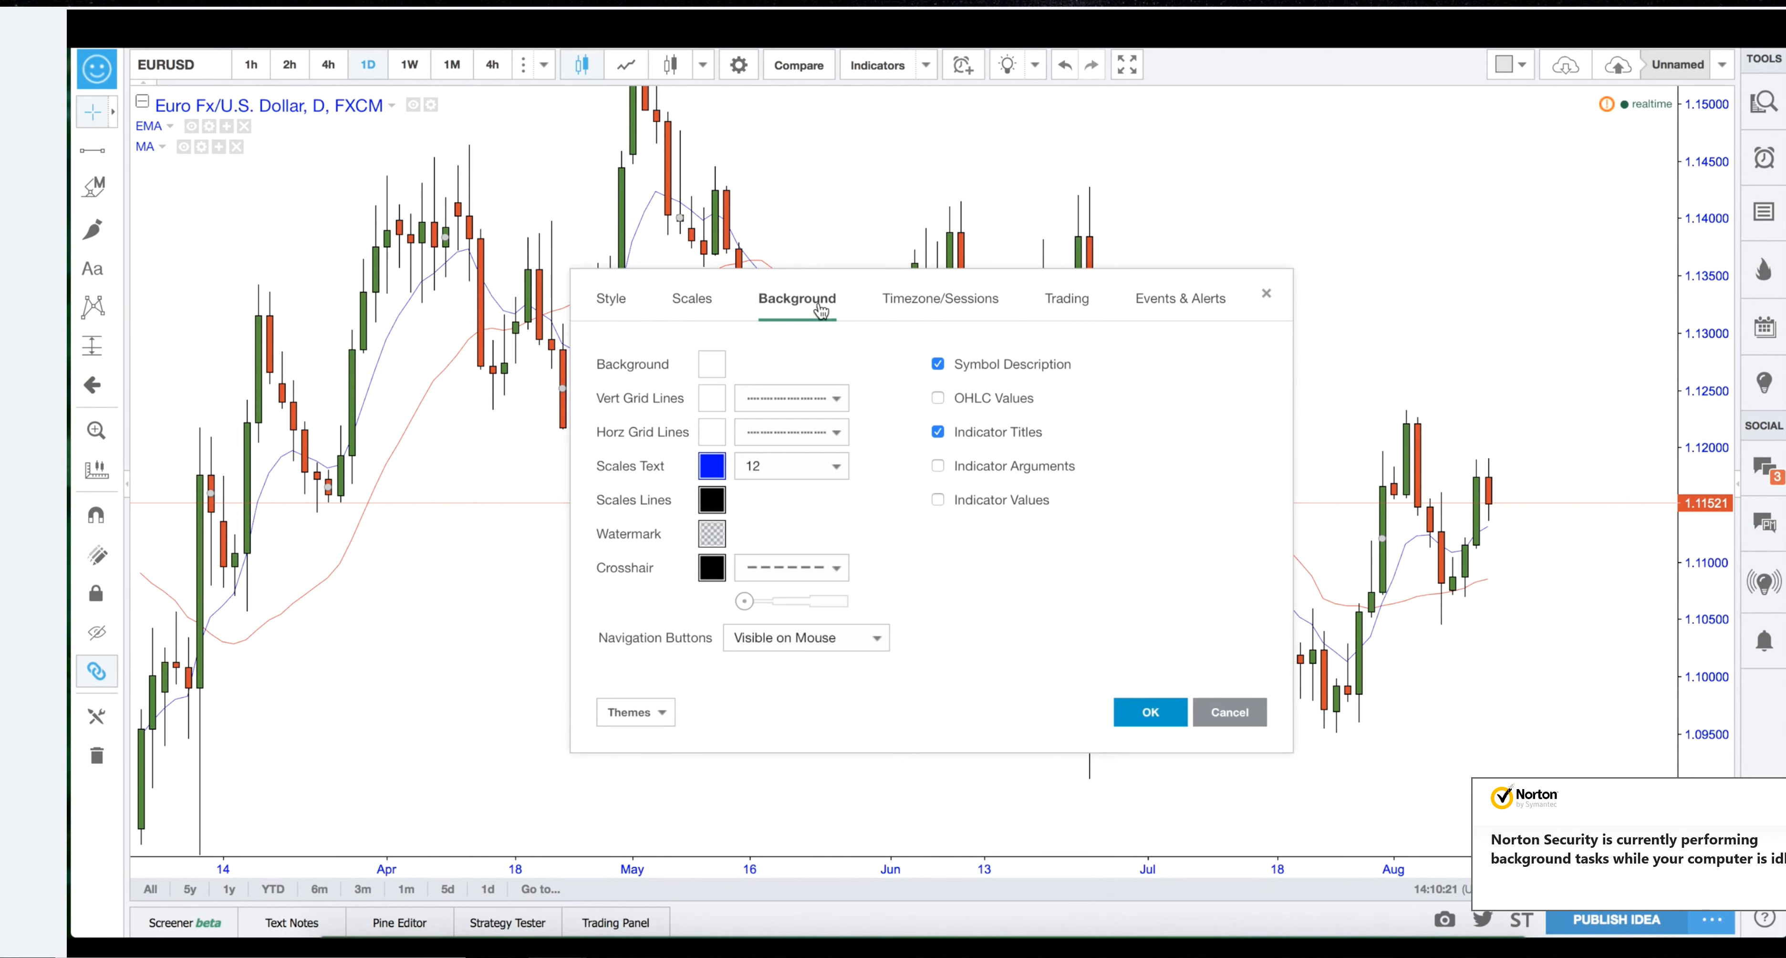
pyautogui.click(939, 434)
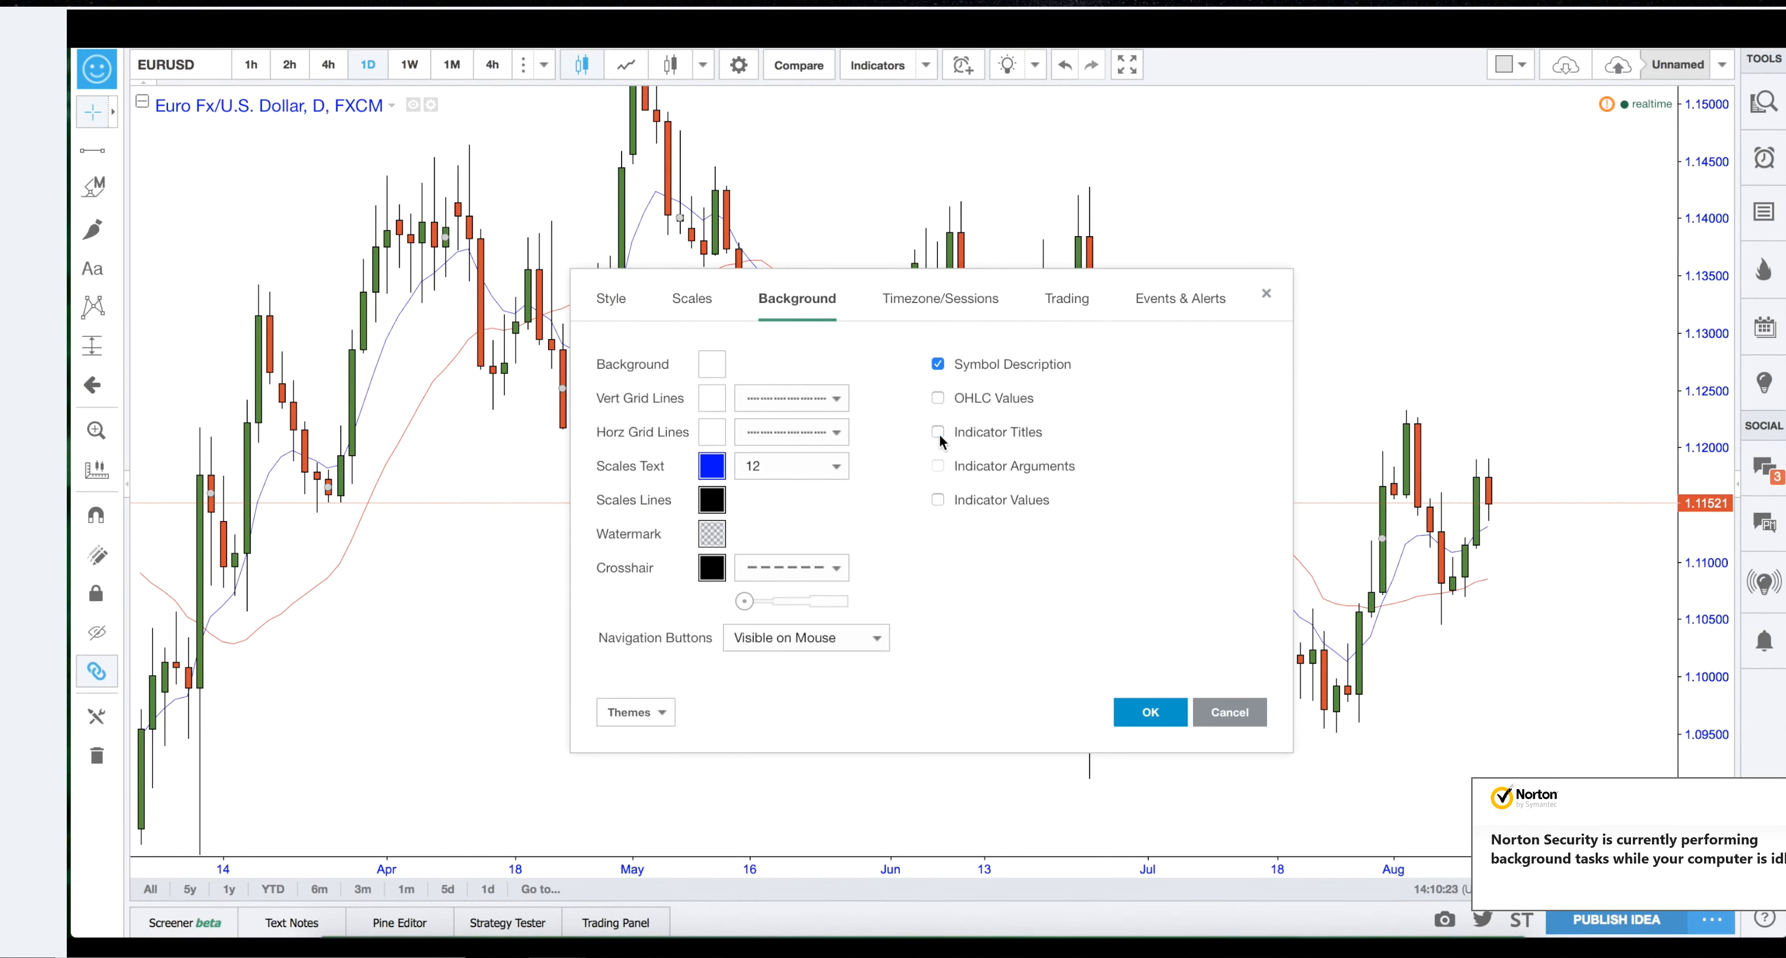
pyautogui.click(1152, 714)
# Save the chart's moving averages as a study template named M.A CROSSOVER and check the saved template list.
pyautogui.scroll(-3, 1255, 339)
pyautogui.hscroll(5, 1507, 298)
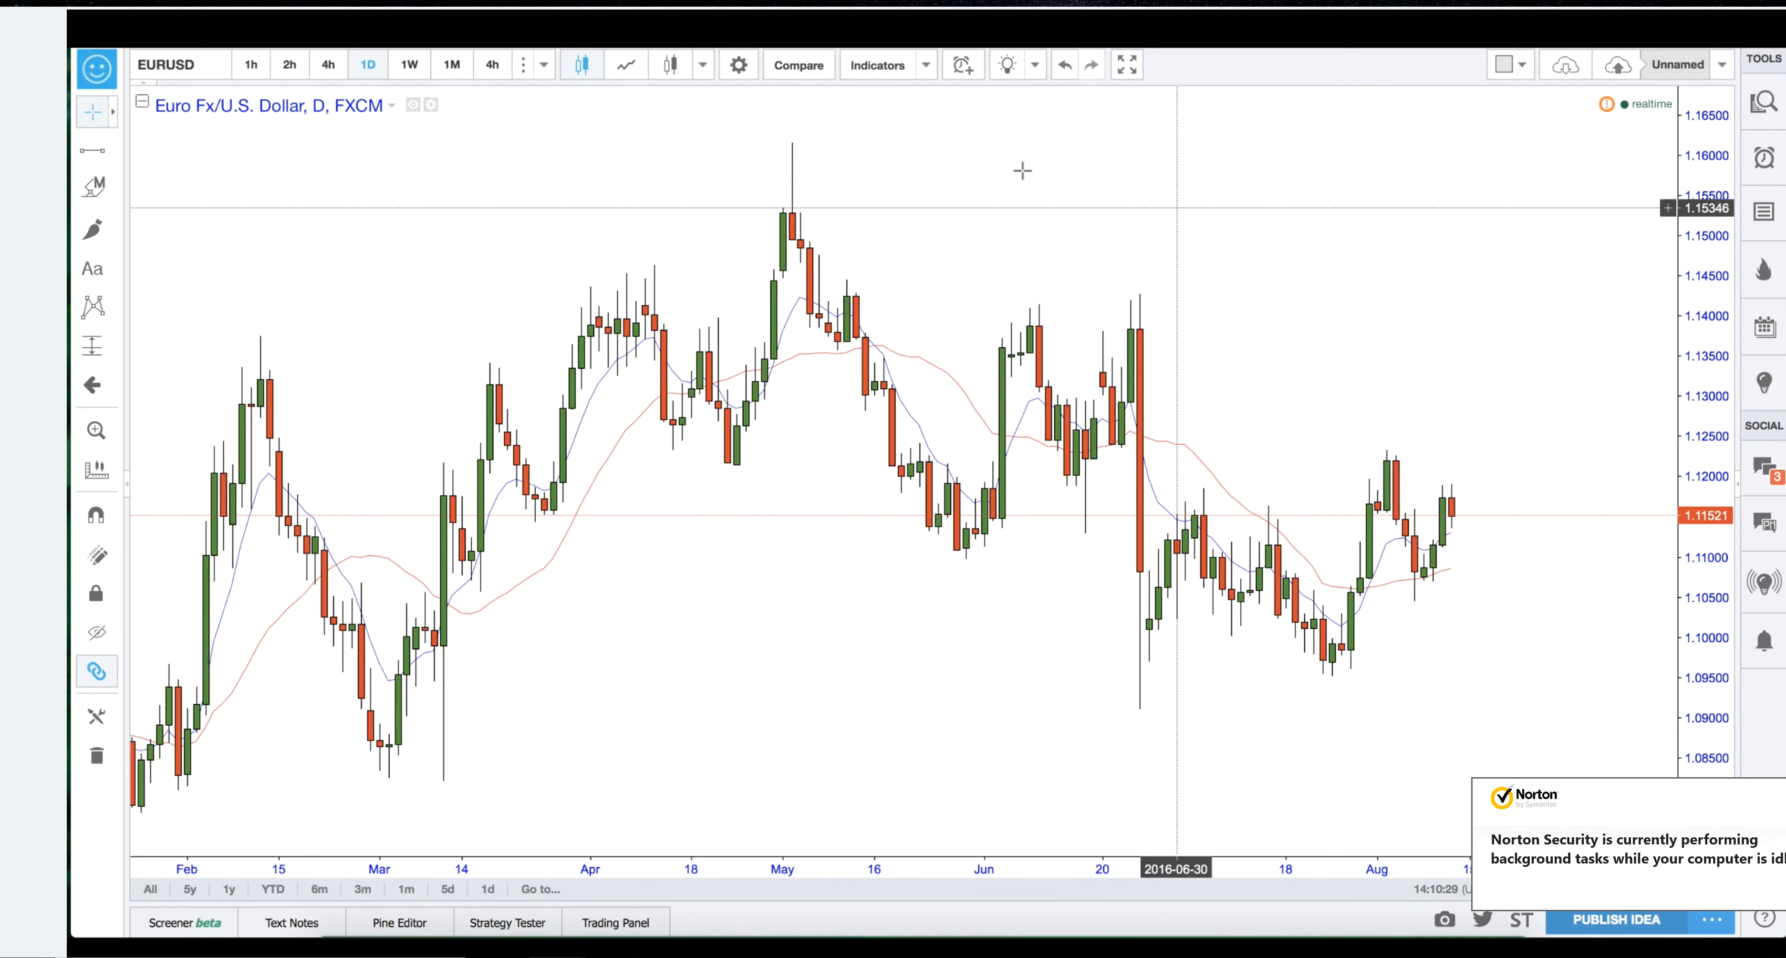
pyautogui.hscroll(5, 1180, 206)
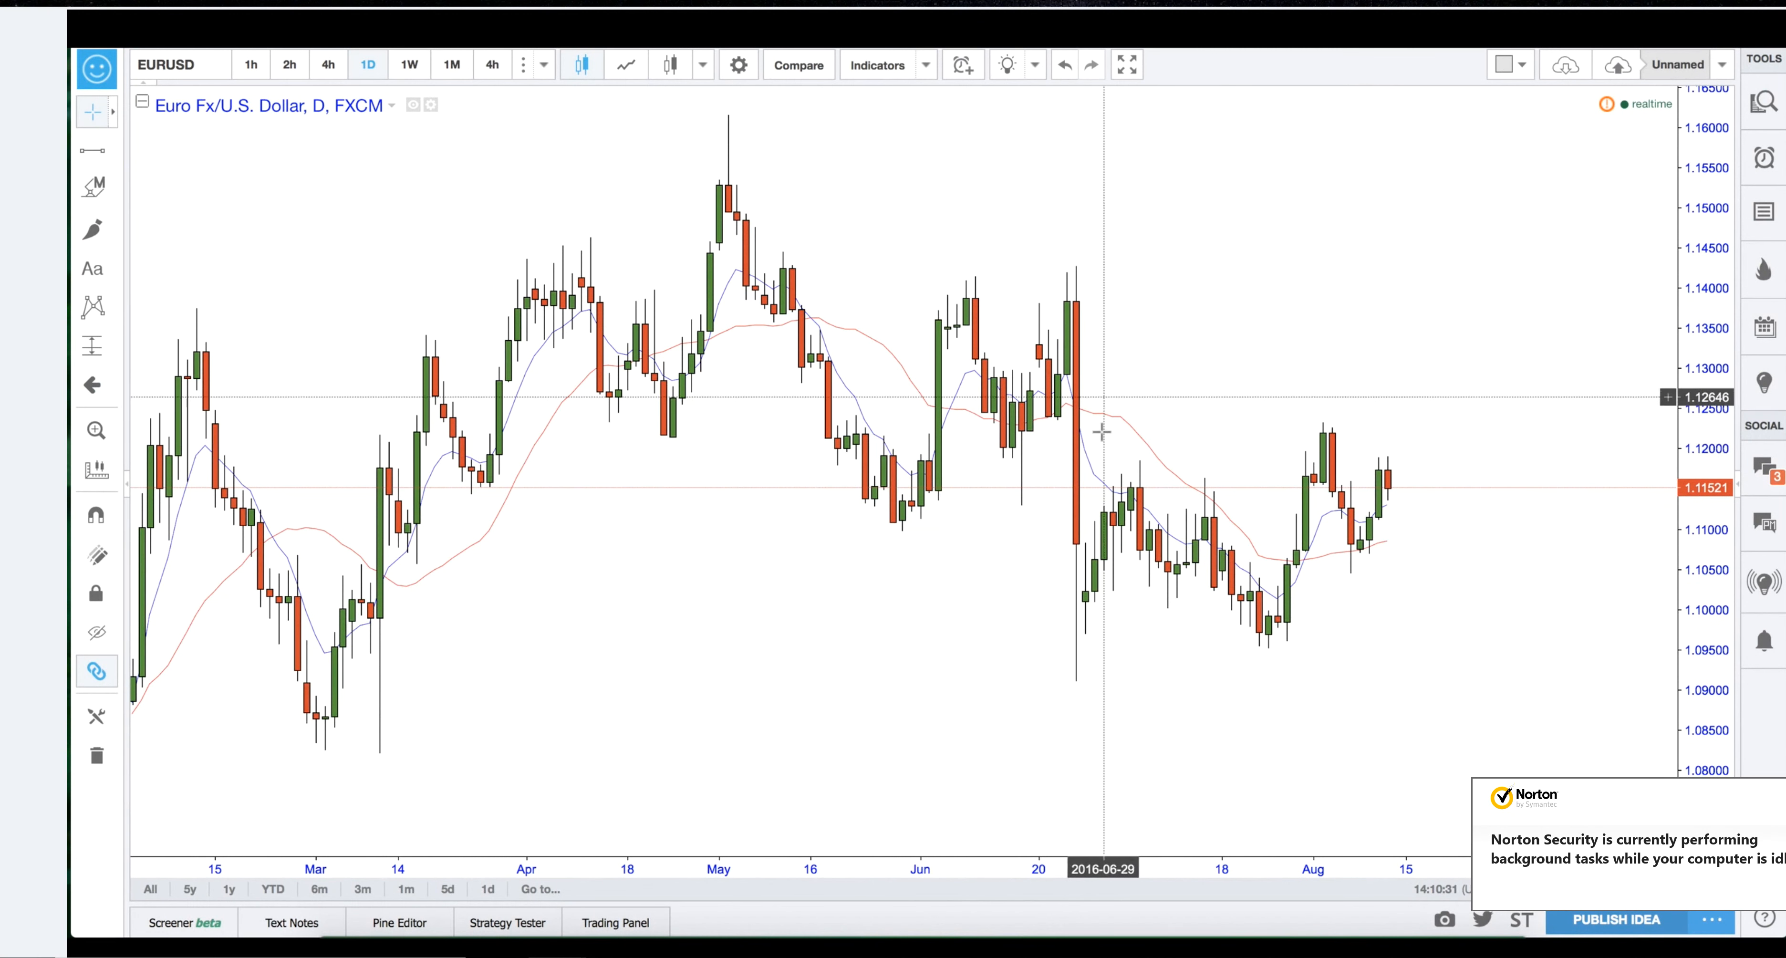
pyautogui.hscroll(1, 1165, 409)
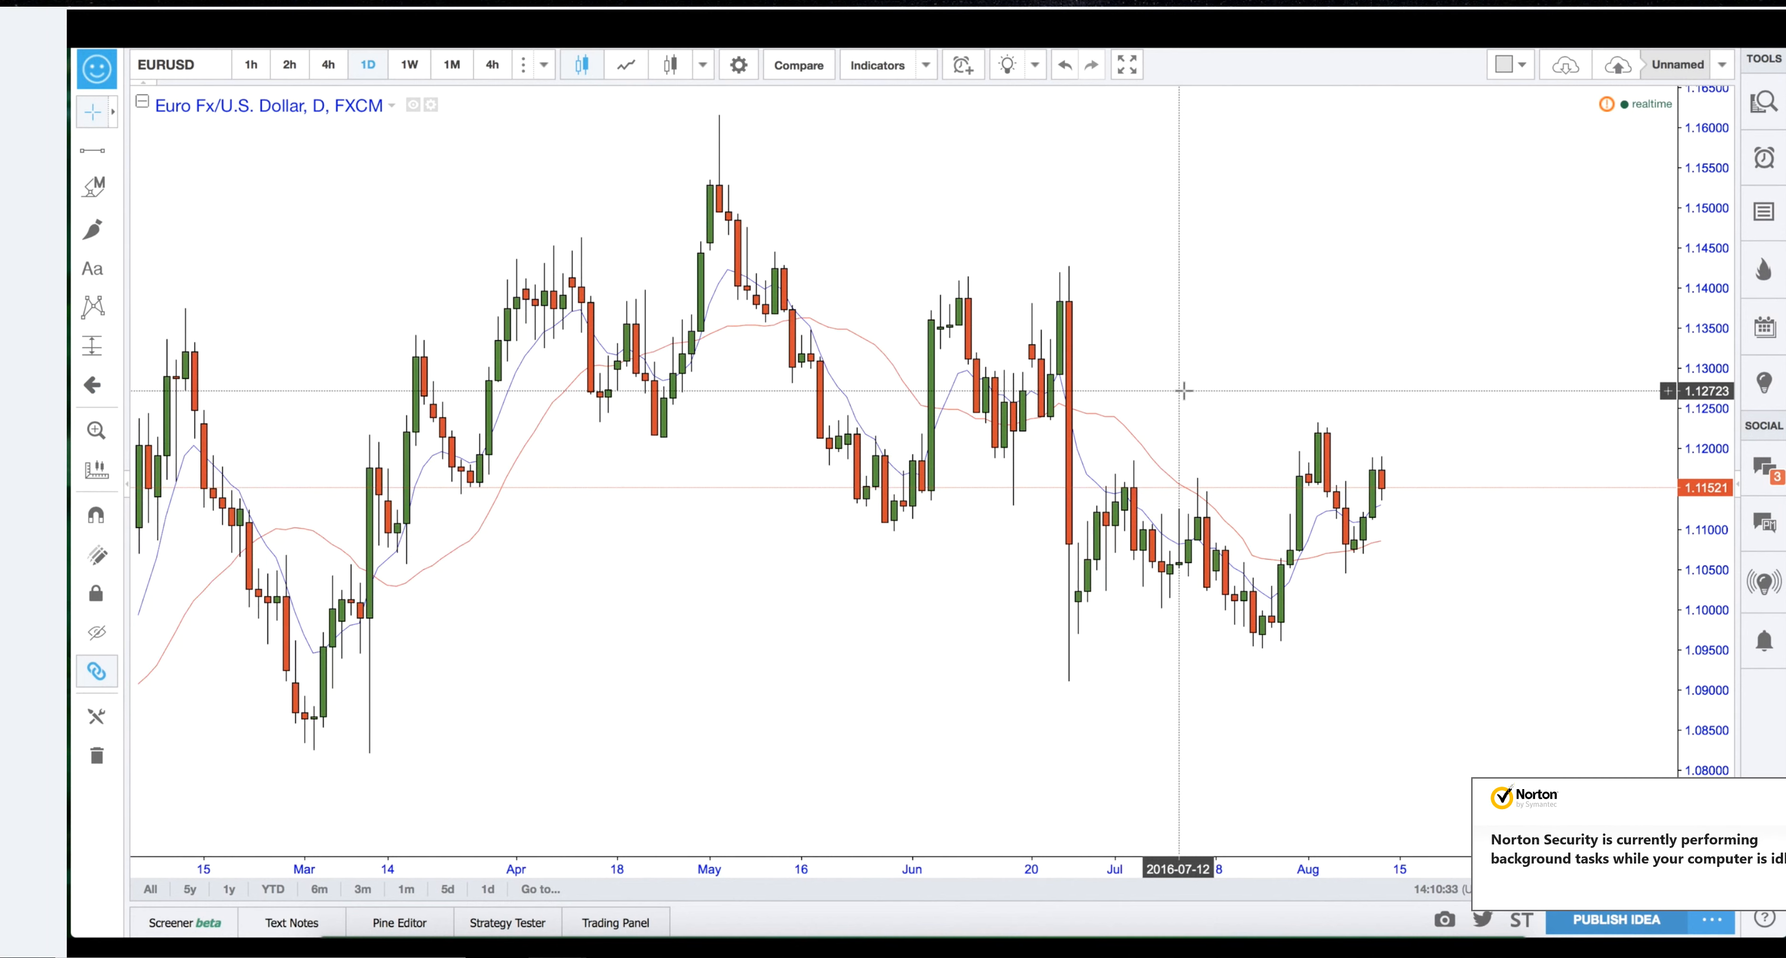
pyautogui.click(926, 66)
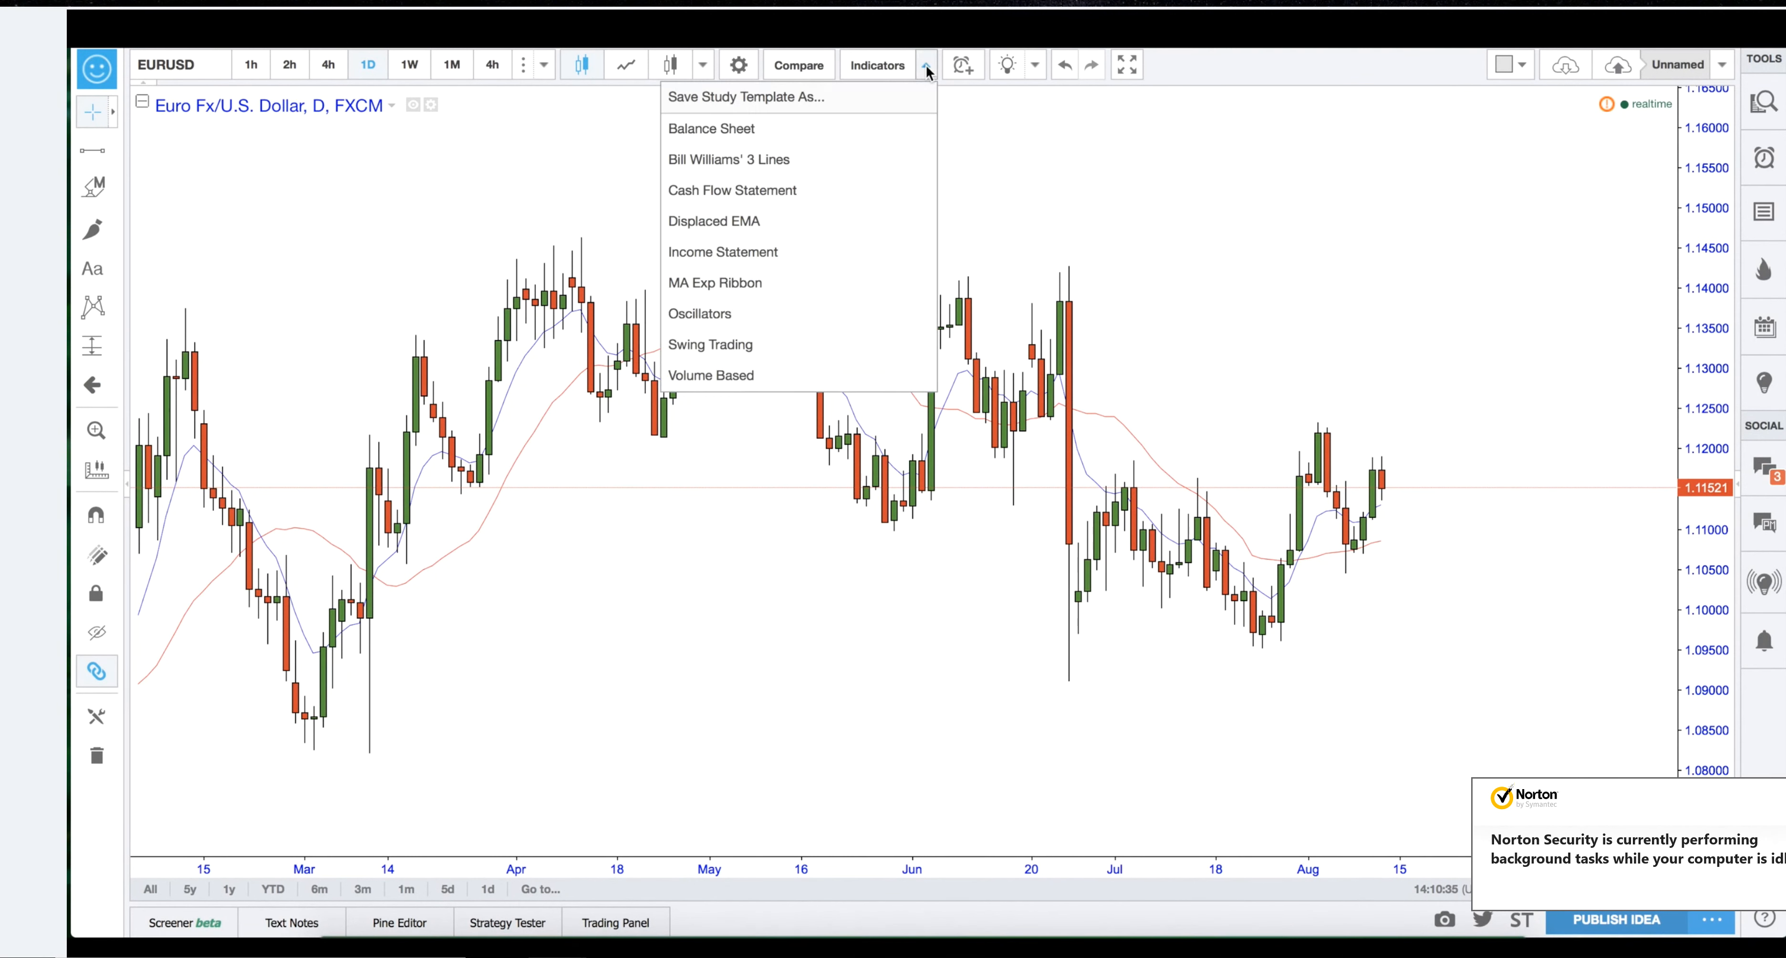
pyautogui.click(692, 101)
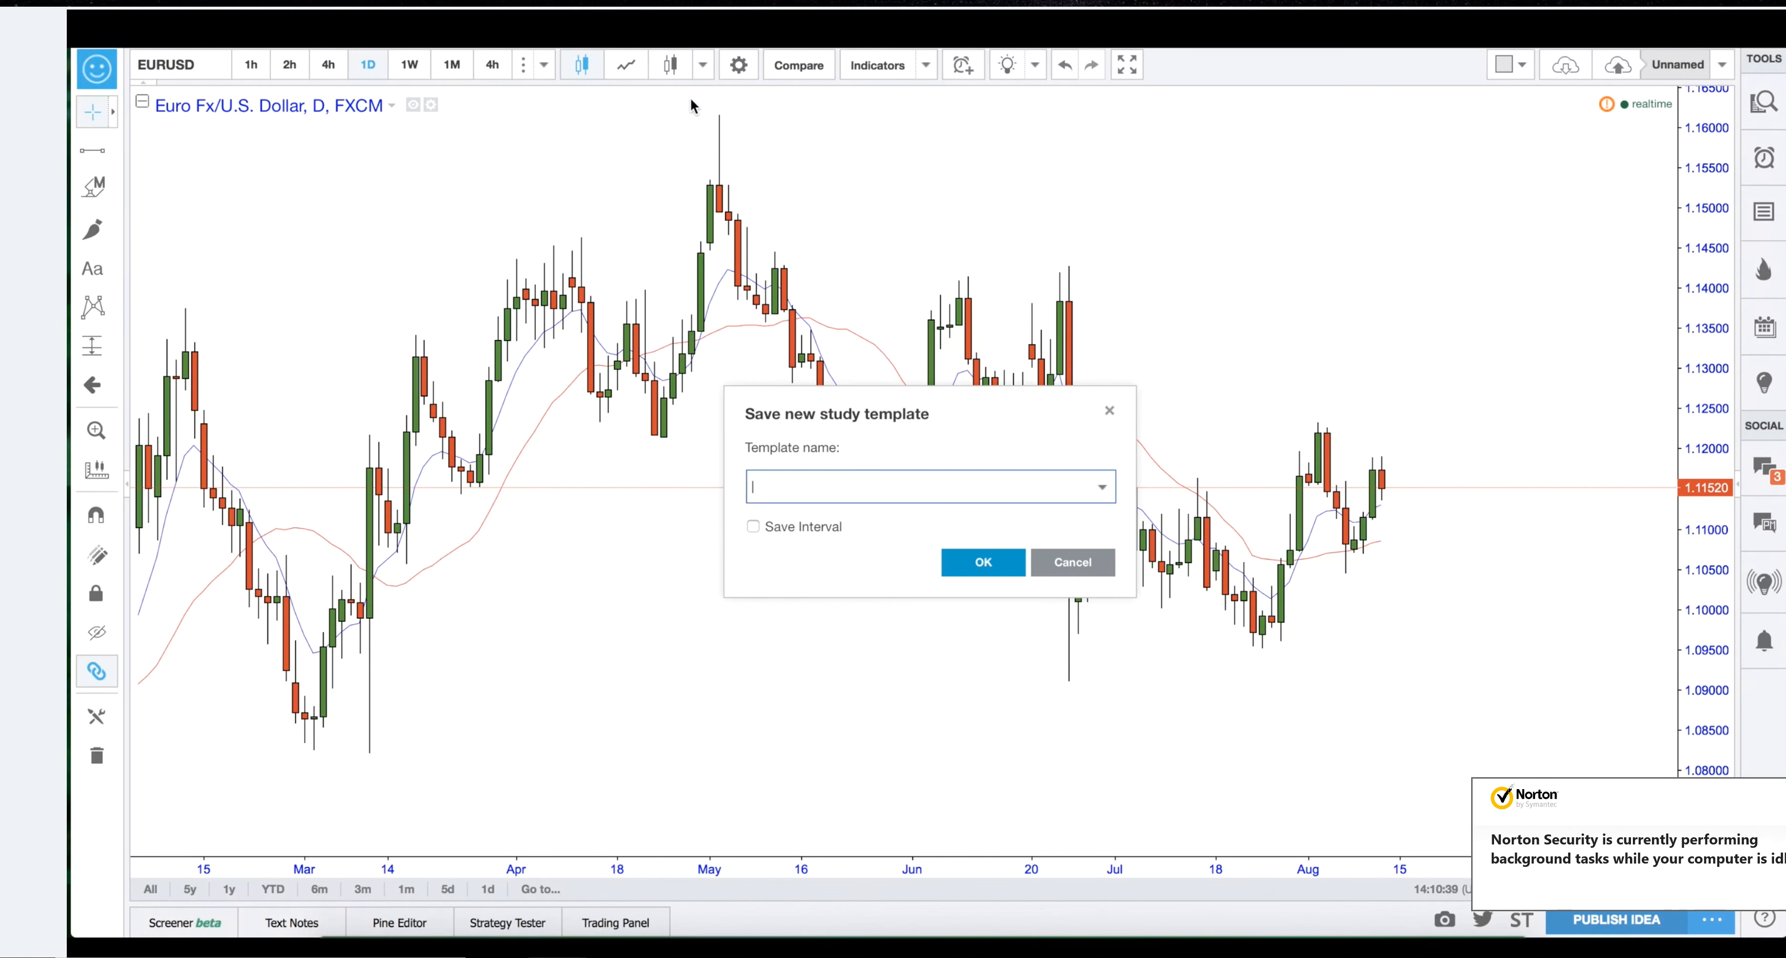
pyautogui.write('M.A CROSSOVER')
pyautogui.click(991, 565)
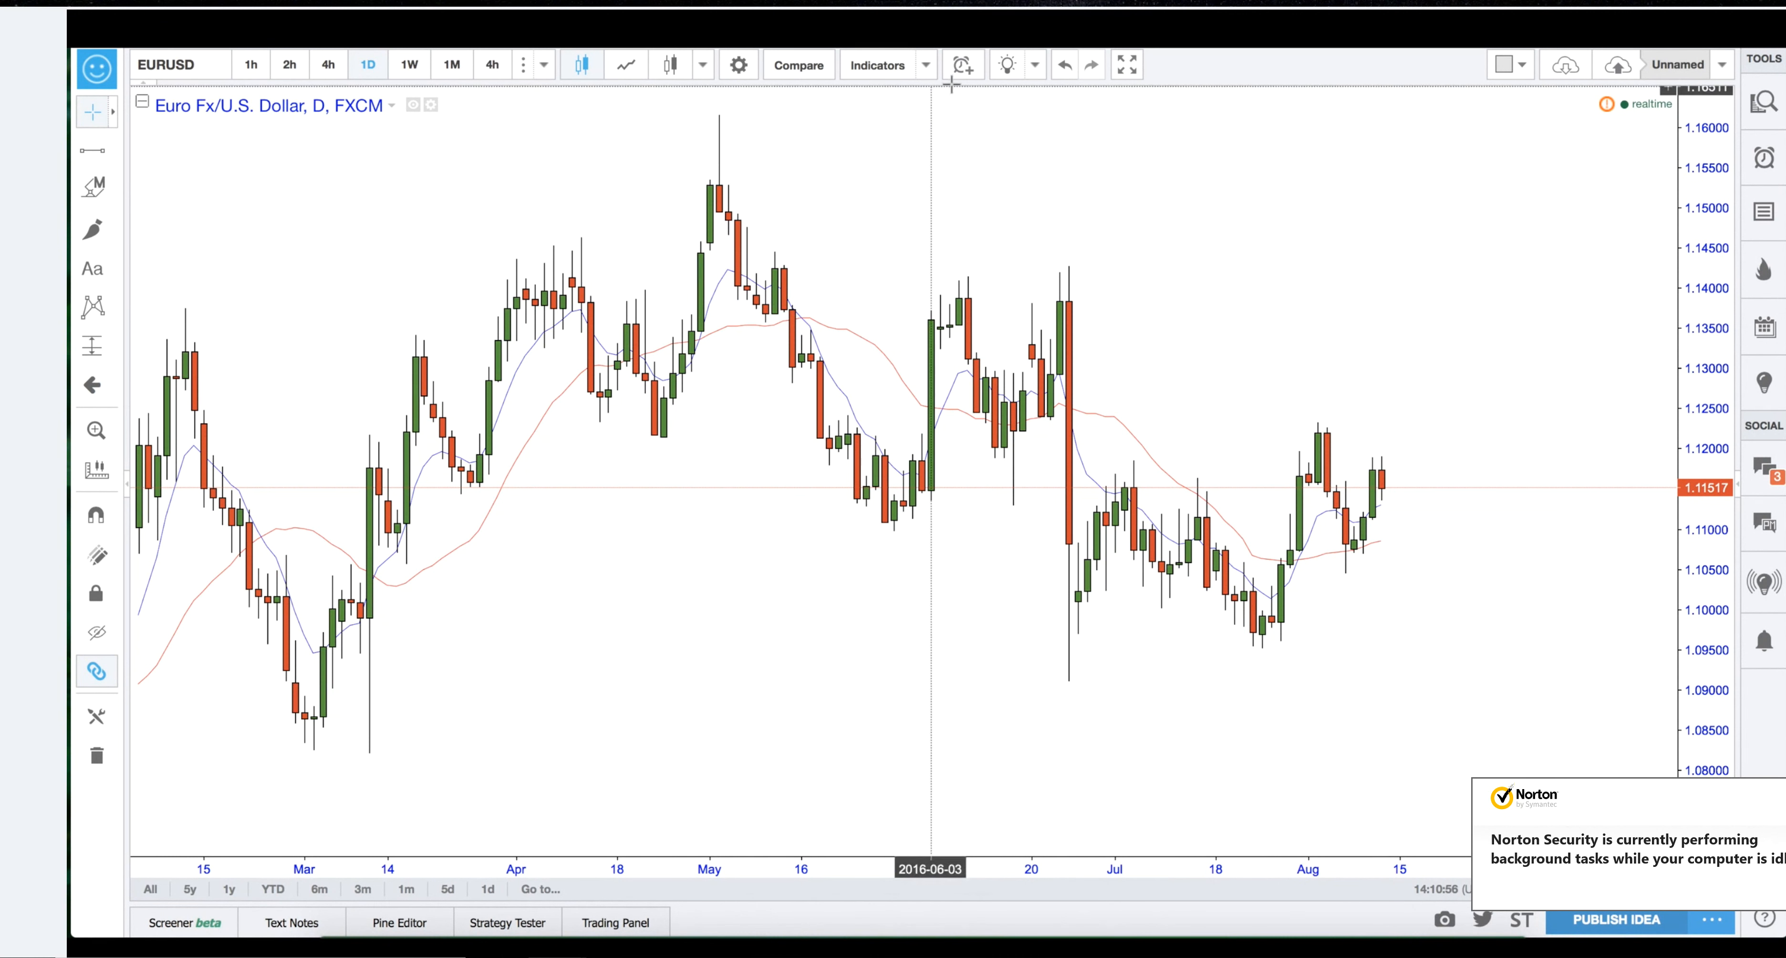
pyautogui.click(925, 66)
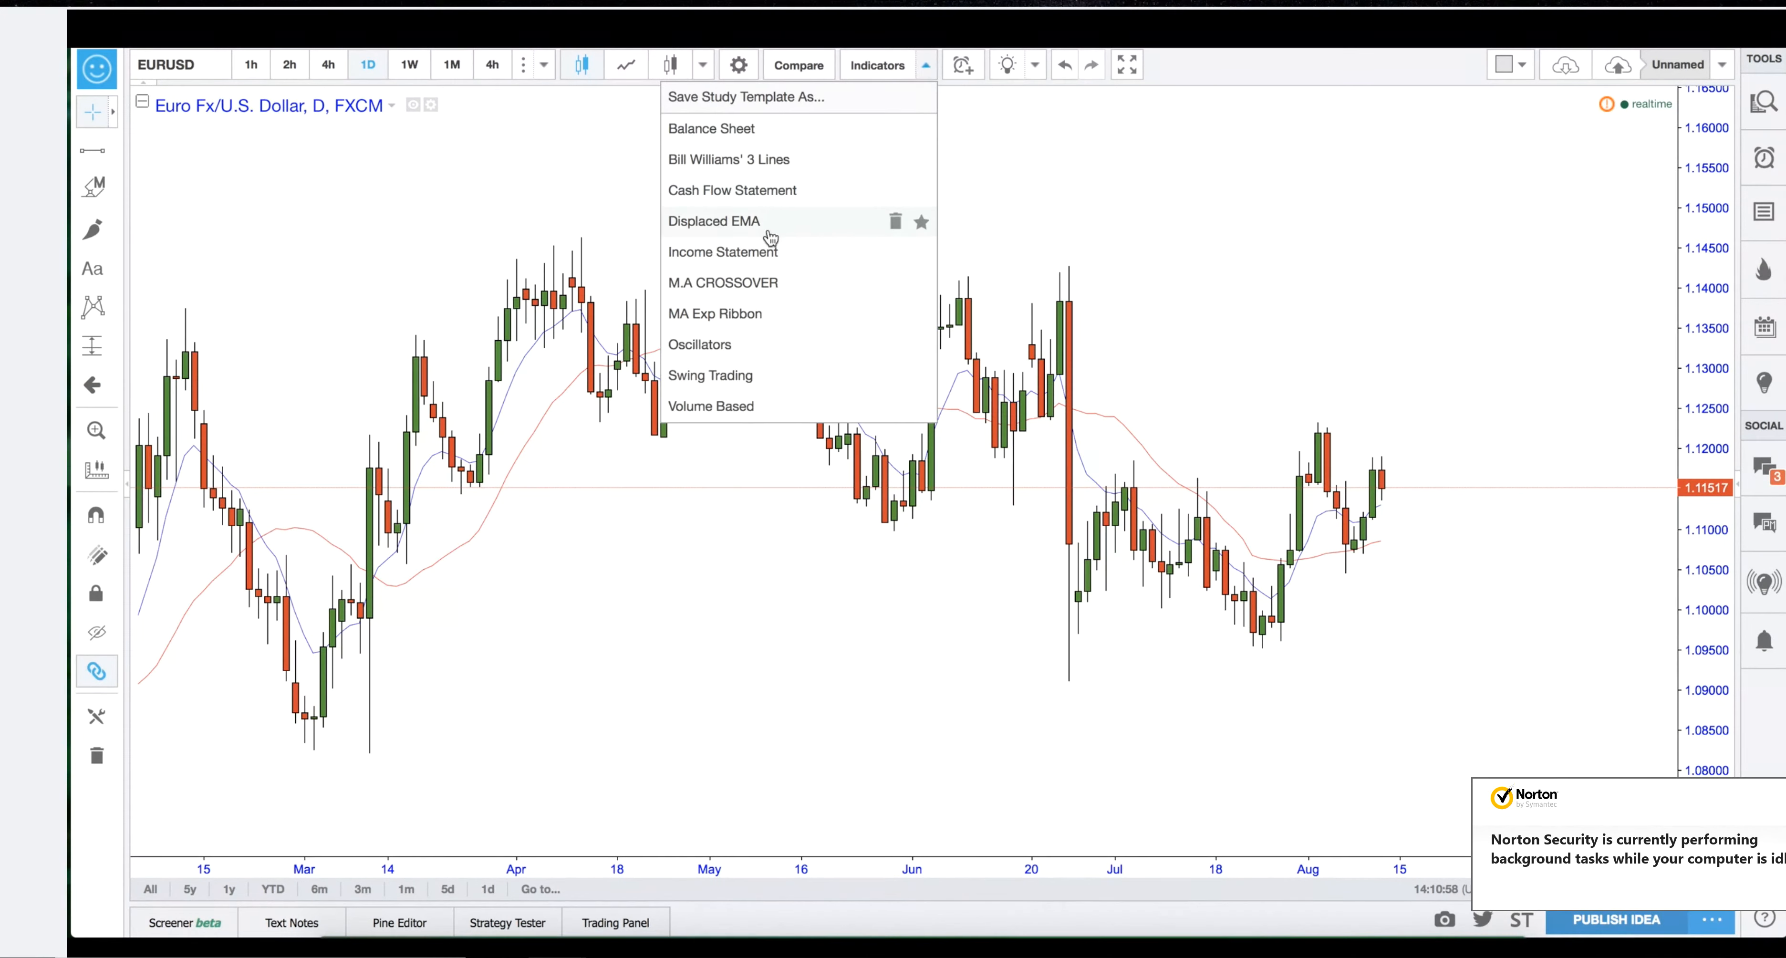
pyautogui.click(1149, 211)
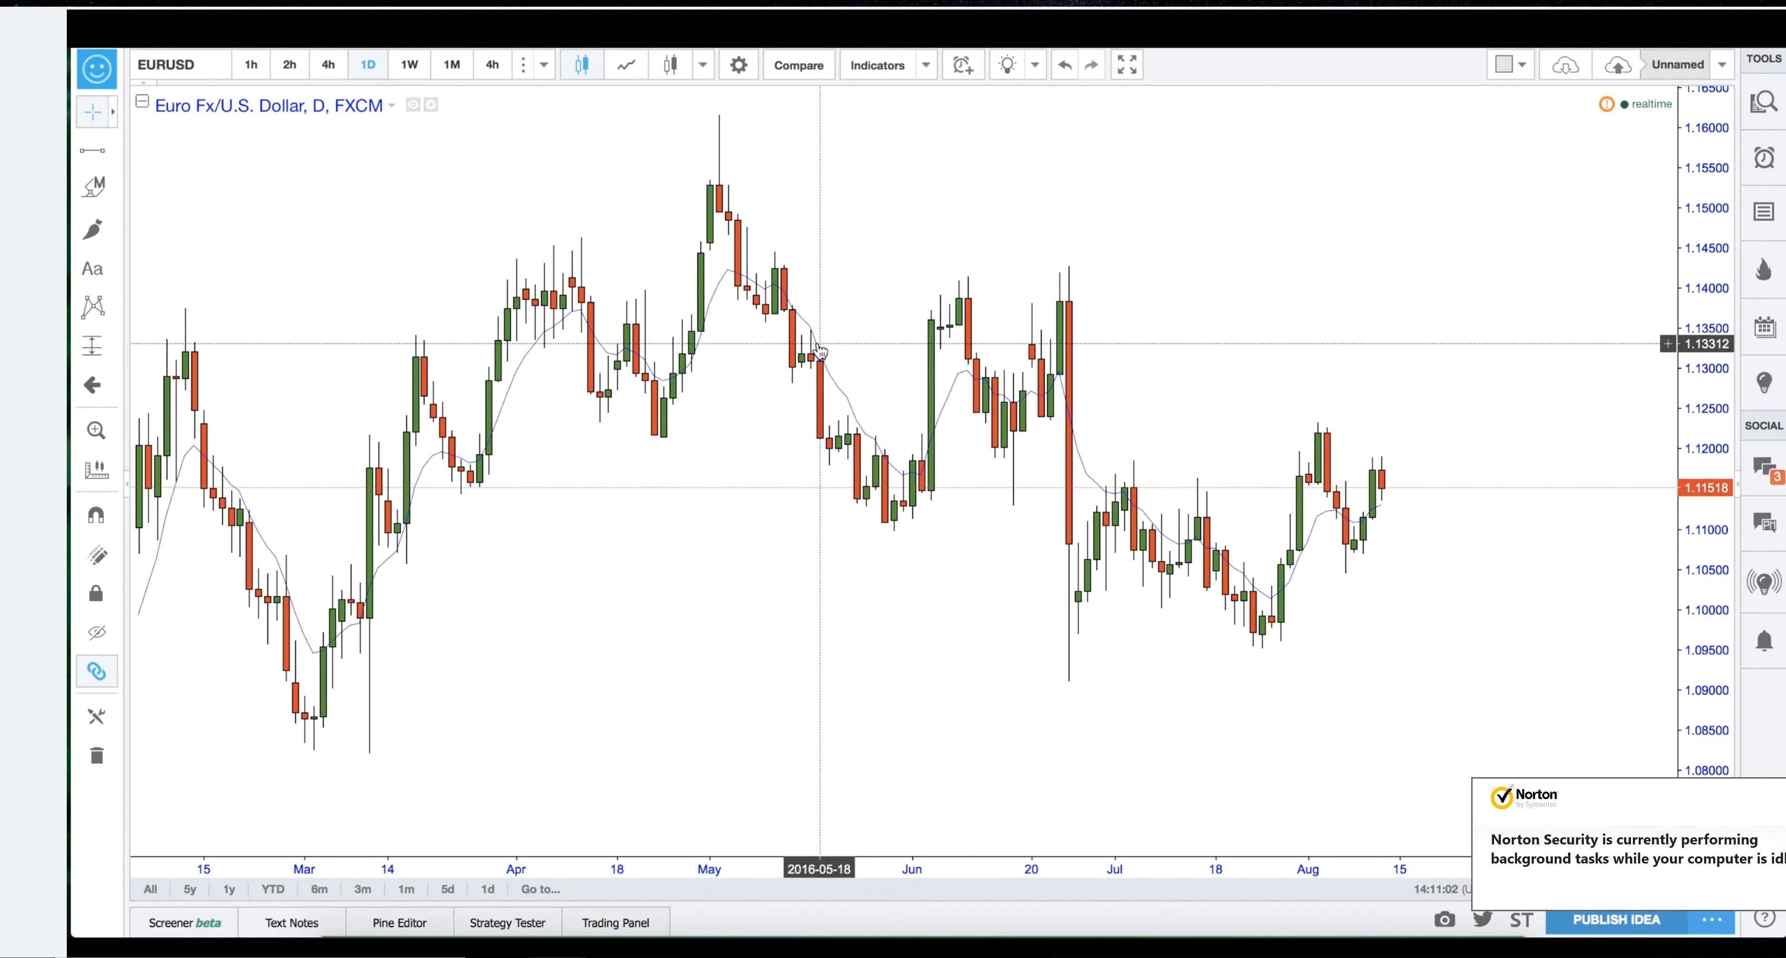
# Remove both moving averages from the chart and restore them by applying the M.A CROSSOVER study template.
pyautogui.moveTo(847, 312); pyautogui.dragTo(935, 318)
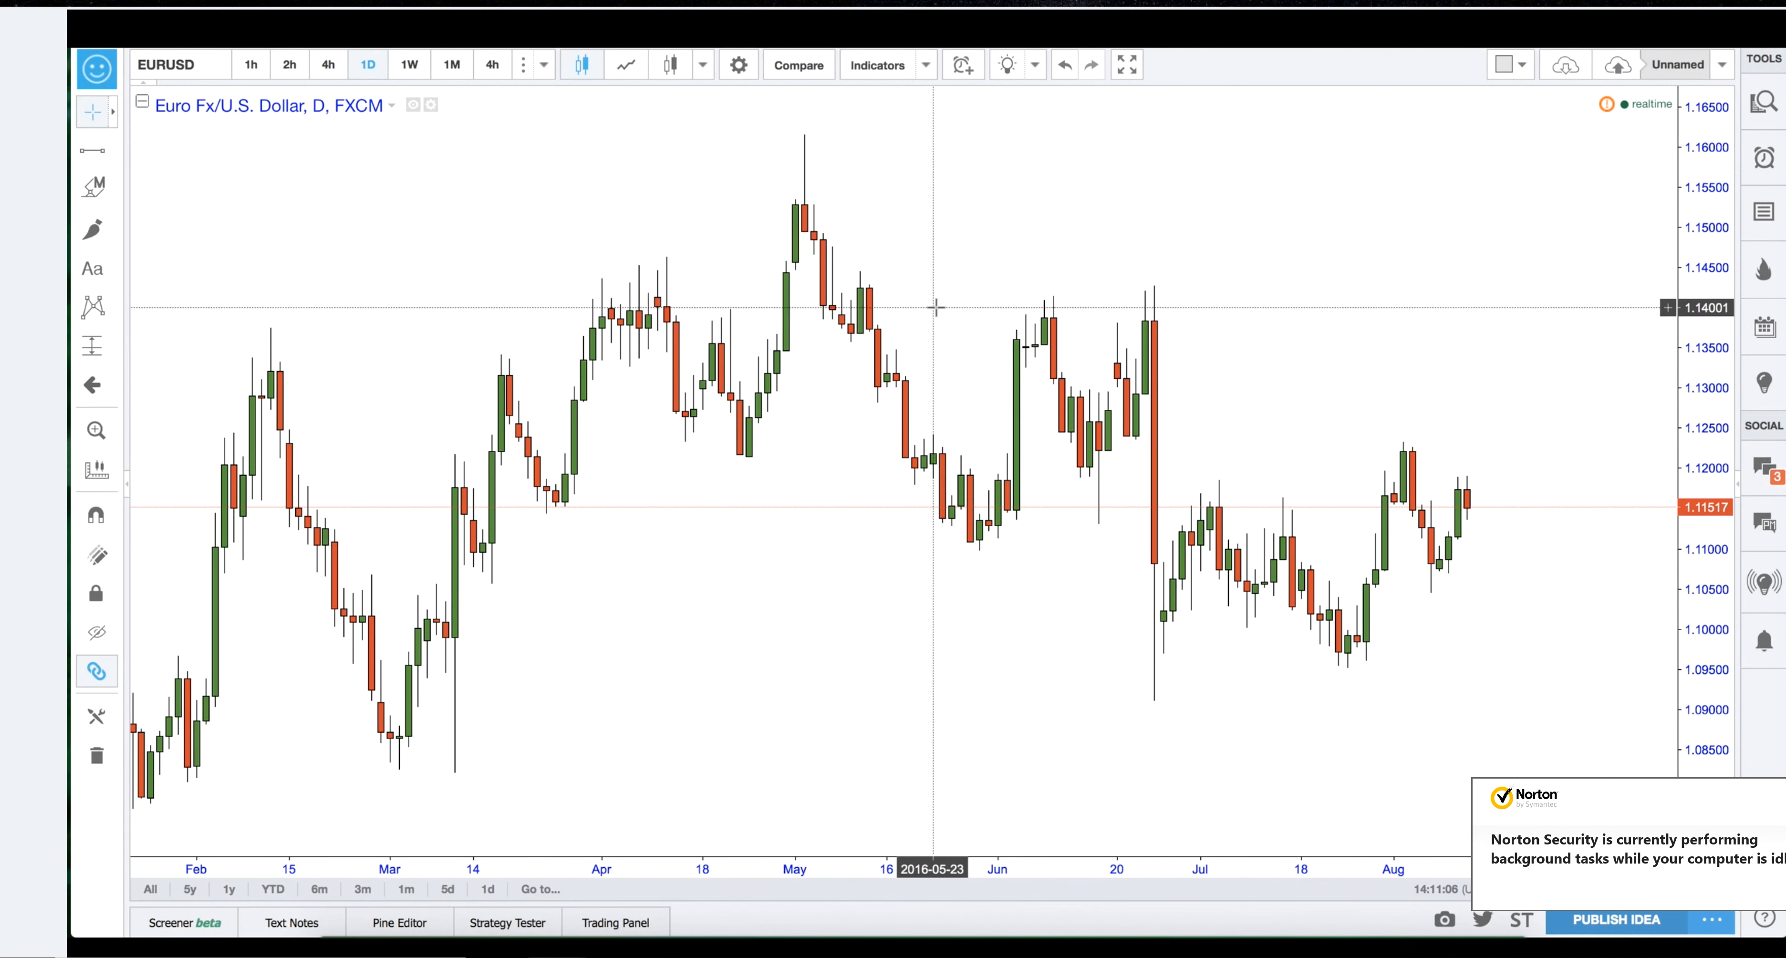
pyautogui.click(927, 66)
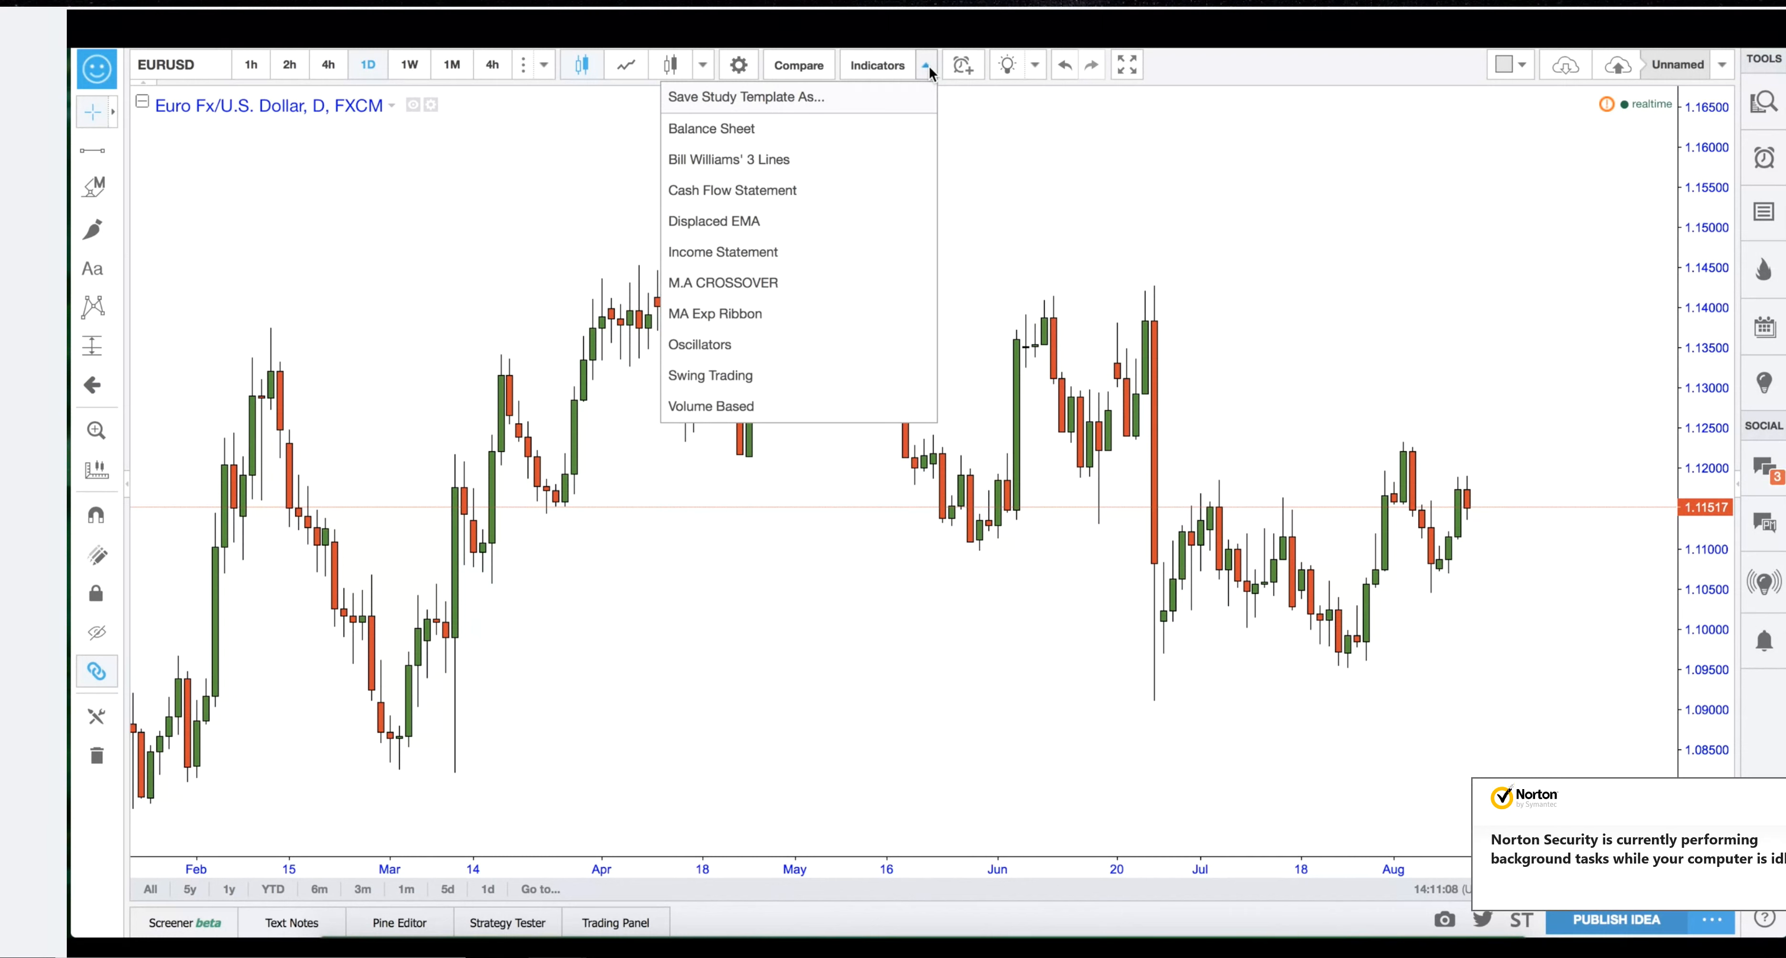
pyautogui.click(919, 283)
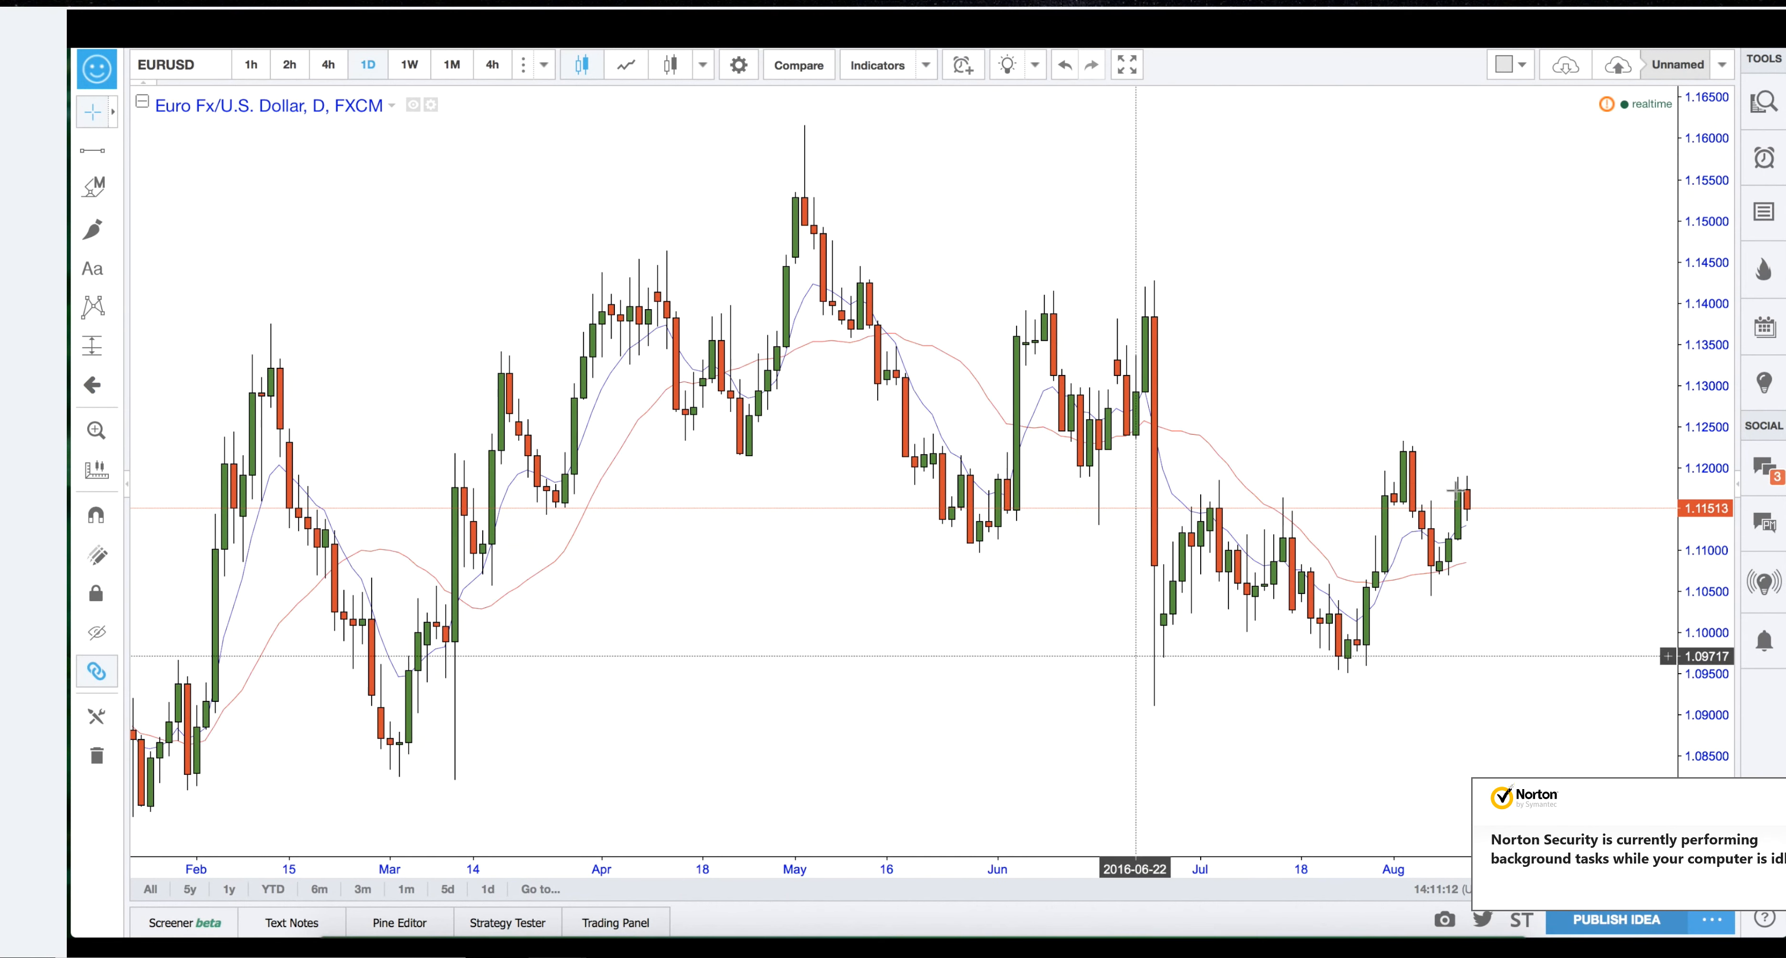
# Draw a Fib Retracement from about 1.15438 on 2016-06-17 to about 1.12875 on 2016-08-09.
pyautogui.moveTo(1594, 370); pyautogui.dragTo(1562, 351)
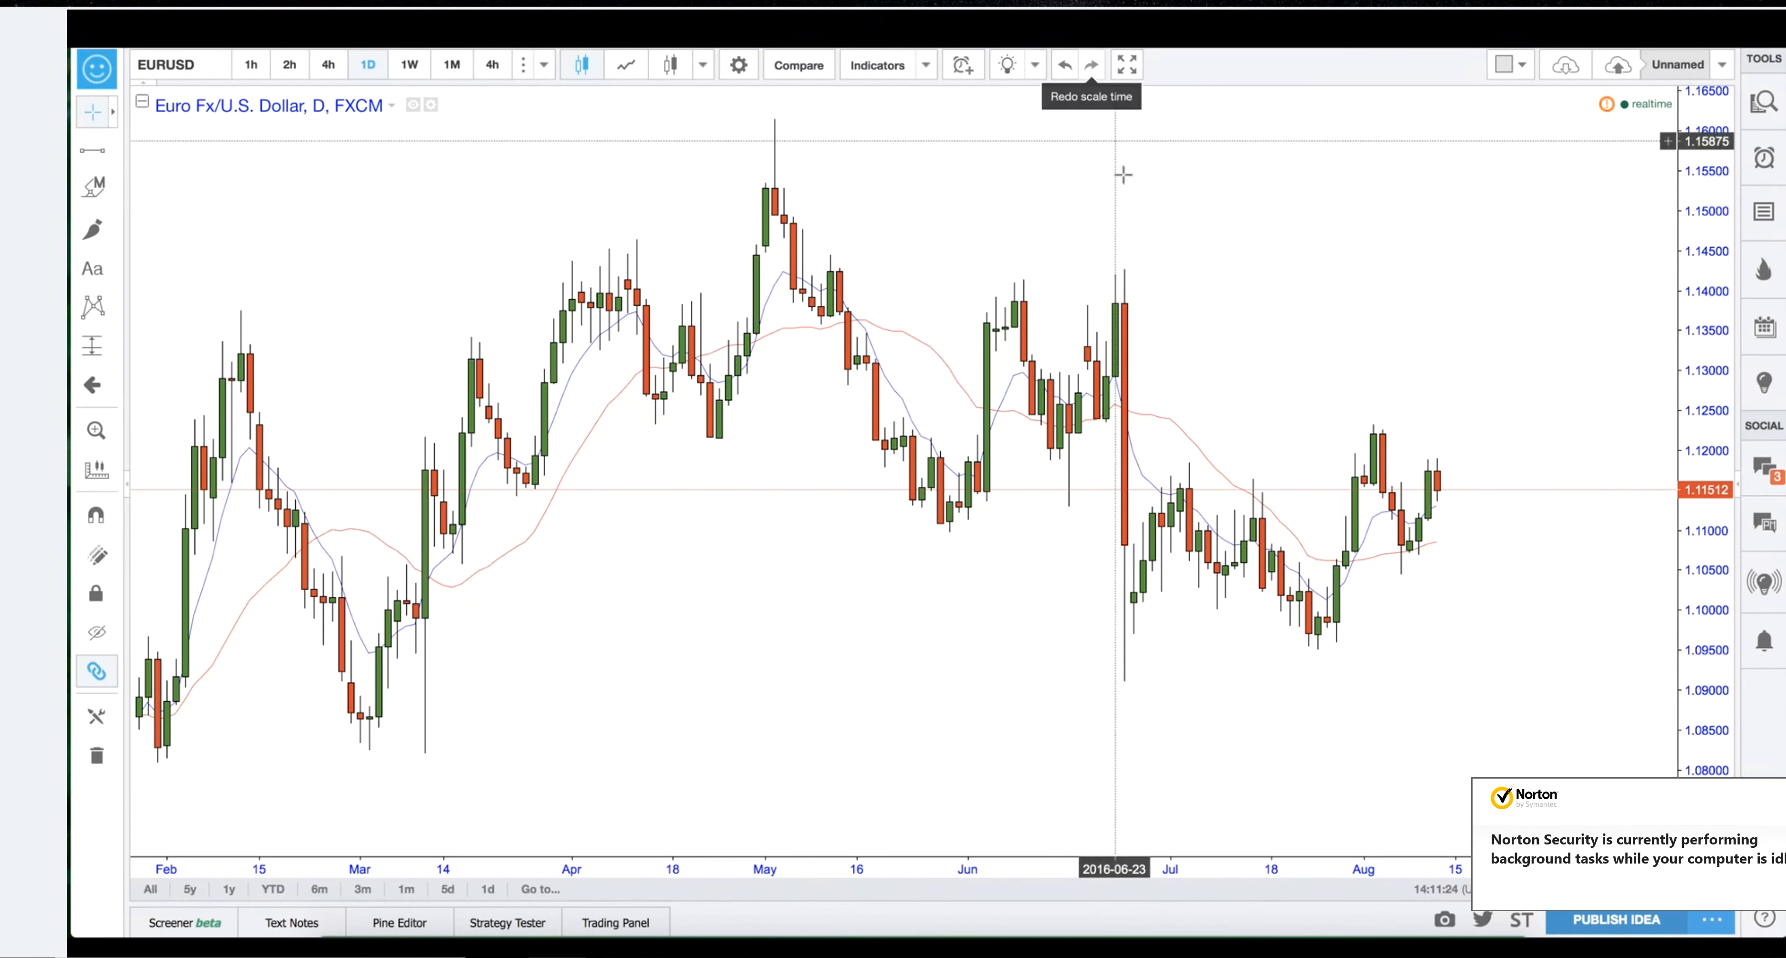
pyautogui.click(117, 190)
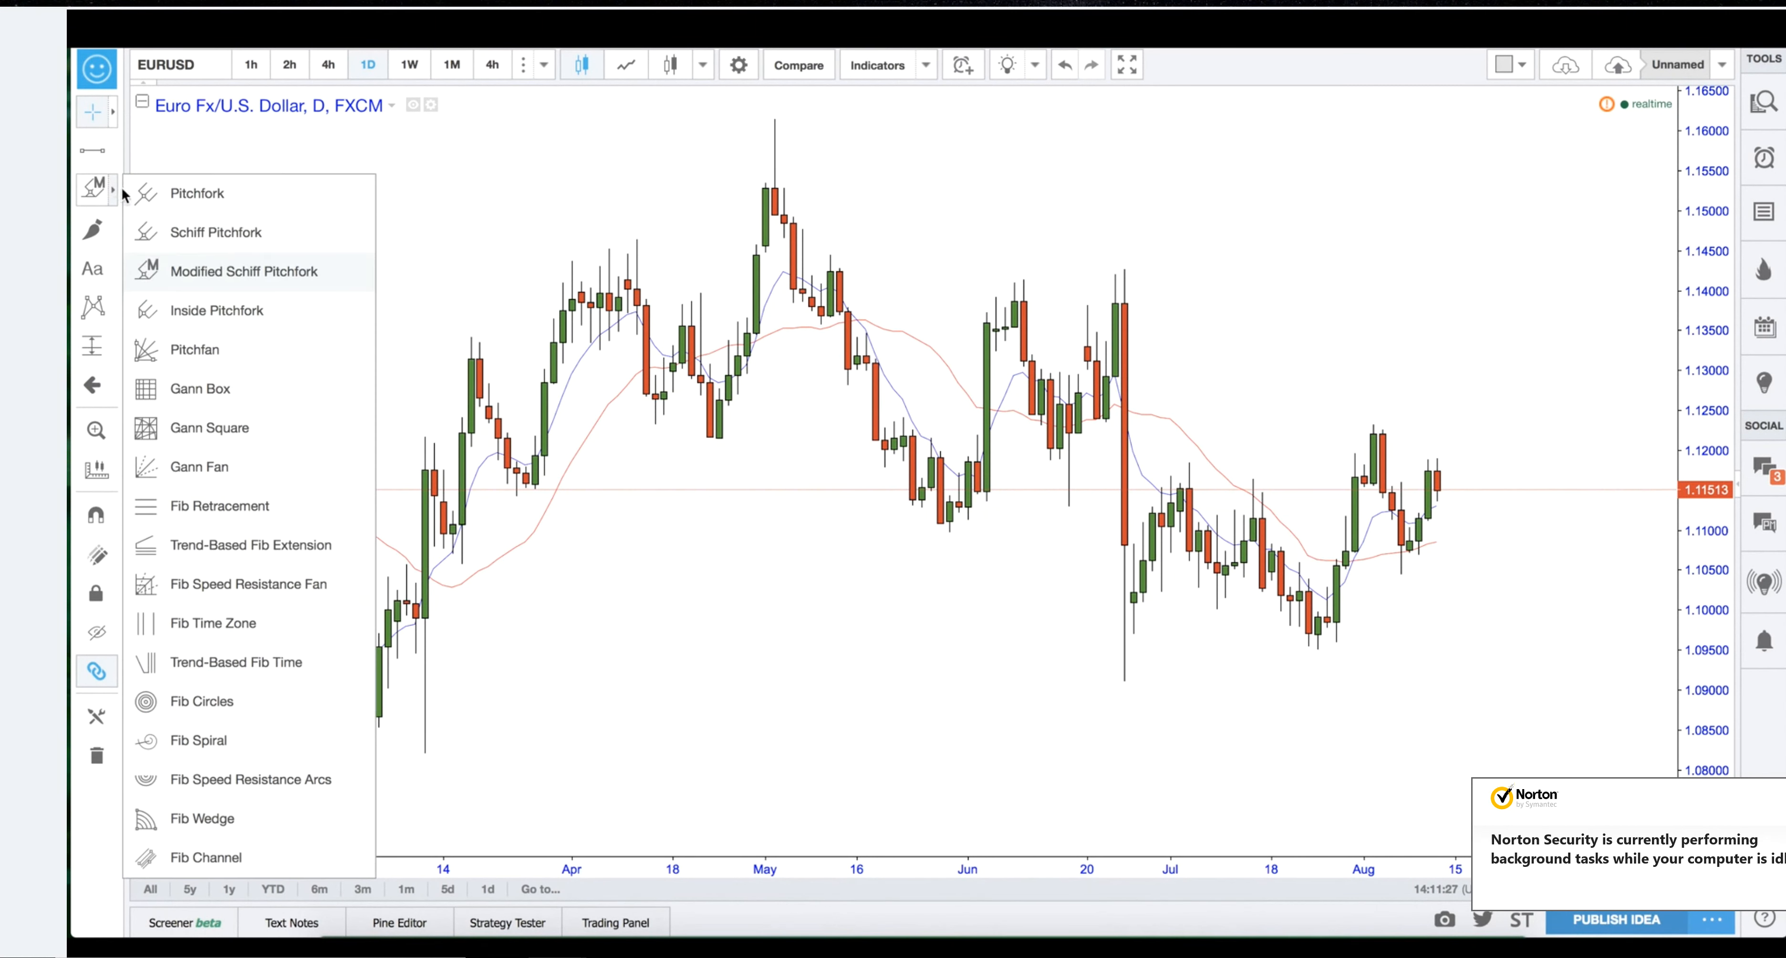
pyautogui.click(229, 510)
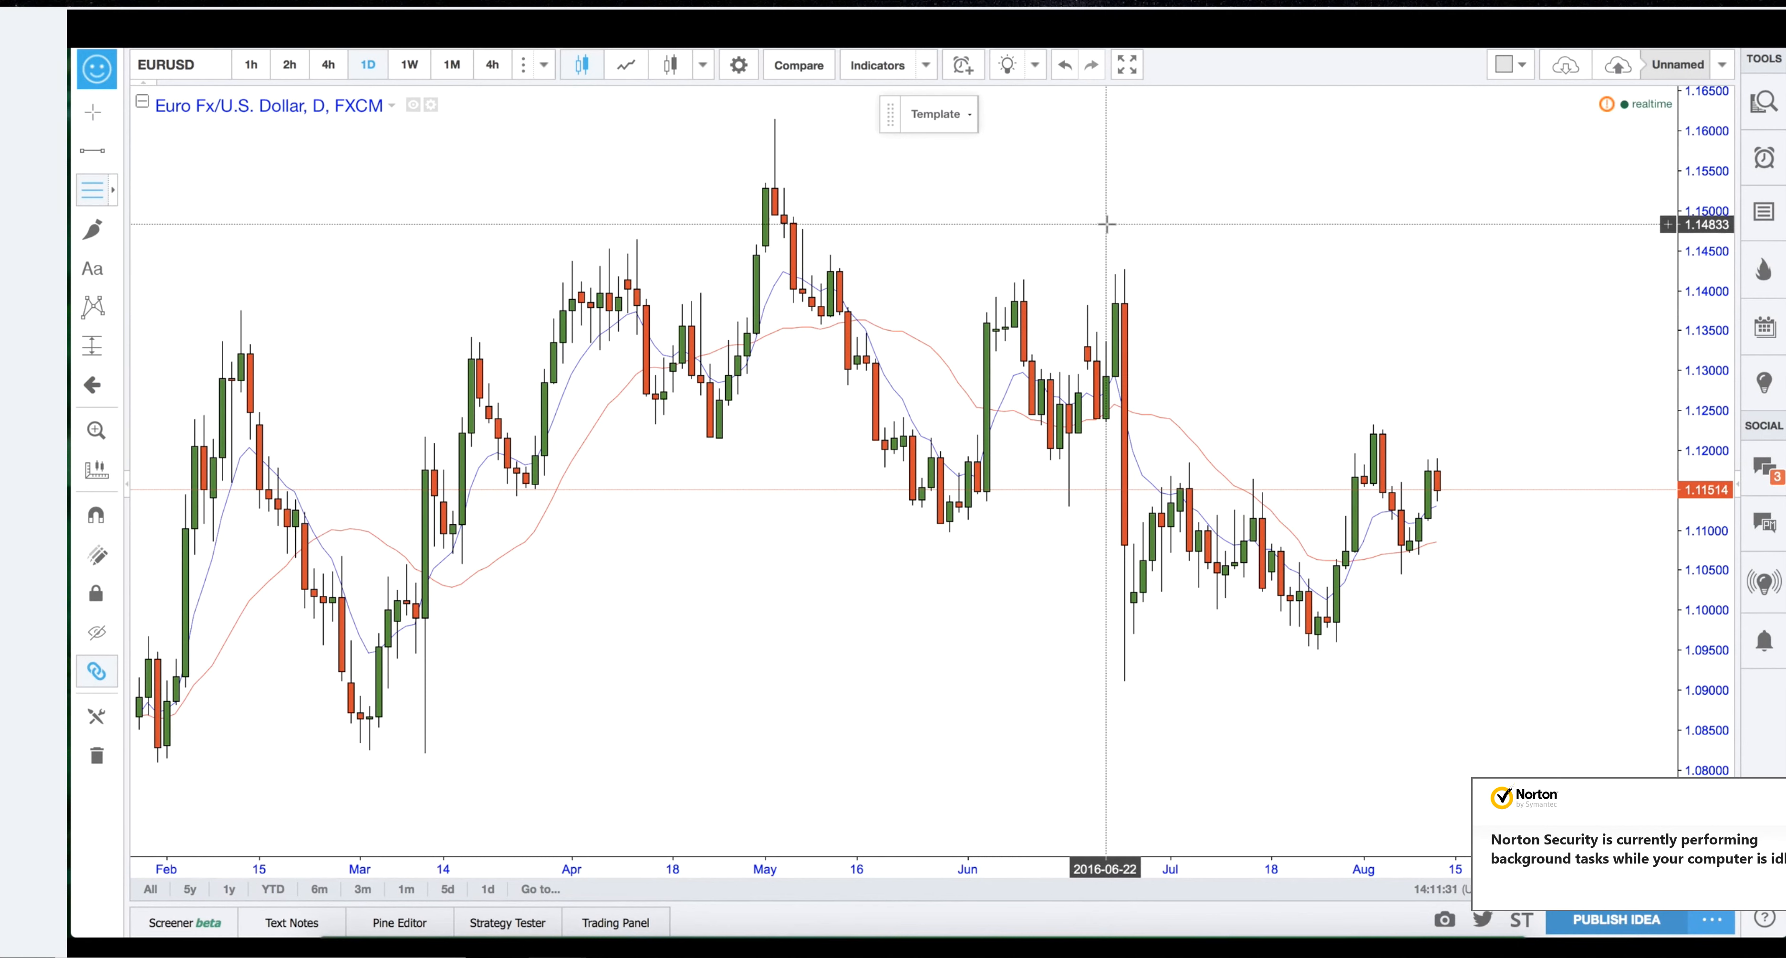
pyautogui.click(1077, 176)
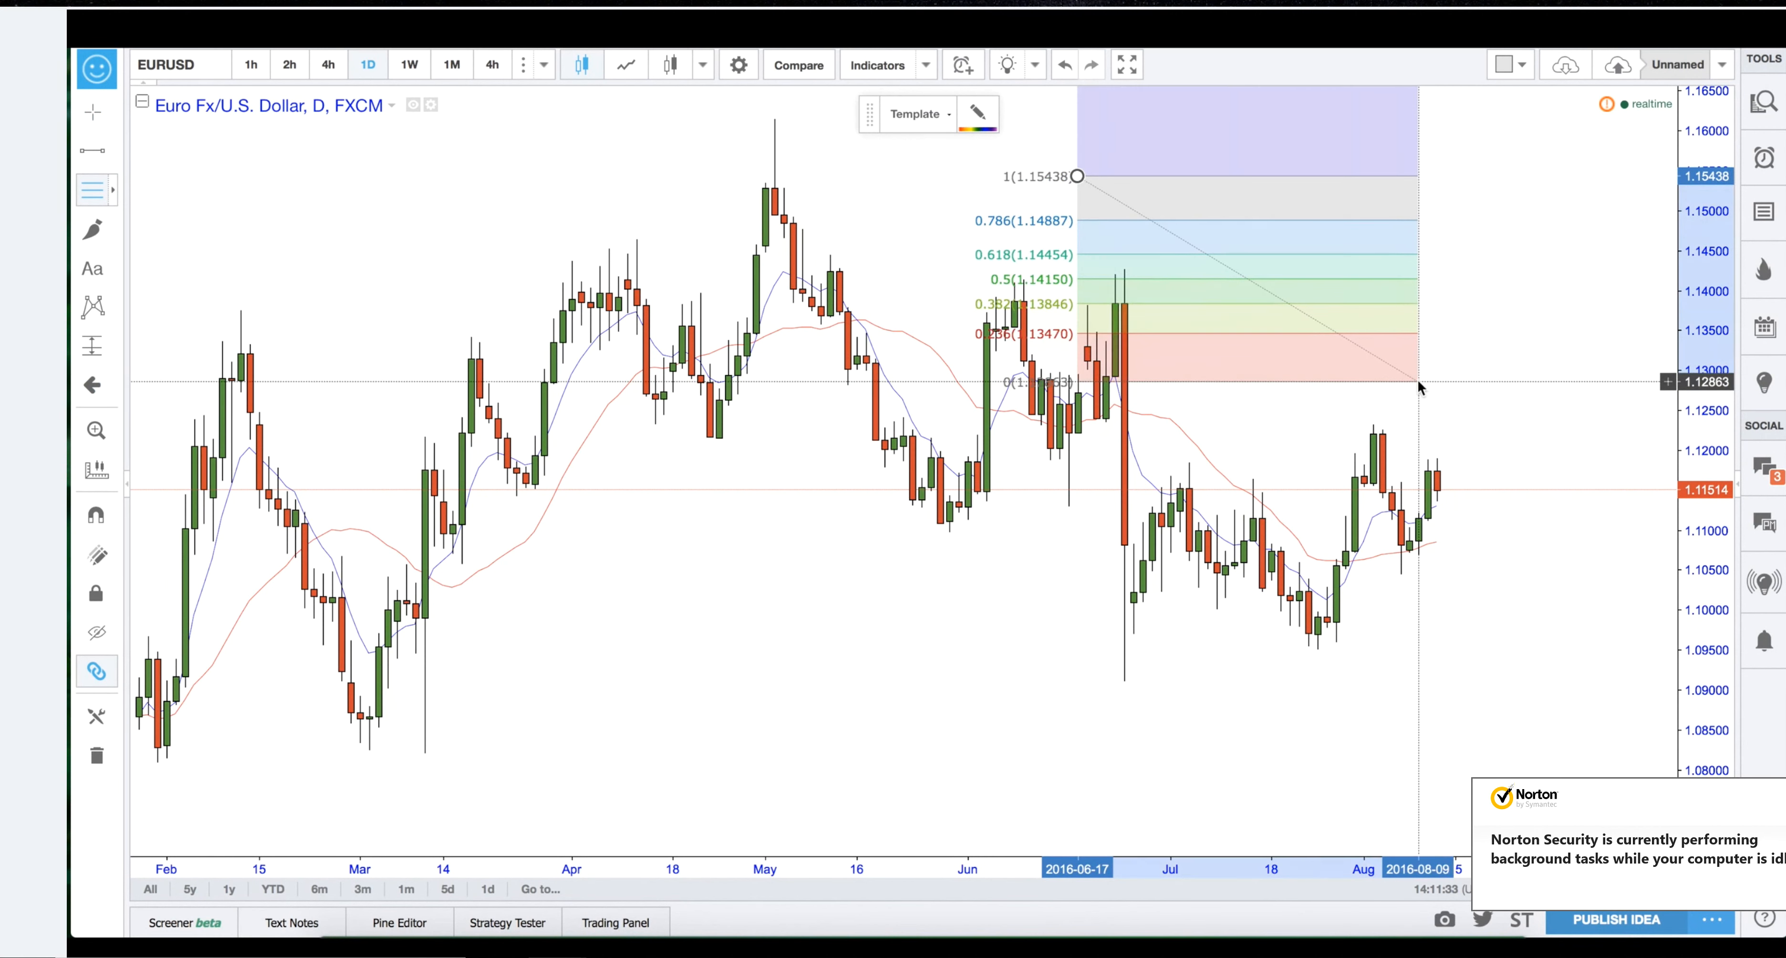
pyautogui.click(1416, 381)
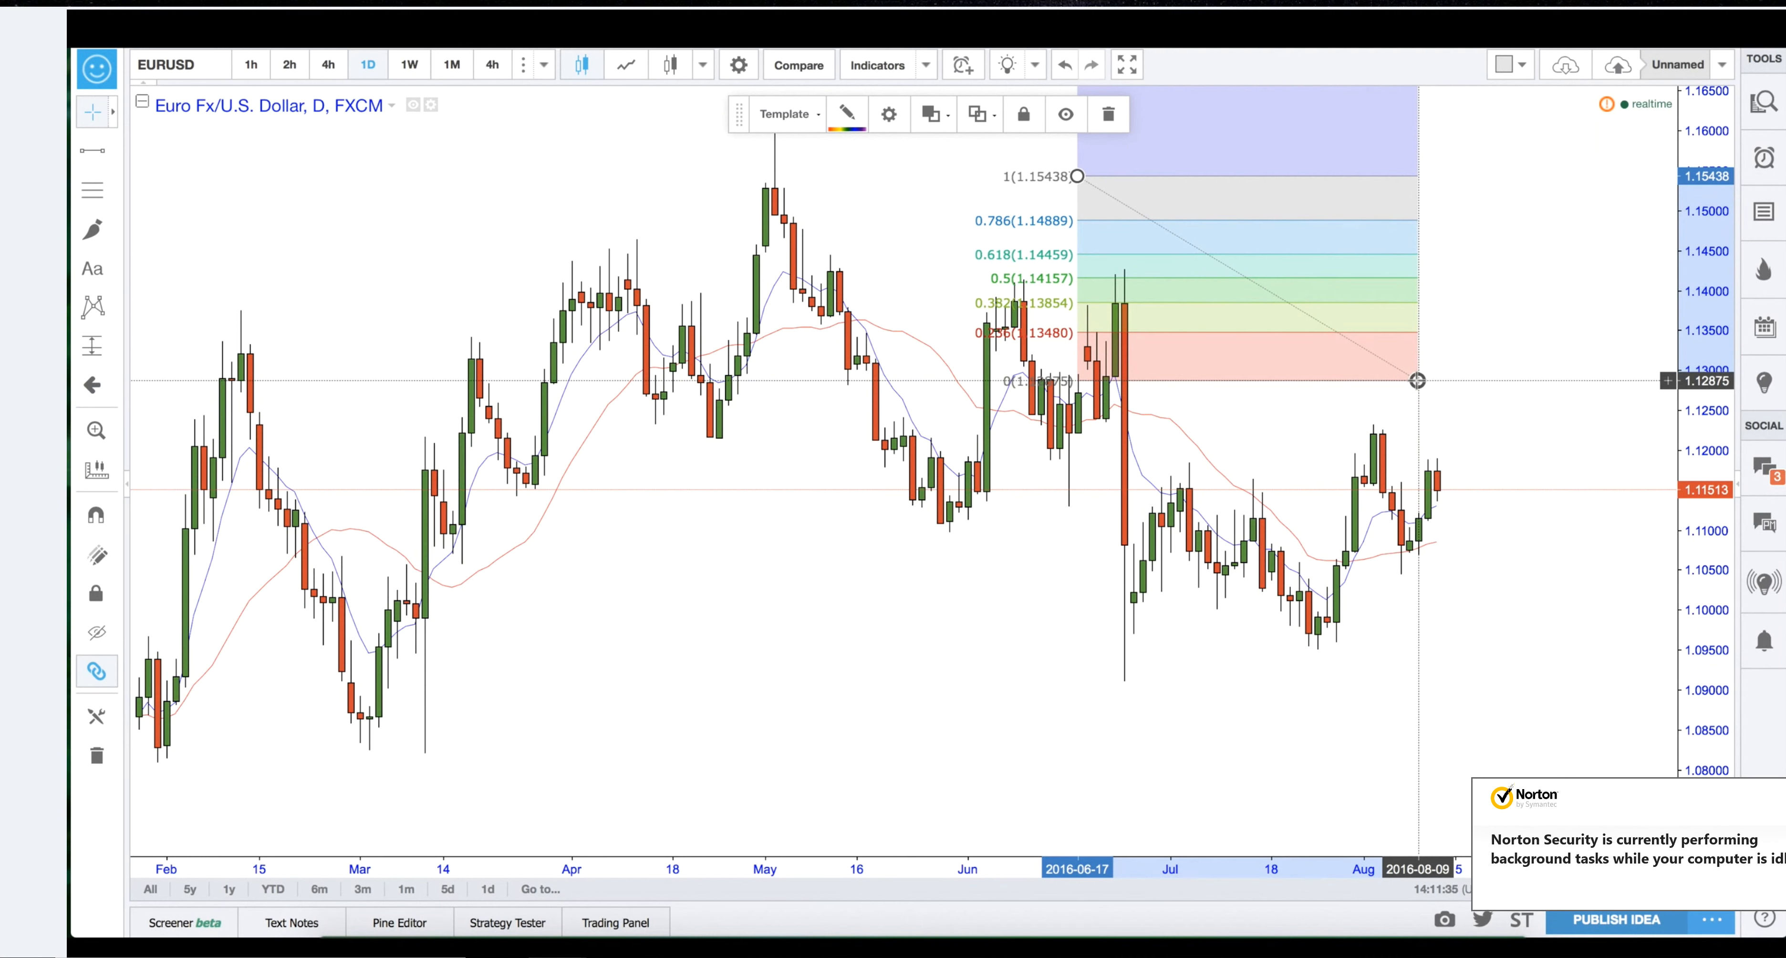
# Move and adjust the Fib Retracement to run from about 1.11498 on 2016-04-05 to about 1.08961 on 2016-05-26.
pyautogui.moveTo(1414, 383); pyautogui.dragTo(1481, 560)
pyautogui.moveTo(1066, 682)
pyautogui.mouseDown()
pyautogui.moveTo(622, 730)
pyautogui.moveTo(1334, 714)
pyautogui.moveTo(1095, 624)
pyautogui.moveTo(929, 697)
pyautogui.mouseUp()
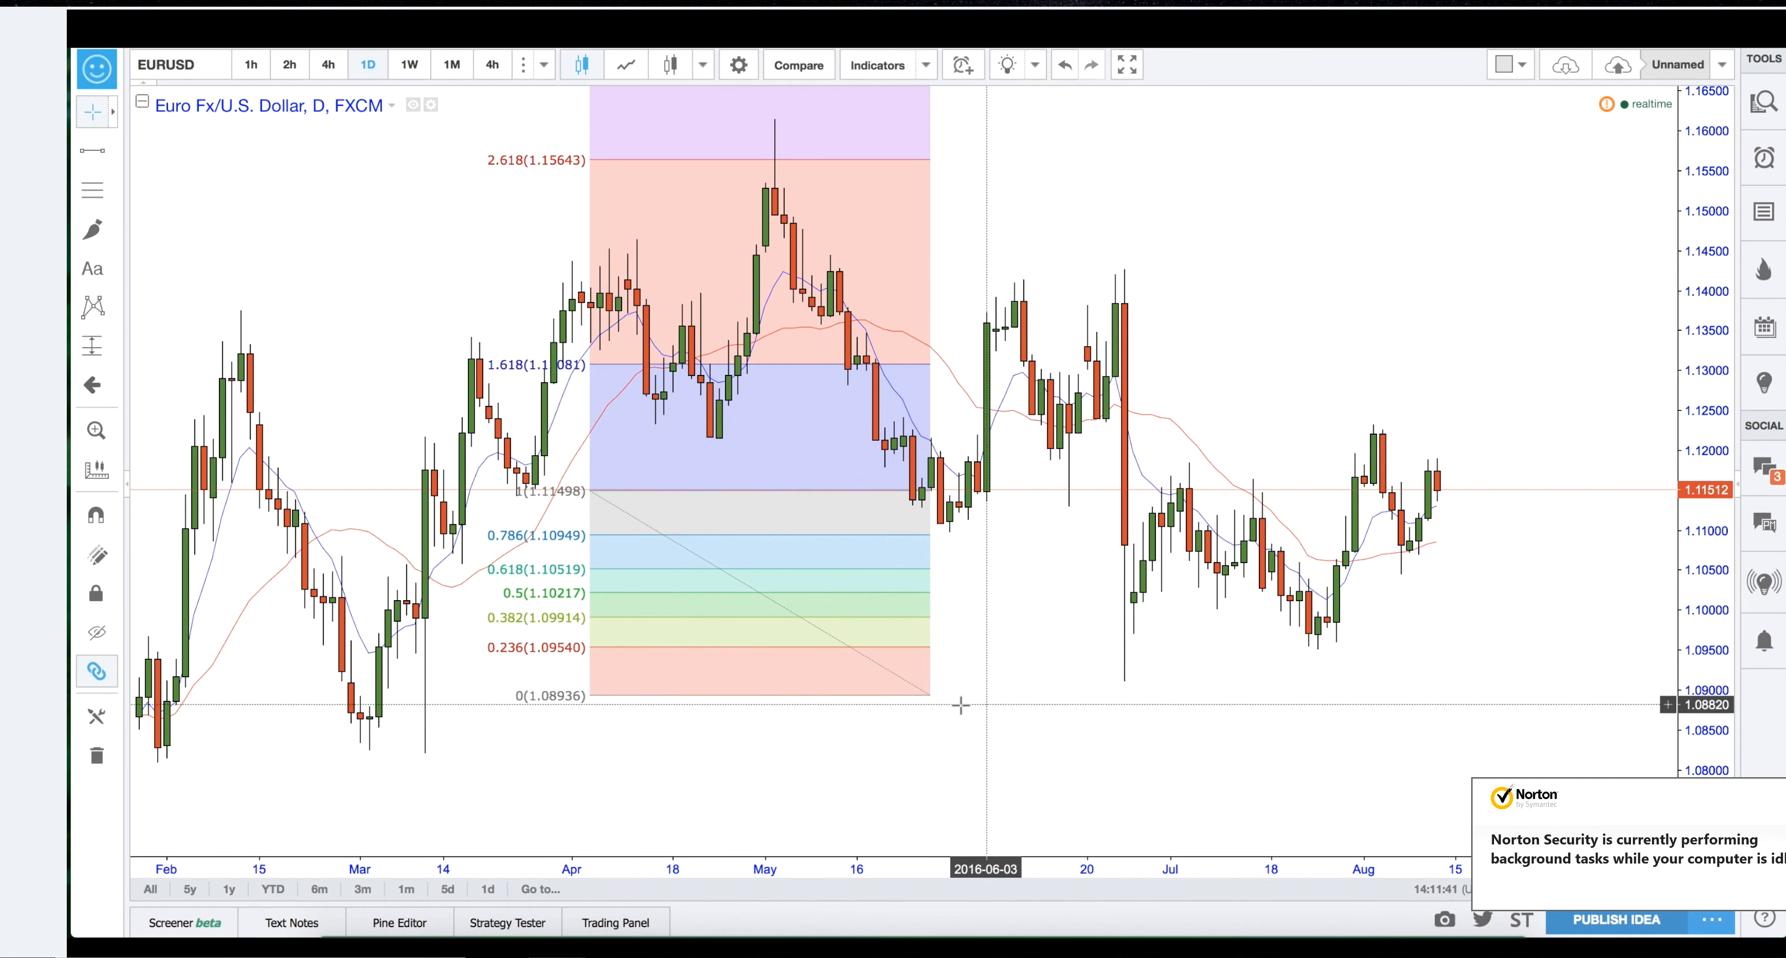
pyautogui.moveTo(929, 698); pyautogui.dragTo(929, 693)
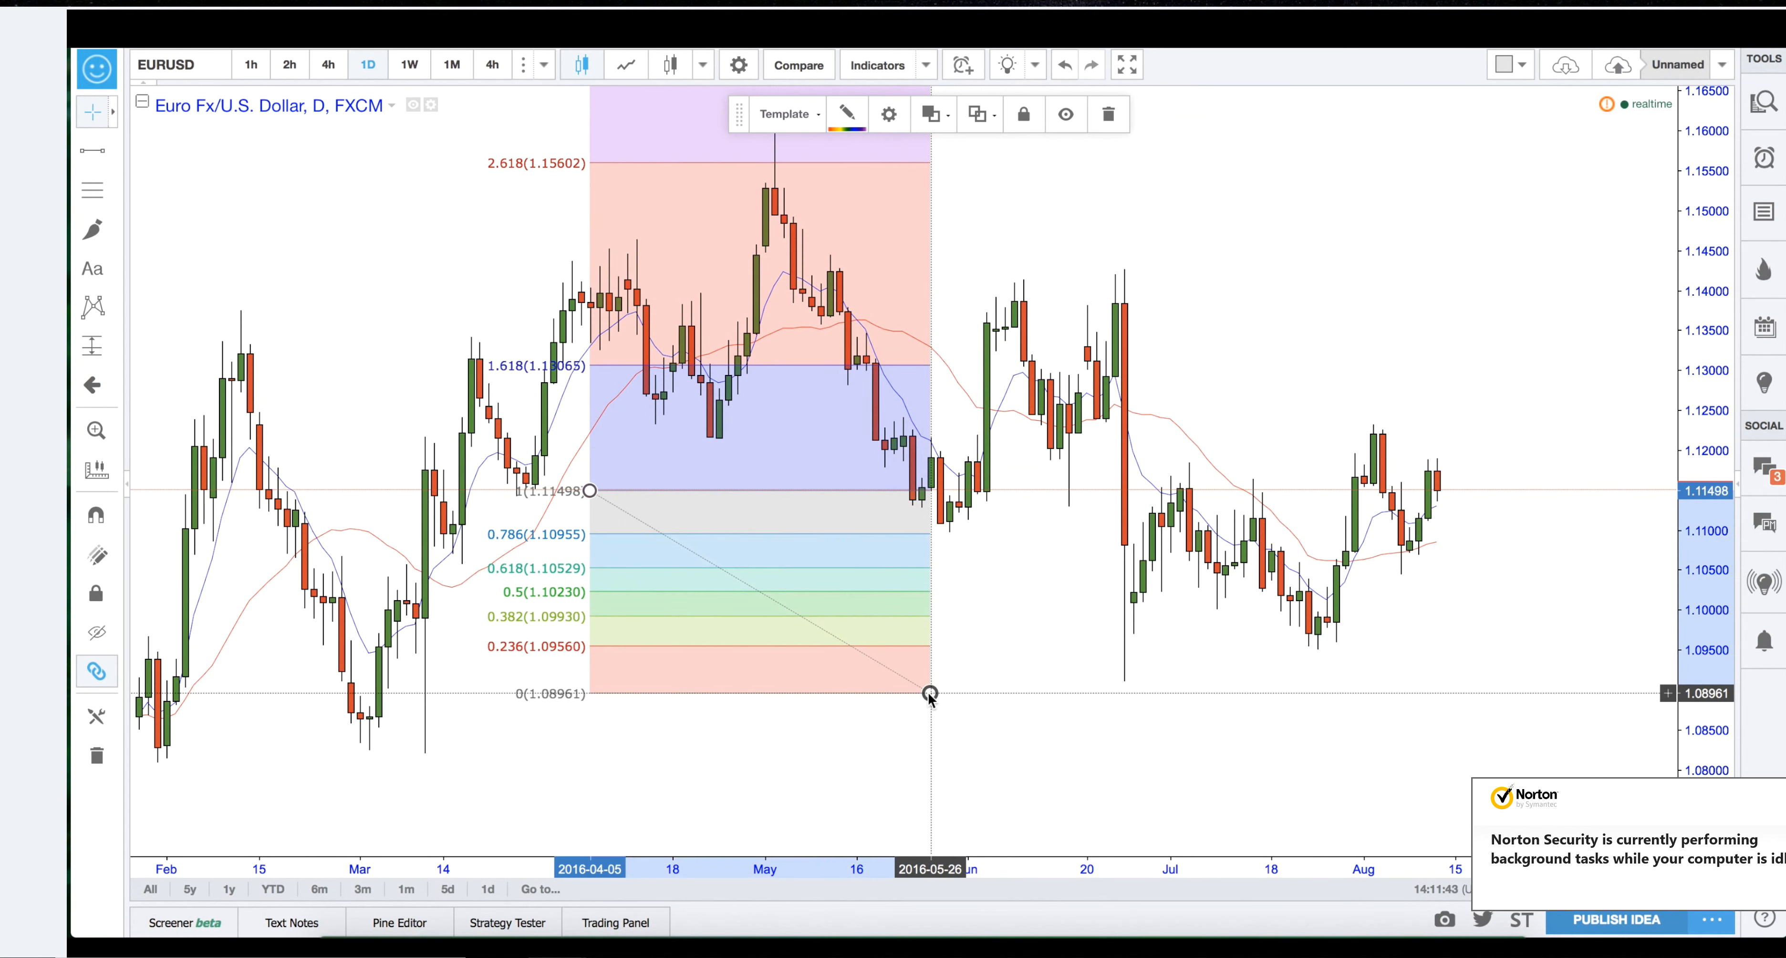
# Turn off the Fib Retracement's trend line and color its 0 and 1 levels black.
pyautogui.click(889, 117)
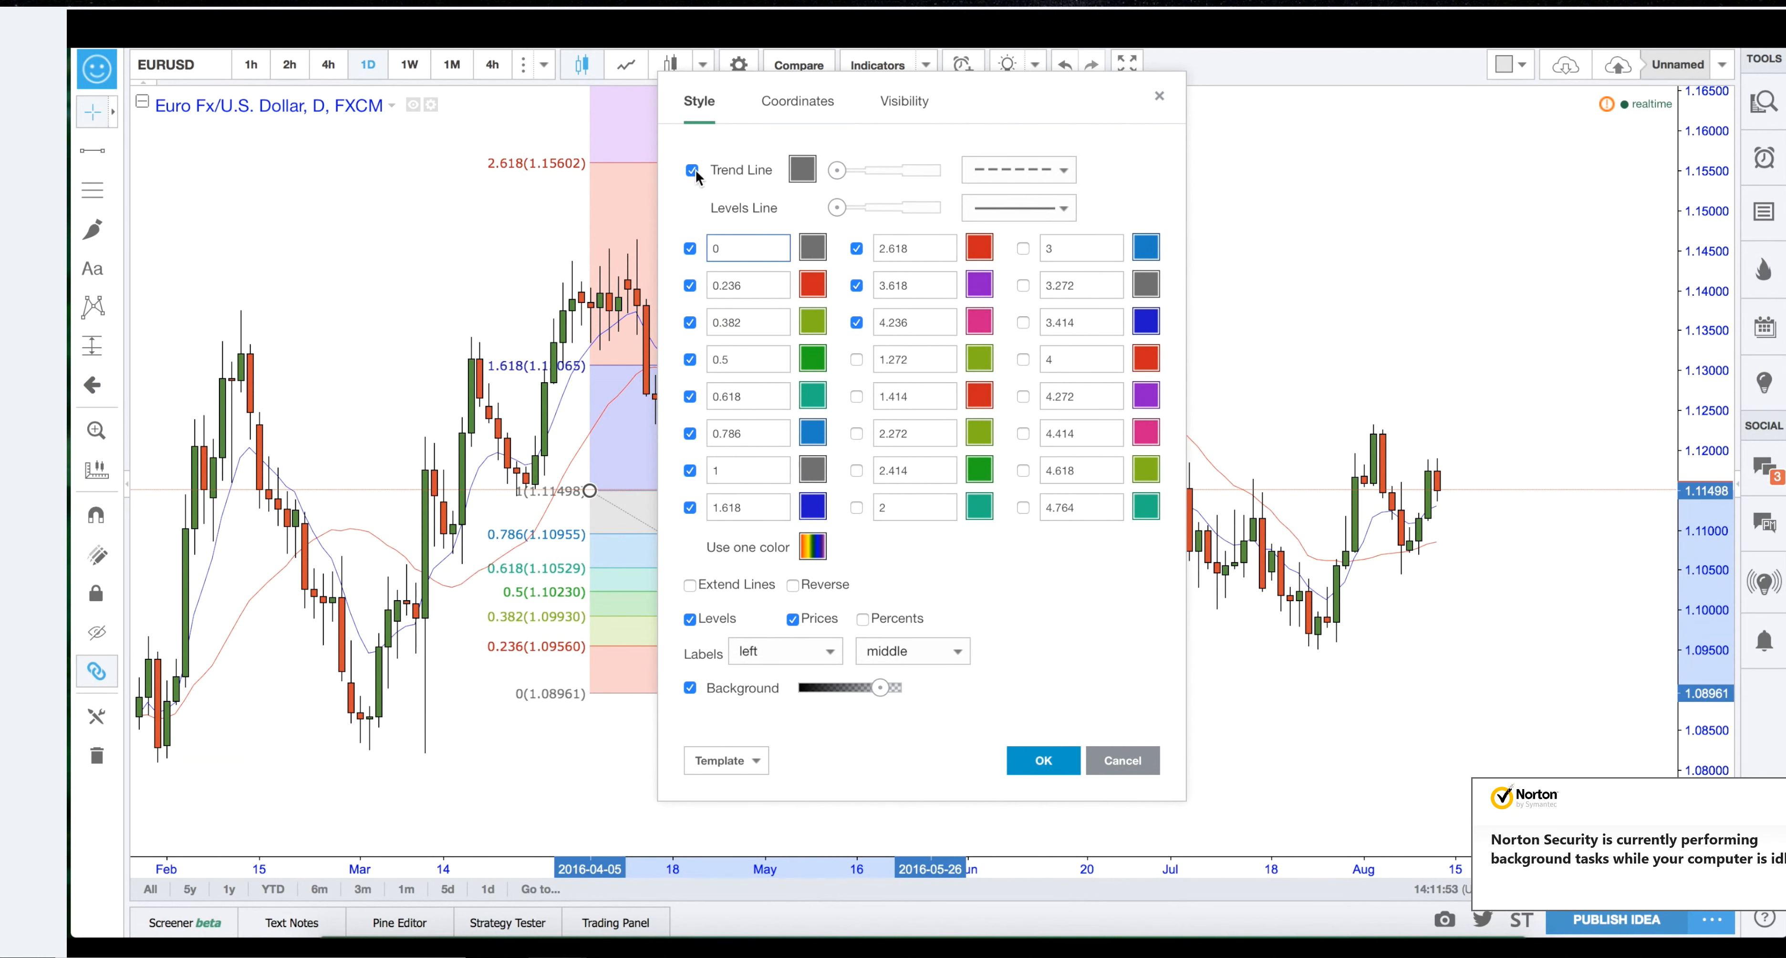
pyautogui.moveTo(968, 91); pyautogui.dragTo(1490, 153)
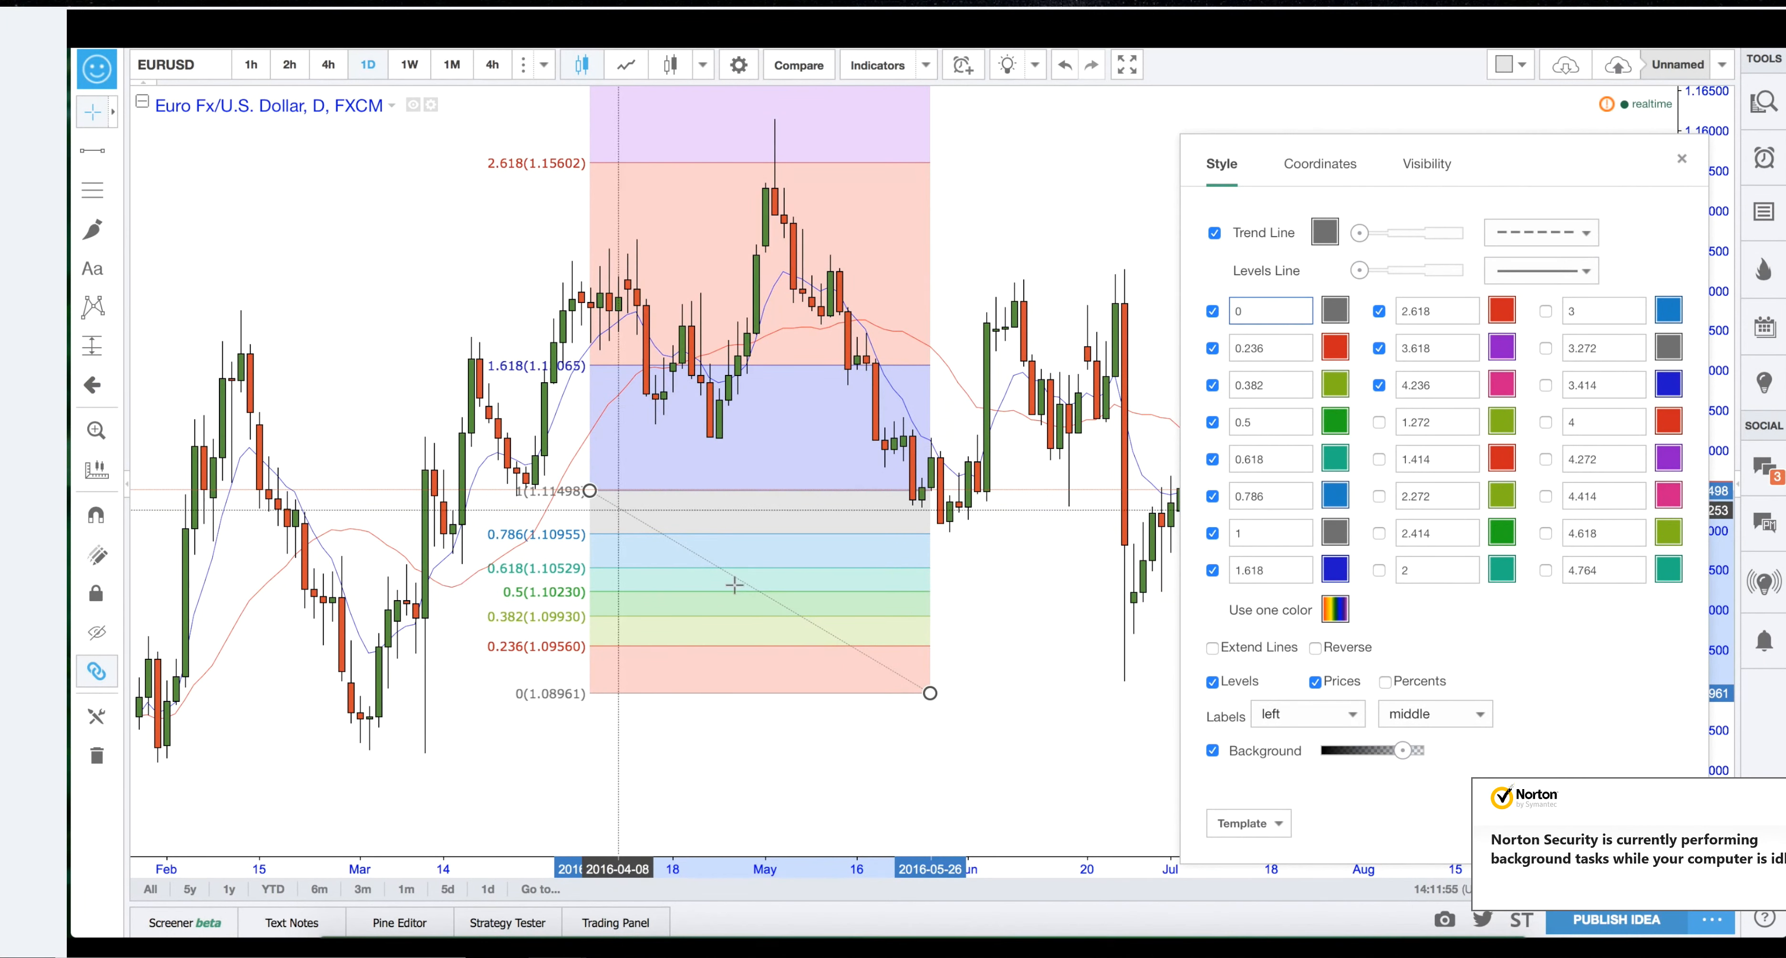
pyautogui.moveTo(1536, 170); pyautogui.dragTo(1378, 113)
pyautogui.click(1111, 209)
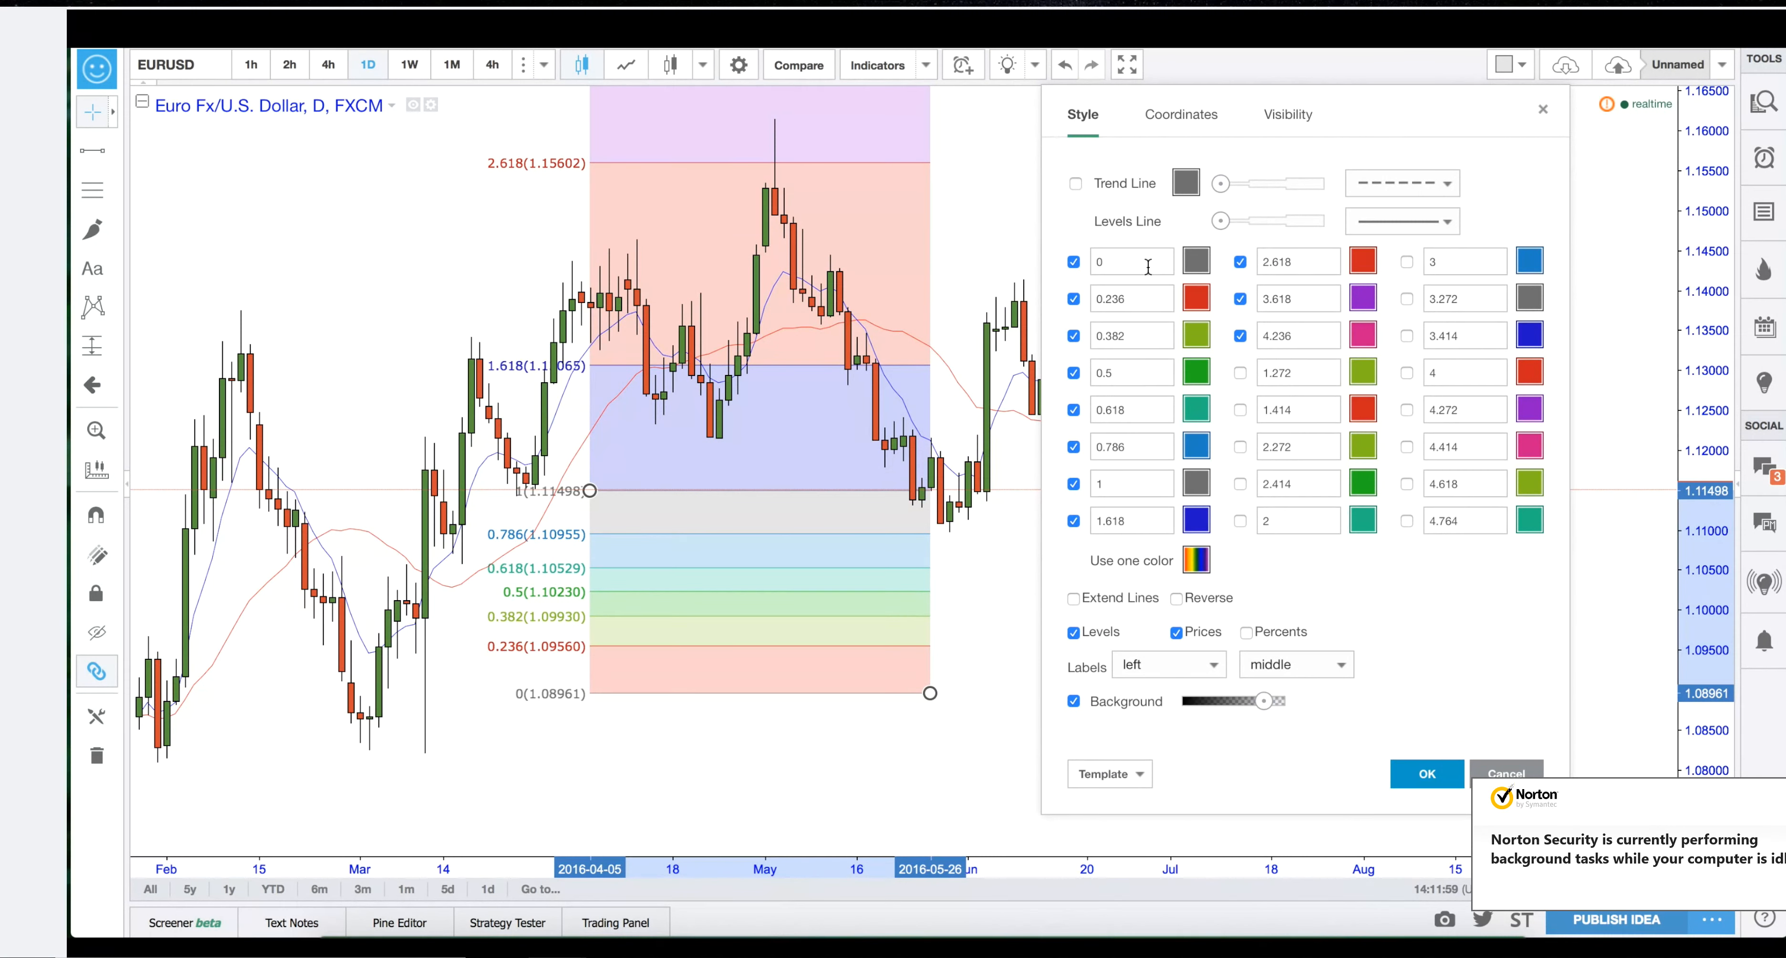
pyautogui.click(1194, 265)
pyautogui.click(1194, 277)
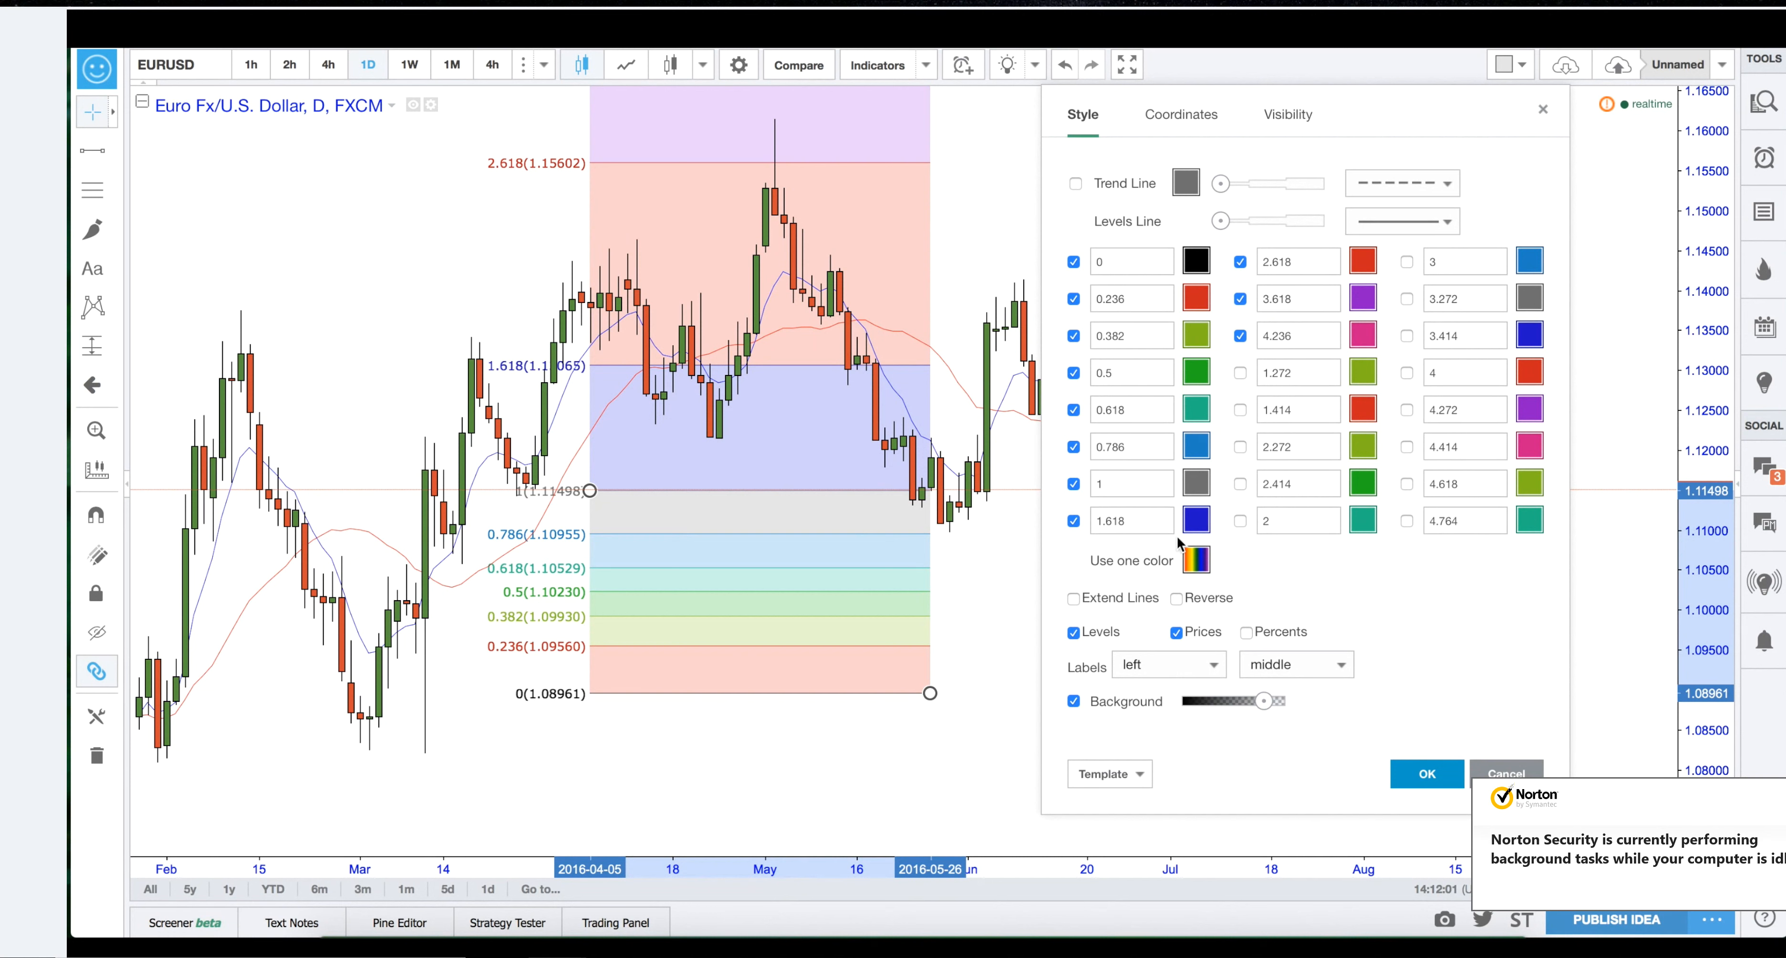
pyautogui.click(1196, 483)
pyautogui.click(1193, 496)
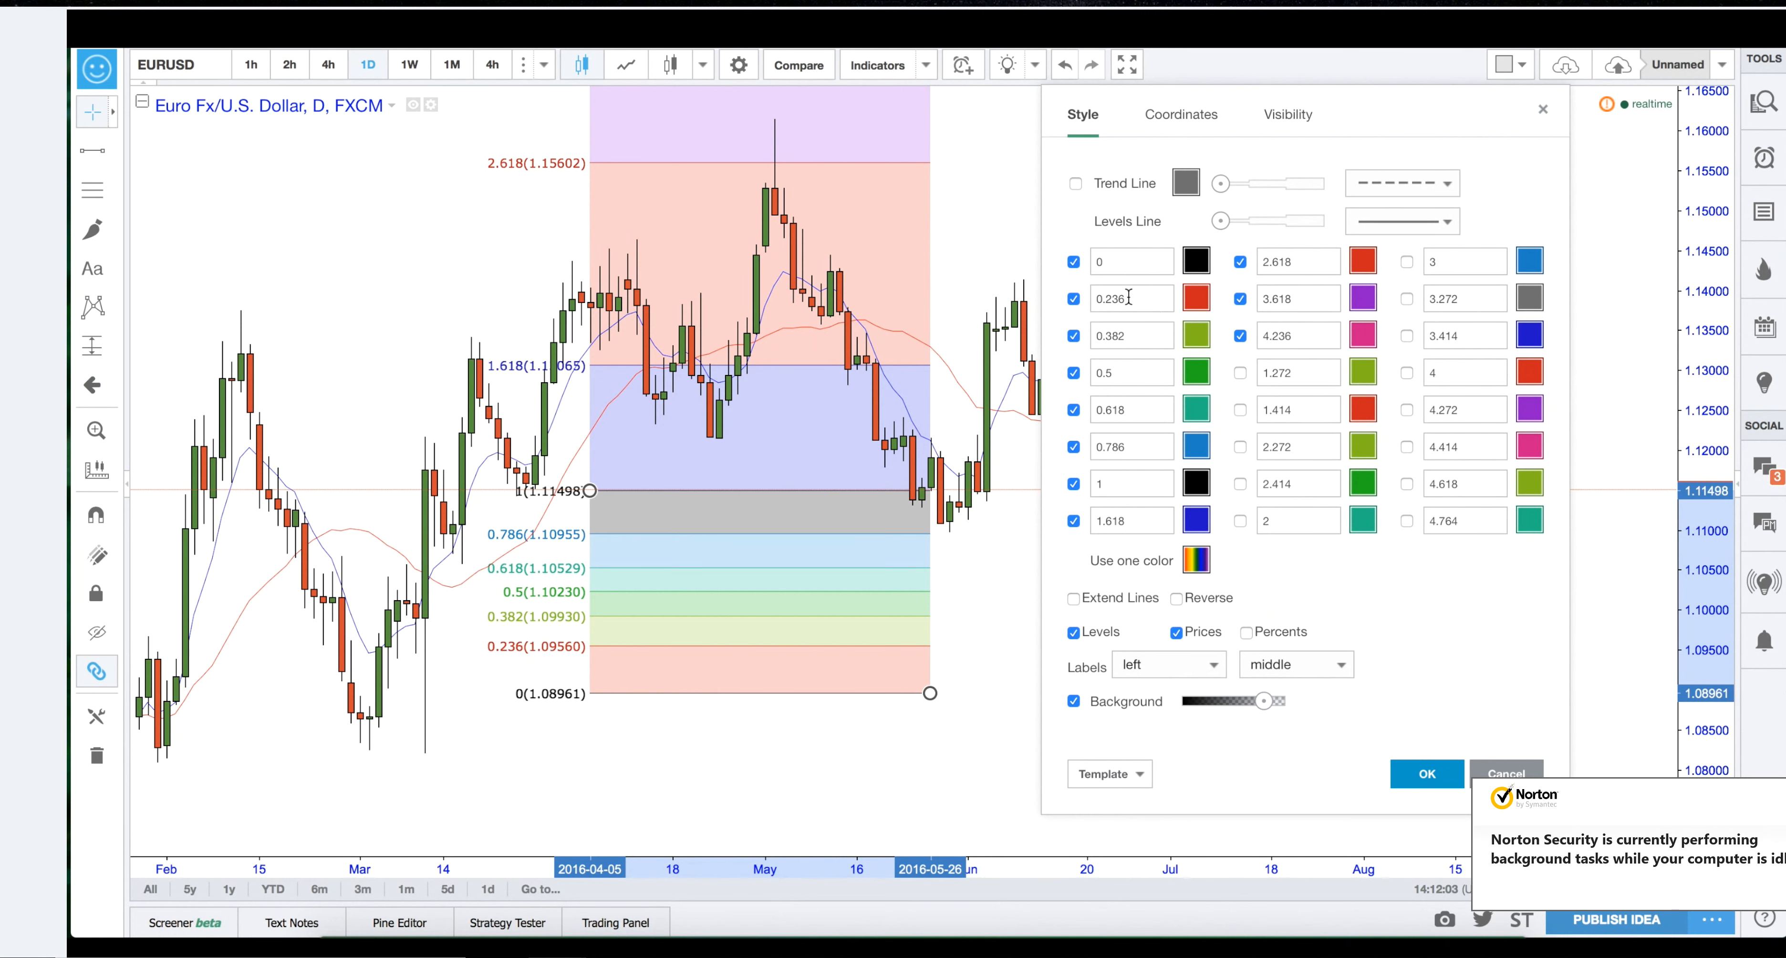
# Disable the retracement's 0.236, 1.618, 2.618, 3.618 and 4.236 levels.
pyautogui.click(1075, 300)
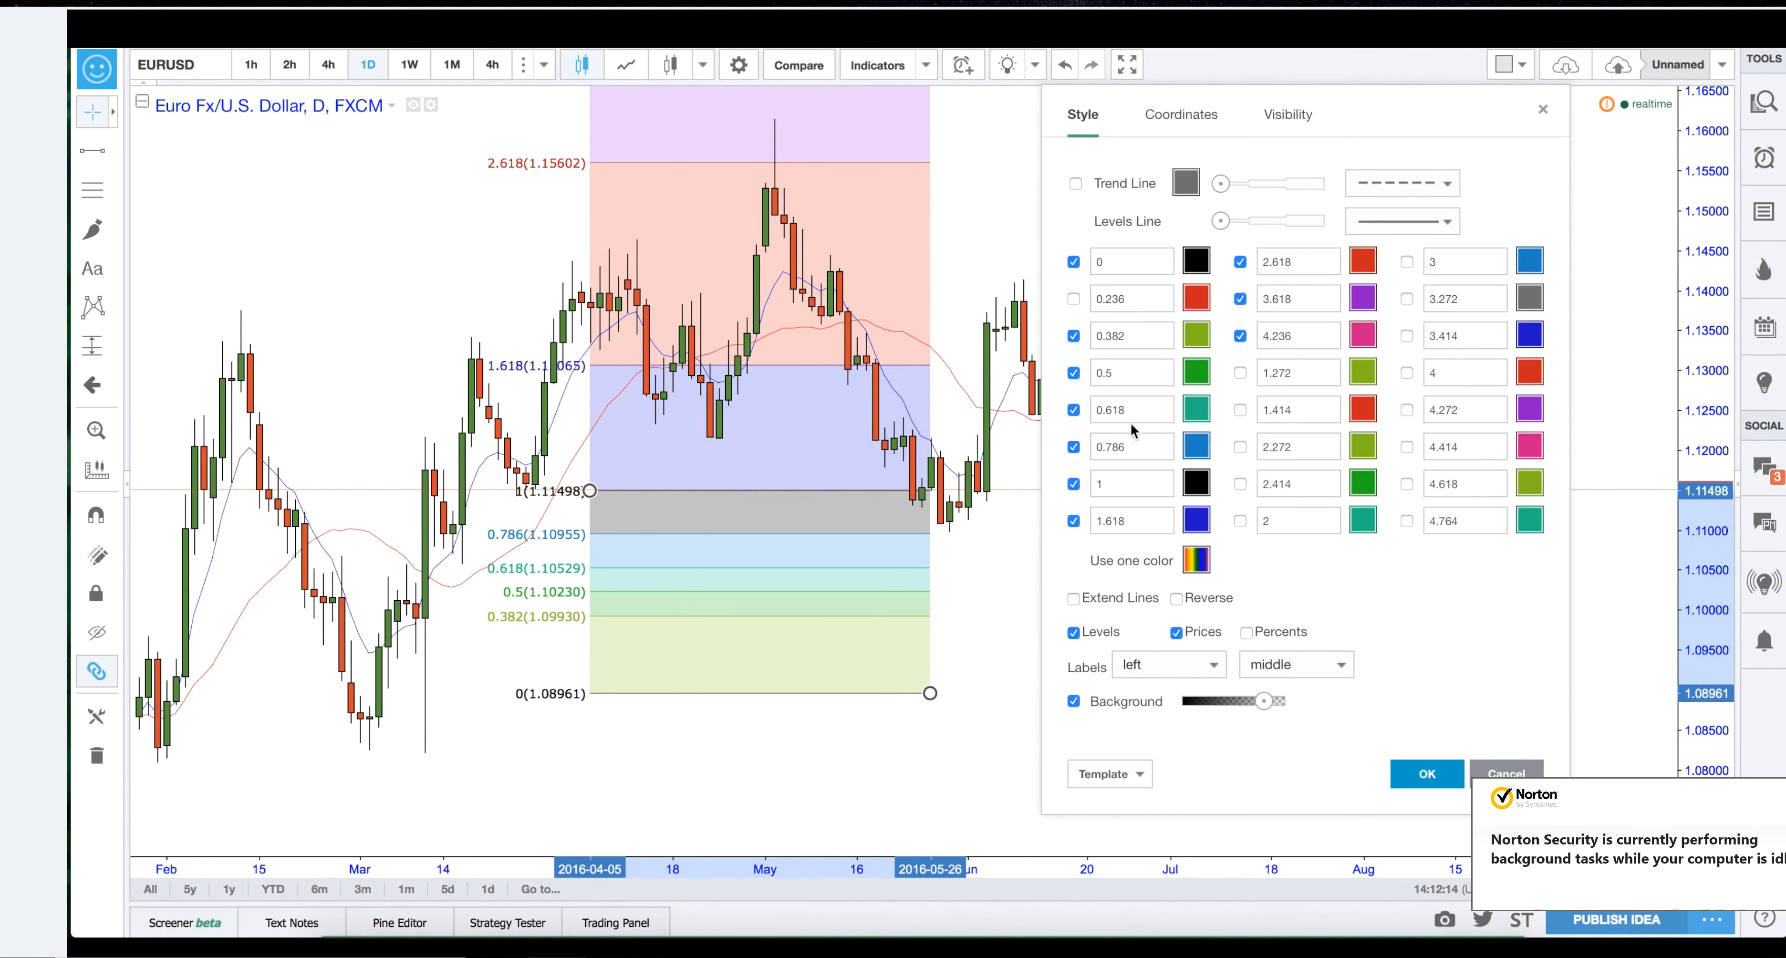
pyautogui.click(1073, 522)
pyautogui.click(1240, 336)
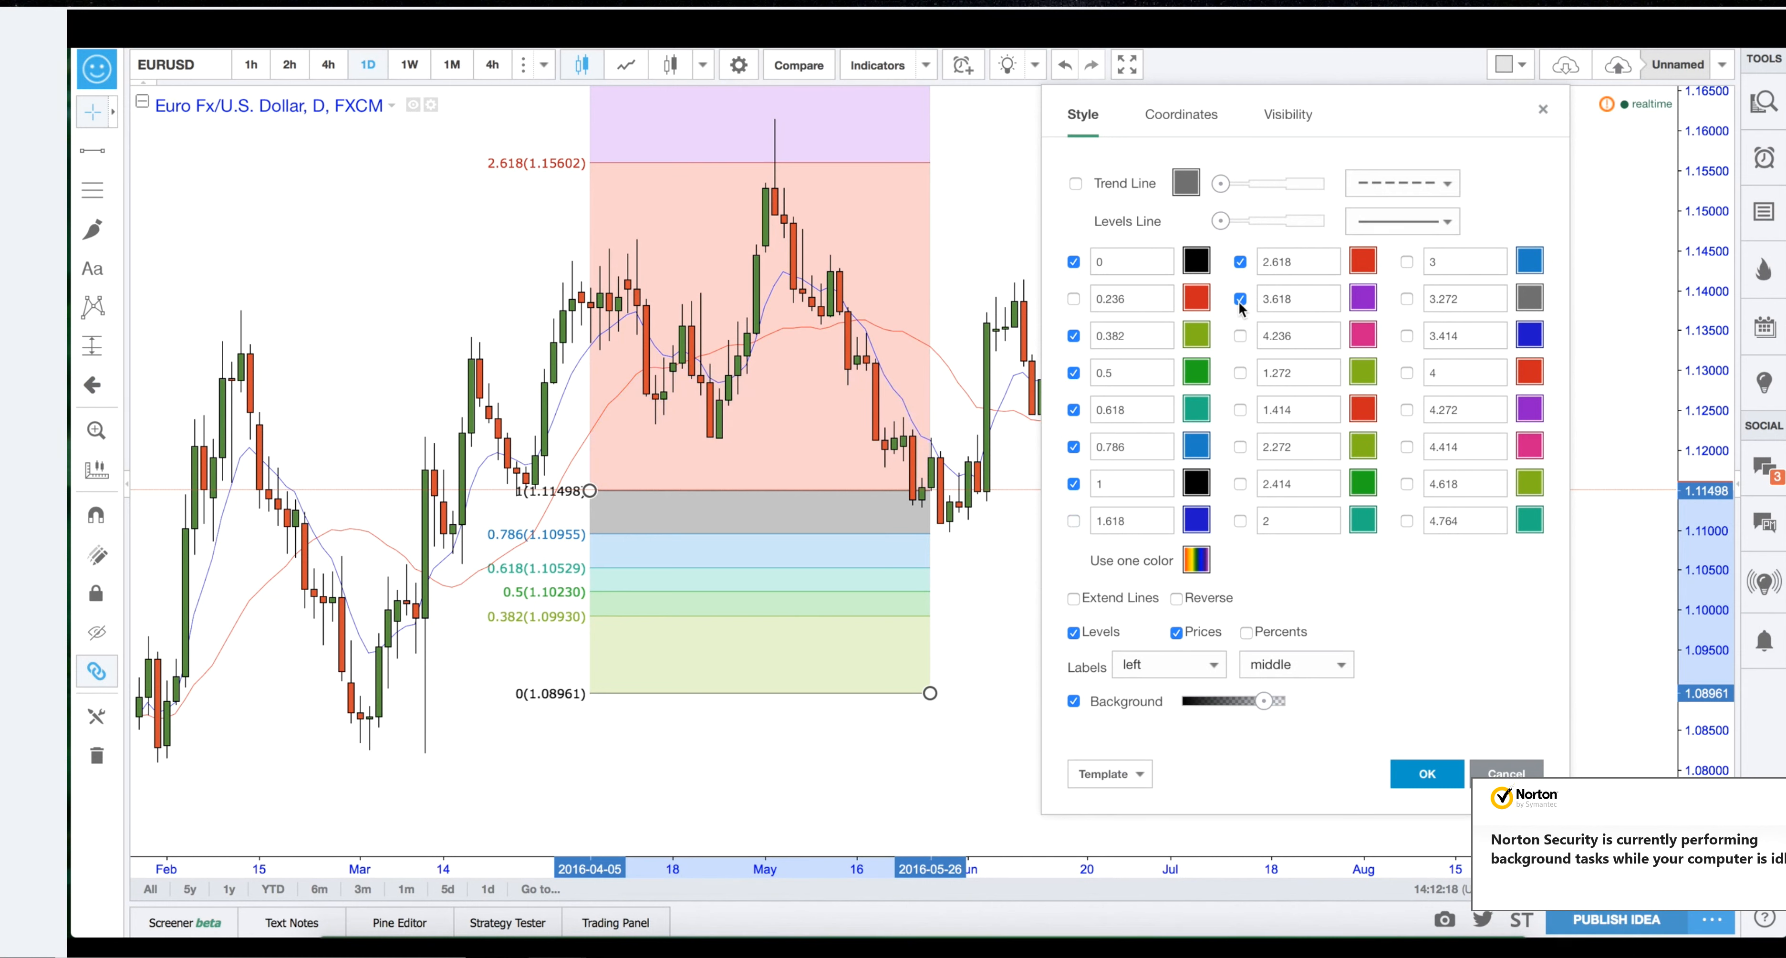
pyautogui.click(1241, 298)
pyautogui.click(1240, 262)
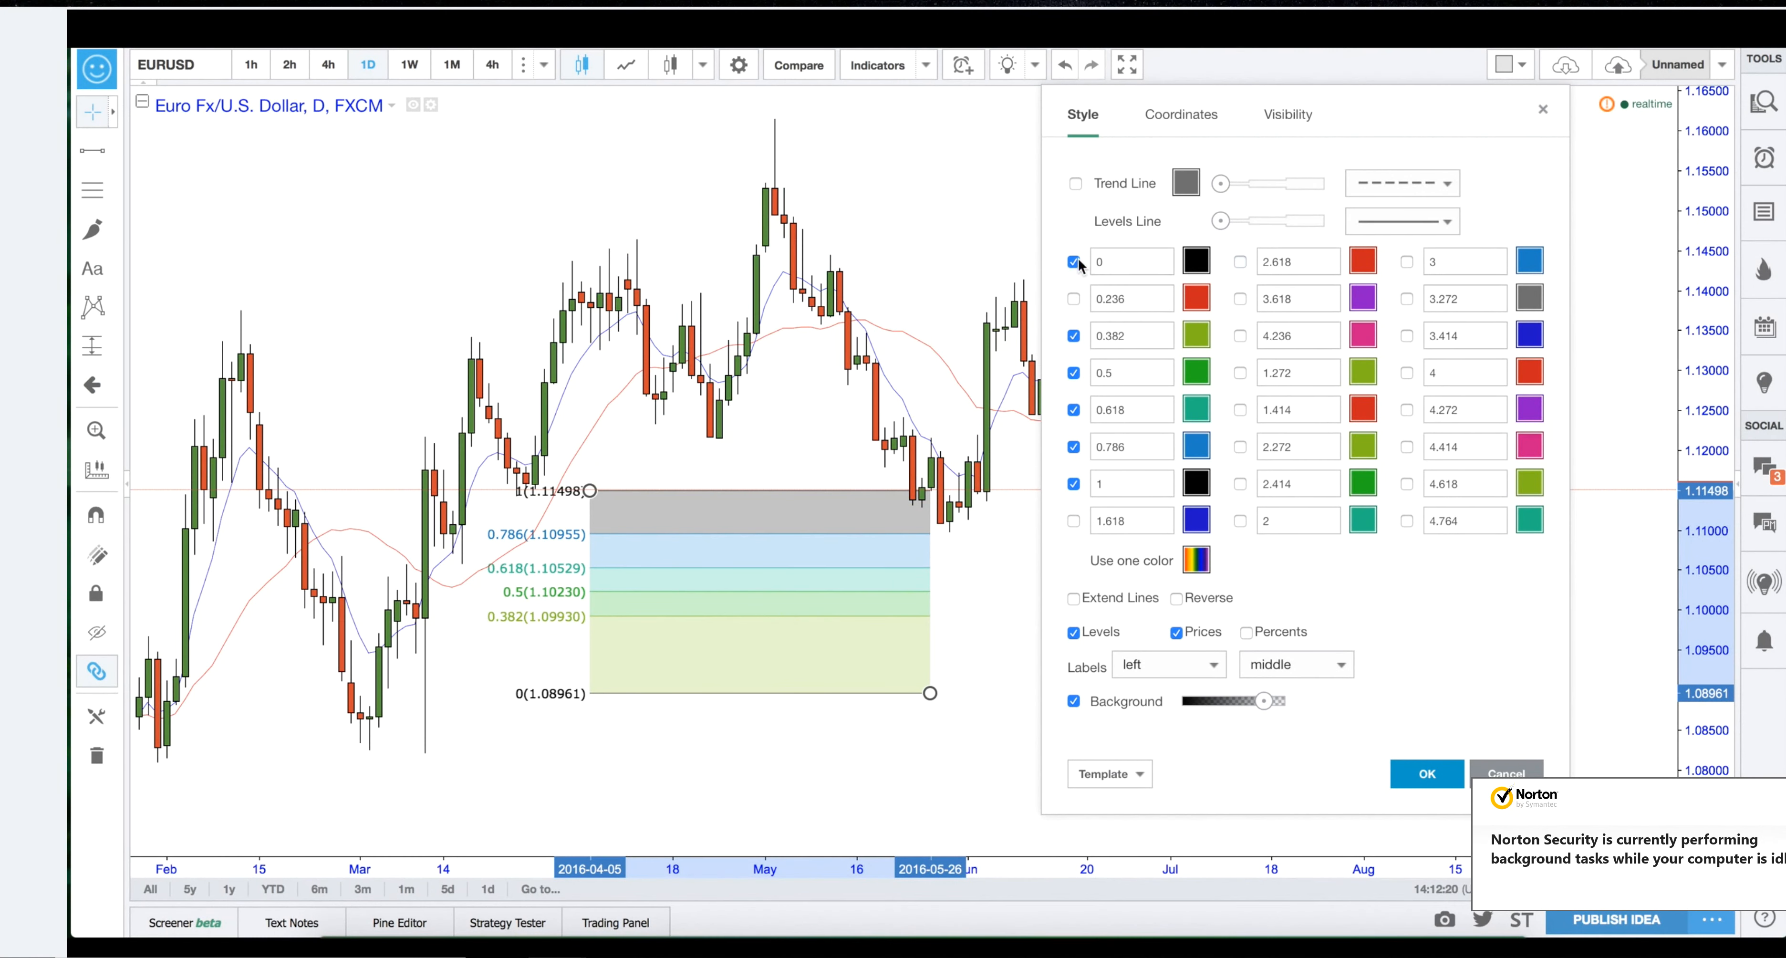
# Color the retracement's 0.382 and 0.5 levels red and its 0.618 level green.
pyautogui.moveTo(1126, 336); pyautogui.dragTo(1071, 335)
pyautogui.click(1197, 342)
pyautogui.click(1215, 387)
pyautogui.click(1203, 375)
pyautogui.click(1216, 423)
pyautogui.click(1196, 410)
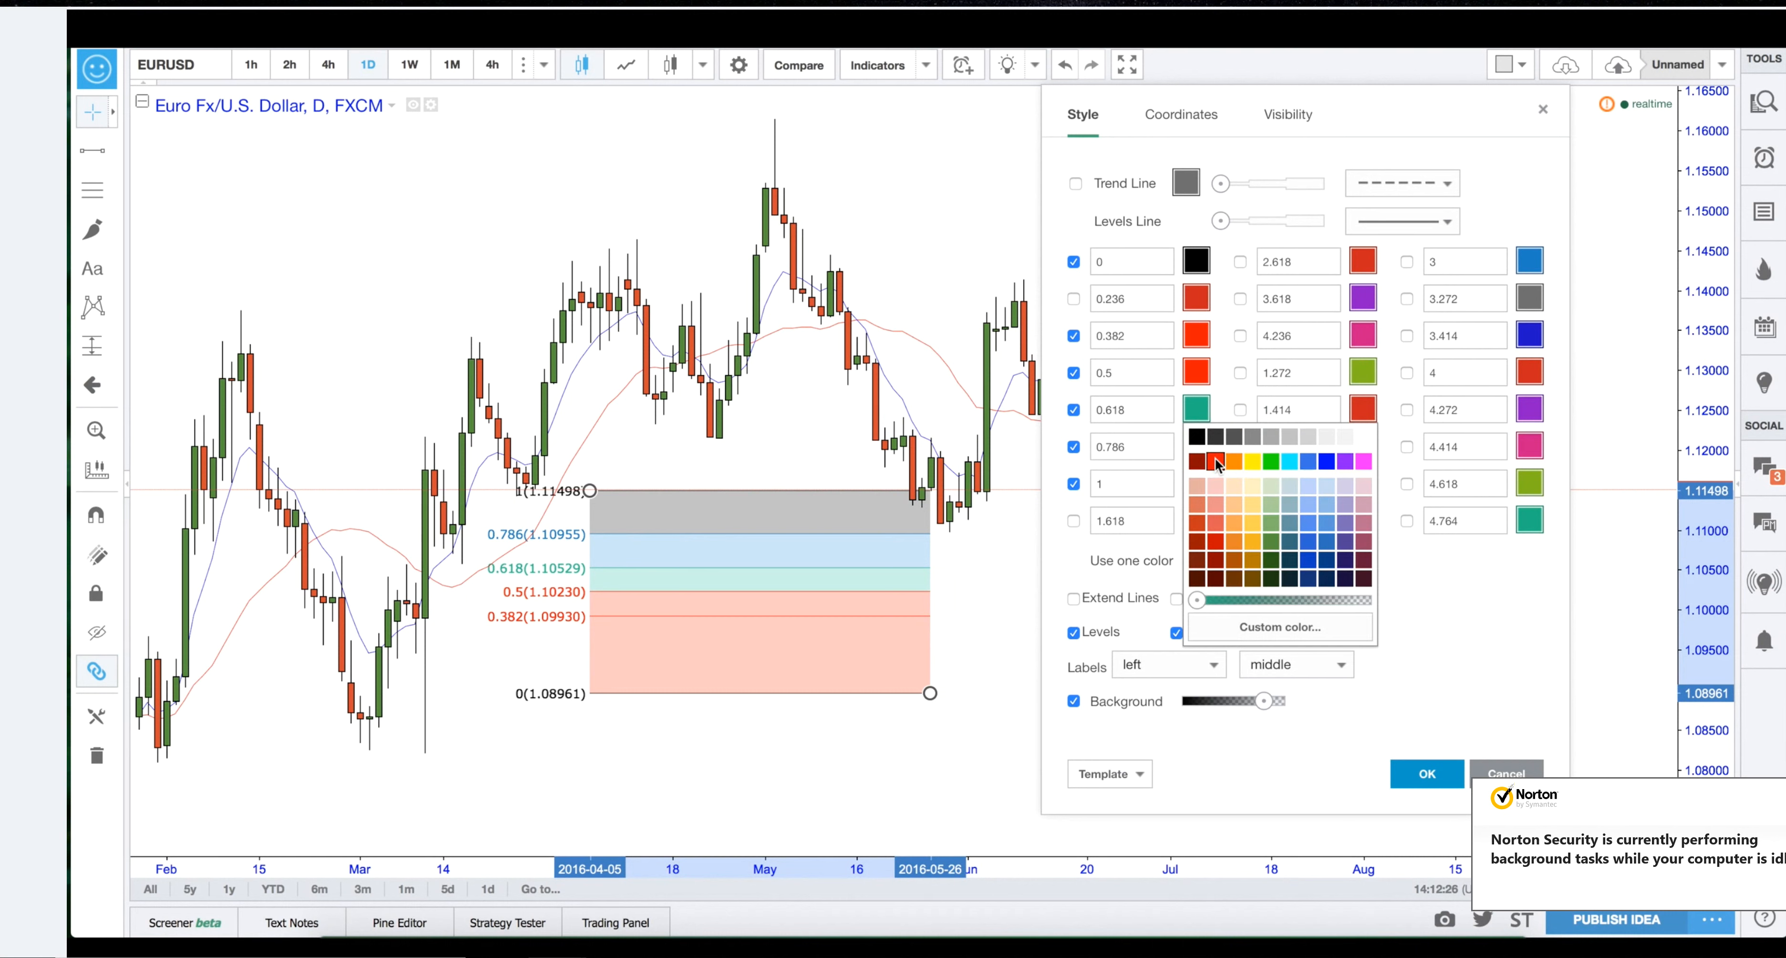
pyautogui.click(1215, 461)
pyautogui.click(1206, 409)
pyautogui.click(1272, 558)
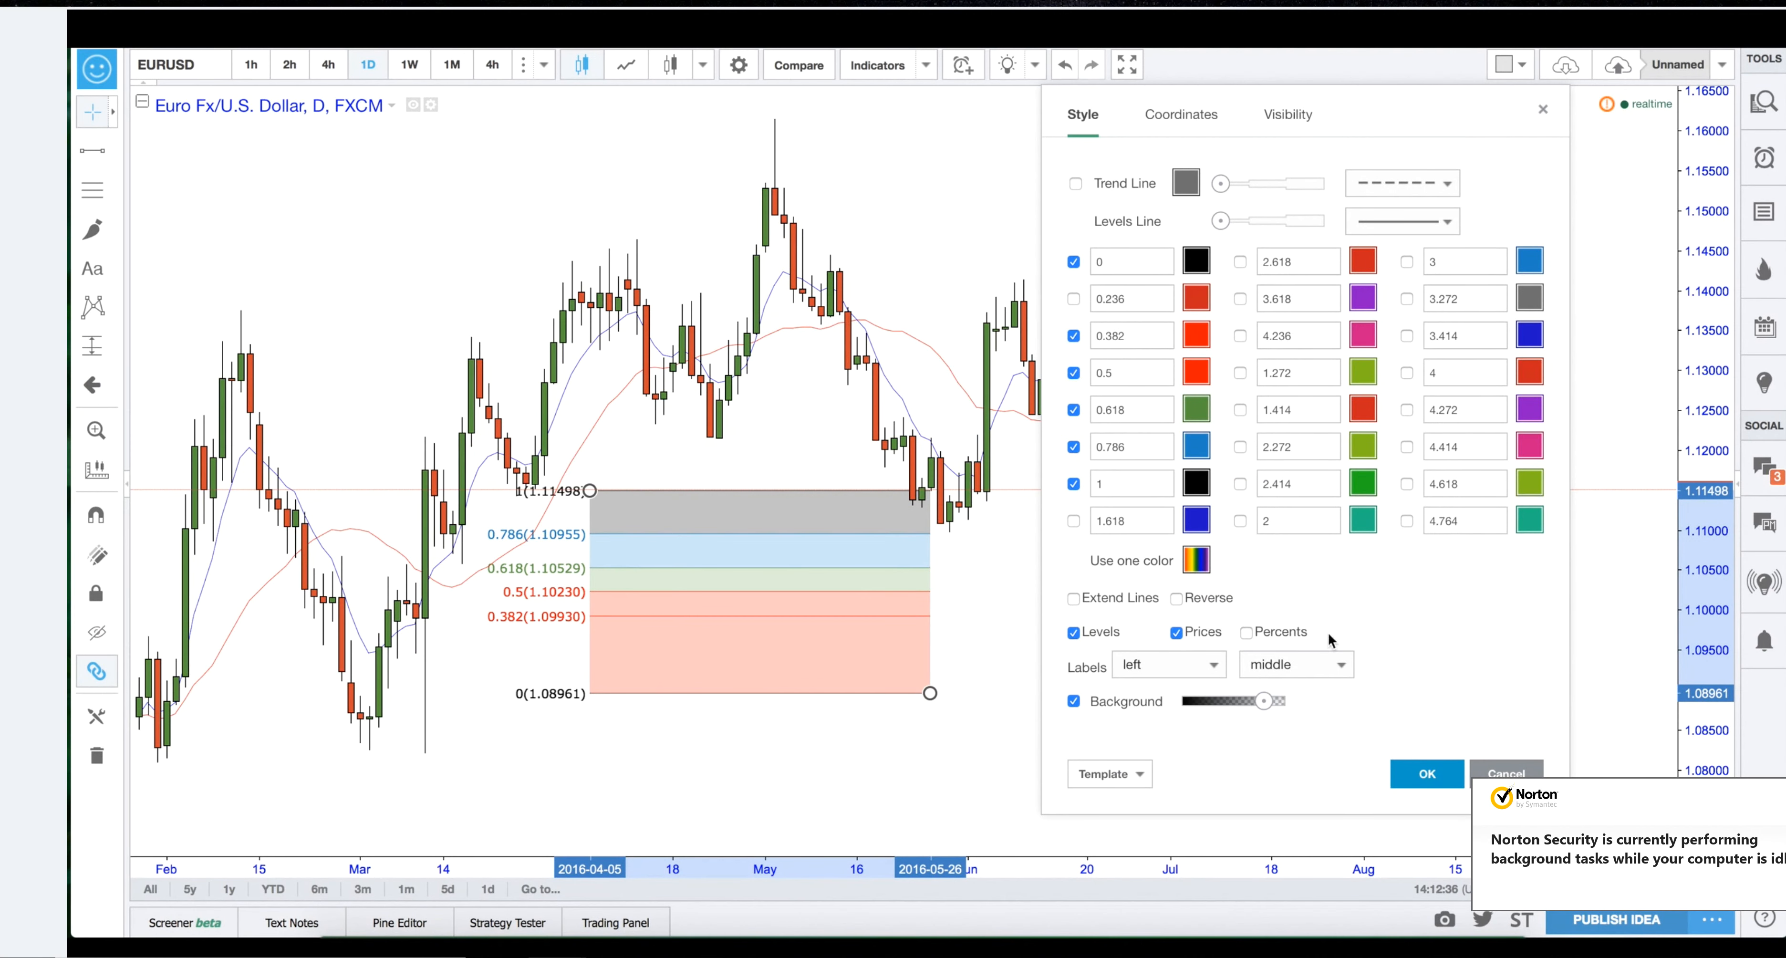
# Color the retracement's 0.786 level blue and enable Percents for the level labels.
pyautogui.click(1197, 451)
pyautogui.click(1326, 507)
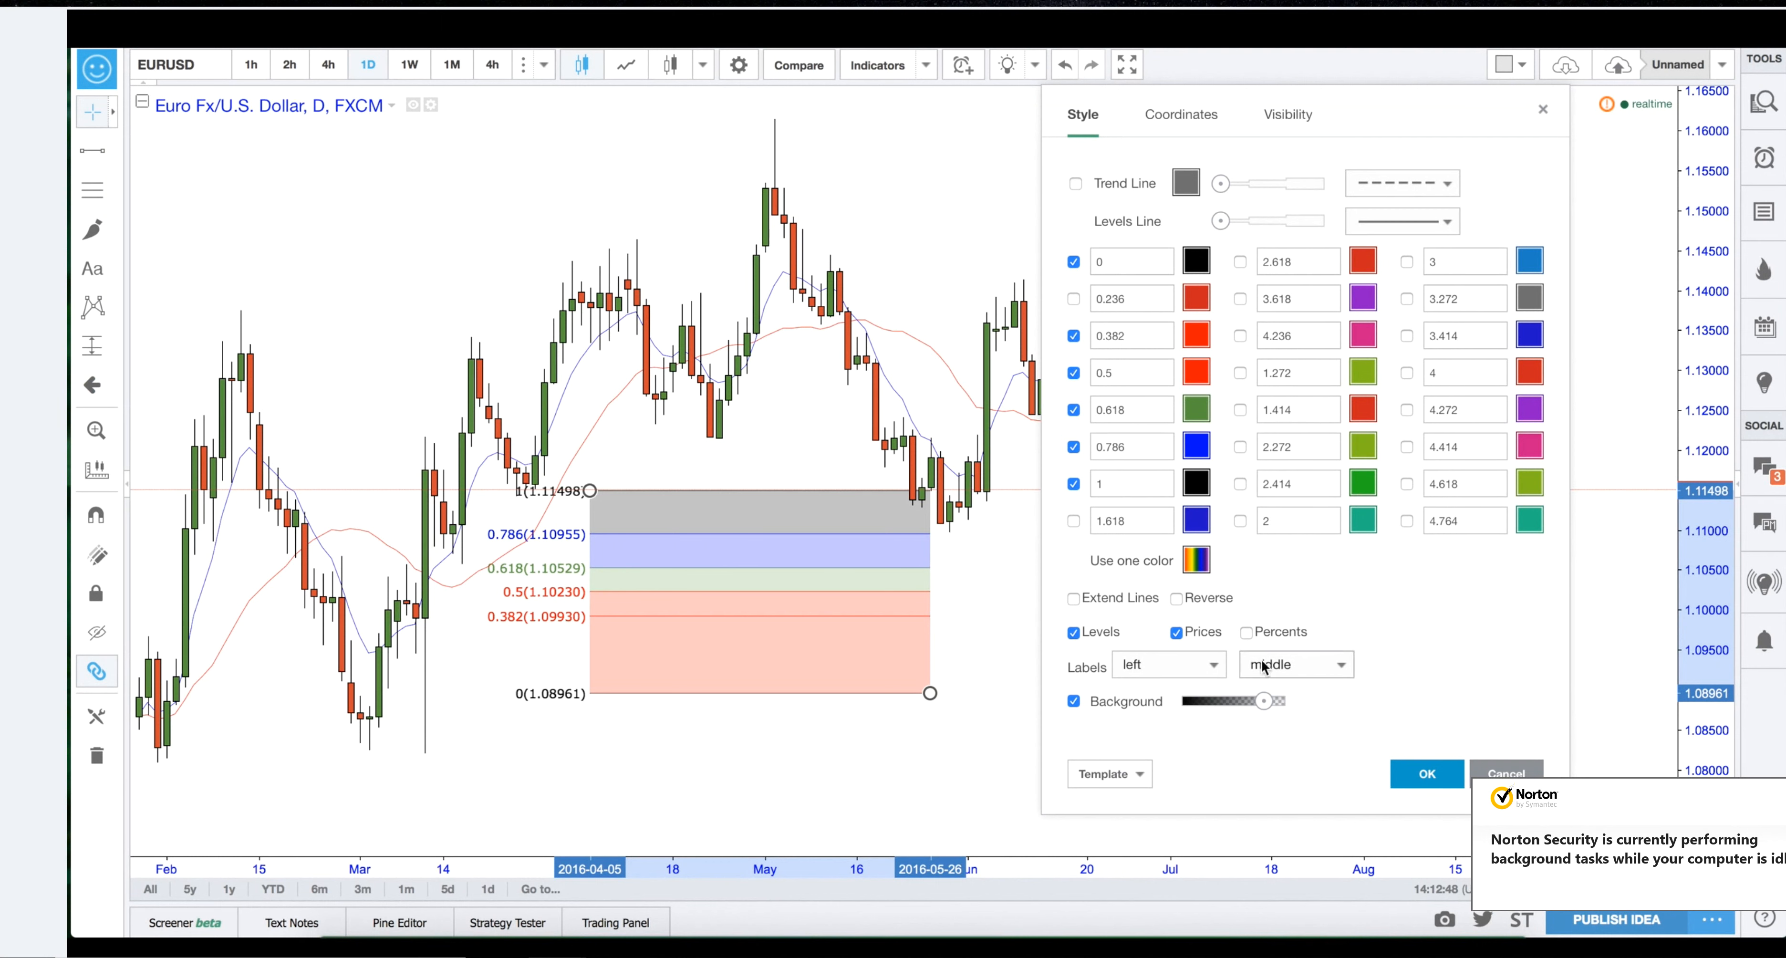
pyautogui.click(1246, 632)
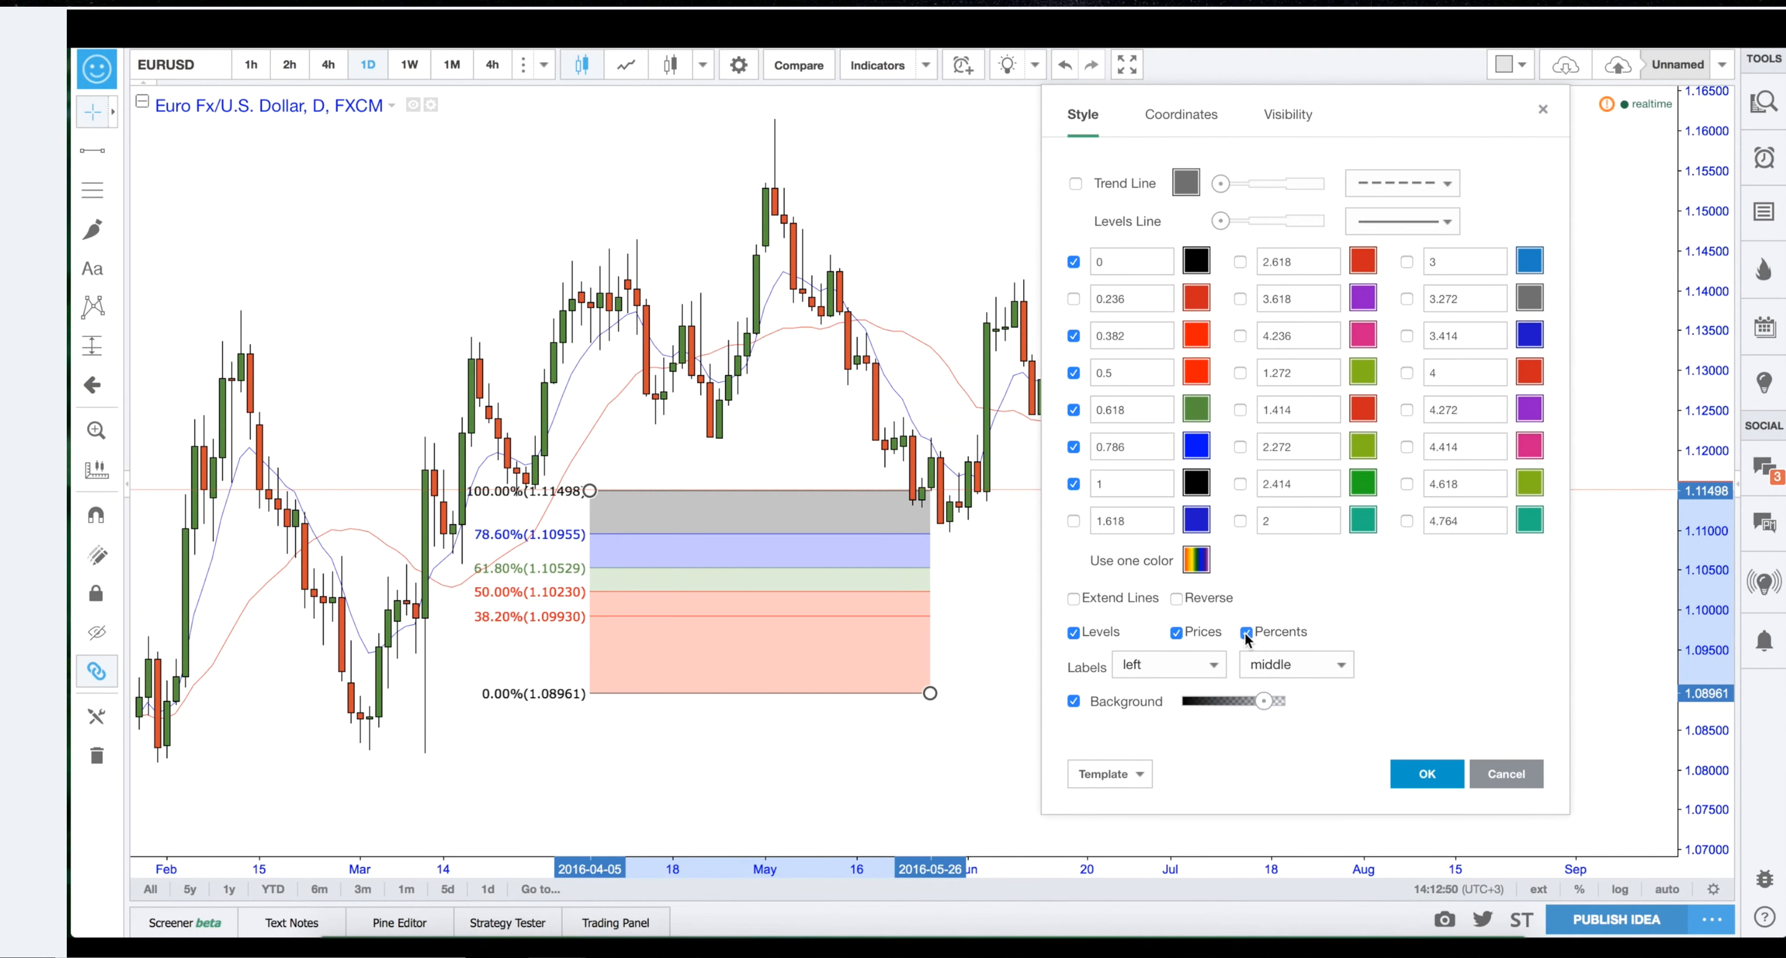
# Make the retracement's background fully transparent and place its level labels on the right.
pyautogui.moveTo(1265, 701); pyautogui.dragTo(1339, 701)
pyautogui.click(1205, 667)
pyautogui.click(1147, 758)
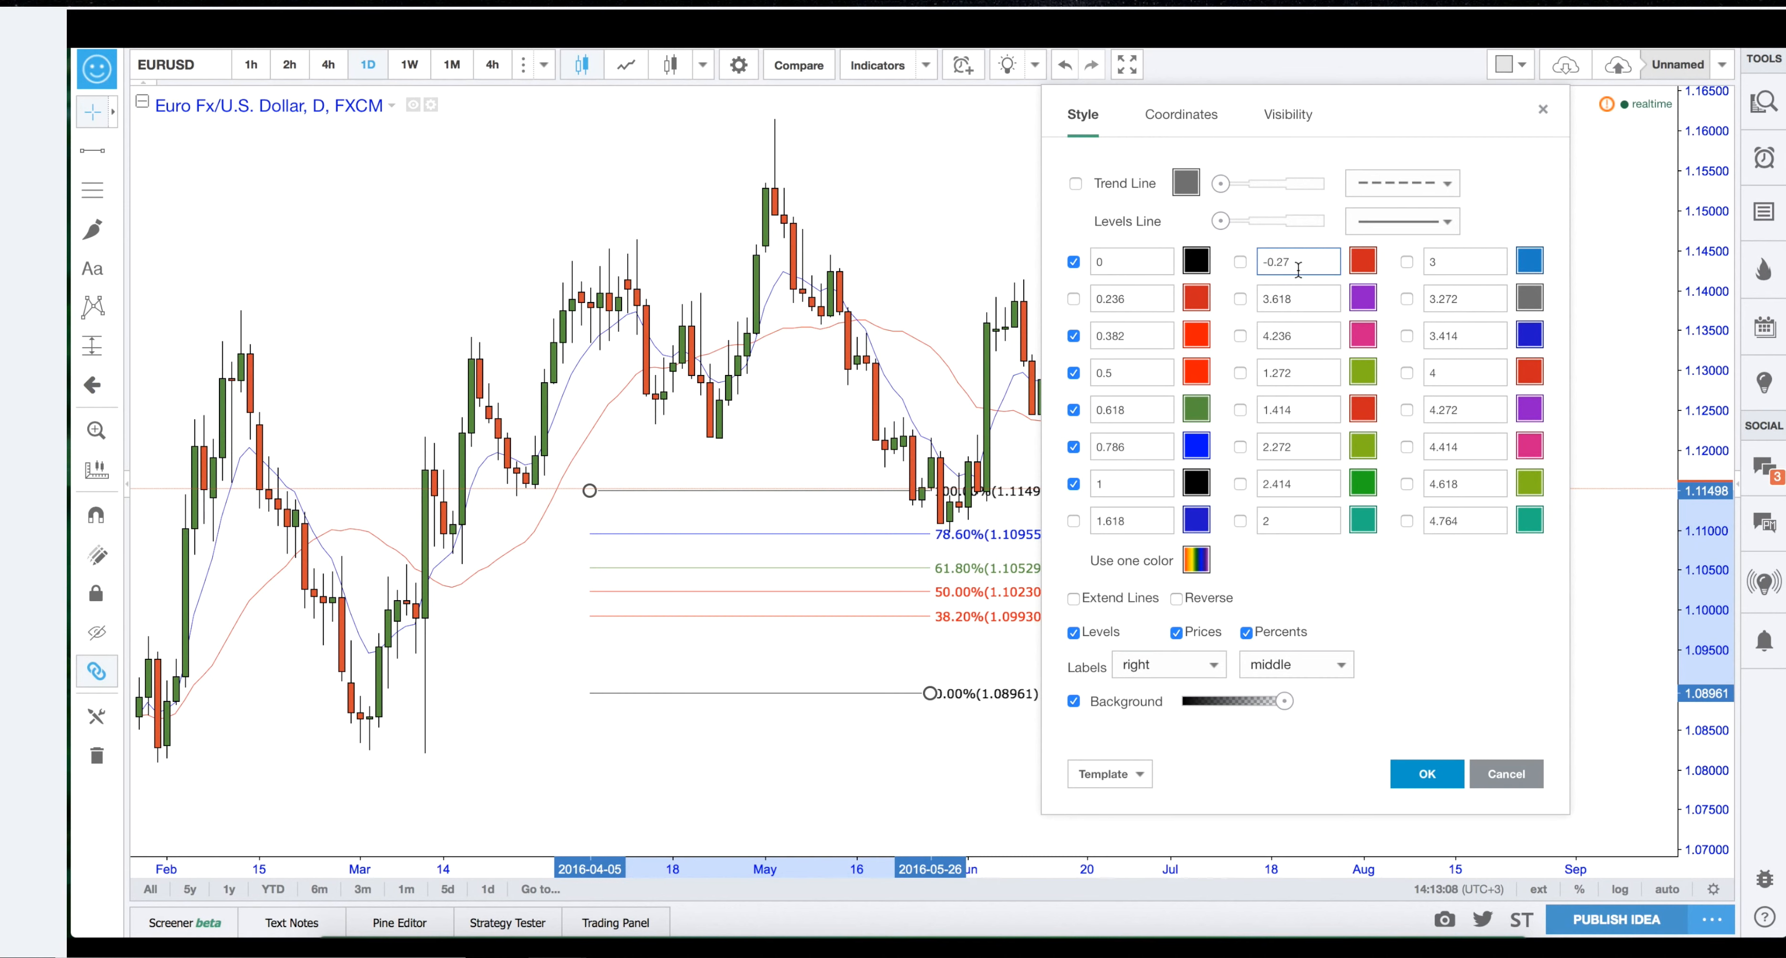
# Change the retracement's 2.618 and 3.618 levels to -0.27 and -0.618, enable both, color them orange, and apply the settings.
pyautogui.click(1313, 296)
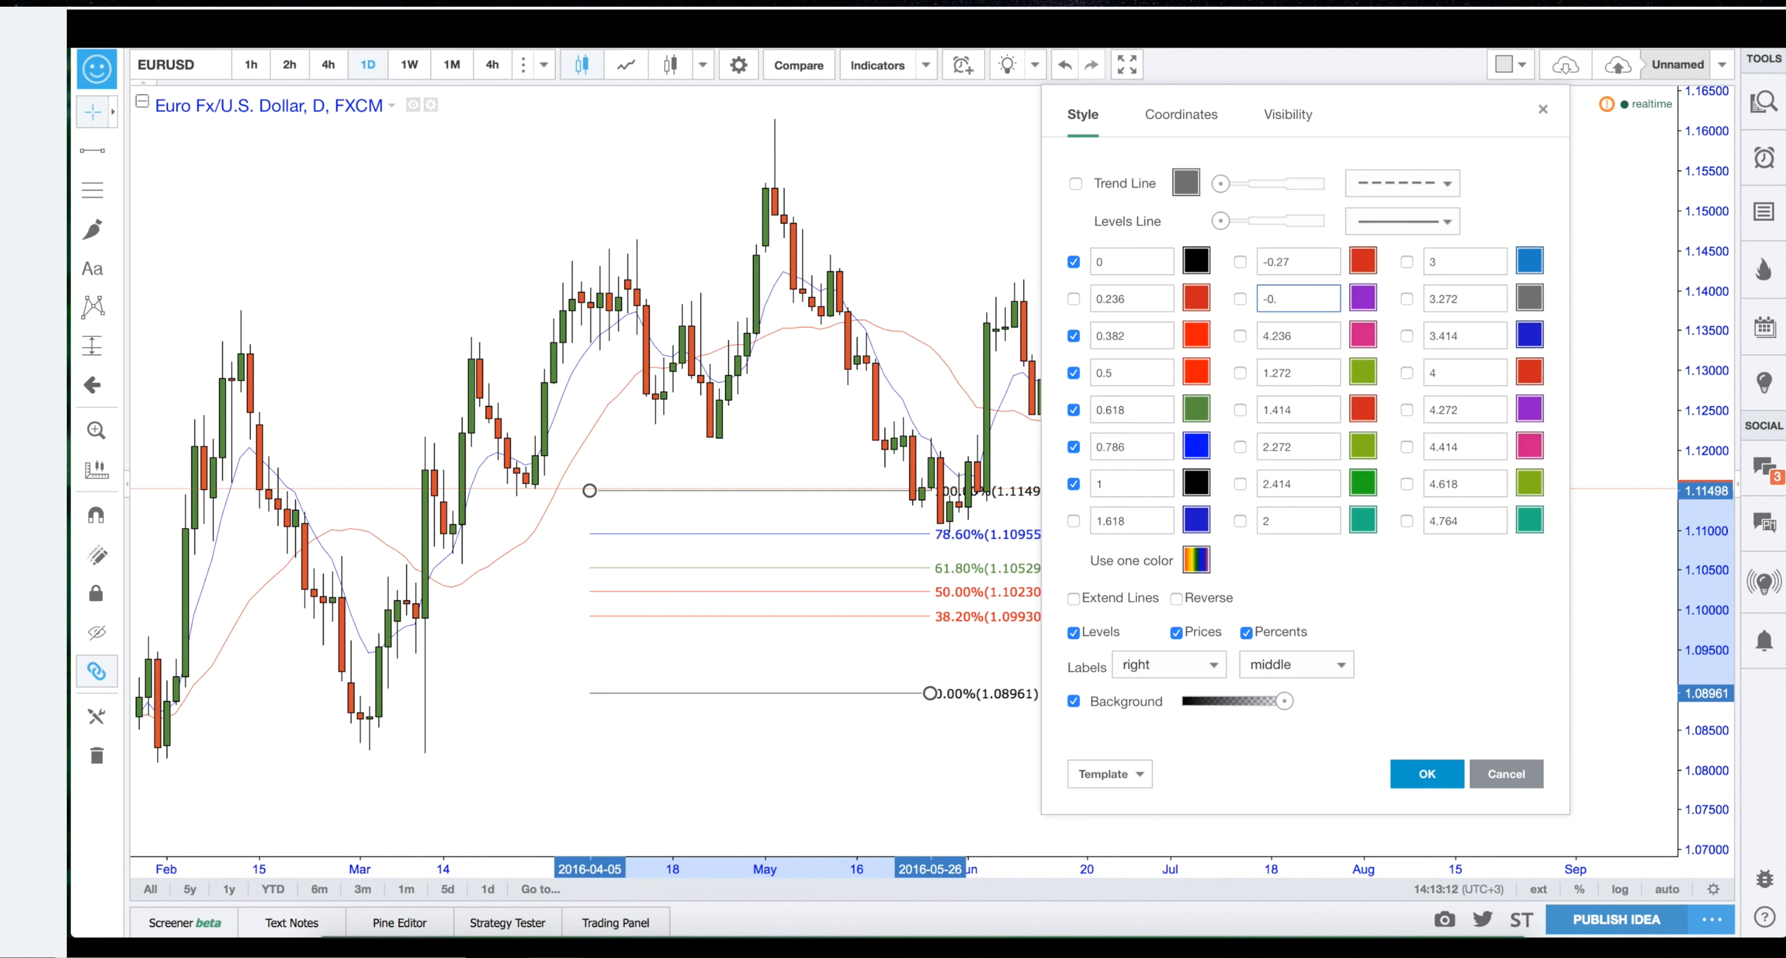
pyautogui.click(1239, 298)
pyautogui.click(1240, 261)
pyautogui.click(1363, 262)
pyautogui.click(1401, 314)
pyautogui.click(1362, 298)
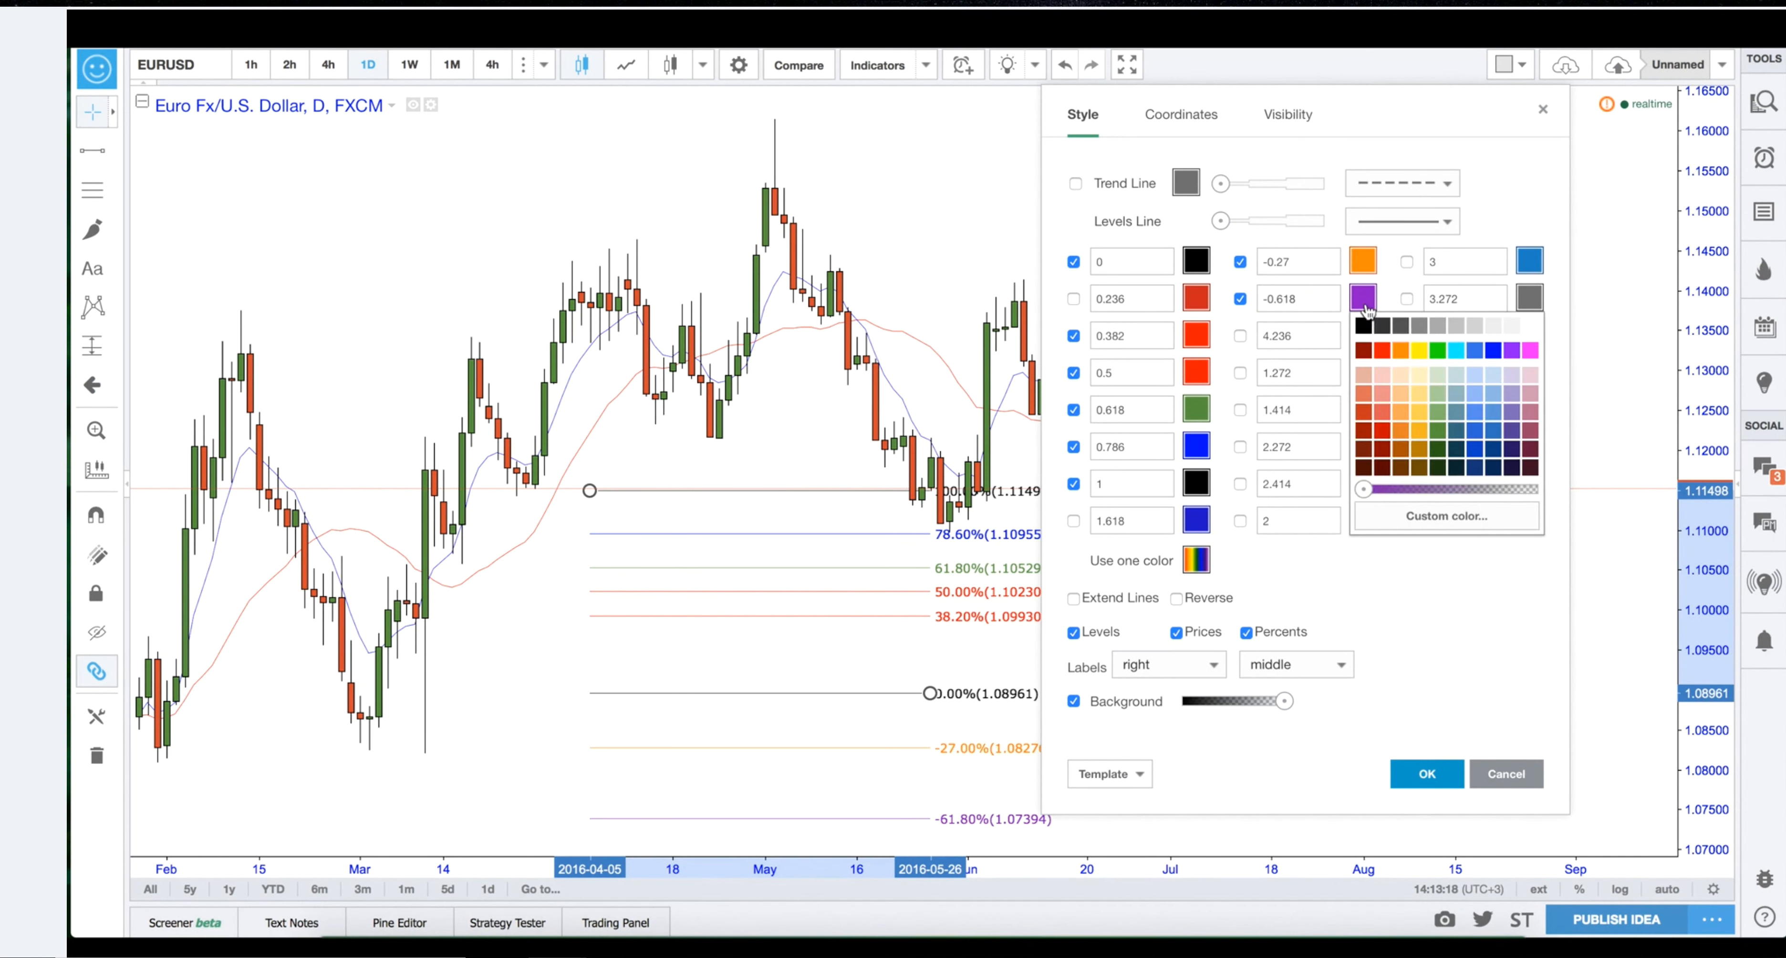
pyautogui.click(1398, 351)
pyautogui.moveTo(1388, 97); pyautogui.dragTo(1462, 116)
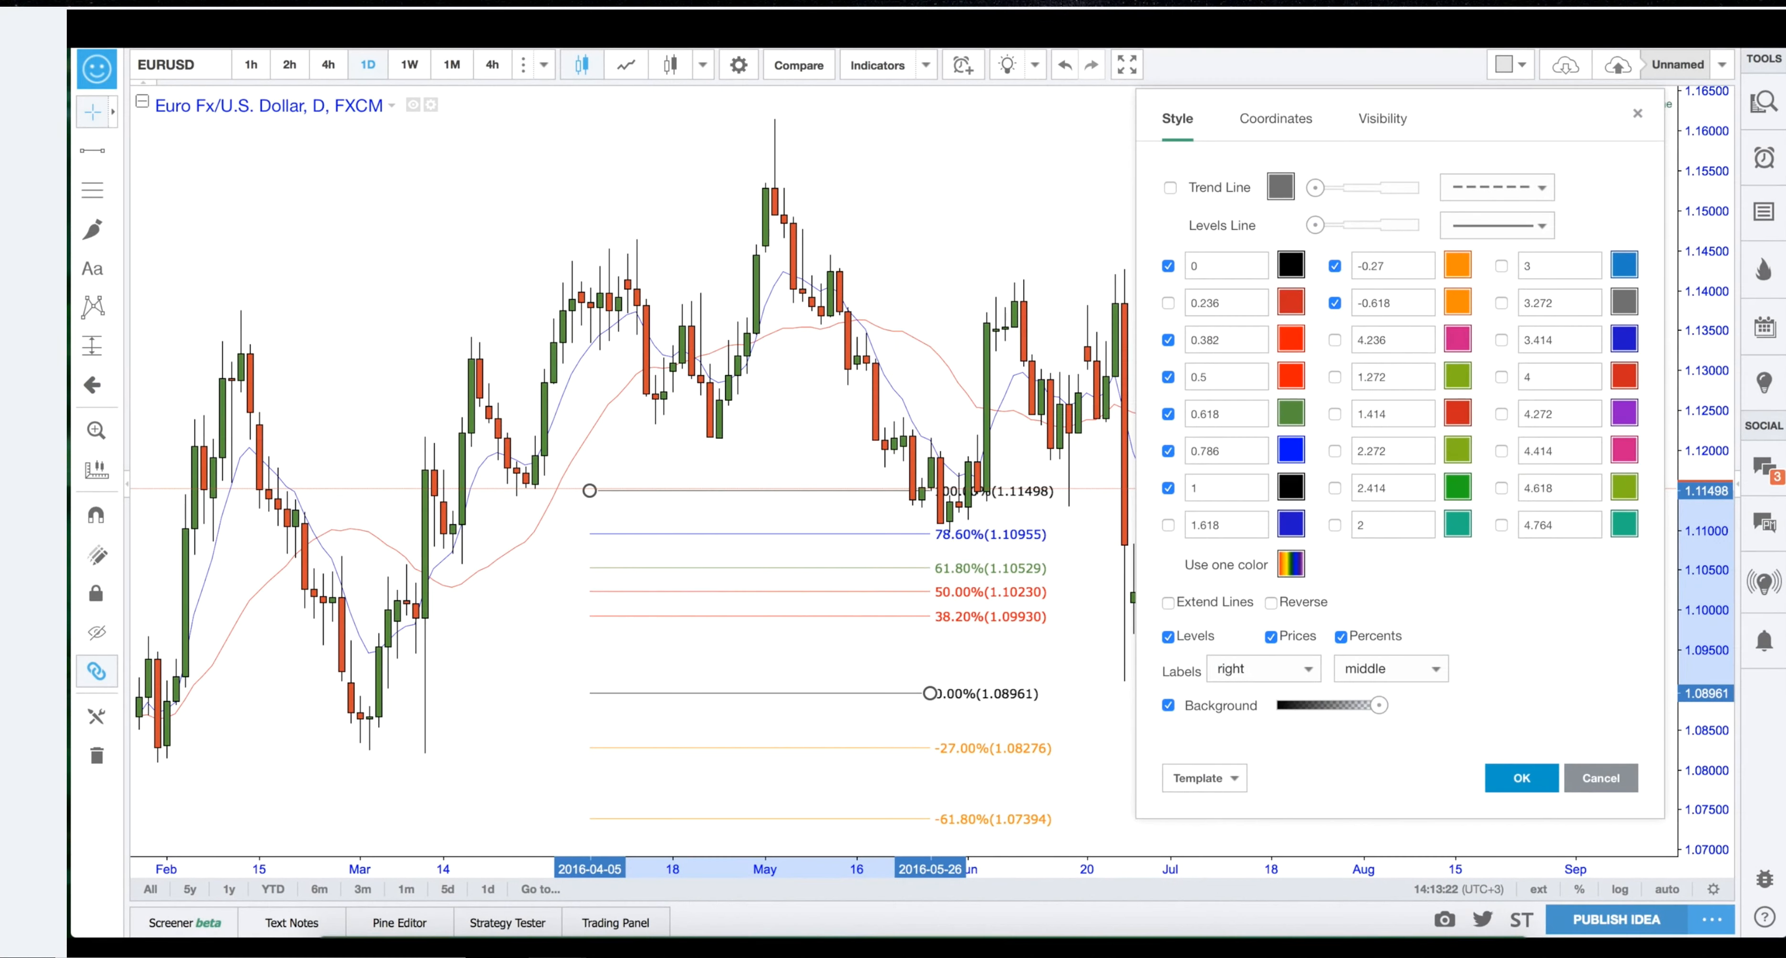
pyautogui.click(1521, 779)
# Delete the formatted retracement and draw a new Fib Retracement from about 1.15335 in early June down to about 1.09940.
pyautogui.moveTo(960, 554); pyautogui.dragTo(1254, 253)
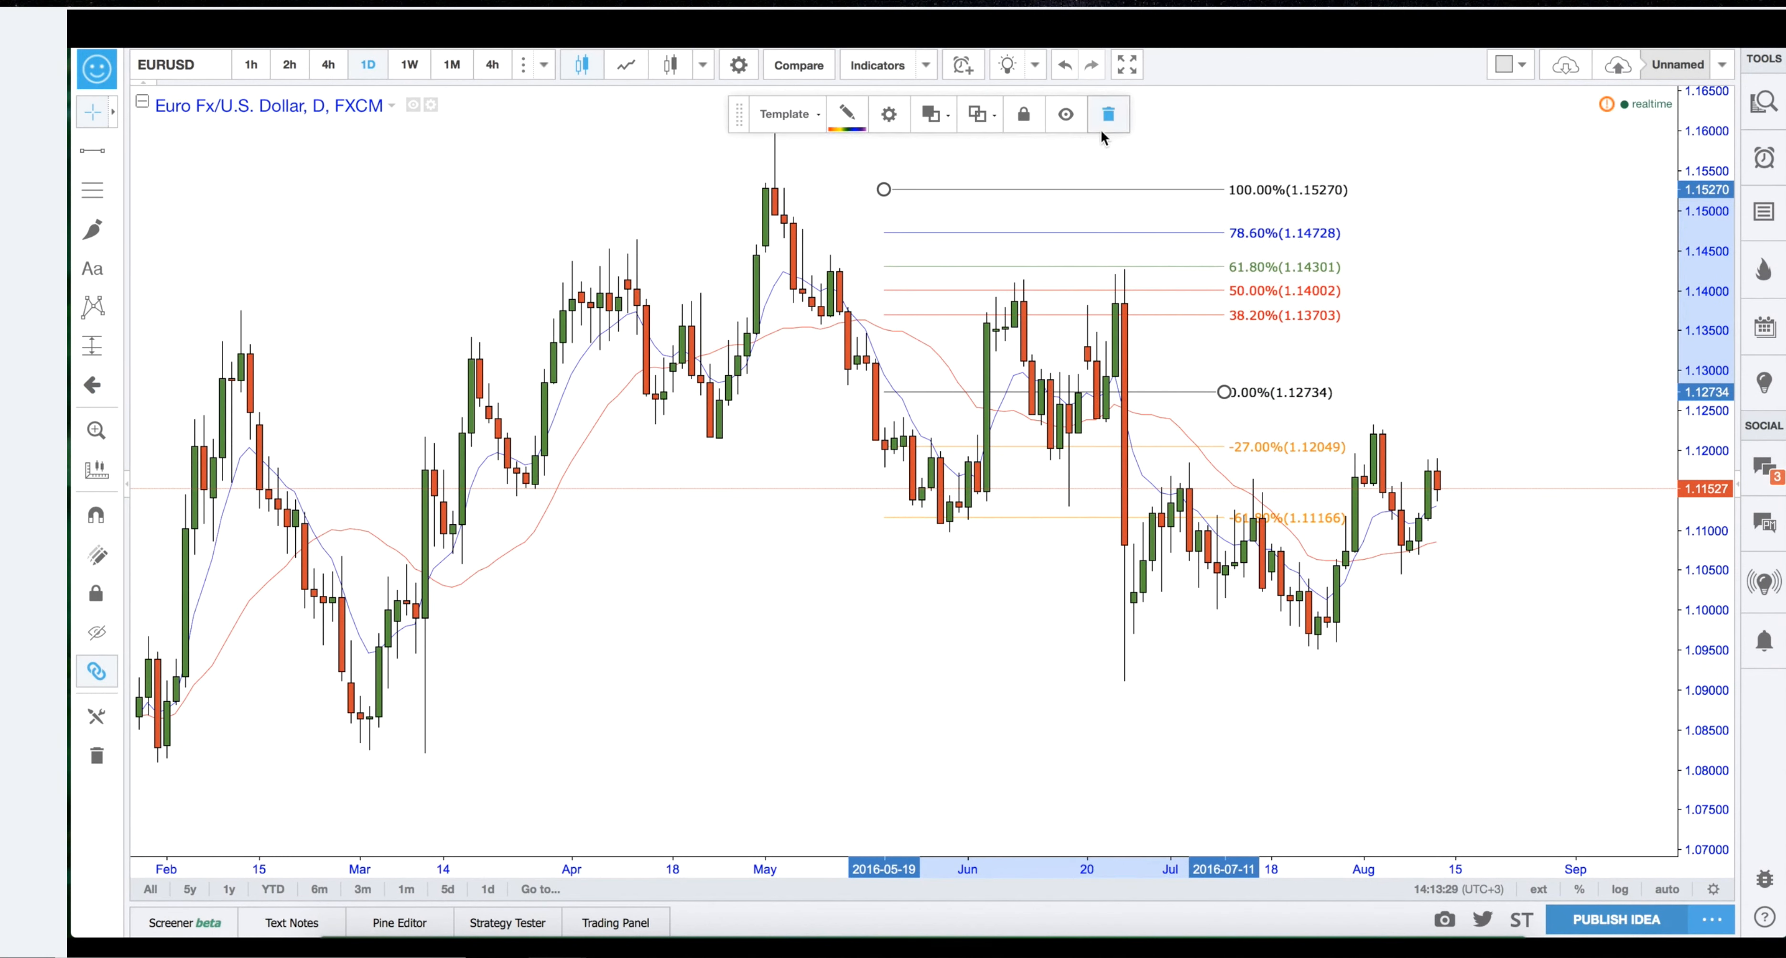
pyautogui.click(1108, 114)
pyautogui.click(92, 189)
pyautogui.click(976, 184)
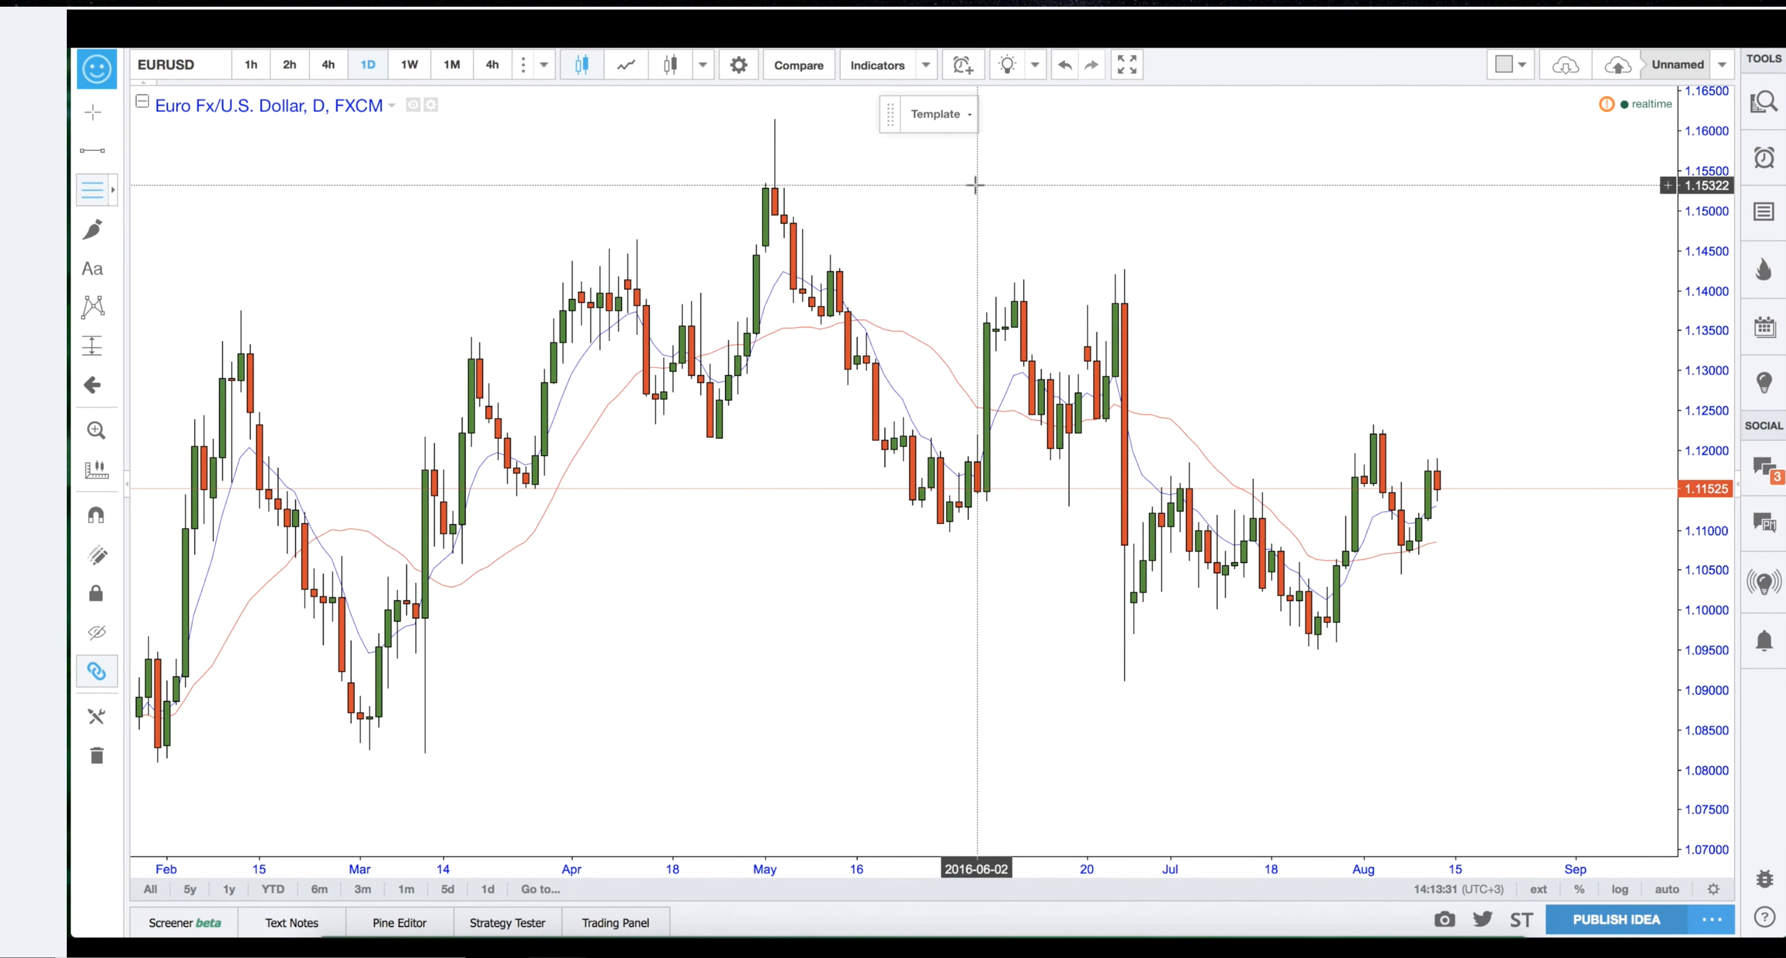
pyautogui.click(1502, 541)
pyautogui.click(1500, 612)
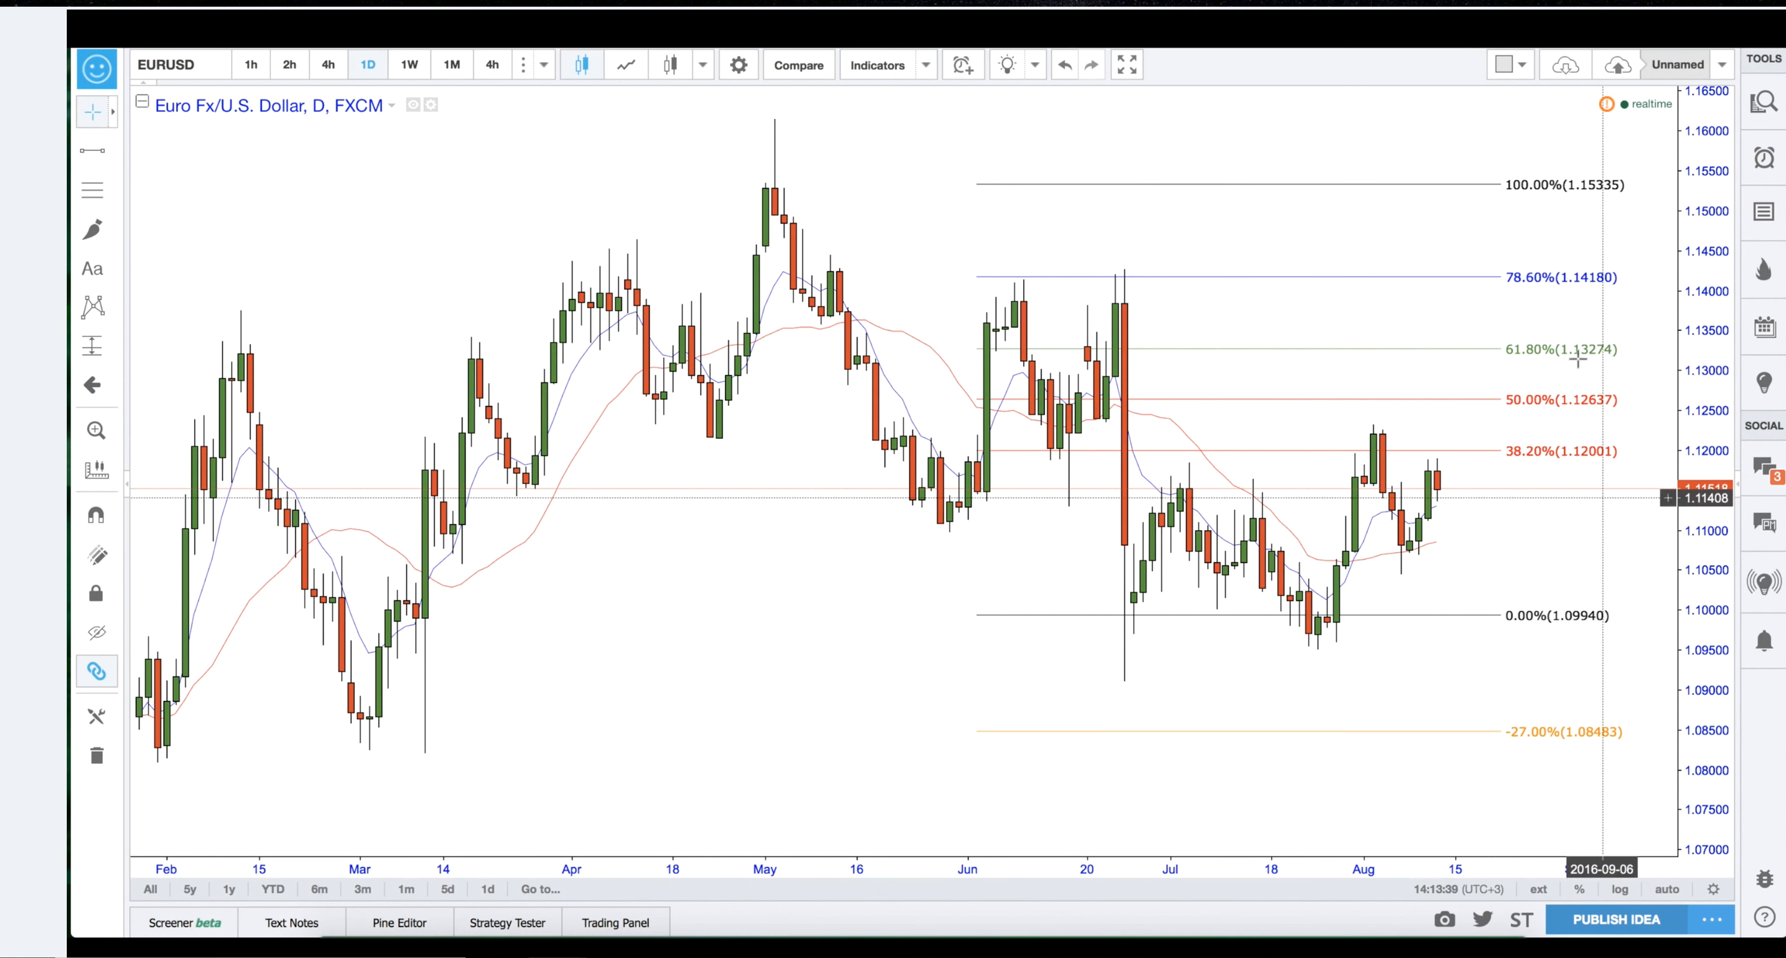
pyautogui.moveTo(1594, 443); pyautogui.dragTo(1440, 373)
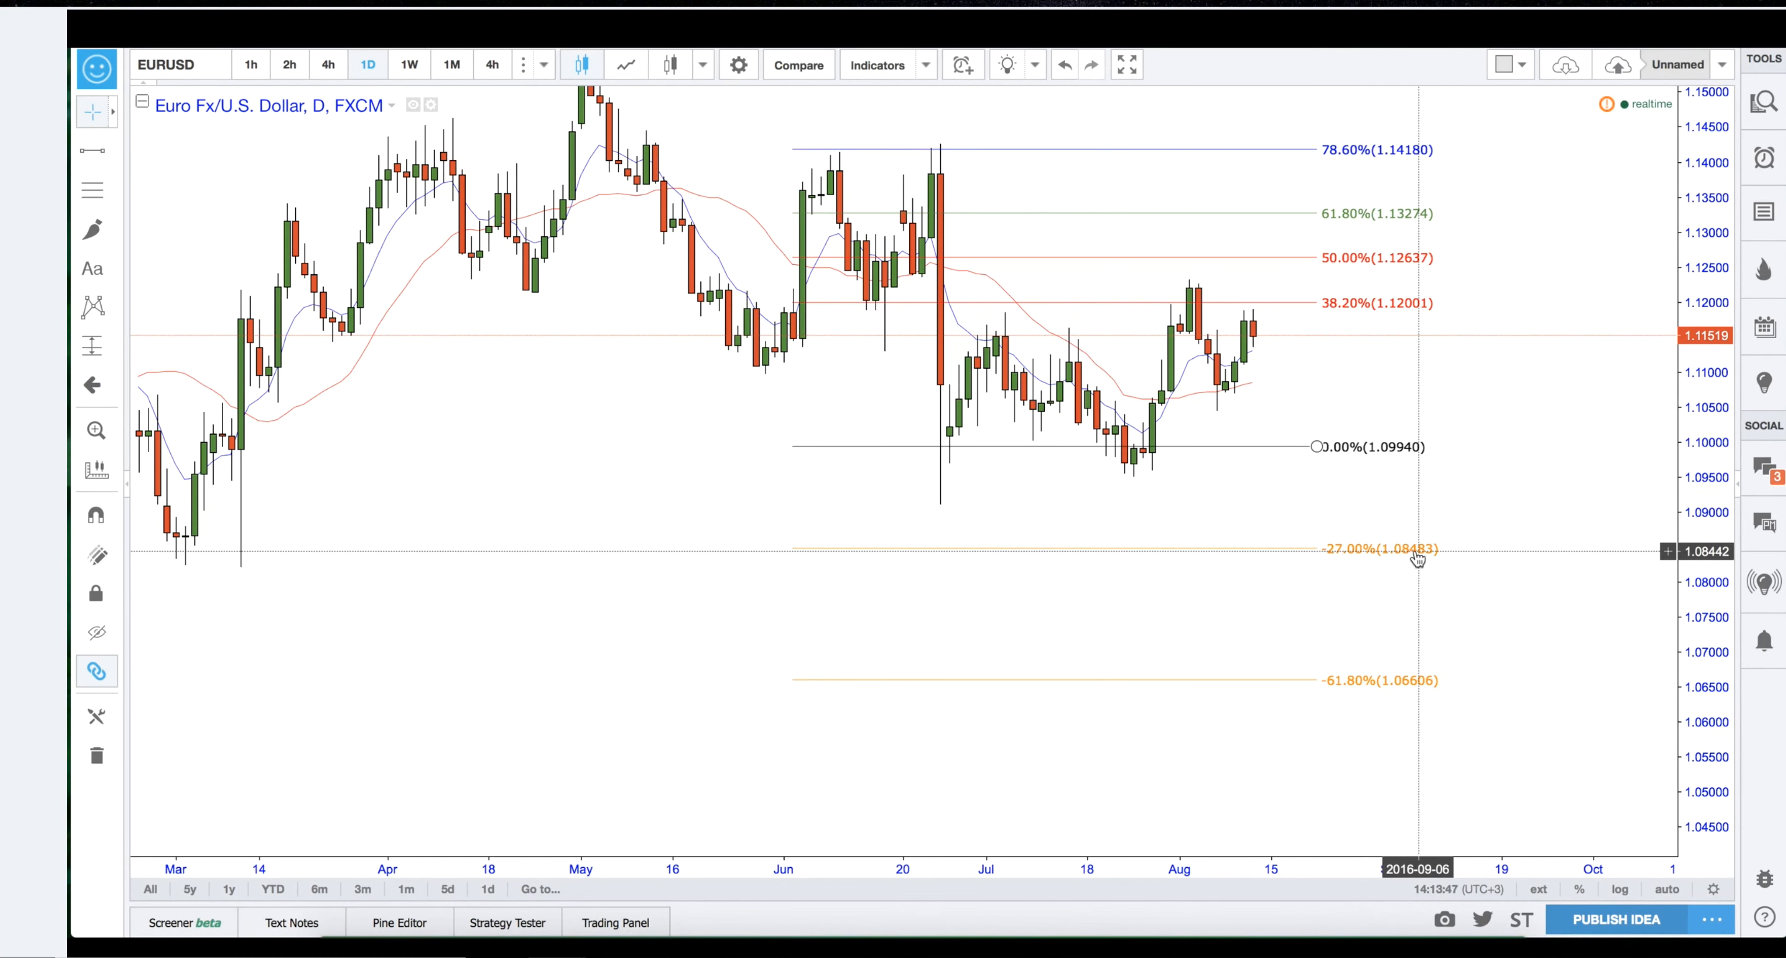
pyautogui.moveTo(1500, 595); pyautogui.dragTo(1520, 630)
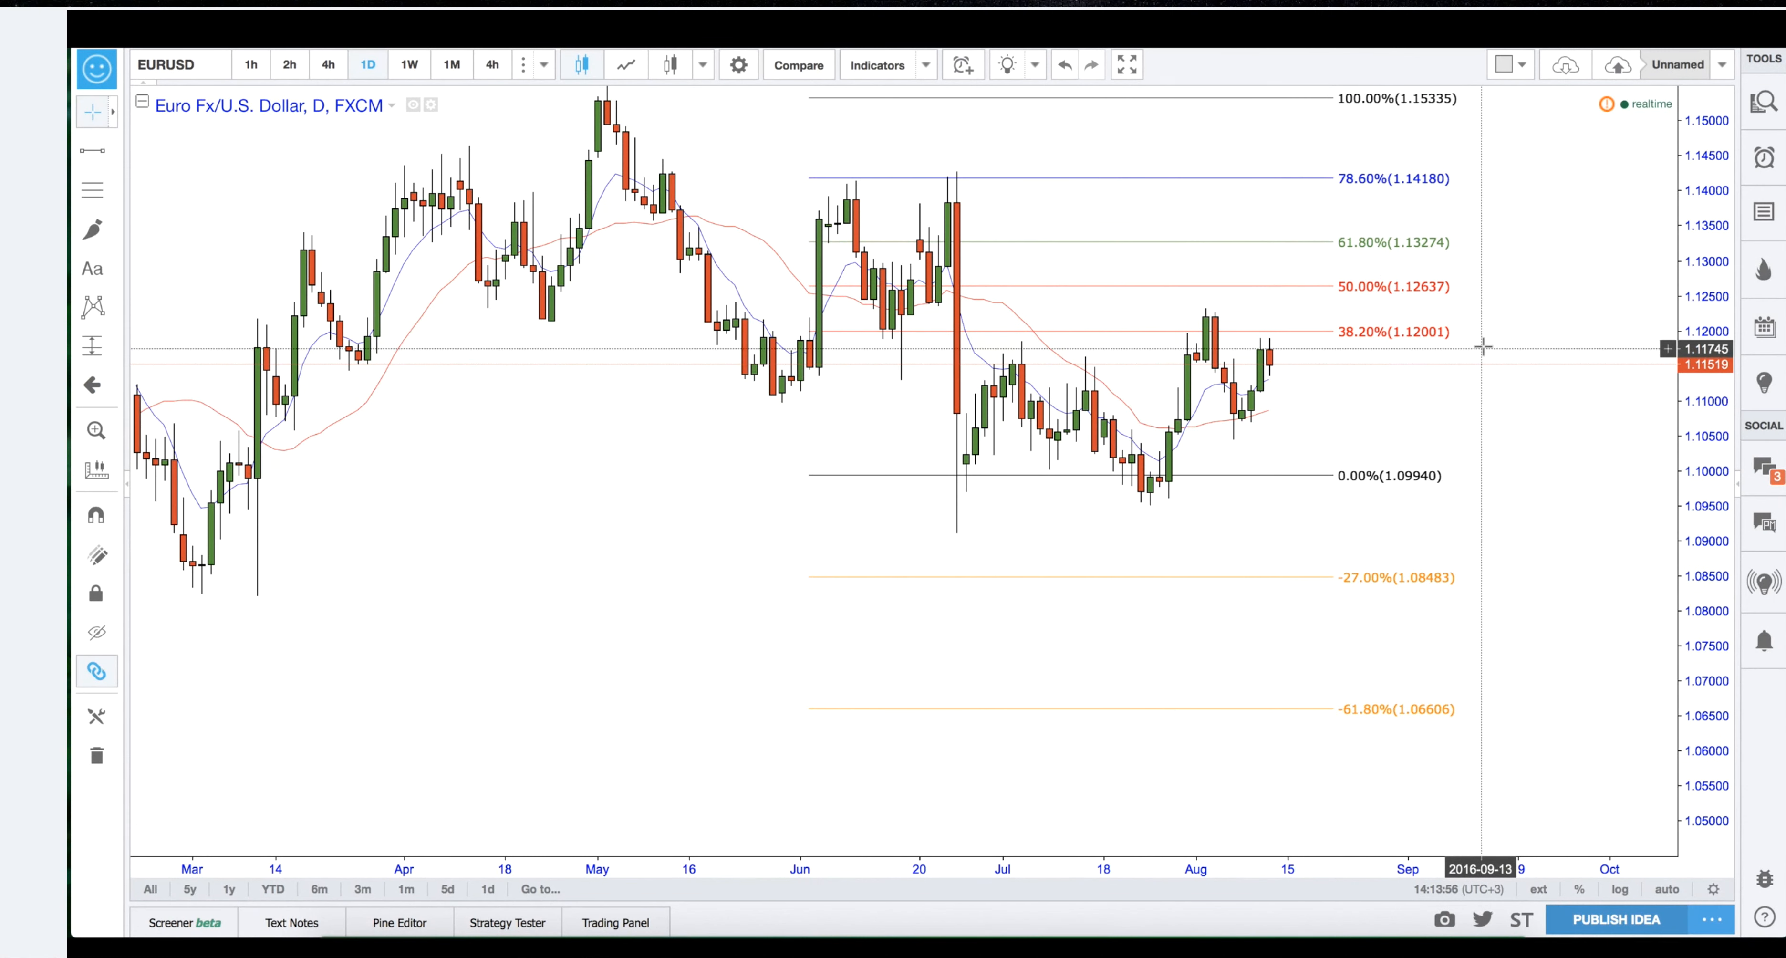
pyautogui.moveTo(1494, 379); pyautogui.dragTo(1500, 396)
pyautogui.click(111, 191)
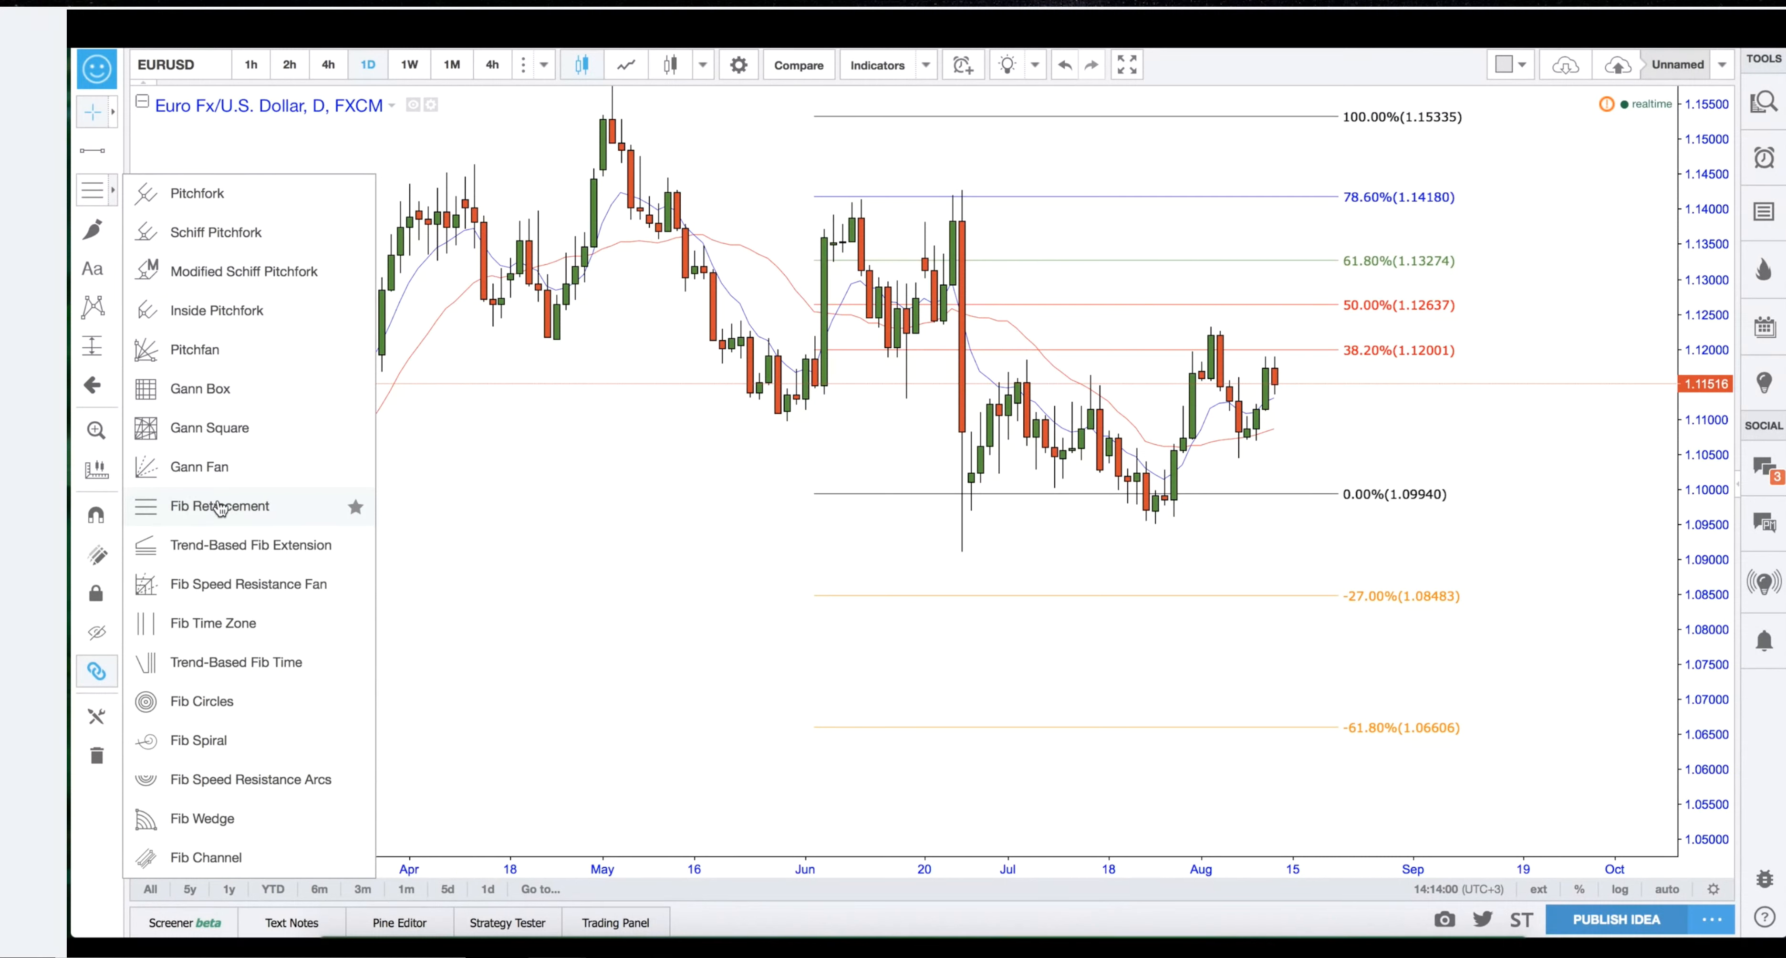
pyautogui.click(94, 114)
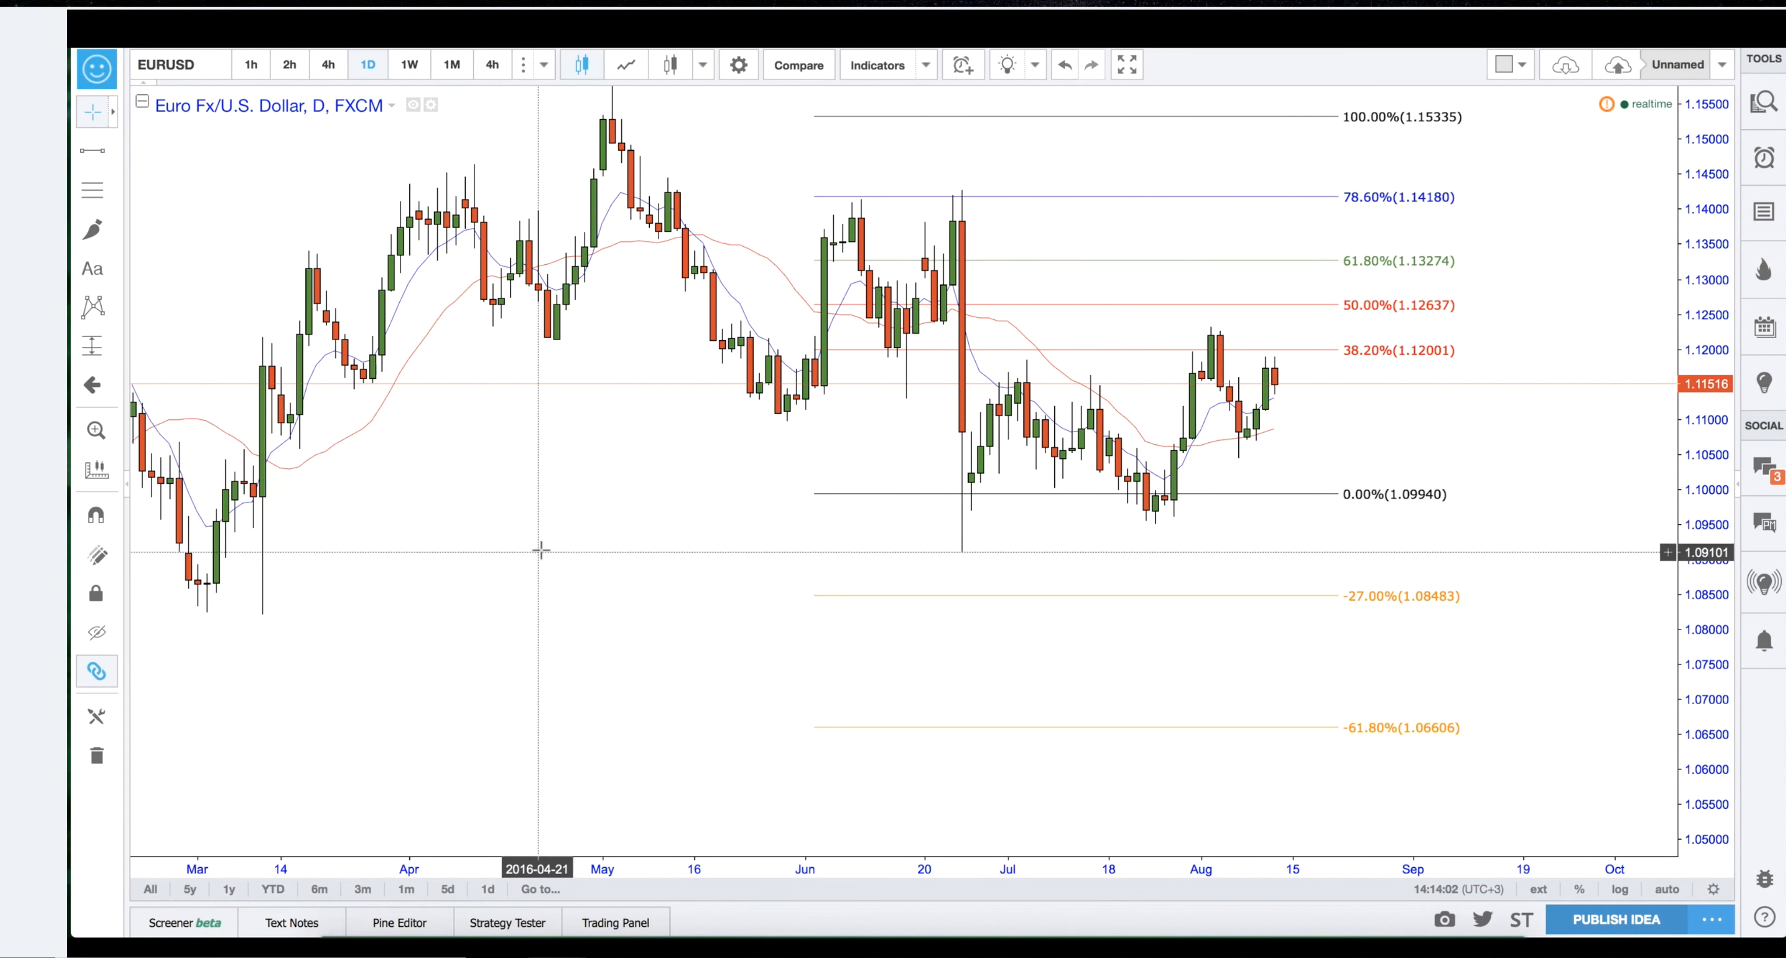
# Remove the Fib Retracement from the chart and draw a horizontal line at about 1.14638.
pyautogui.click(97, 755)
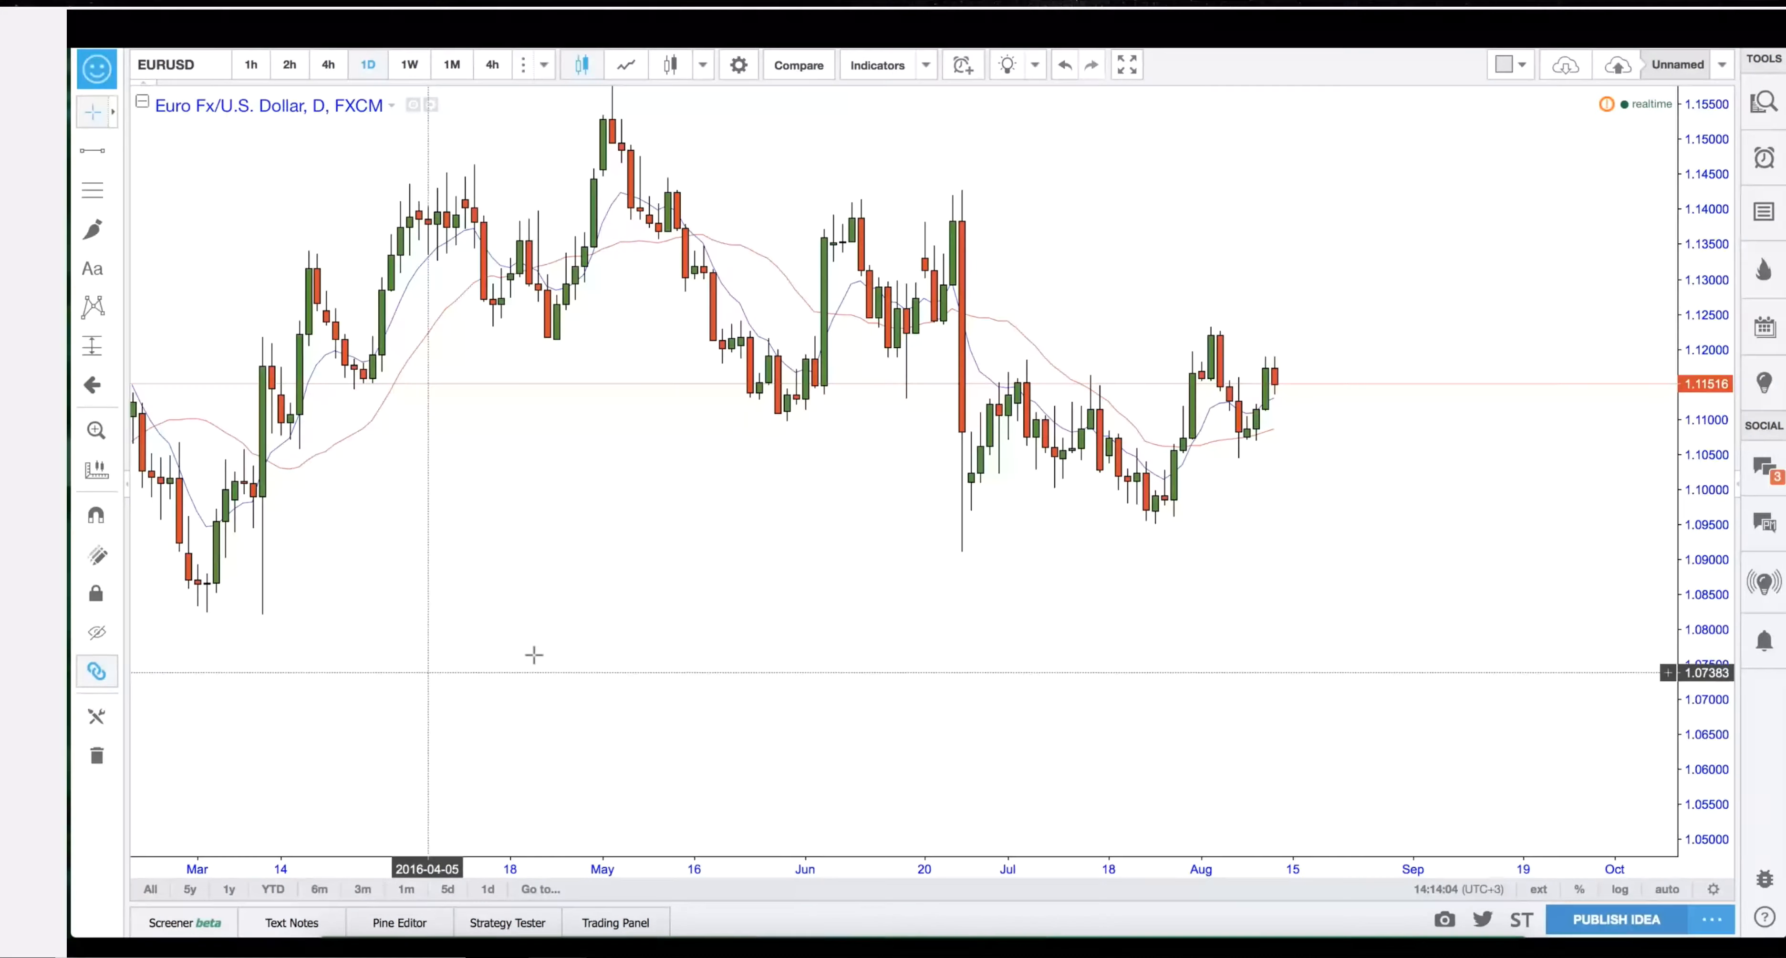
pyautogui.moveTo(537, 609); pyautogui.dragTo(603, 646)
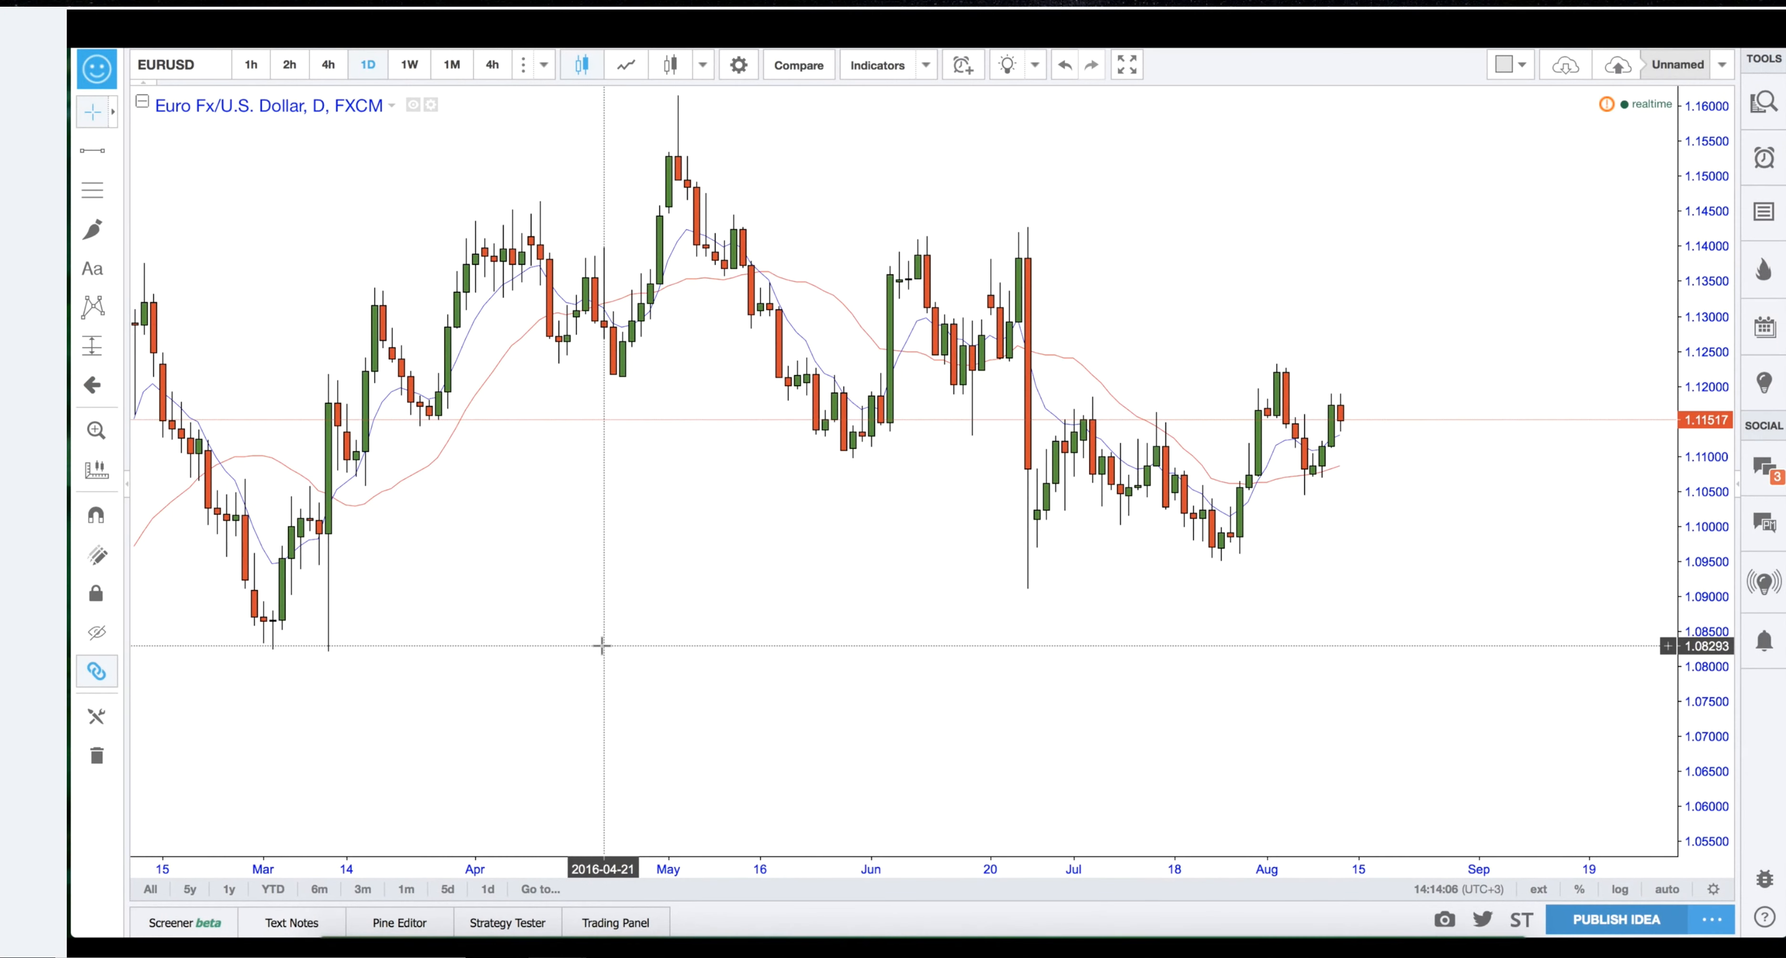
pyautogui.click(113, 152)
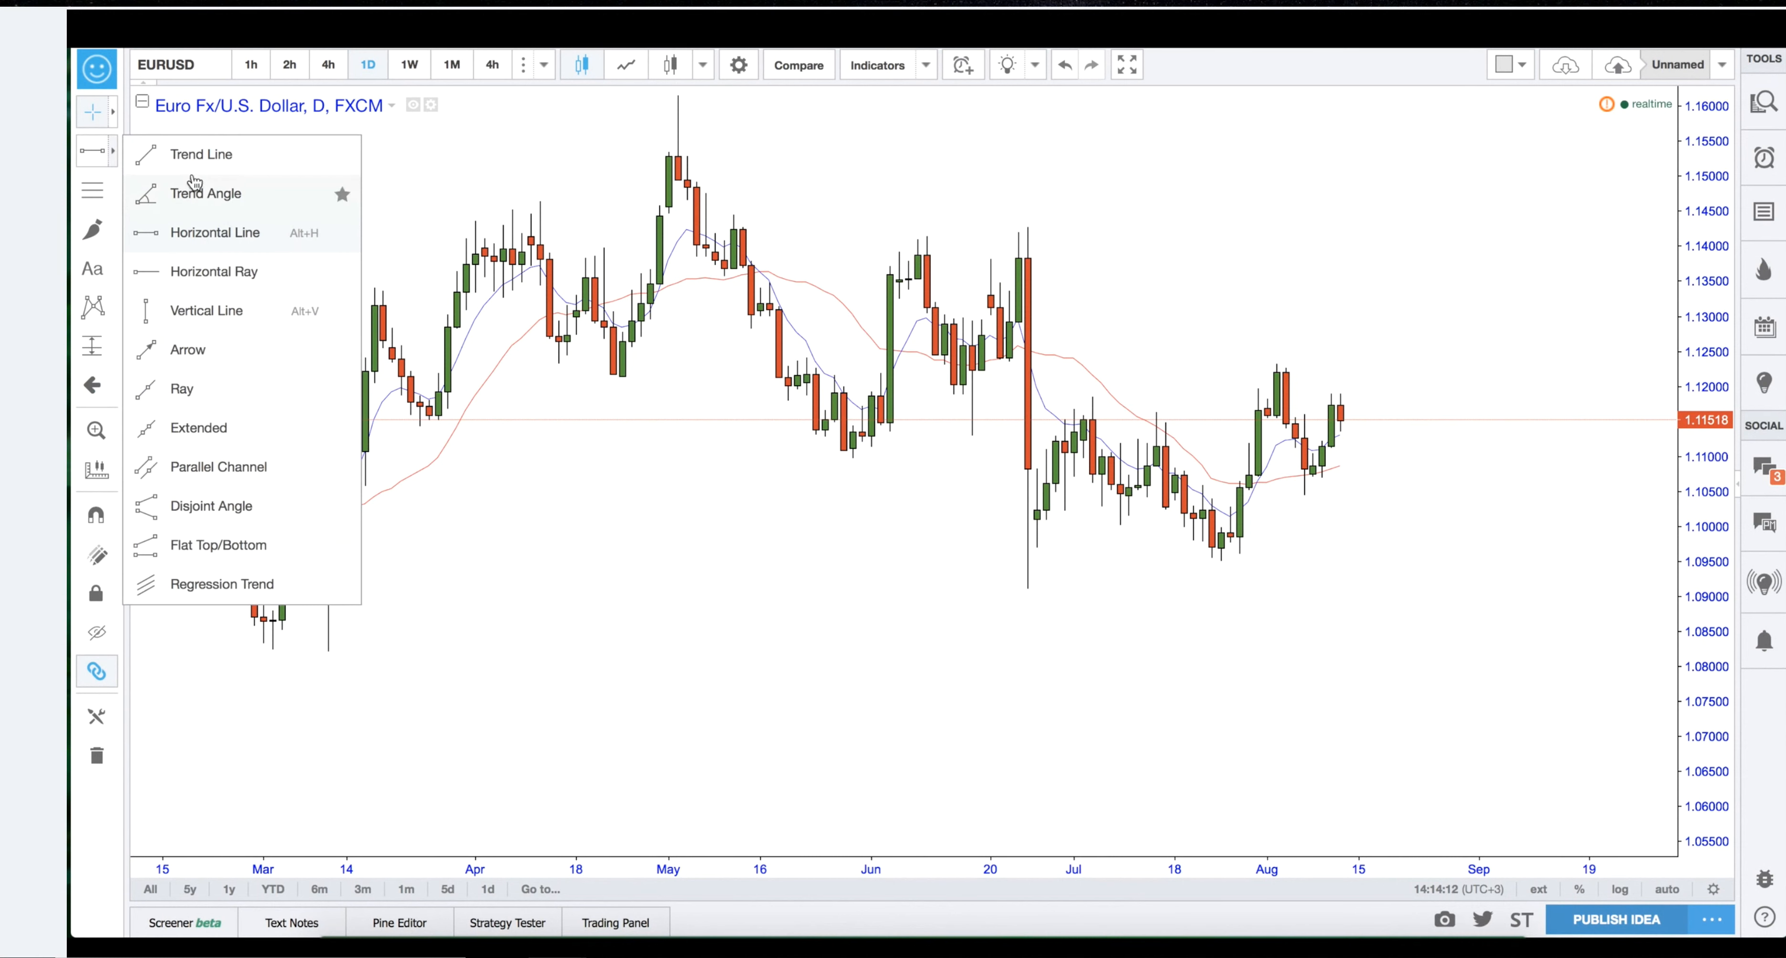
pyautogui.click(215, 233)
pyautogui.click(520, 201)
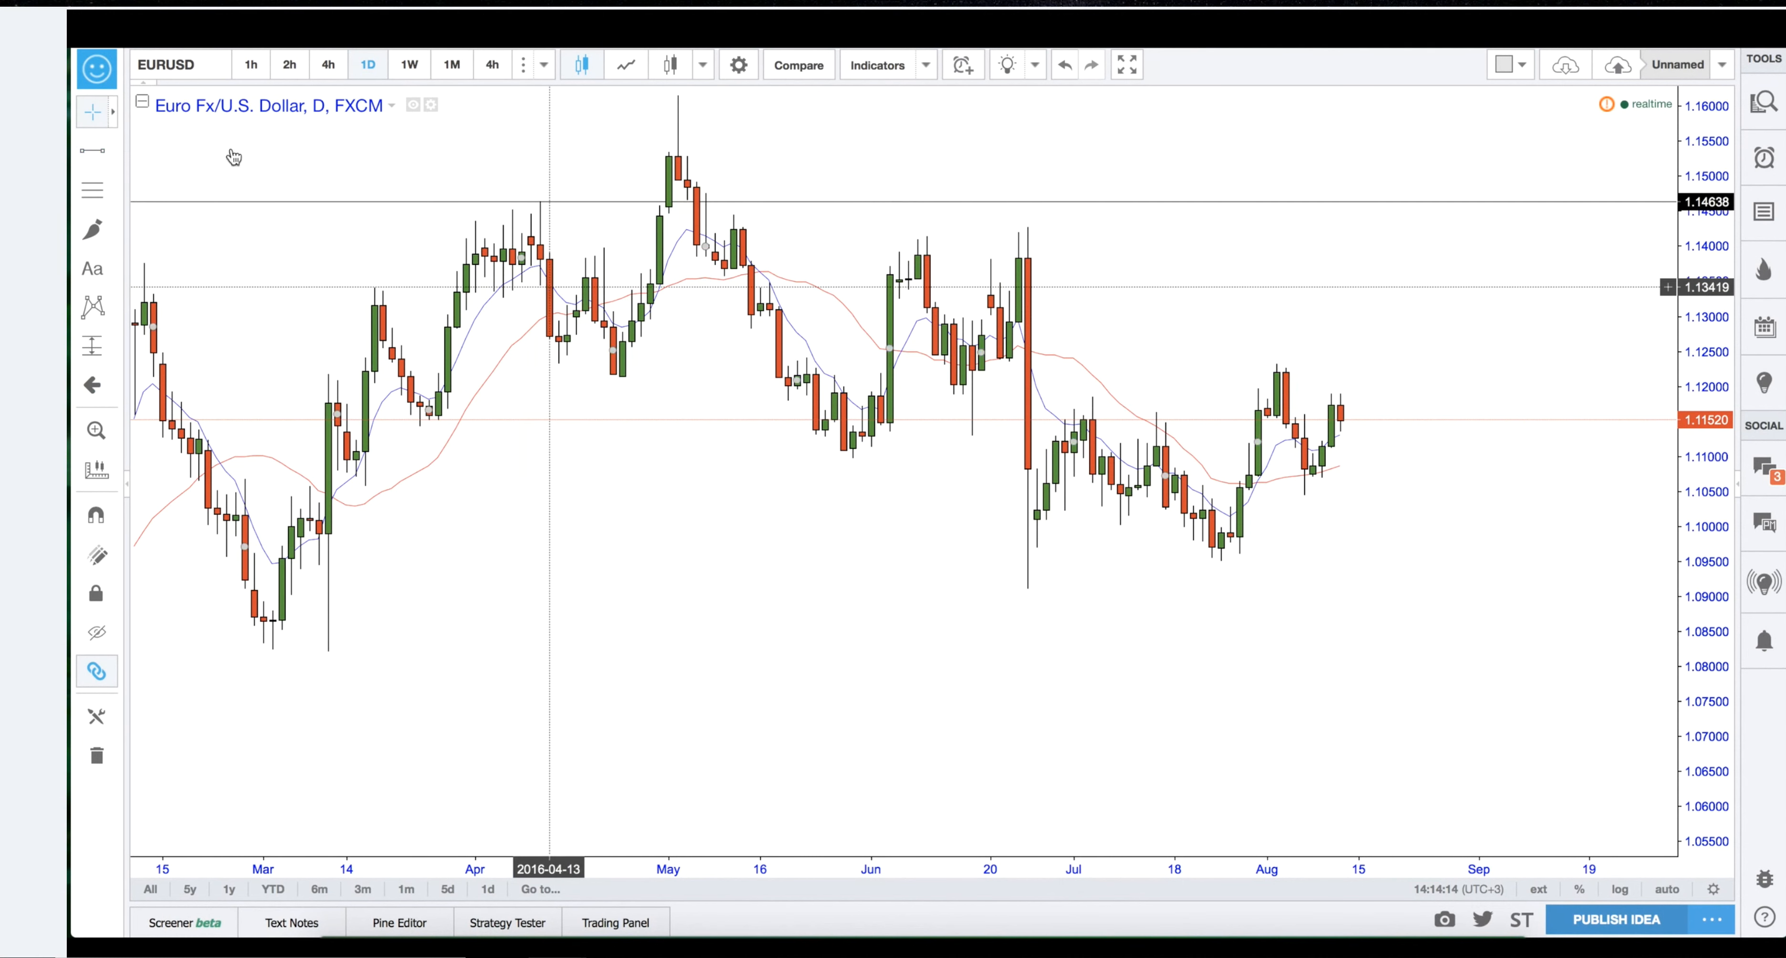
# Draw a rising trend line below the candles from mid-April to about the start of June and color it black.
pyautogui.click(113, 150)
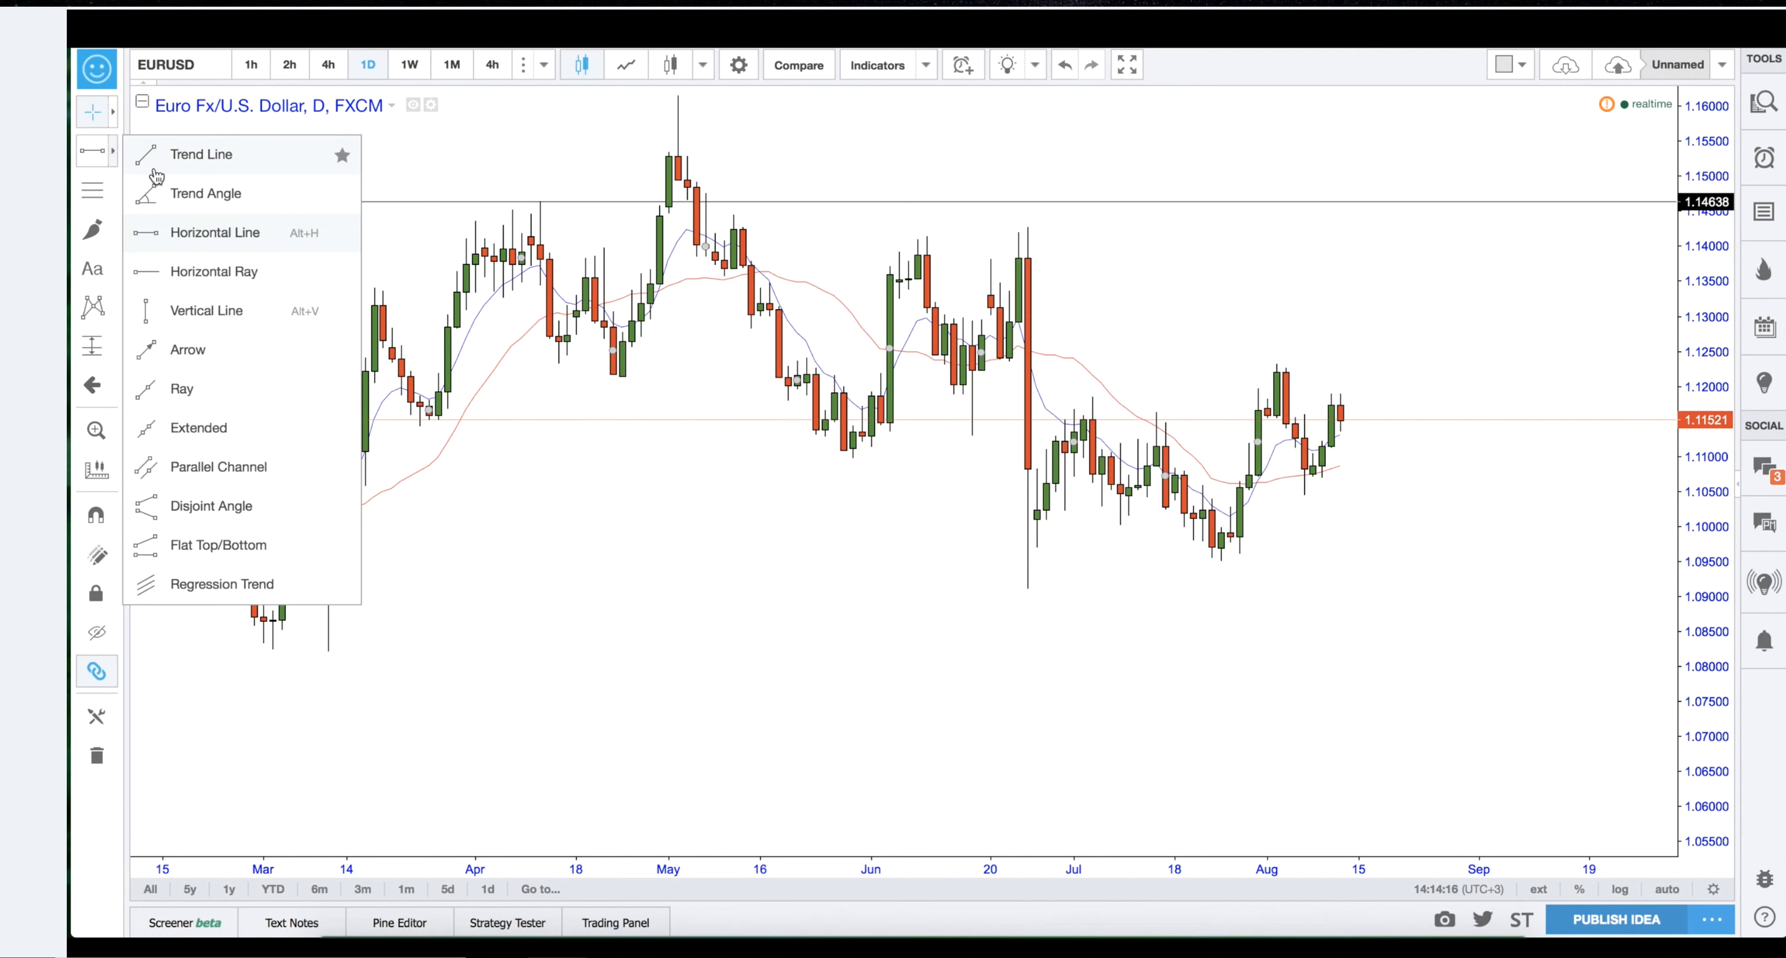
pyautogui.click(156, 169)
pyautogui.click(584, 687)
pyautogui.click(870, 467)
pyautogui.click(740, 113)
pyautogui.click(737, 147)
pyautogui.click(905, 597)
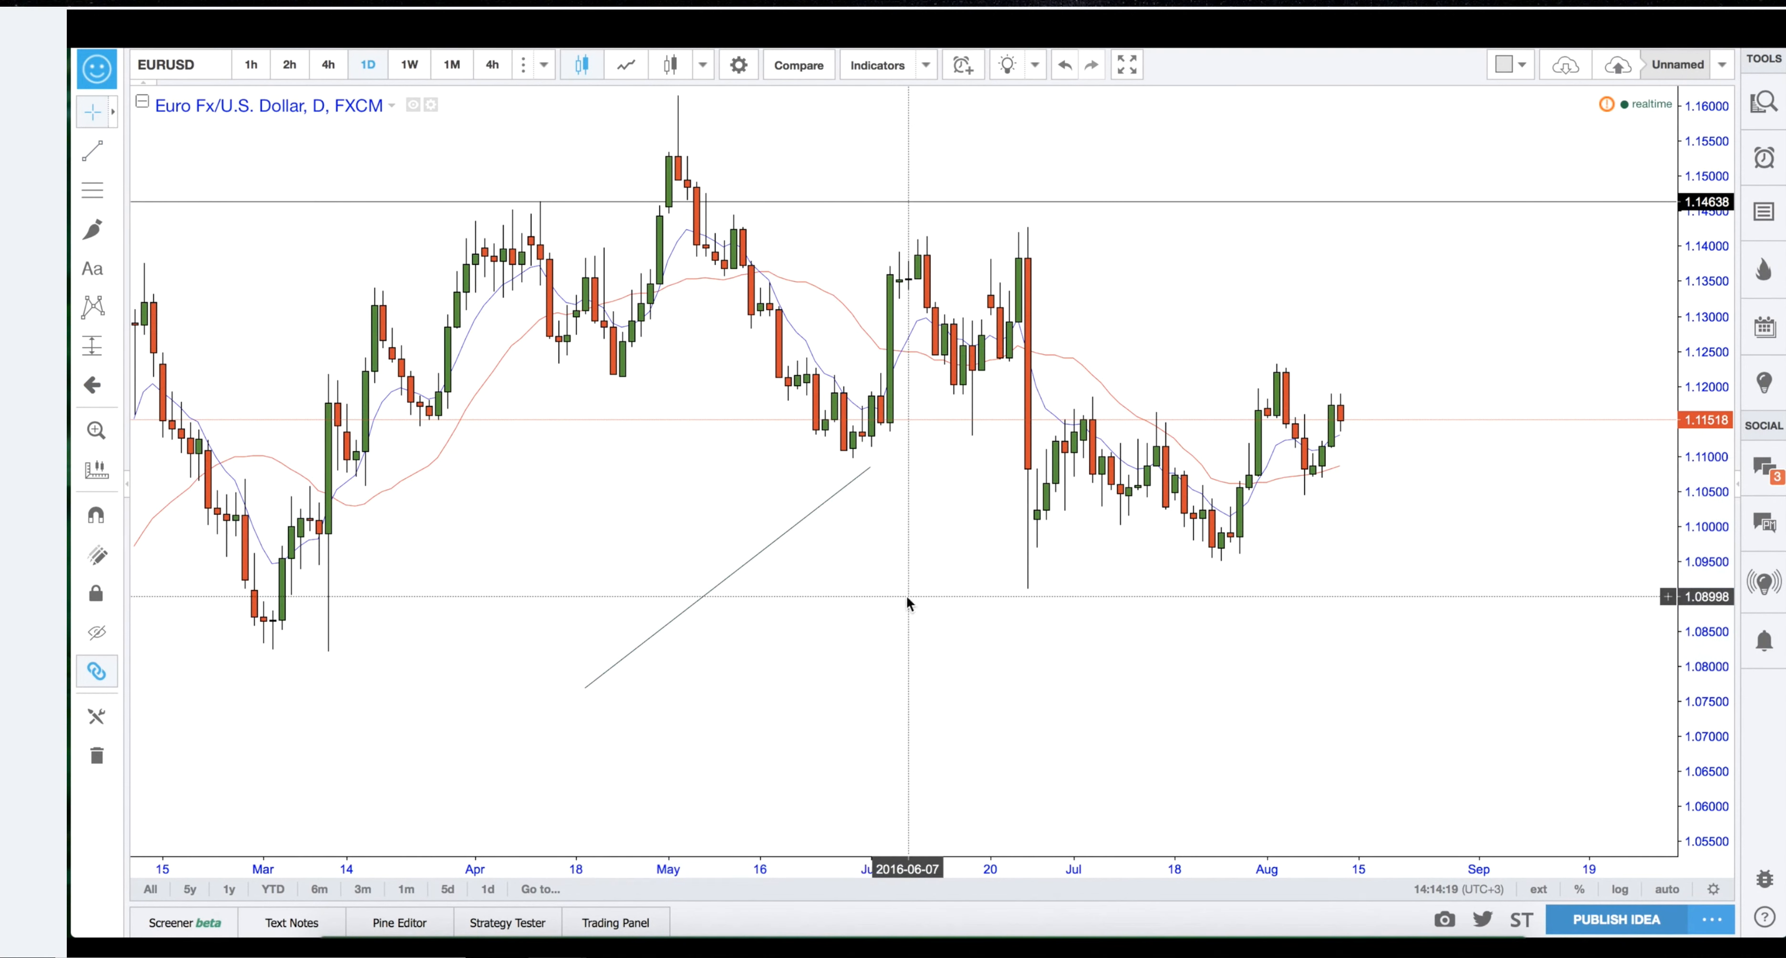
# Draw a horizontal ray from the 2016-06-24 low at about 1.09101.
pyautogui.click(113, 151)
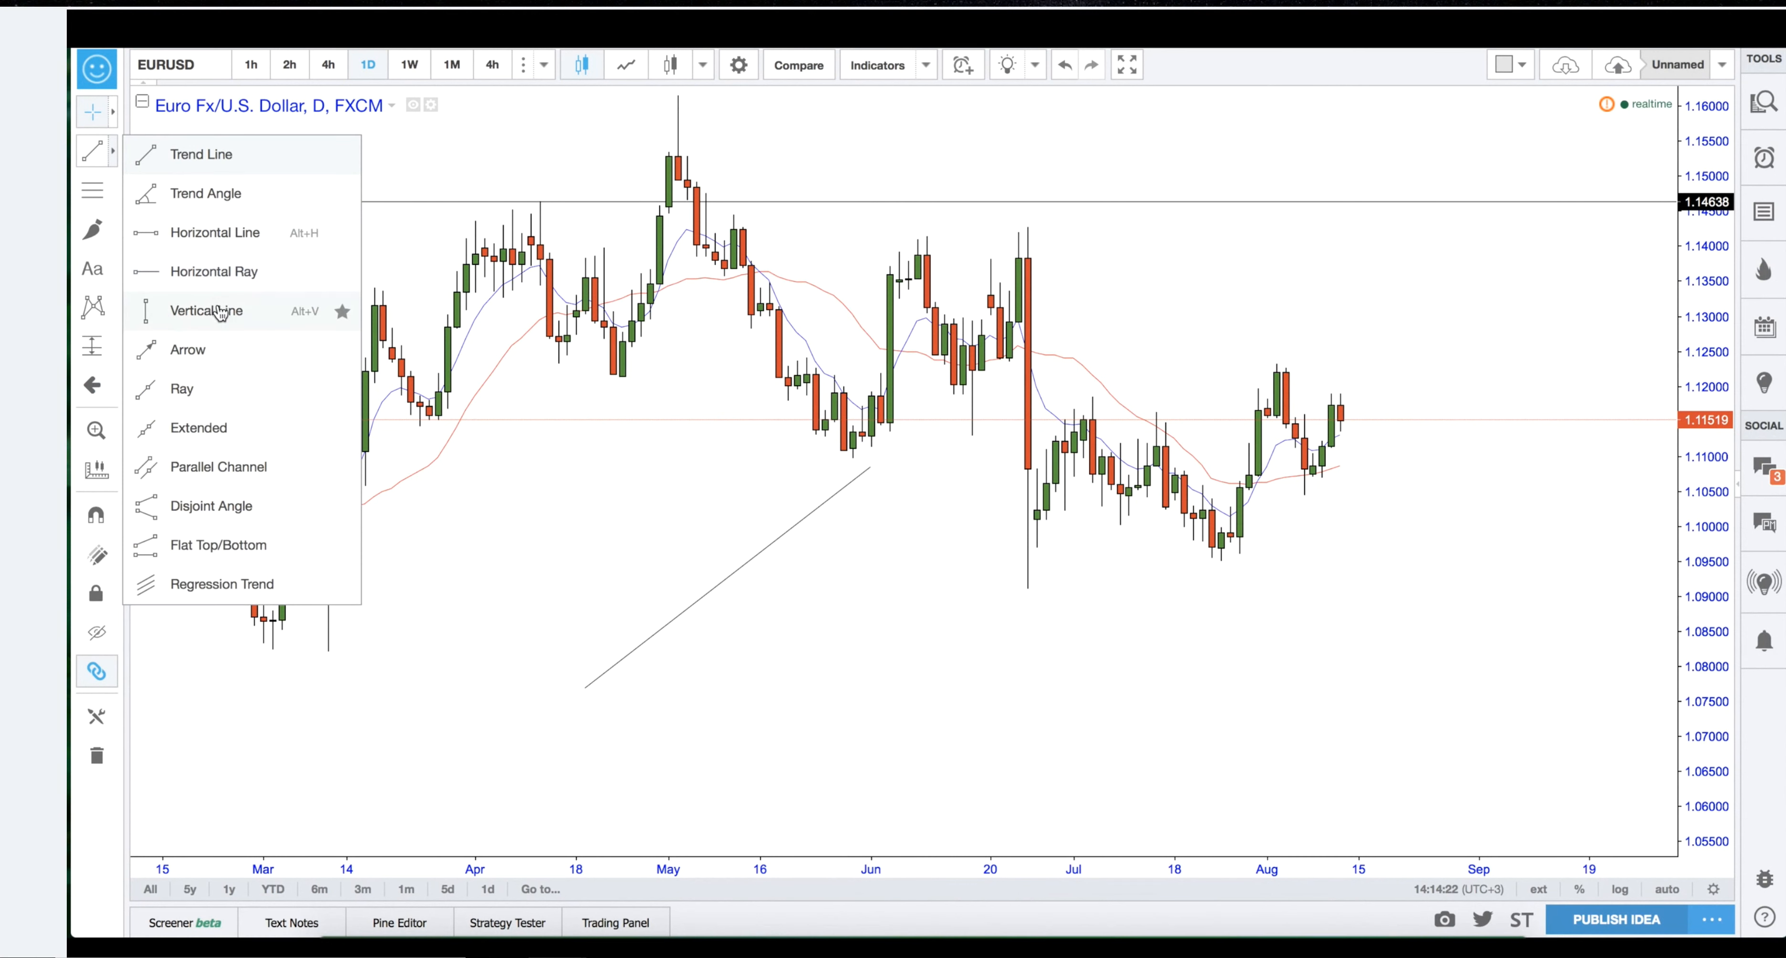
pyautogui.click(209, 284)
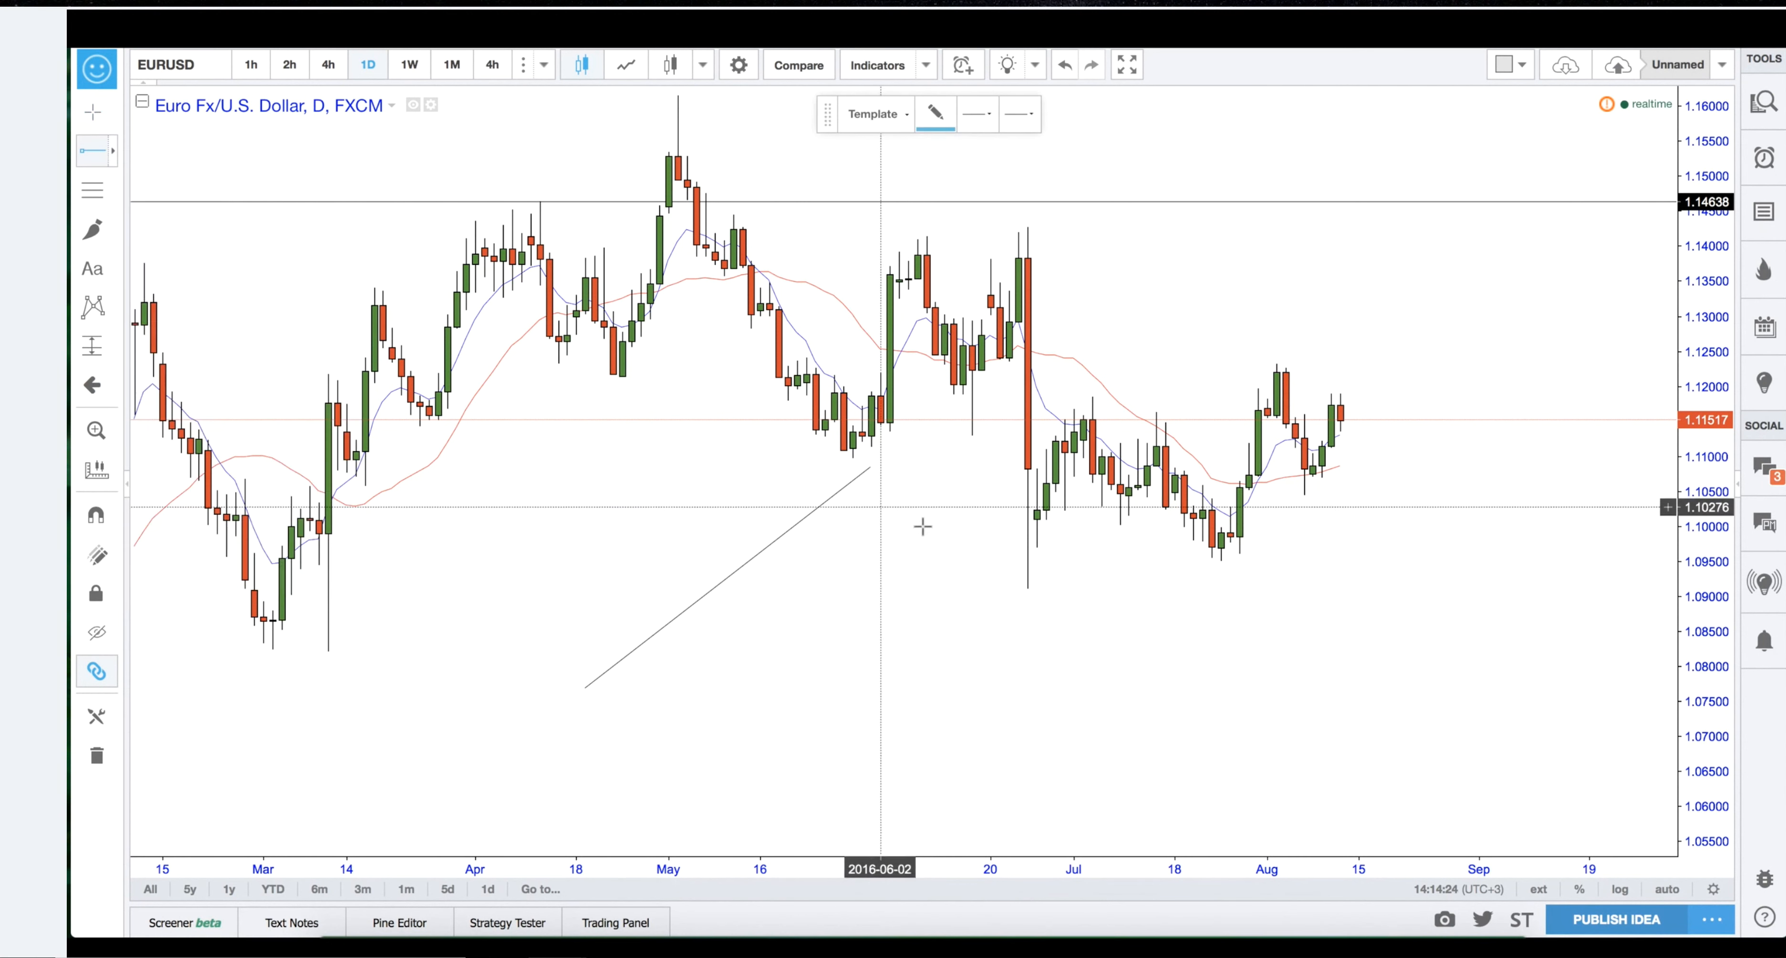
pyautogui.click(1027, 589)
# Color the horizontal ray blue and give it a thicker line.
pyautogui.click(784, 114)
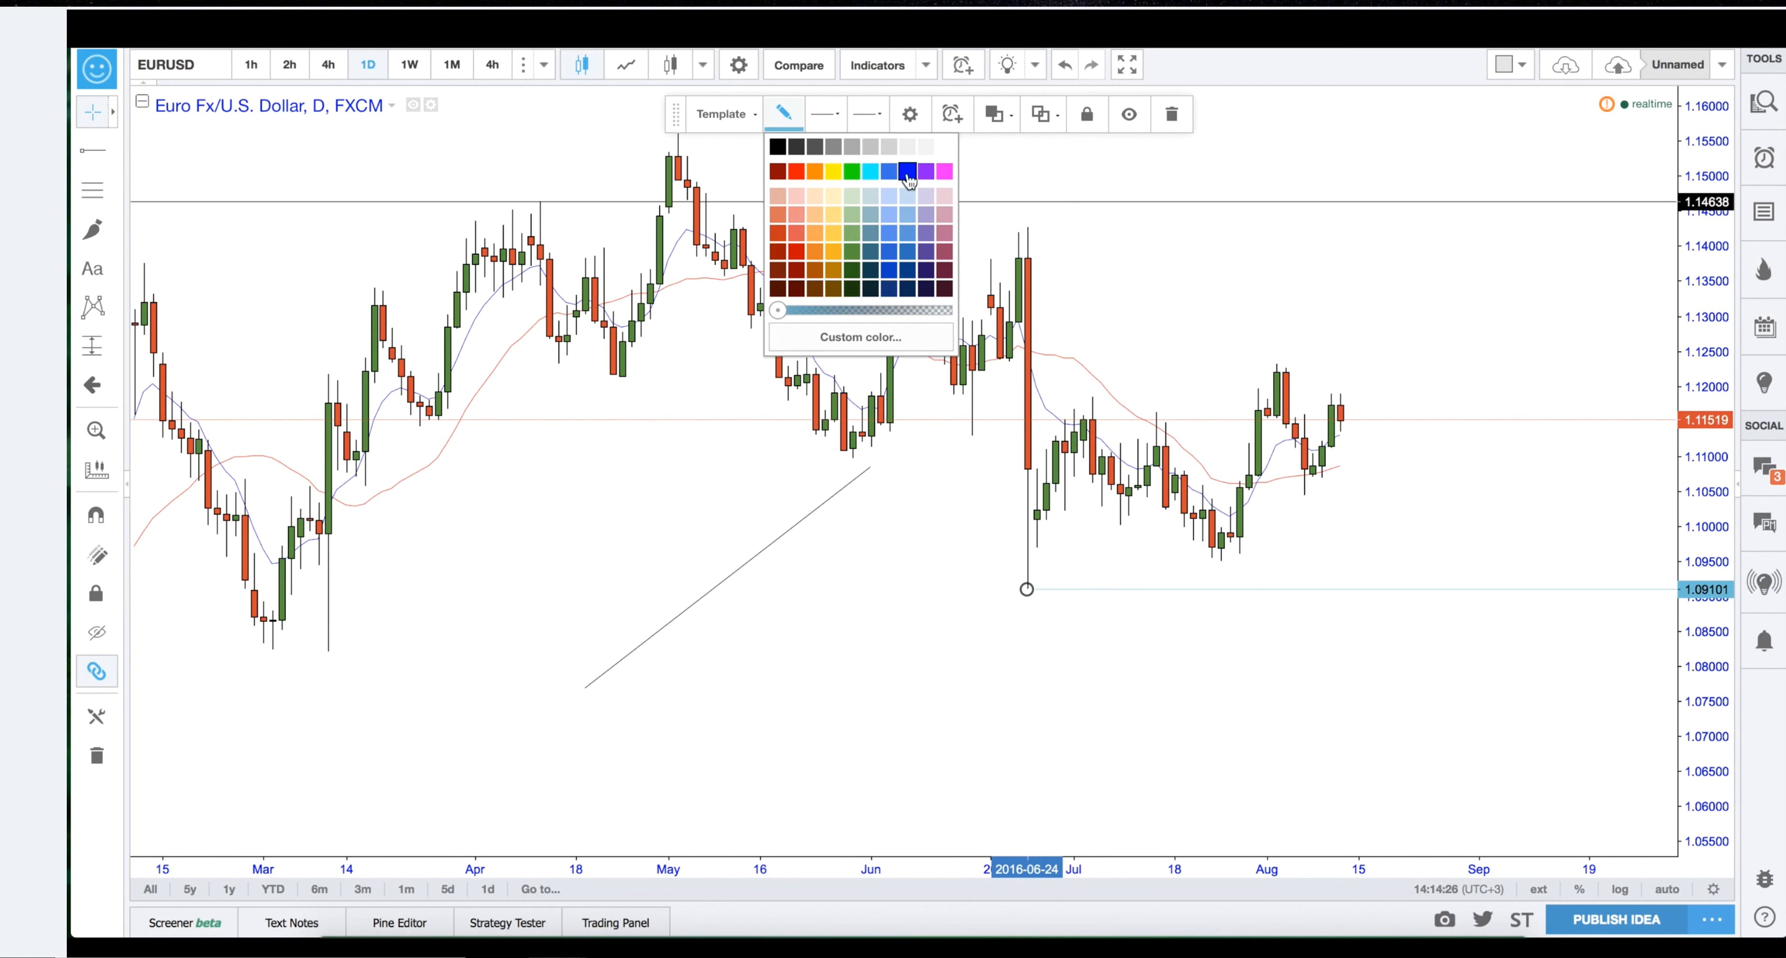
pyautogui.click(926, 172)
pyautogui.click(790, 118)
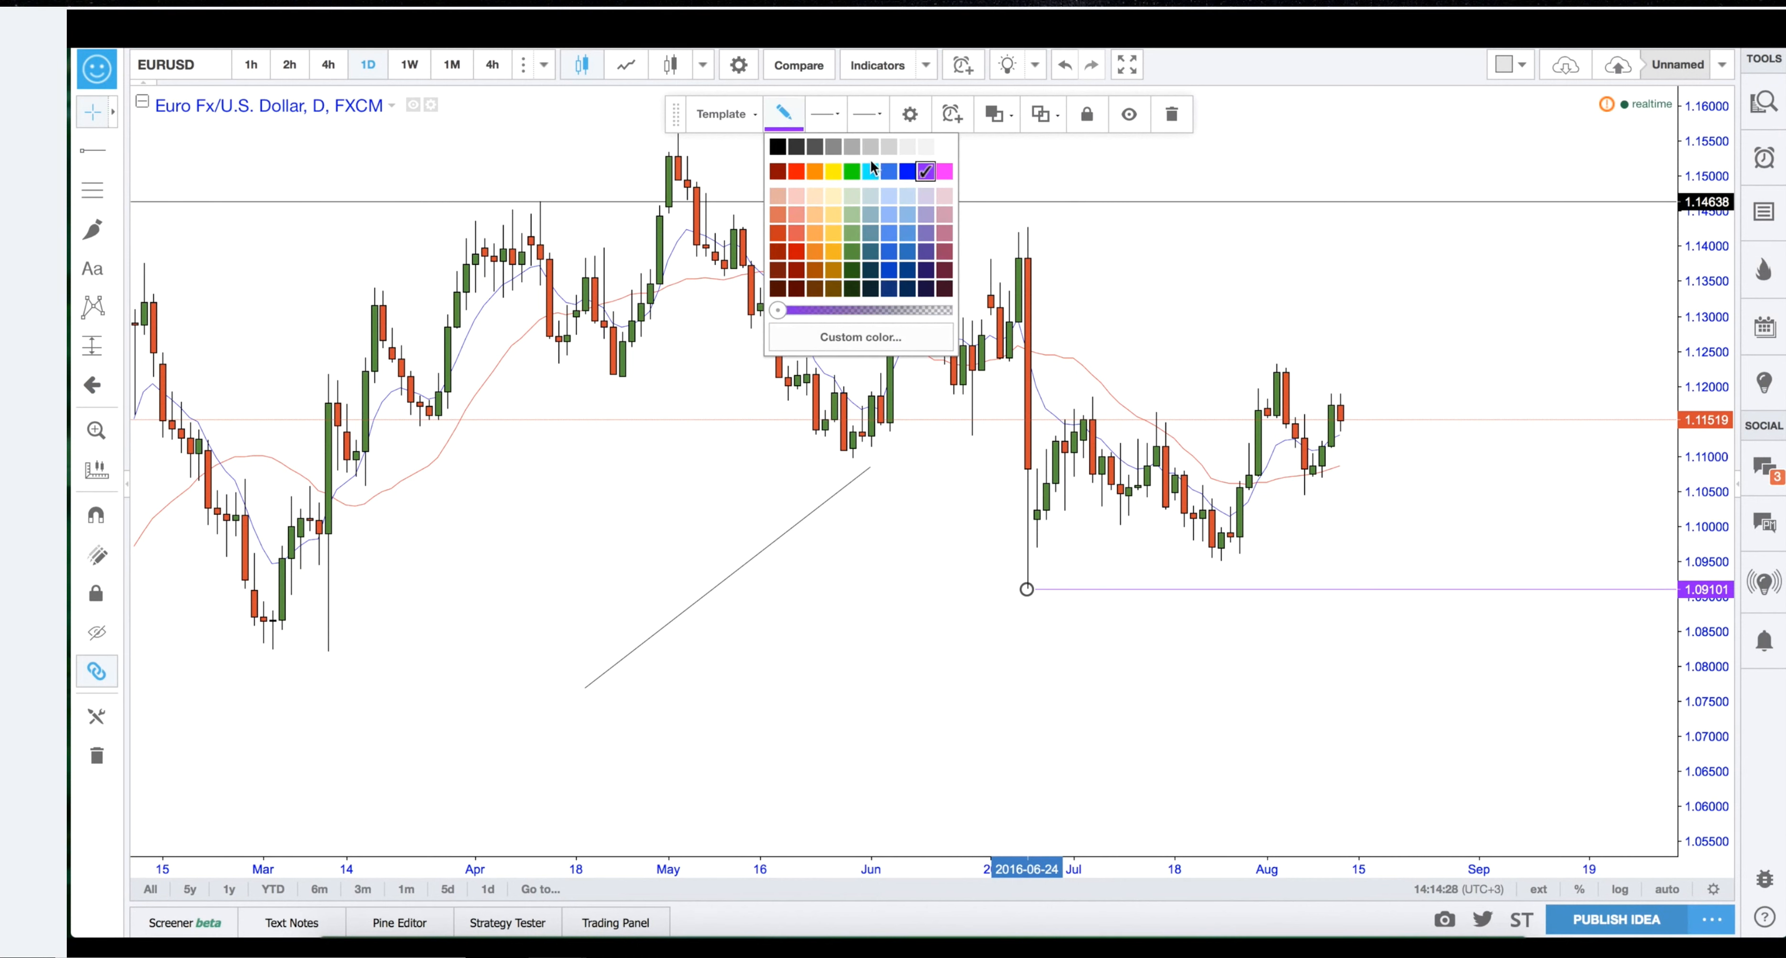
pyautogui.click(907, 173)
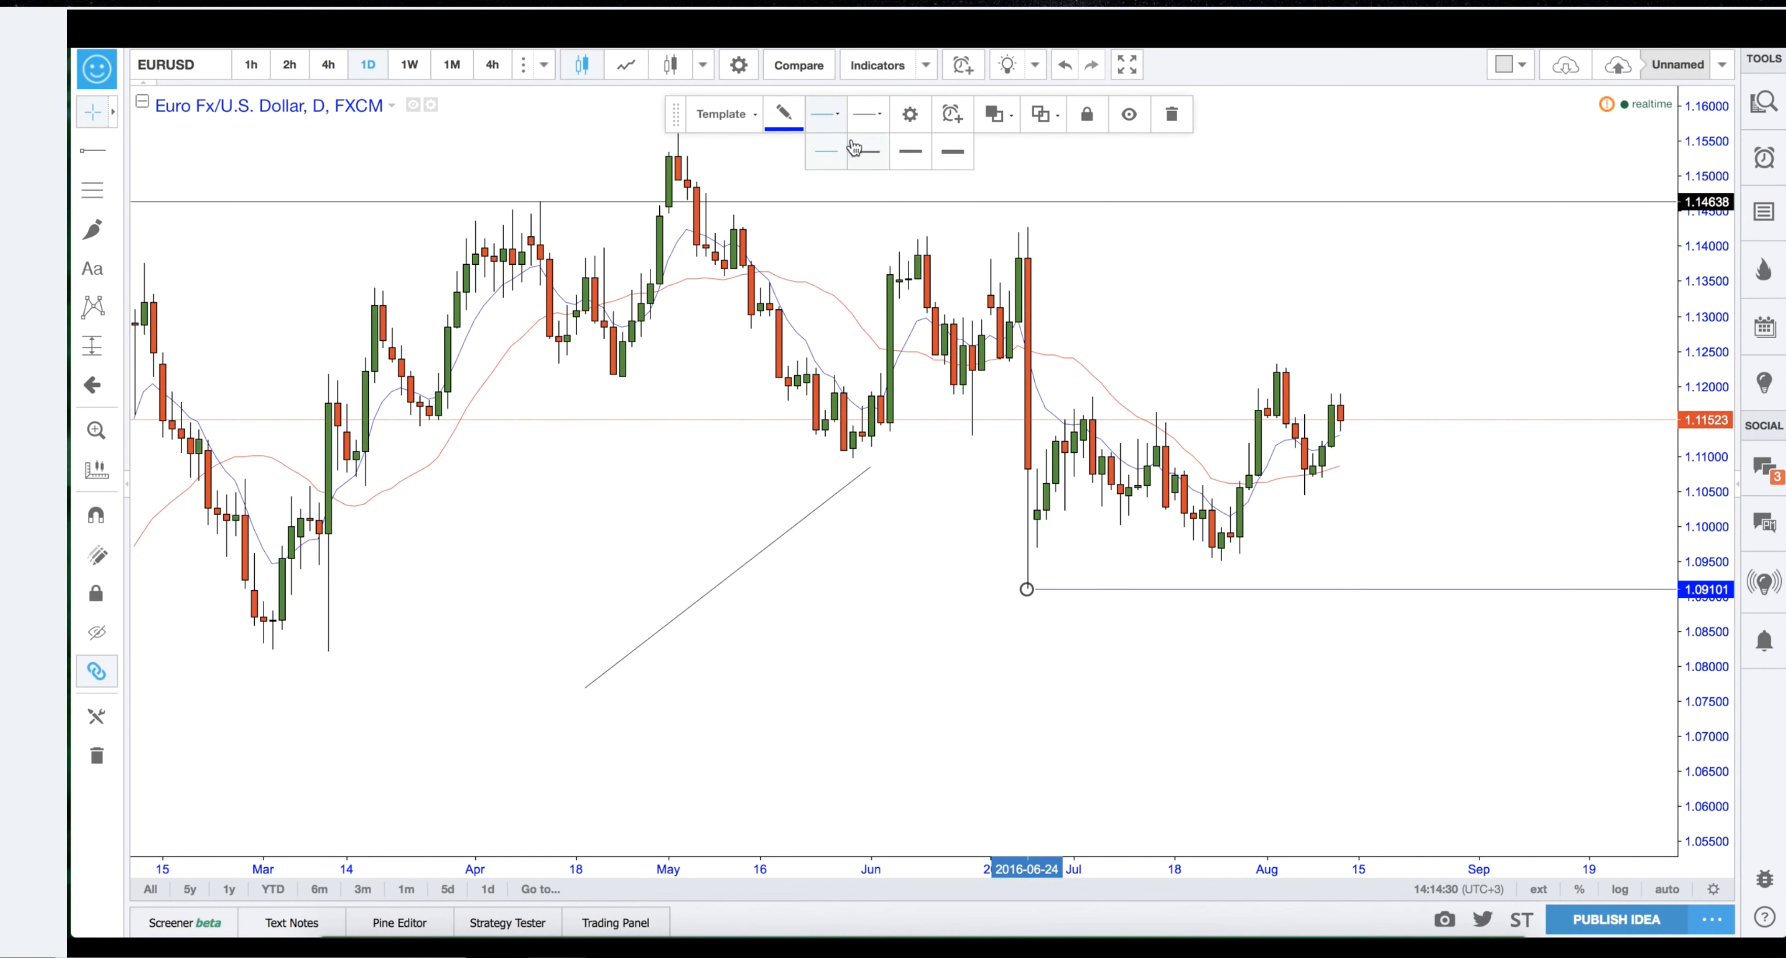
pyautogui.click(1010, 633)
pyautogui.moveTo(1267, 733); pyautogui.dragTo(1285, 755)
# Draw a vertical arrow at 2016-05-06 from about 1.12254 down to about 1.08274 and color it blue.
pyautogui.click(113, 157)
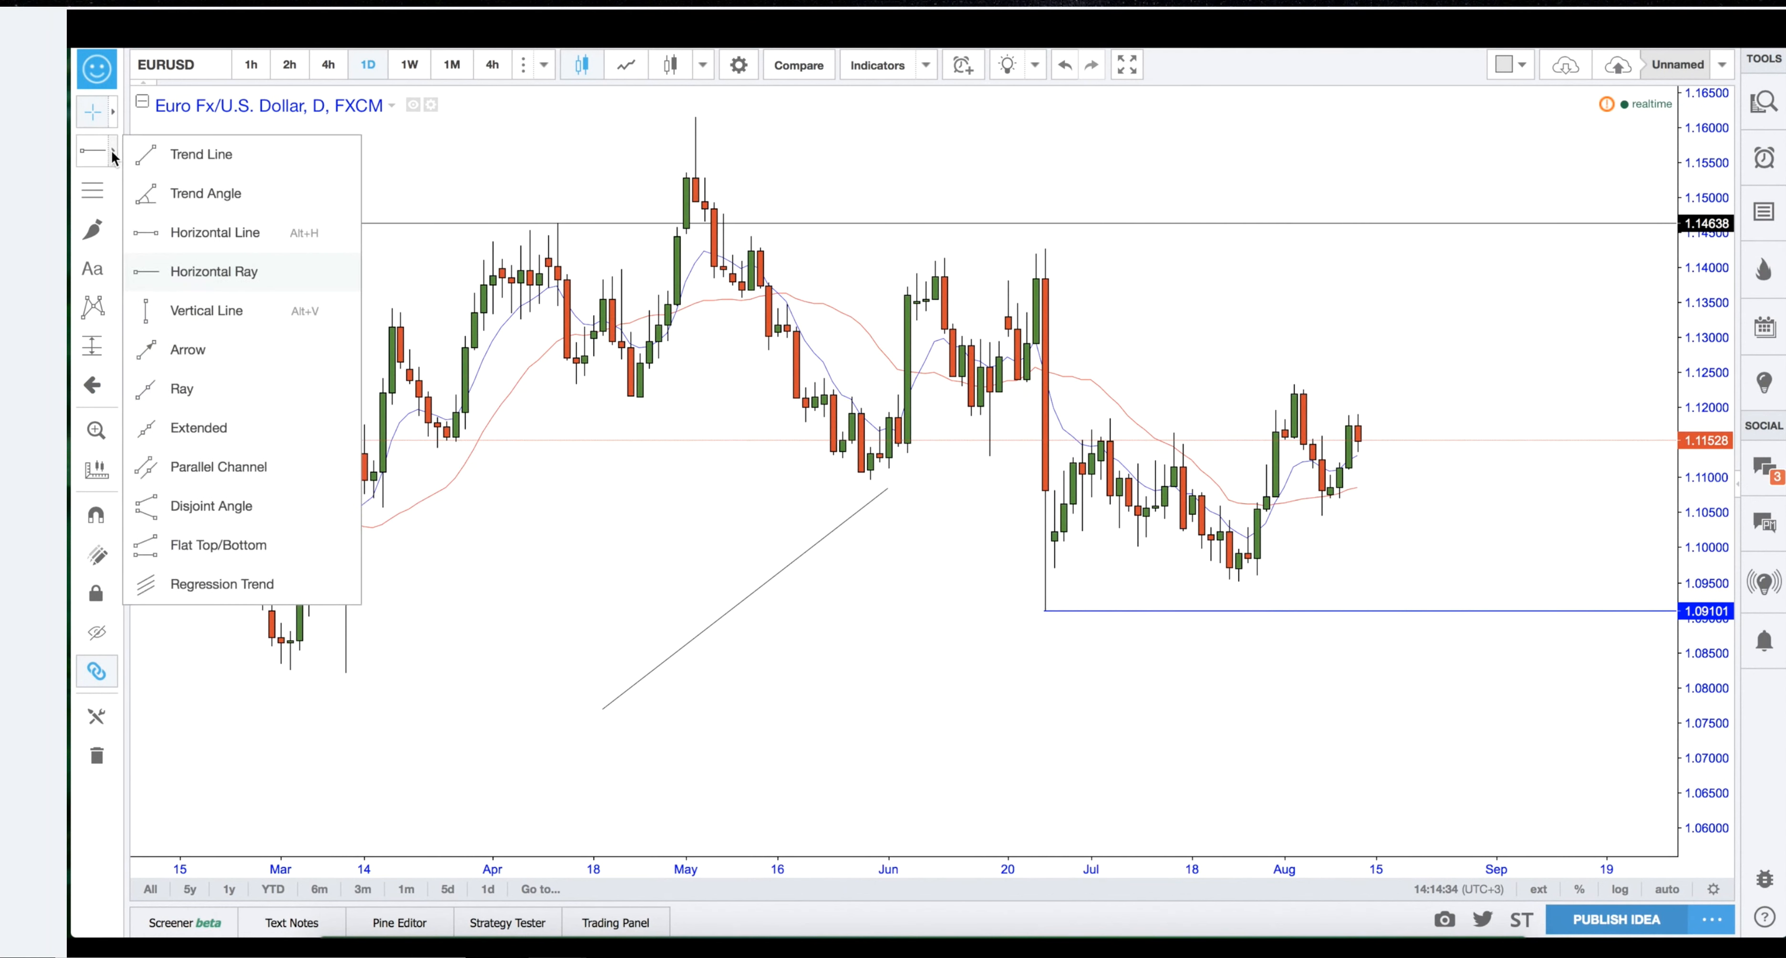
pyautogui.click(220, 357)
pyautogui.click(721, 389)
pyautogui.click(722, 667)
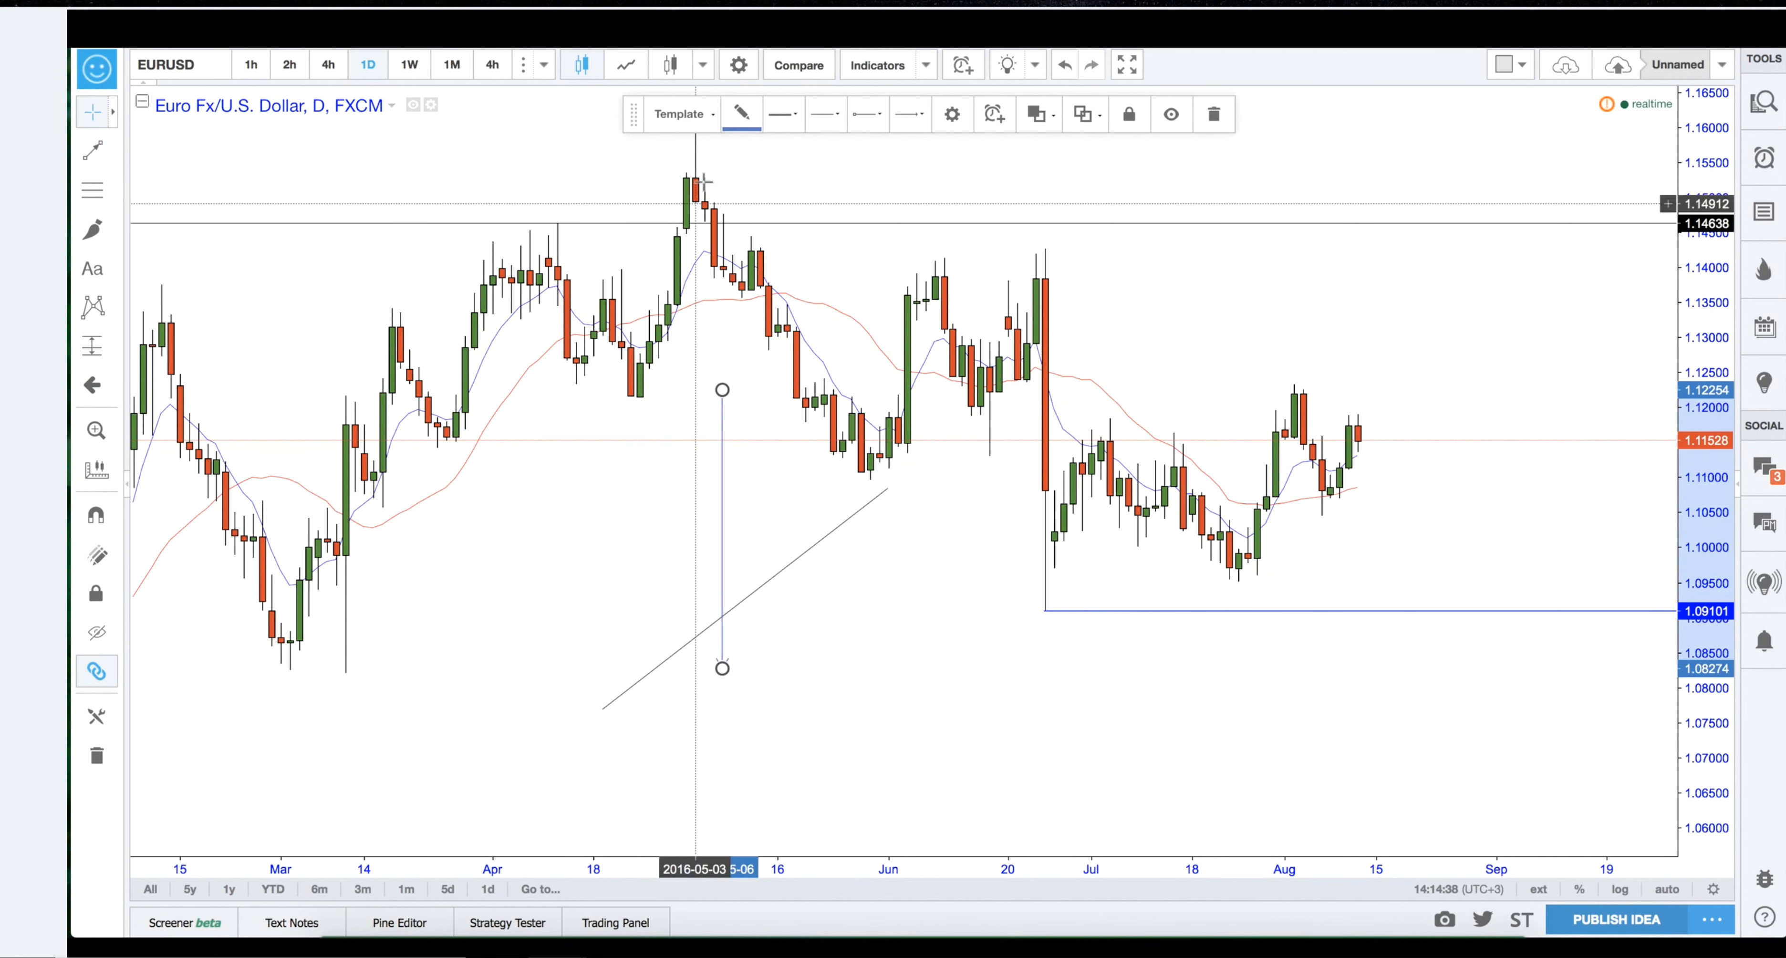
pyautogui.click(741, 113)
pyautogui.click(864, 171)
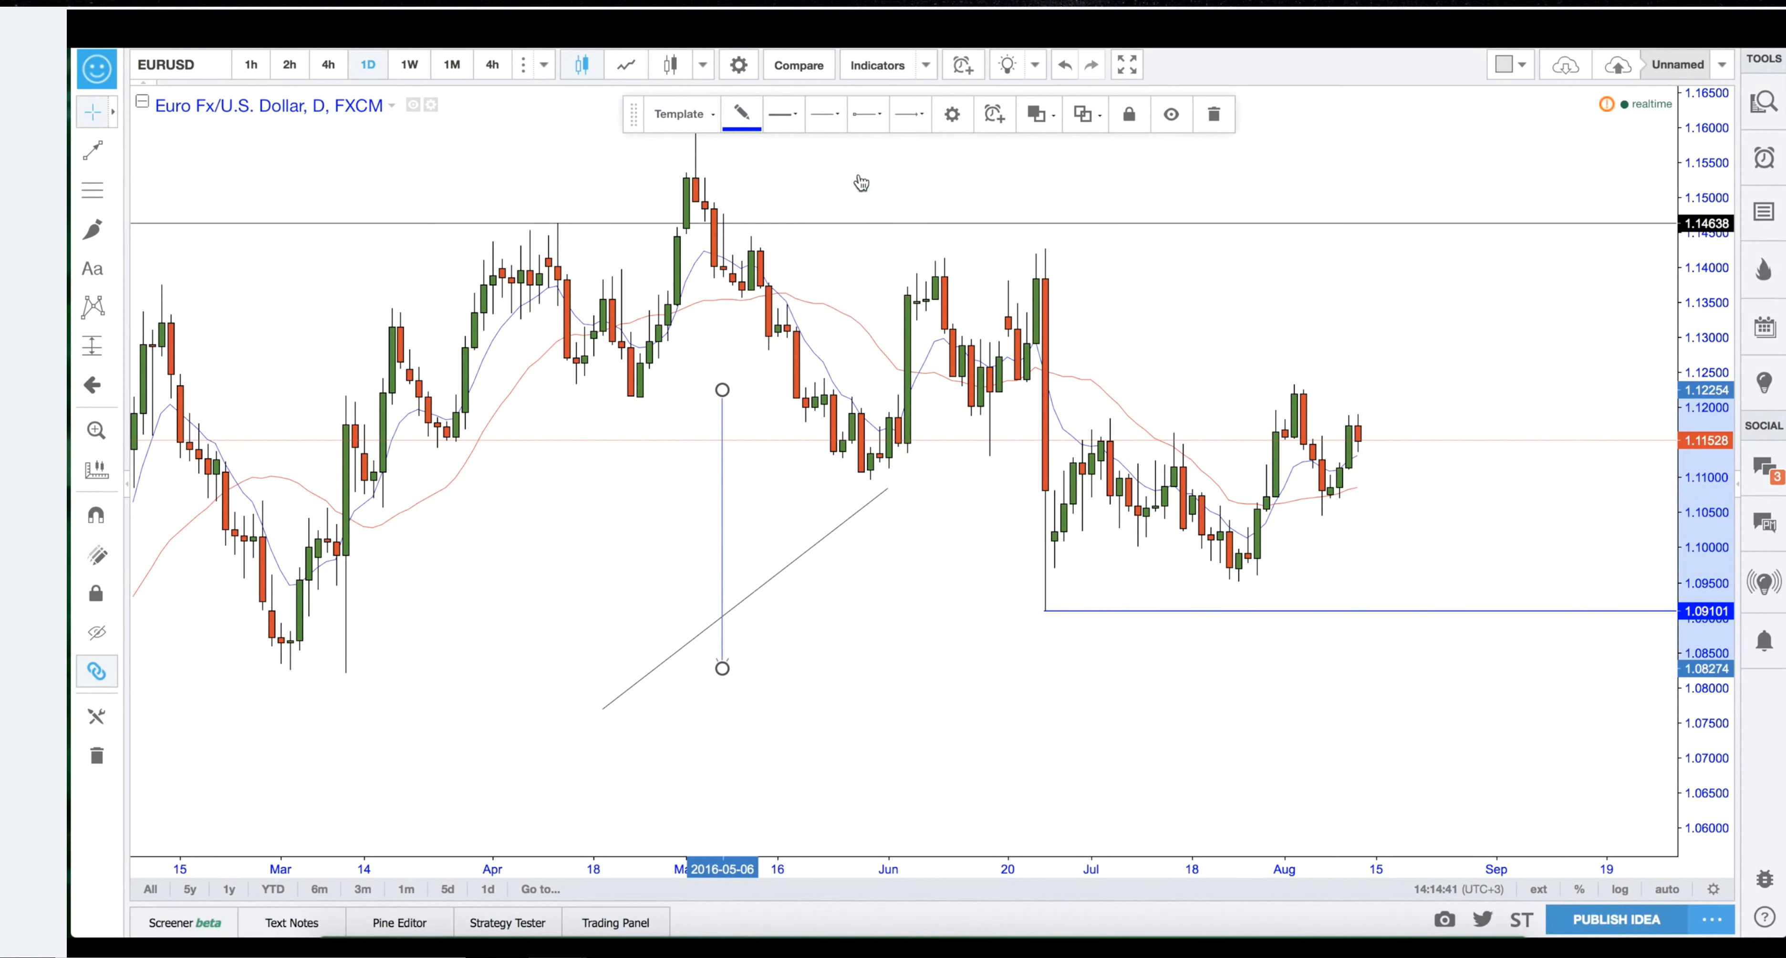
pyautogui.click(920, 600)
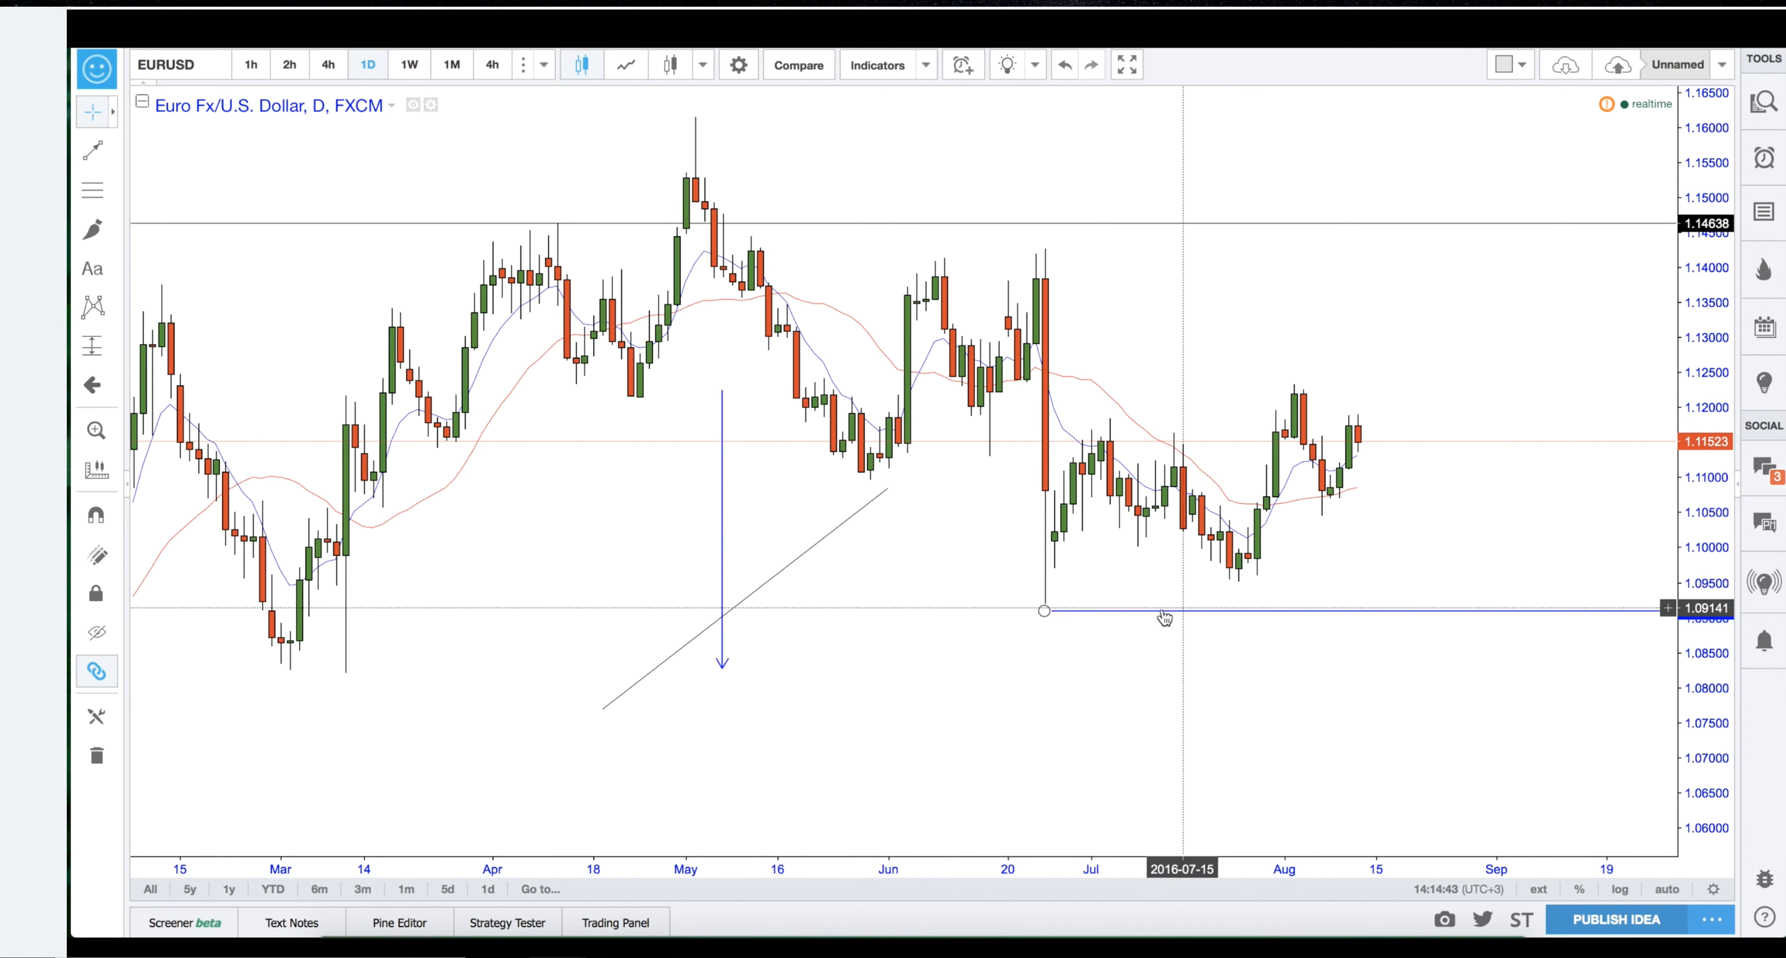
# Add an arrowhead to the upper end of the blue vertical arrow so it points both ways.
pyautogui.click(725, 418)
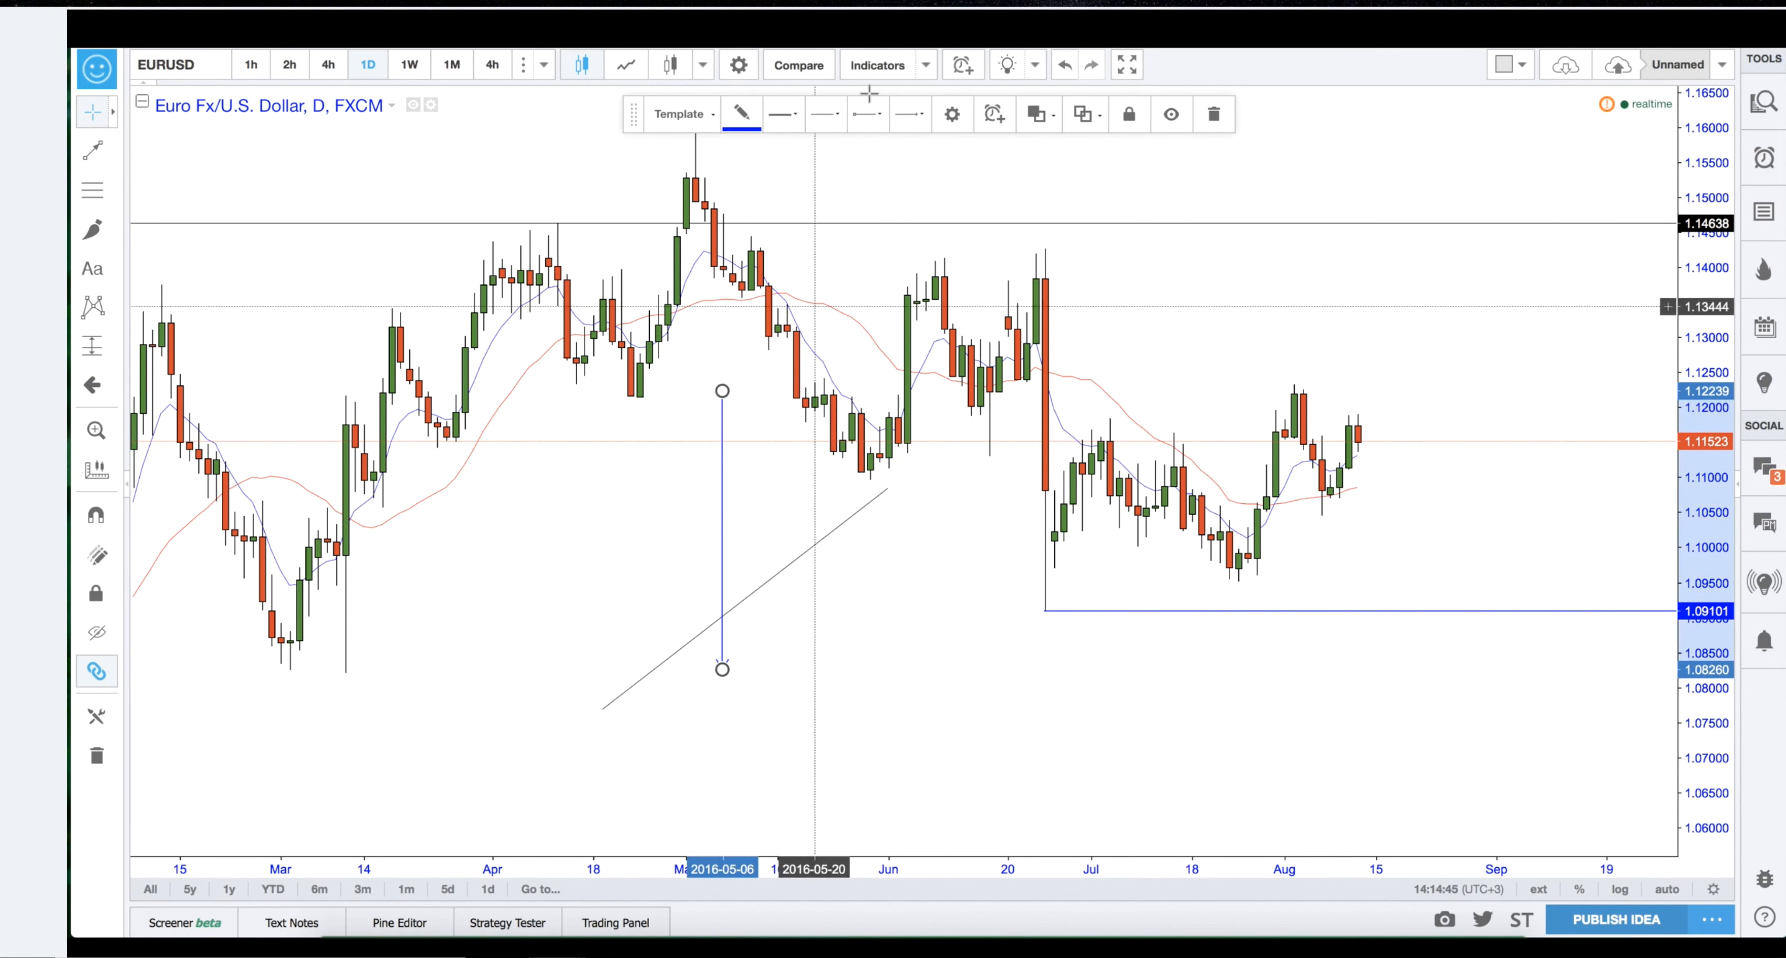
pyautogui.click(875, 117)
pyautogui.click(912, 151)
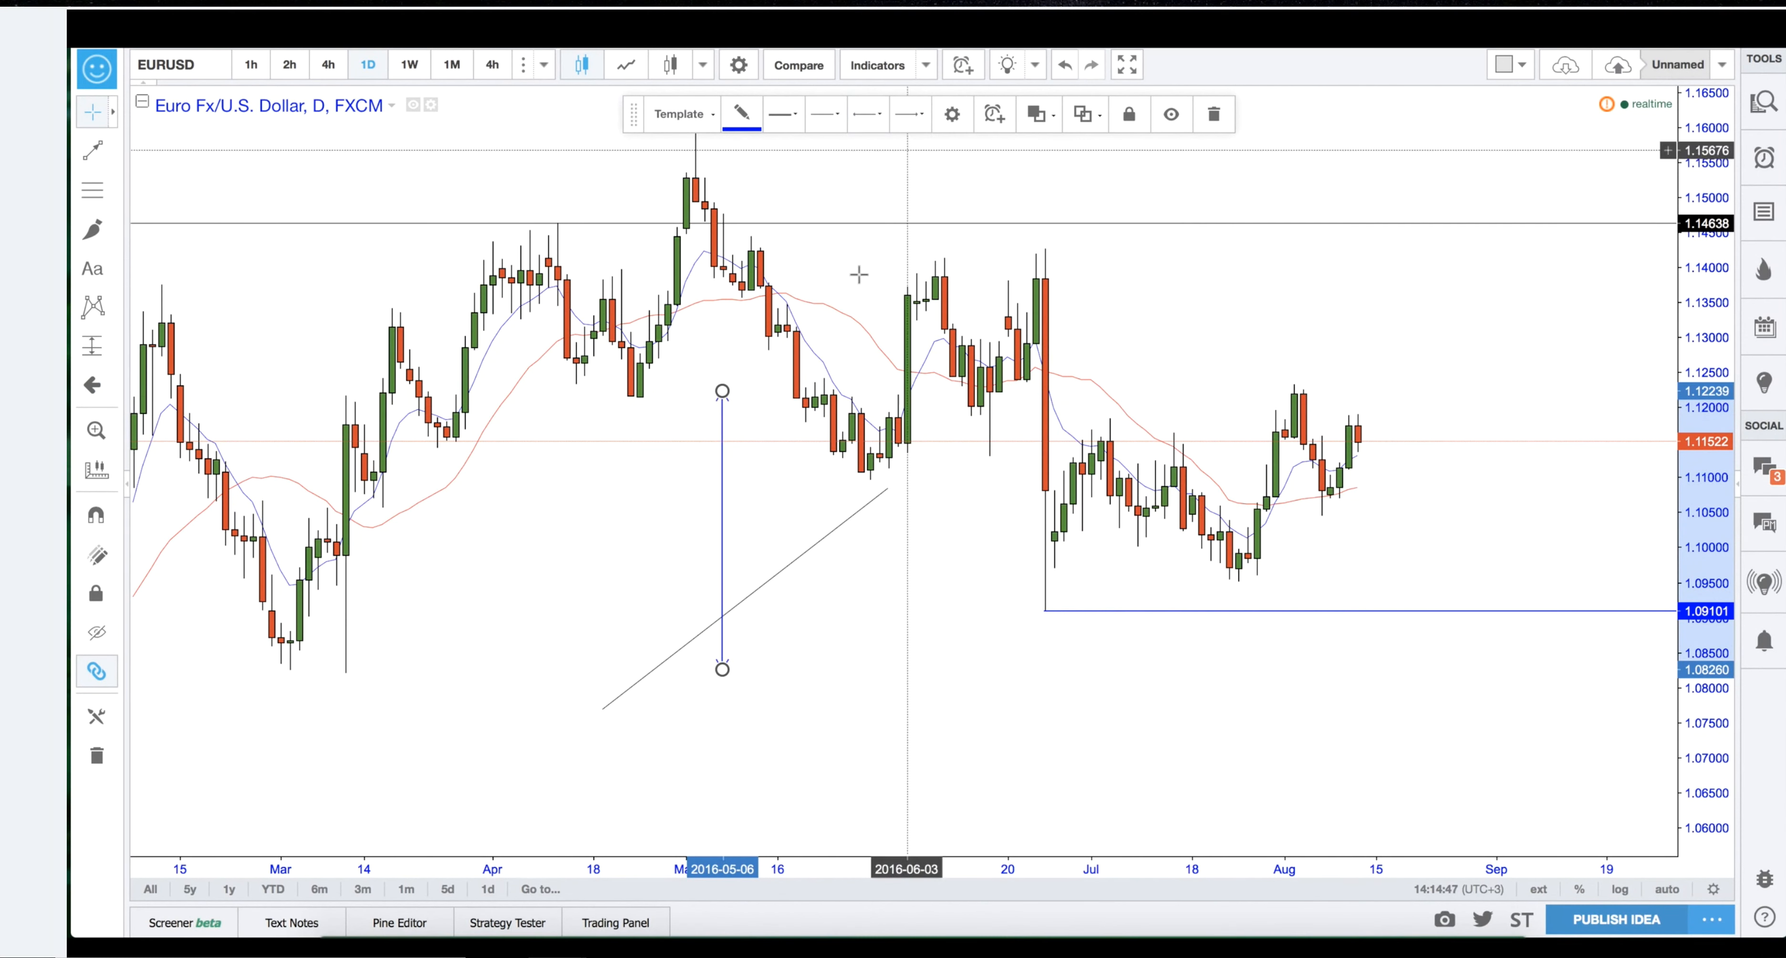
pyautogui.click(773, 439)
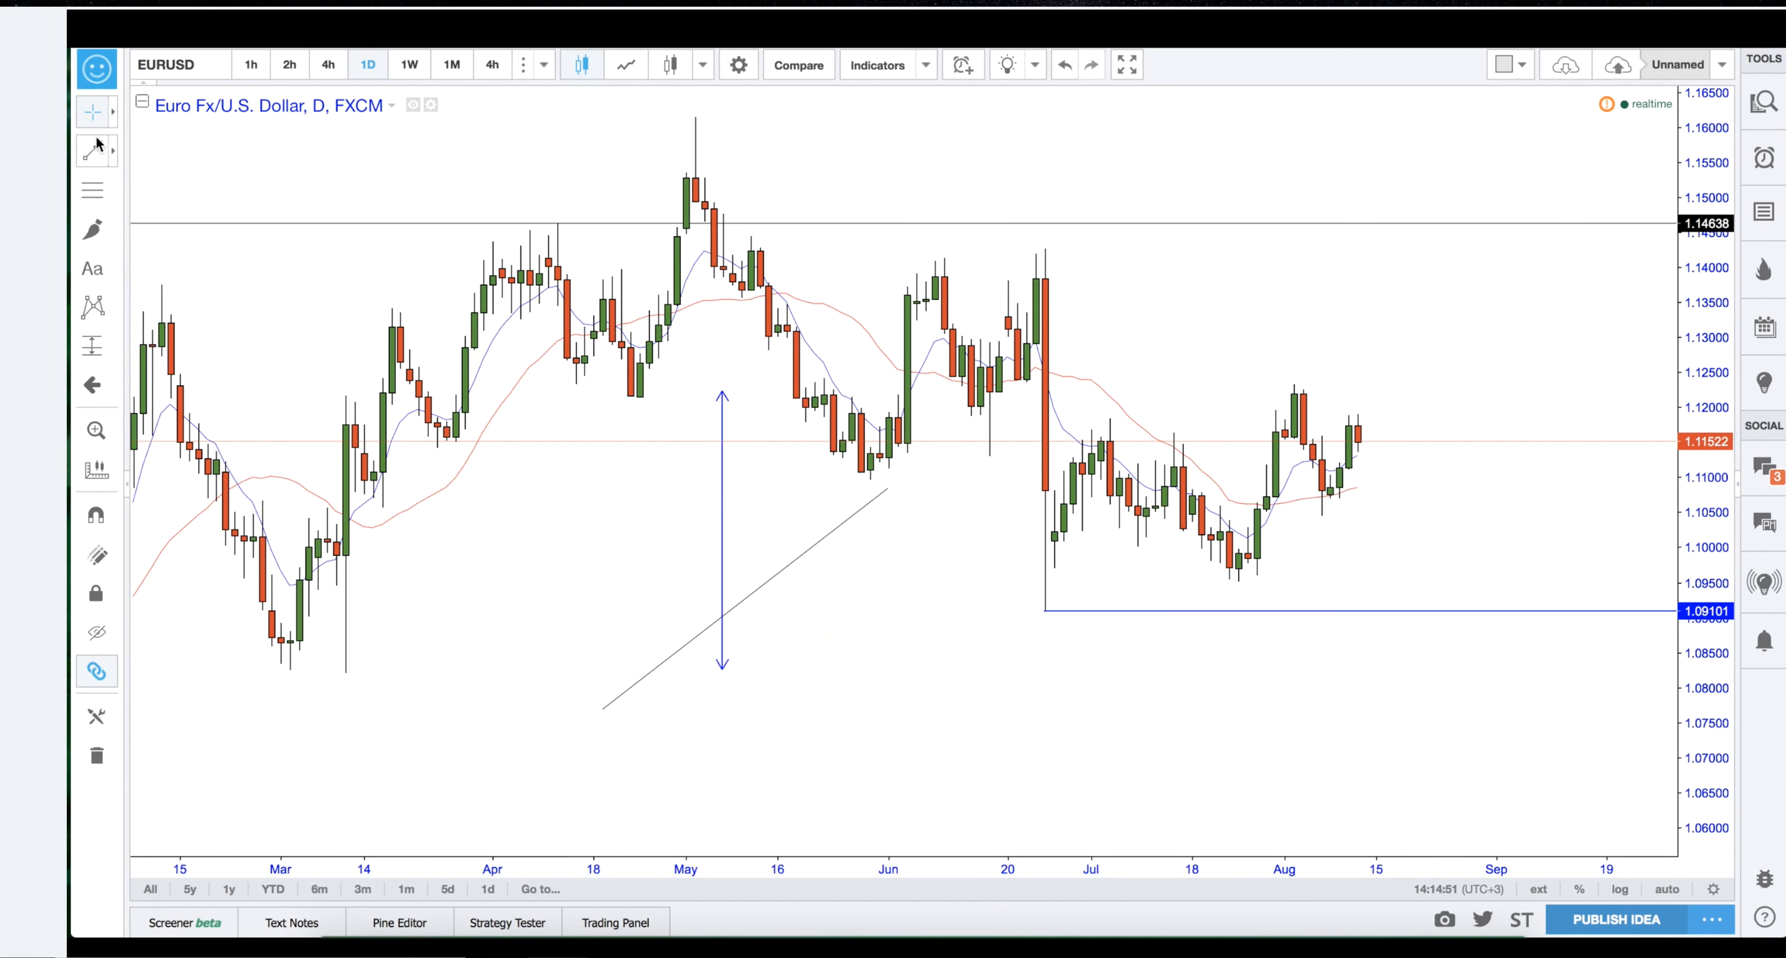
# Draw a rising parallel channel below the candles, its upper edge running from about 1.08436 on 2016-03-17 to about 1.09831 in late April.
pyautogui.click(114, 153)
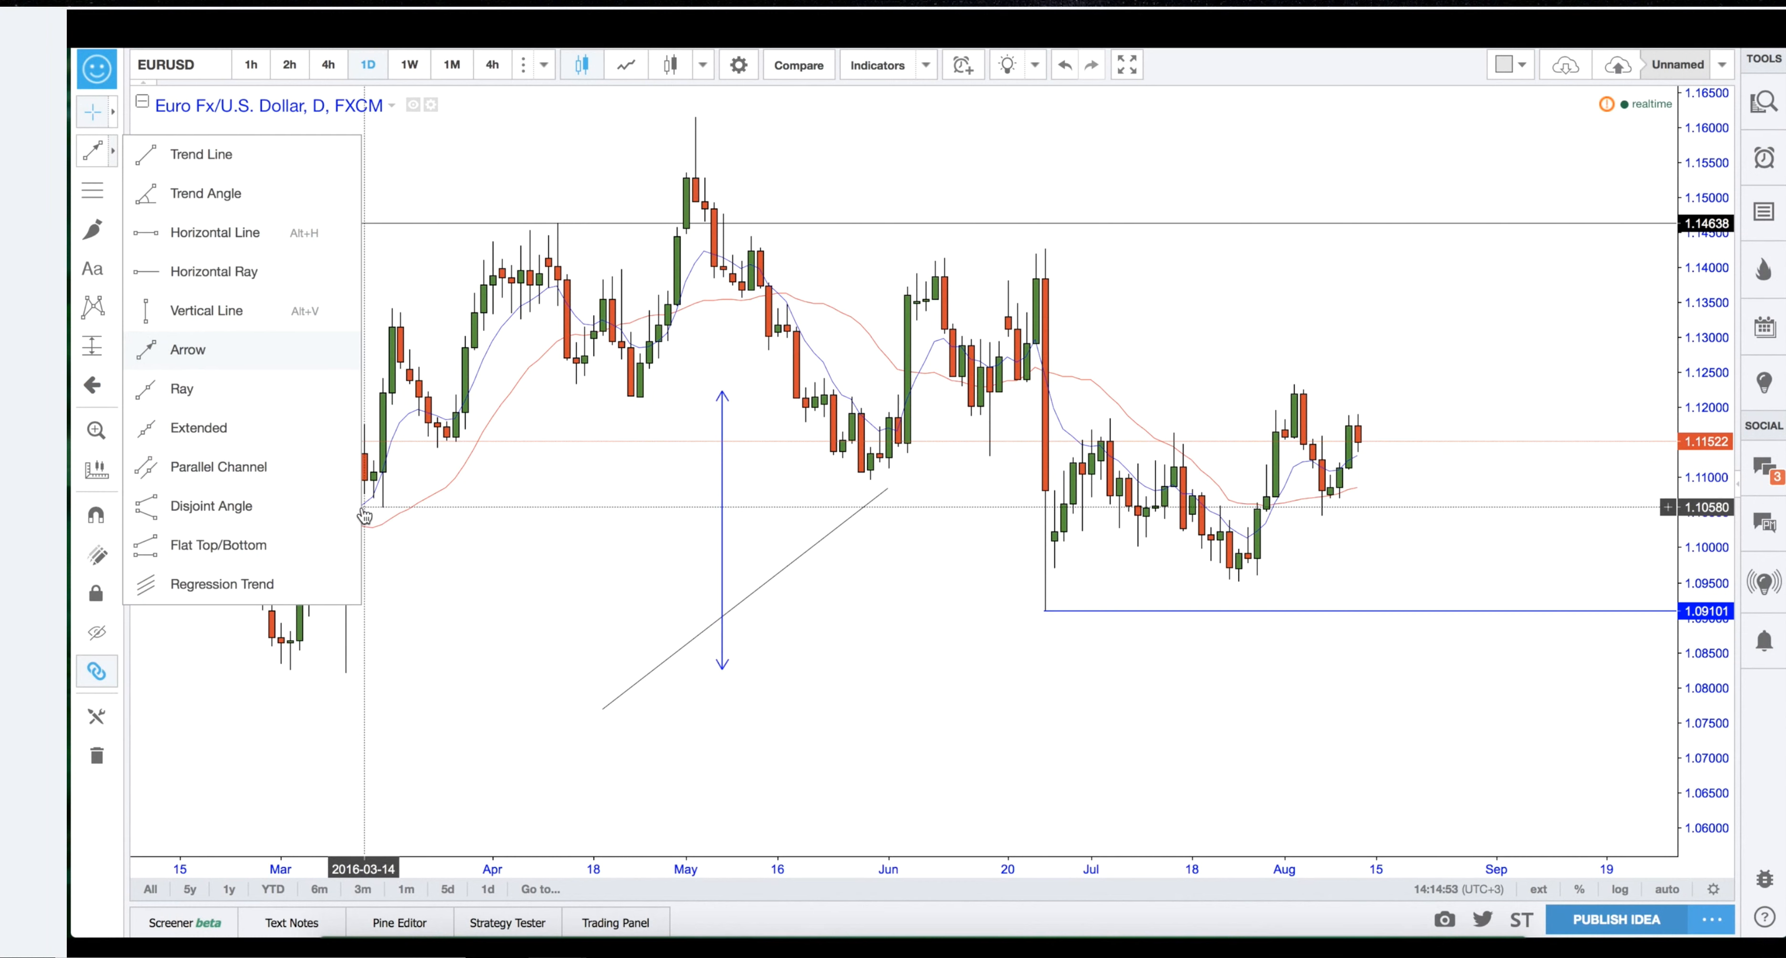
pyautogui.click(257, 483)
pyautogui.click(391, 656)
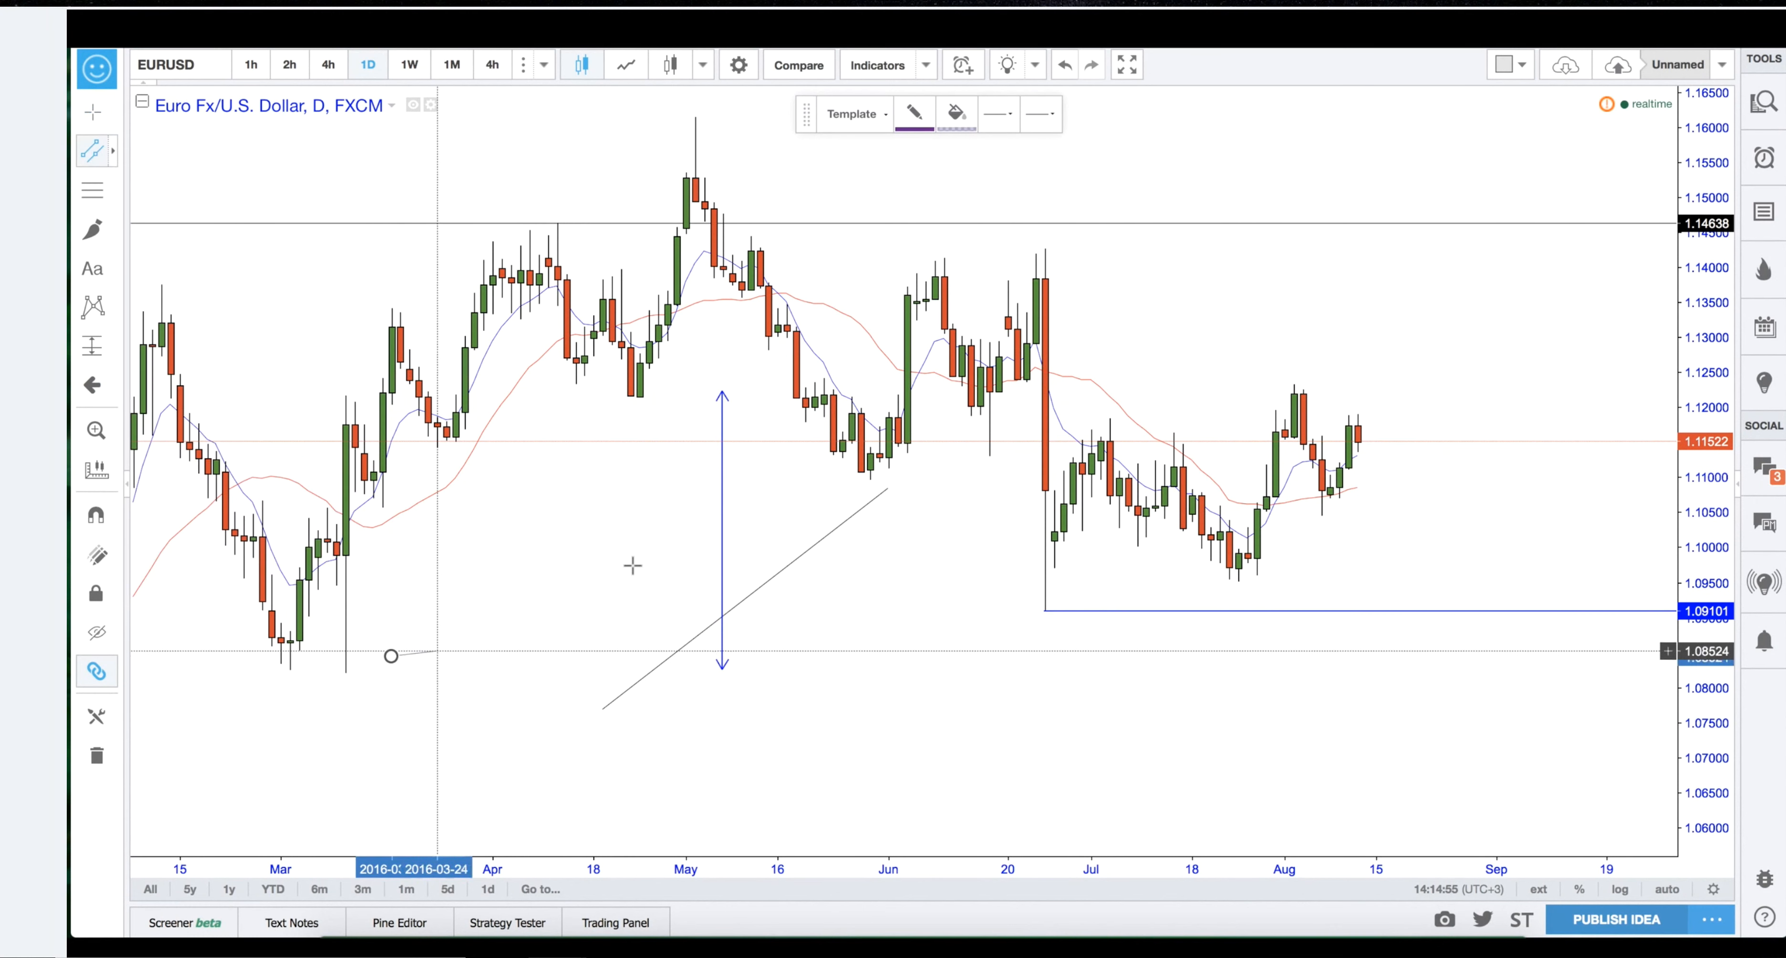
pyautogui.click(638, 560)
pyautogui.click(669, 659)
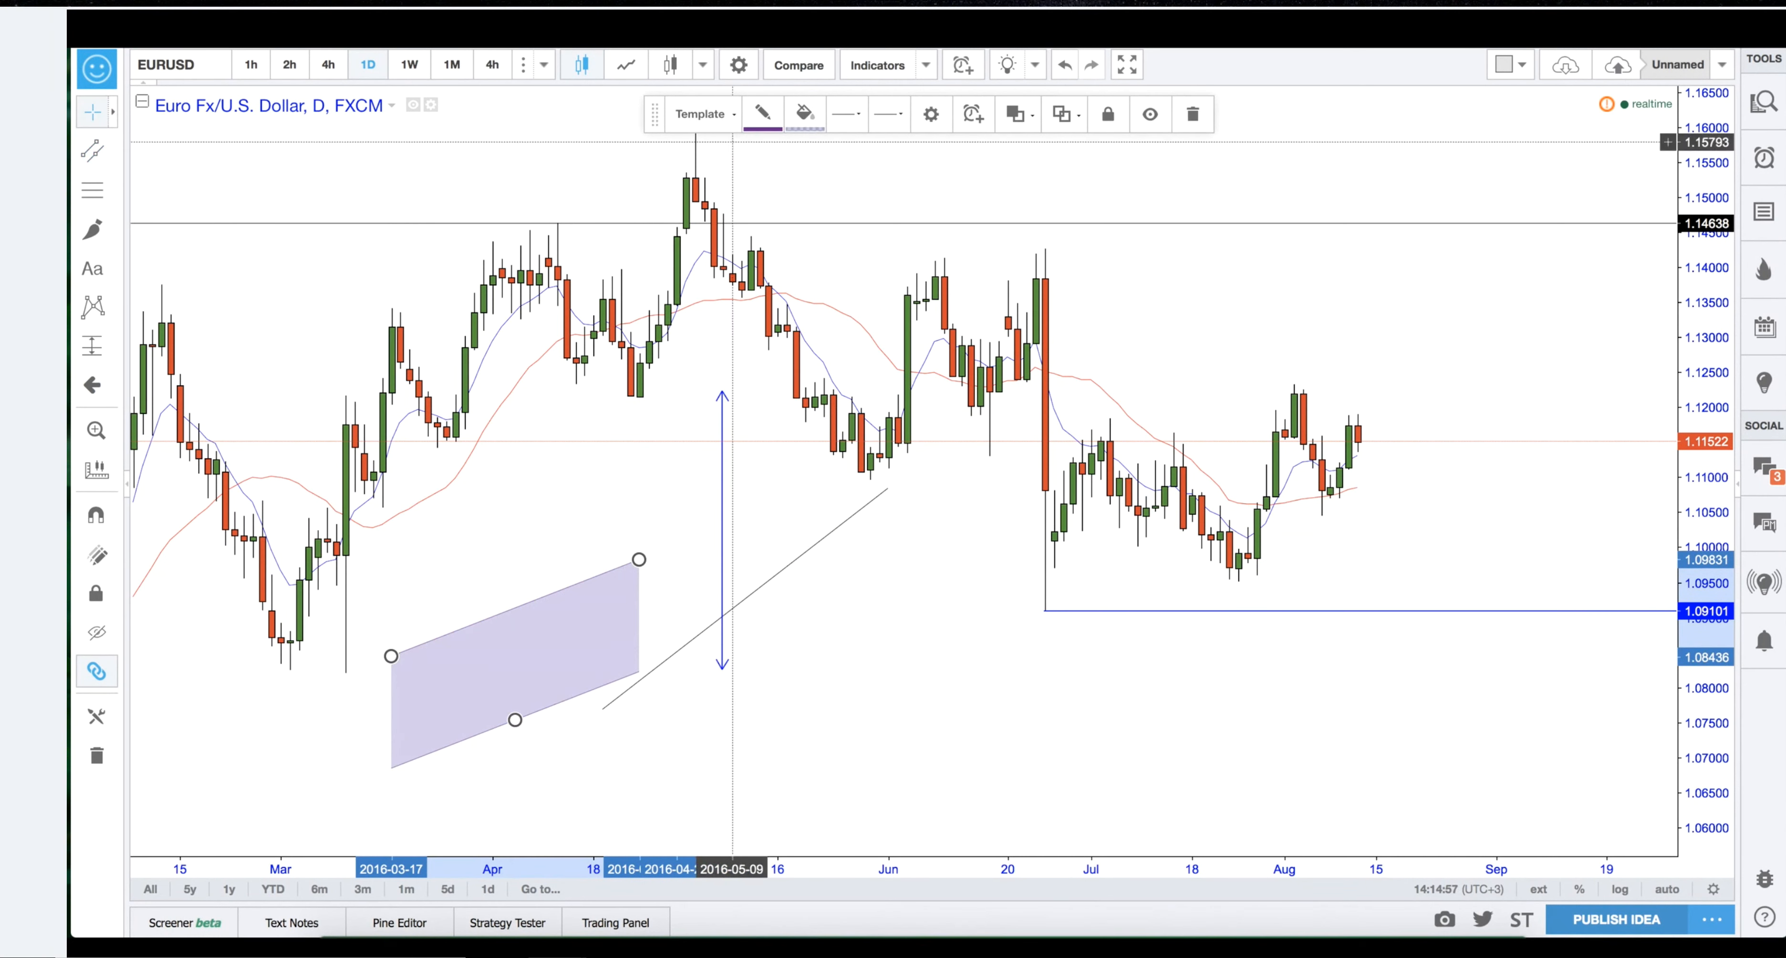
# Color the parallel channel's lines black and make its background fill nearly transparent.
pyautogui.click(762, 113)
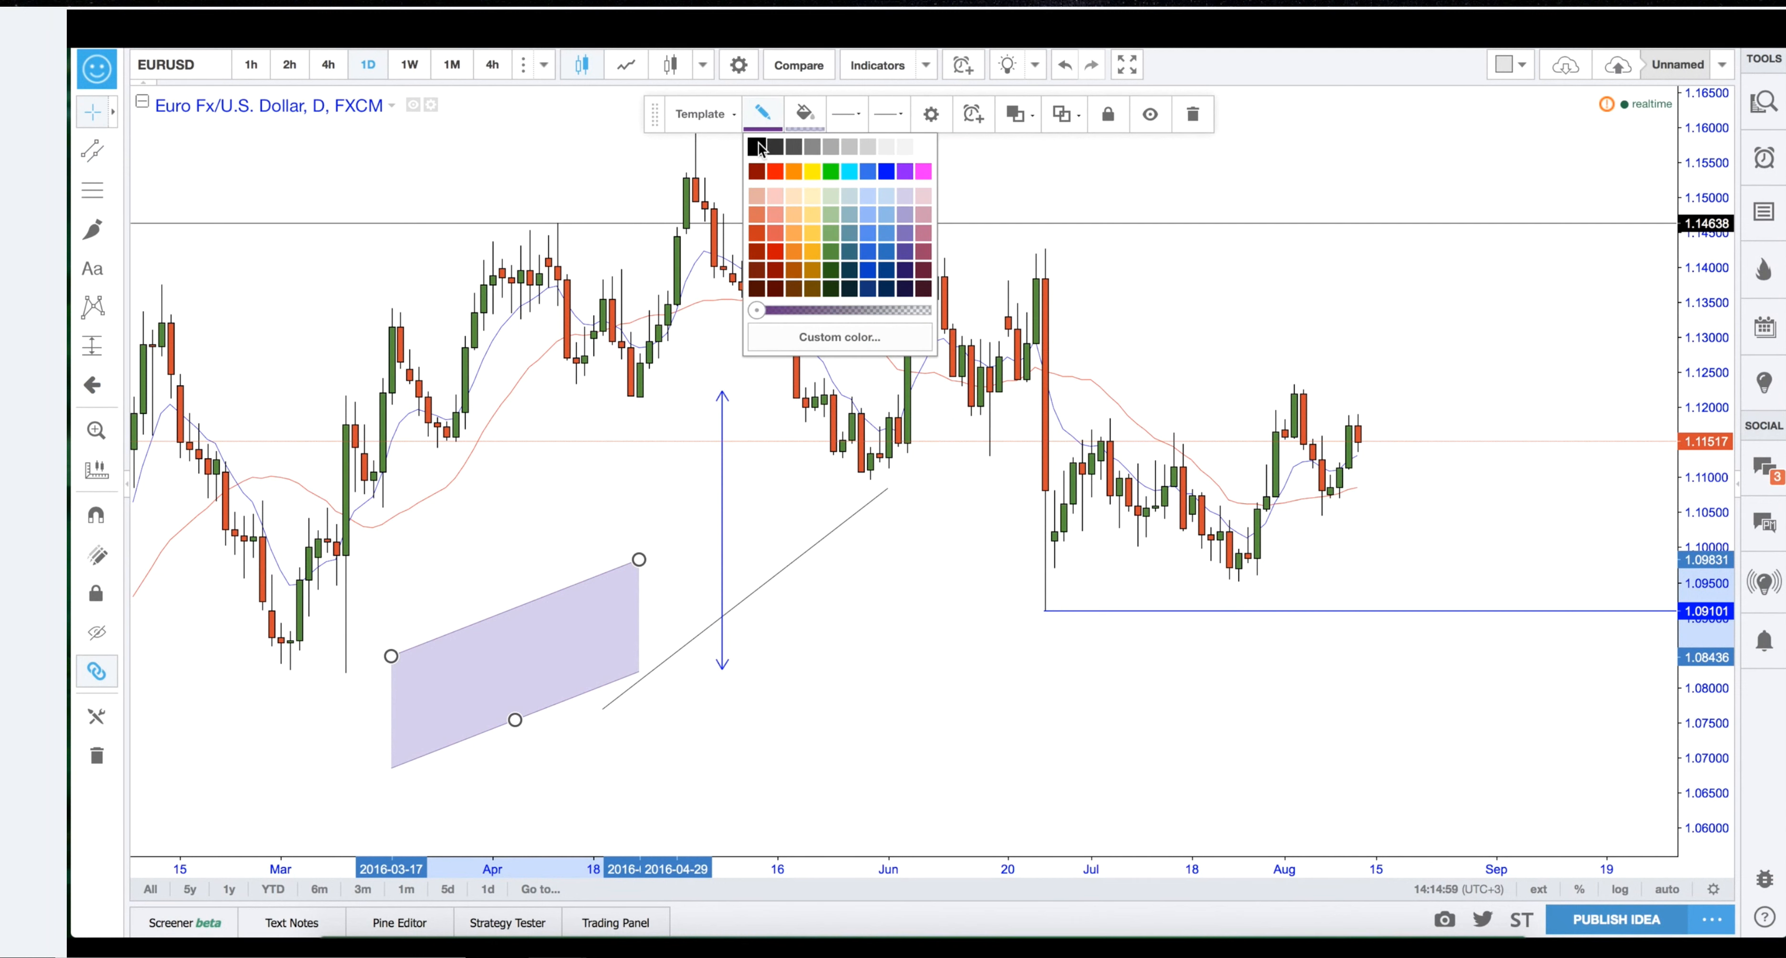
pyautogui.click(758, 146)
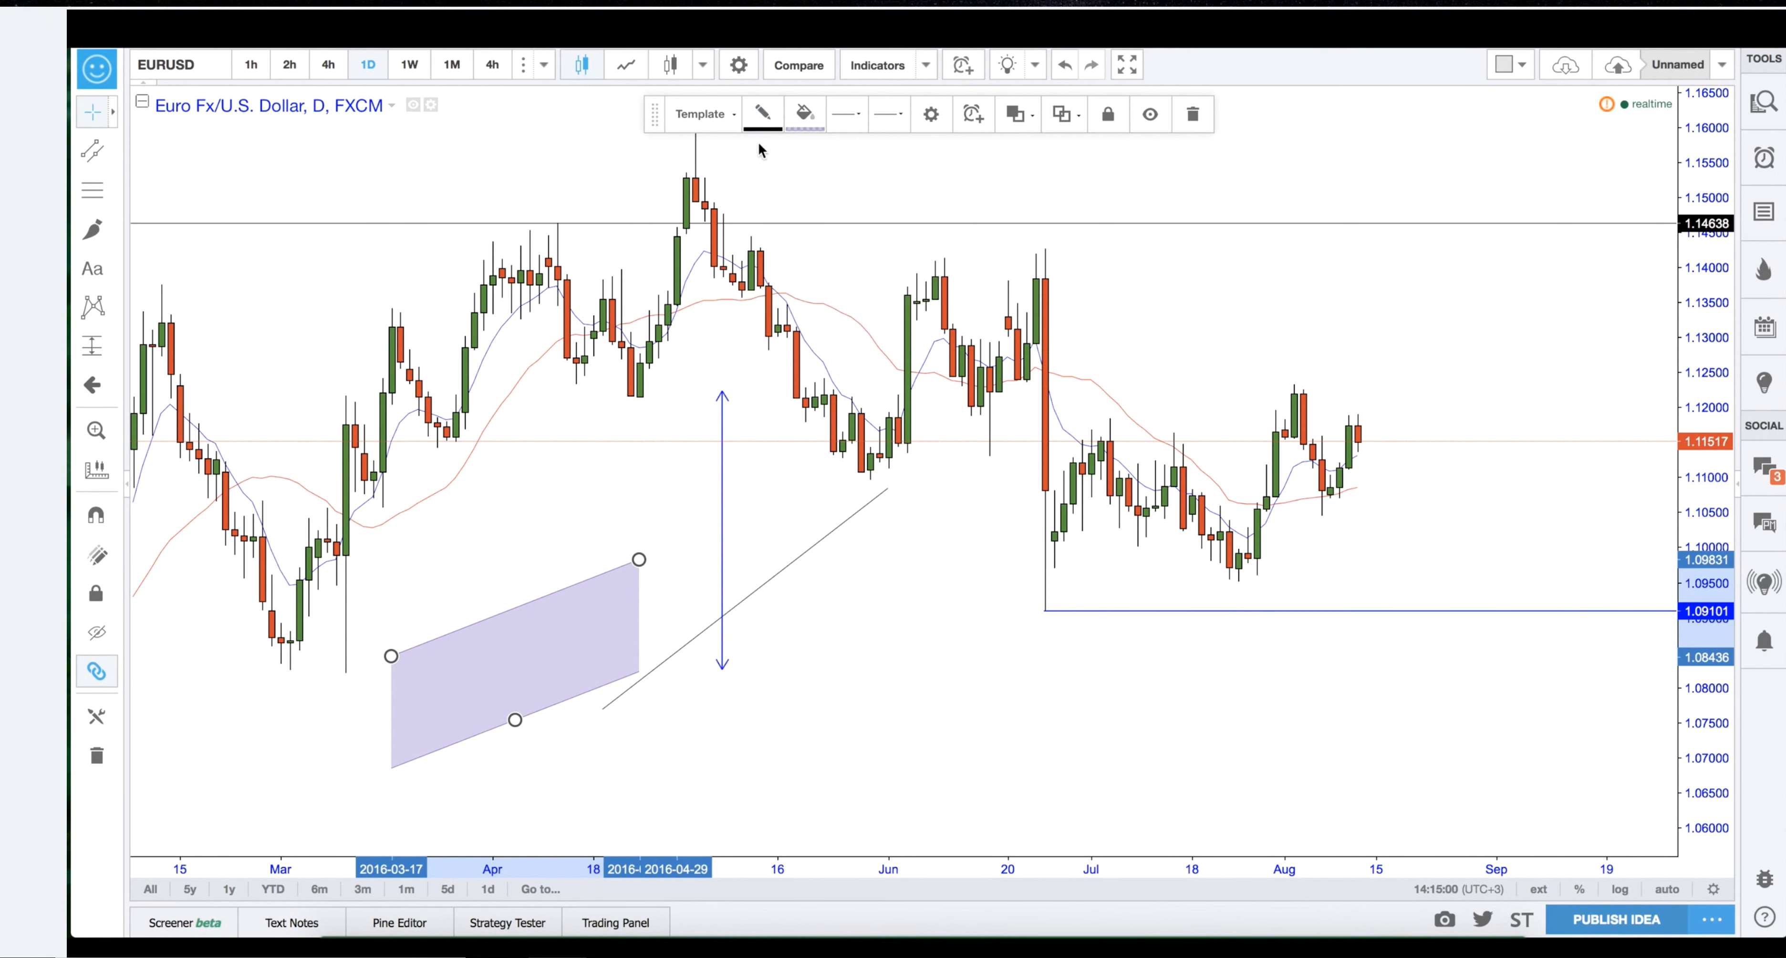
pyautogui.click(803, 114)
pyautogui.moveTo(893, 315); pyautogui.dragTo(972, 319)
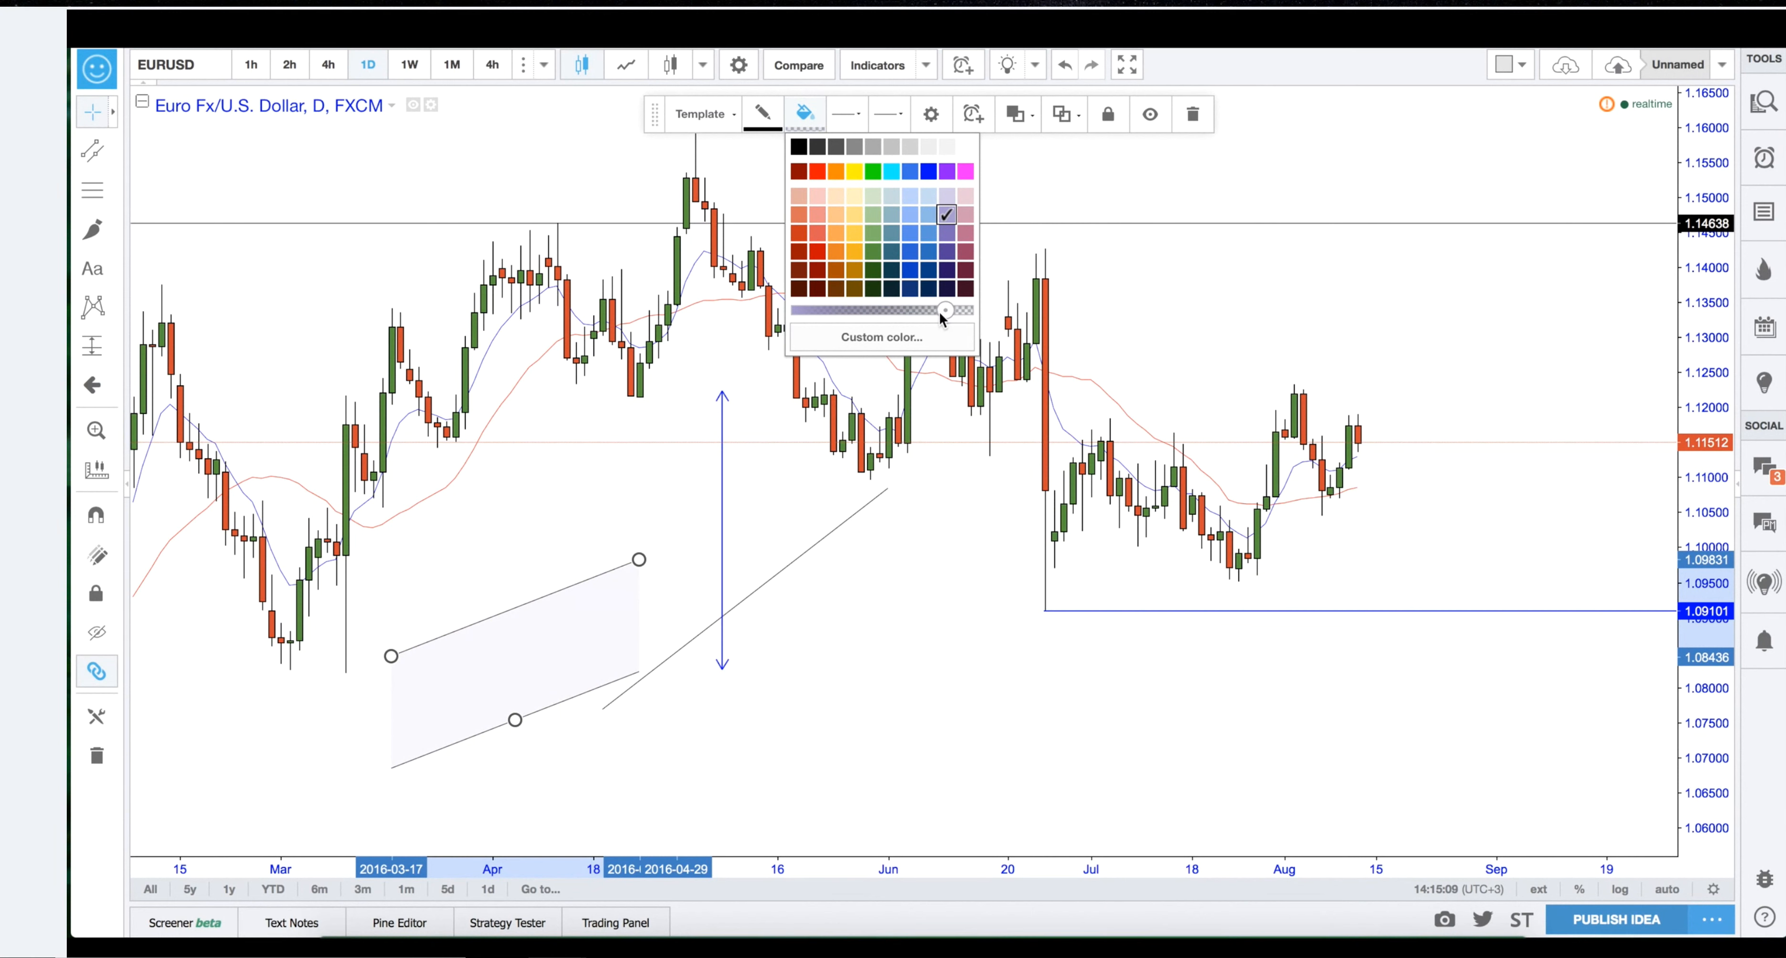
pyautogui.click(284, 153)
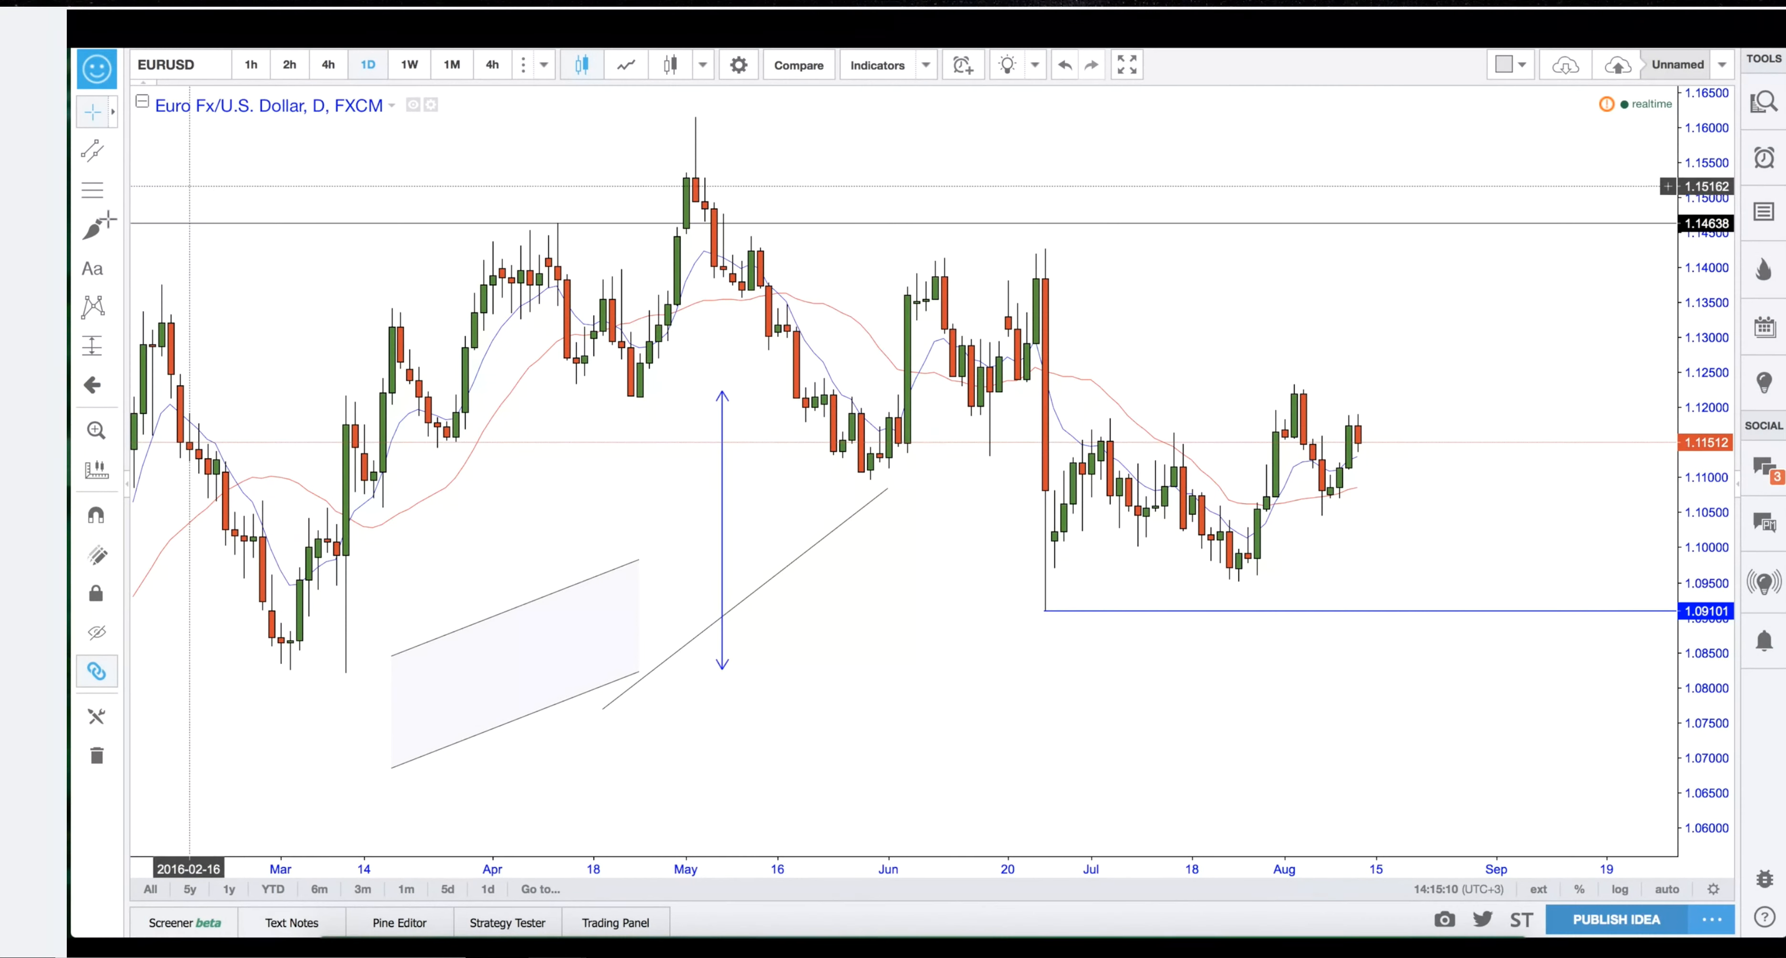
pyautogui.click(115, 154)
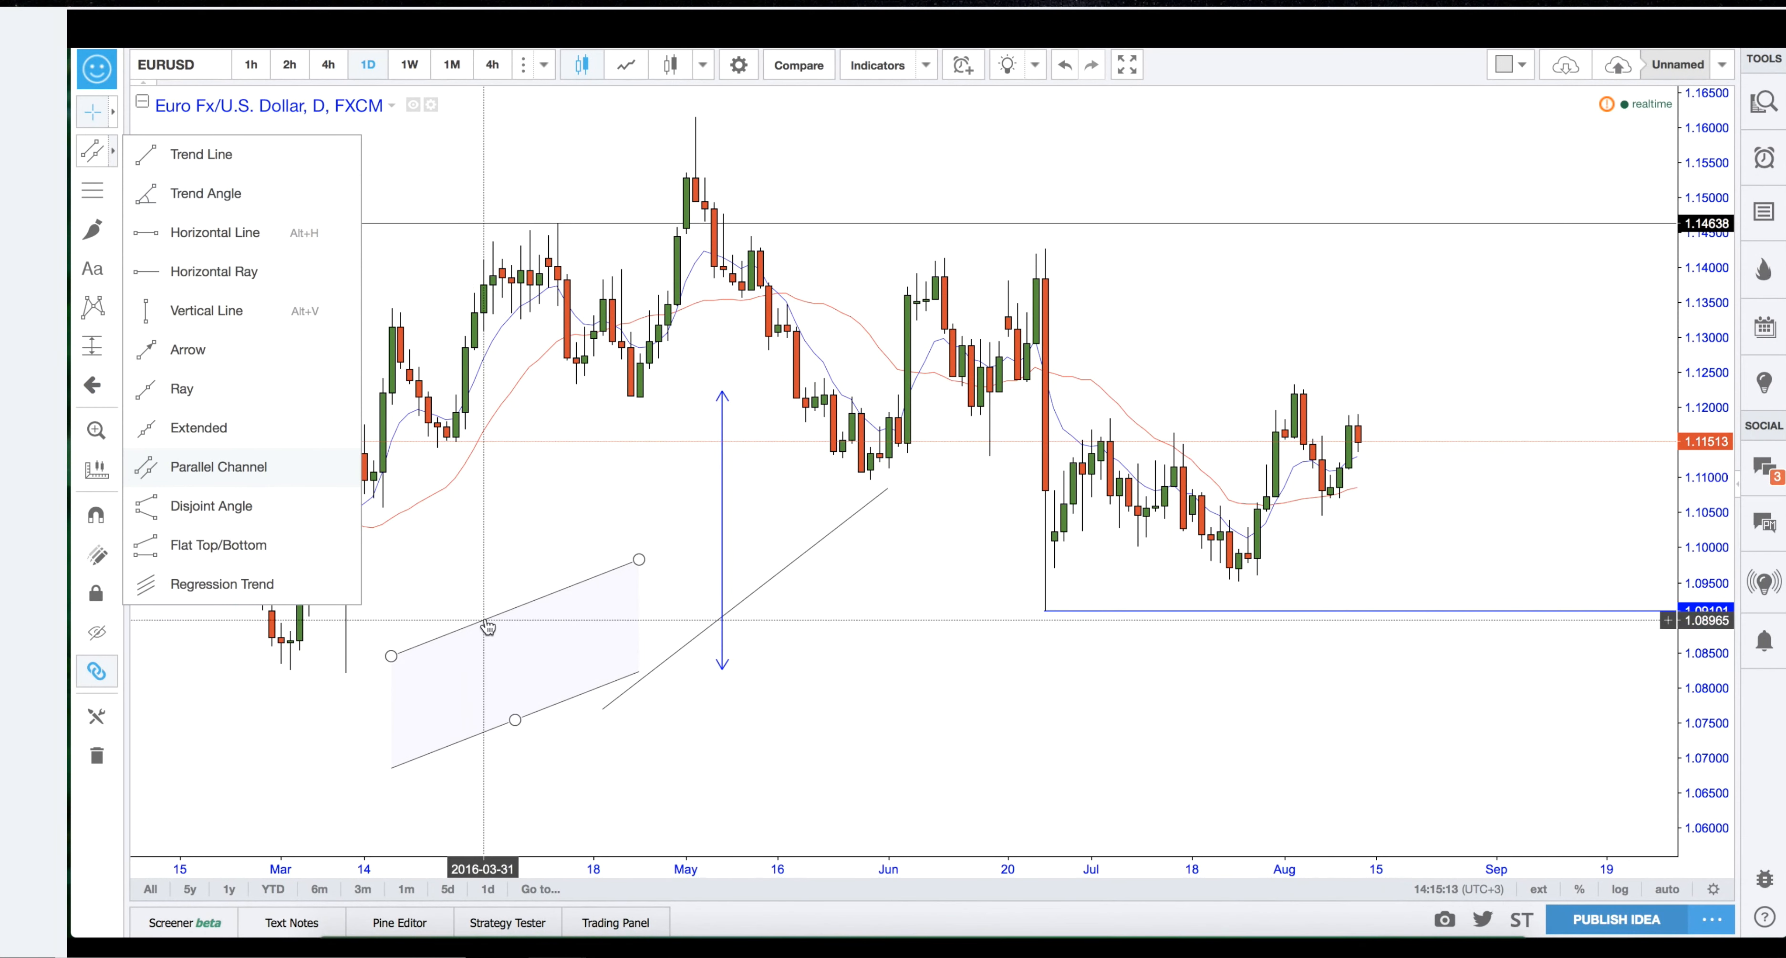
pyautogui.click(560, 449)
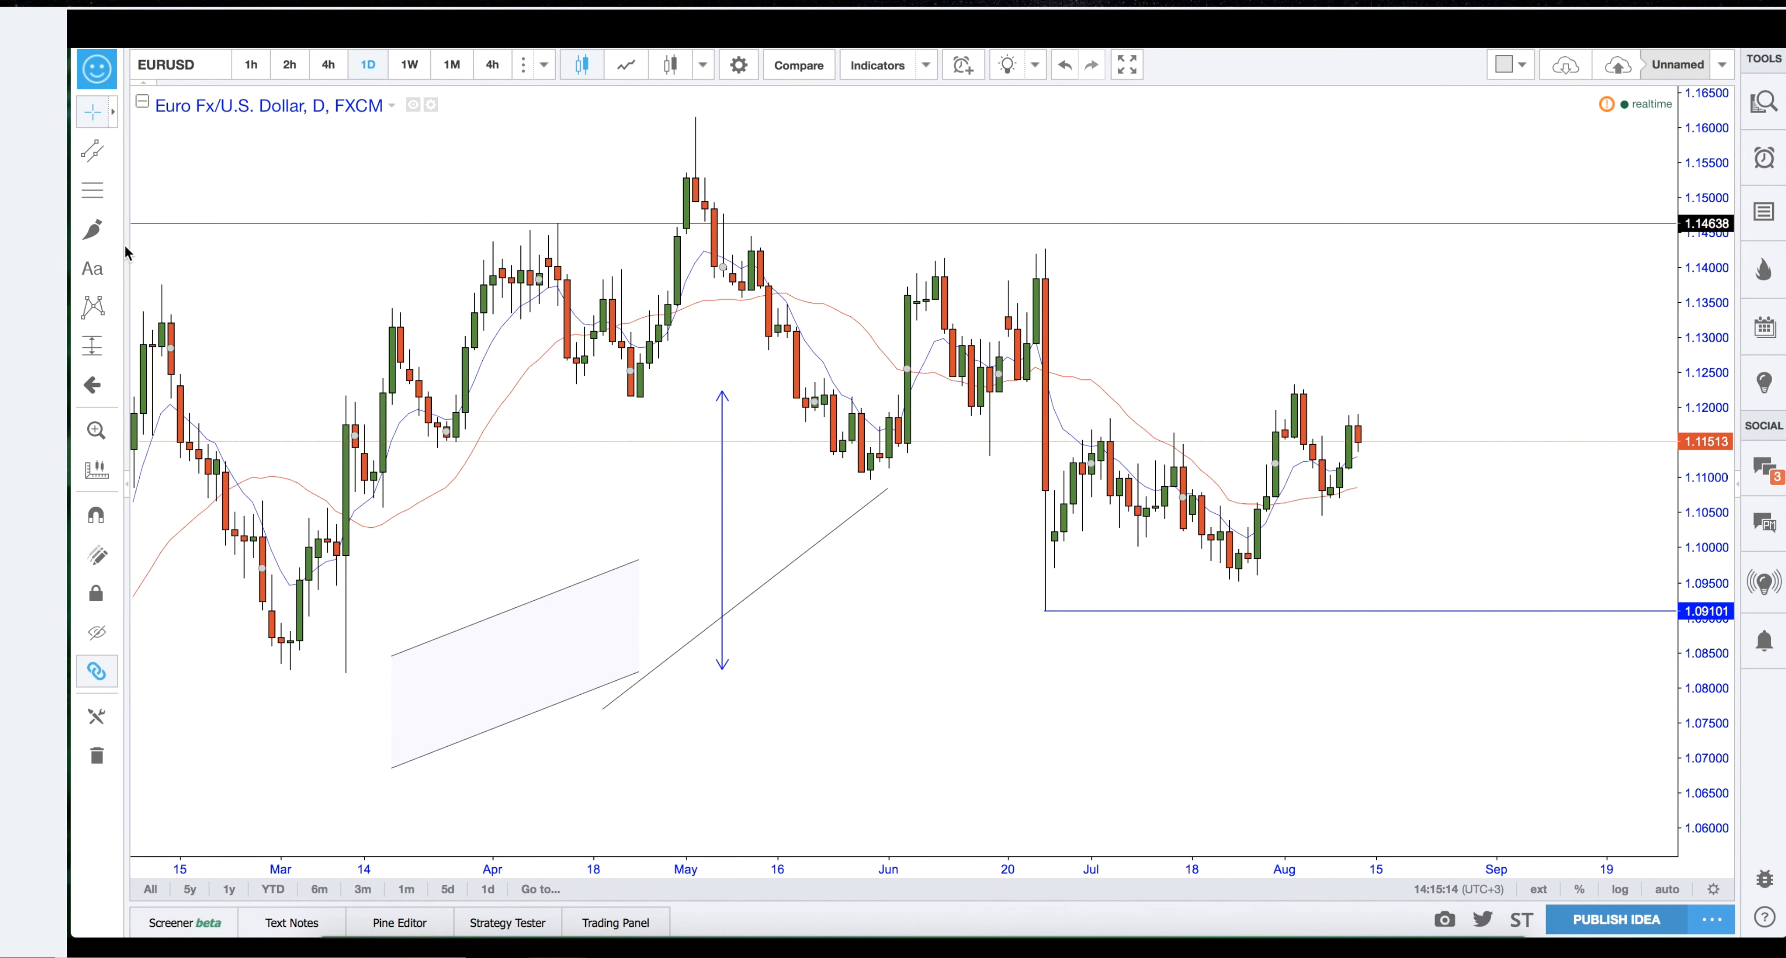
# Place a vertical line on the chart at 2016-03-23 and color it black.
pyautogui.click(112, 154)
pyautogui.click(177, 312)
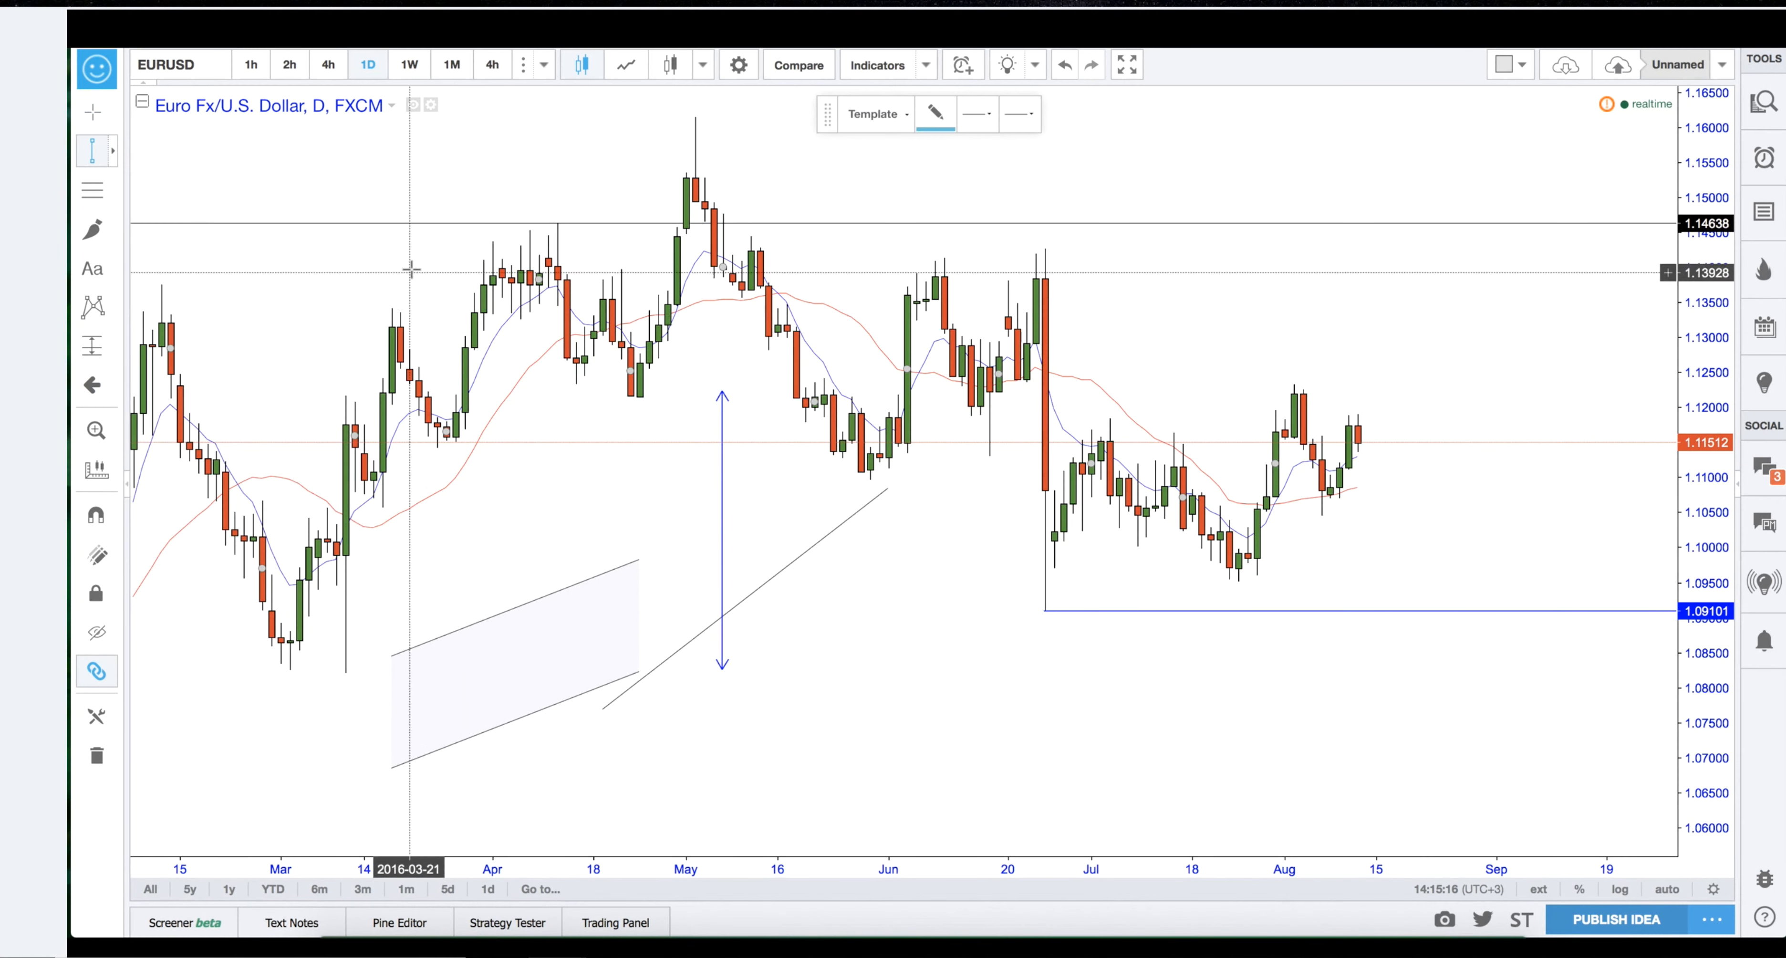
pyautogui.click(426, 258)
pyautogui.click(794, 125)
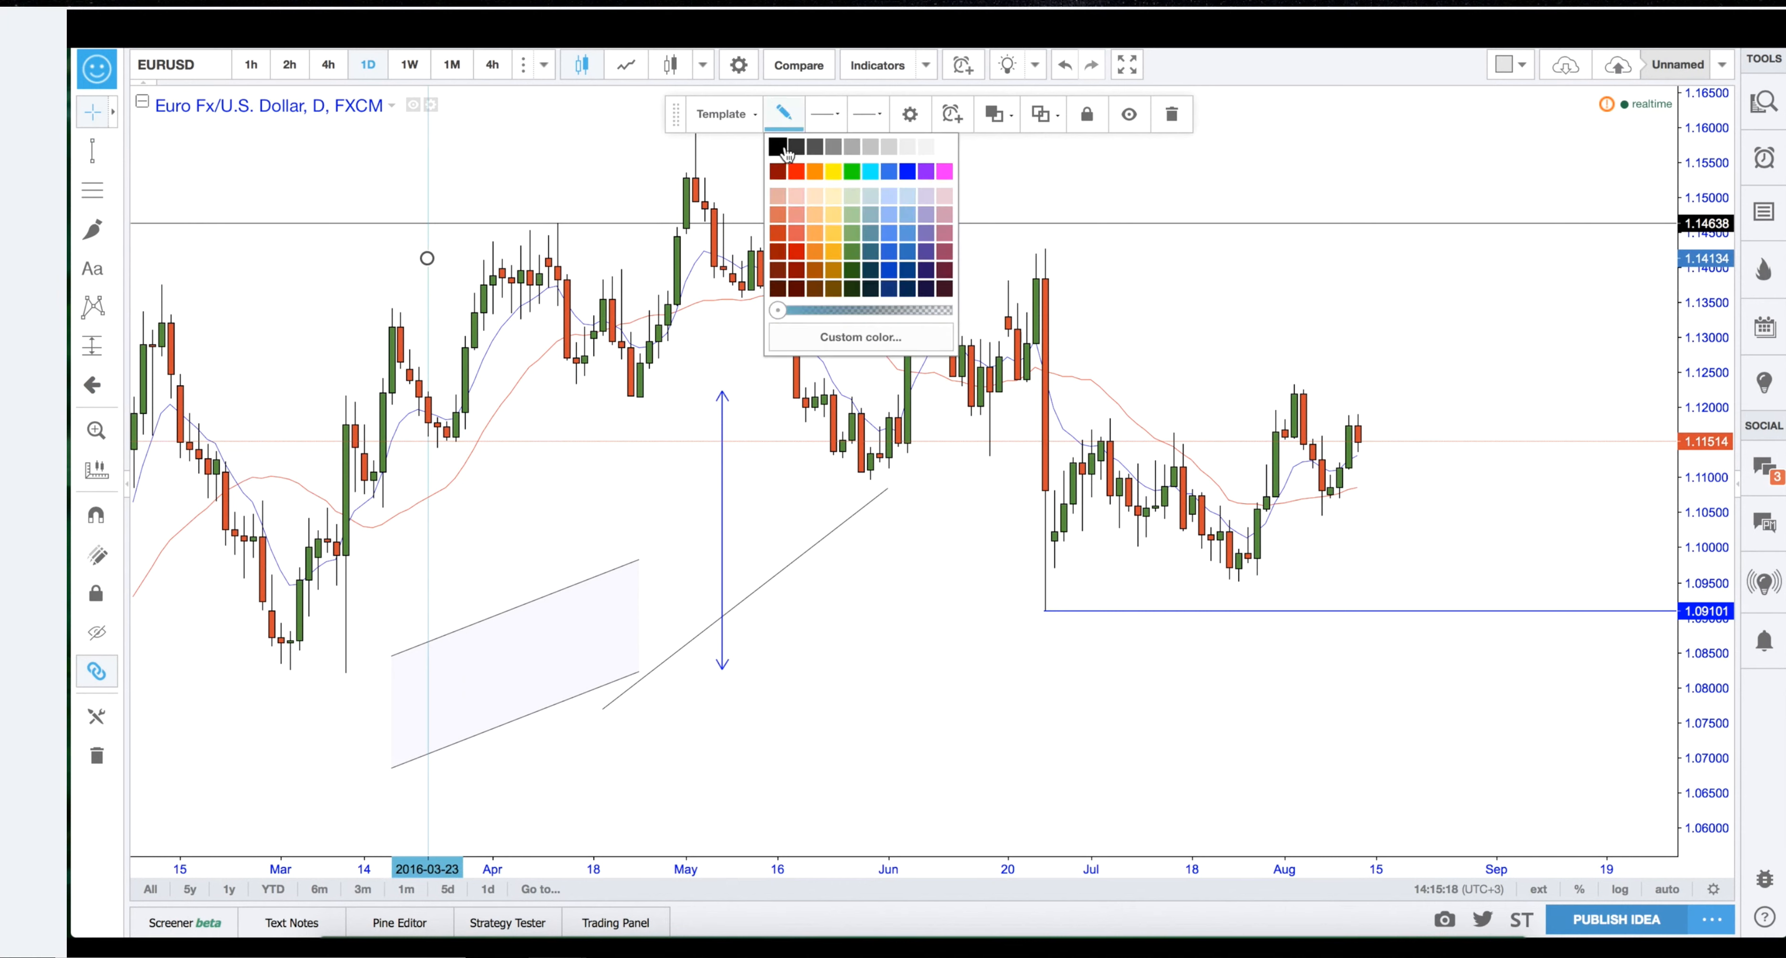
pyautogui.click(778, 144)
pyautogui.click(579, 173)
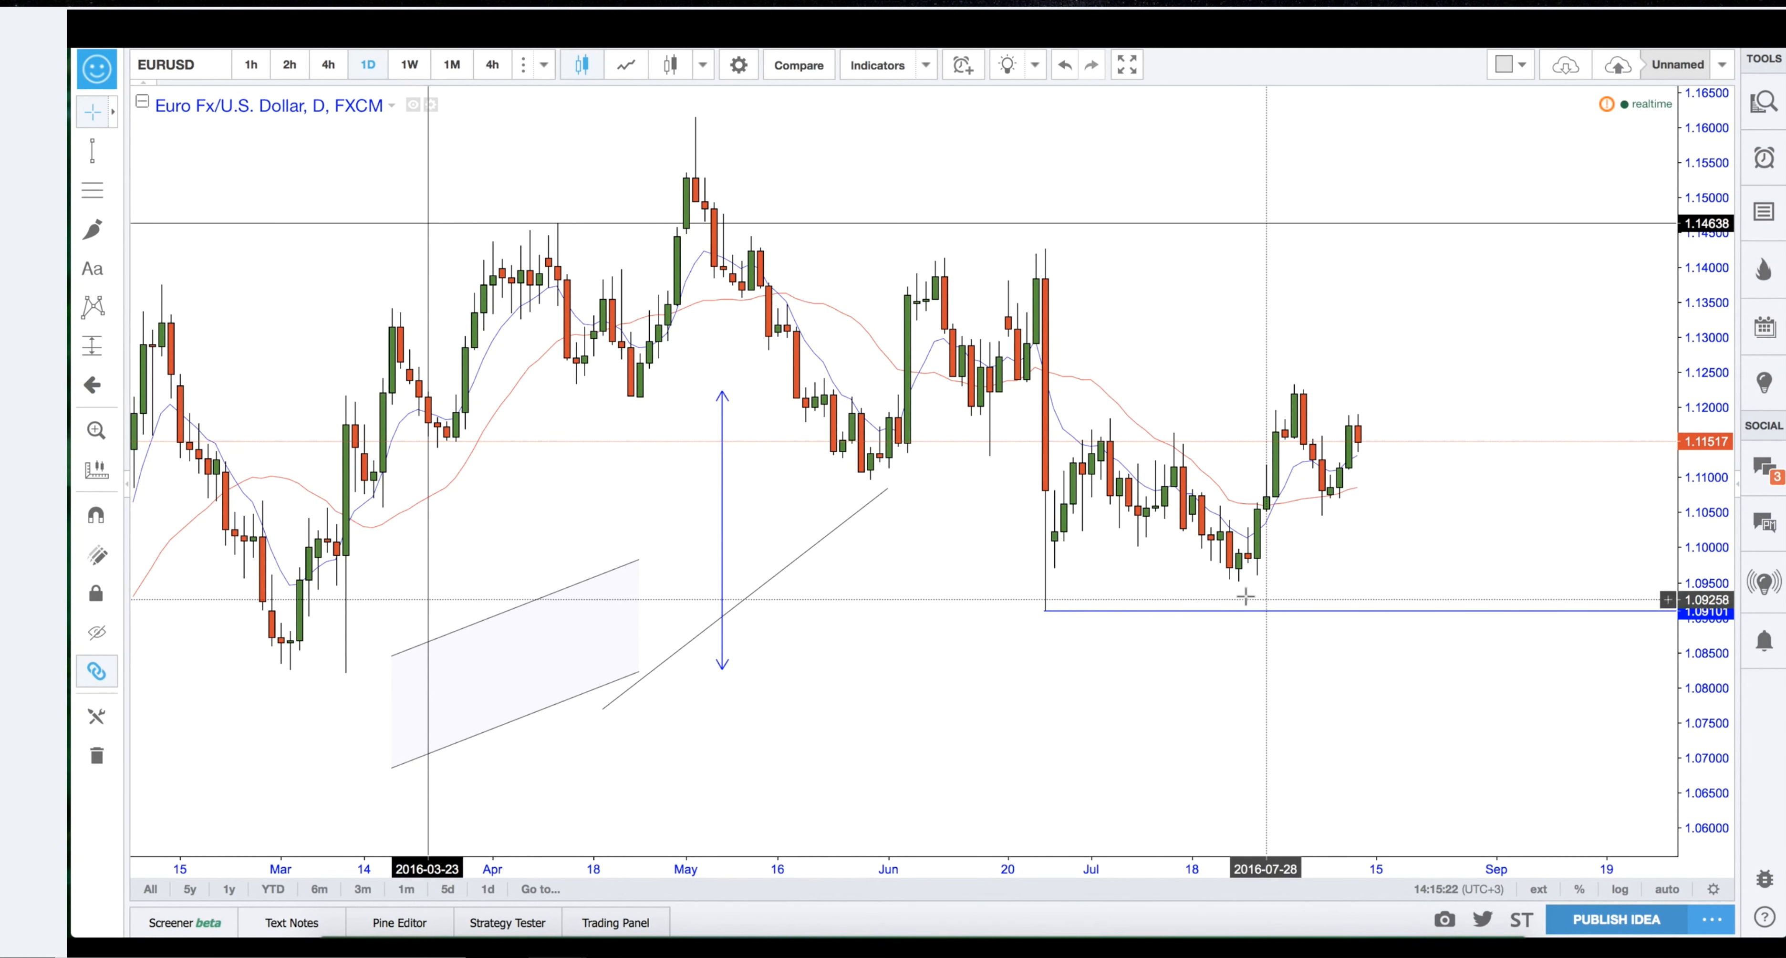
# Remove all drawings from the chart.
pyautogui.click(722, 481)
pyautogui.click(775, 522)
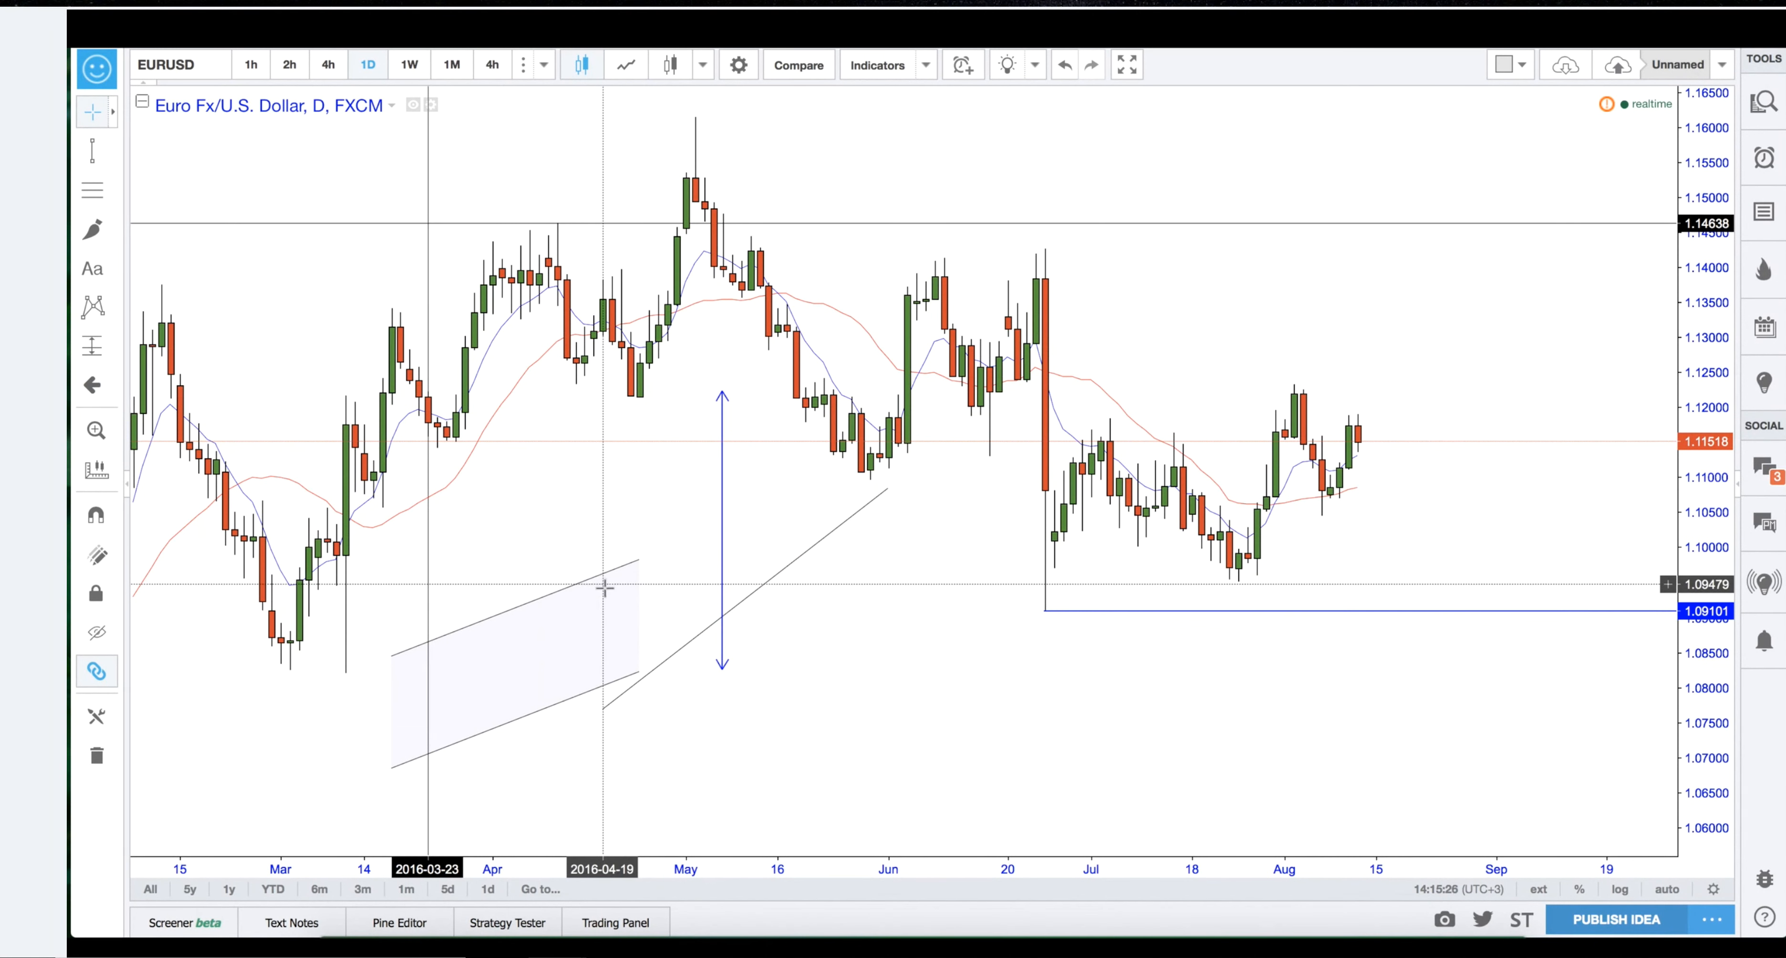
pyautogui.click(109, 745)
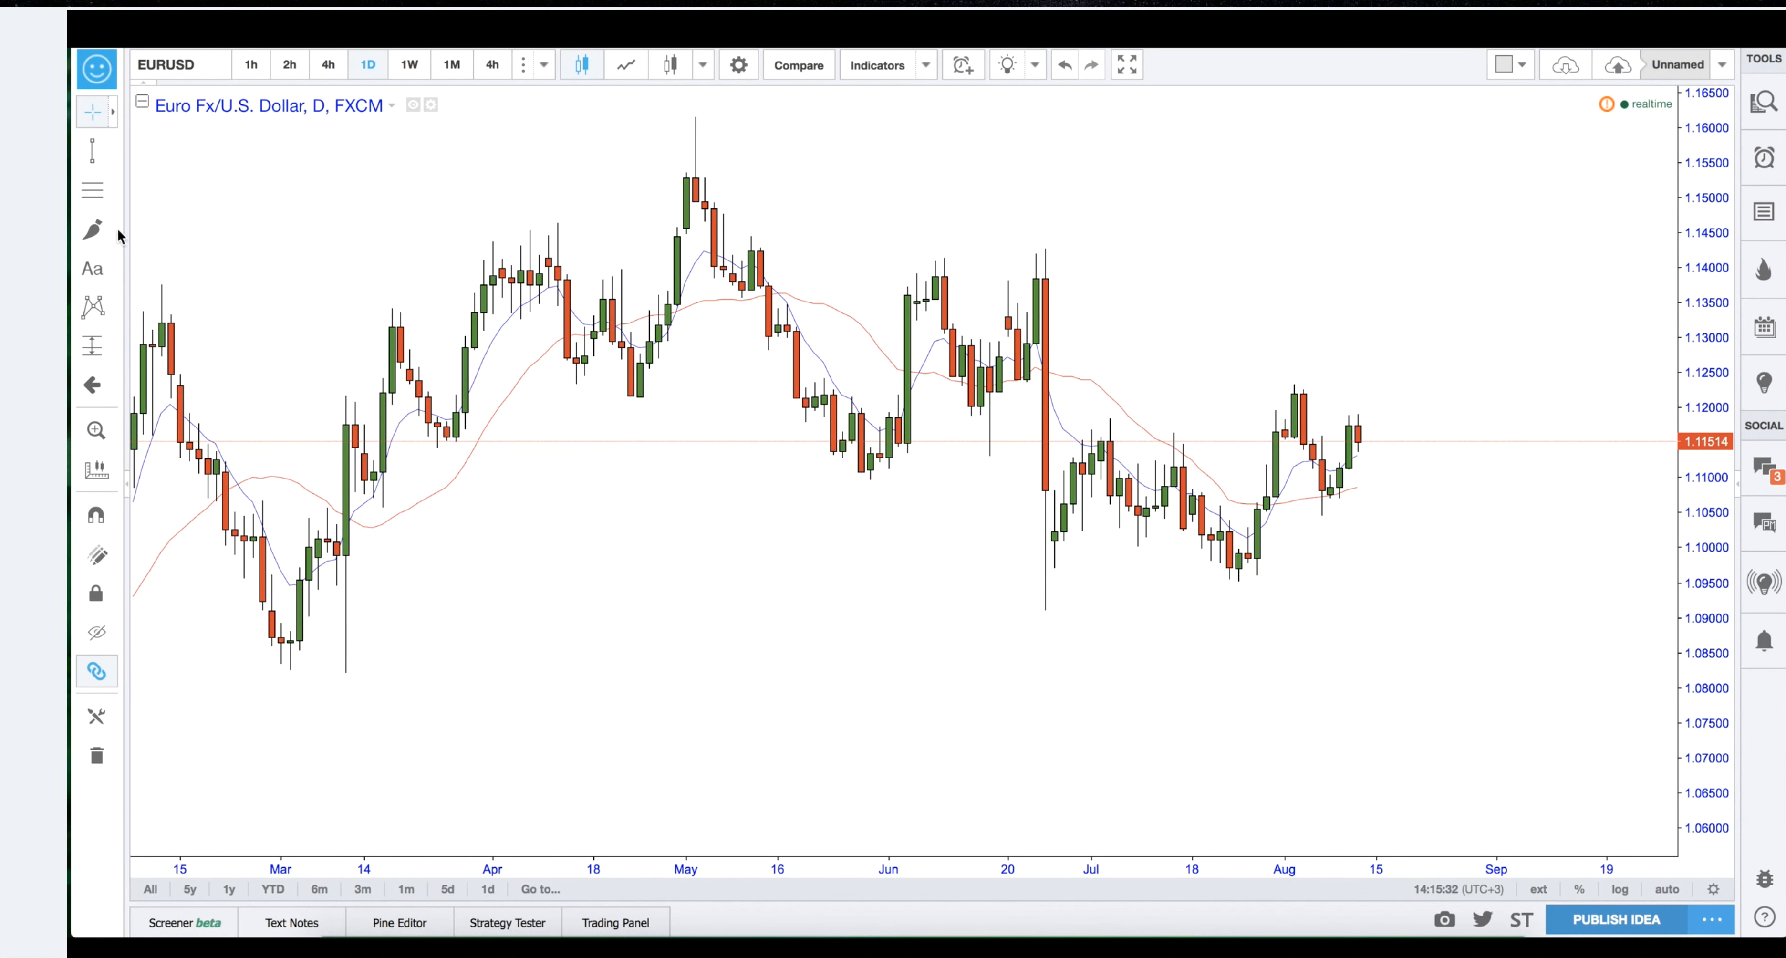
# Place a text label below the candles at 2016-04-19, about 1.09361, and color its text black.
pyautogui.click(114, 269)
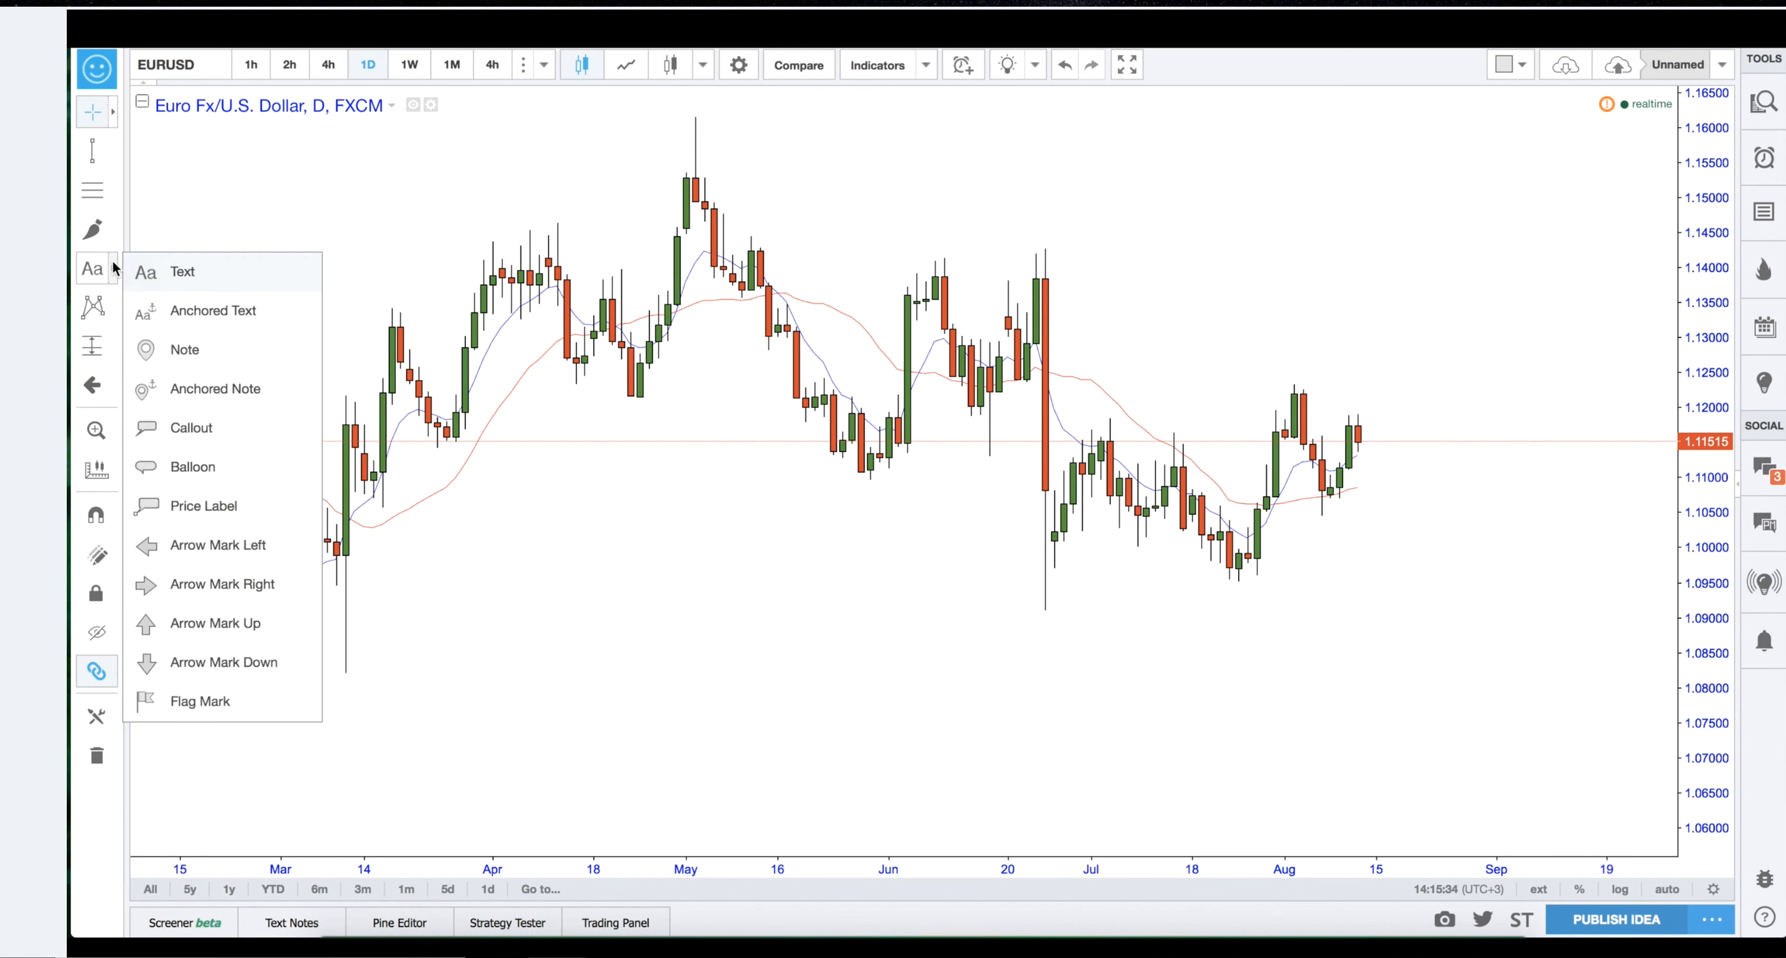
pyautogui.click(179, 273)
pyautogui.click(603, 595)
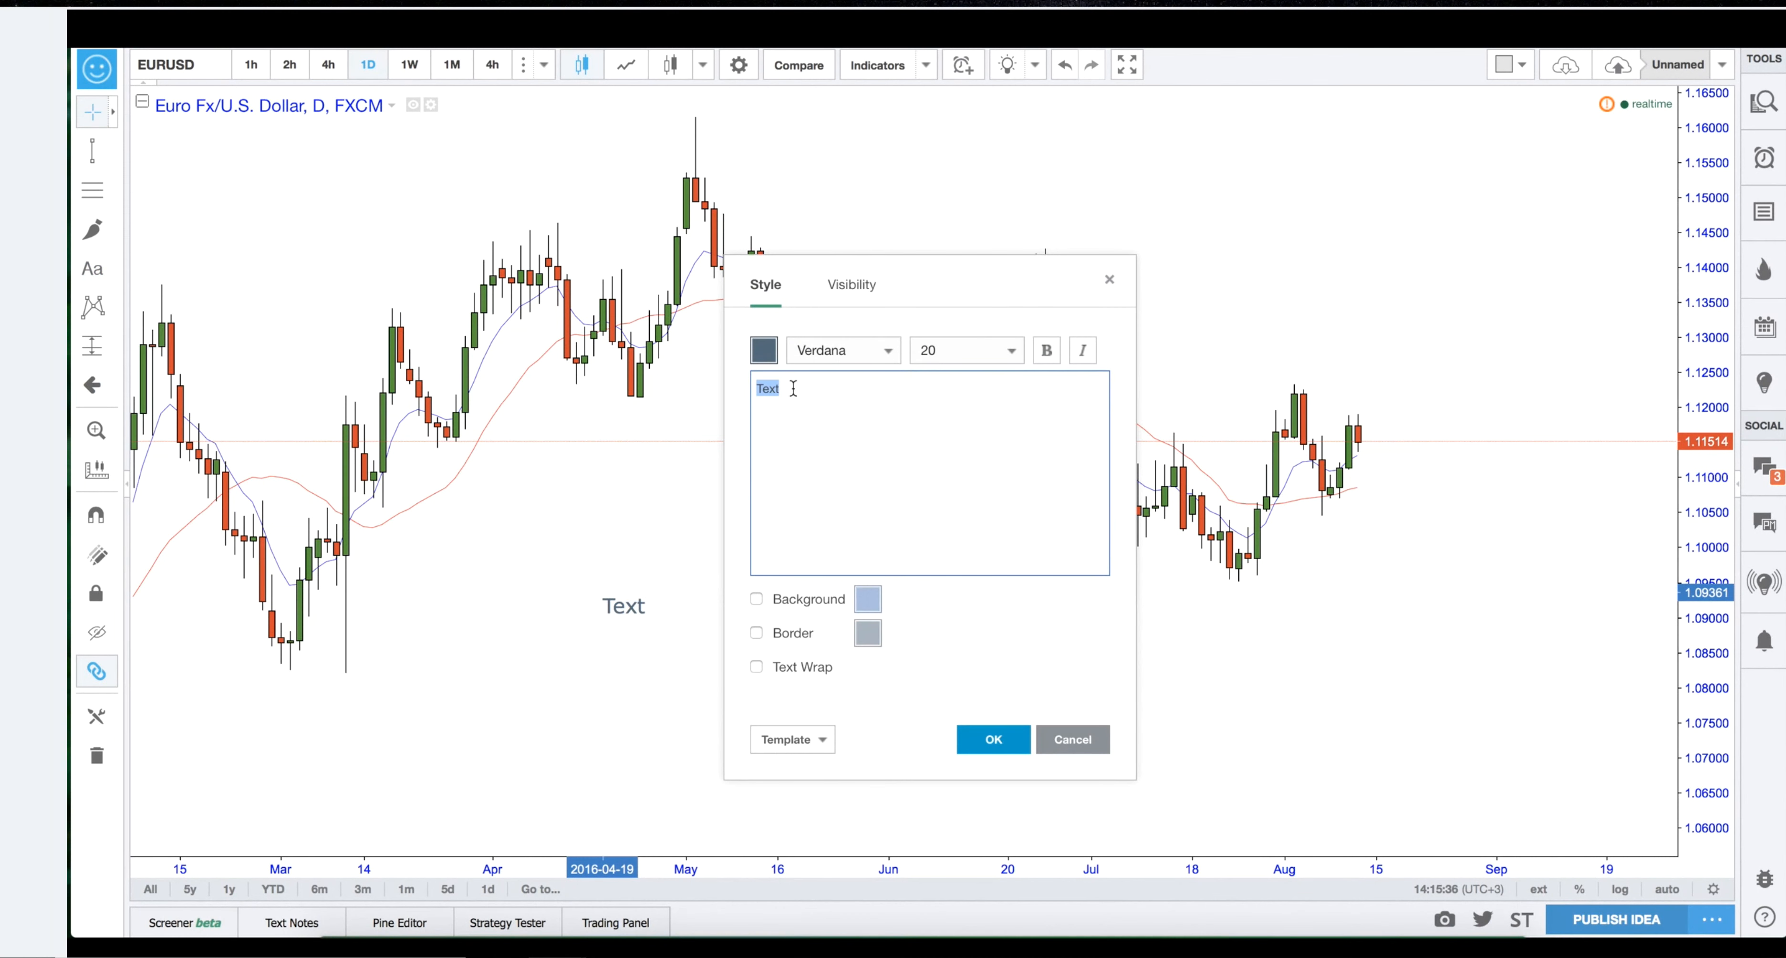
pyautogui.click(766, 352)
pyautogui.click(764, 378)
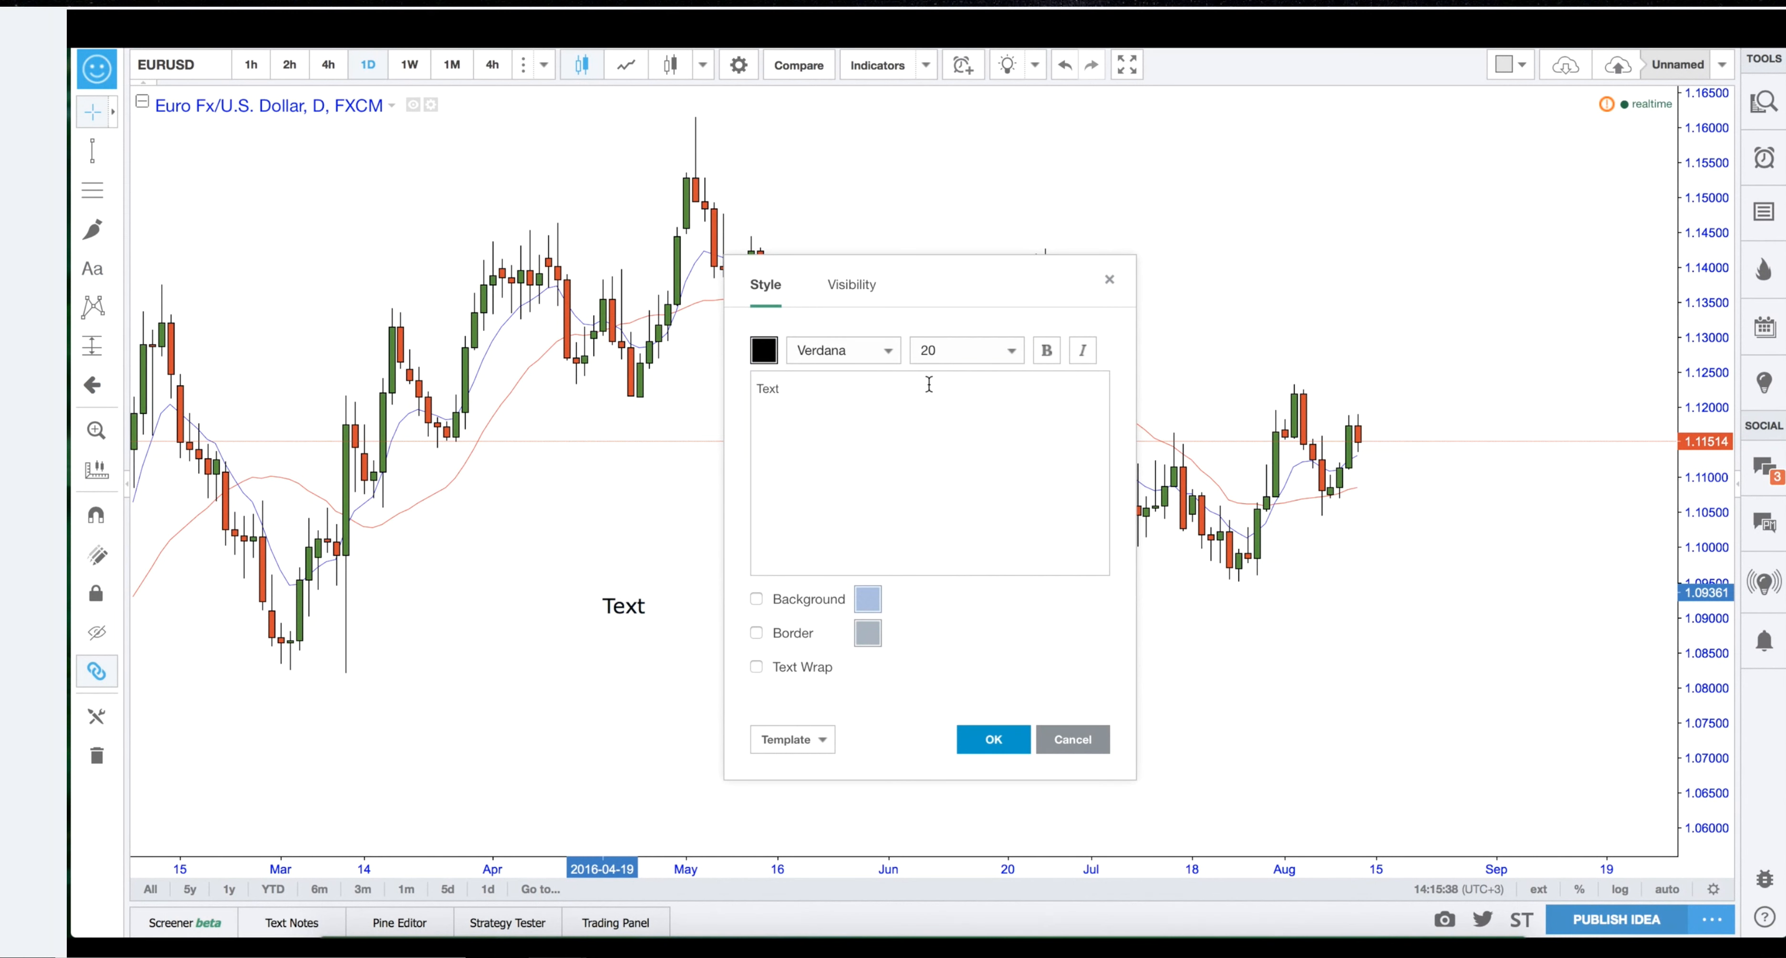
# Try another font size for the text label and return it to 20.
pyautogui.click(1002, 353)
pyautogui.click(930, 567)
pyautogui.click(1023, 359)
pyautogui.click(944, 538)
# Turn on the text label's background and make its fill fully transparent.
pyautogui.click(756, 599)
pyautogui.click(866, 600)
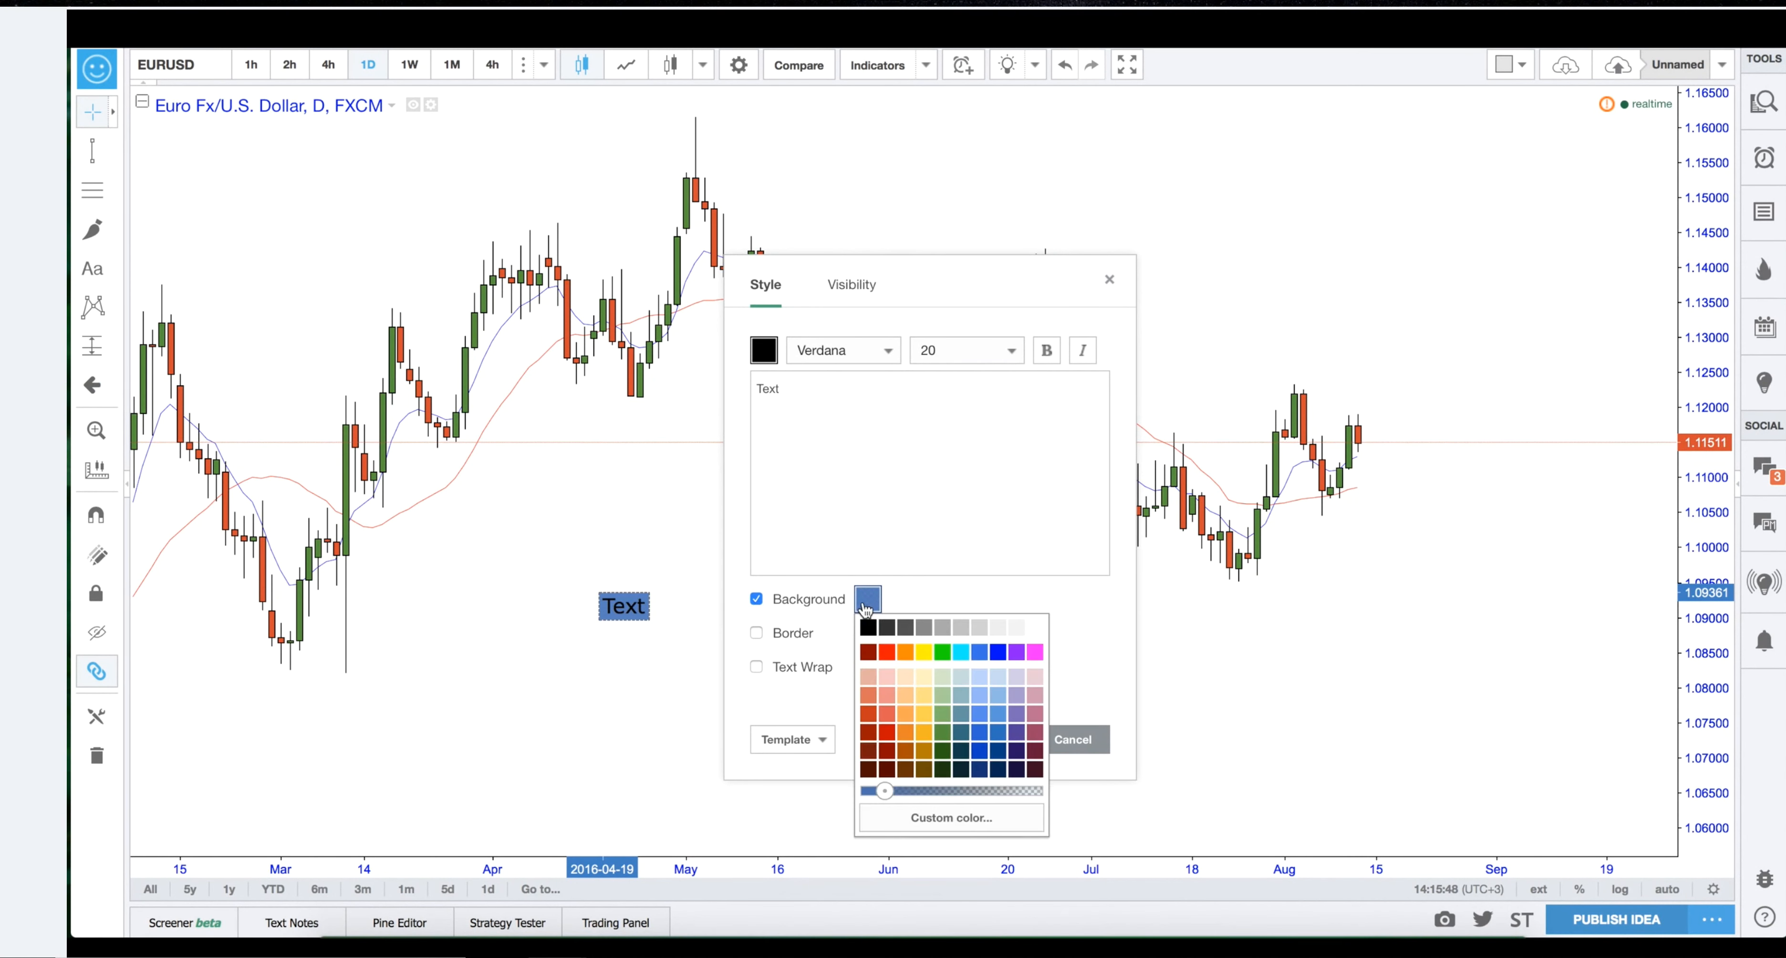
pyautogui.moveTo(896, 791); pyautogui.dragTo(1104, 784)
pyautogui.click(1014, 478)
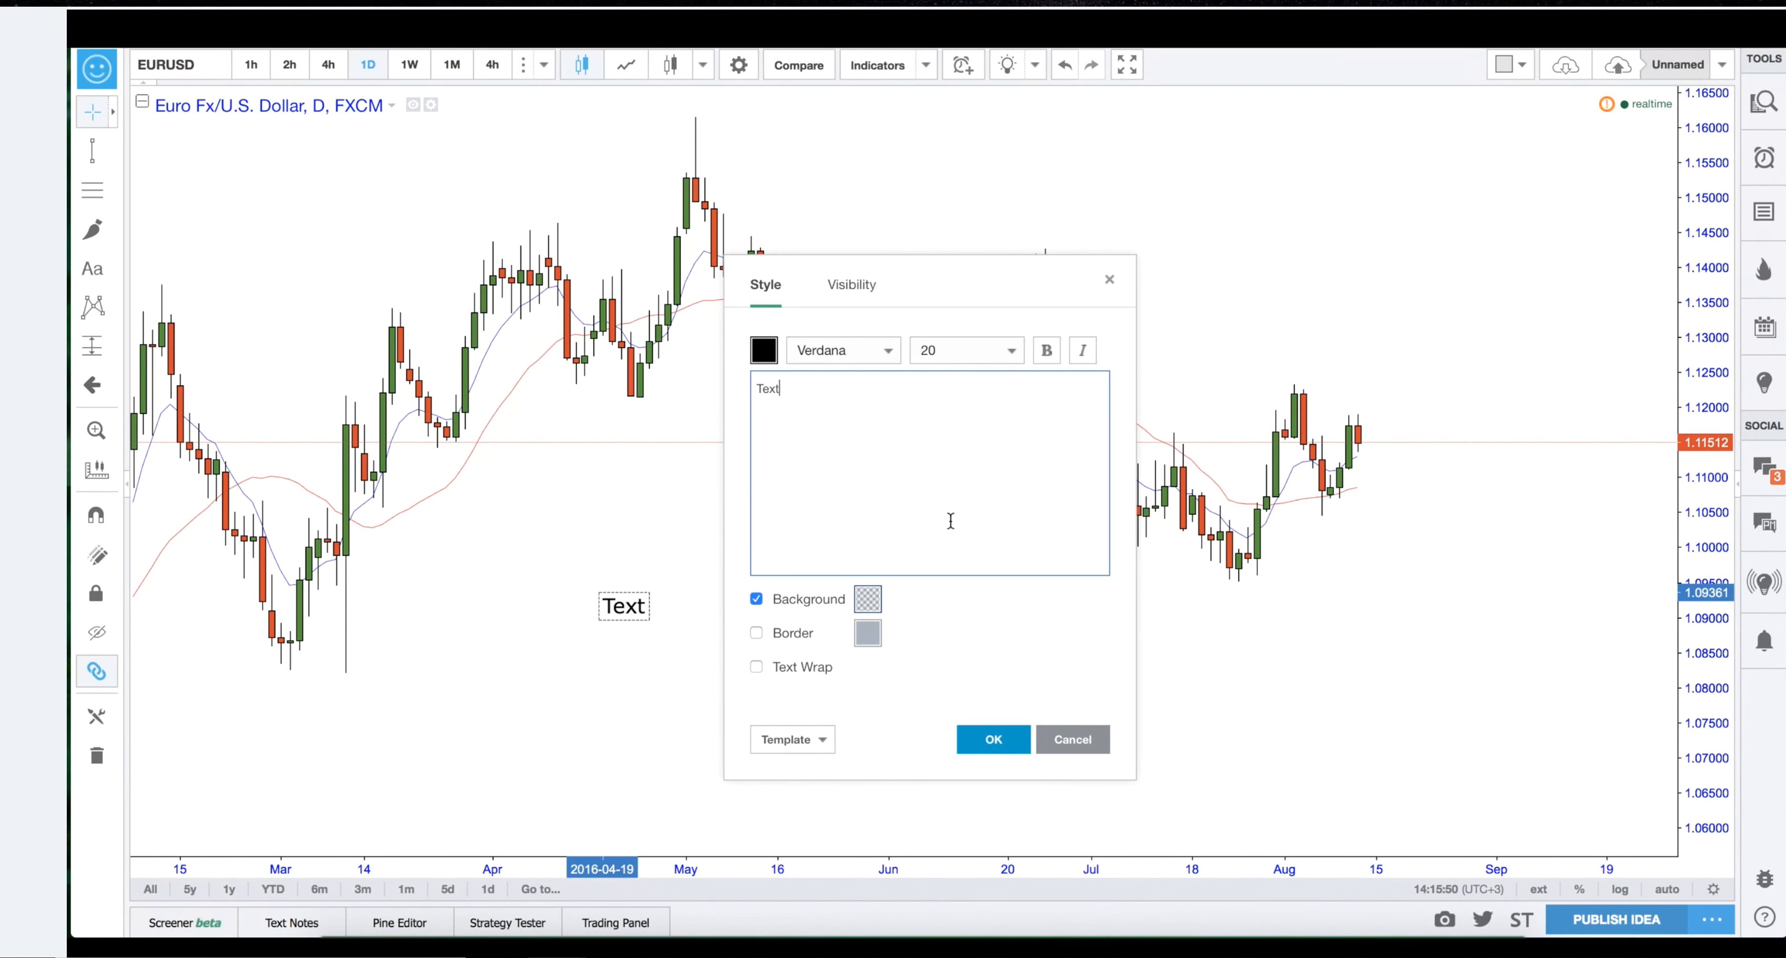
# Turn off the text label's background and give the label a black border.
pyautogui.click(758, 598)
pyautogui.click(867, 633)
pyautogui.click(868, 666)
pyautogui.click(902, 498)
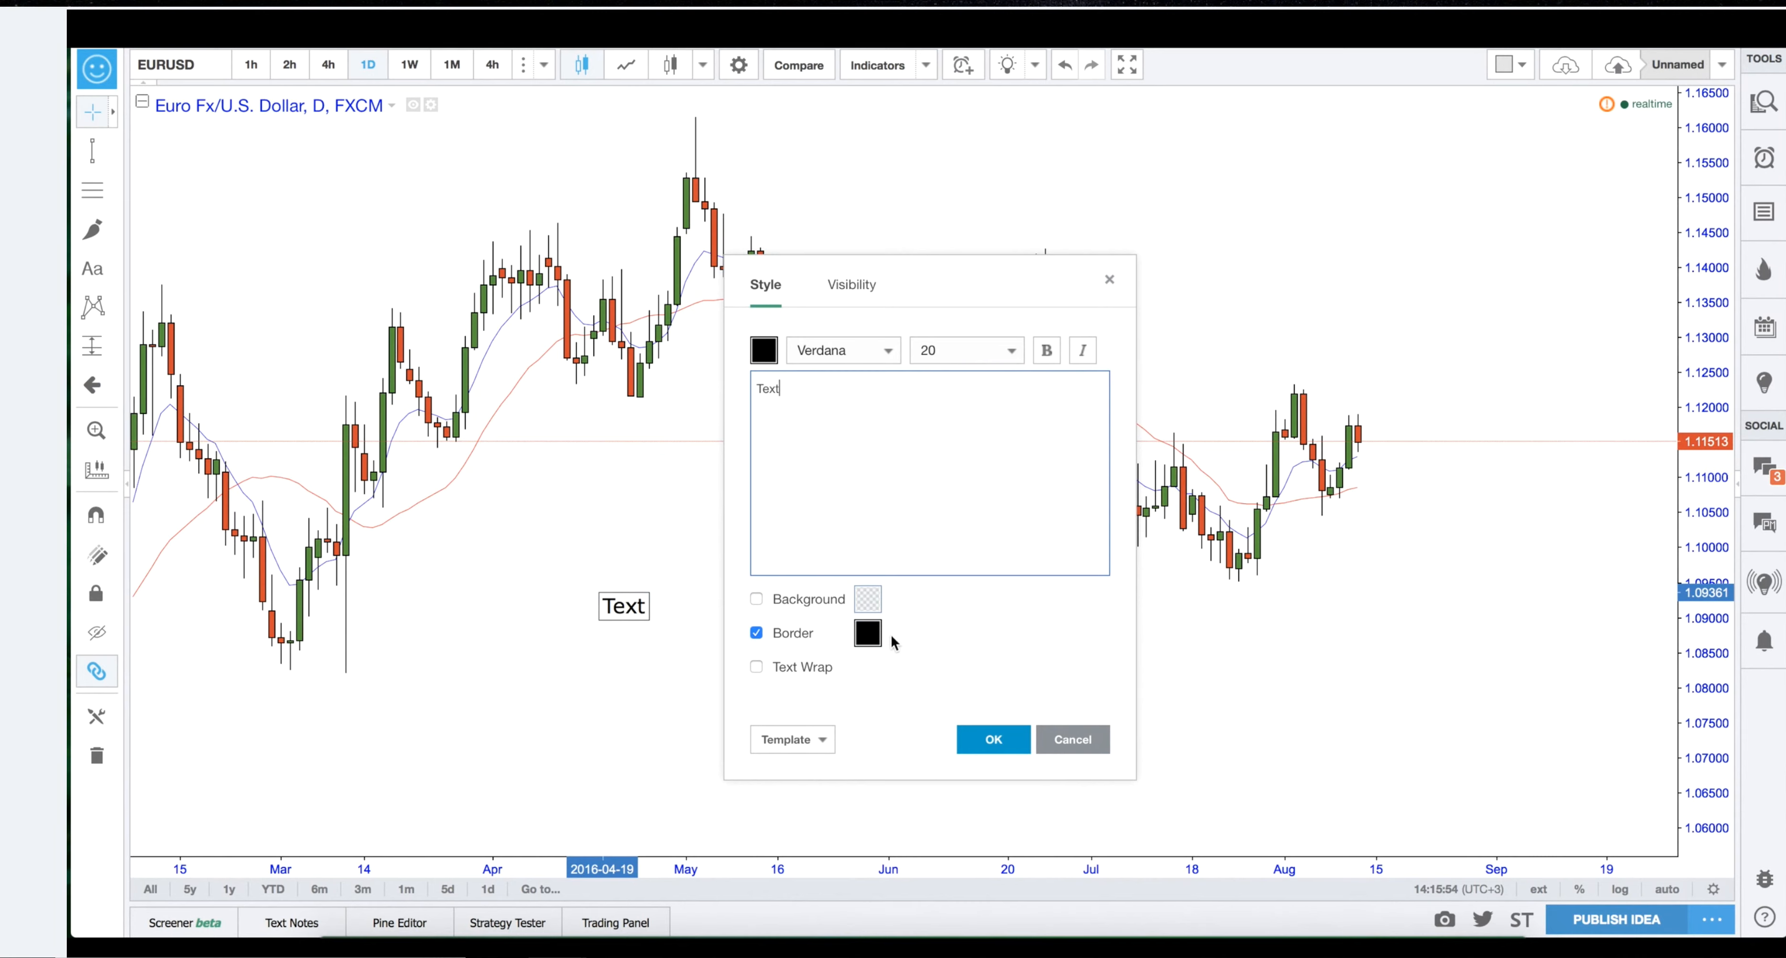
# Try replacing the label's text with "DVBDFHVBDFJ VJLDF/ LKDF" in bold, and close its settings without applying them.
pyautogui.moveTo(893, 422); pyautogui.dragTo(755, 383)
pyautogui.write('DVBDFHVBDFJ VJLDF/ LKDF')
pyautogui.click(1044, 363)
pyautogui.click(1109, 278)
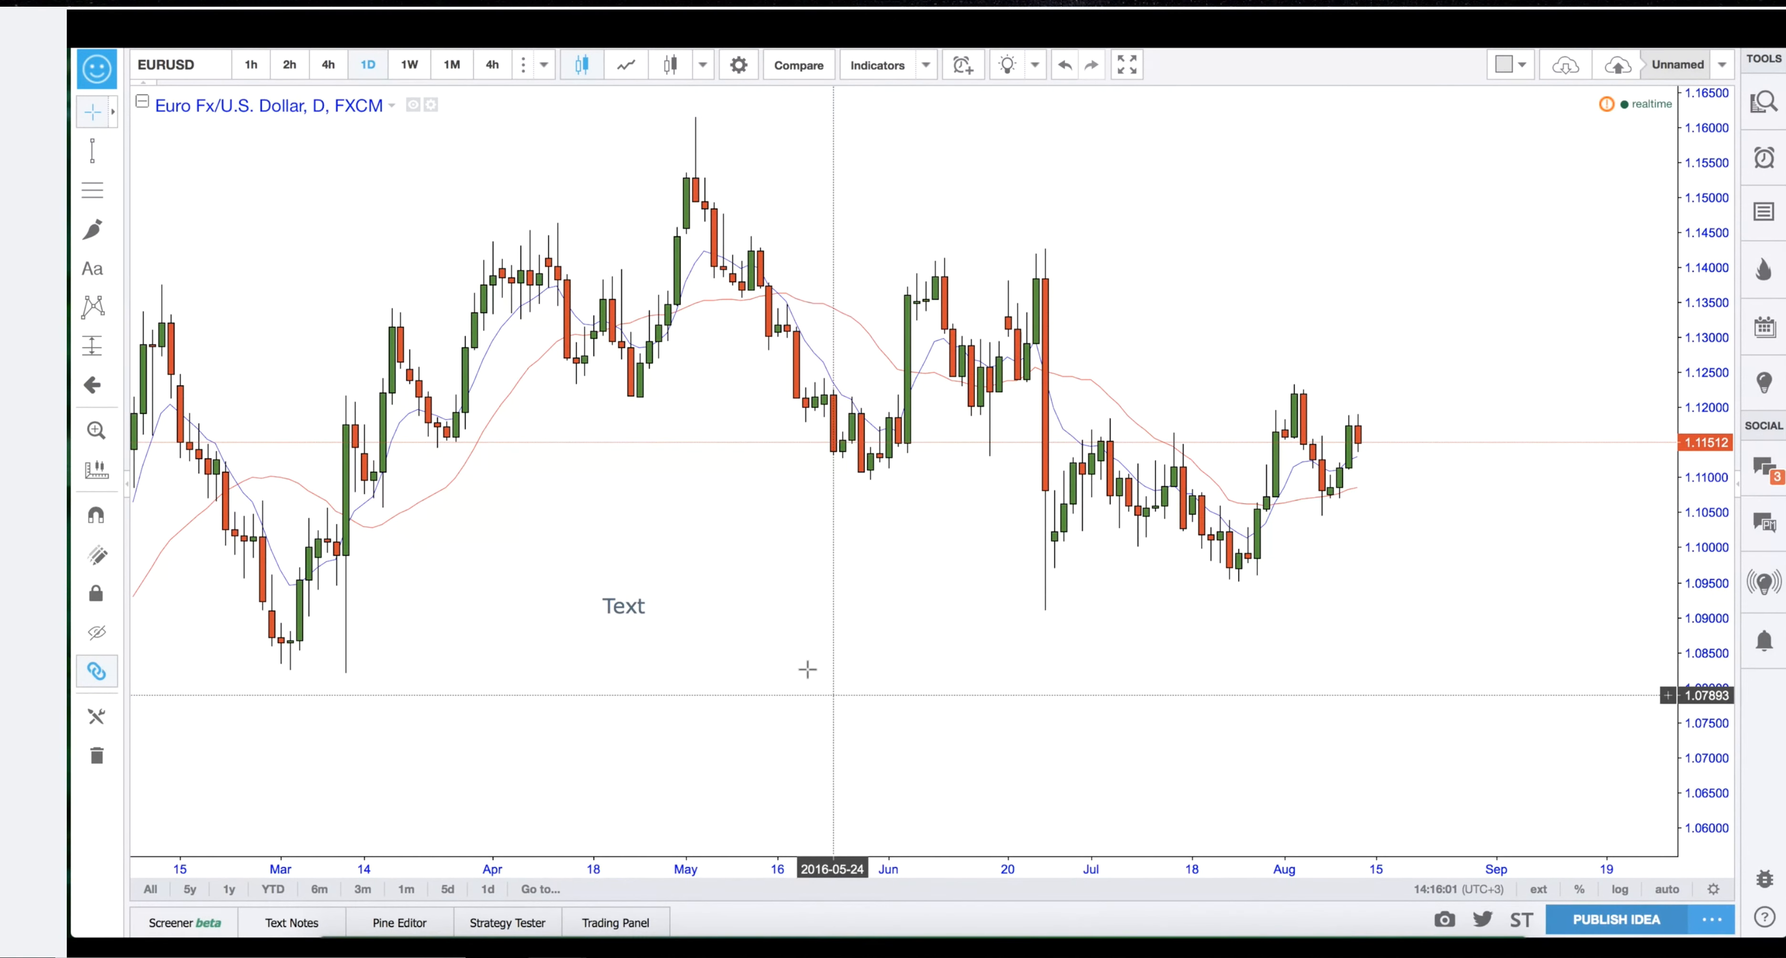
# Delete the text label from the chart.
pyautogui.click(624, 614)
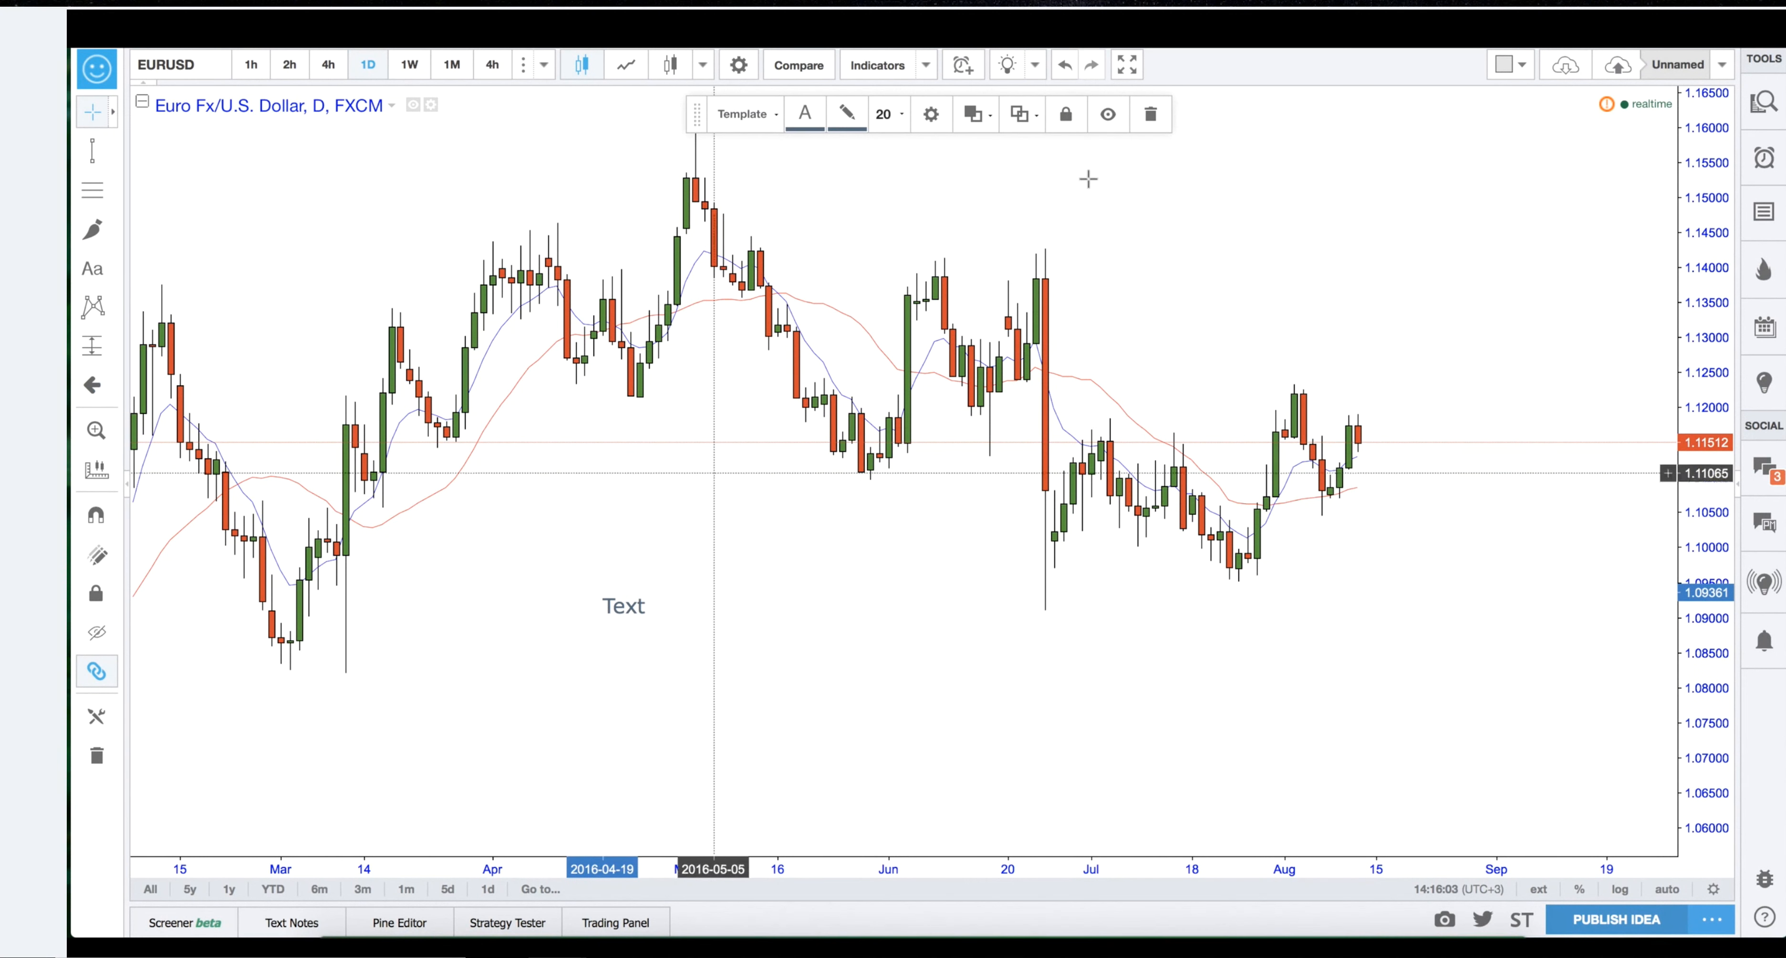
pyautogui.click(1150, 113)
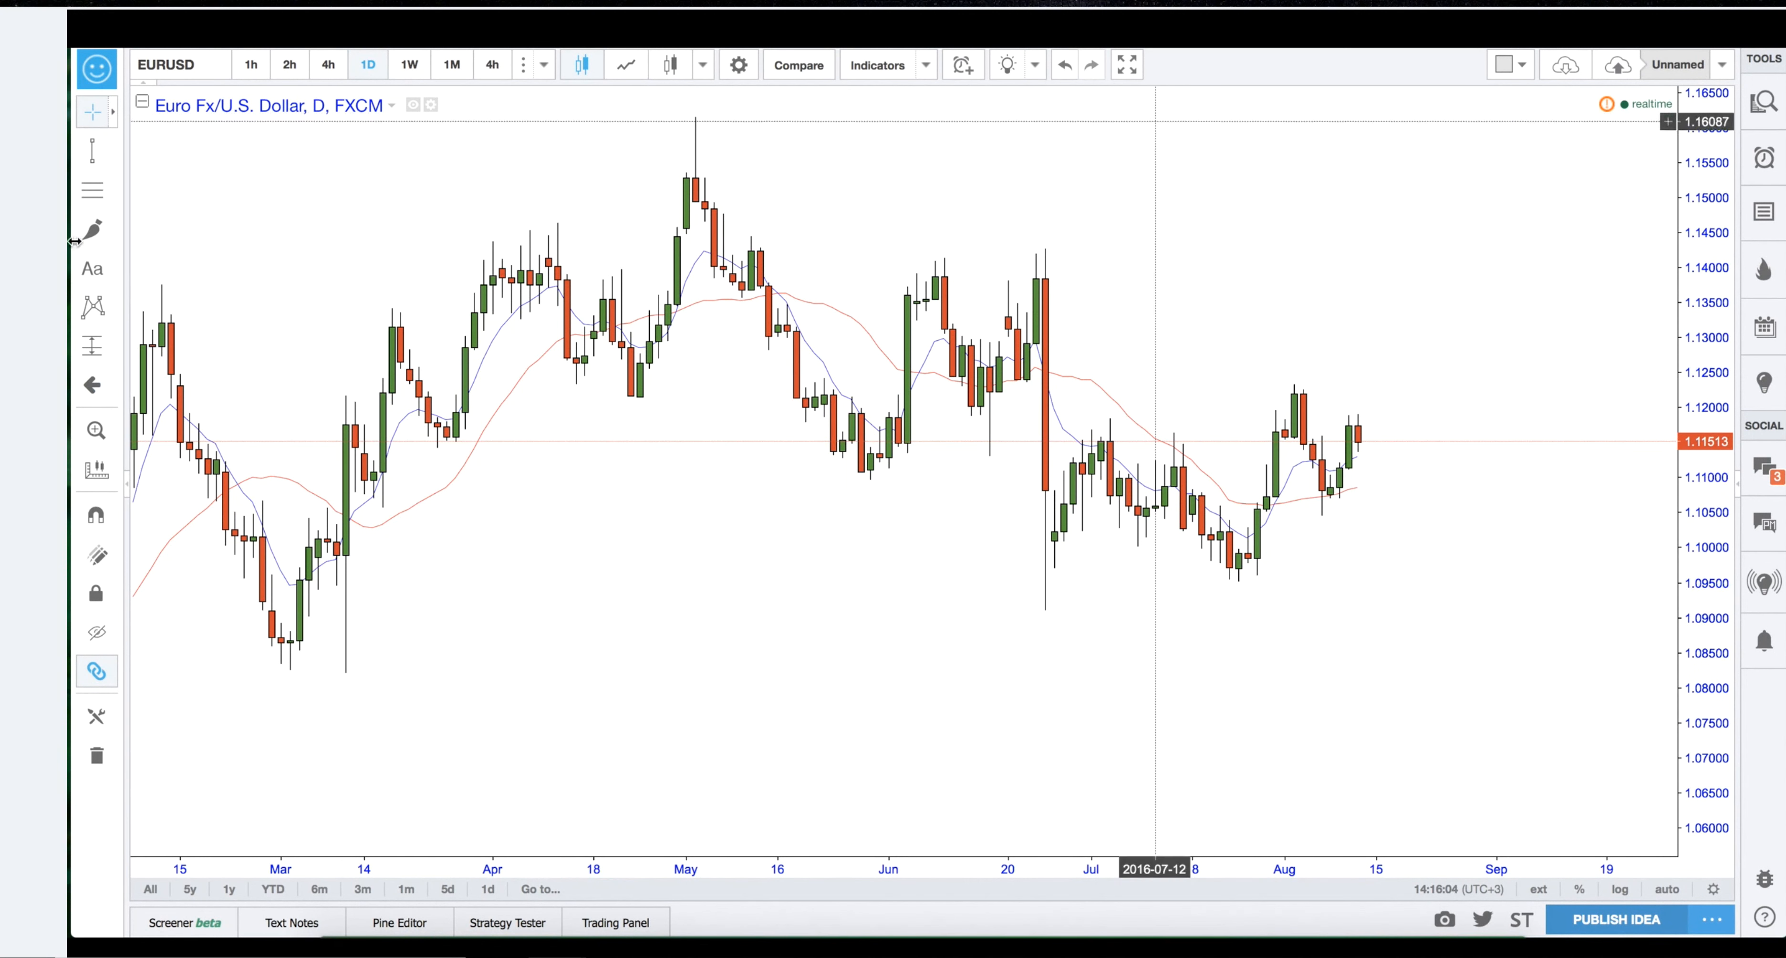
# Draw a callout pointing at the 2016-06-24 low, about 1.09141, with its text box at 2016-05-02 near 1.09934.
pyautogui.click(113, 270)
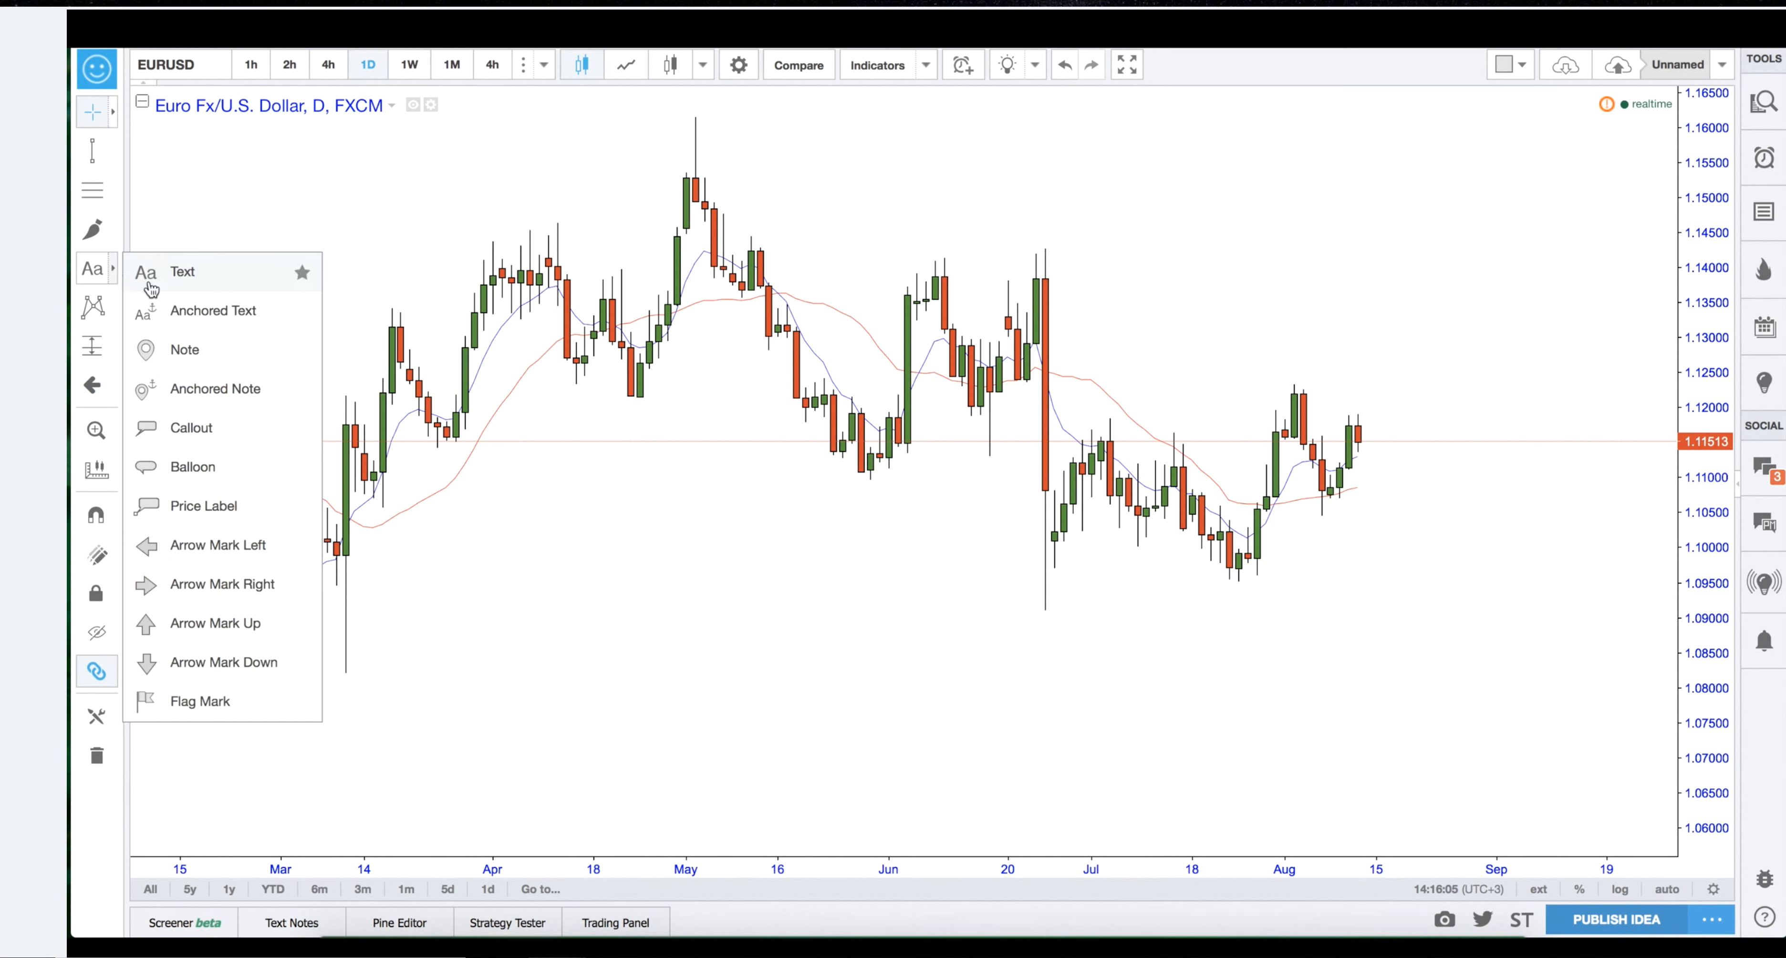
pyautogui.click(213, 430)
pyautogui.click(1045, 607)
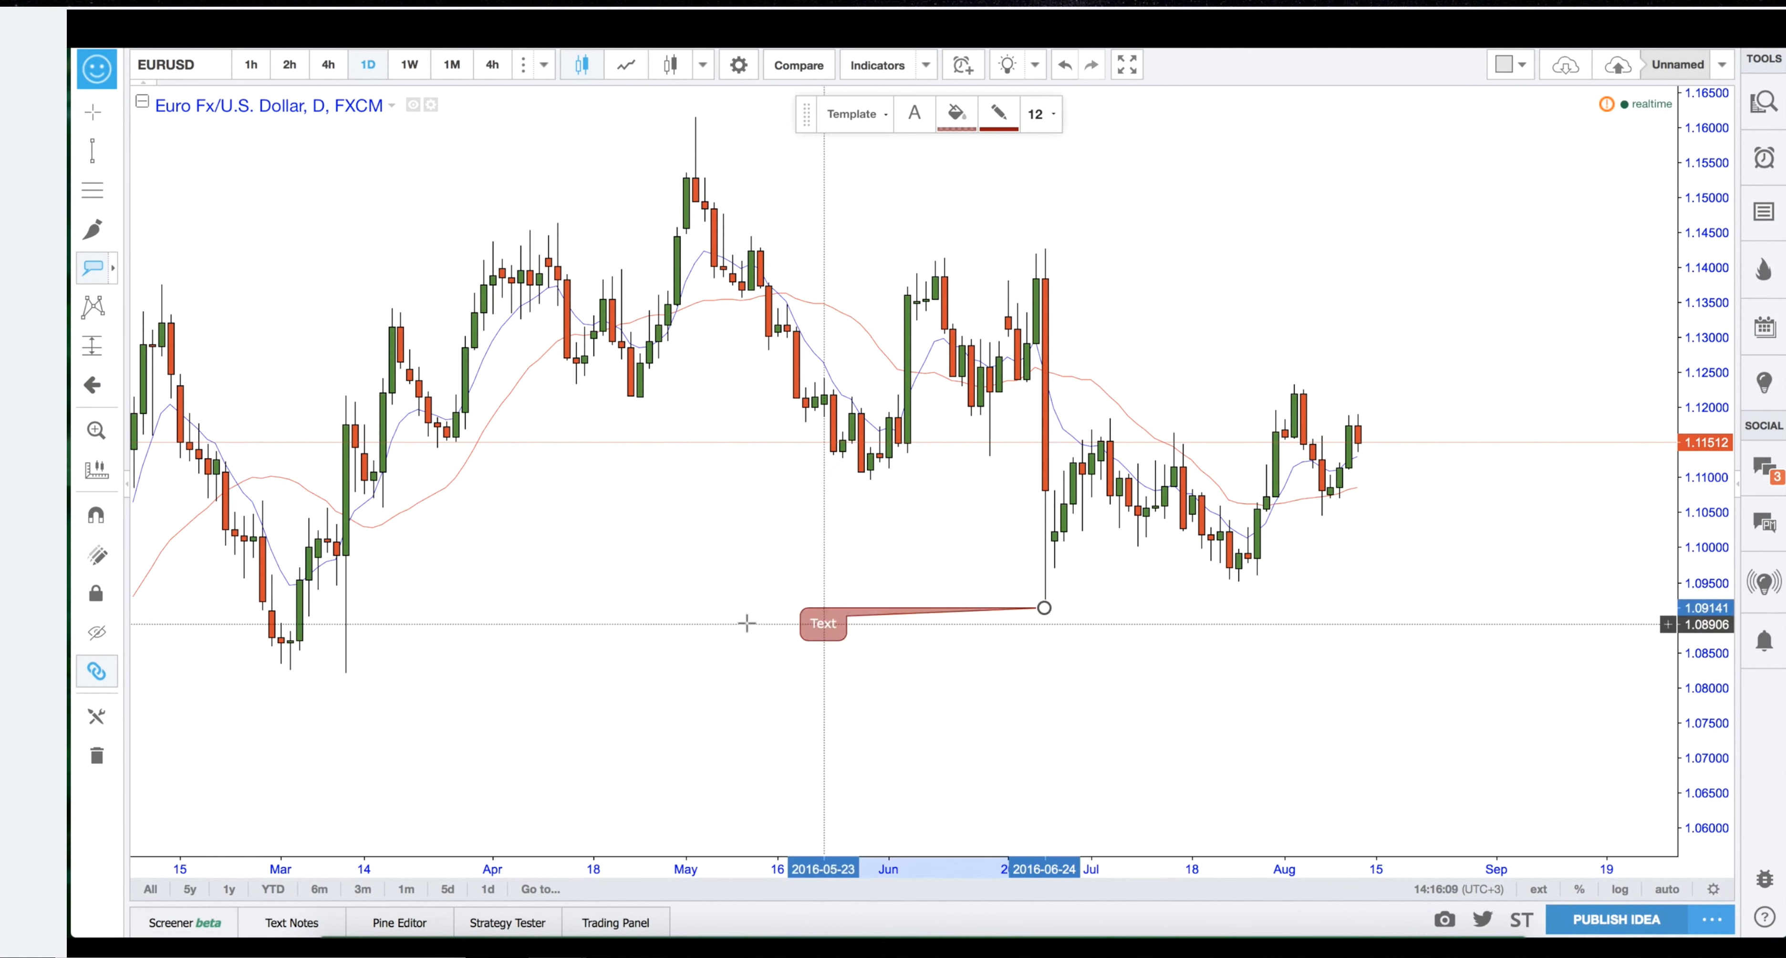
pyautogui.click(685, 552)
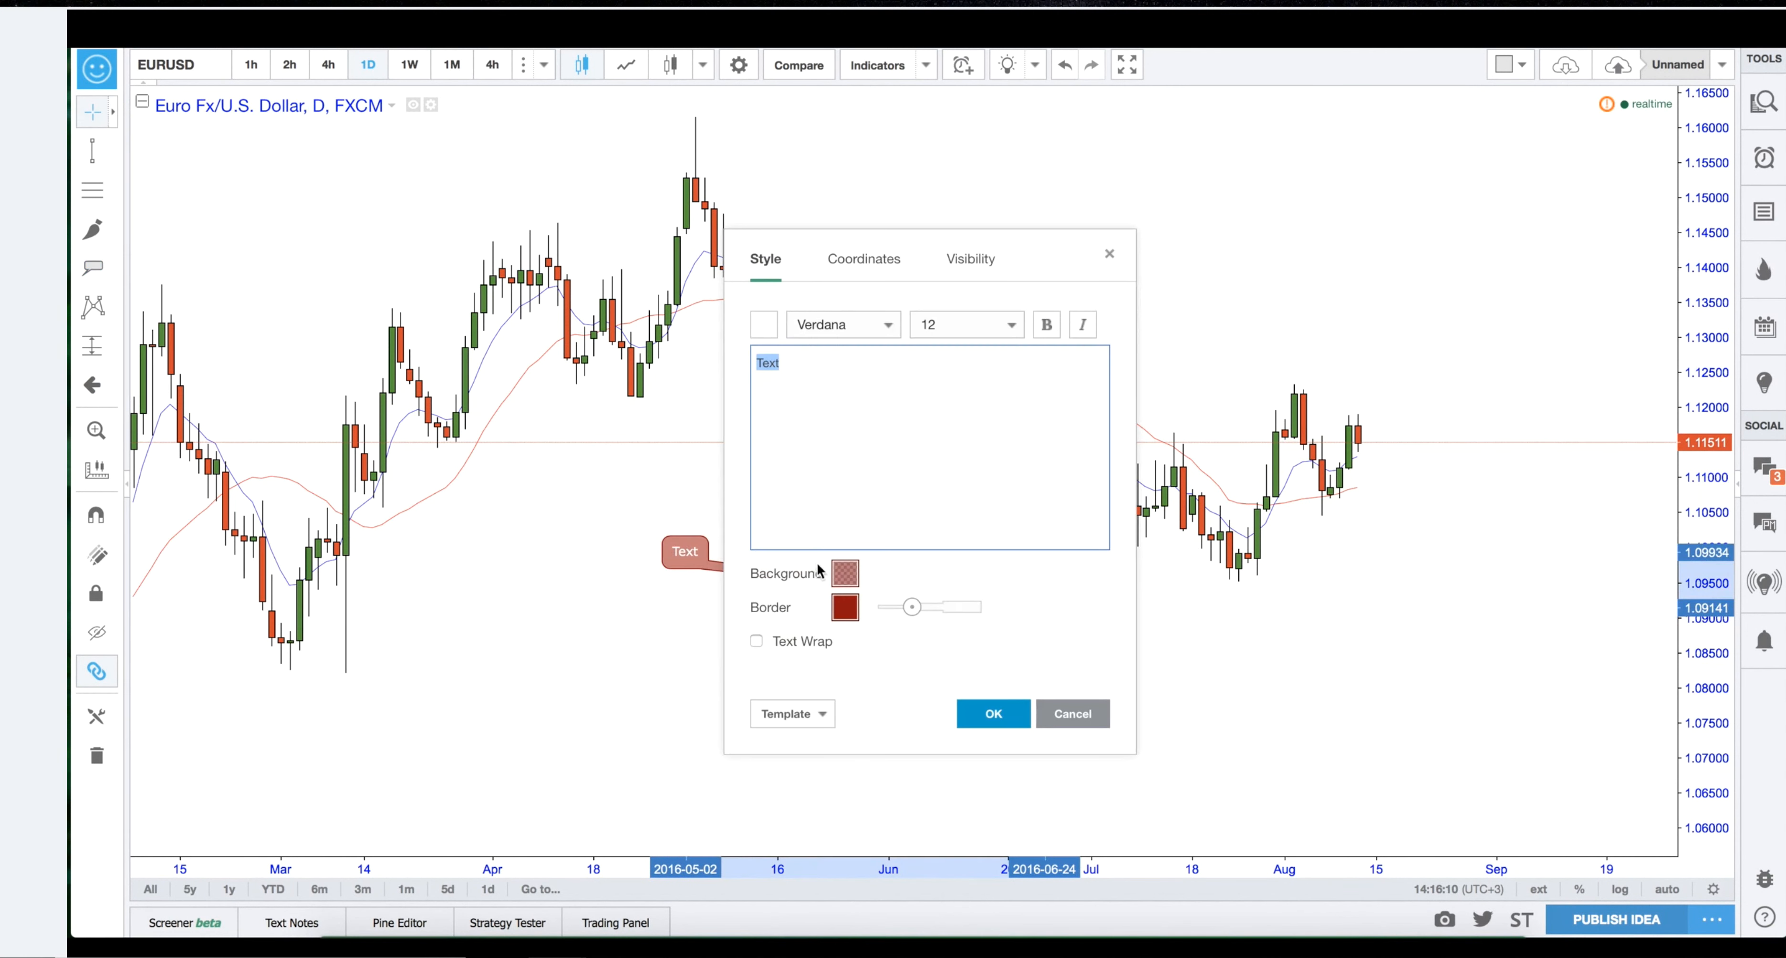
# Set the callout's text color to black and its font size to 16.
pyautogui.click(770, 326)
pyautogui.click(954, 418)
pyautogui.click(765, 325)
pyautogui.click(764, 353)
pyautogui.click(1005, 329)
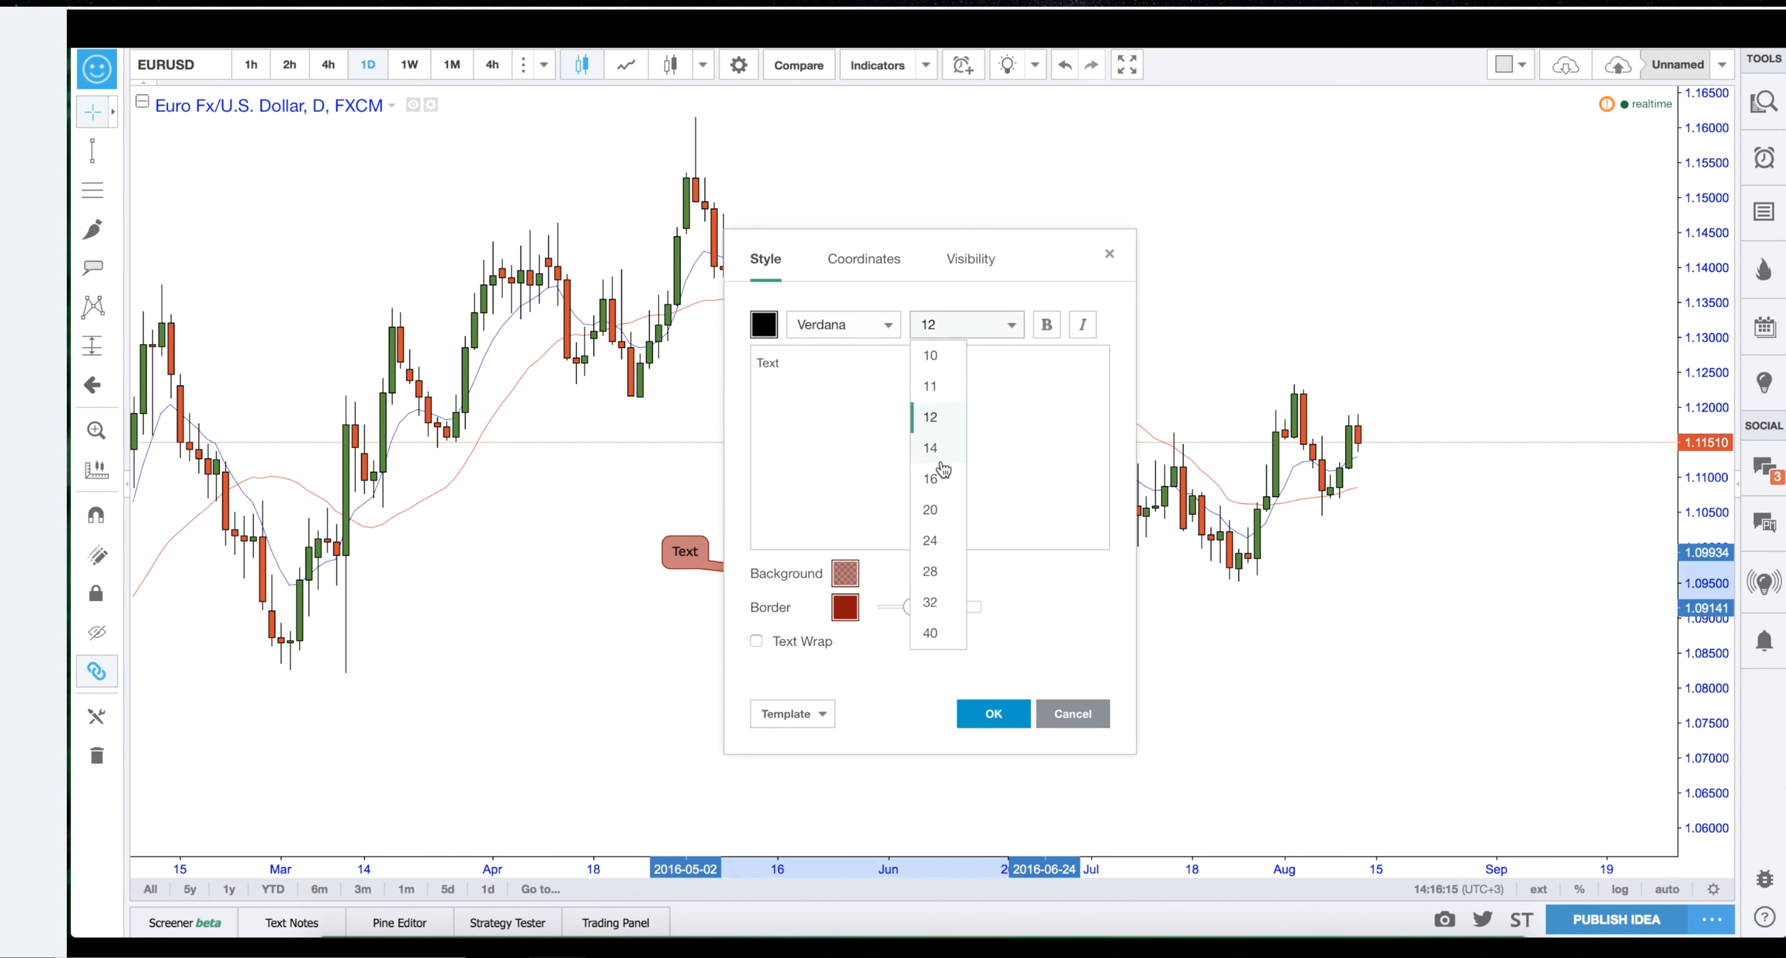
pyautogui.click(935, 480)
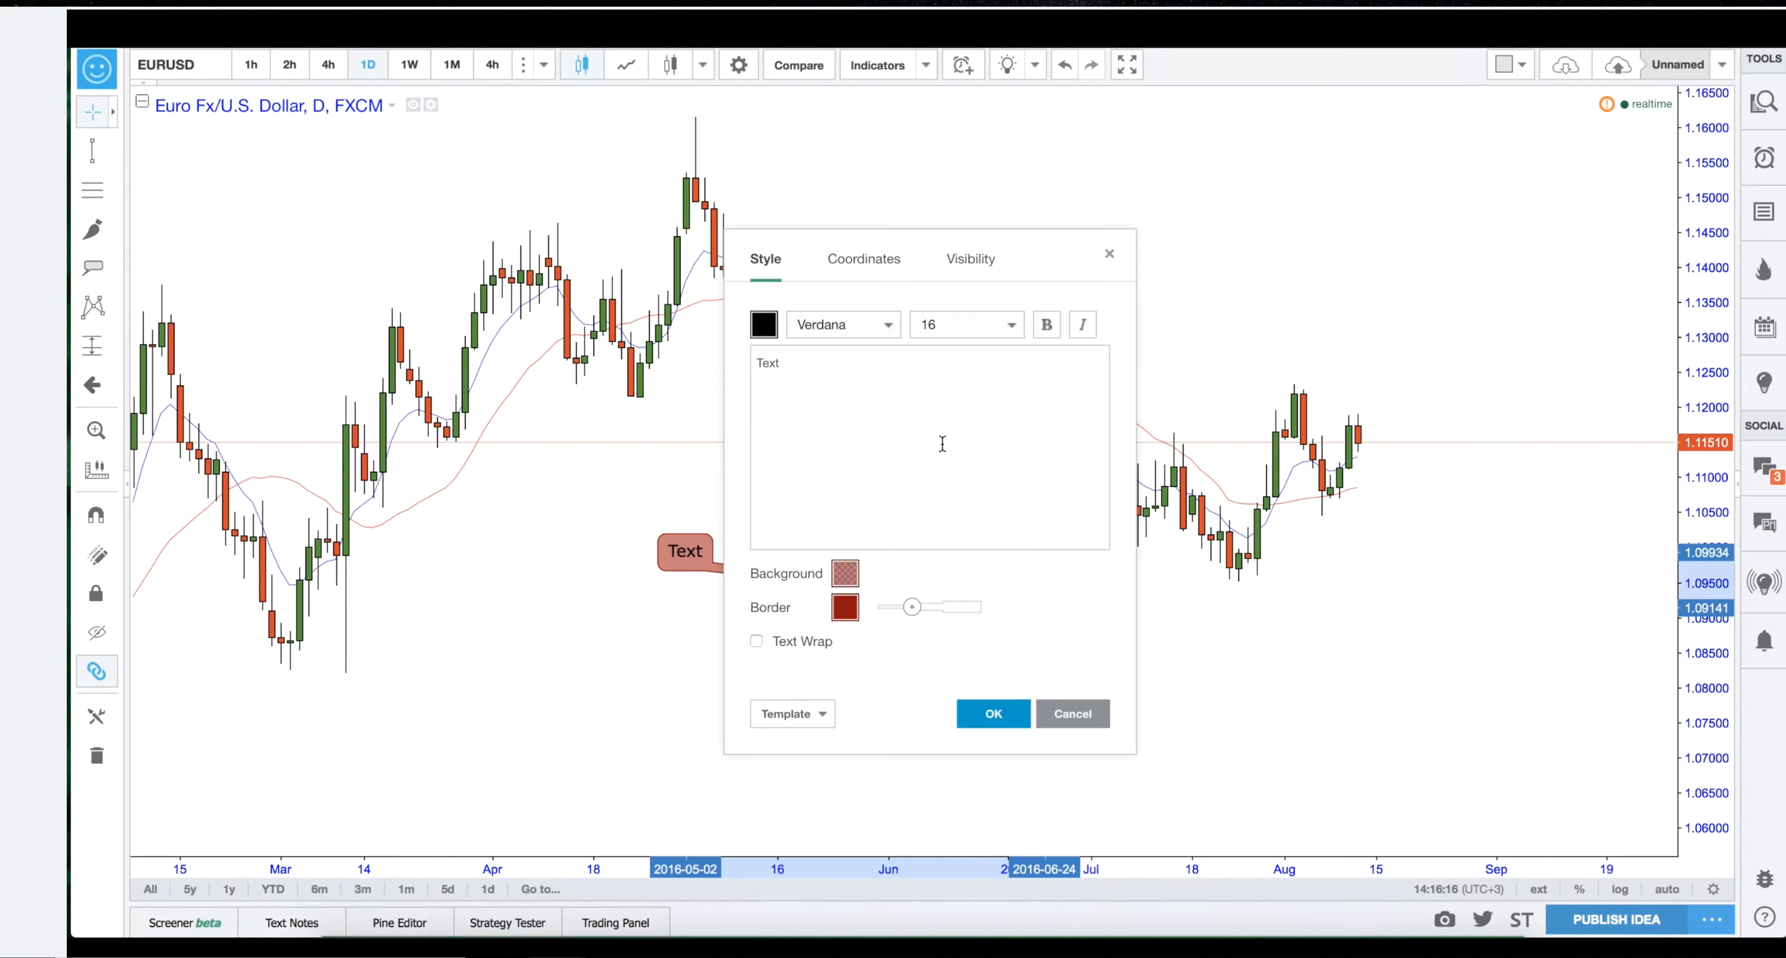
# Make the callout's background fully transparent, color its border black and apply the settings.
pyautogui.click(847, 574)
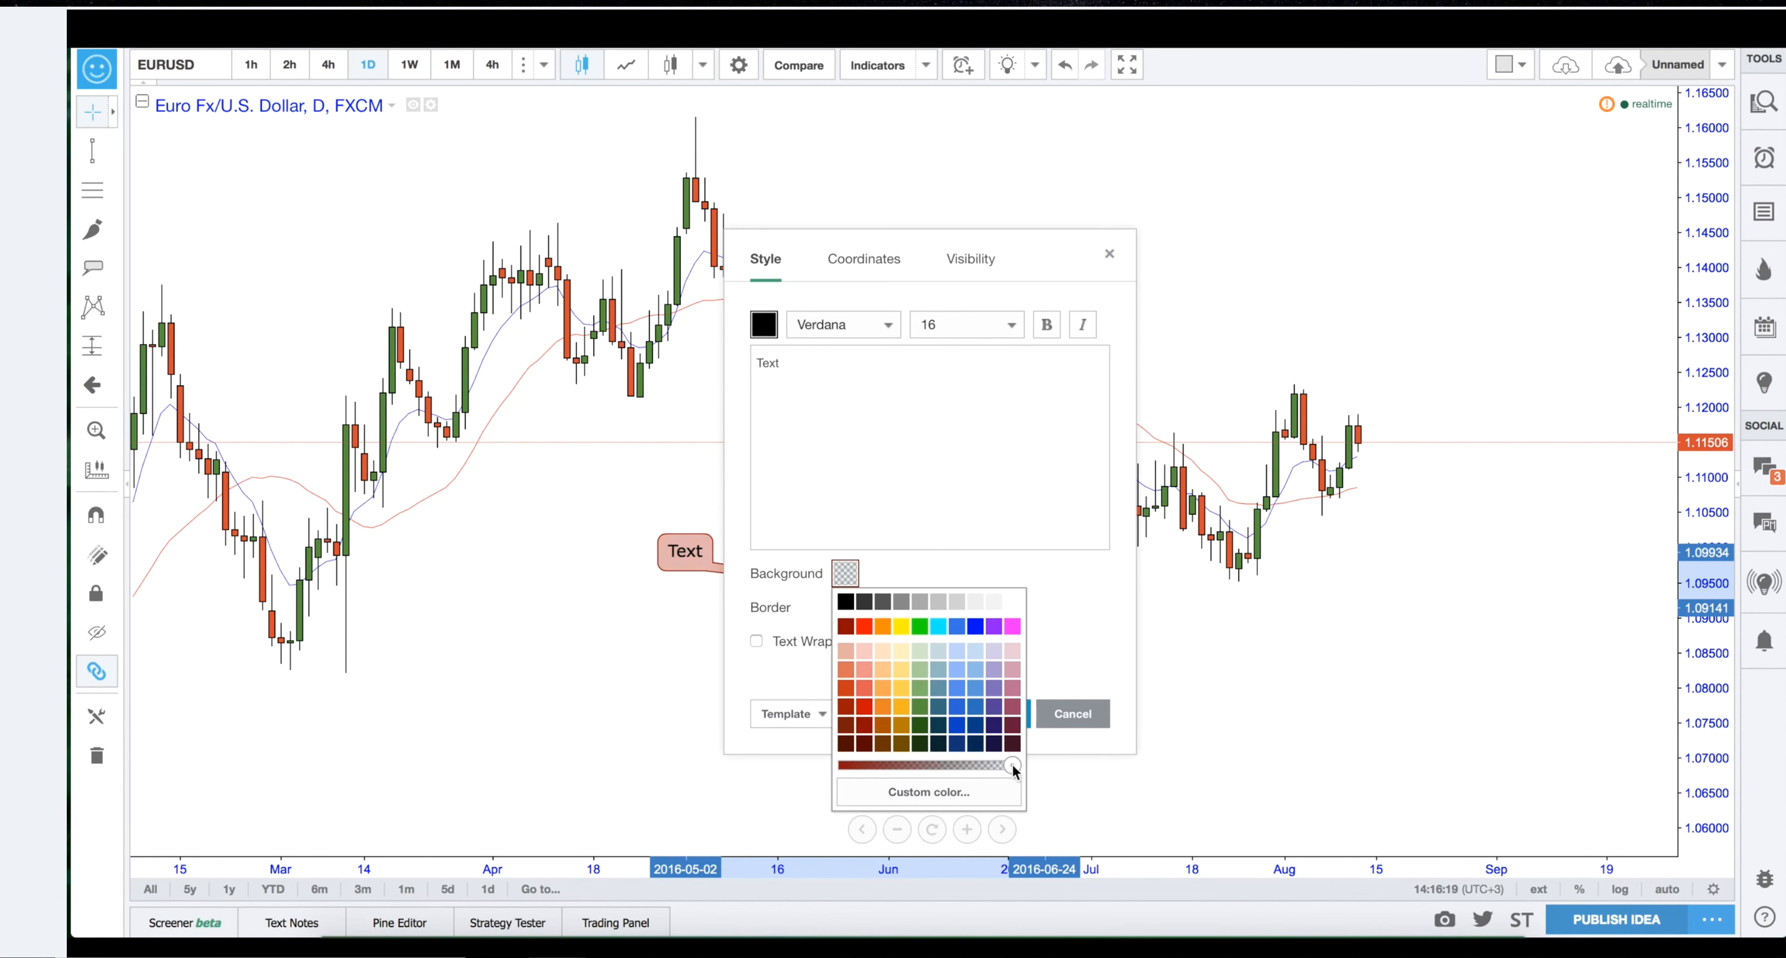
pyautogui.click(839, 565)
pyautogui.click(843, 613)
pyautogui.click(847, 635)
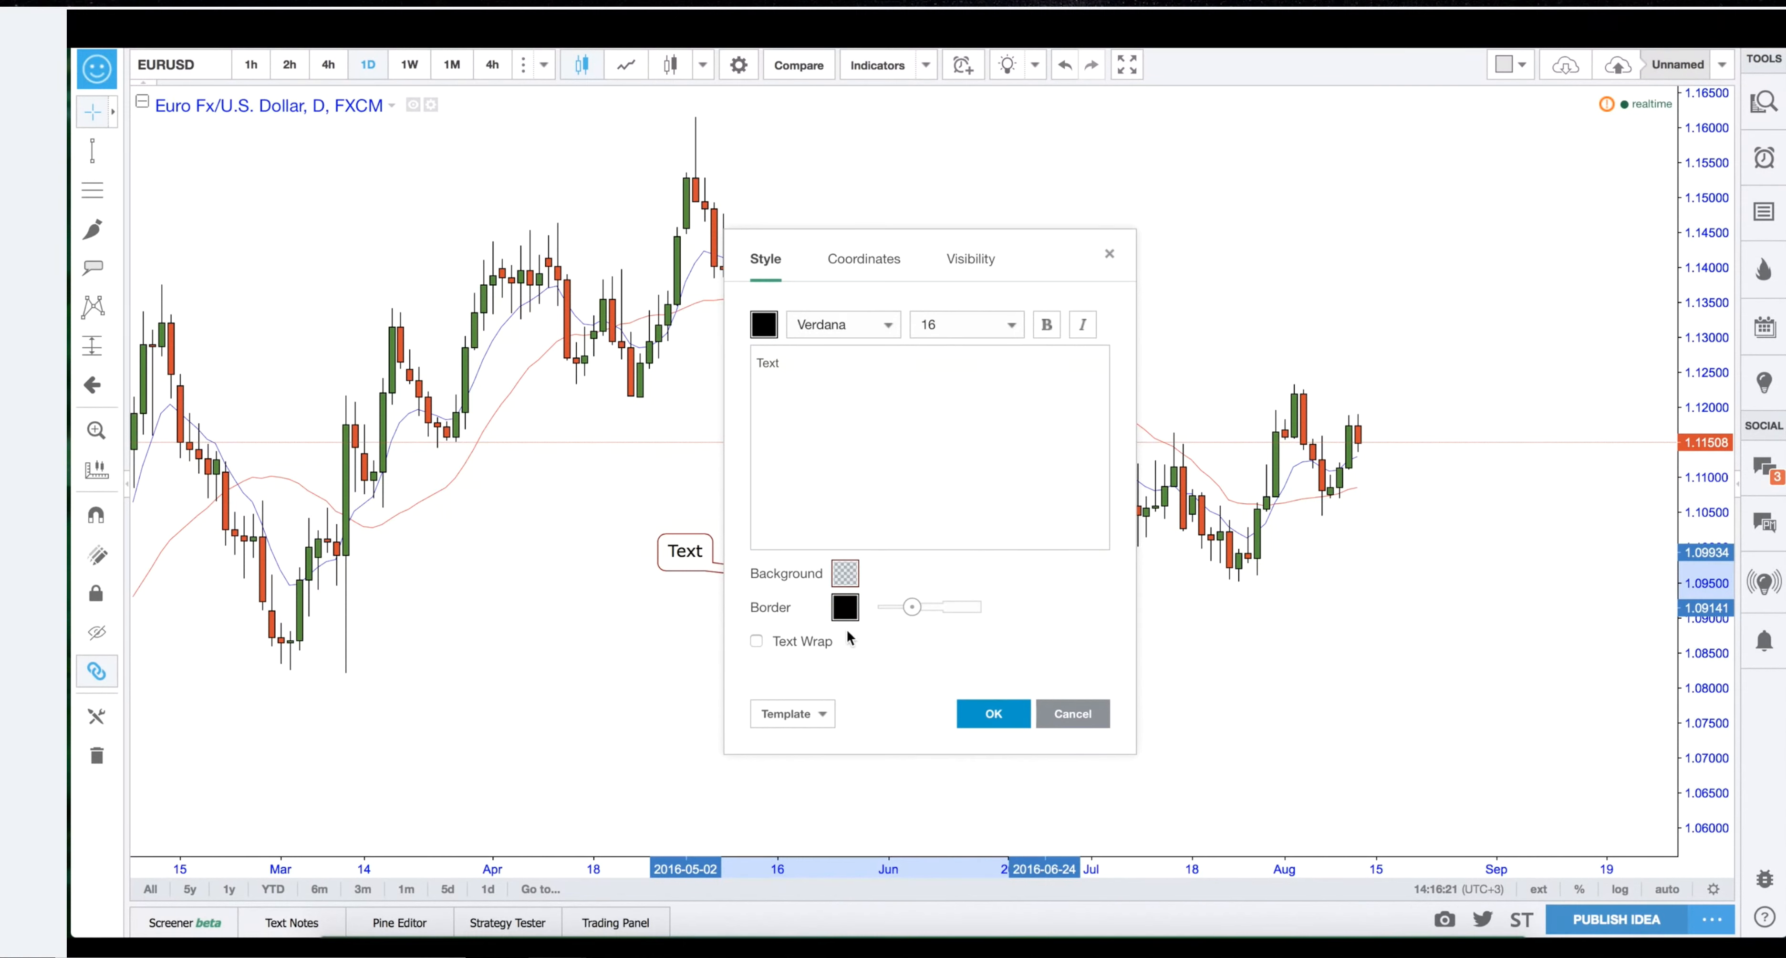
pyautogui.click(992, 712)
# Move the callout's text box closer to the 2016-06-24 candle, and delete the callout.
pyautogui.moveTo(662, 567)
pyautogui.mouseDown()
pyautogui.moveTo(916, 659)
pyautogui.moveTo(795, 620)
pyautogui.moveTo(907, 577)
pyautogui.mouseUp()
pyautogui.click(1109, 618)
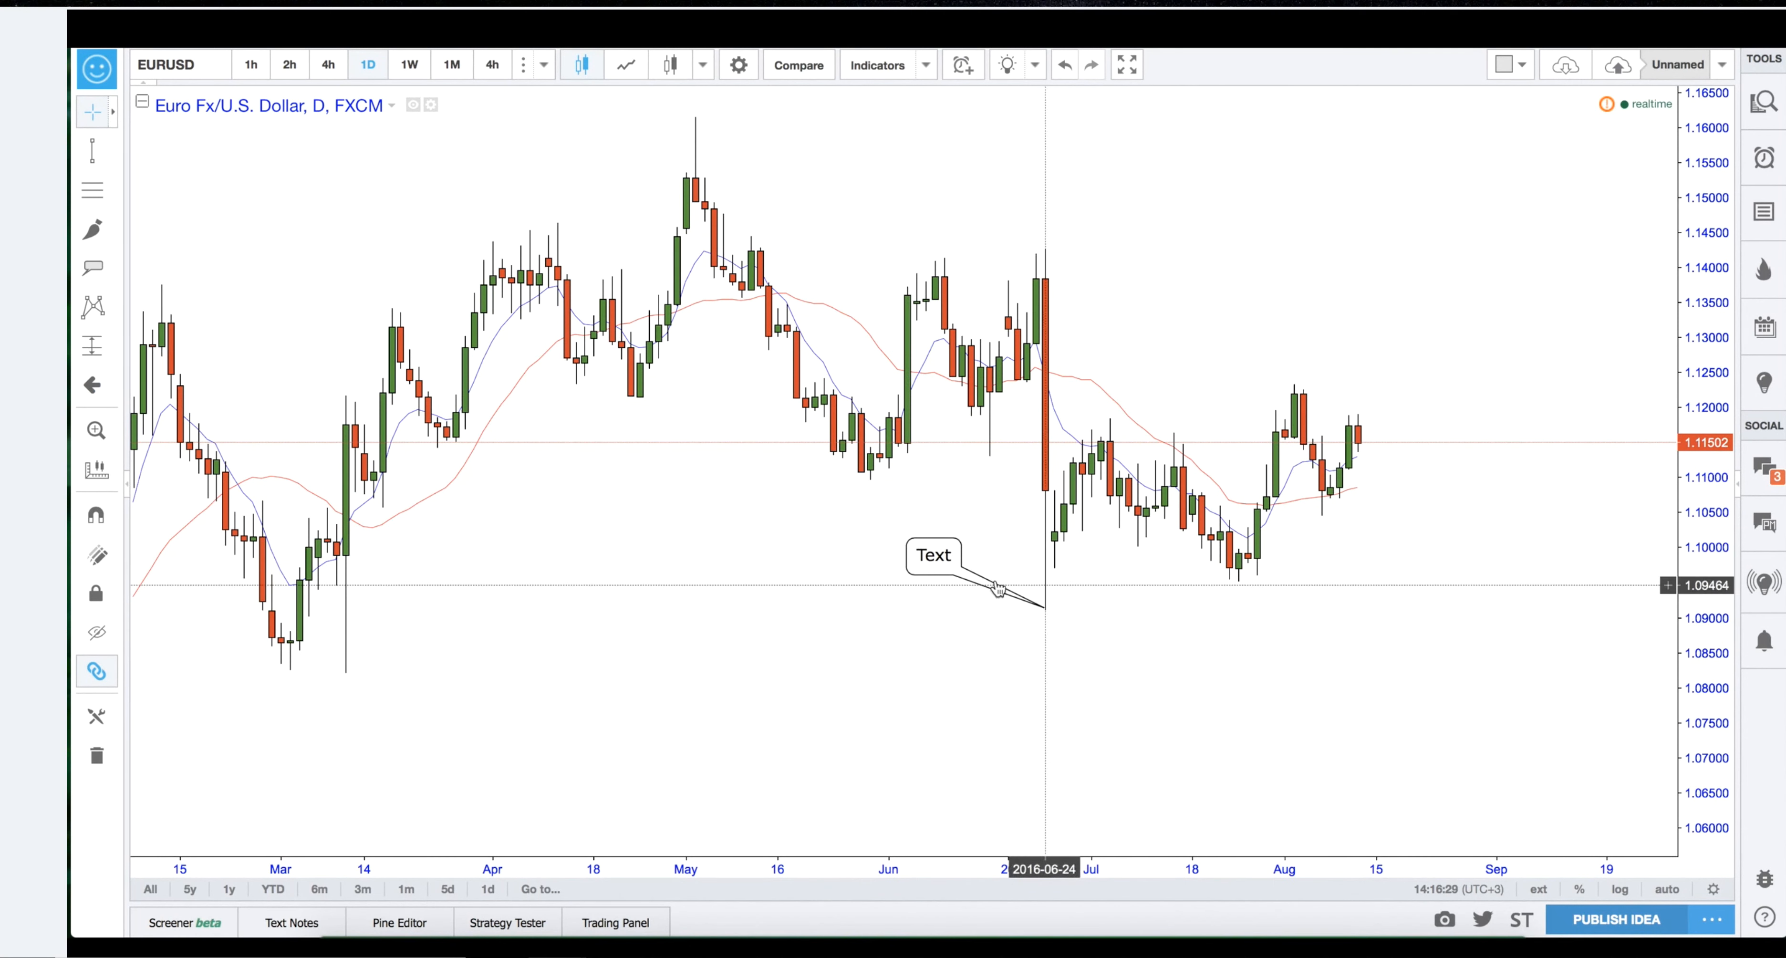
pyautogui.click(942, 567)
pyautogui.press('Delete')
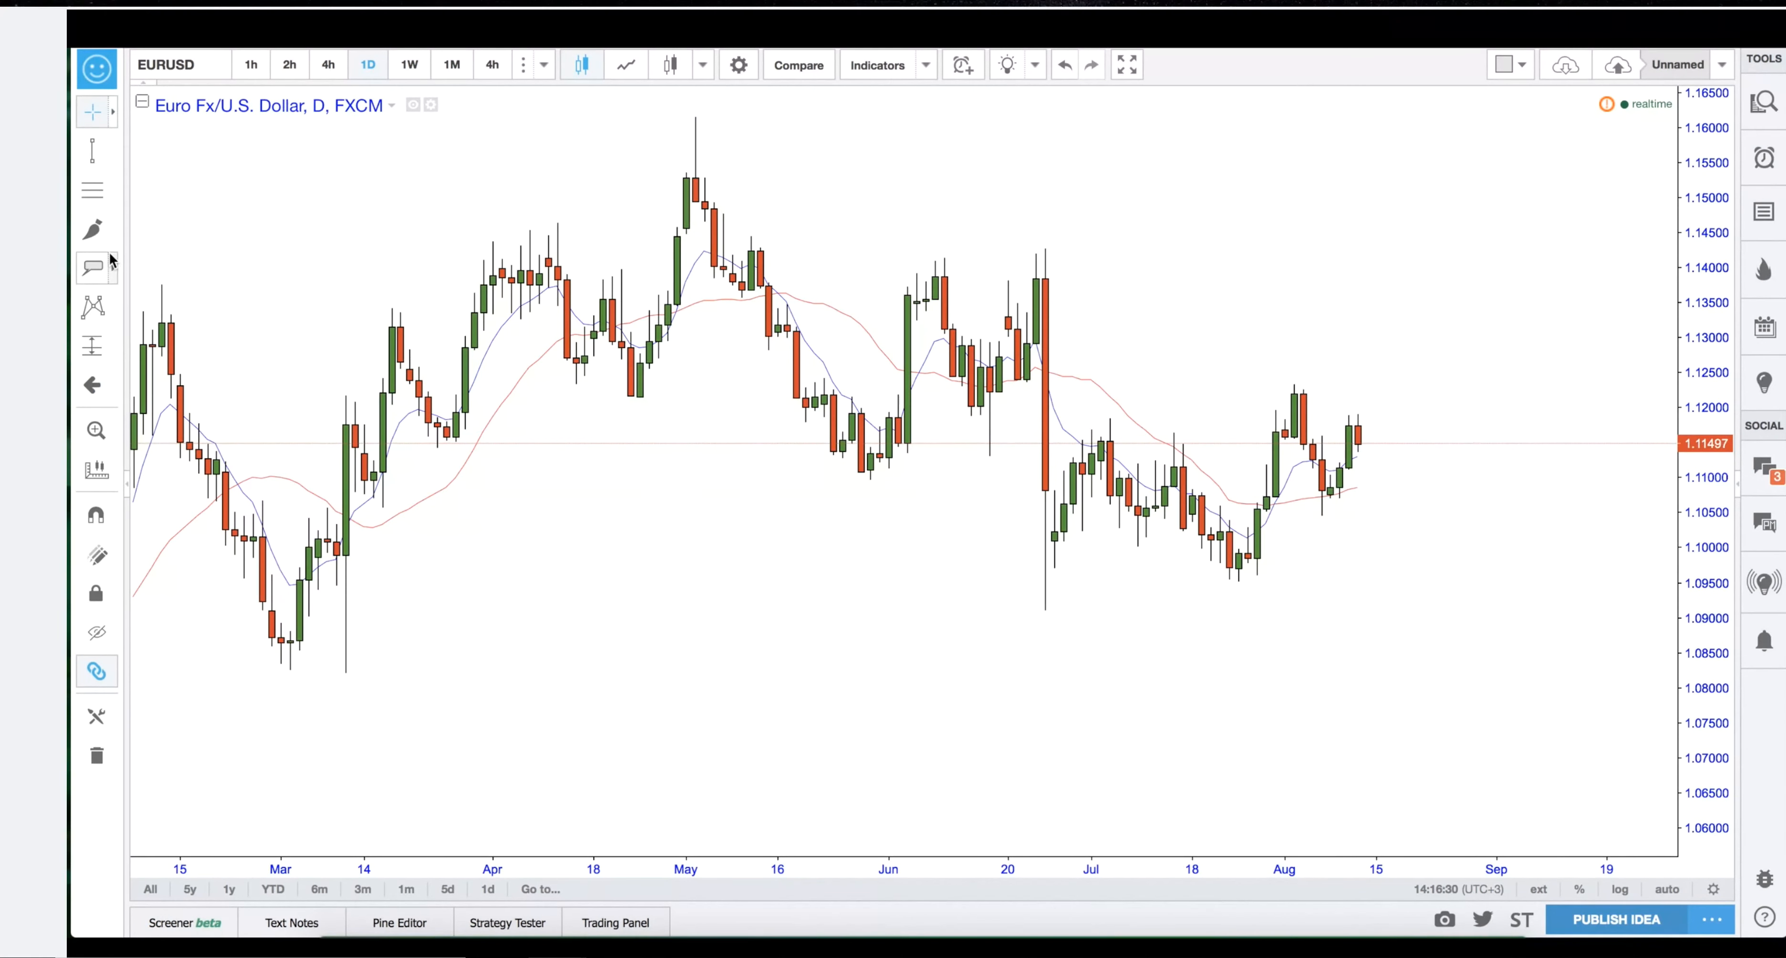
# Place a price label on the early August swing high at 2016-08-03, at about 1.12357.
pyautogui.click(111, 263)
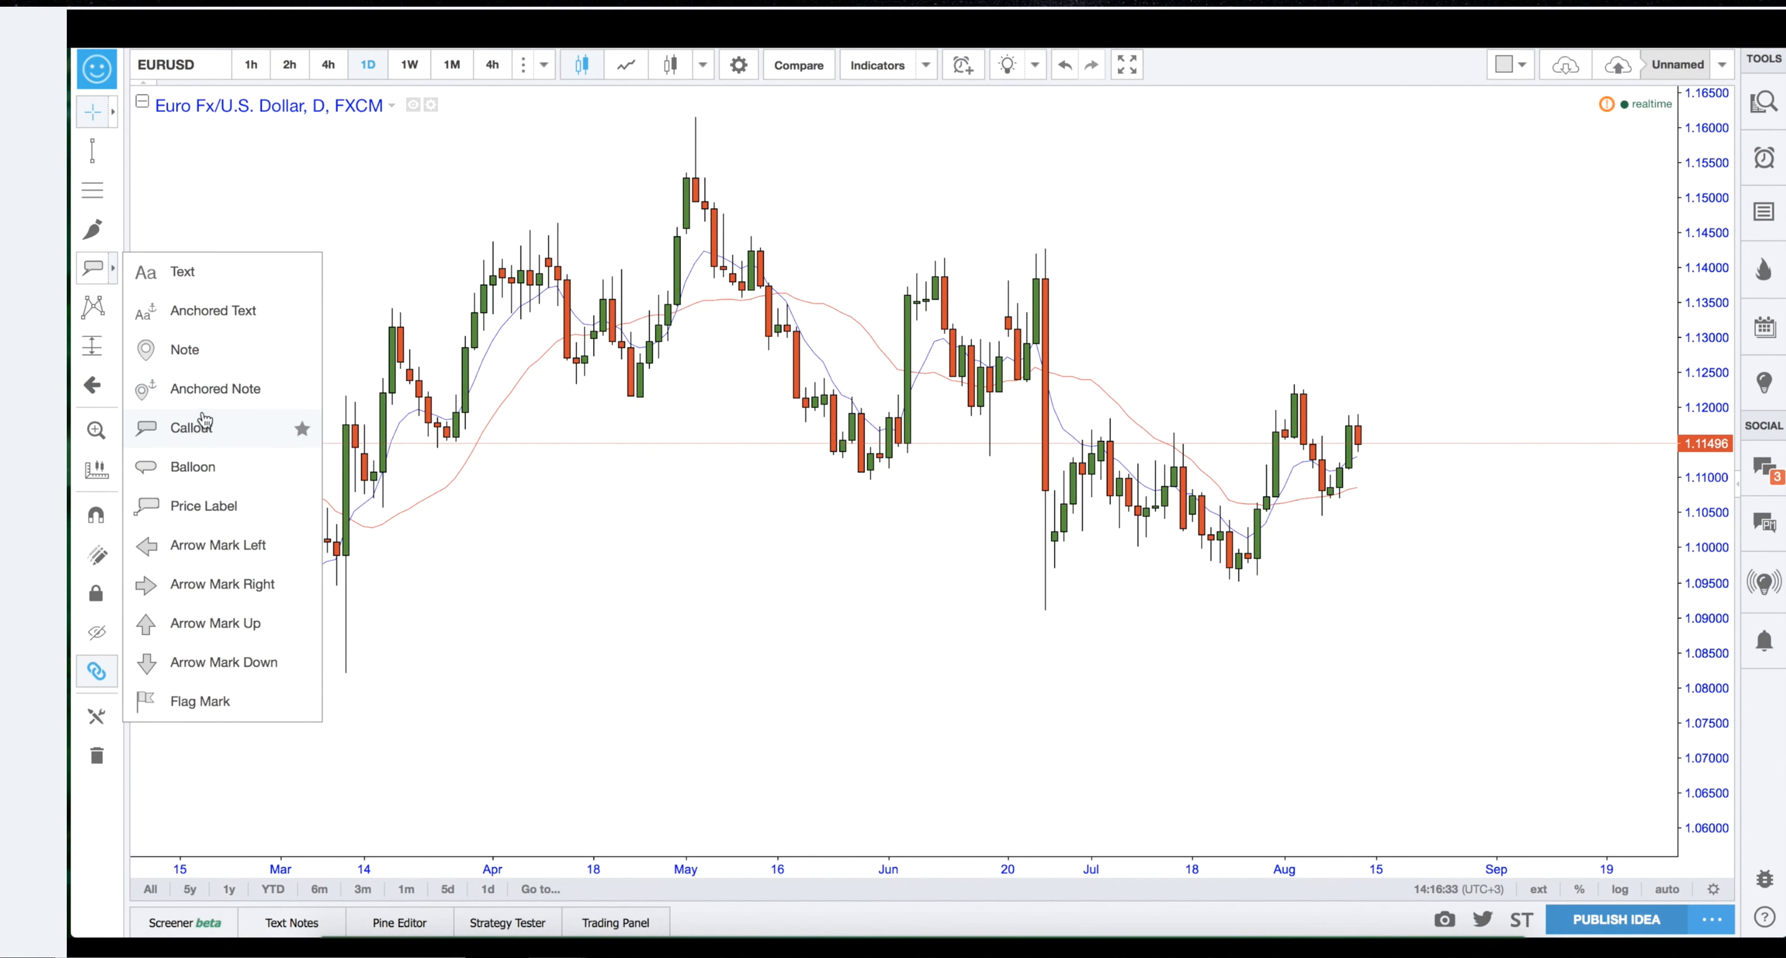
pyautogui.click(193, 513)
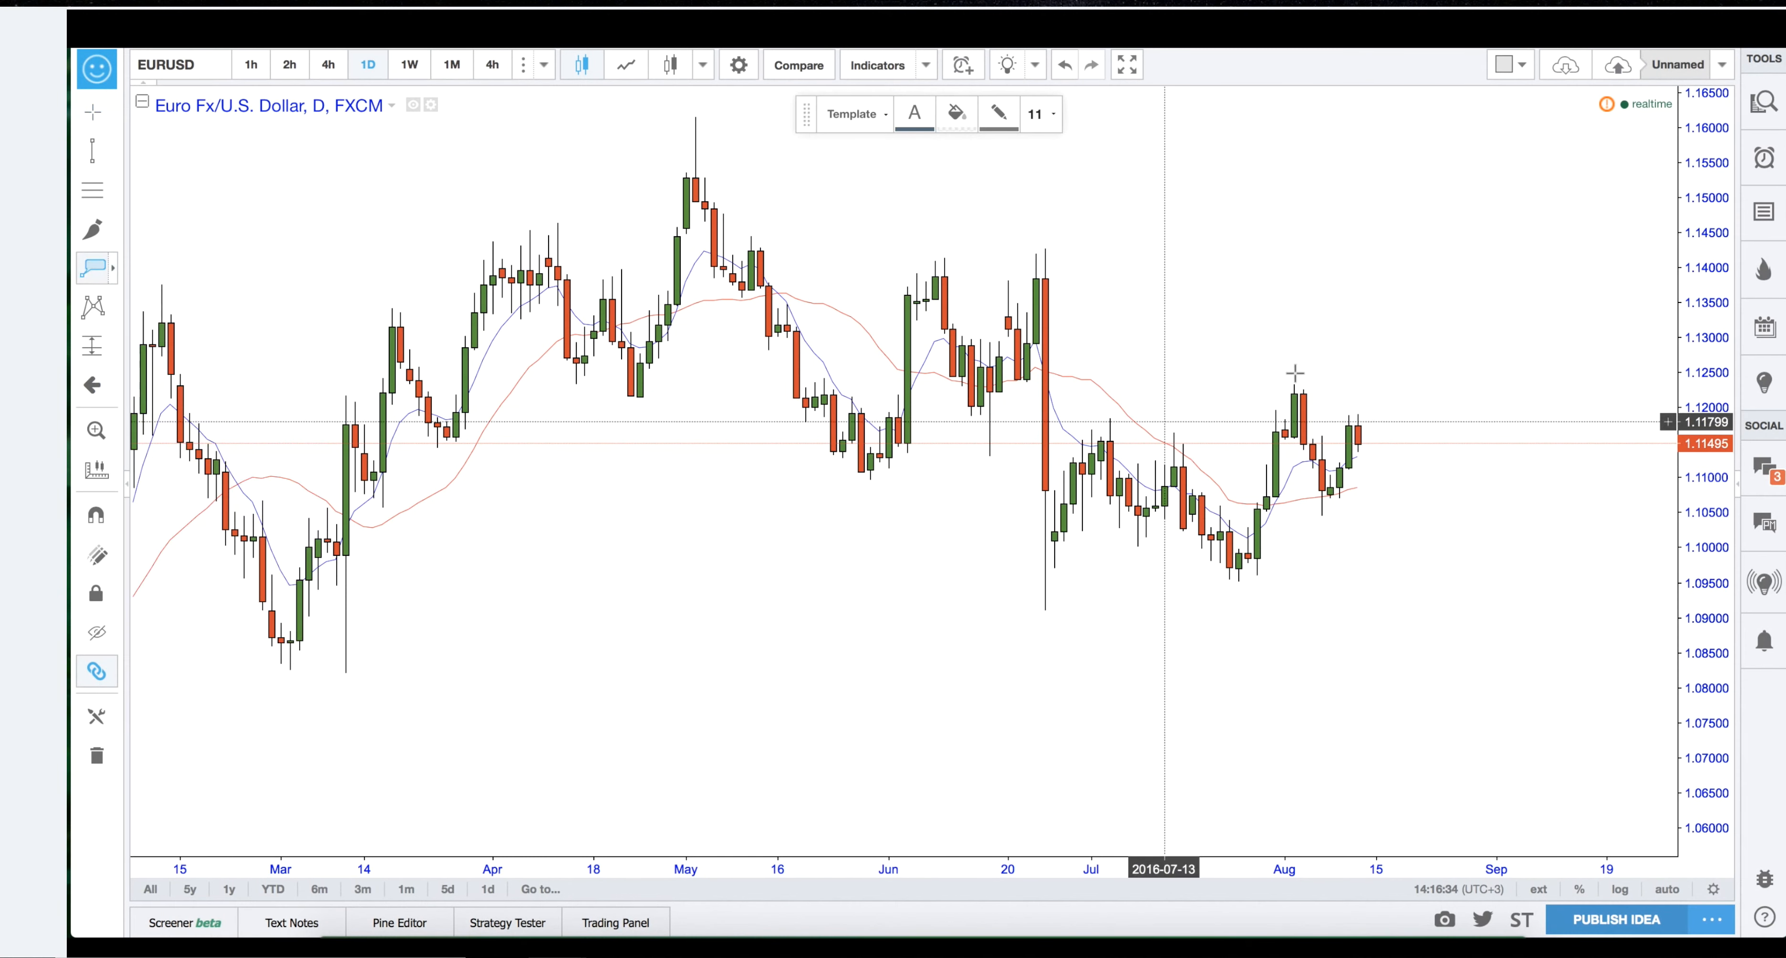
pyautogui.click(1303, 383)
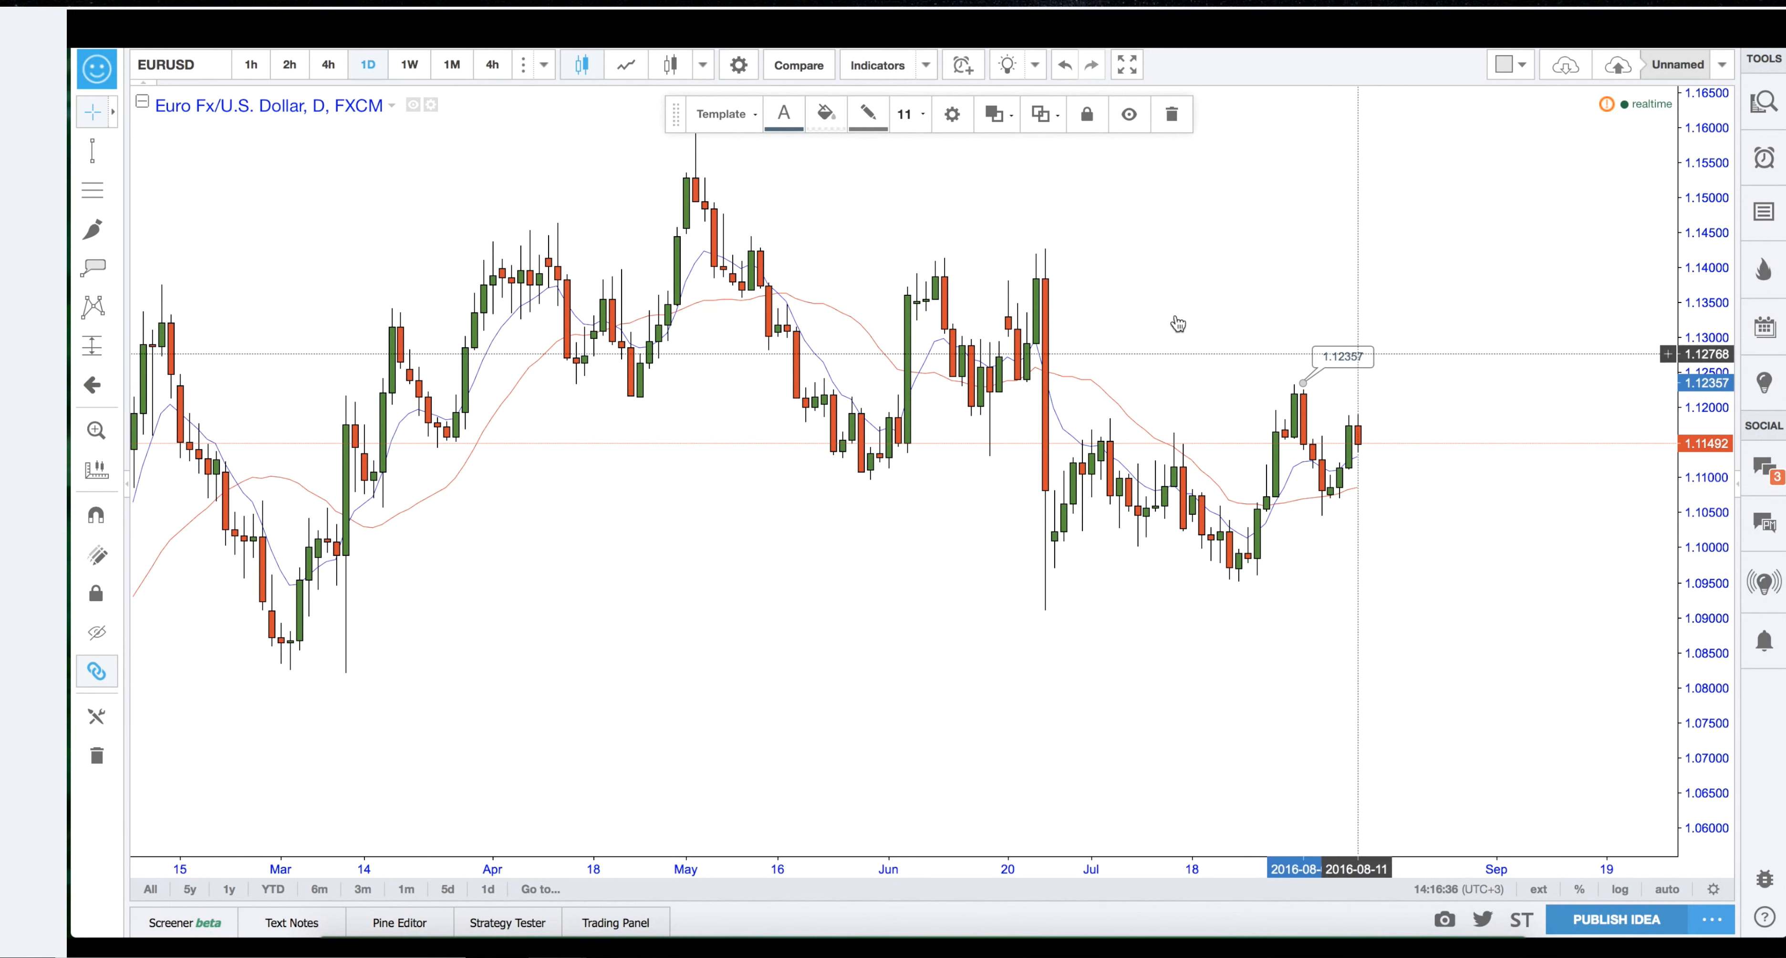
# Set the price label's font size to 16 and its text color to black, and apply the settings.
pyautogui.click(952, 114)
pyautogui.click(950, 452)
pyautogui.click(899, 601)
pyautogui.click(853, 454)
pyautogui.click(851, 487)
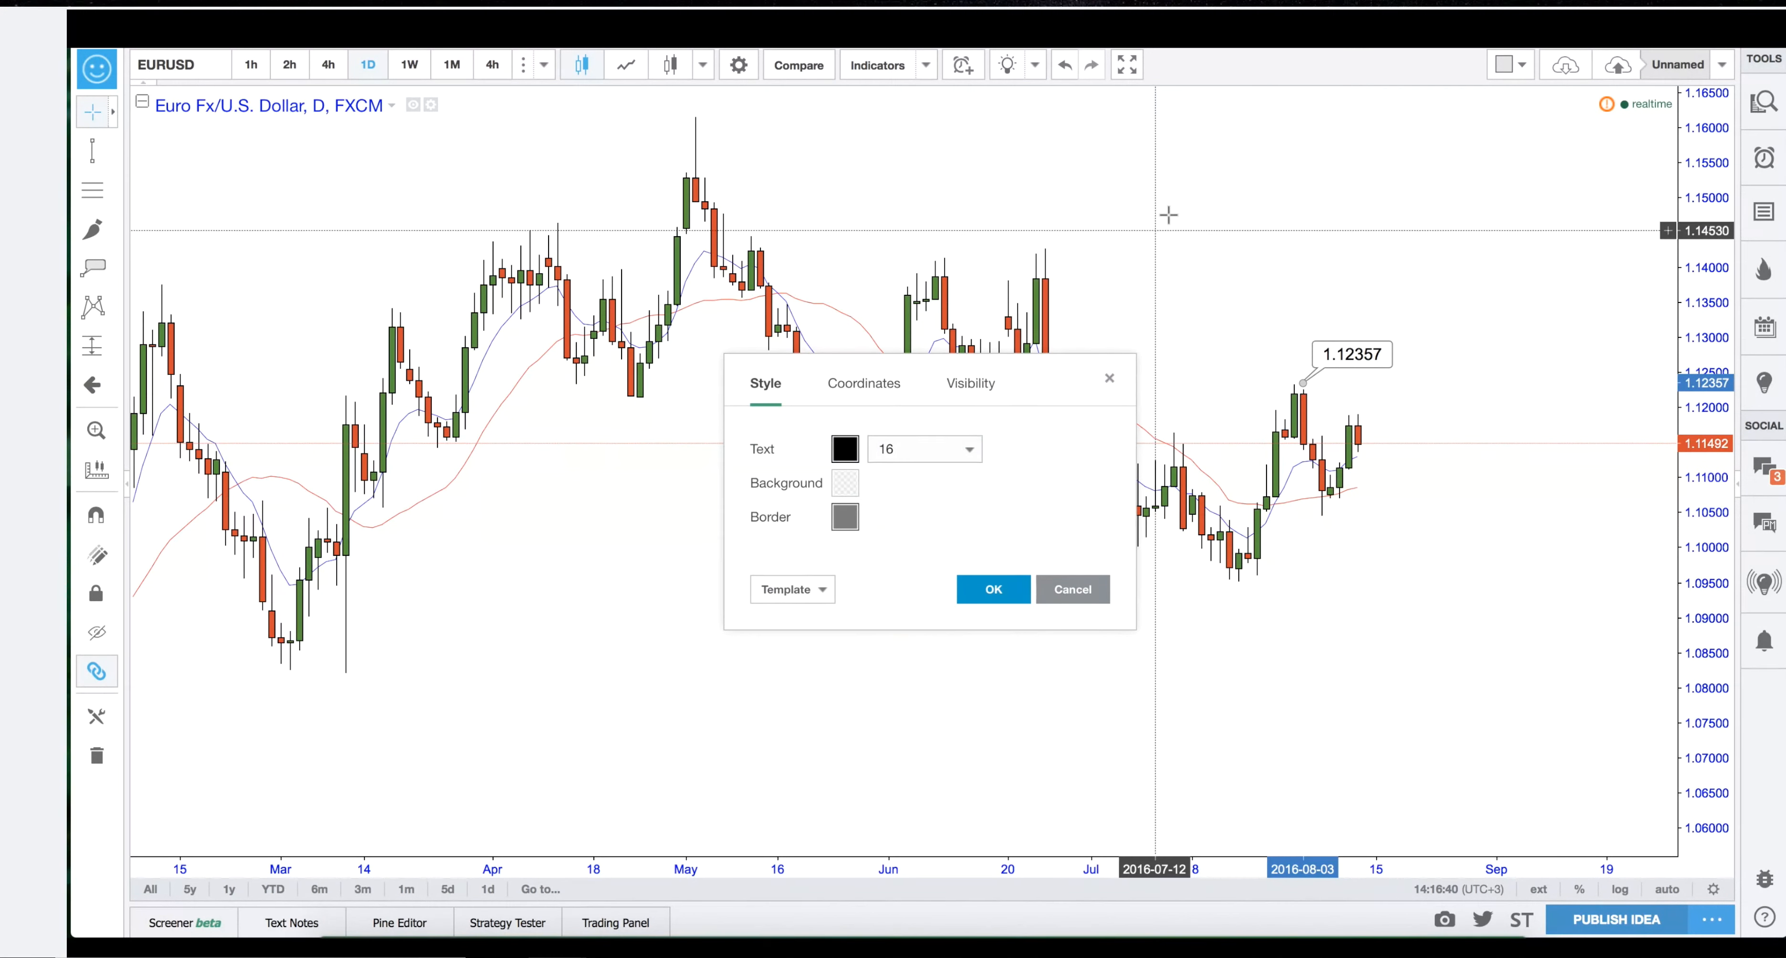
pyautogui.press('Return')
pyautogui.click(115, 261)
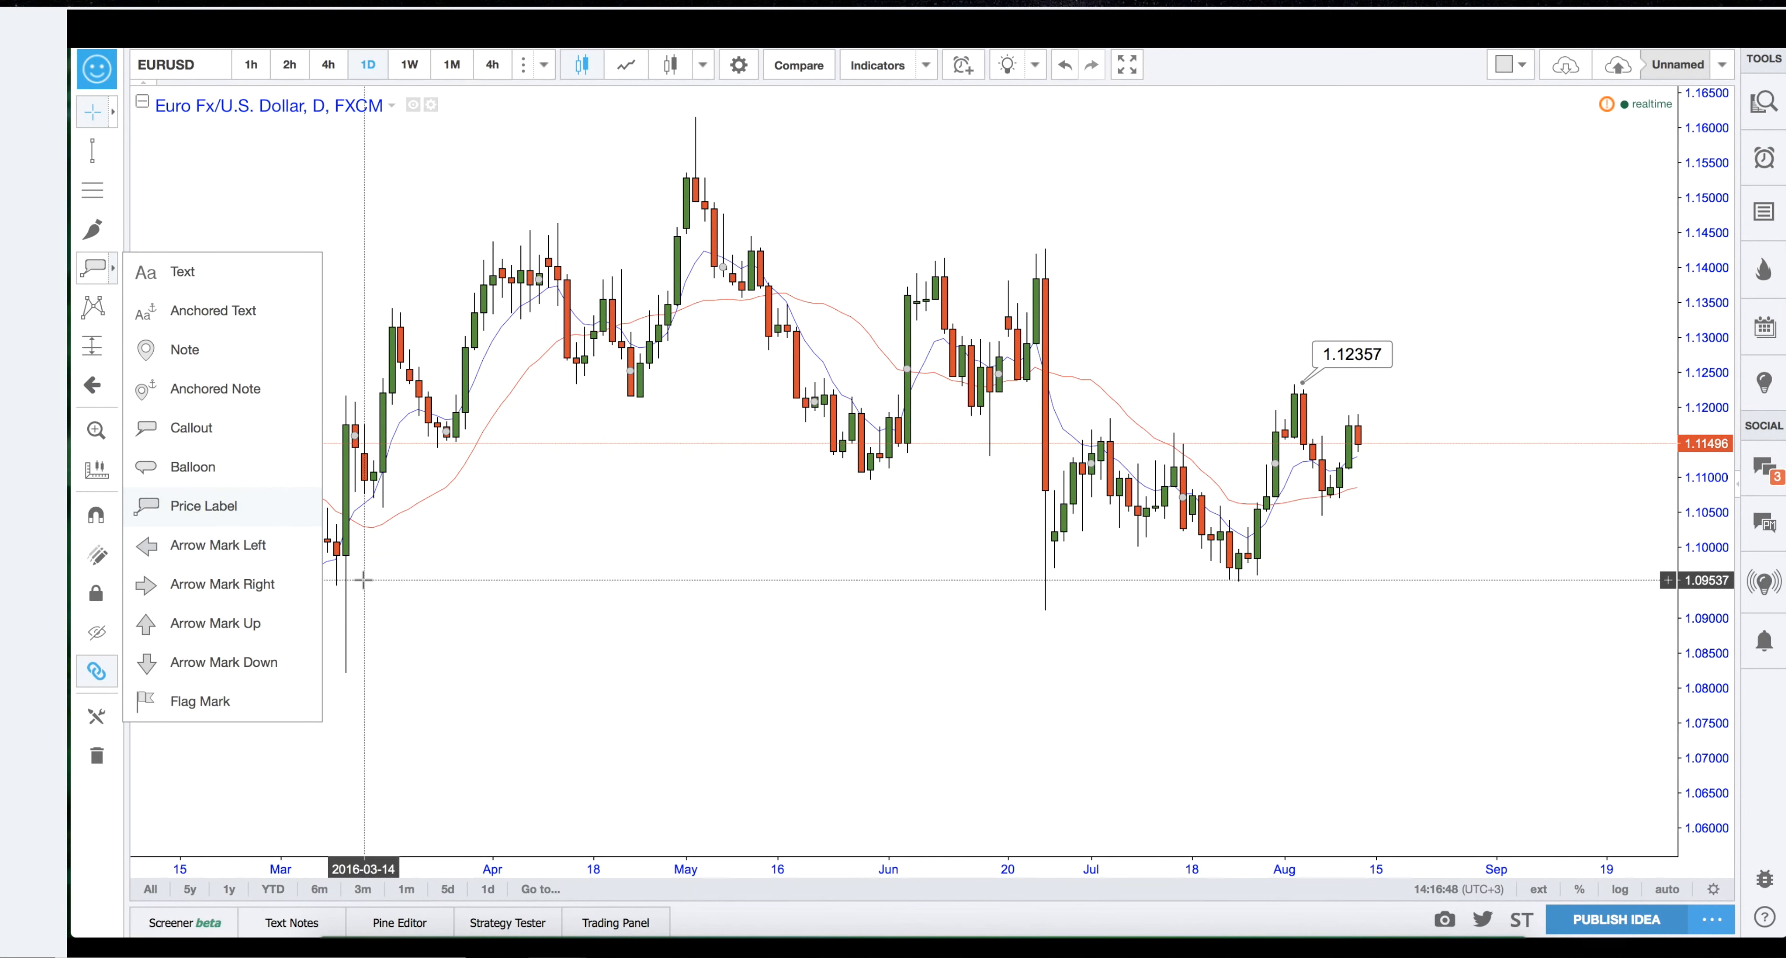
pyautogui.click(784, 557)
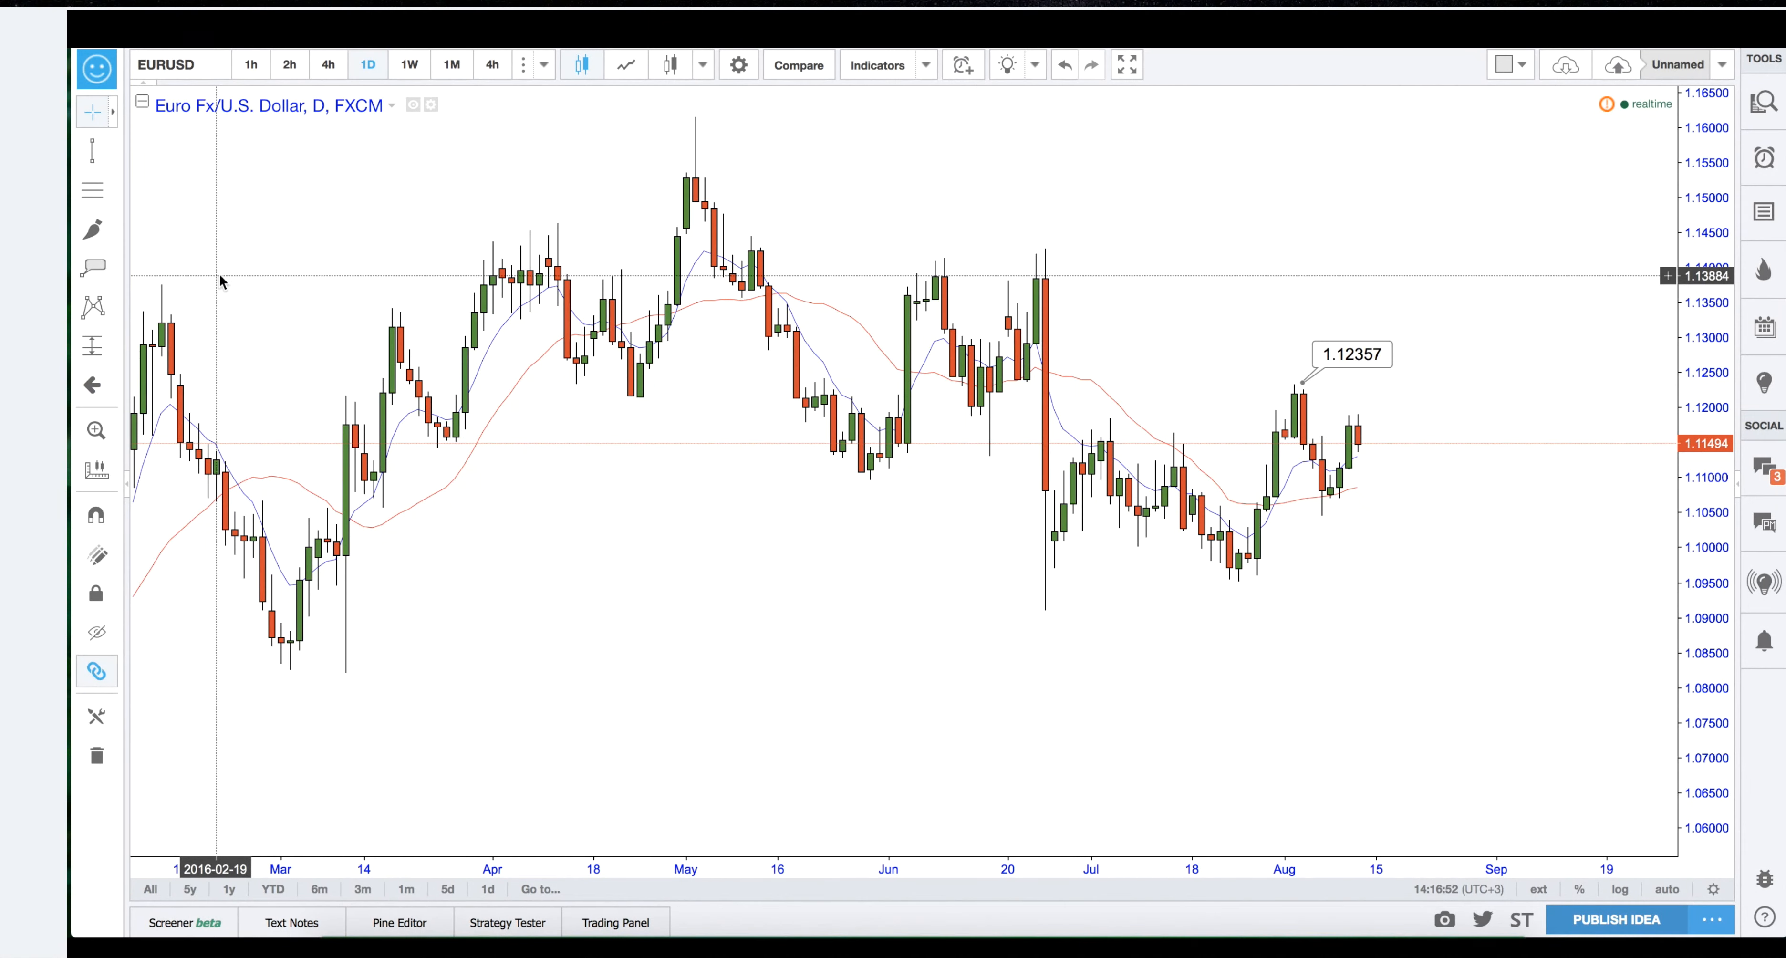
pyautogui.moveTo(343, 274); pyautogui.dragTo(442, 277)
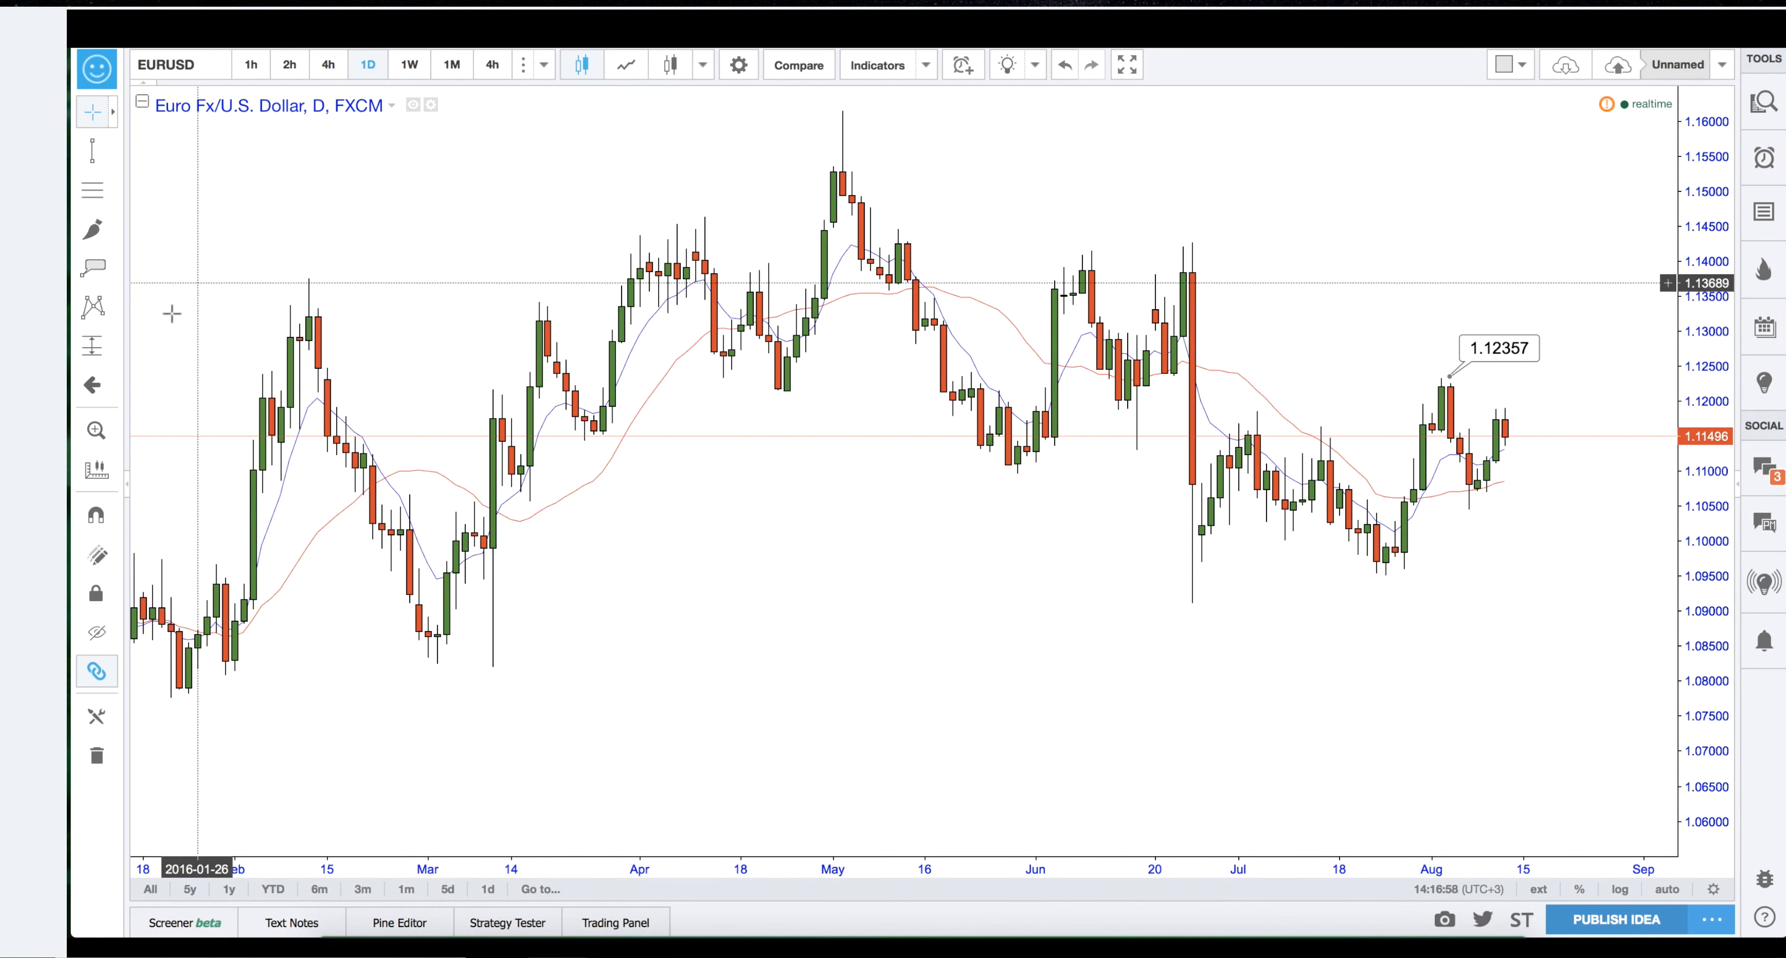
pyautogui.click(113, 344)
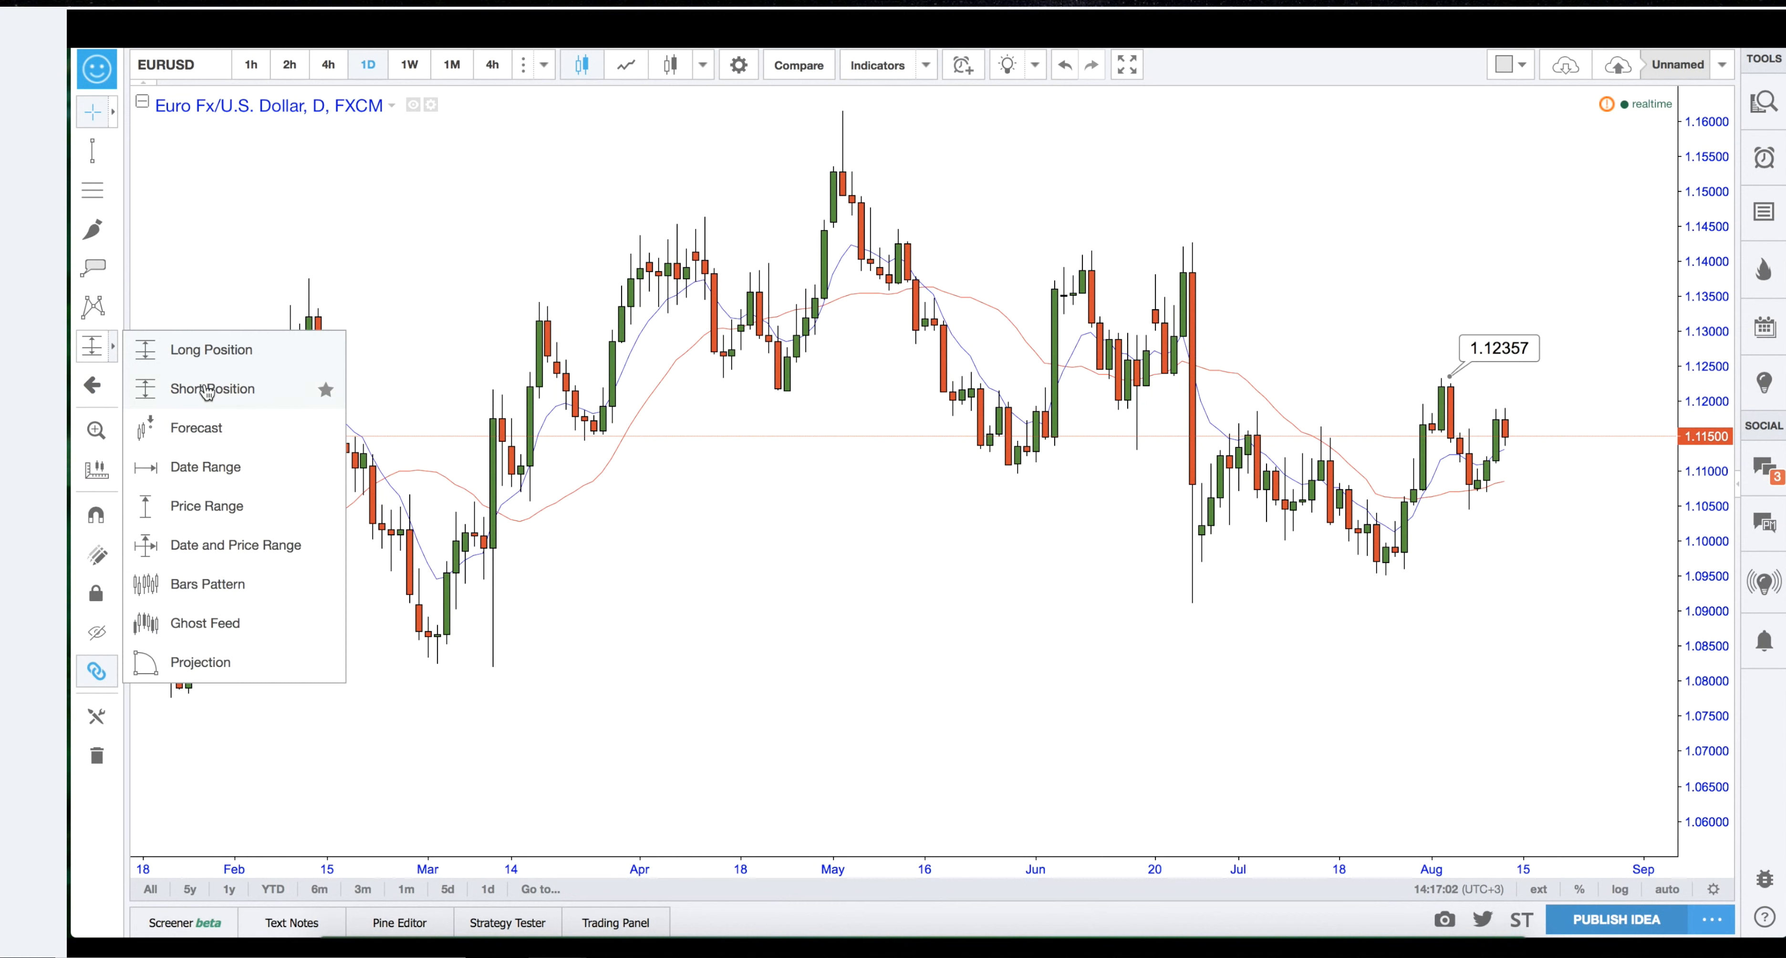
pyautogui.click(213, 284)
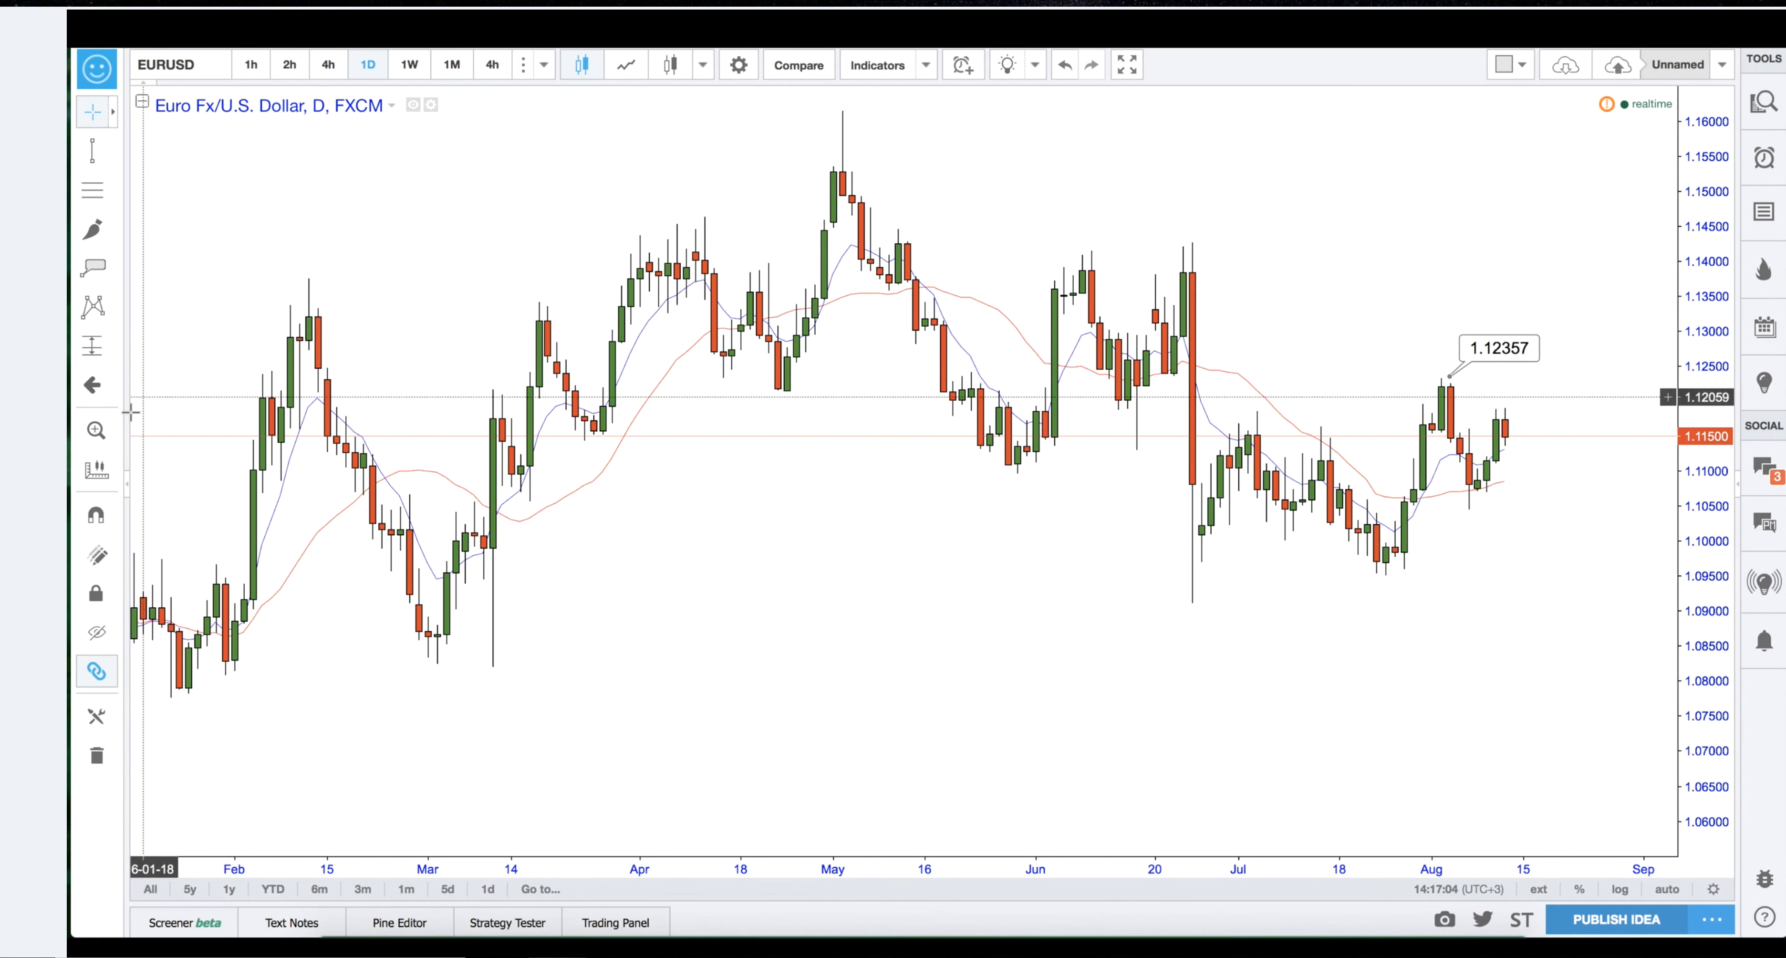
# Look through the palette of icons that can be placed on the chart, and close it.
pyautogui.click(113, 386)
pyautogui.scroll(1, 318, 688)
pyautogui.scroll(-2, 319, 686)
pyautogui.scroll(1, 351, 581)
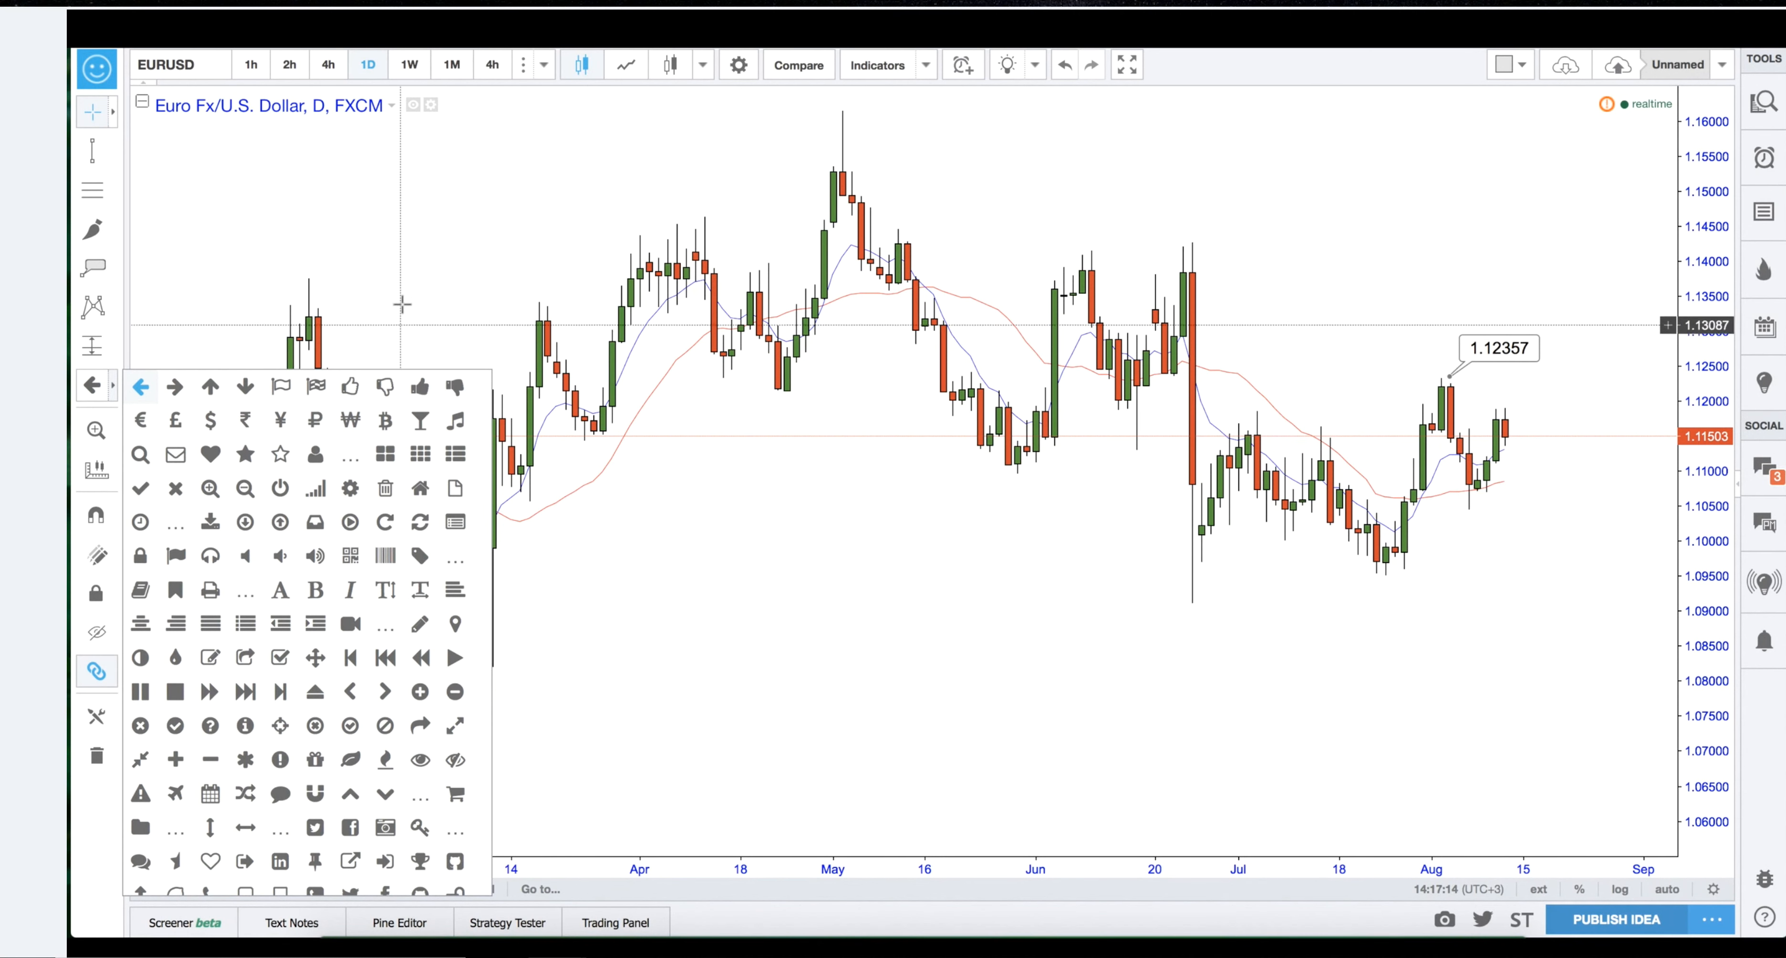
pyautogui.click(404, 361)
# Zoom in on the late July to August candles around the price label, and zoom back out.
pyautogui.click(98, 435)
pyautogui.moveTo(1400, 366); pyautogui.dragTo(1567, 514)
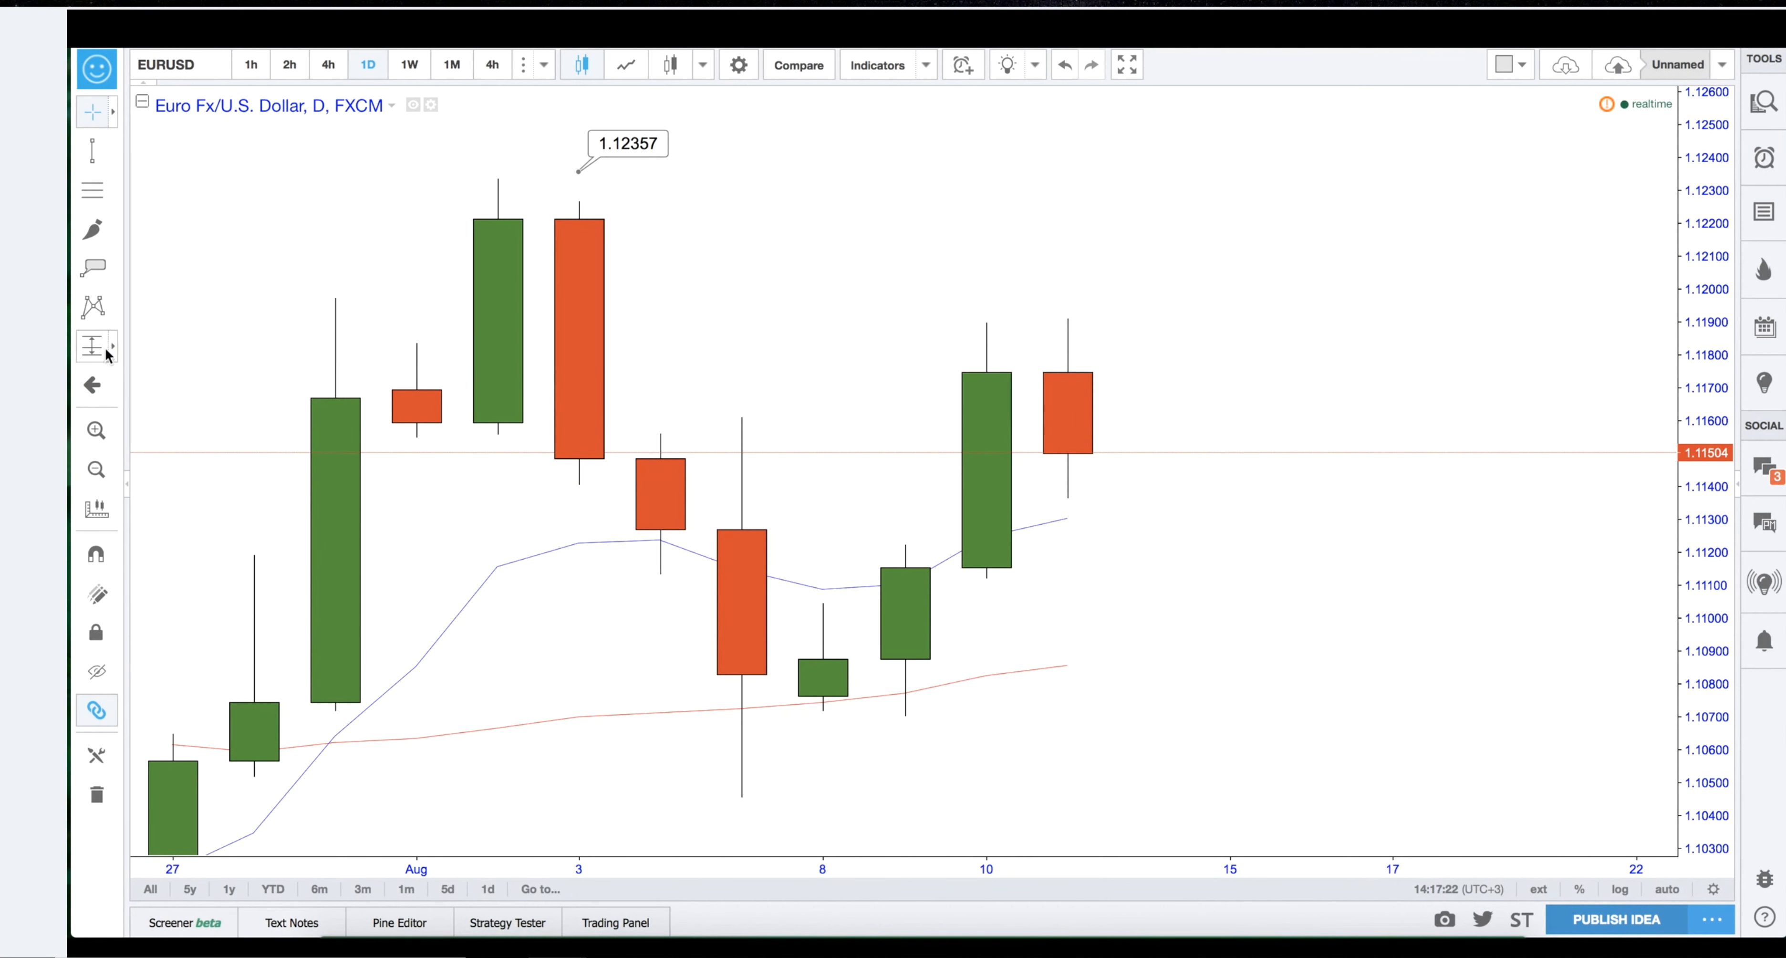
pyautogui.click(102, 474)
# Measure an empty area below the candles from early June back to 2016-05-04, clear the measurement and set the cursor to Cross.
pyautogui.click(97, 470)
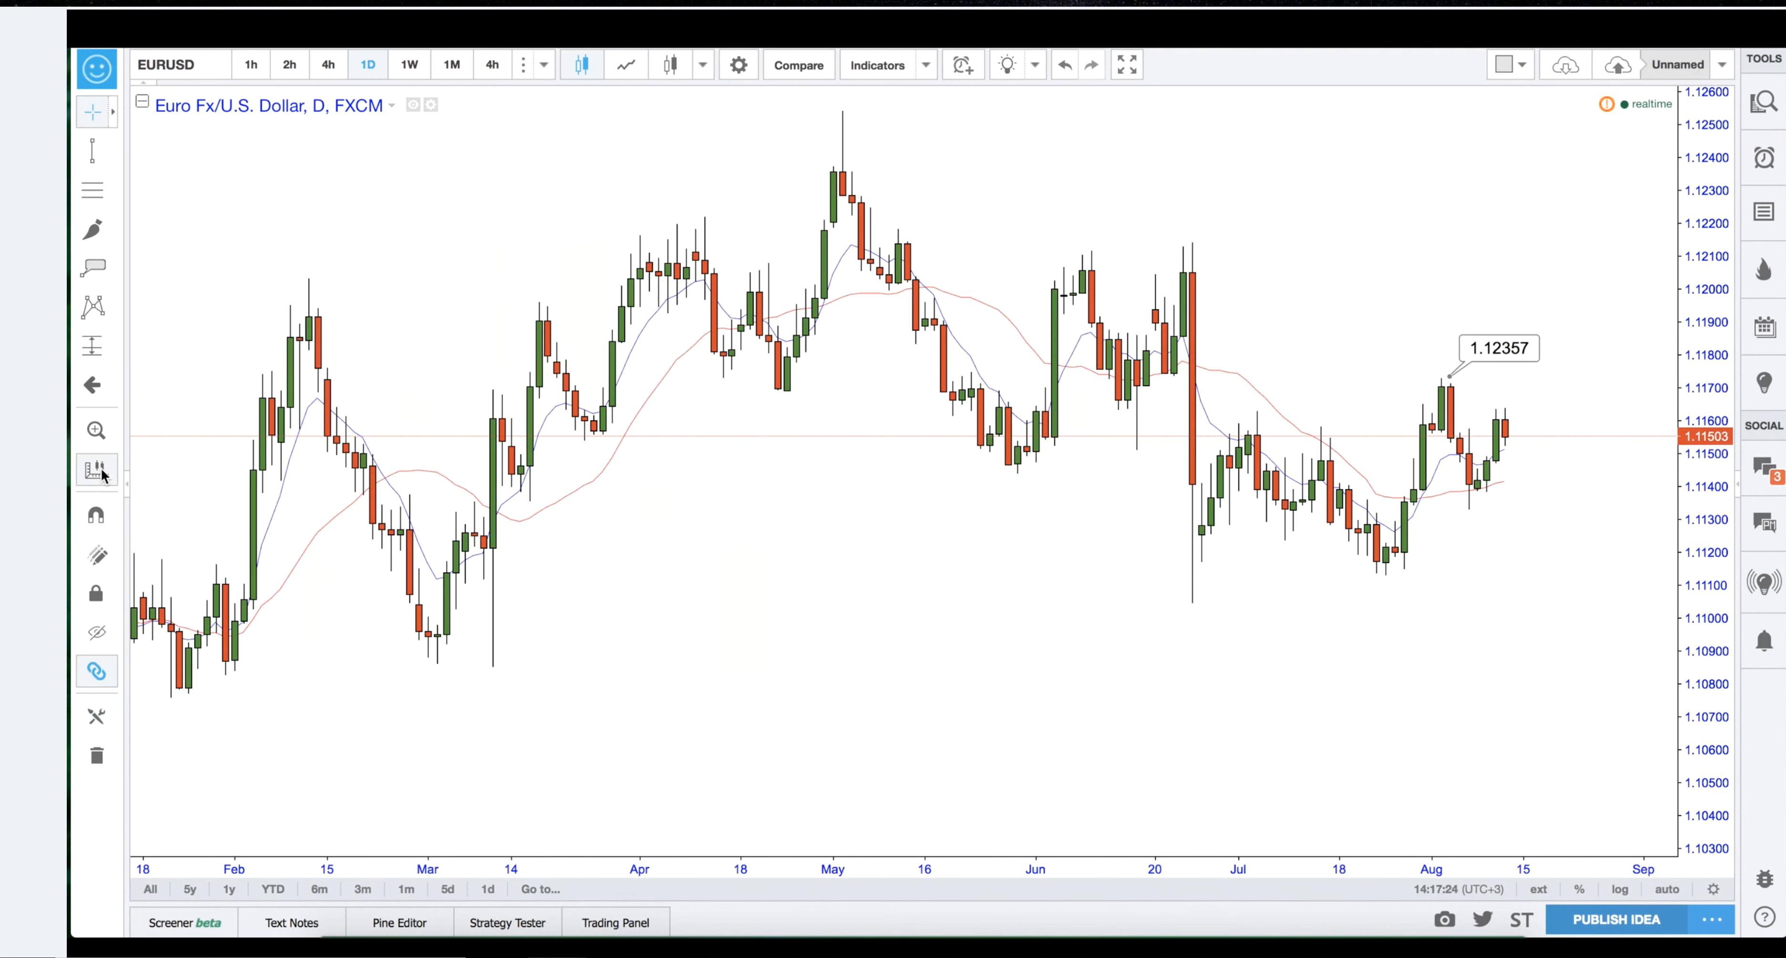
pyautogui.click(1034, 726)
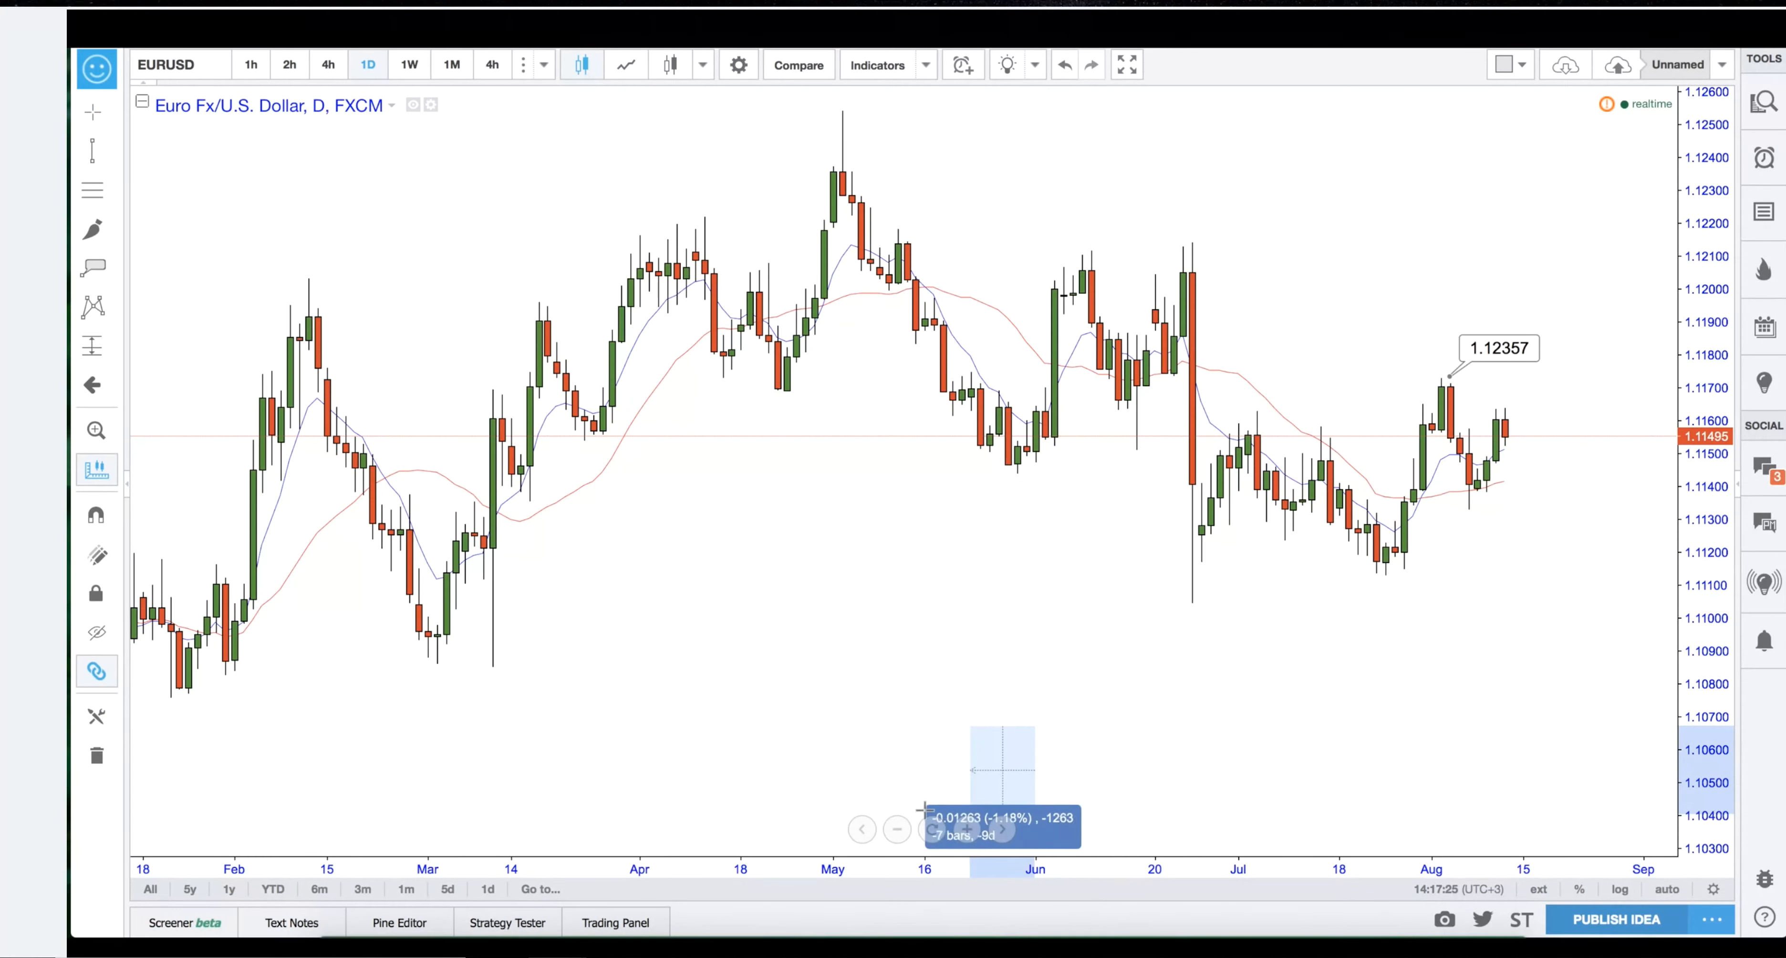
pyautogui.click(851, 582)
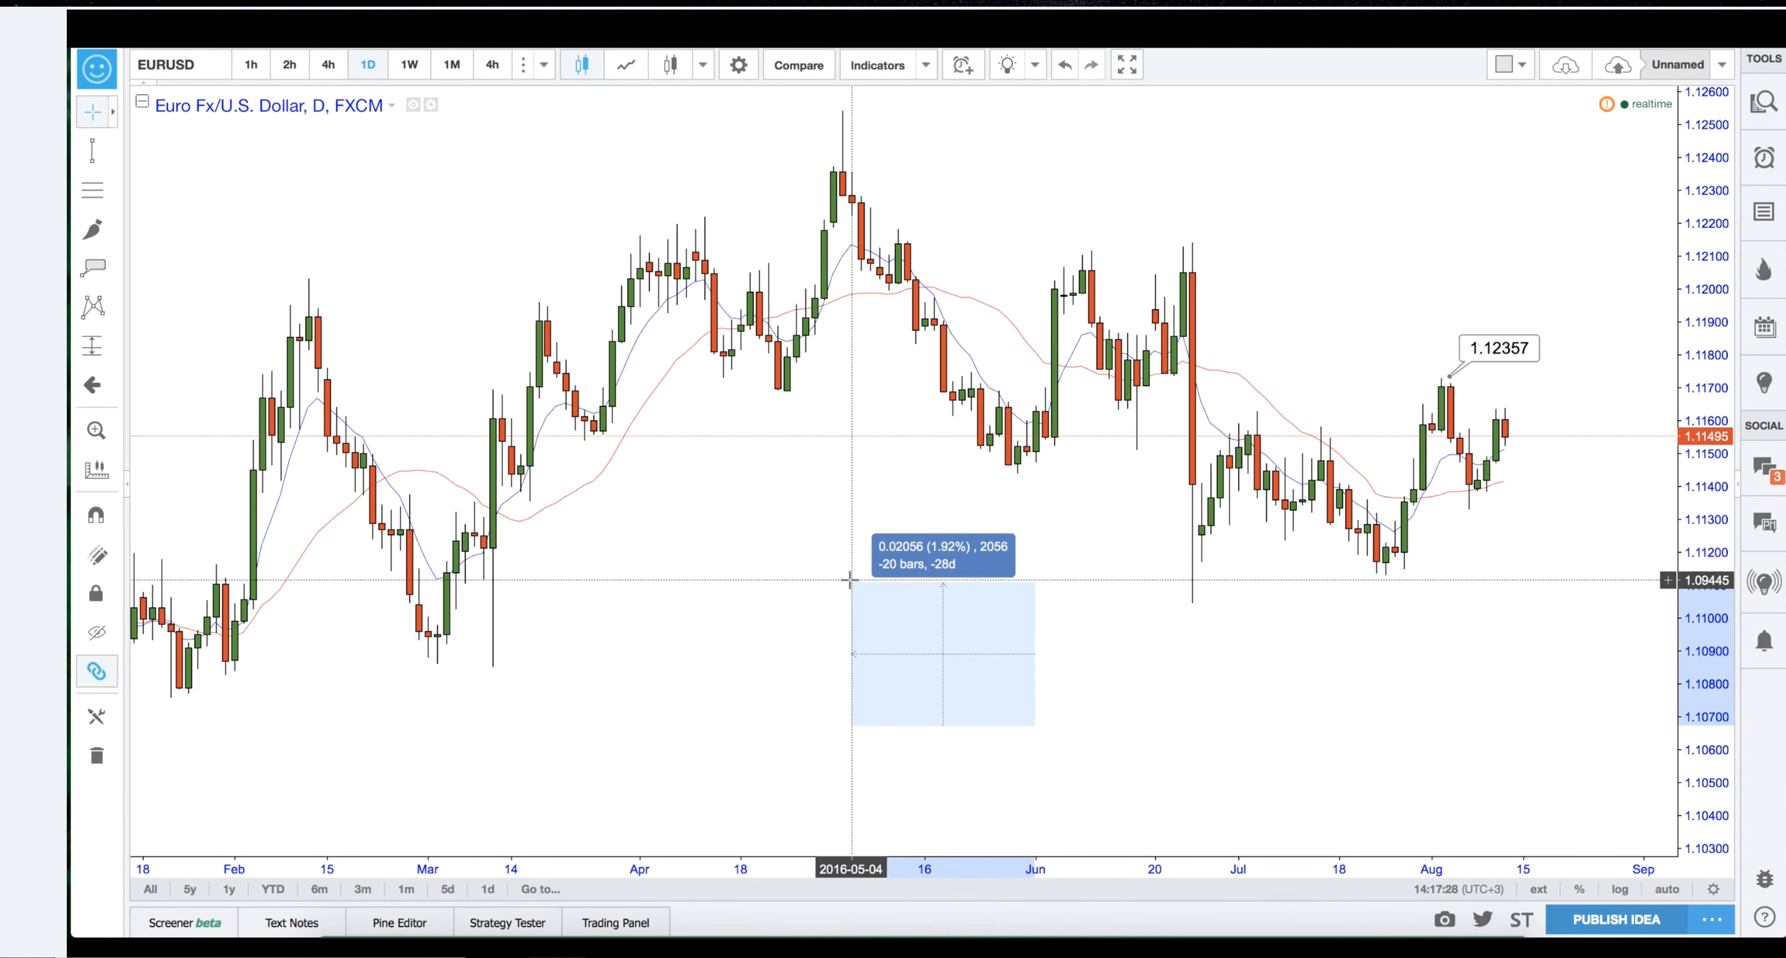
pyautogui.click(887, 675)
pyautogui.click(110, 115)
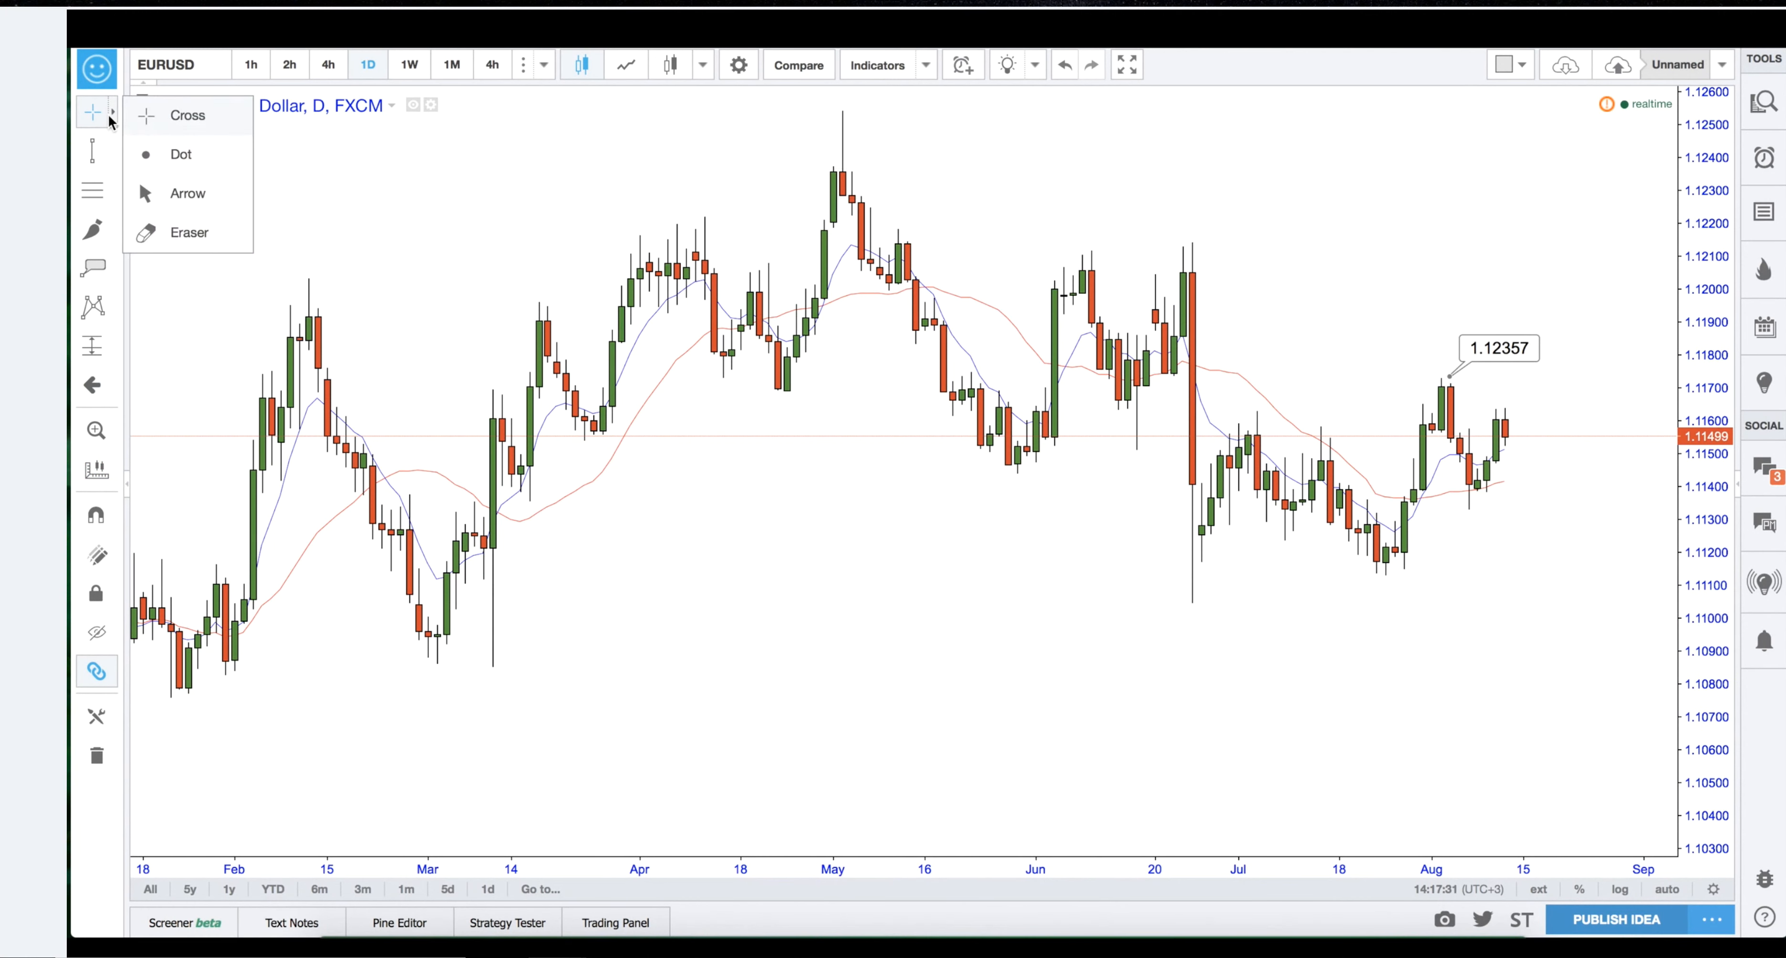
pyautogui.click(165, 125)
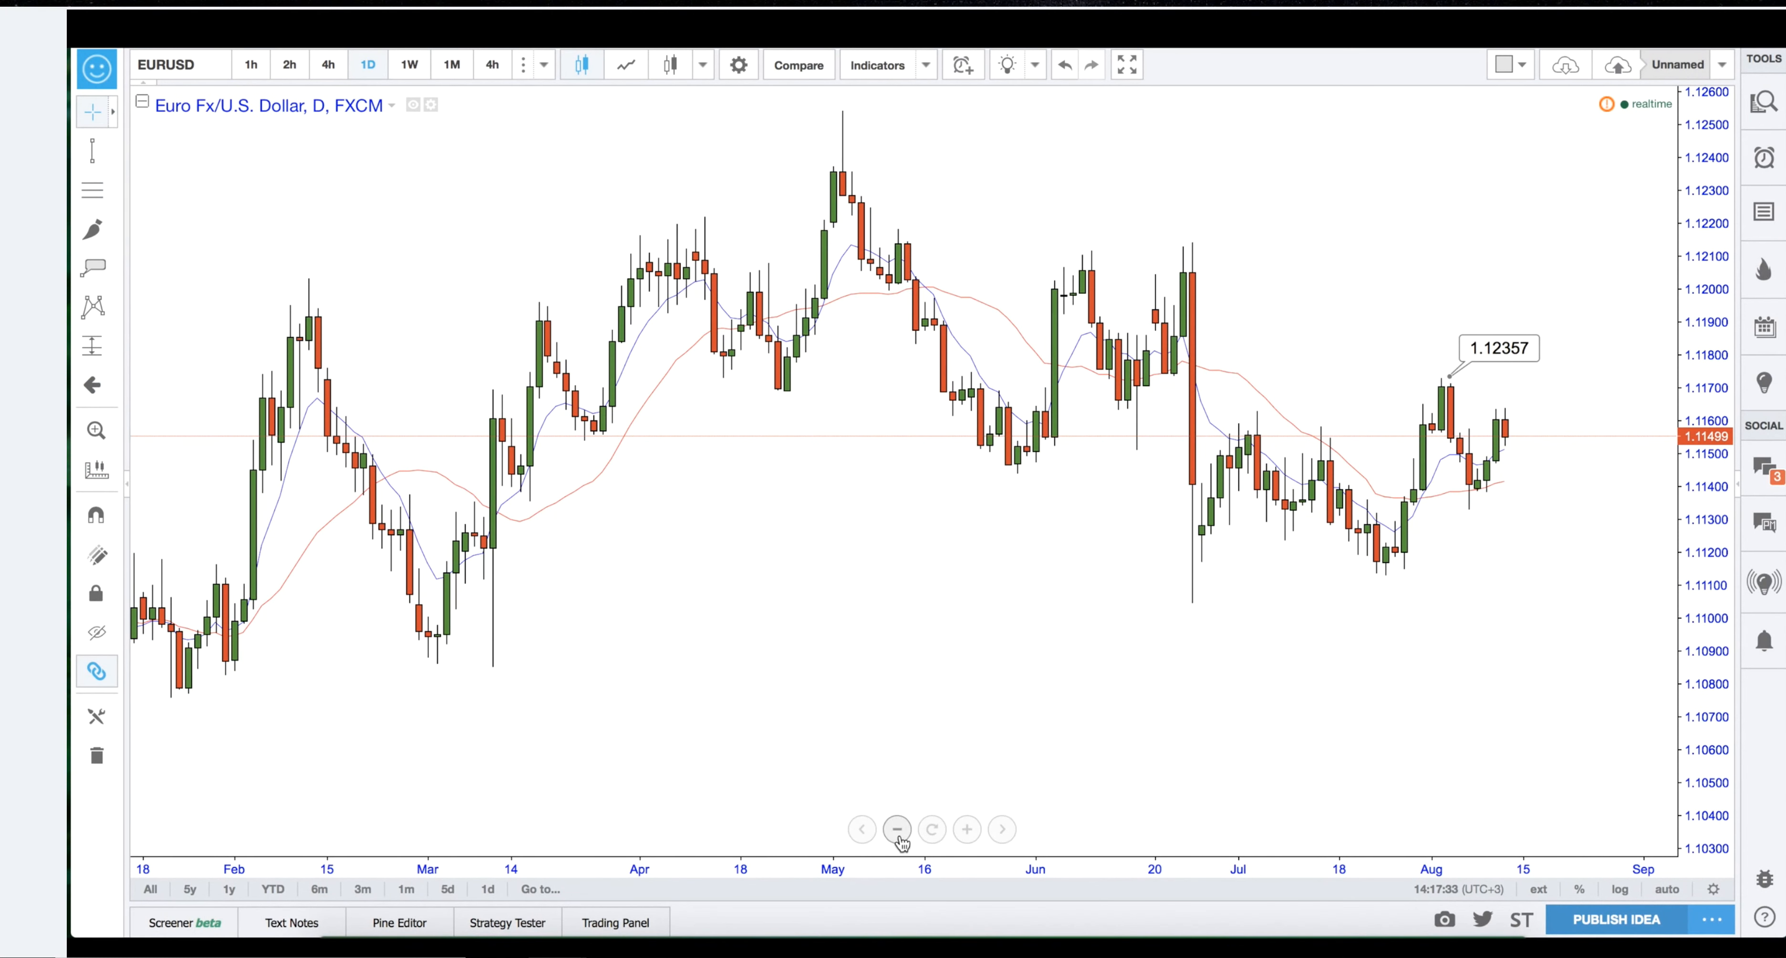
# Zoom the chart out and in and shift it along the time axis with the on-chart navigation controls.
pyautogui.click(897, 830)
pyautogui.click(901, 837)
pyautogui.click(970, 834)
pyautogui.click(969, 834)
pyautogui.click(969, 834)
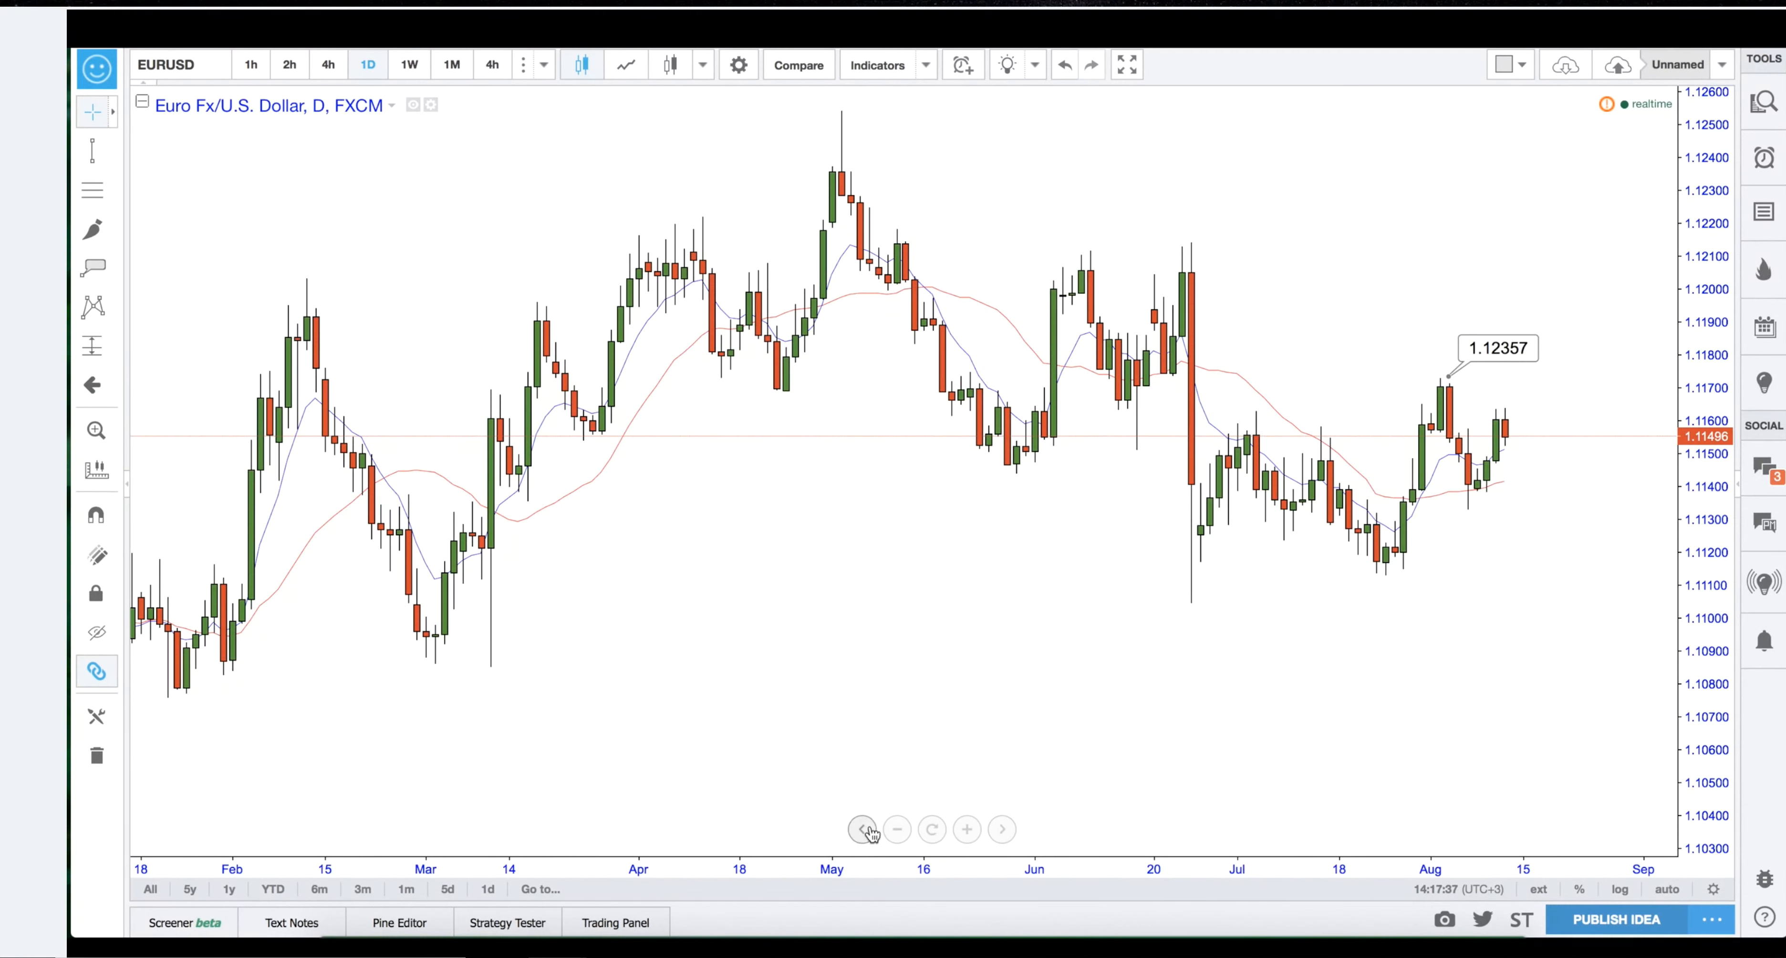
pyautogui.click(1002, 830)
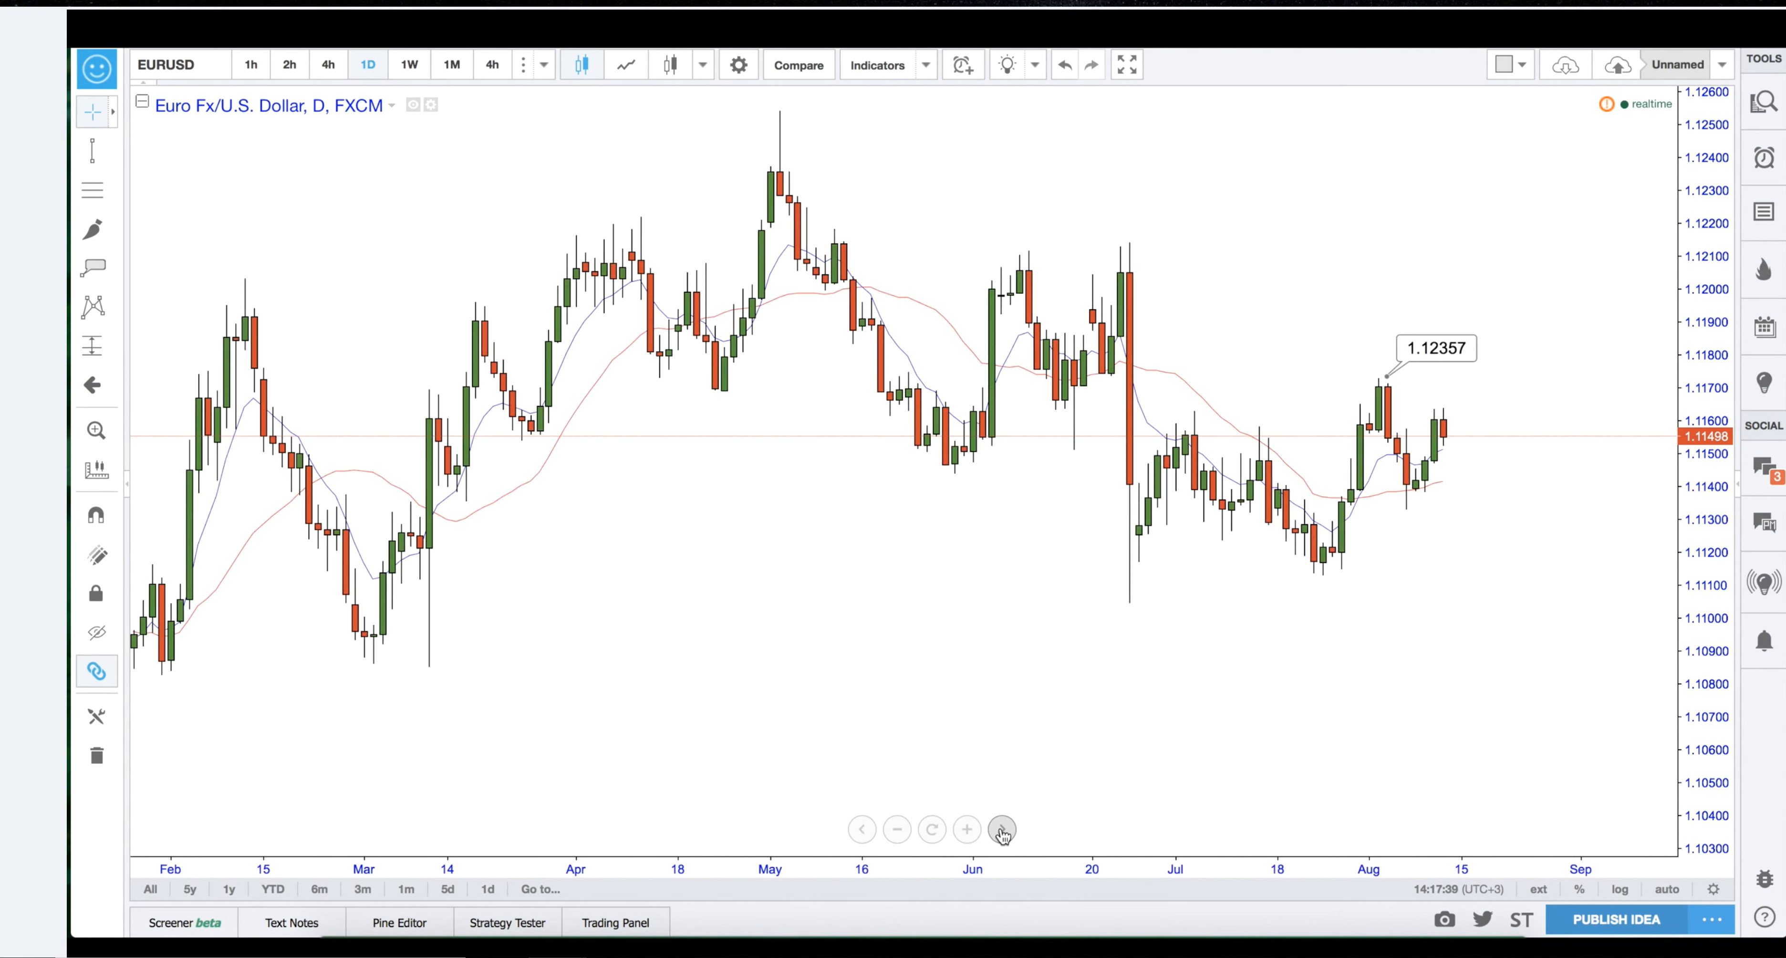
# Pan the chart freely and zoom its time range out and in several times.
pyautogui.moveTo(938, 566); pyautogui.dragTo(969, 623)
pyautogui.scroll(-4, 968, 621)
pyautogui.scroll(5, 971, 619)
pyautogui.scroll(-4, 971, 620)
pyautogui.scroll(4, 971, 620)
pyautogui.scroll(-4, 970, 619)
pyautogui.scroll(2, 971, 622)
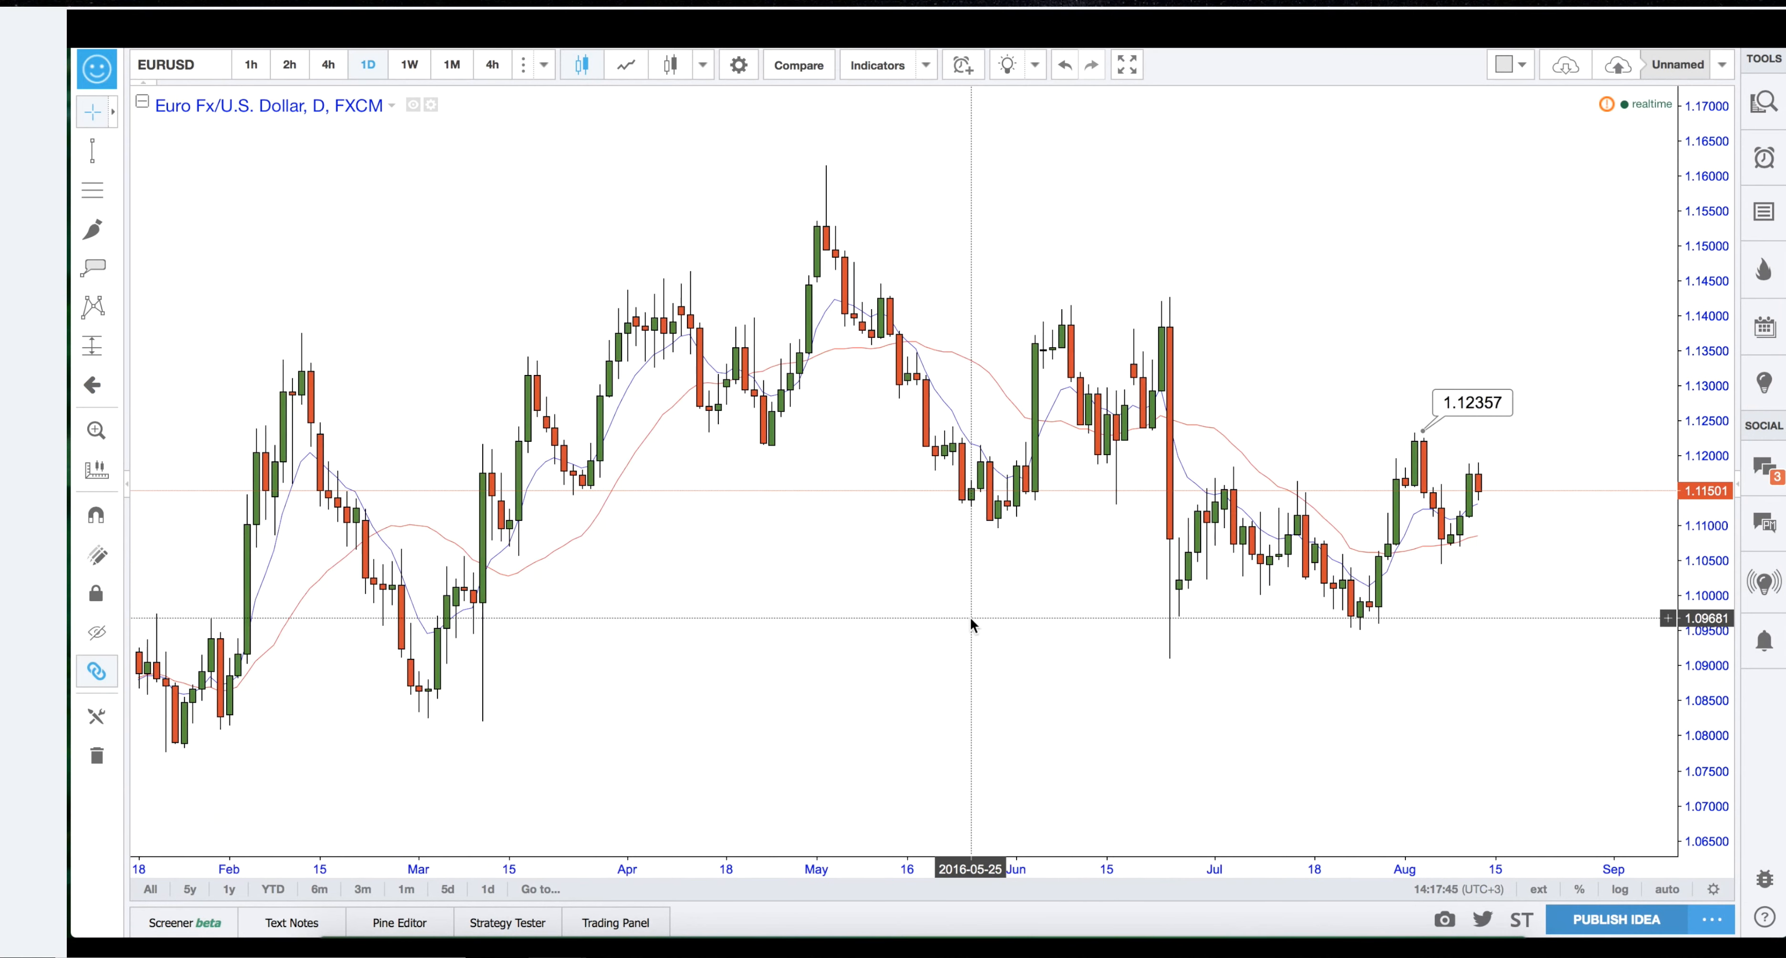
pyautogui.moveTo(958, 615); pyautogui.dragTo(1079, 640)
pyautogui.scroll(-3, 1012, 625)
pyautogui.scroll(3, 1012, 626)
pyautogui.scroll(1, 1012, 626)
pyautogui.scroll(-2, 967, 591)
pyautogui.moveTo(999, 535); pyautogui.dragTo(941, 626)
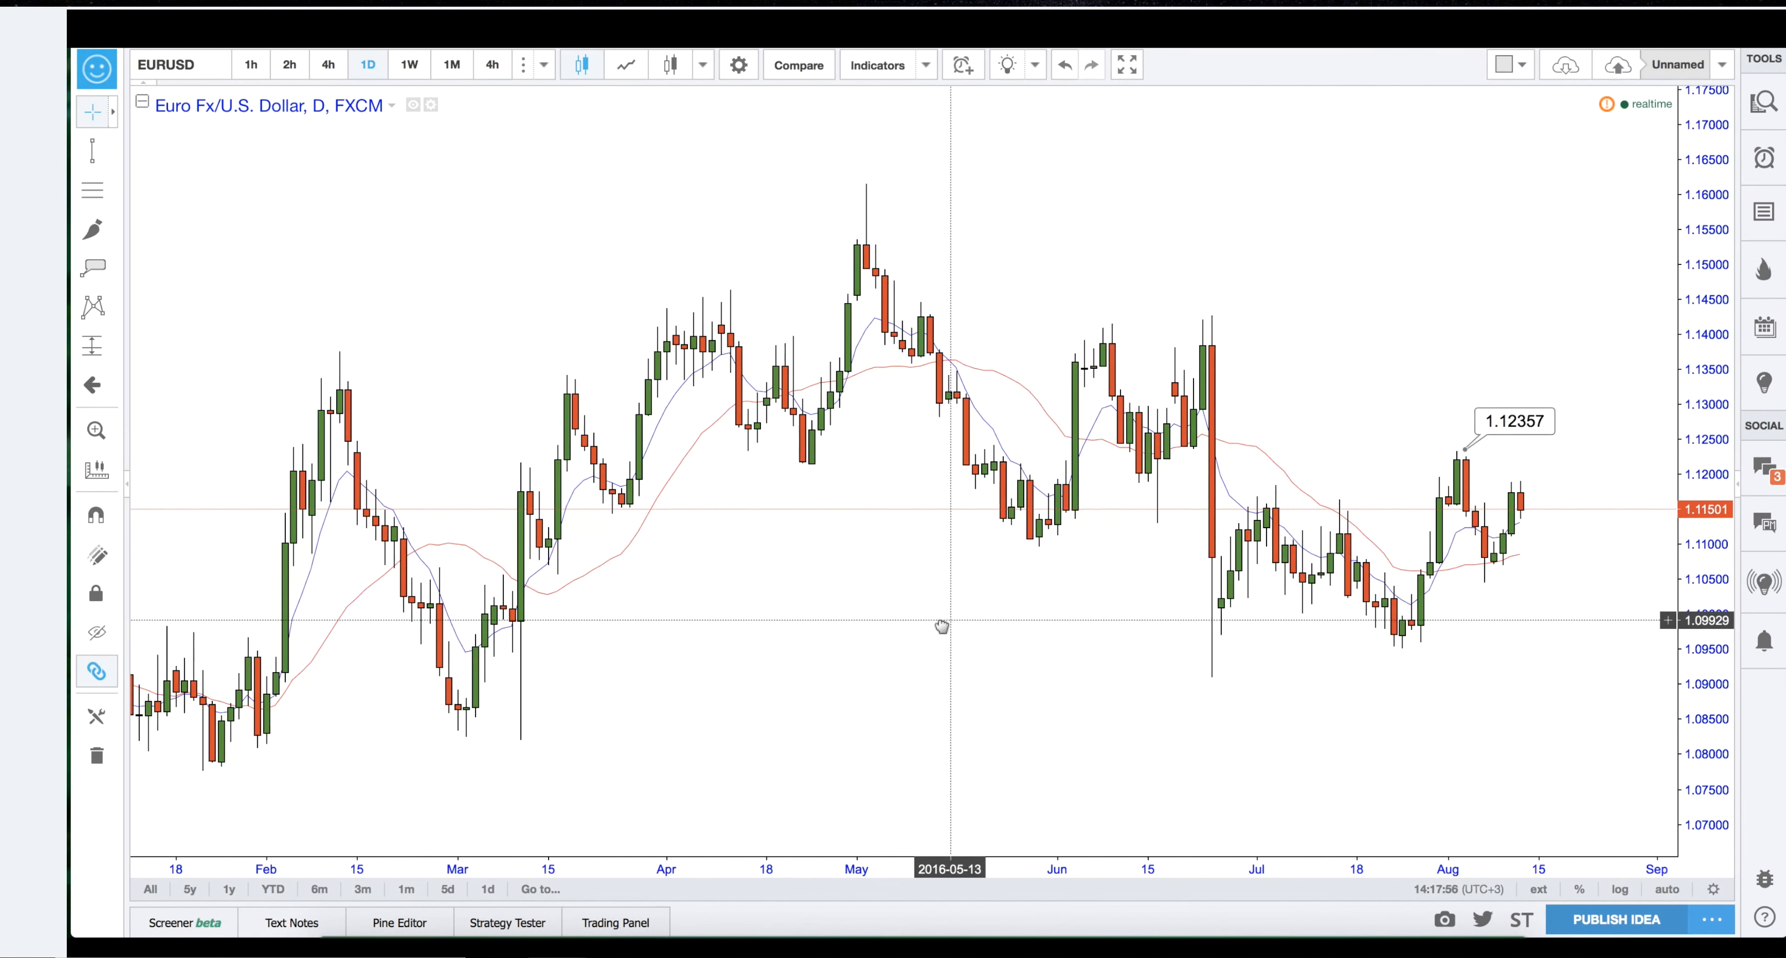
# Stretch and compress the chart's price scale, and pan and zoom to reframe the April to August candles.
pyautogui.moveTo(1726, 539); pyautogui.dragTo(1703, 496)
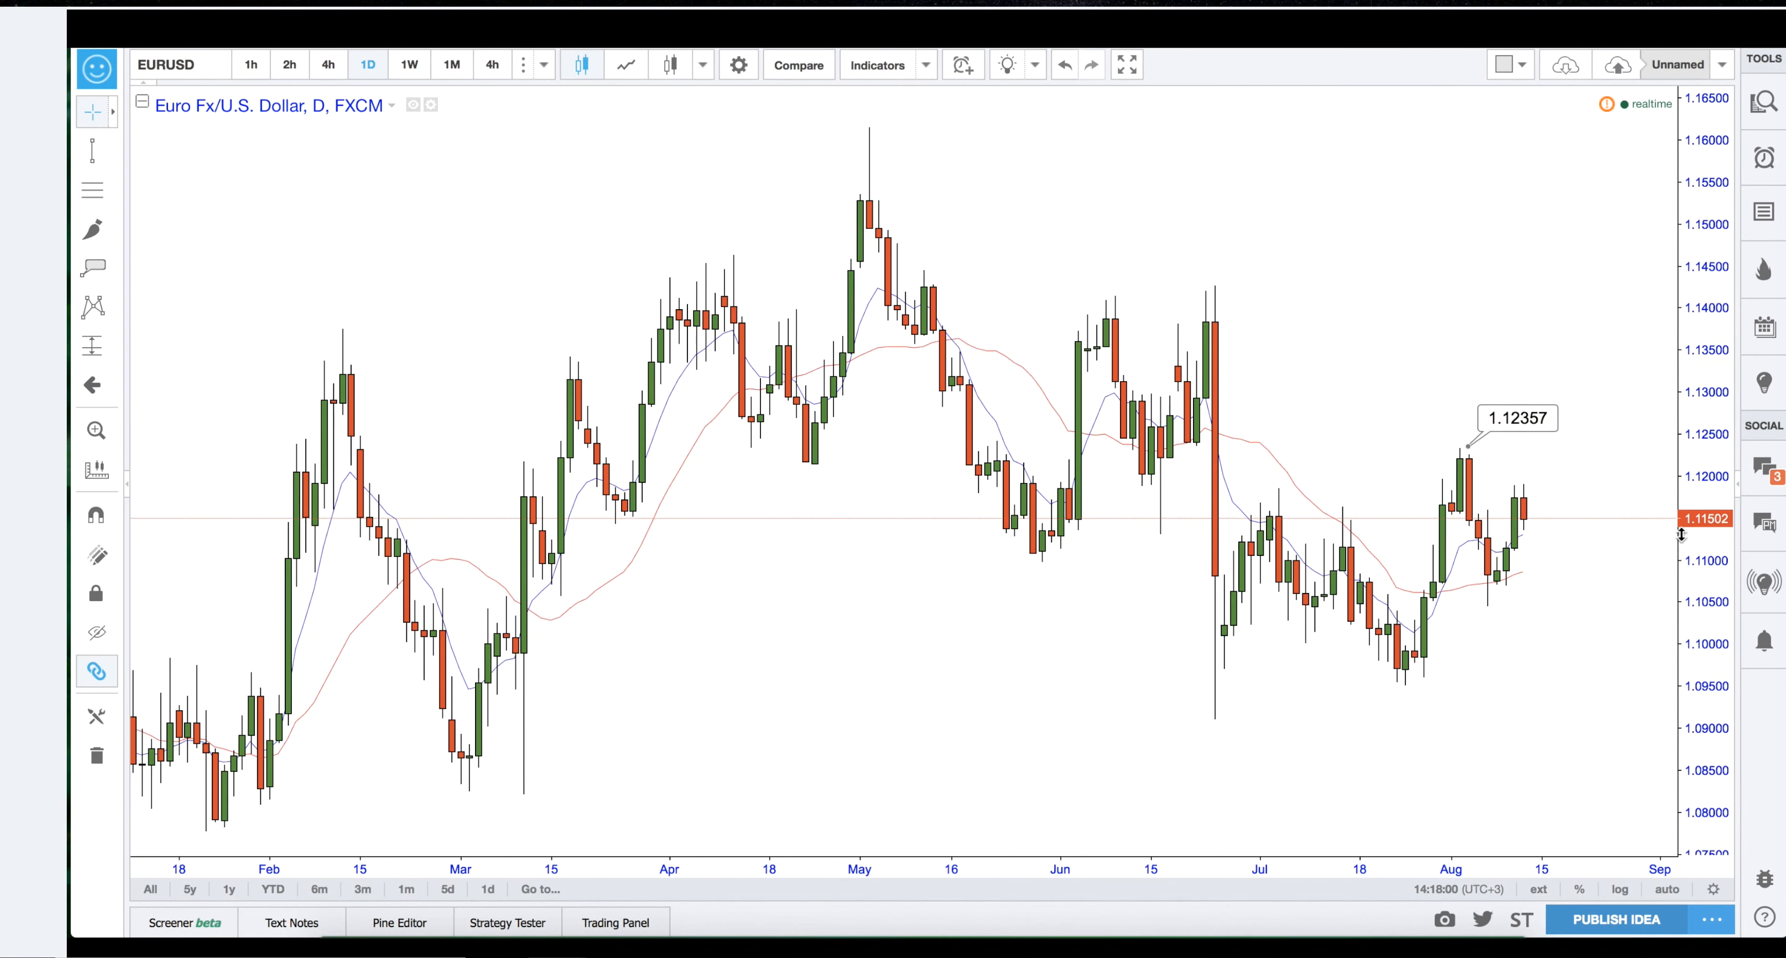
pyautogui.moveTo(901, 618)
pyautogui.mouseDown()
pyautogui.moveTo(1076, 647)
pyautogui.moveTo(630, 650)
pyautogui.moveTo(789, 647)
pyautogui.moveTo(741, 552)
pyautogui.moveTo(838, 714)
pyautogui.moveTo(790, 506)
pyautogui.moveTo(885, 662)
pyautogui.moveTo(897, 649)
pyautogui.mouseUp()
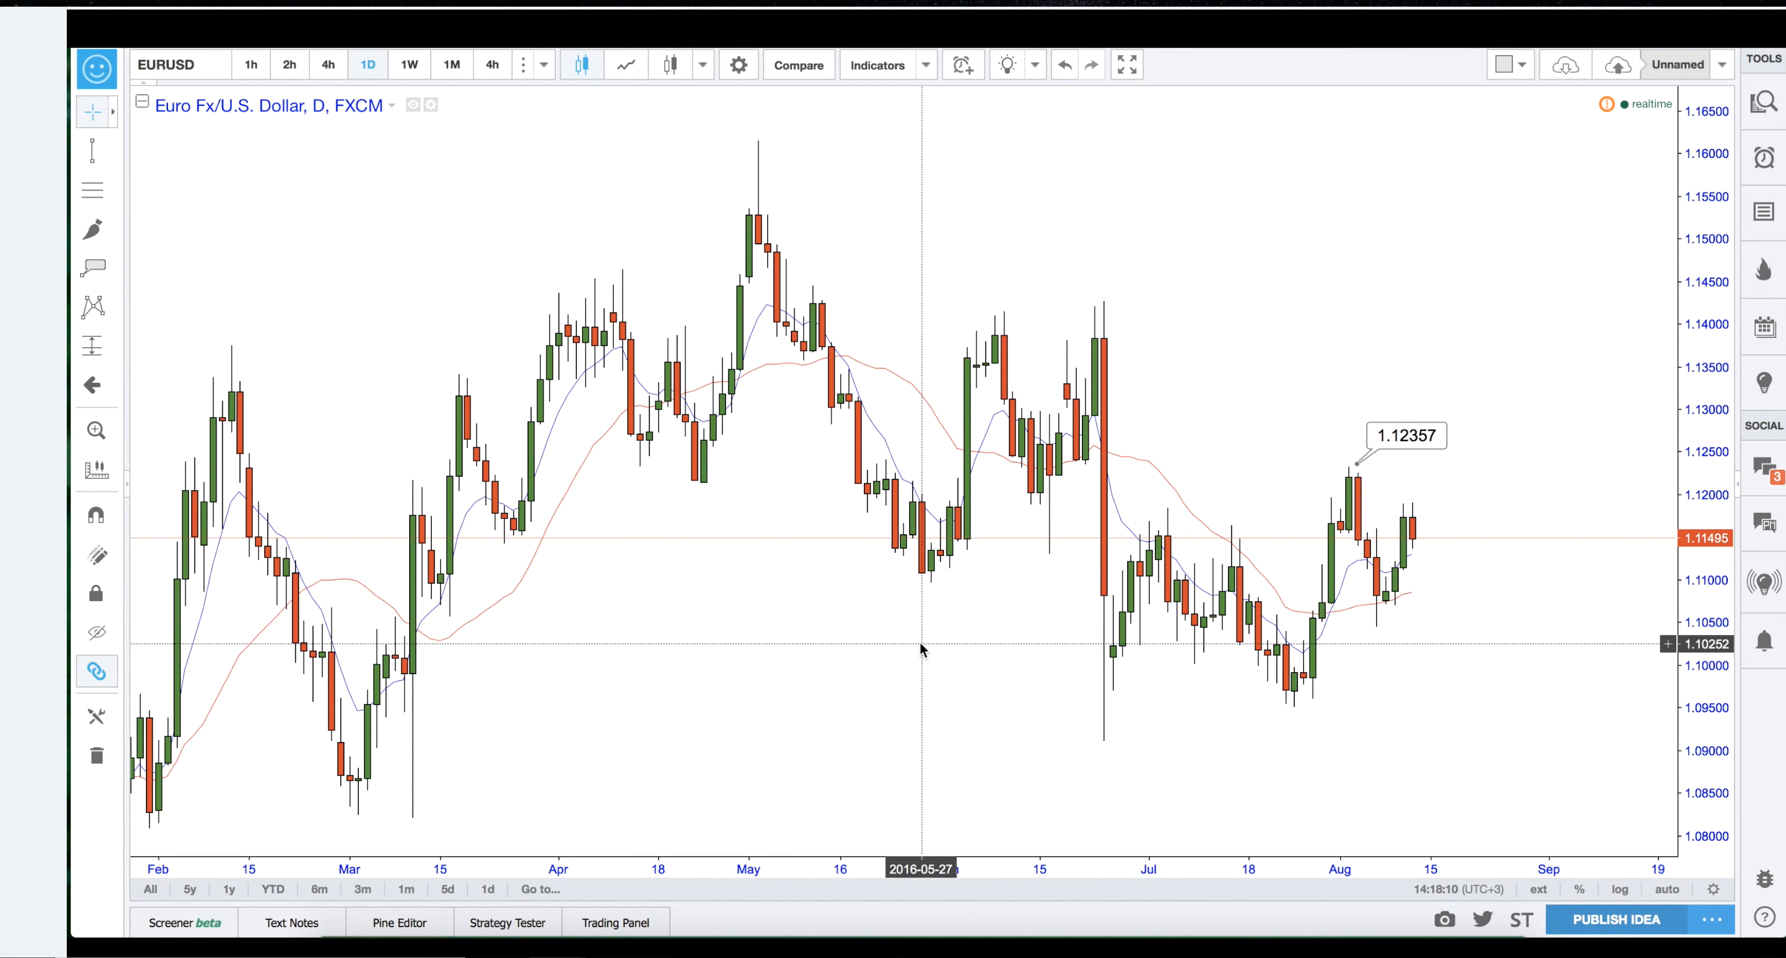
pyautogui.moveTo(1365, 513); pyautogui.dragTo(1309, 468)
pyautogui.scroll(3, 1309, 468)
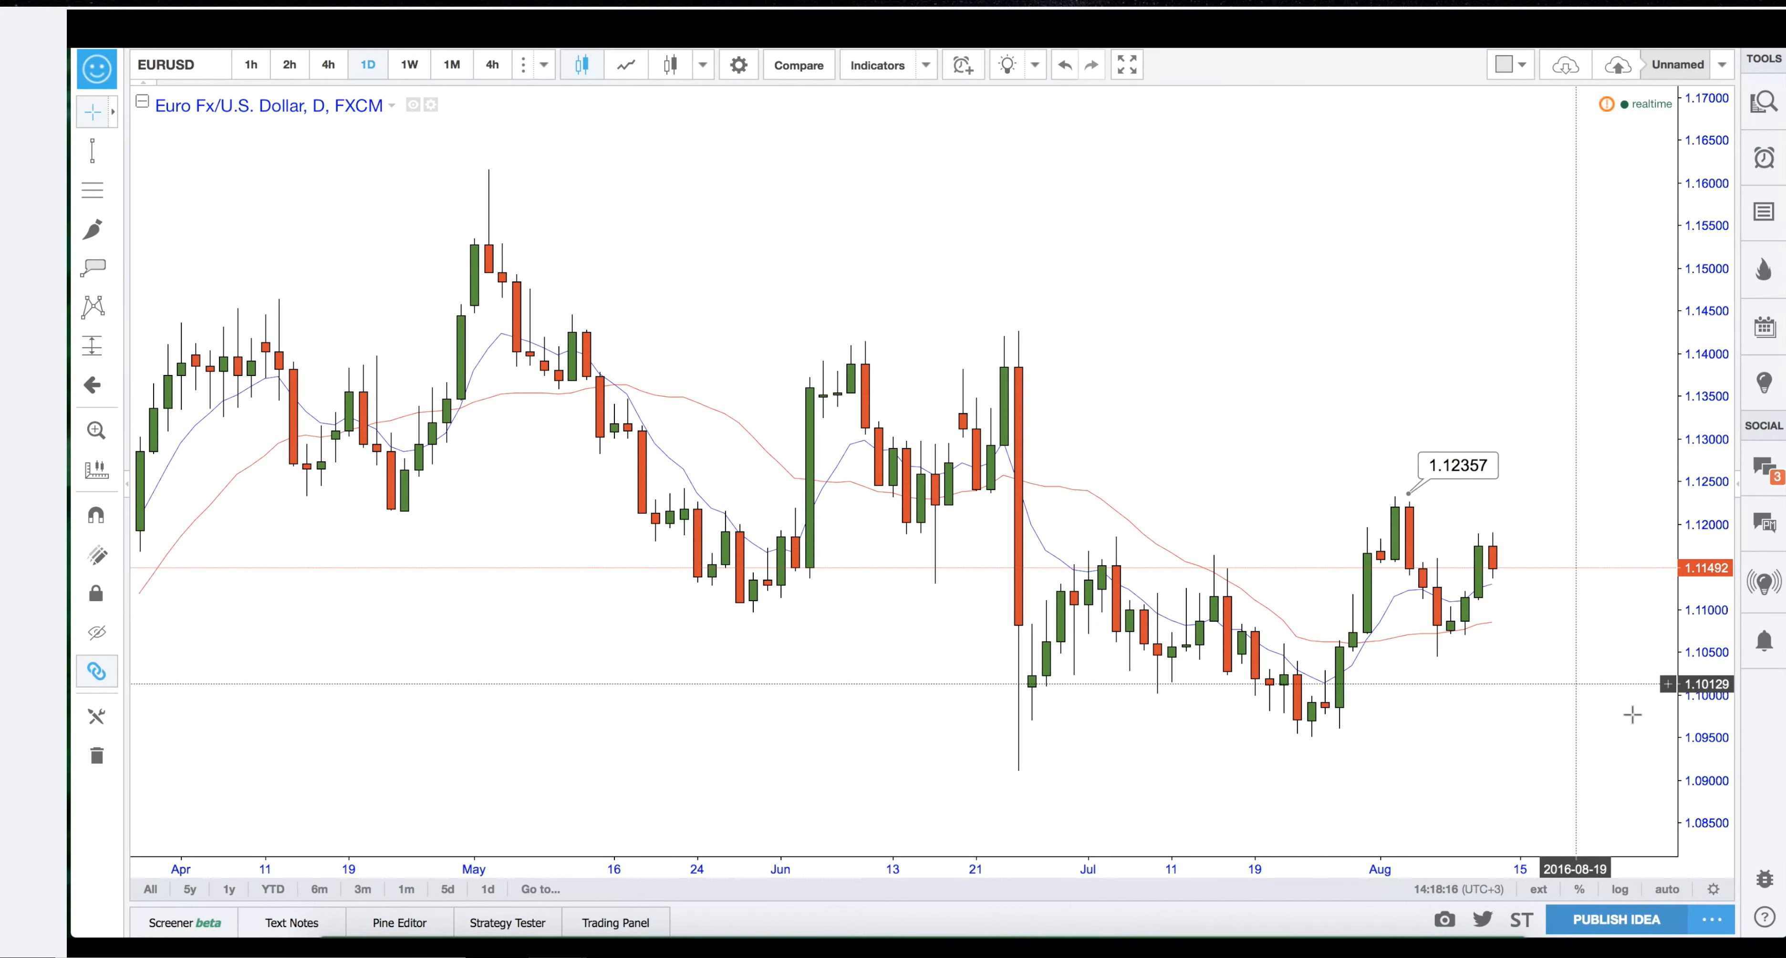
pyautogui.moveTo(1707, 770); pyautogui.dragTo(1705, 657)
pyautogui.moveTo(1576, 712); pyautogui.dragTo(1572, 659)
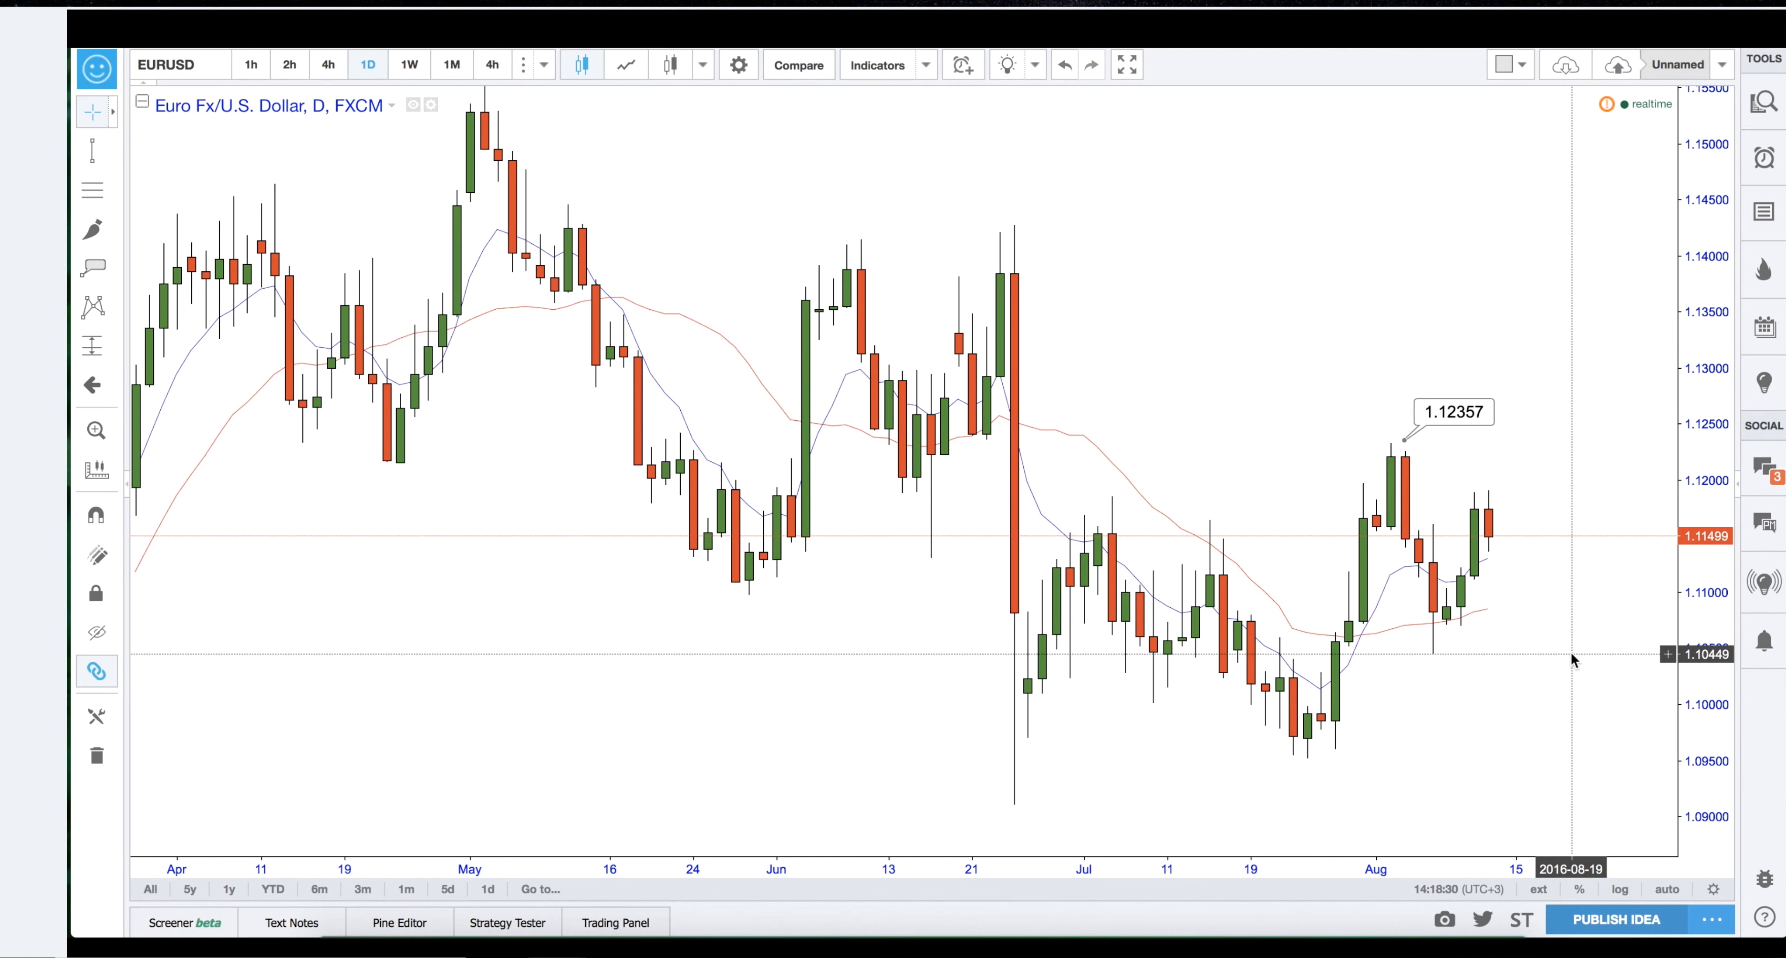
pyautogui.moveTo(1275, 440); pyautogui.dragTo(1371, 400)
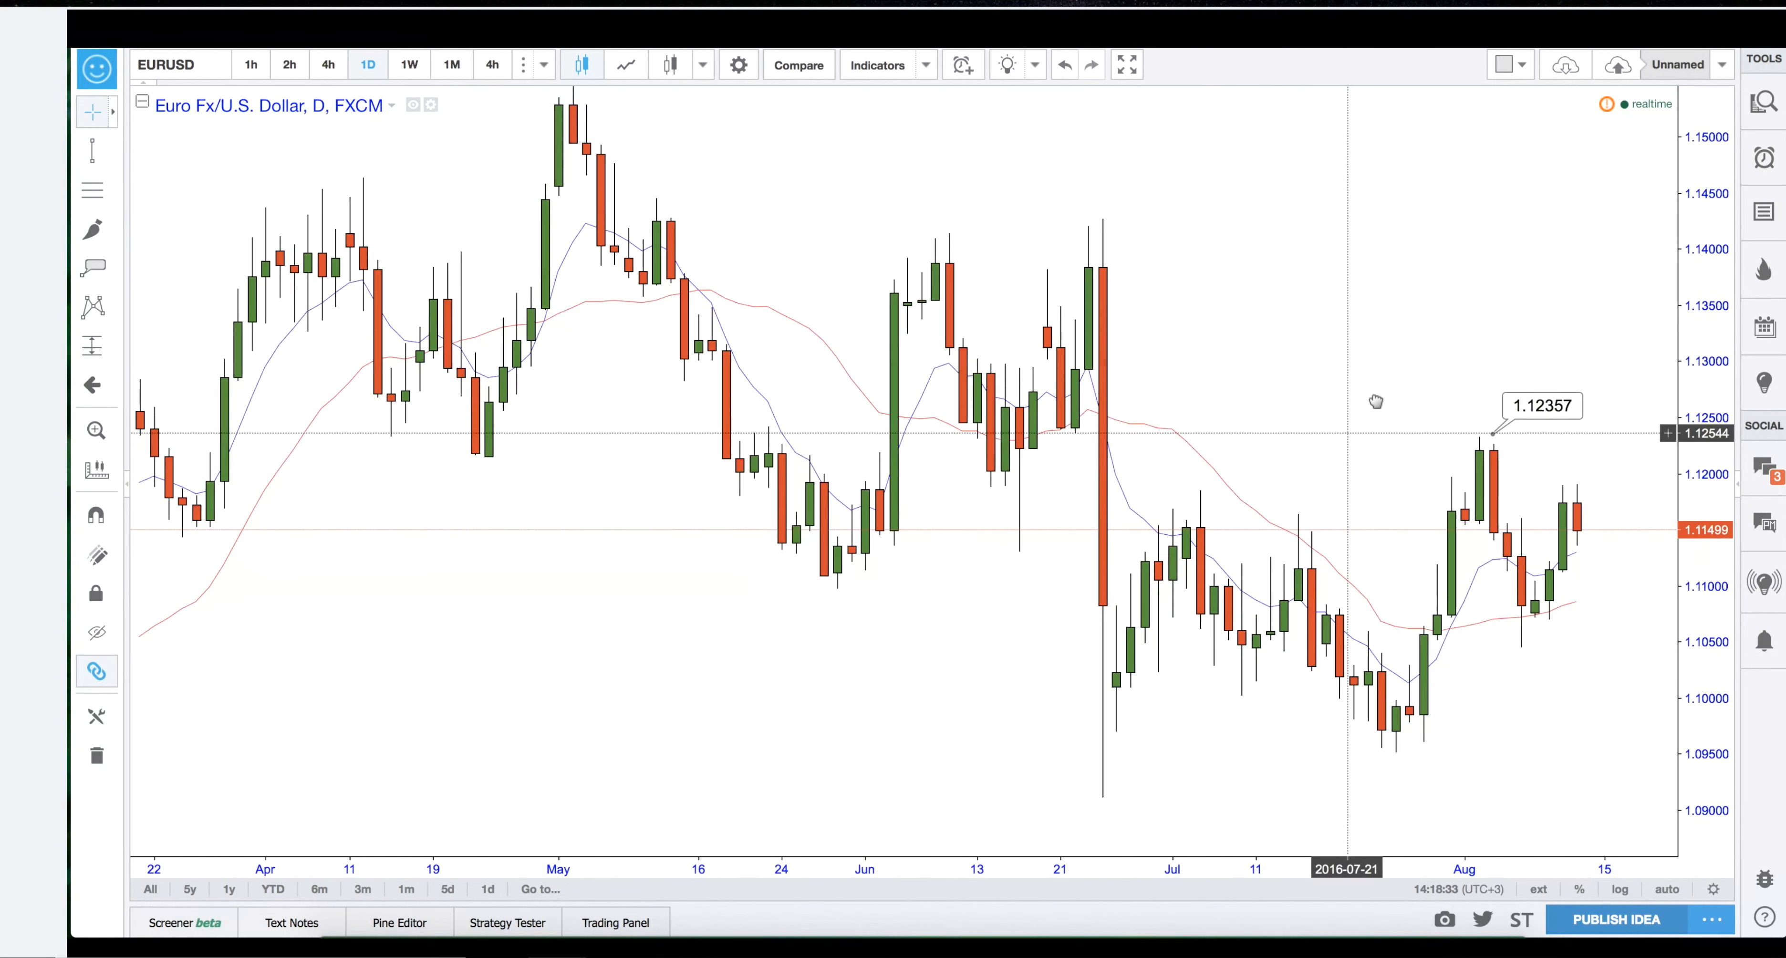
pyautogui.moveTo(1710, 601); pyautogui.dragTo(1709, 634)
pyautogui.moveTo(1612, 635); pyautogui.dragTo(1523, 658)
pyautogui.scroll(-2, 1159, 330)
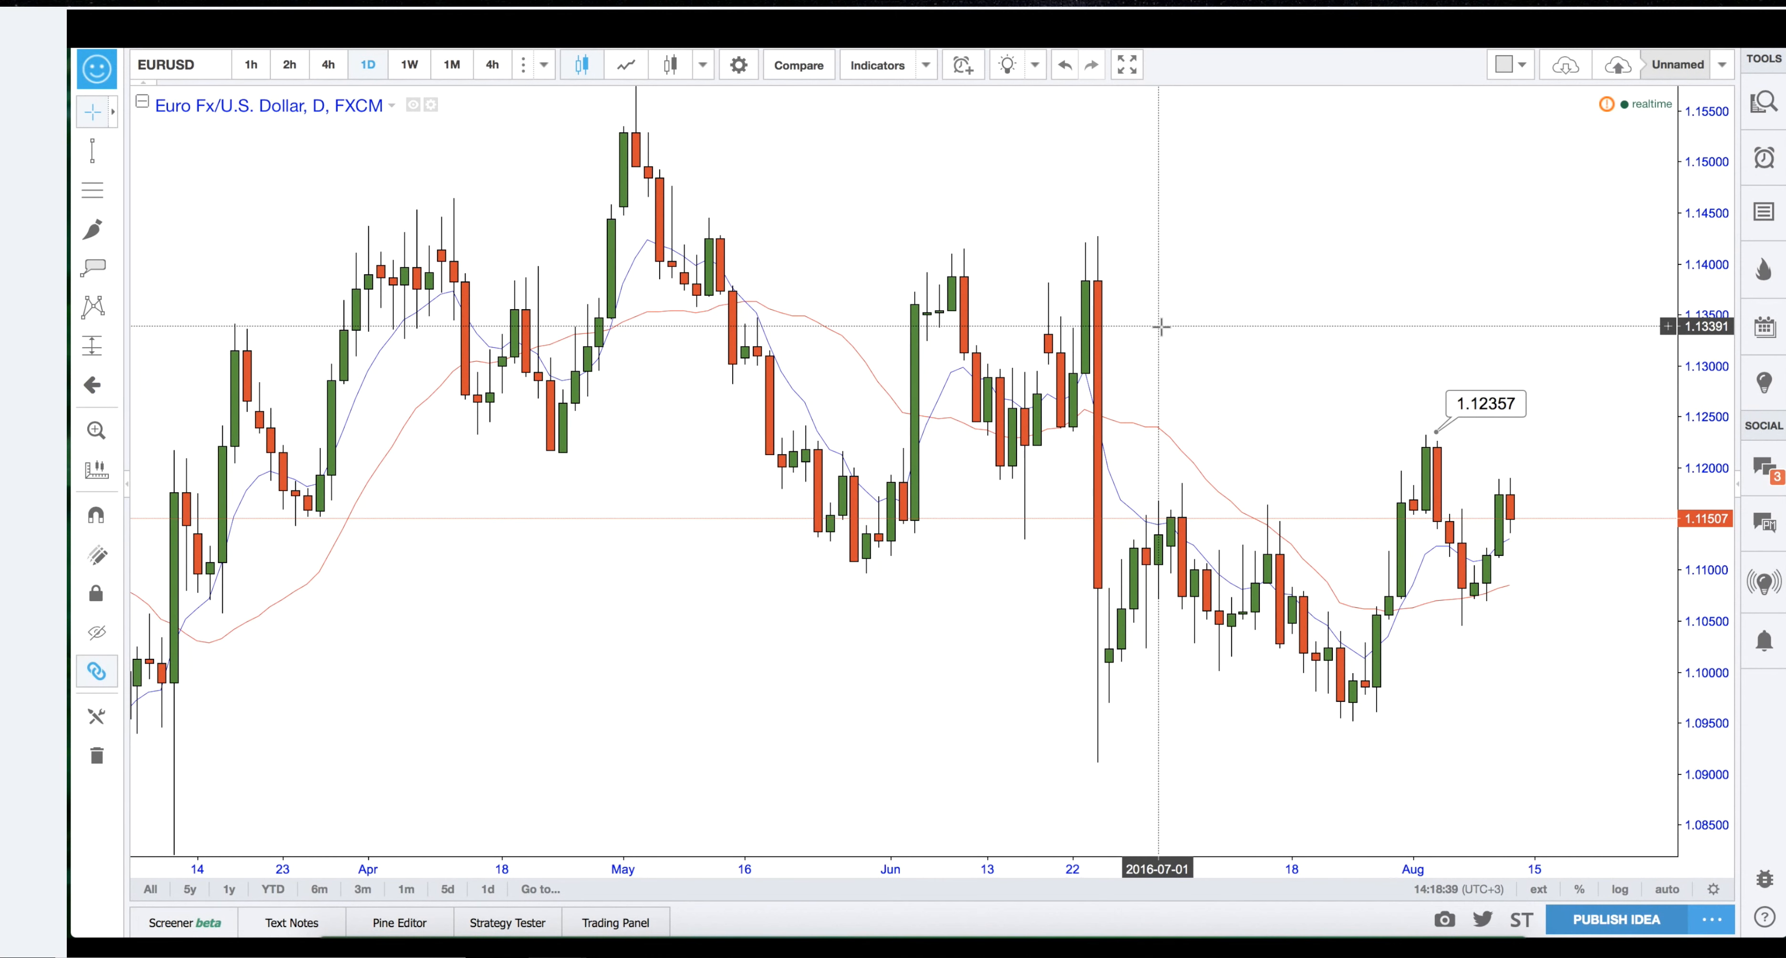
pyautogui.moveTo(1194, 326)
pyautogui.mouseDown()
pyautogui.moveTo(1264, 371)
pyautogui.moveTo(1224, 331)
pyautogui.moveTo(1231, 314)
pyautogui.moveTo(1199, 305)
pyautogui.moveTo(1168, 326)
pyautogui.mouseUp()
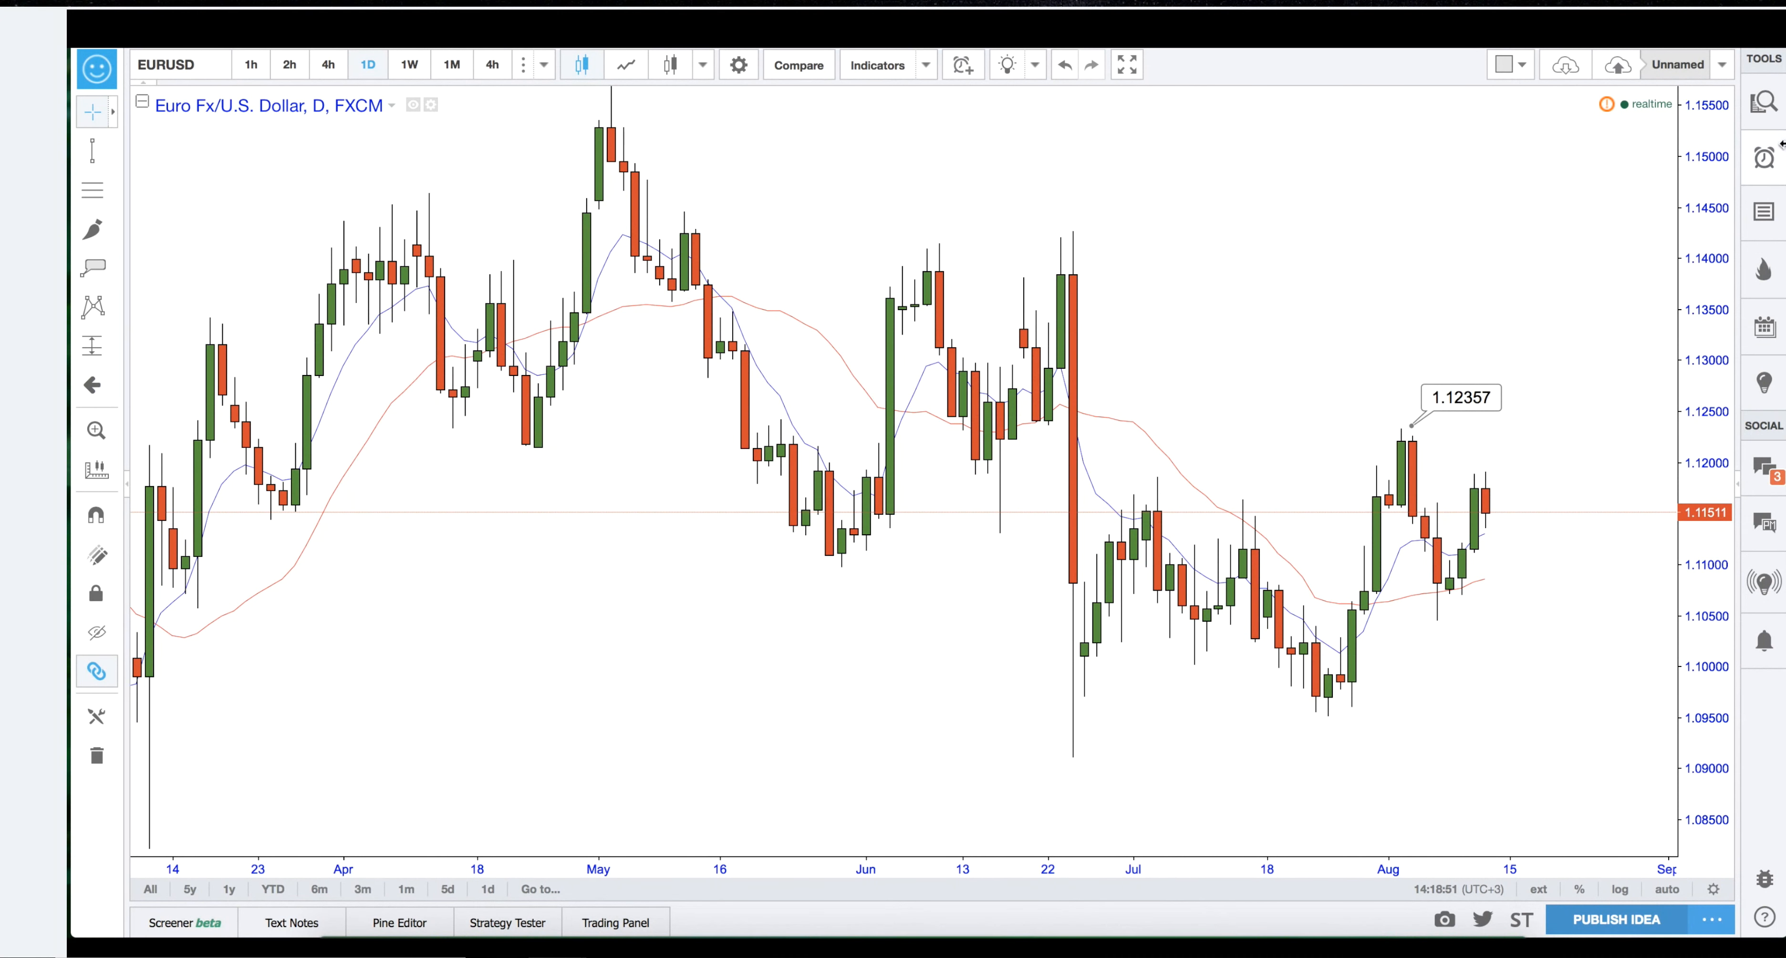
# Show the watchlist beside the chart, and check the list of saved chart layouts.
pyautogui.click(1764, 102)
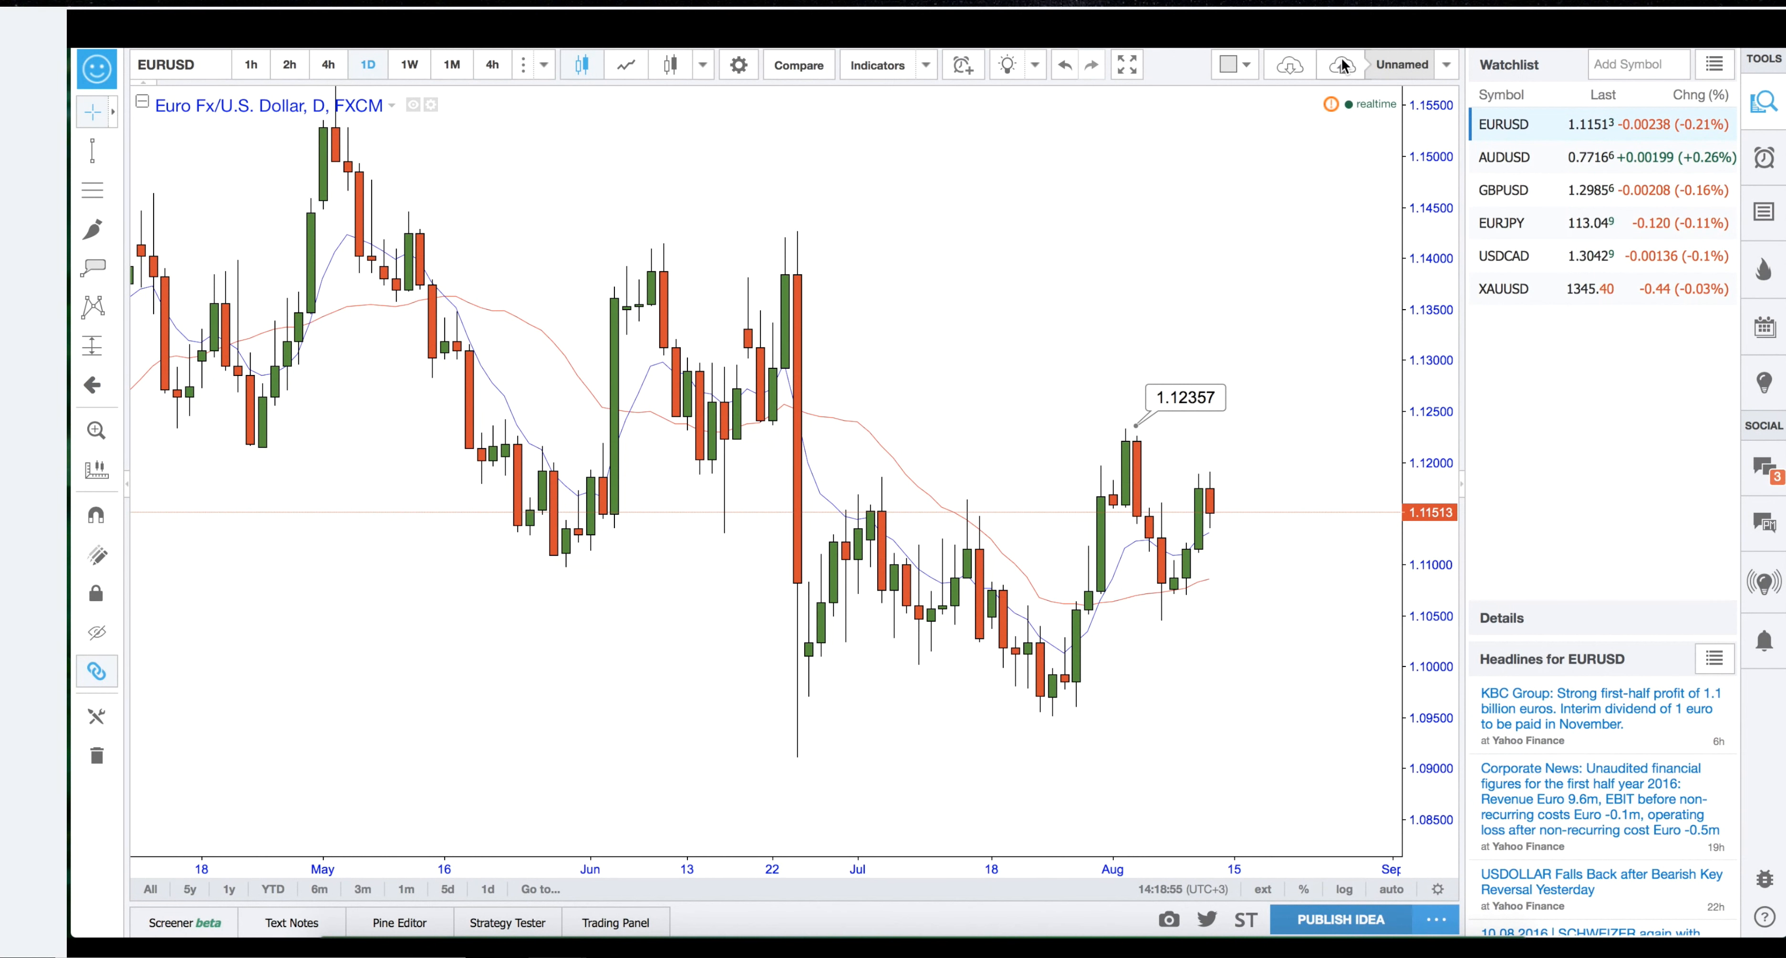
pyautogui.click(1446, 67)
pyautogui.click(1369, 192)
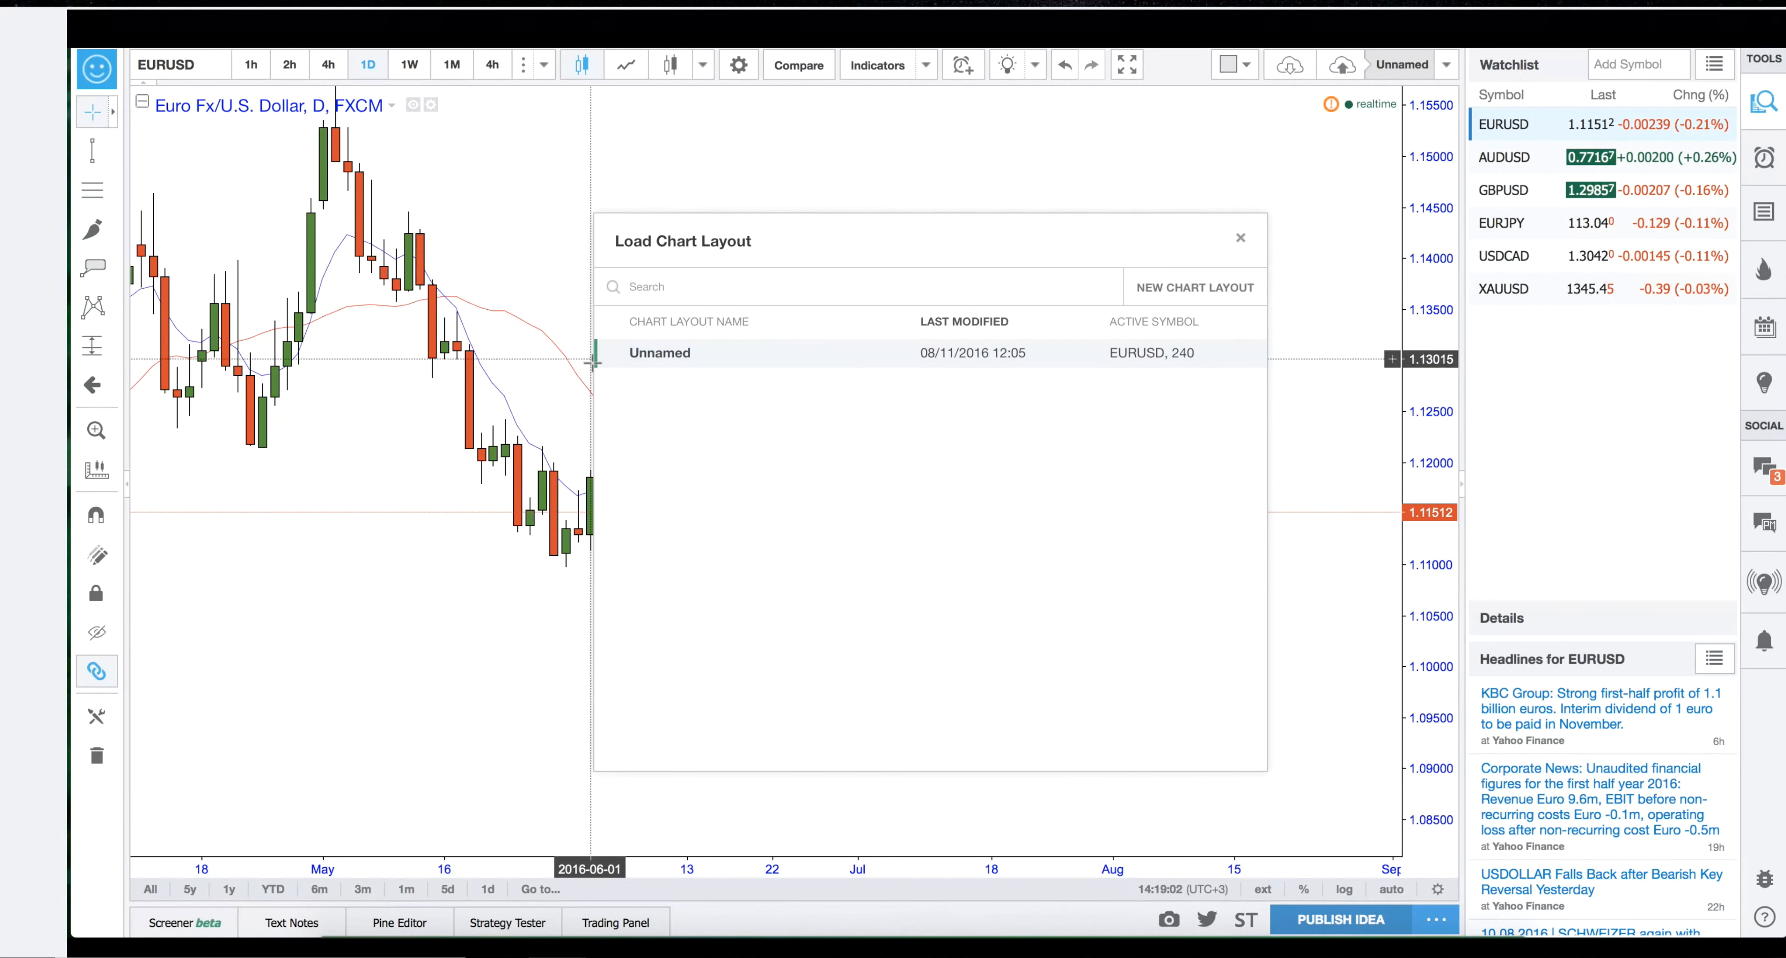
pyautogui.click(1391, 419)
pyautogui.click(1240, 237)
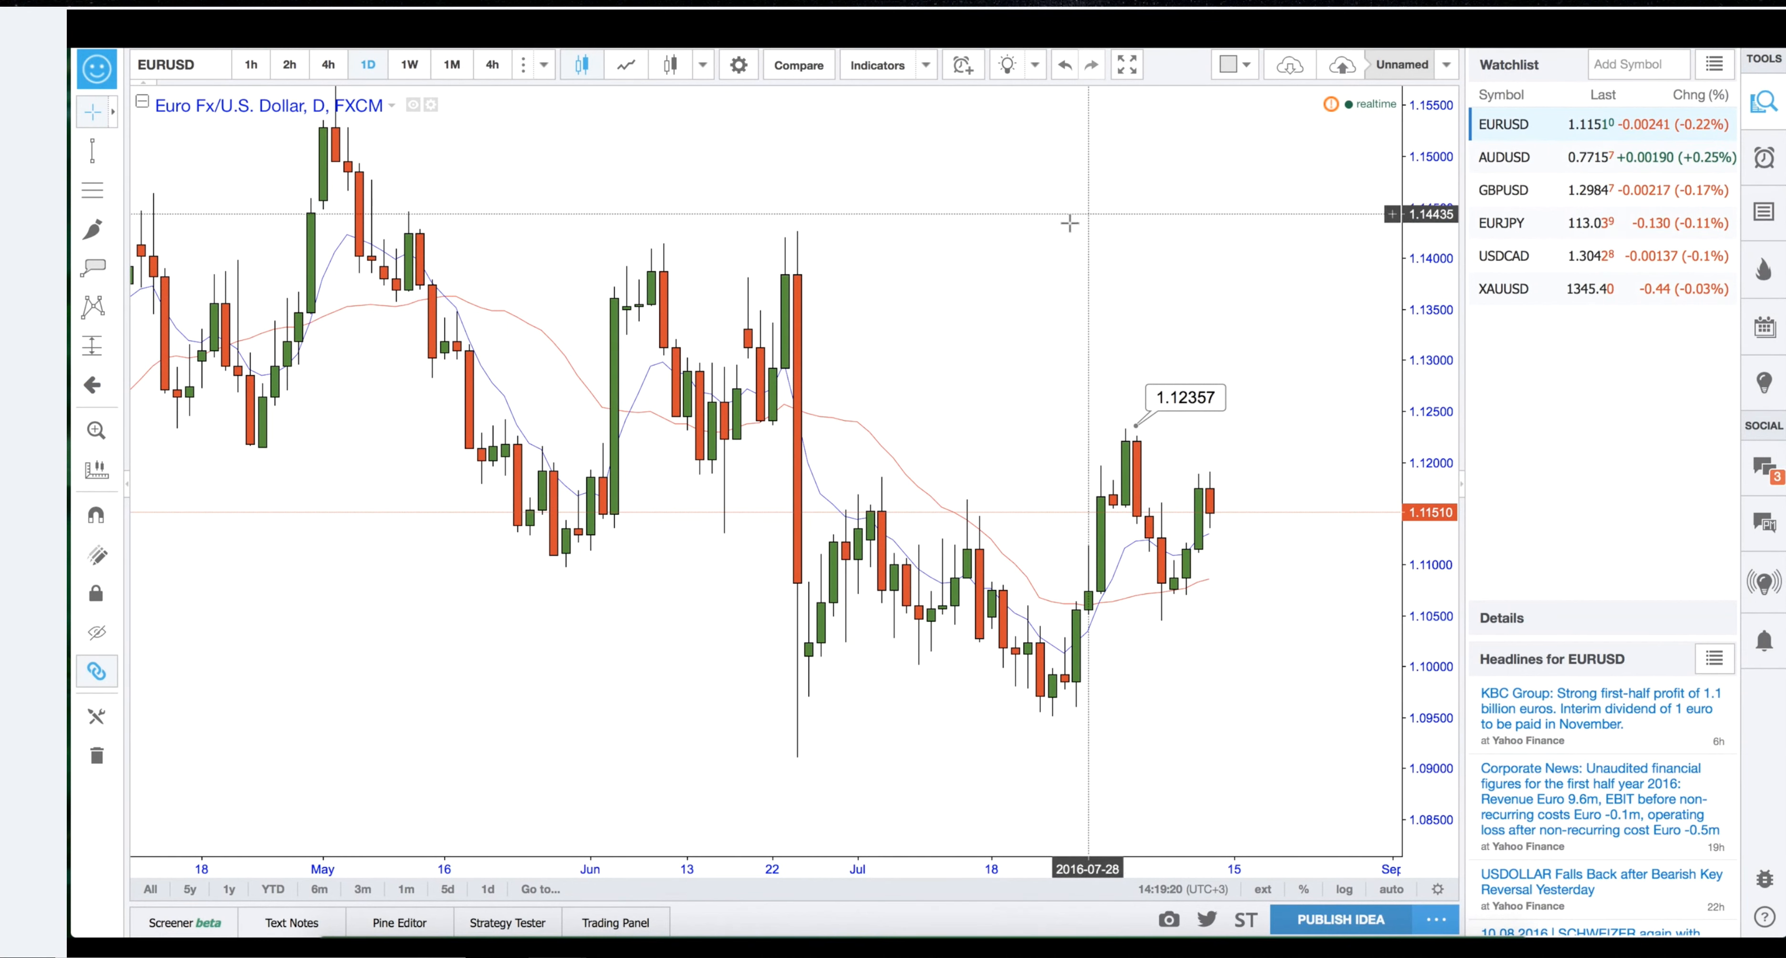
# Save a copy of the chart layout under the name EURUSD.
pyautogui.moveTo(1064, 225); pyautogui.dragTo(1089, 281)
pyautogui.click(1447, 66)
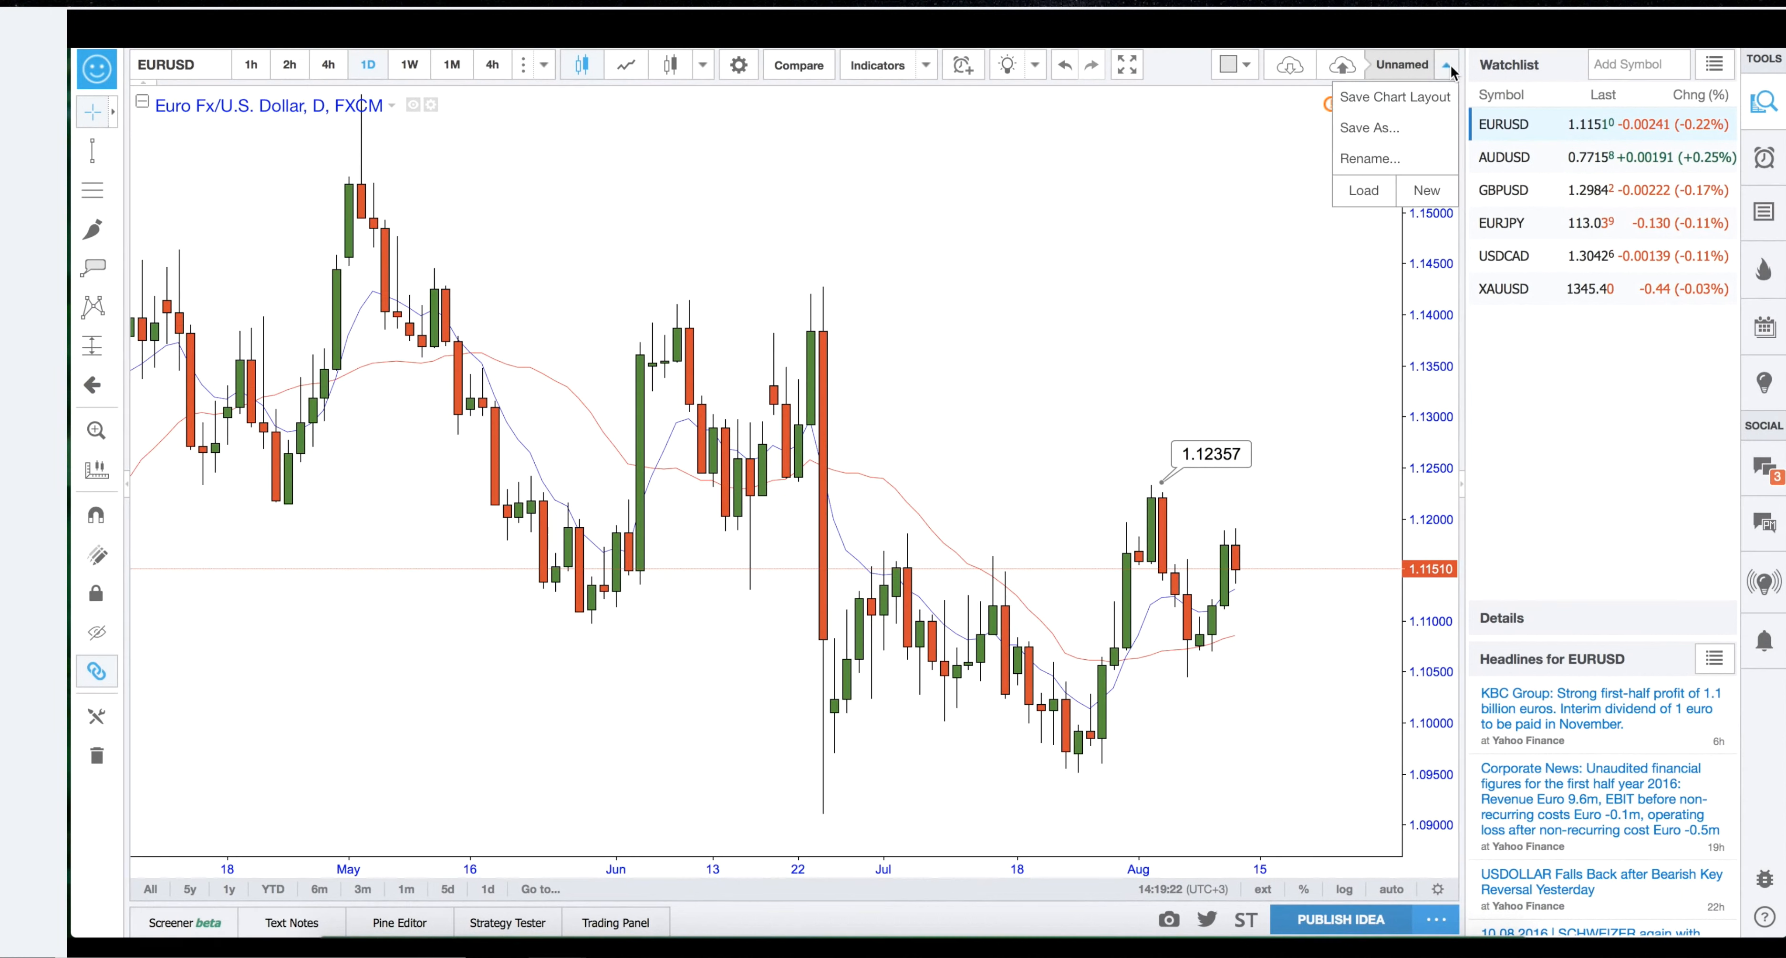
pyautogui.click(1370, 129)
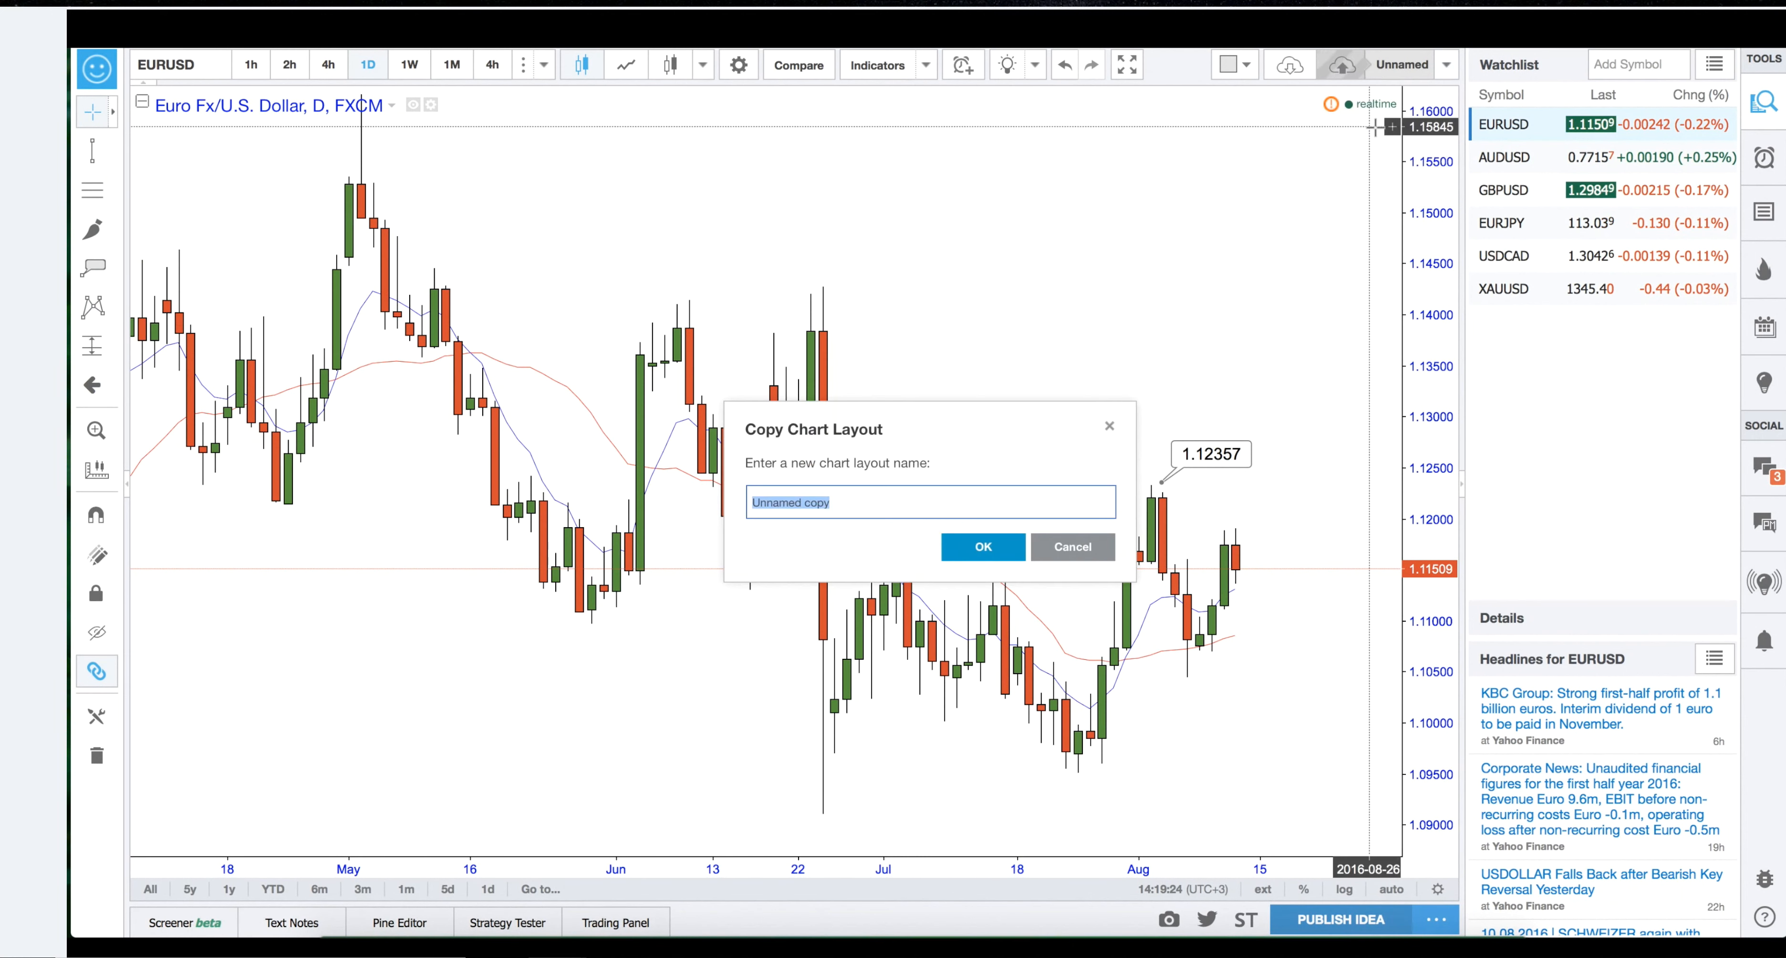
pyautogui.write('EURUSD')
pyautogui.click(1000, 551)
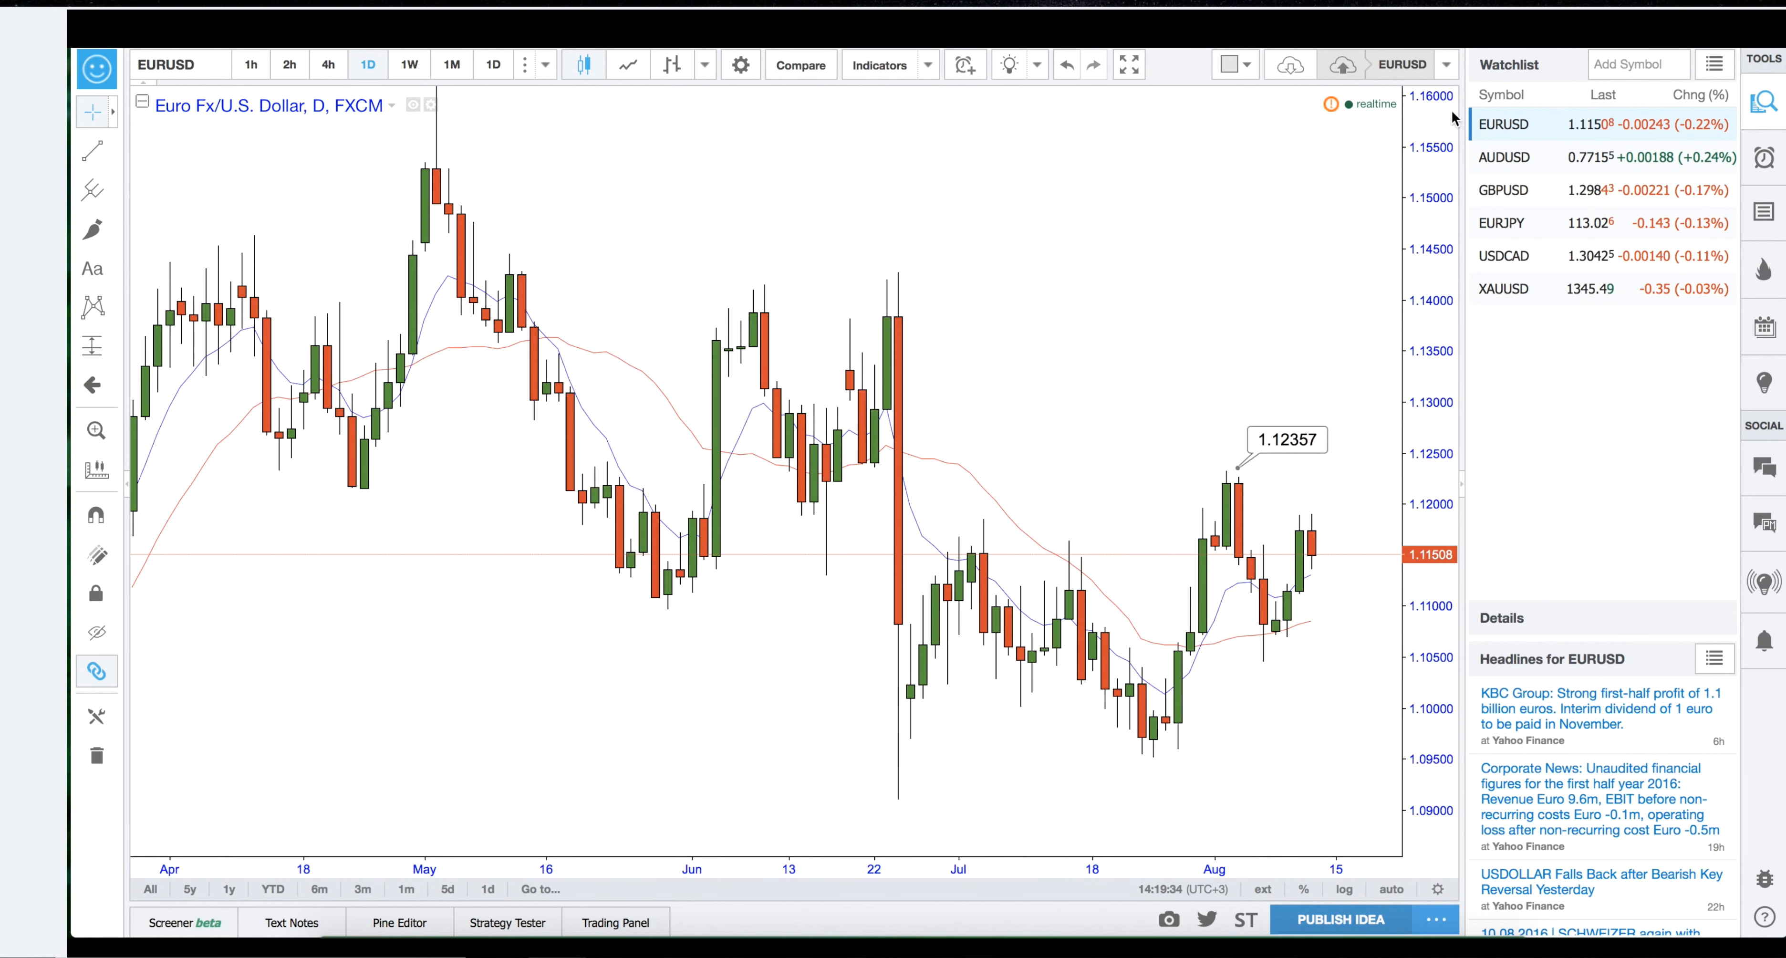
# Check the list of saved chart layouts for the EURUSD copy, and return to the Unnamed layout.
pyautogui.click(1446, 64)
pyautogui.click(1364, 189)
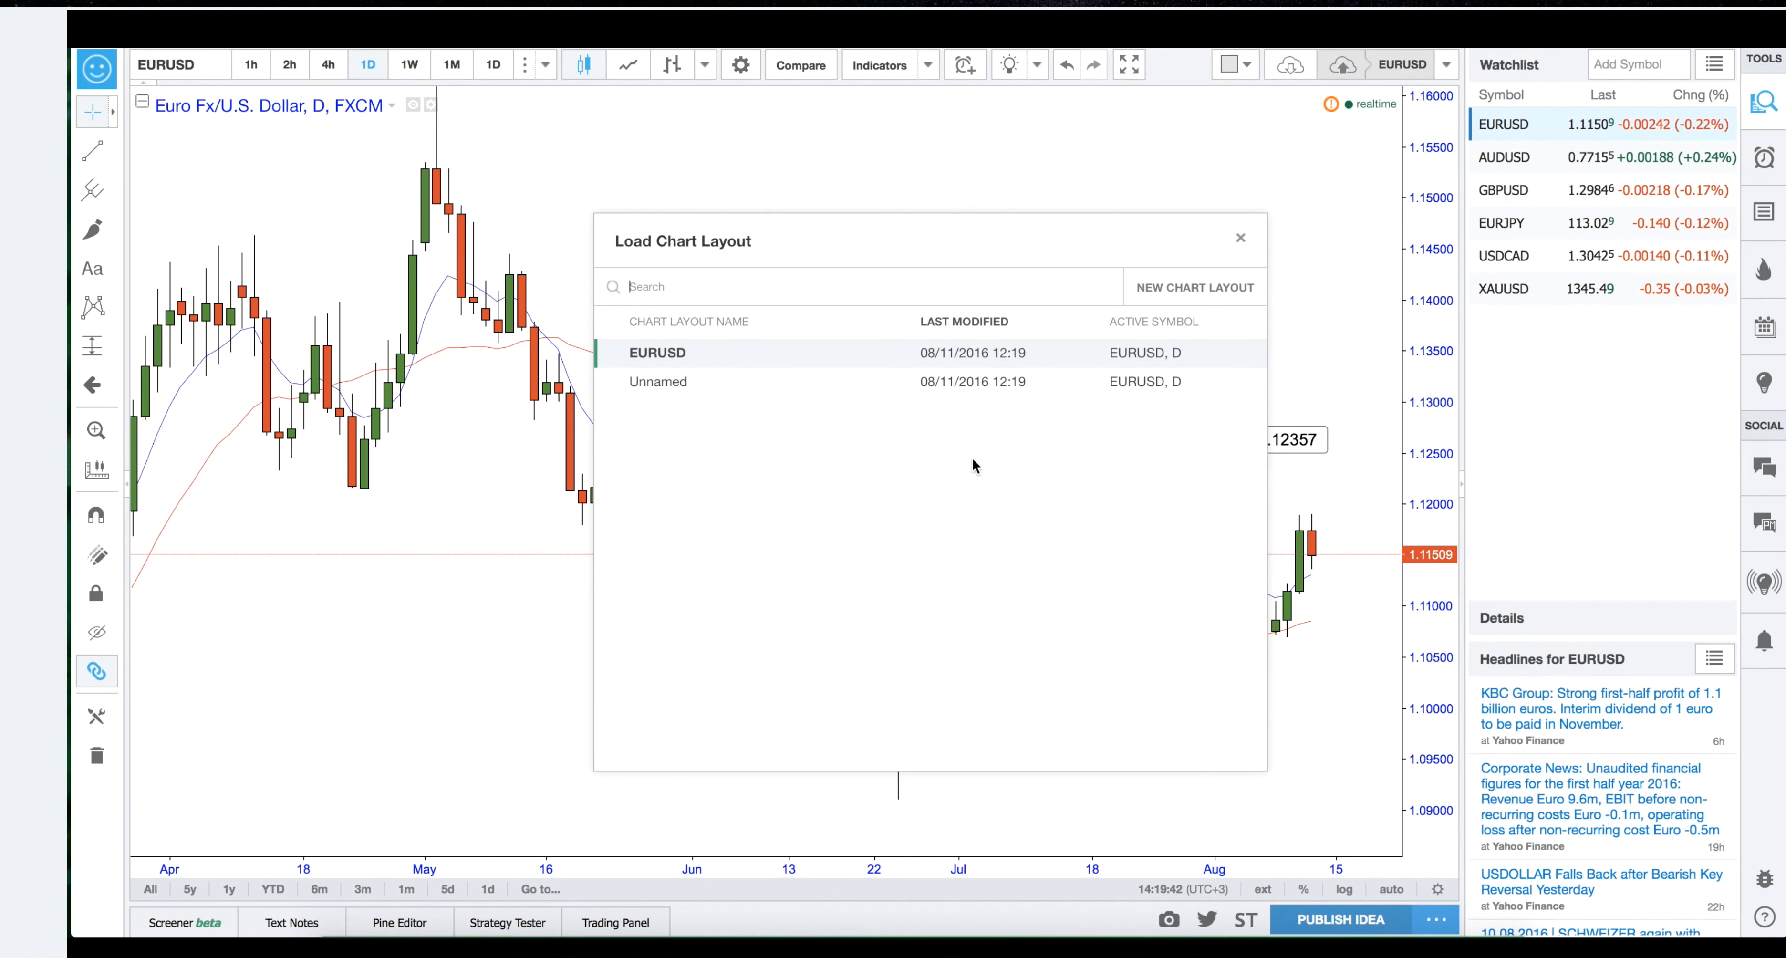
pyautogui.click(1240, 242)
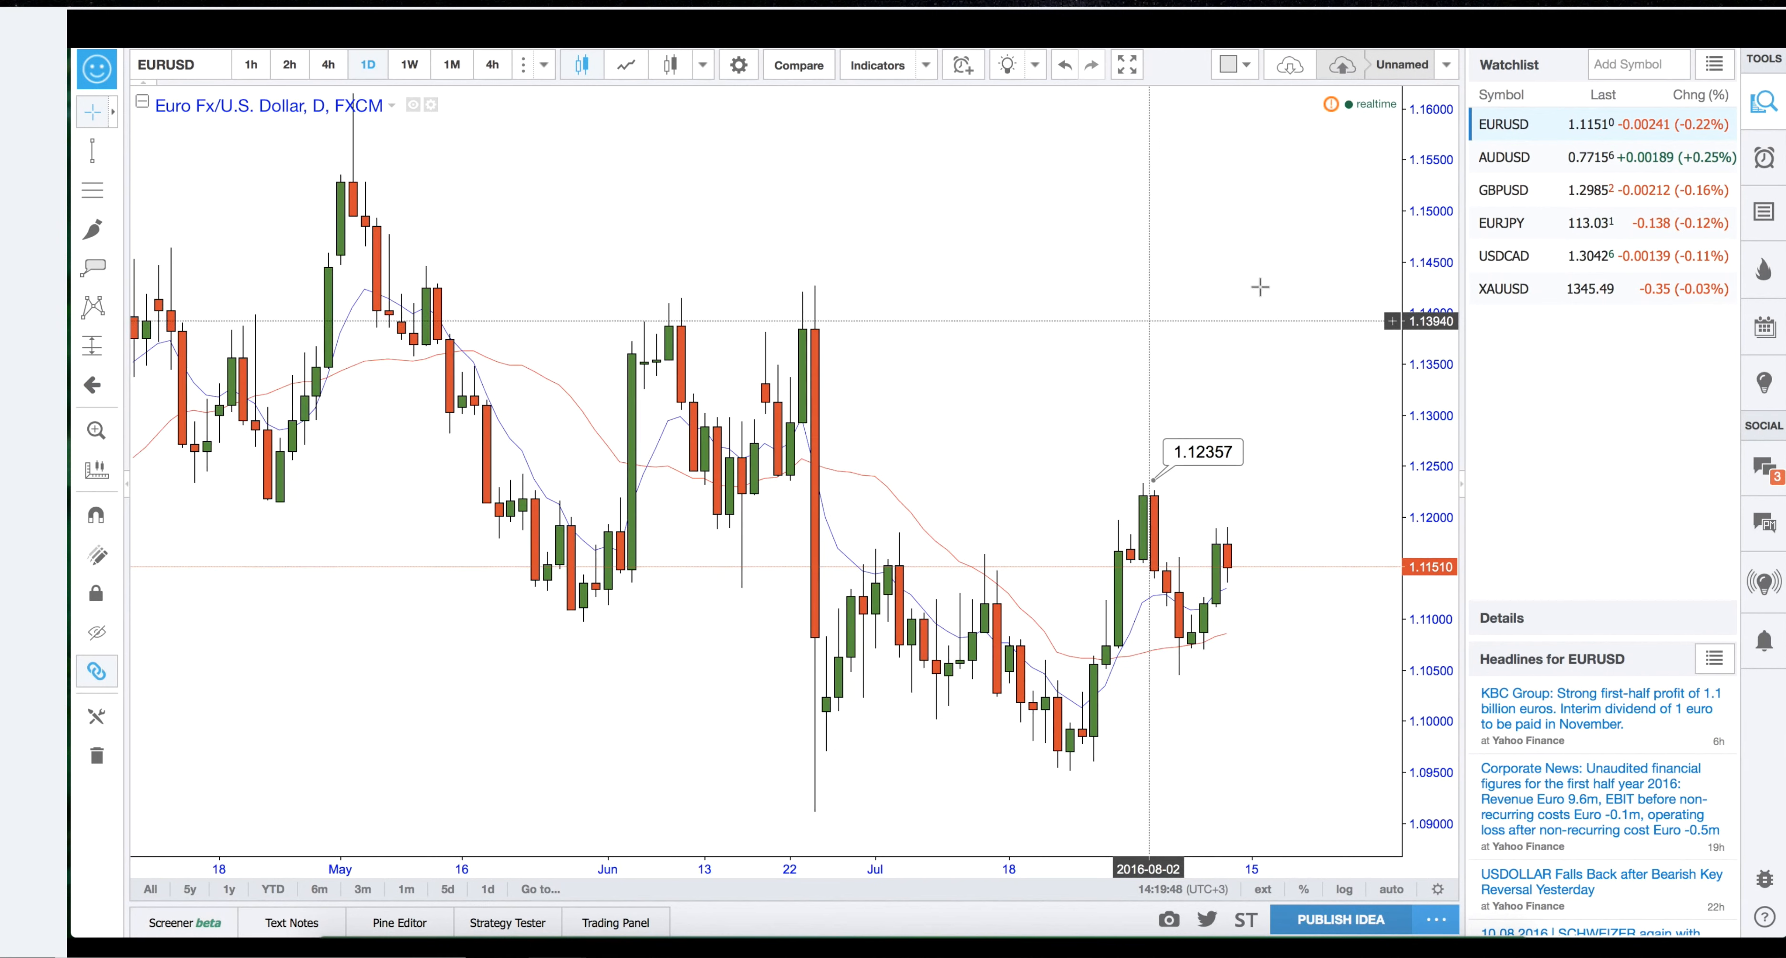
# Switch the chart to AUDUSD, save a copy of the layout as AUDUSD and check the list of saved layouts.
pyautogui.click(1503, 156)
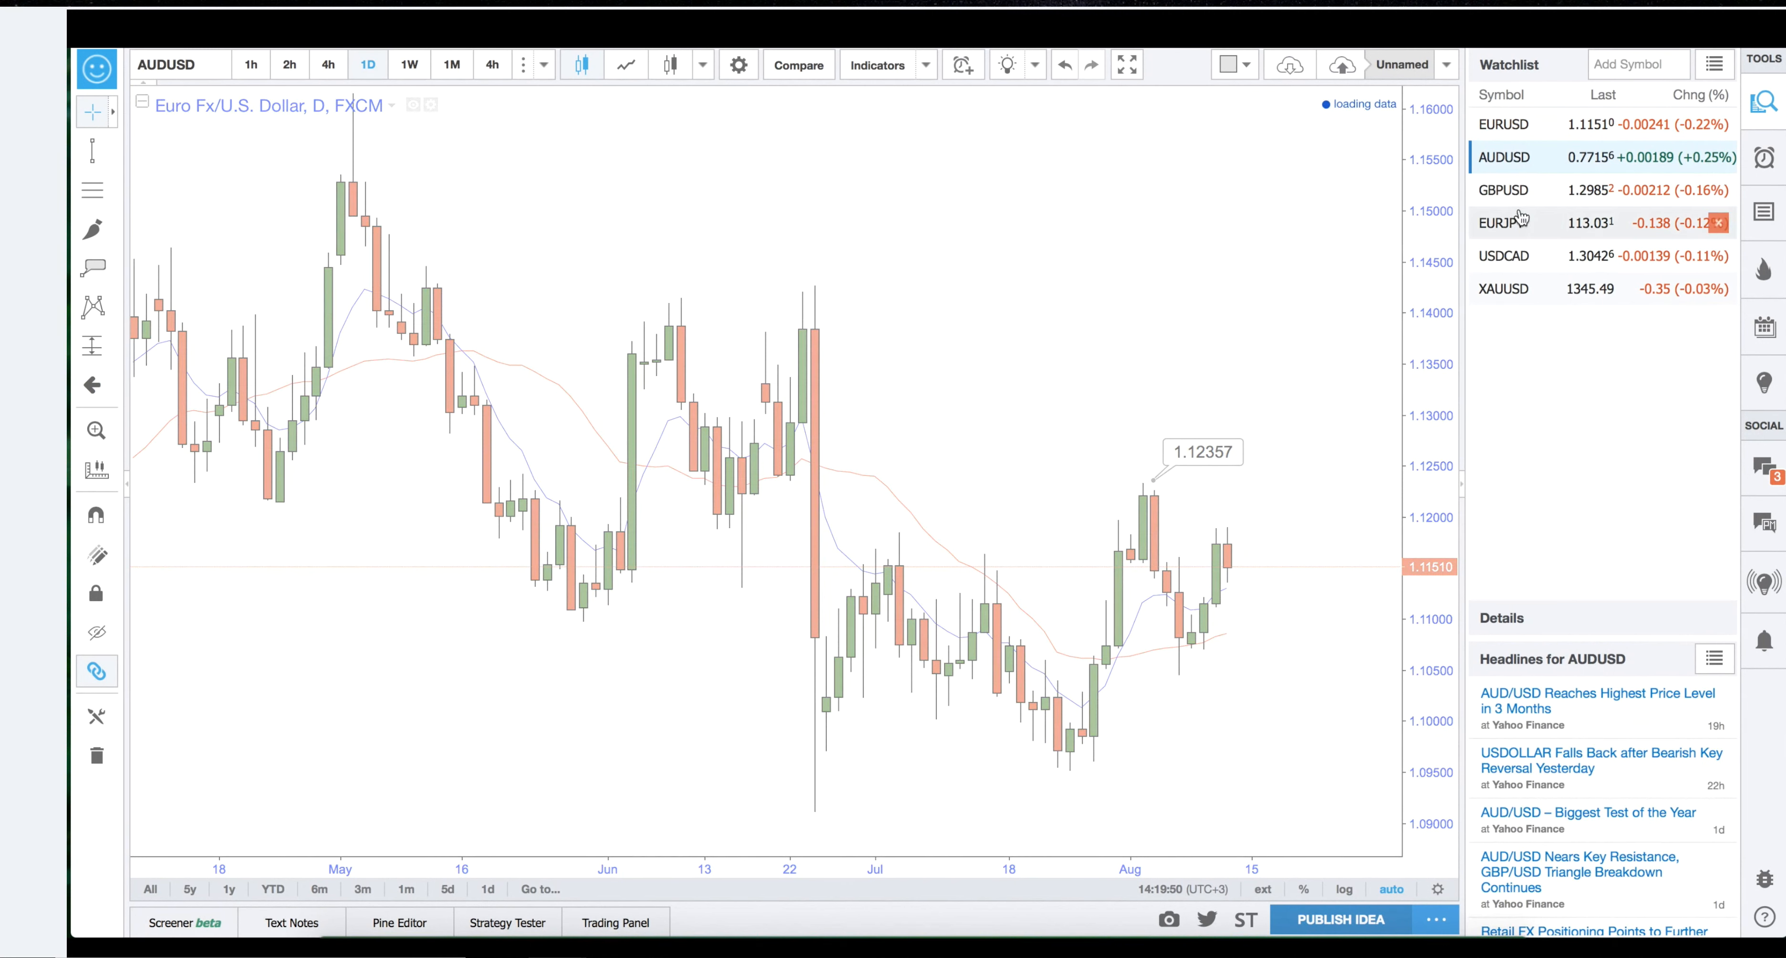
pyautogui.moveTo(1410, 483); pyautogui.dragTo(1409, 462)
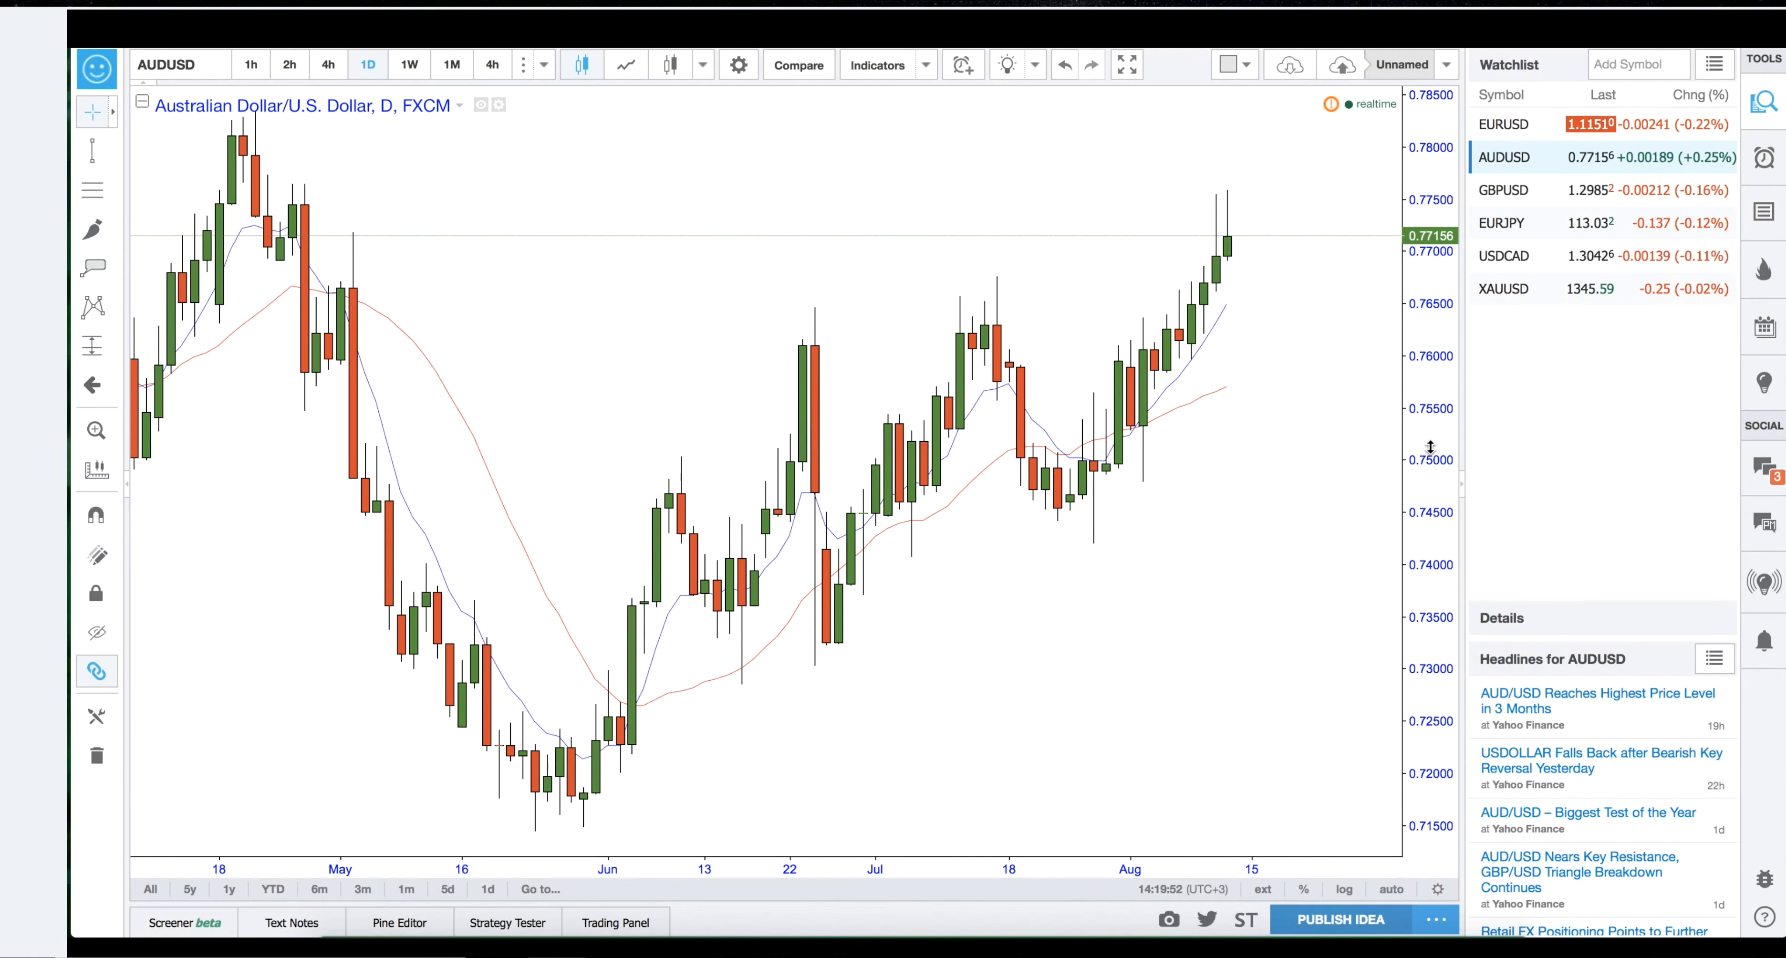
pyautogui.click(1446, 64)
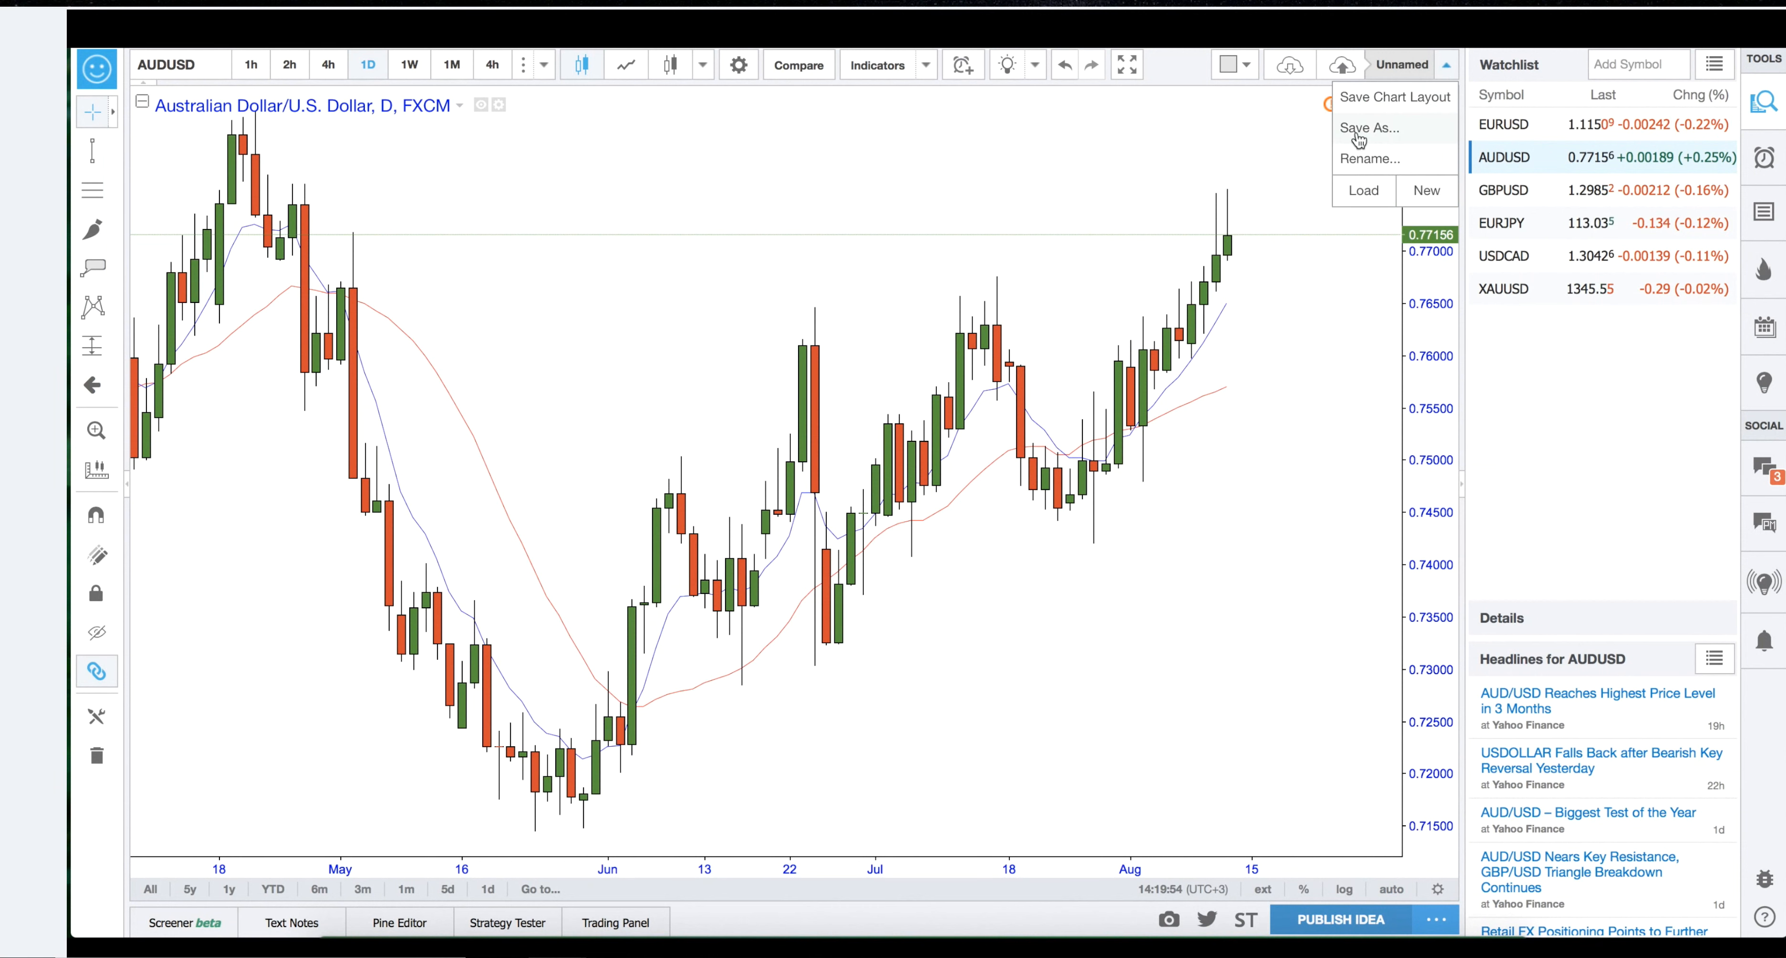
pyautogui.click(1363, 132)
pyautogui.write('AUDUSD')
pyautogui.click(985, 549)
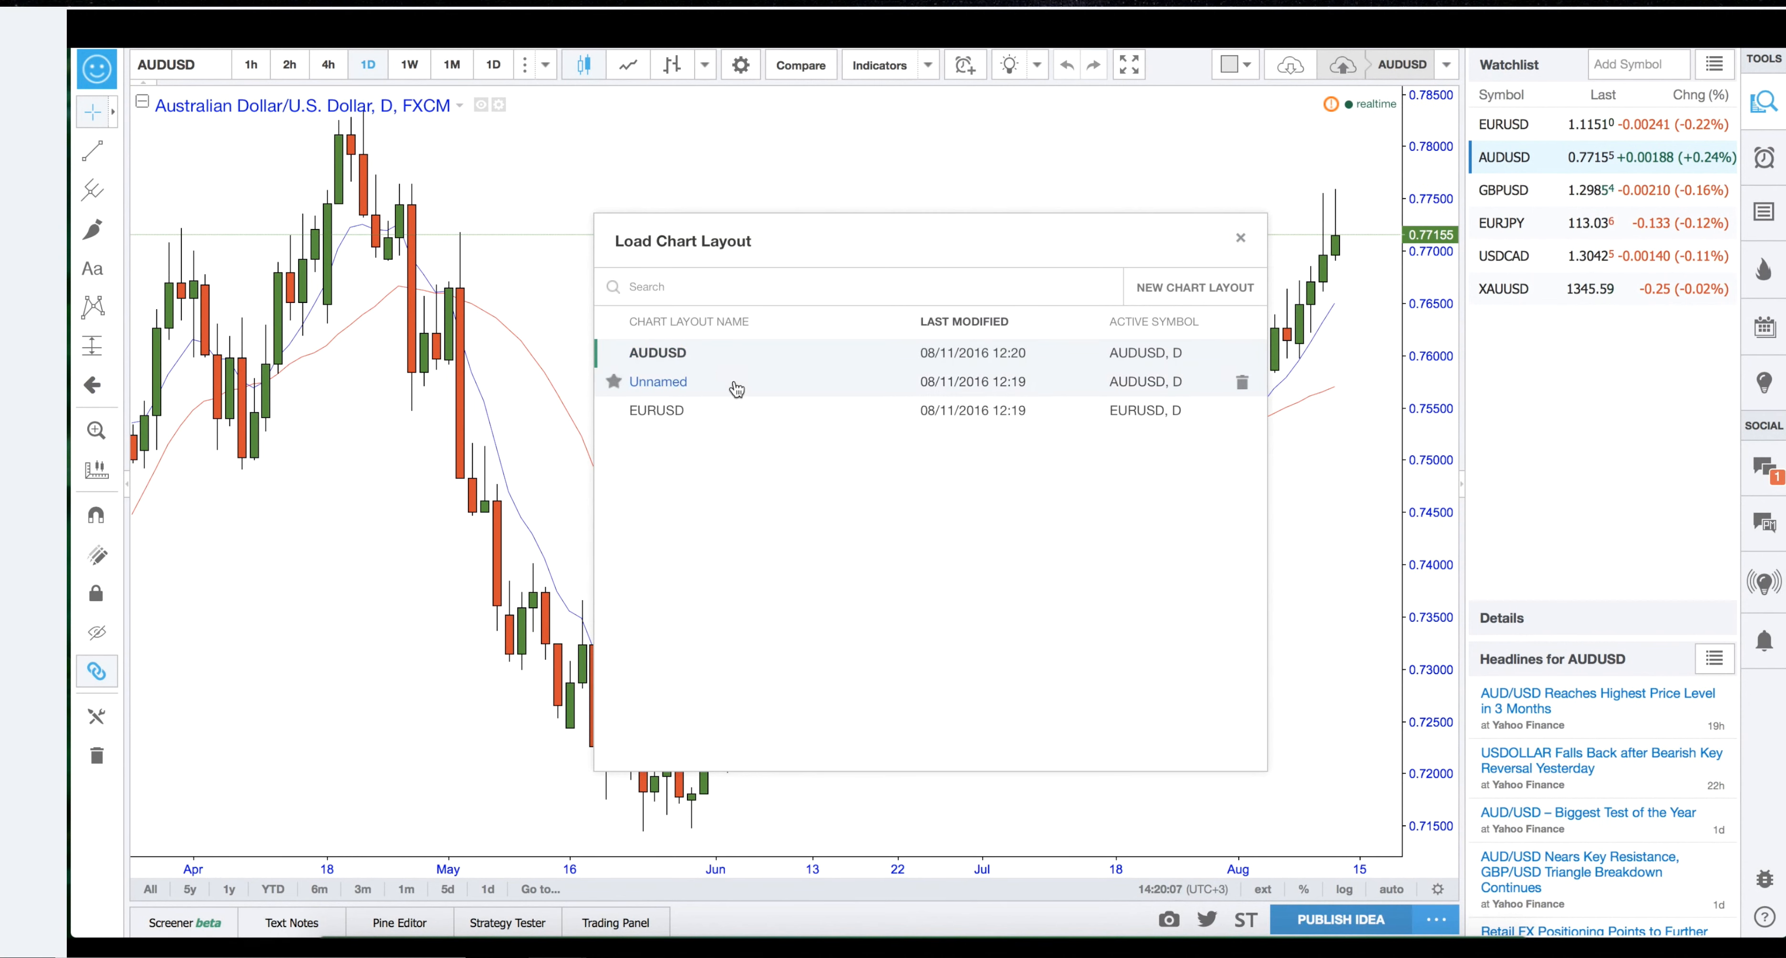
pyautogui.click(1240, 238)
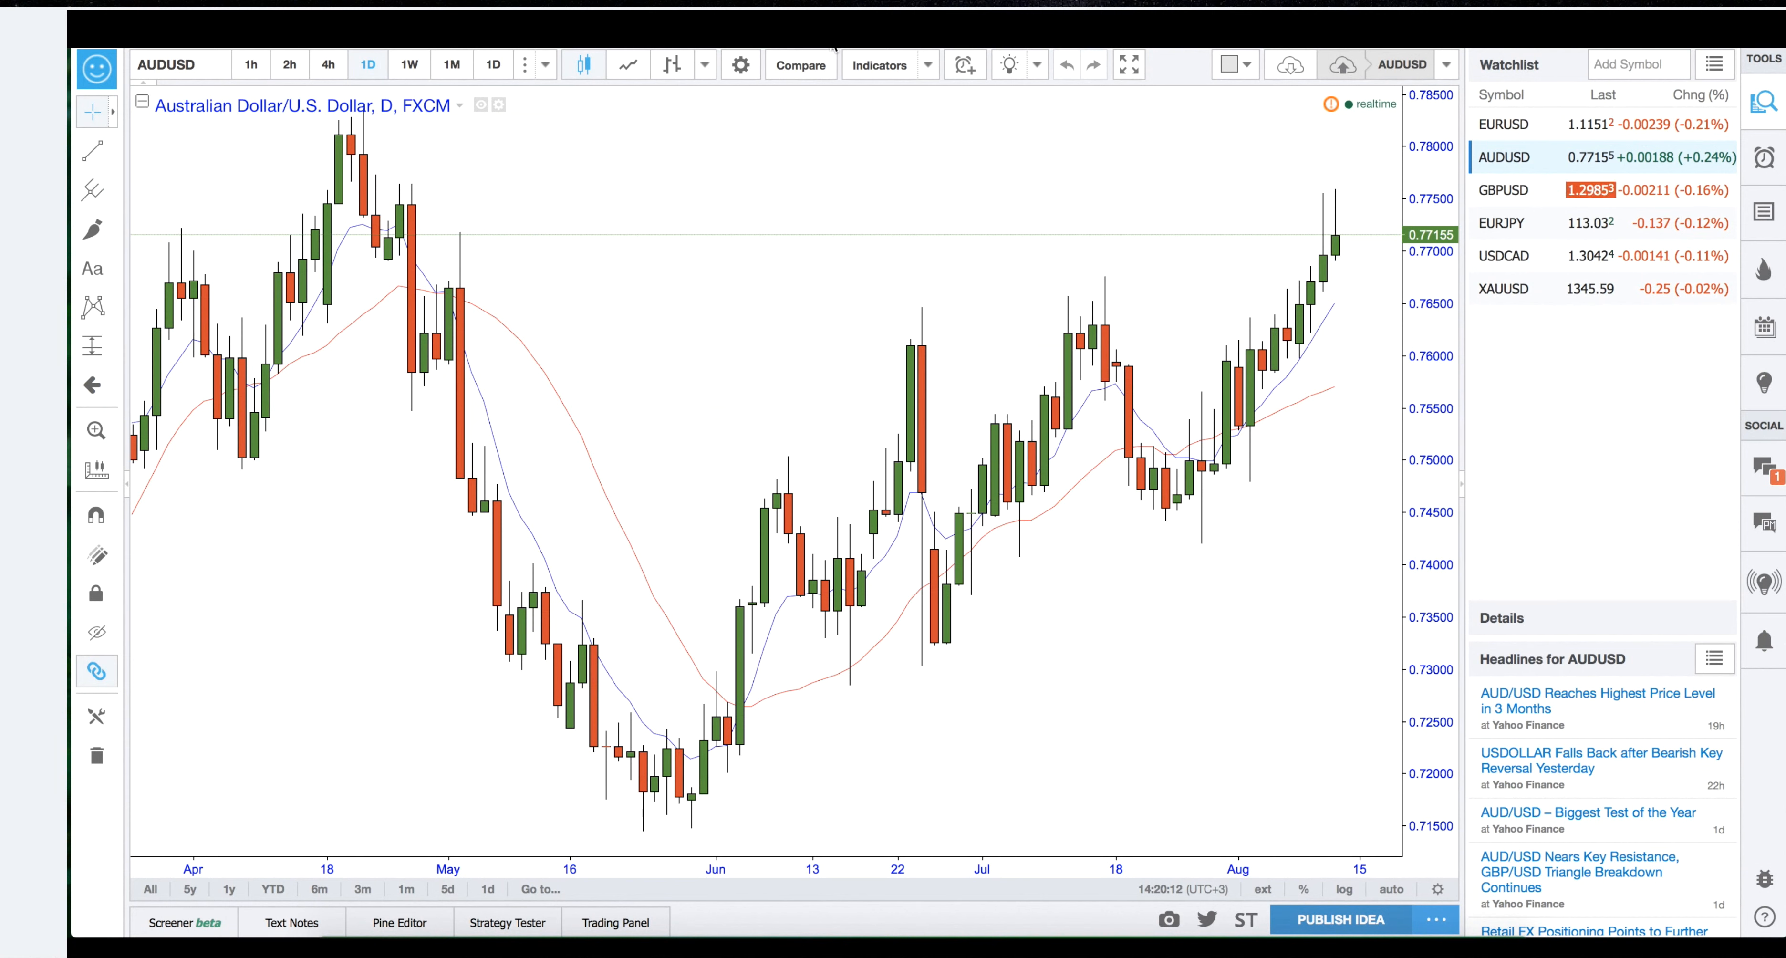
# View USDCAD, GBPUSD and again AUDUSD from the watchlist in the AUDUSD layout, and return to the Unnamed layout.
pyautogui.moveTo(1044, 279); pyautogui.dragTo(976, 251)
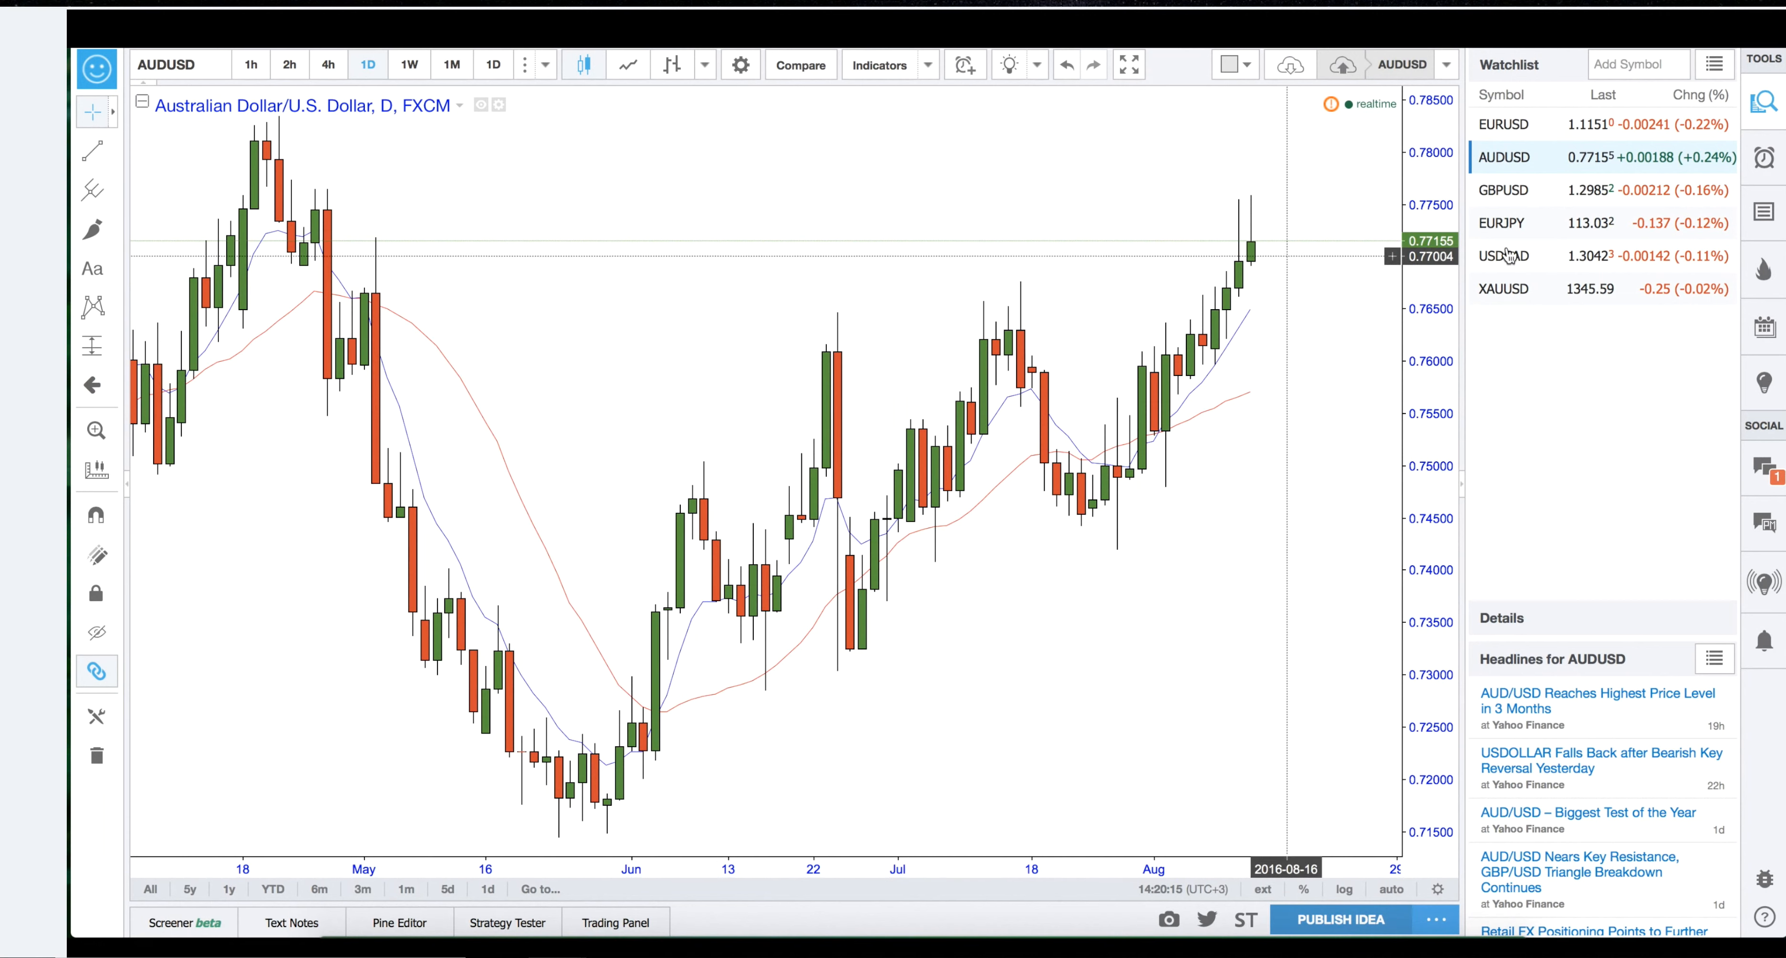
pyautogui.click(1524, 262)
pyautogui.click(1515, 189)
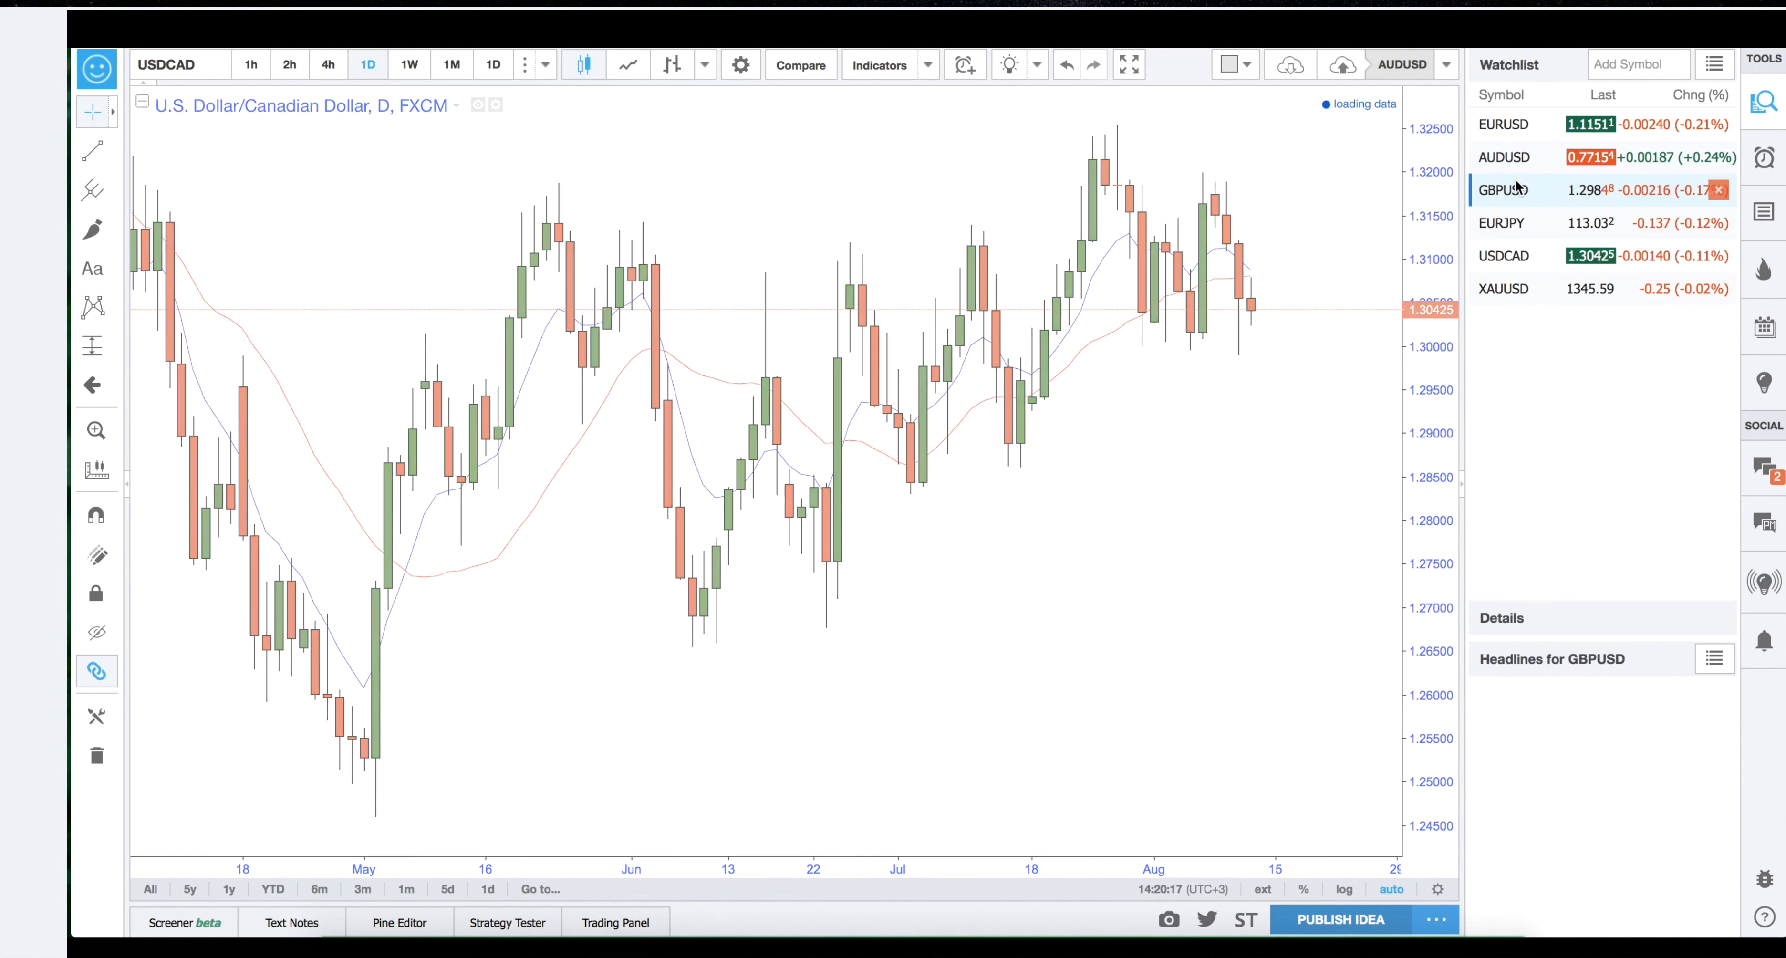
pyautogui.click(1514, 166)
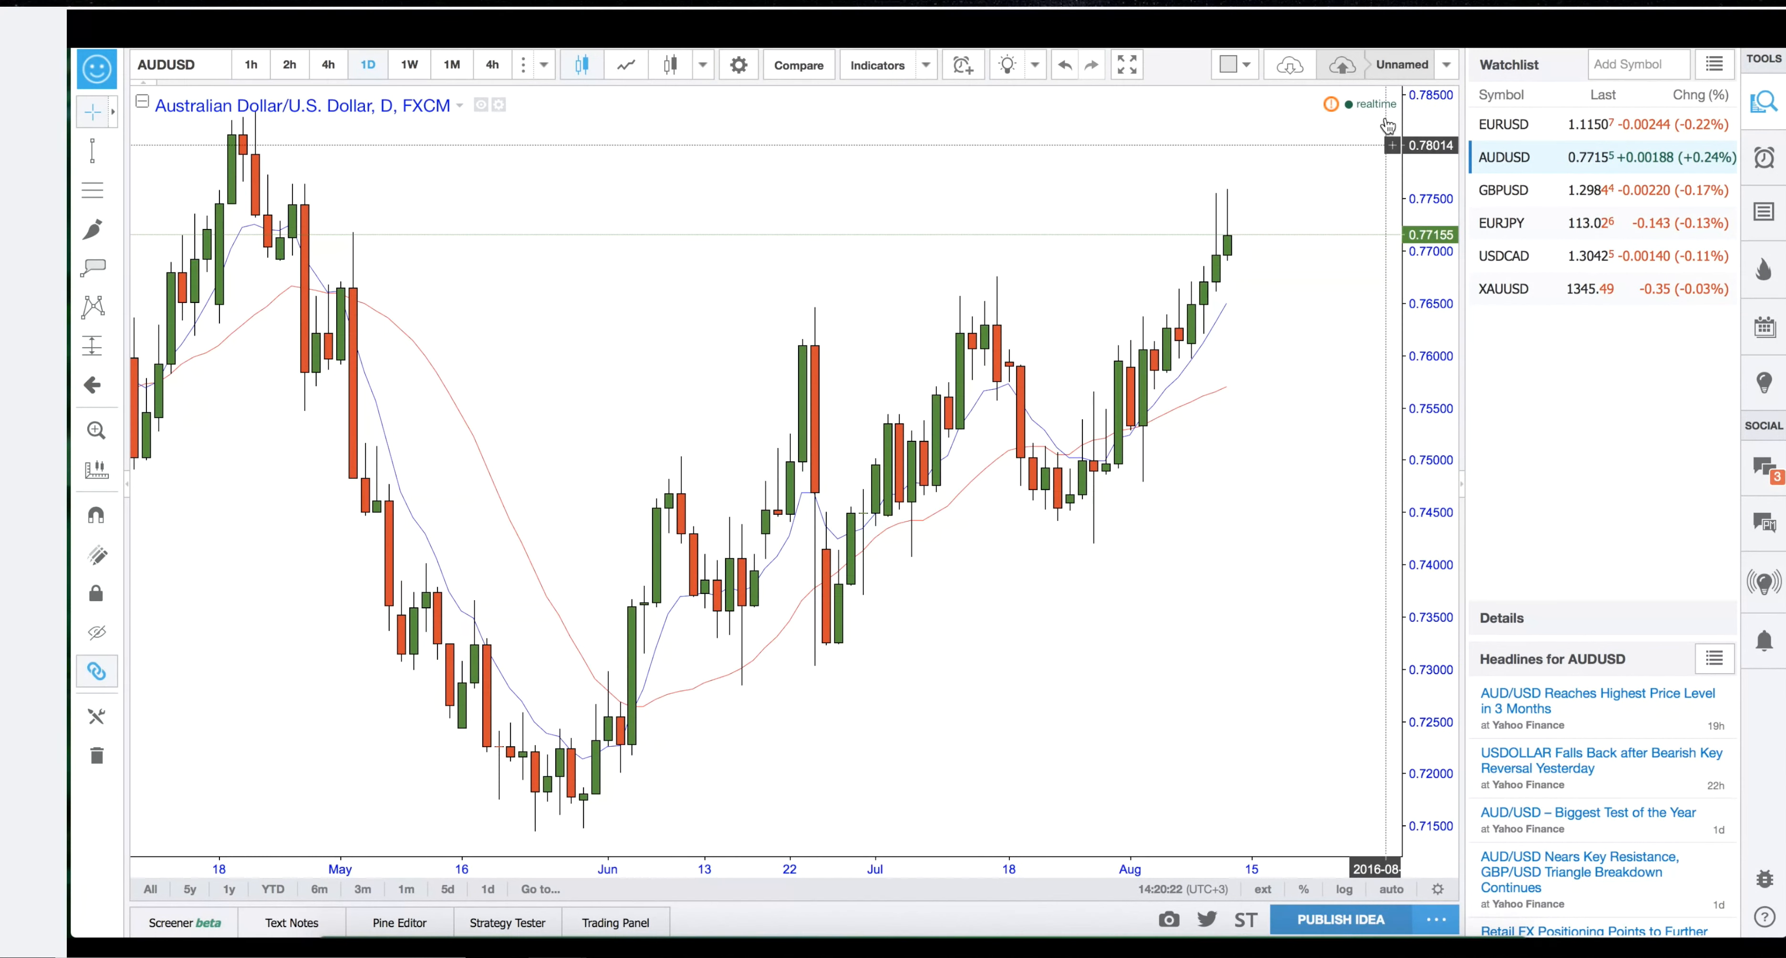
# Switch the Unnamed layout's chart to EURJPY from the watchlist.
pyautogui.click(1516, 224)
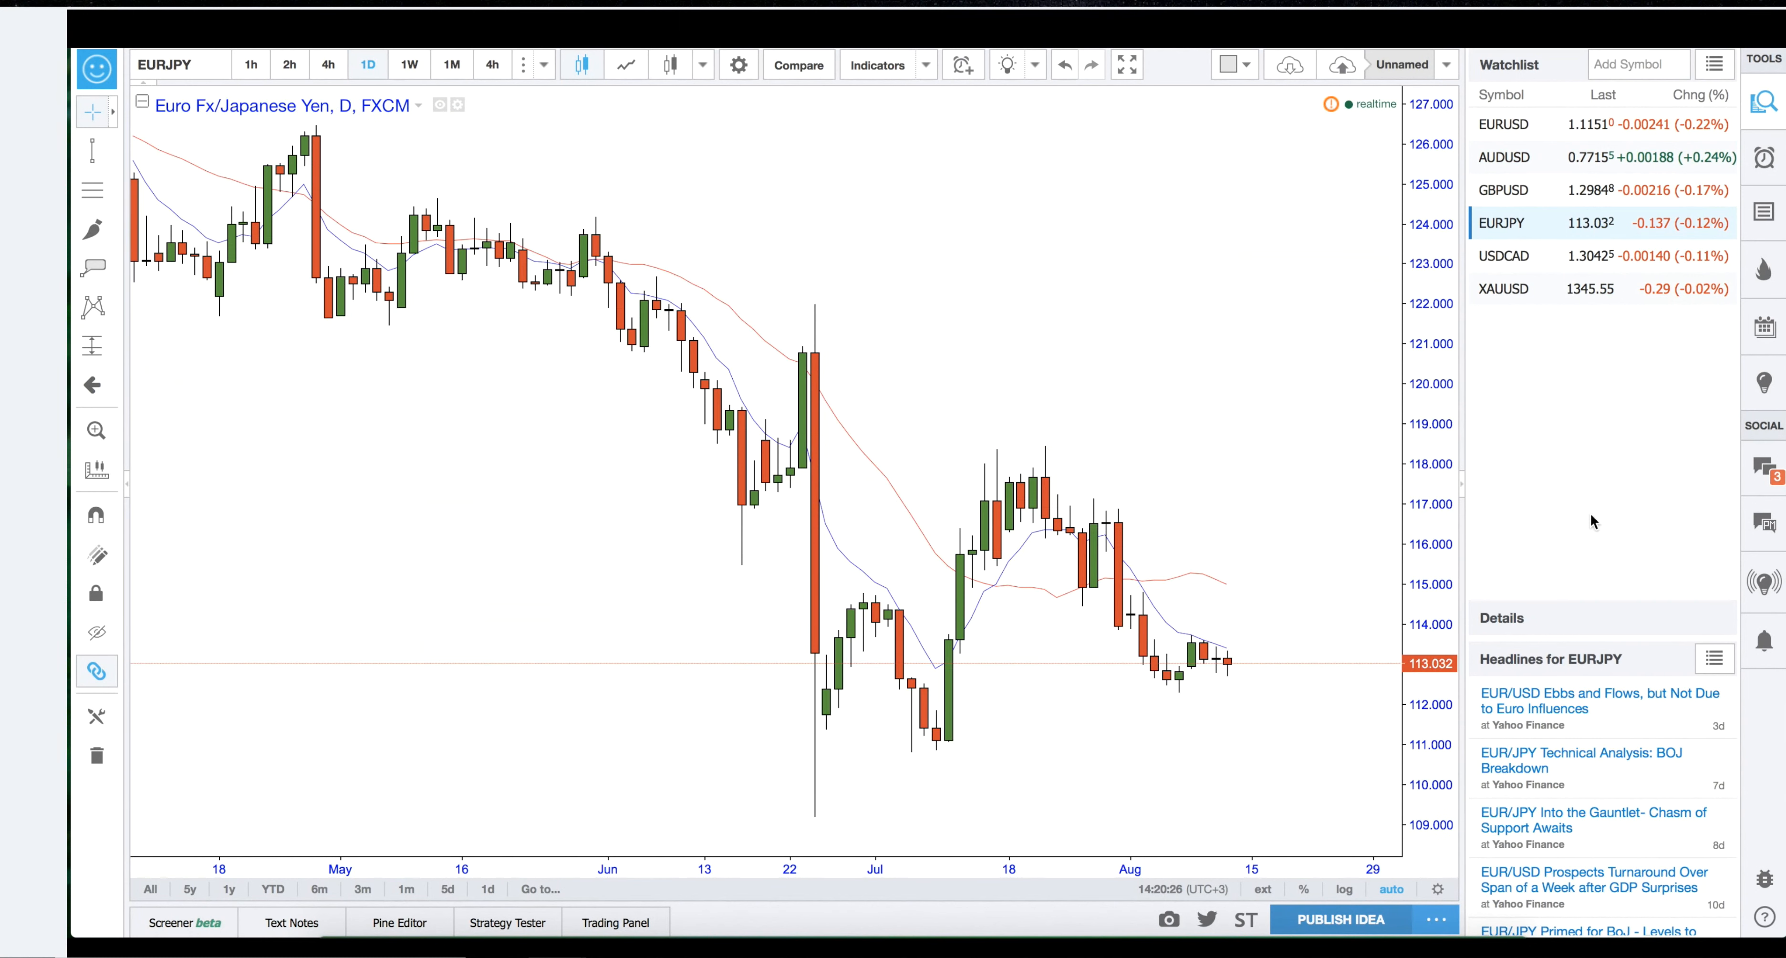
# Save a copy of the Unnamed chart layout as EURJPY.
pyautogui.click(1446, 65)
pyautogui.click(1369, 127)
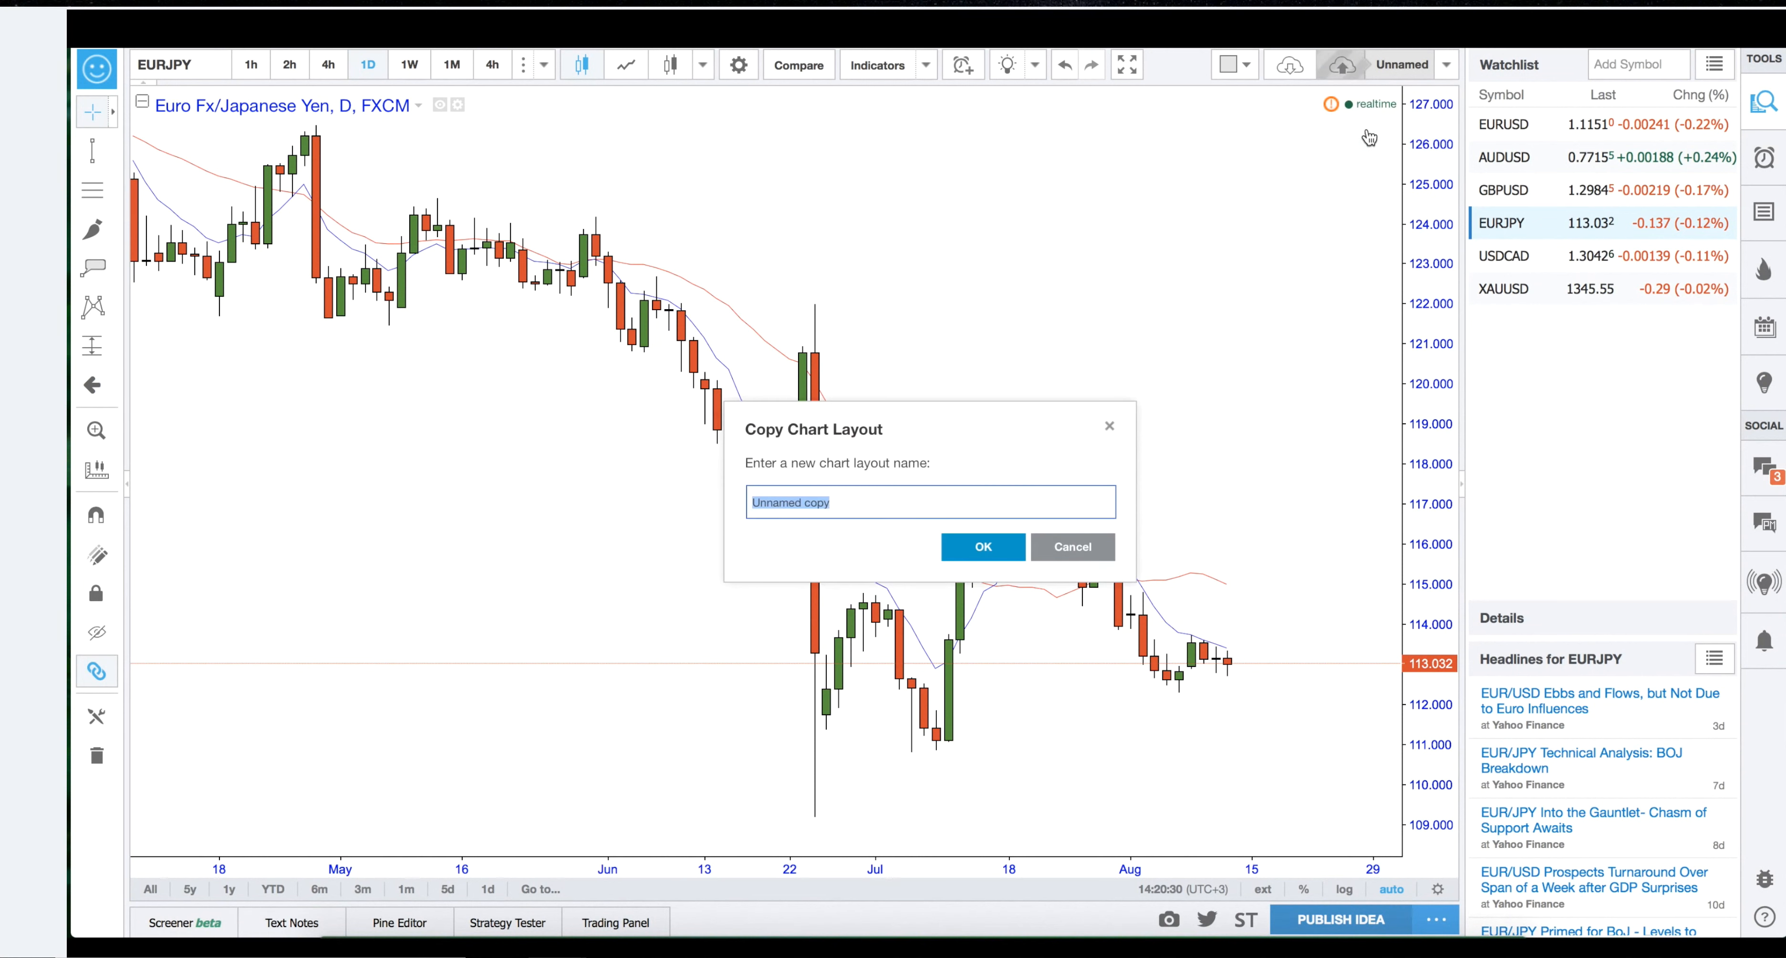
pyautogui.write('EURJPY')
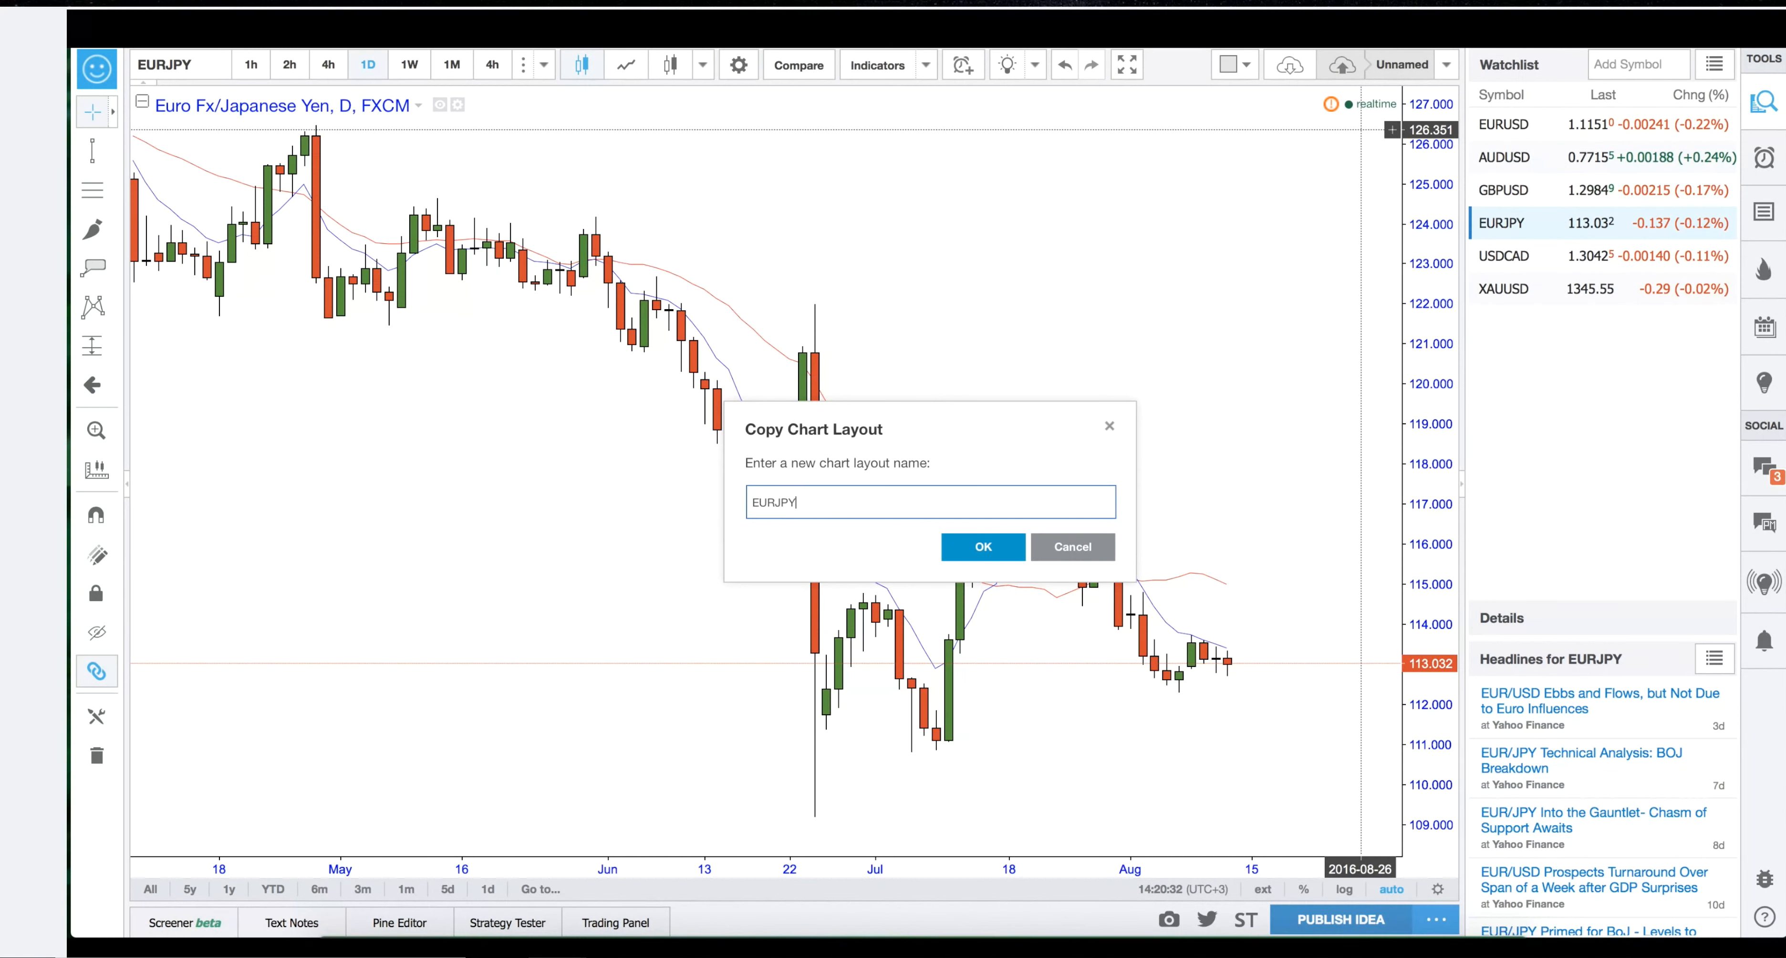
pyautogui.click(991, 545)
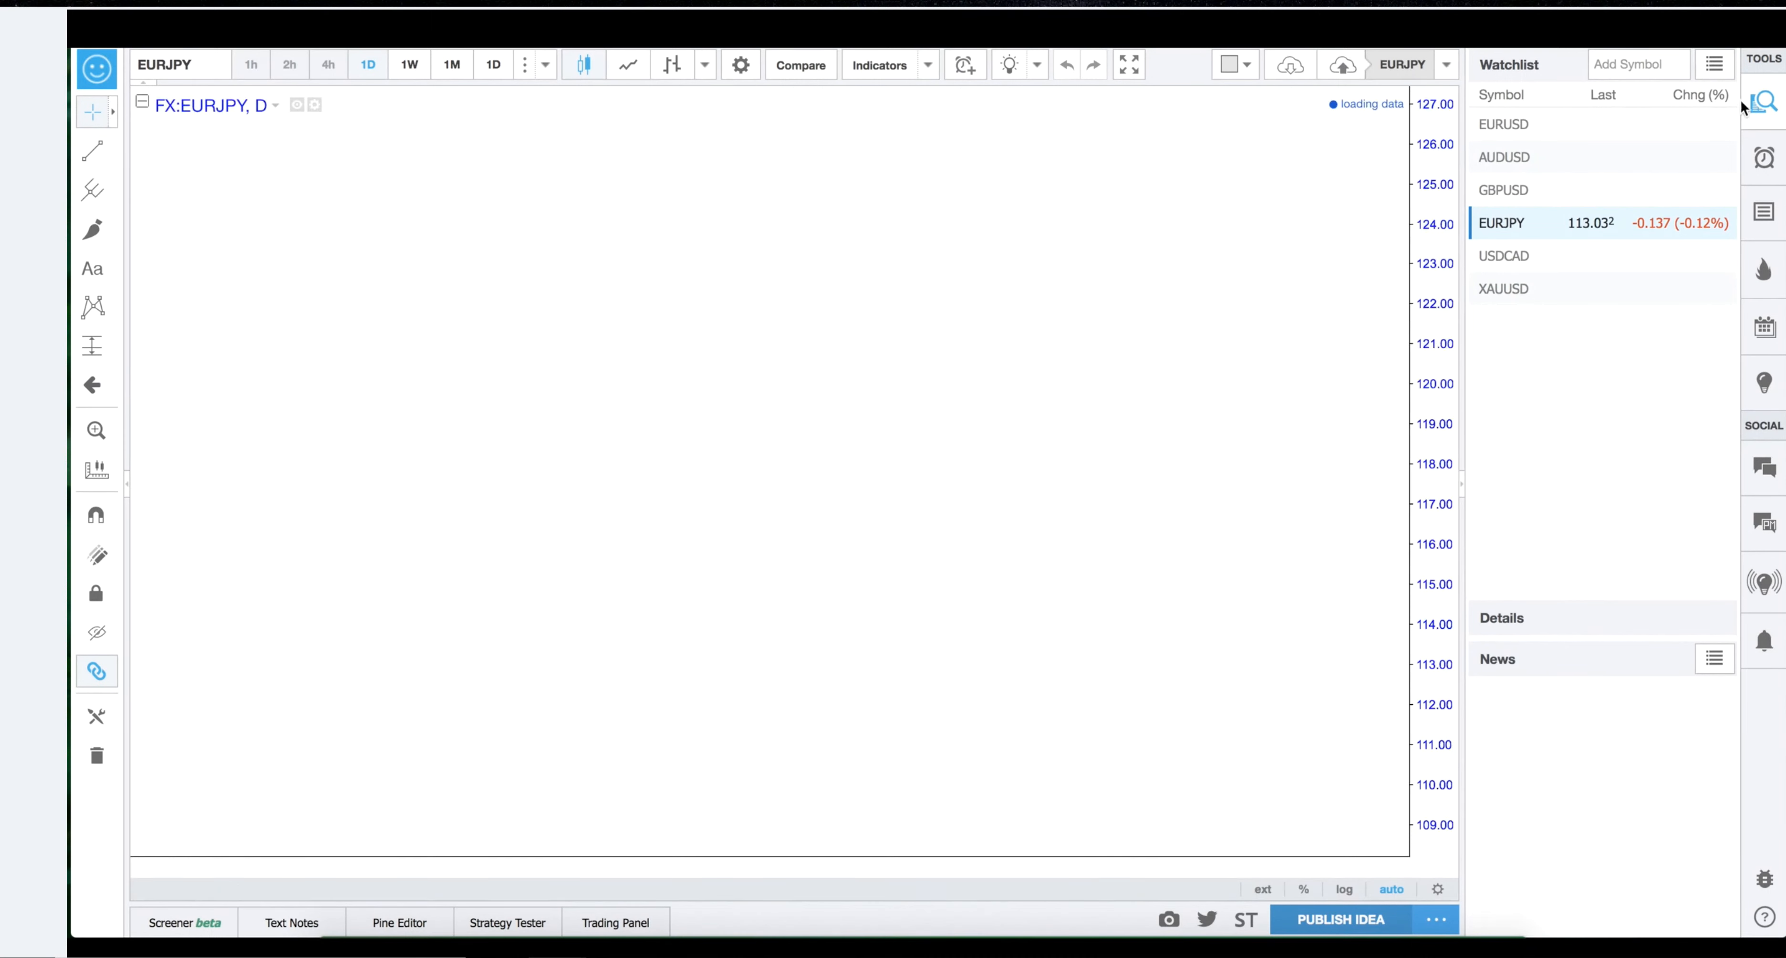
# Hide the watchlist in the EURJPY layout and check the list of saved chart layouts.
pyautogui.click(1766, 102)
pyautogui.click(1721, 66)
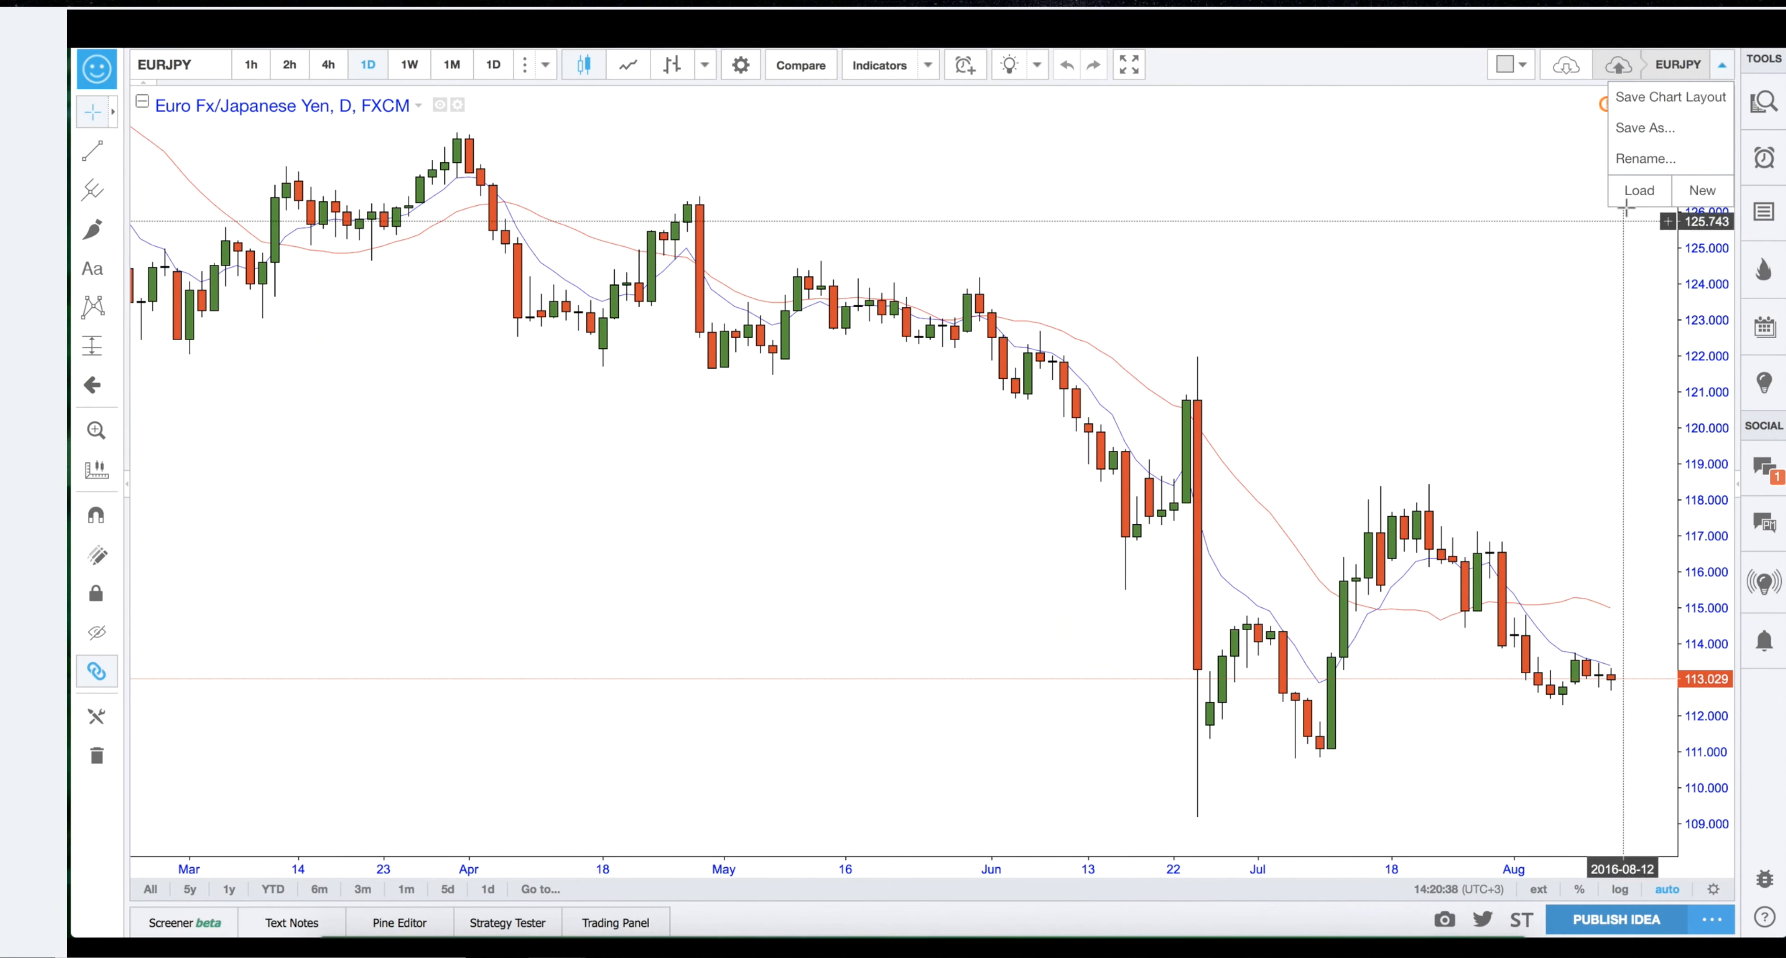
pyautogui.click(1638, 191)
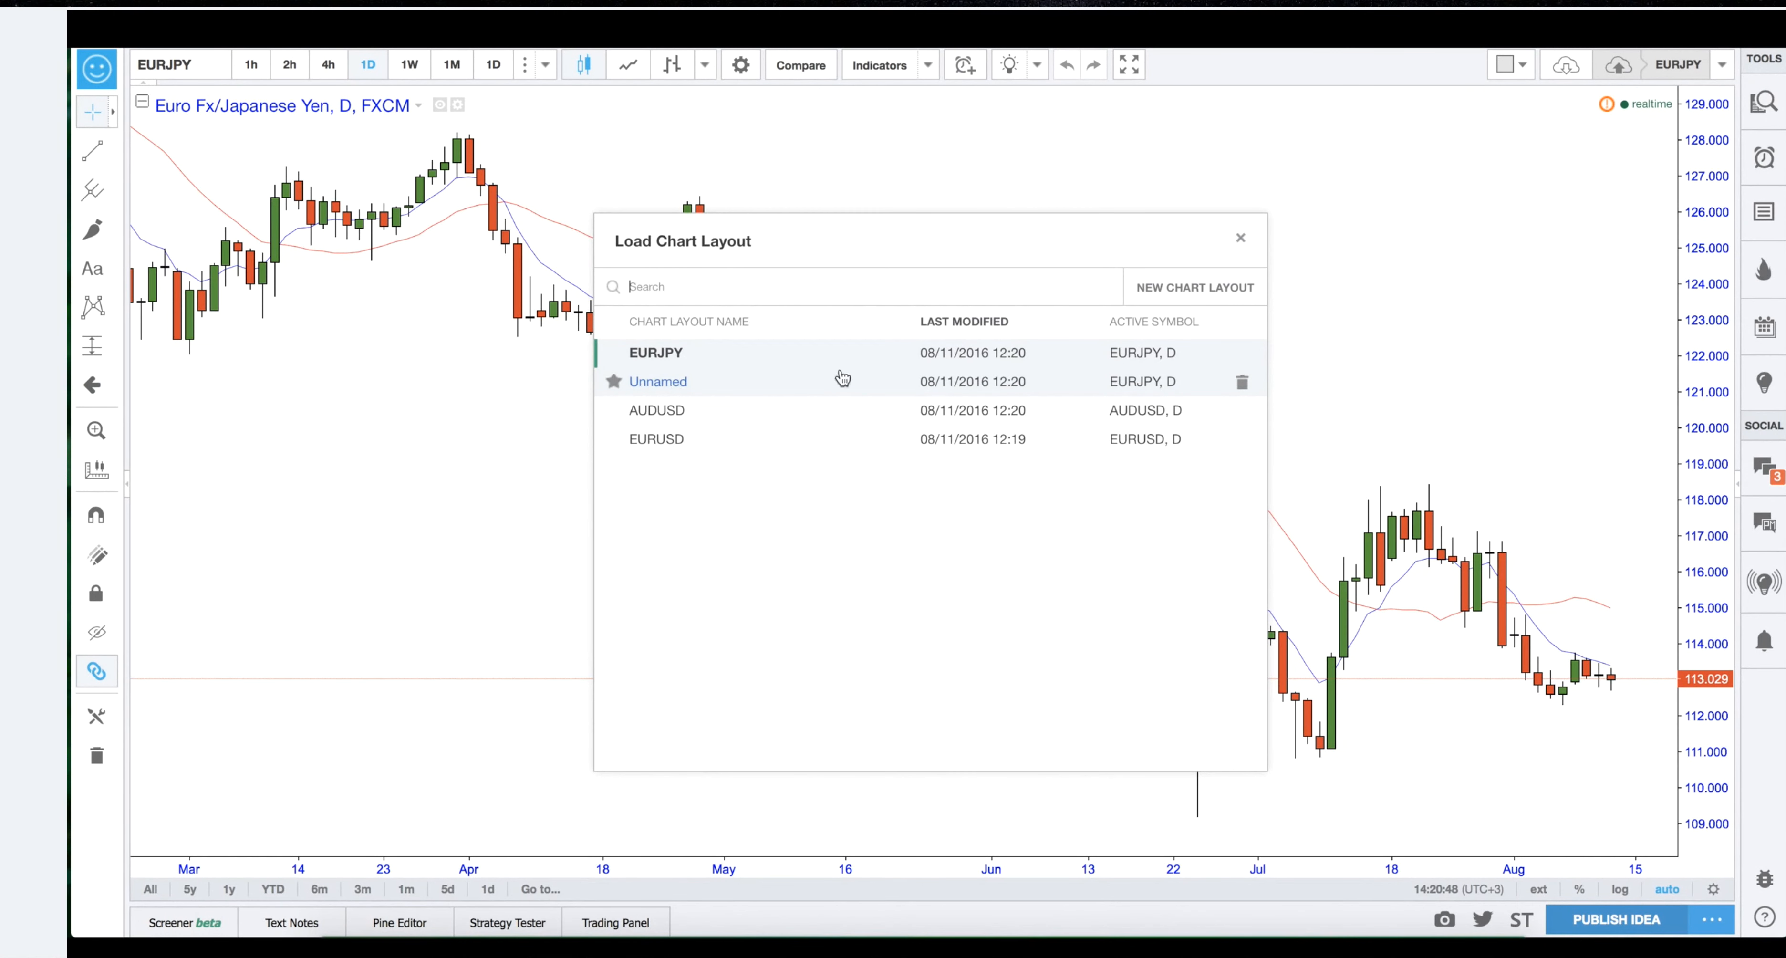
pyautogui.click(1492, 298)
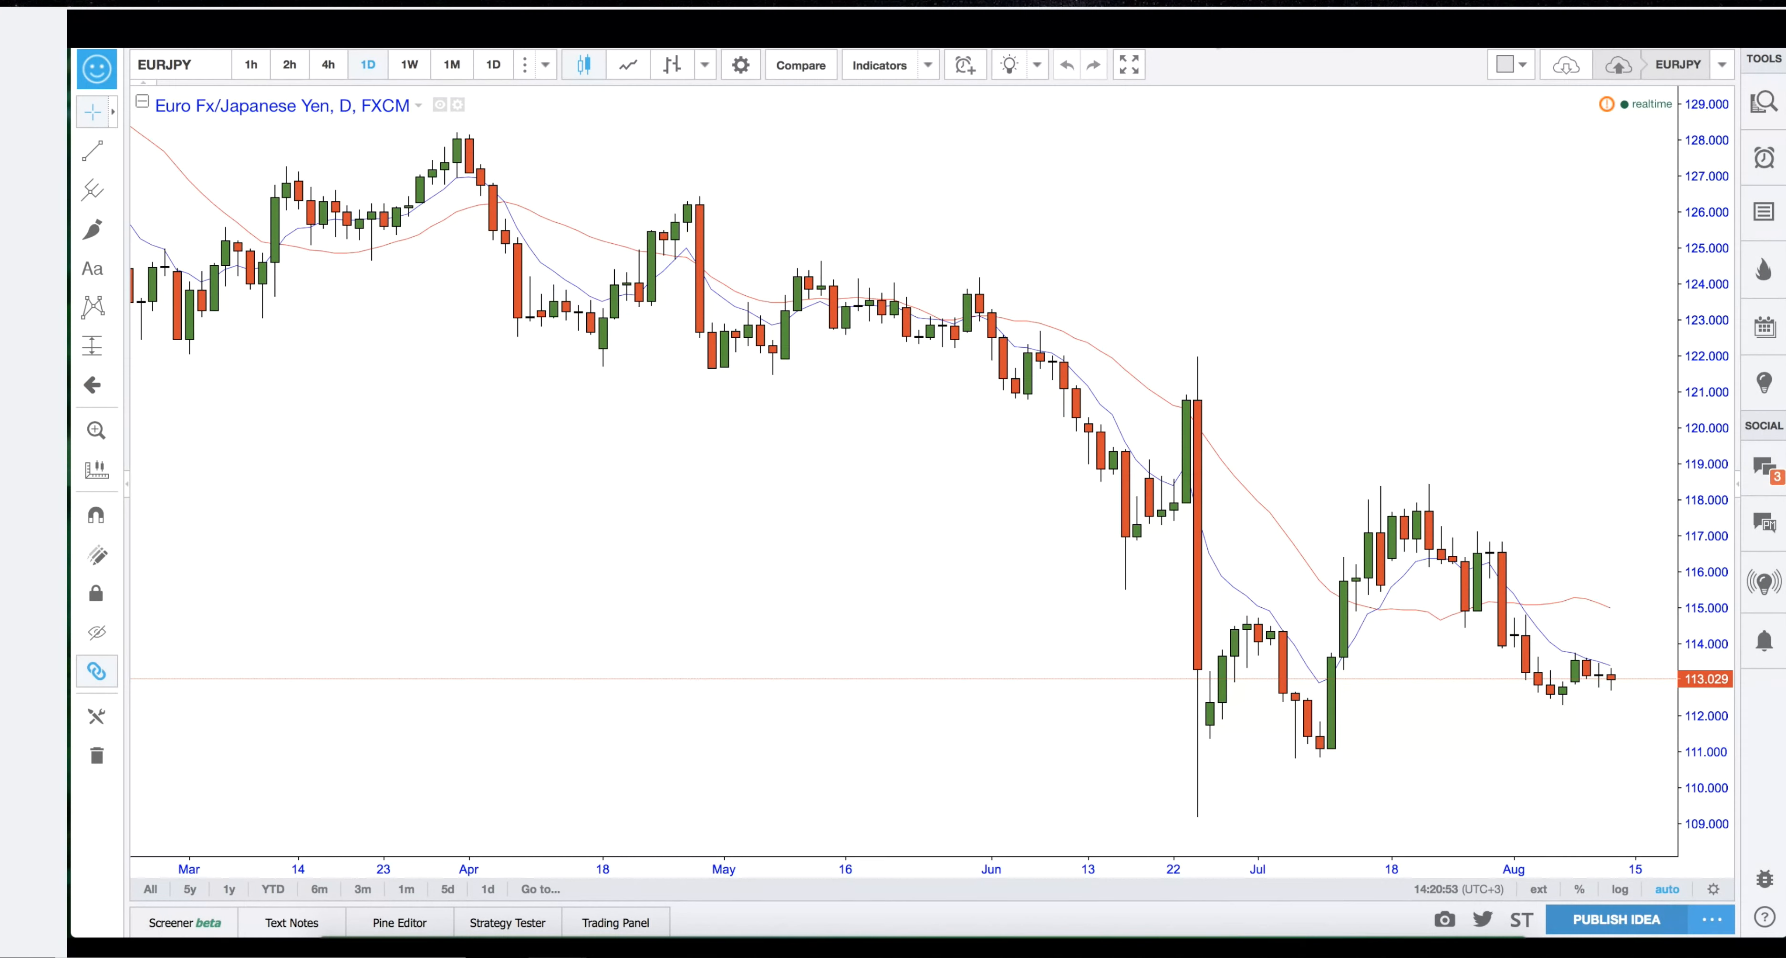
# Return to the Unnamed layout and hide its watchlist to give the EURJPY chart more room.
pyautogui.hotkey('ctrl', 'Tab')
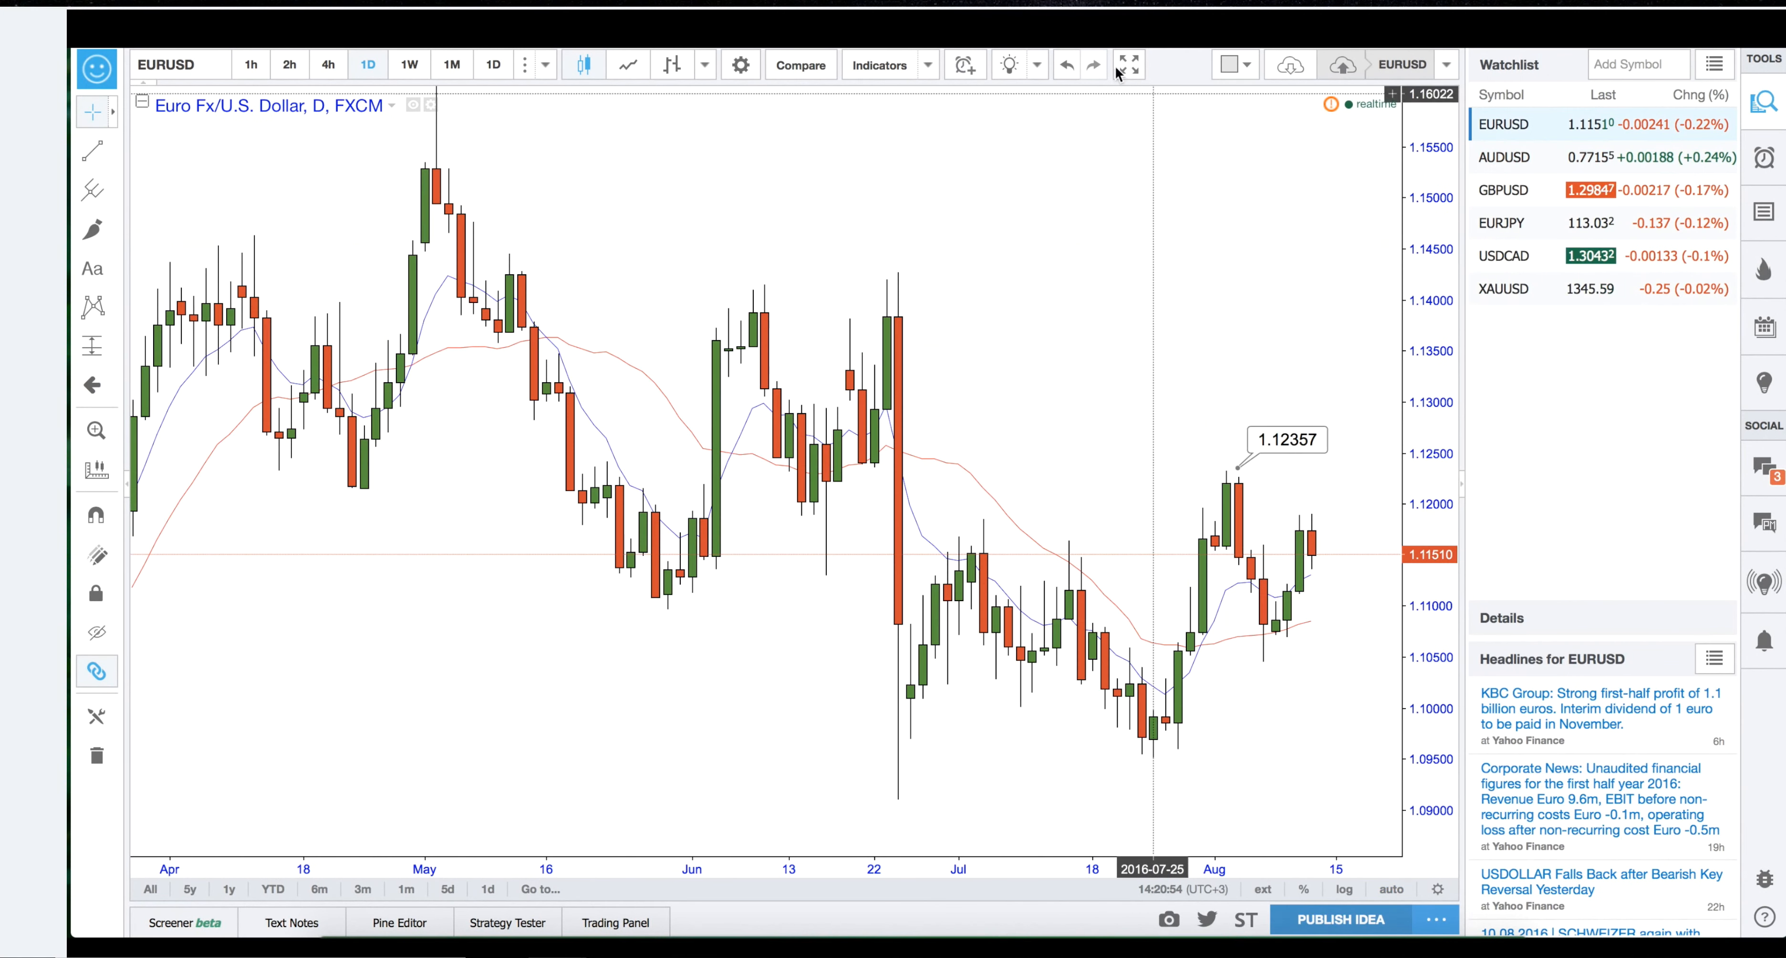
pyautogui.hotkey('ctrl', 'Tab')
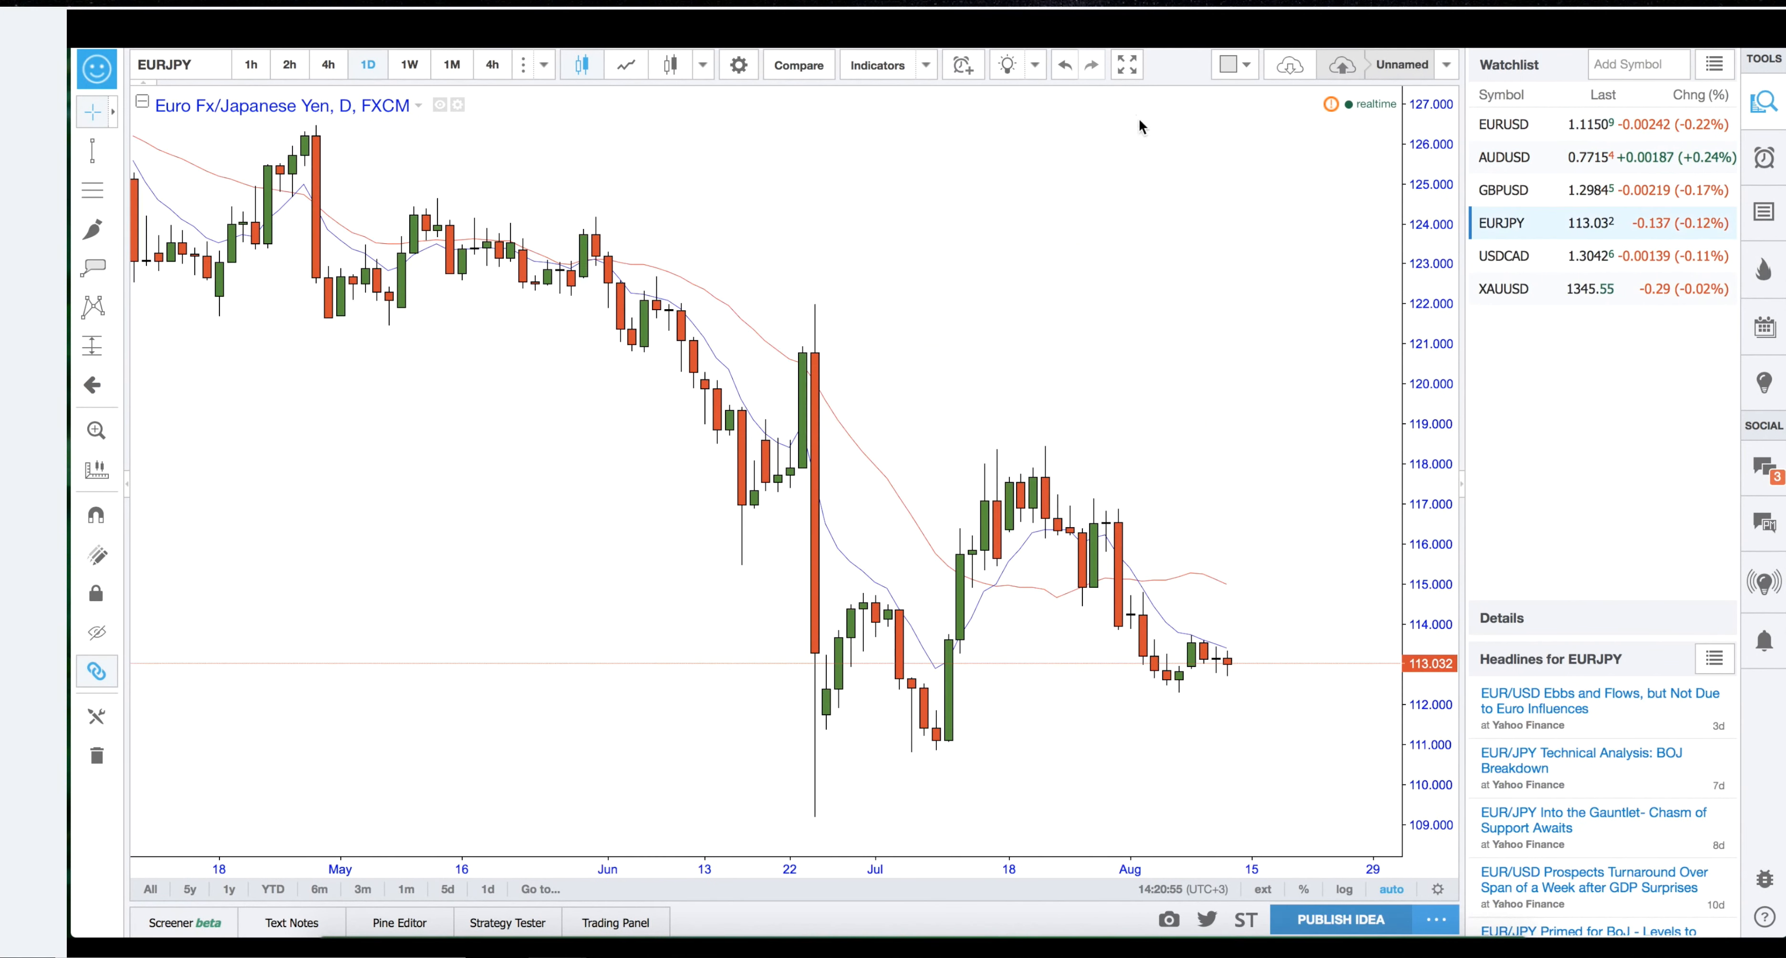
pyautogui.click(1763, 104)
pyautogui.scroll(-2, 1462, 407)
pyautogui.moveTo(1469, 407); pyautogui.dragTo(1294, 346)
pyautogui.moveTo(1711, 469); pyautogui.dragTo(1710, 443)
pyautogui.moveTo(1559, 496); pyautogui.dragTo(1527, 450)
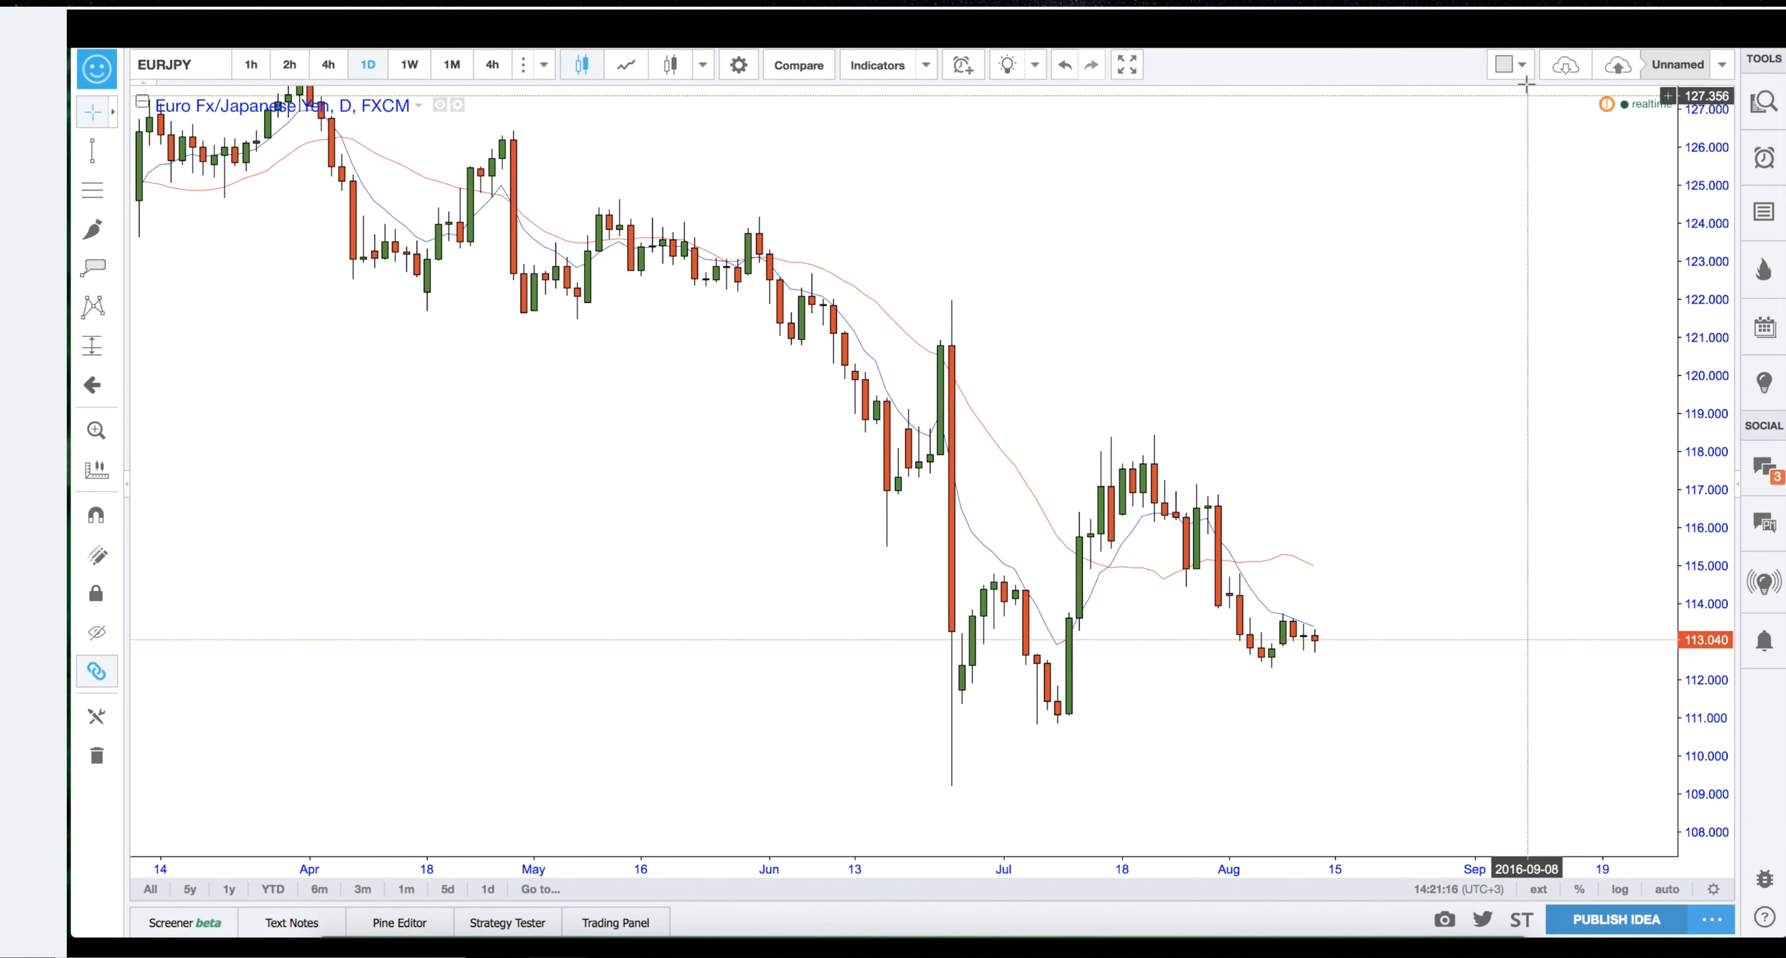
# Open the options for splitting the Unnamed layout into several charts.
pyautogui.click(1523, 65)
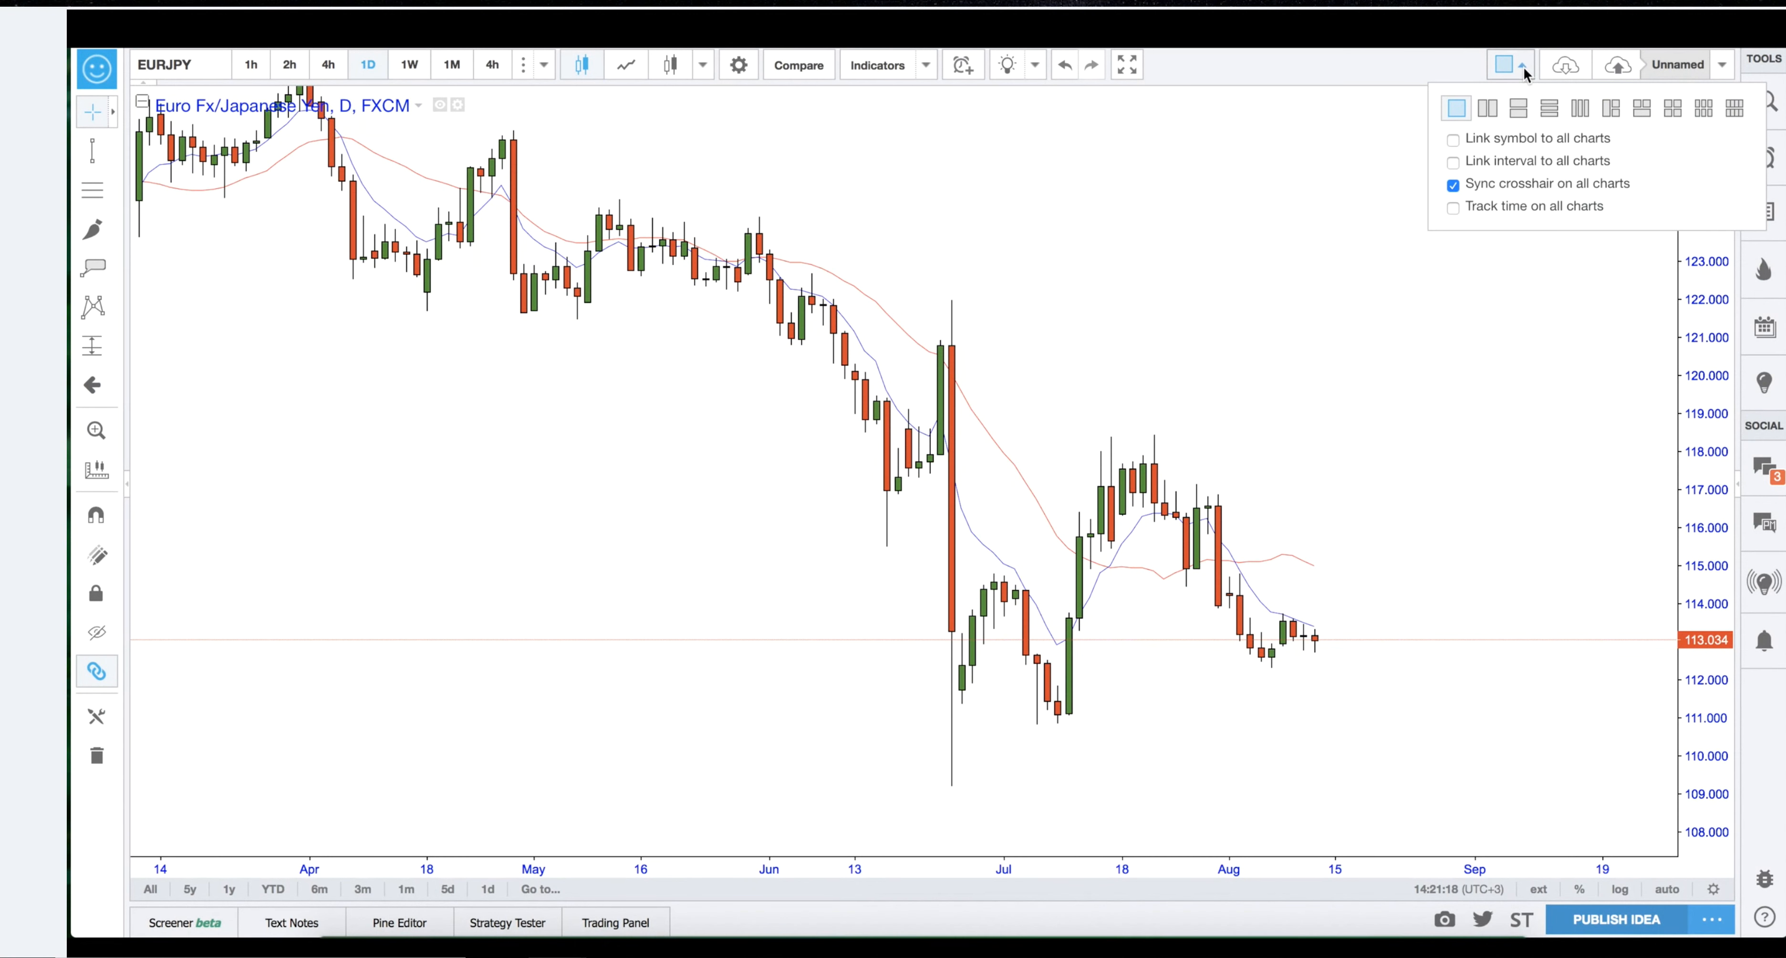